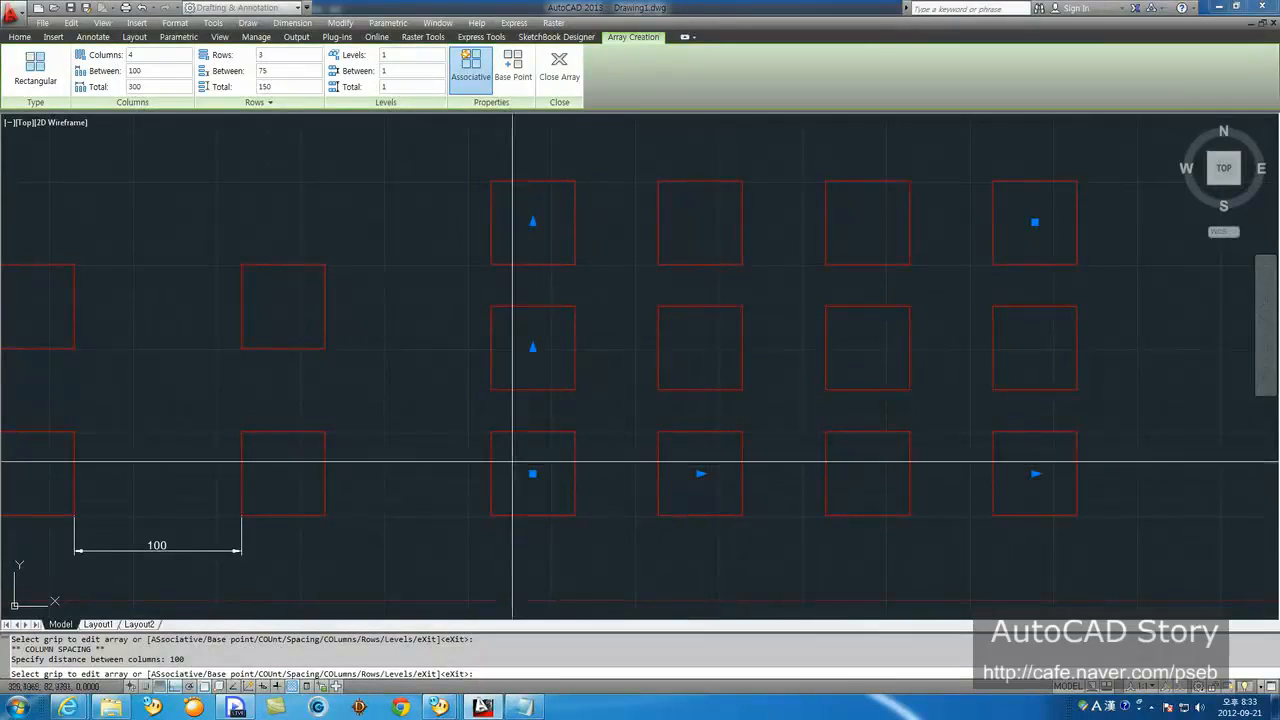
# Step: Reduce the rectangular array to 3 columns with its column-count grip
pyautogui.moveTo(512, 458); pyautogui.dragTo(646, 446, button='middle')
pyautogui.moveTo(655, 379); pyautogui.dragTo(549, 396, button='middle')
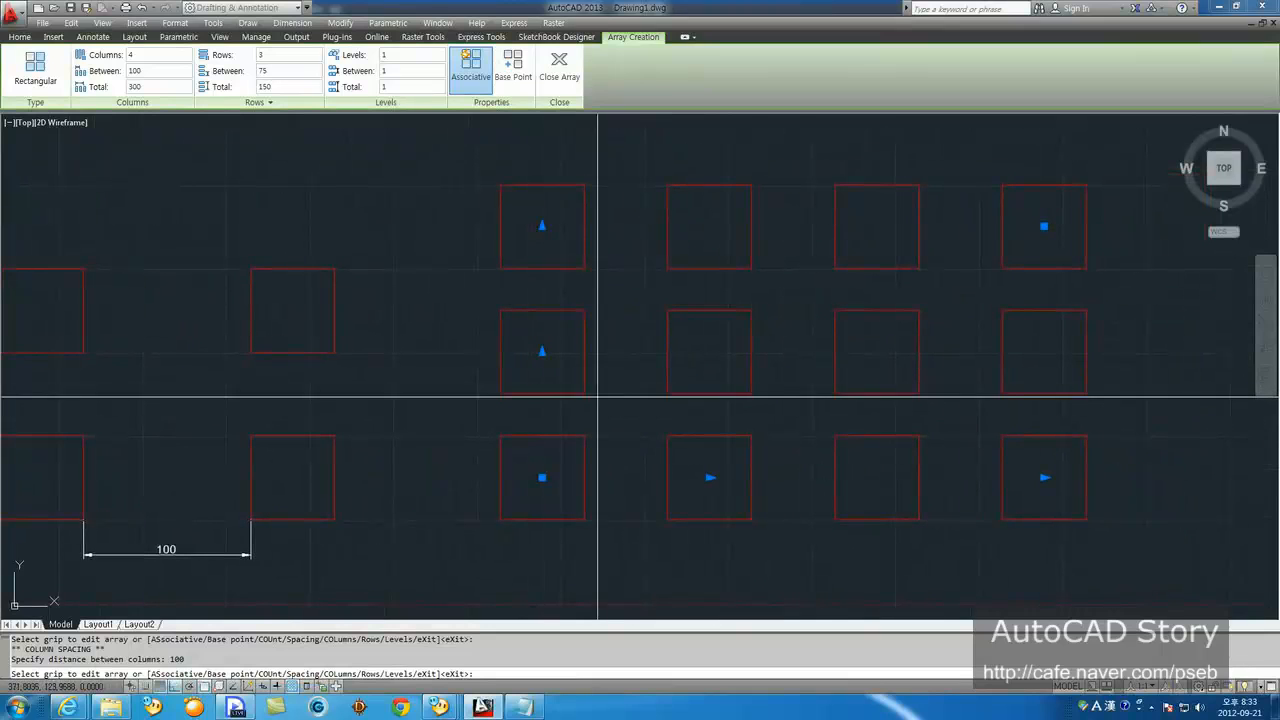
pyautogui.click(1044, 477)
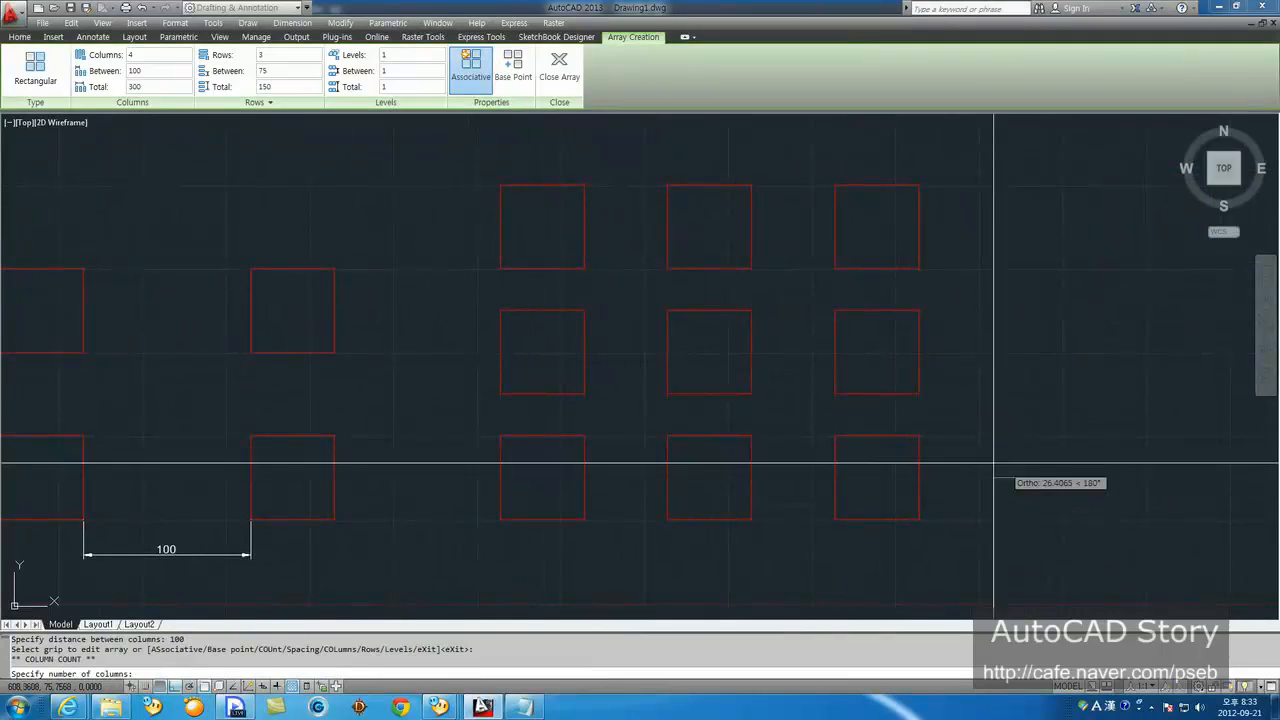
pyautogui.click(906, 463)
pyautogui.moveTo(520, 460); pyautogui.dragTo(620, 446, button='middle')
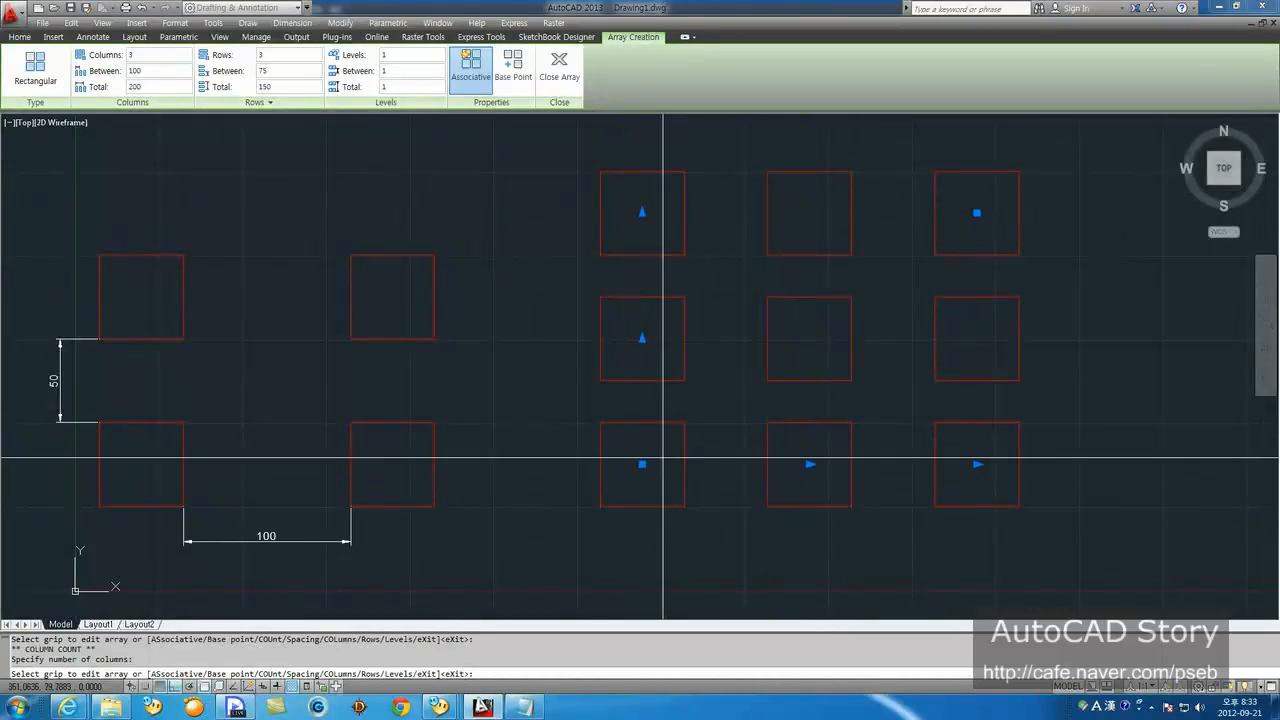
pyautogui.click(810, 464)
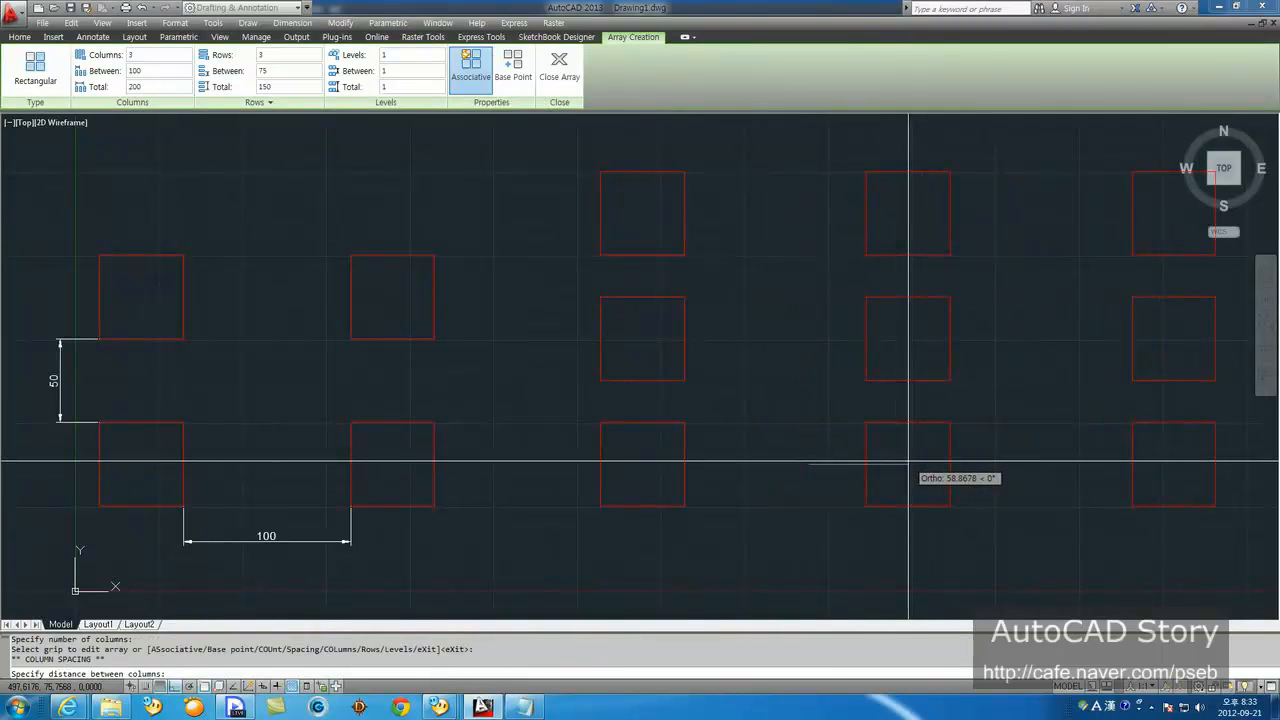
pyautogui.press('Escape')
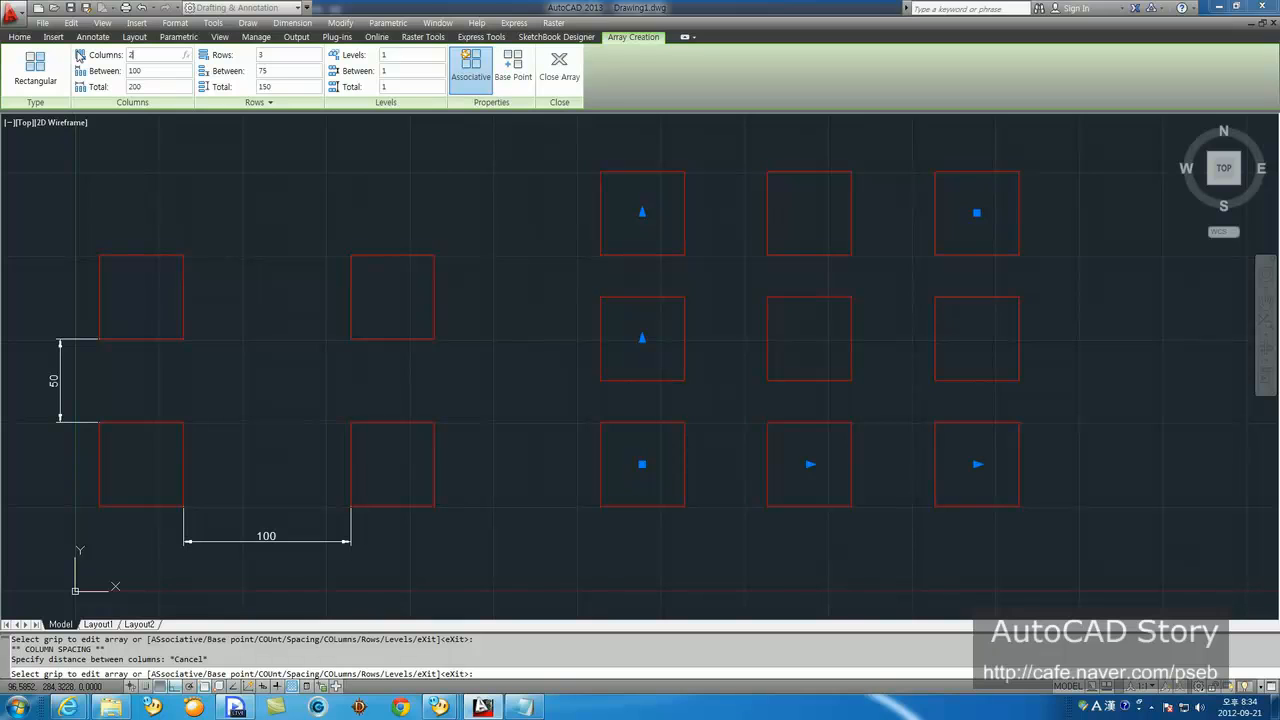
# Step: Set the rectangular array to 2 columns with a column spacing of 150
pyautogui.press('Return')
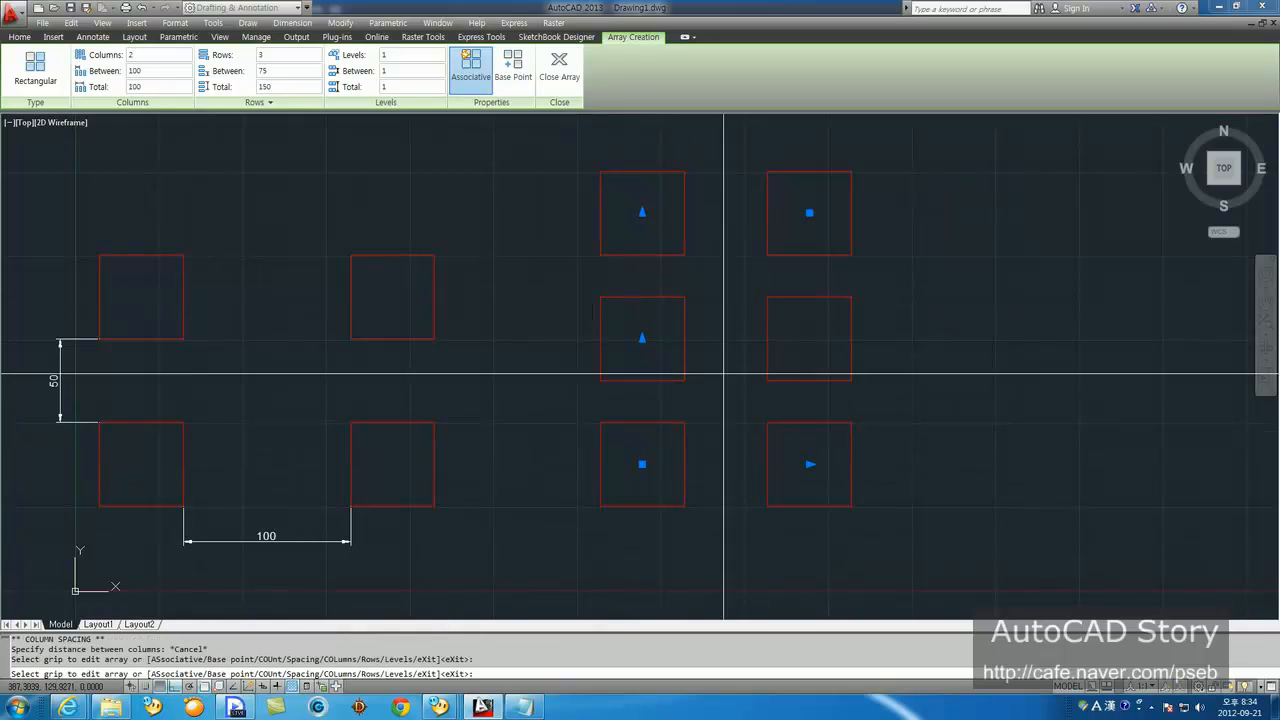
pyautogui.click(138, 54)
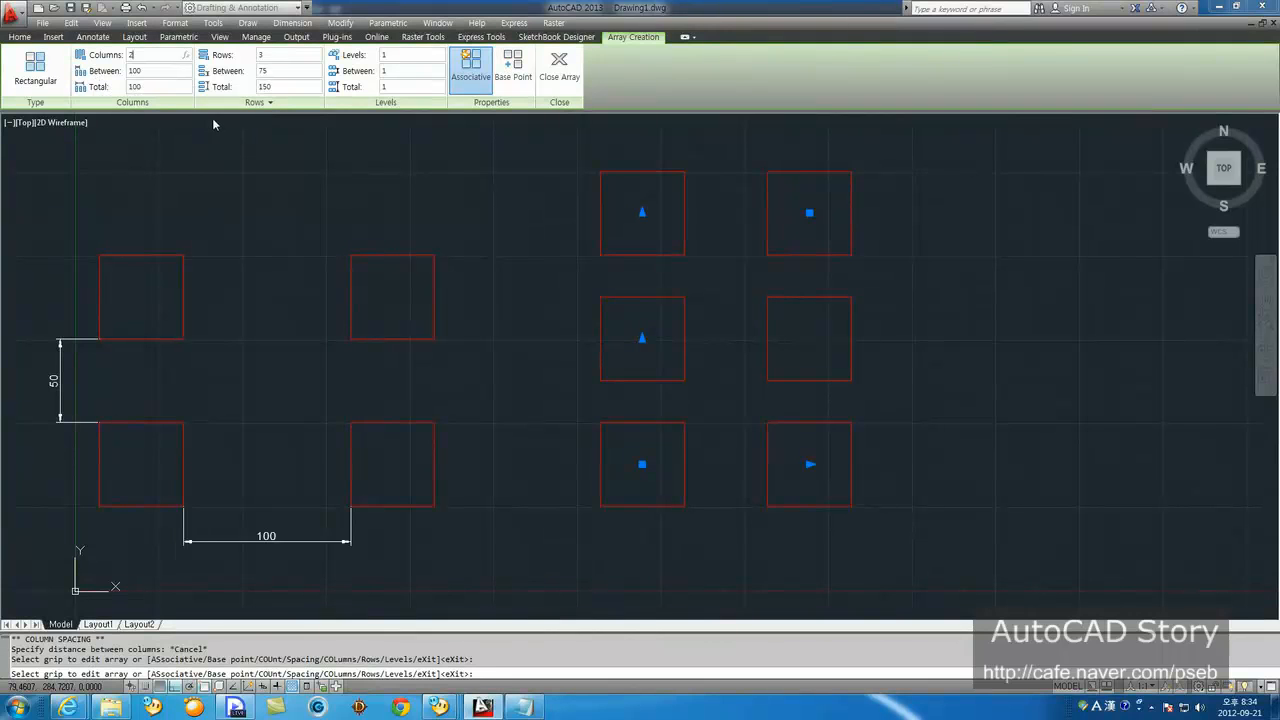
pyautogui.click(156, 72)
pyautogui.moveTo(314, 417); pyautogui.dragTo(375, 381, button='middle')
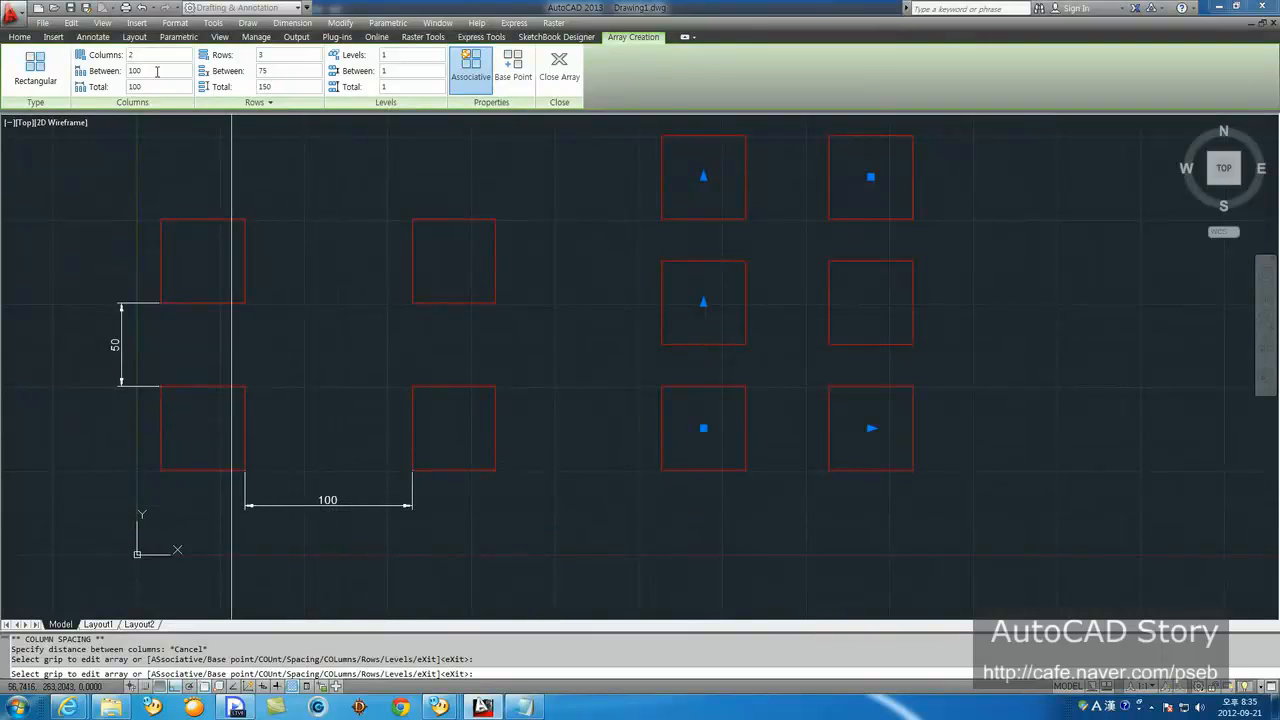
pyautogui.write('0')
pyautogui.press('Return')
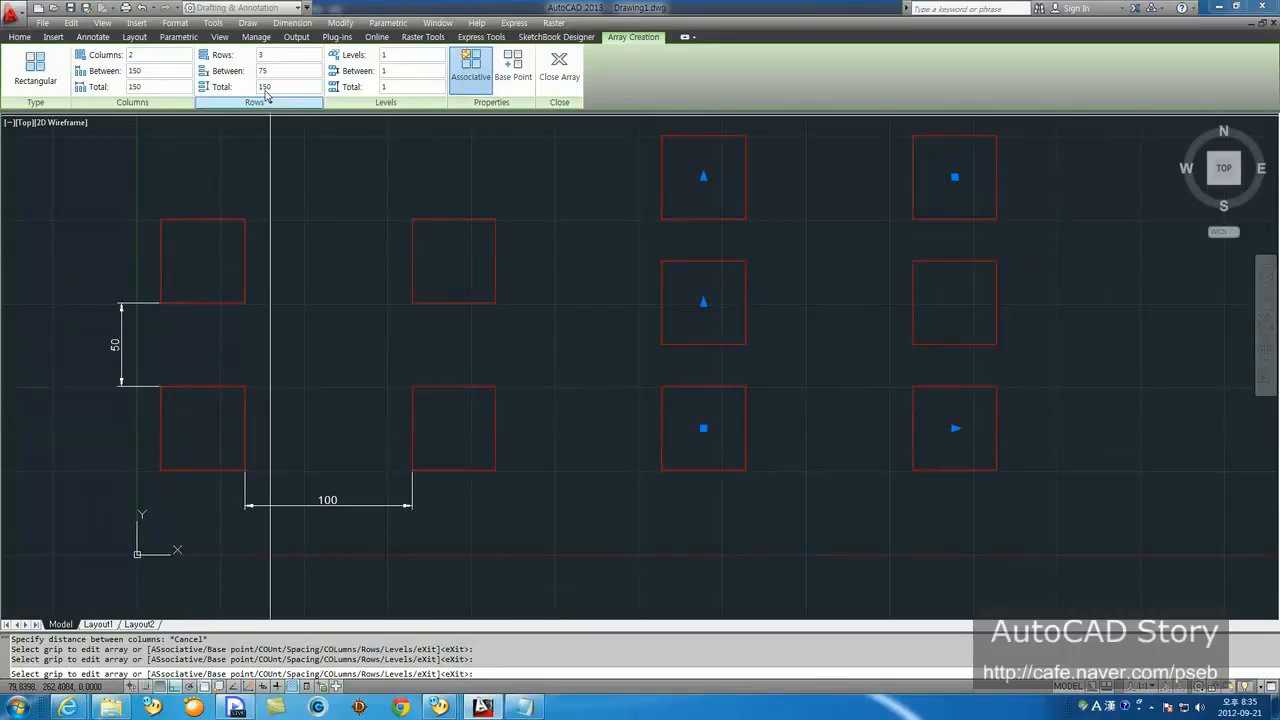
# Step: Set the array to 2 rows with a row spacing of 100 and finish creating it
pyautogui.write('2')
pyautogui.press('Return')
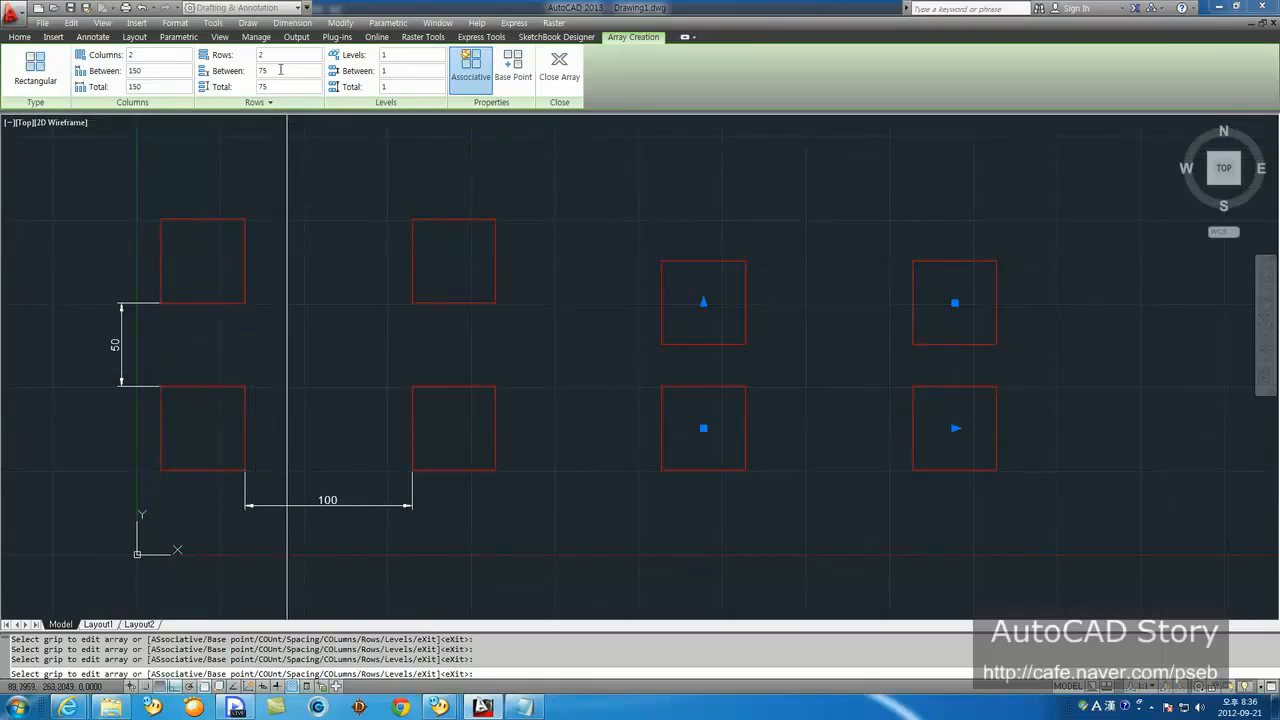
pyautogui.press('Return')
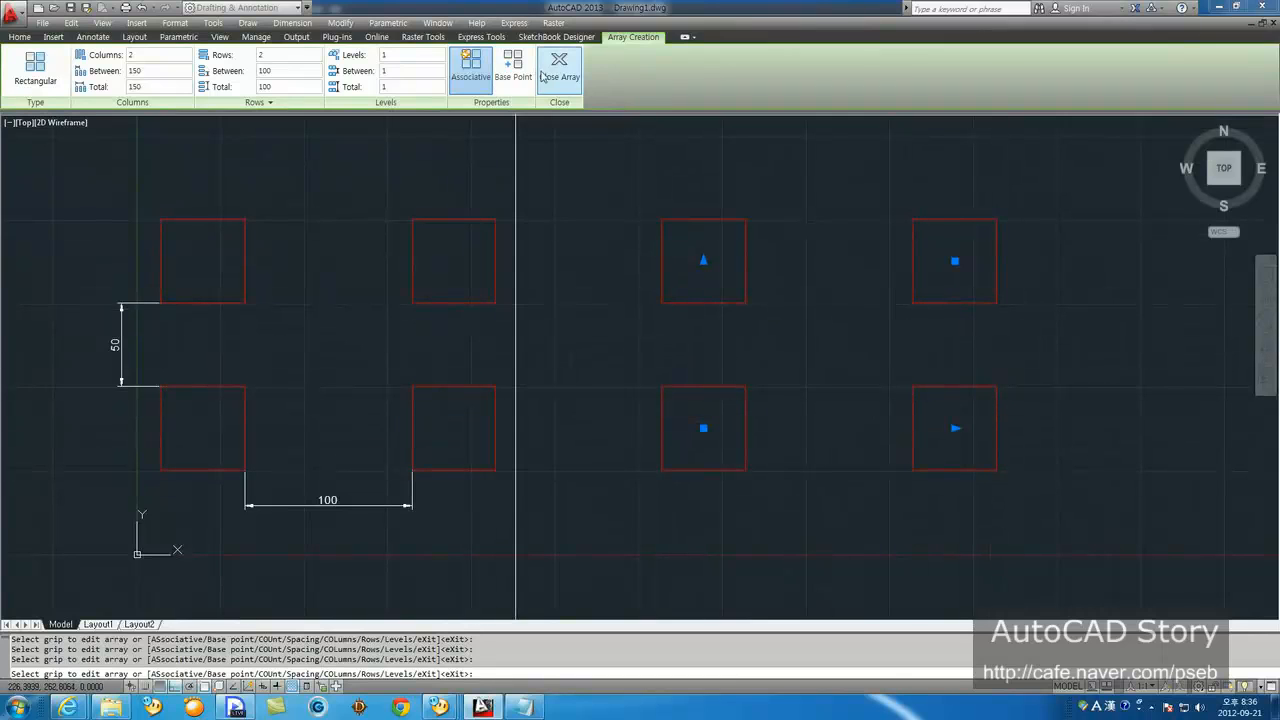
pyautogui.click(559, 66)
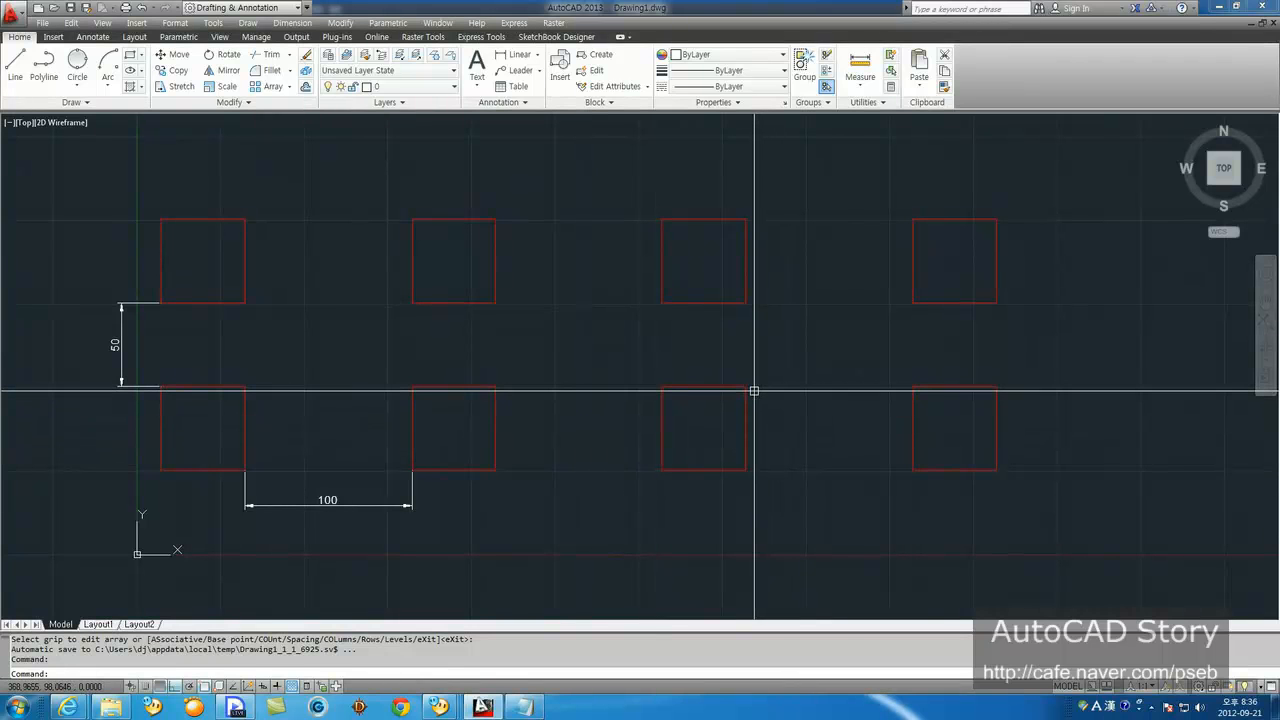
# Step: Select two of the original separate squares, clear them, and select the new associative array to compare how each behaves
pyautogui.click(428, 386)
pyautogui.click(431, 289)
pyautogui.click(393, 325)
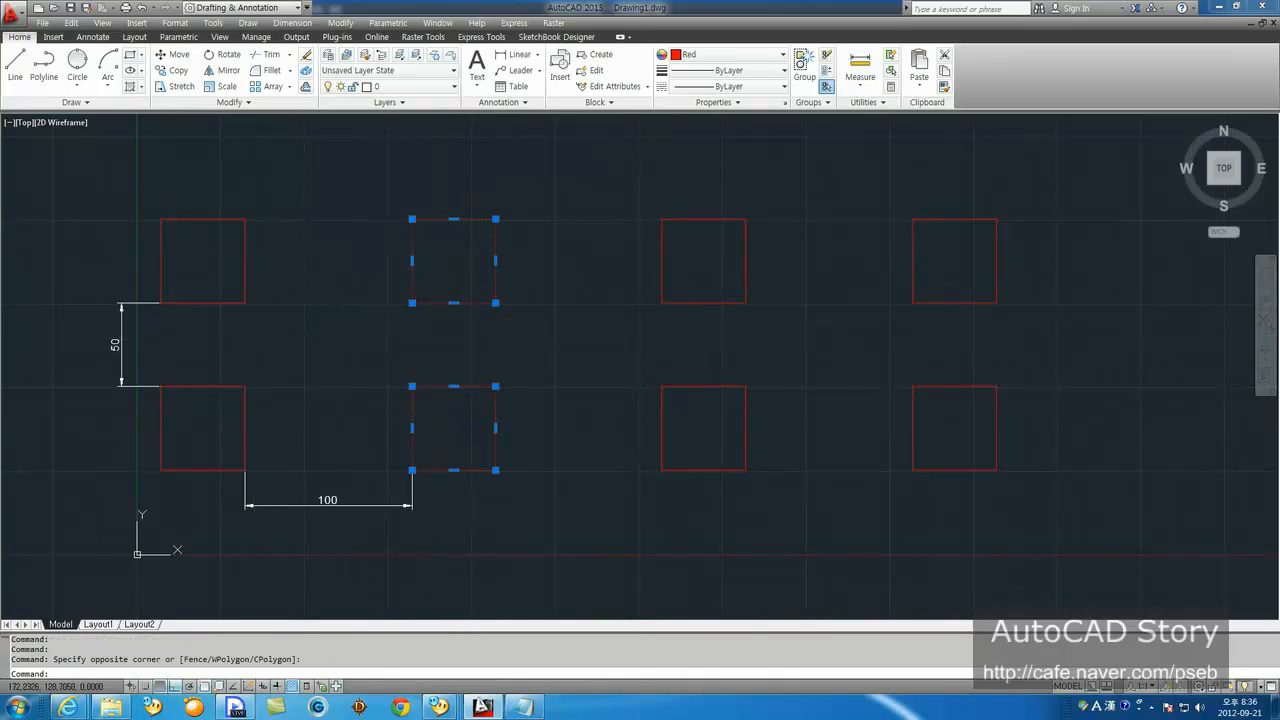
pyautogui.press('Escape')
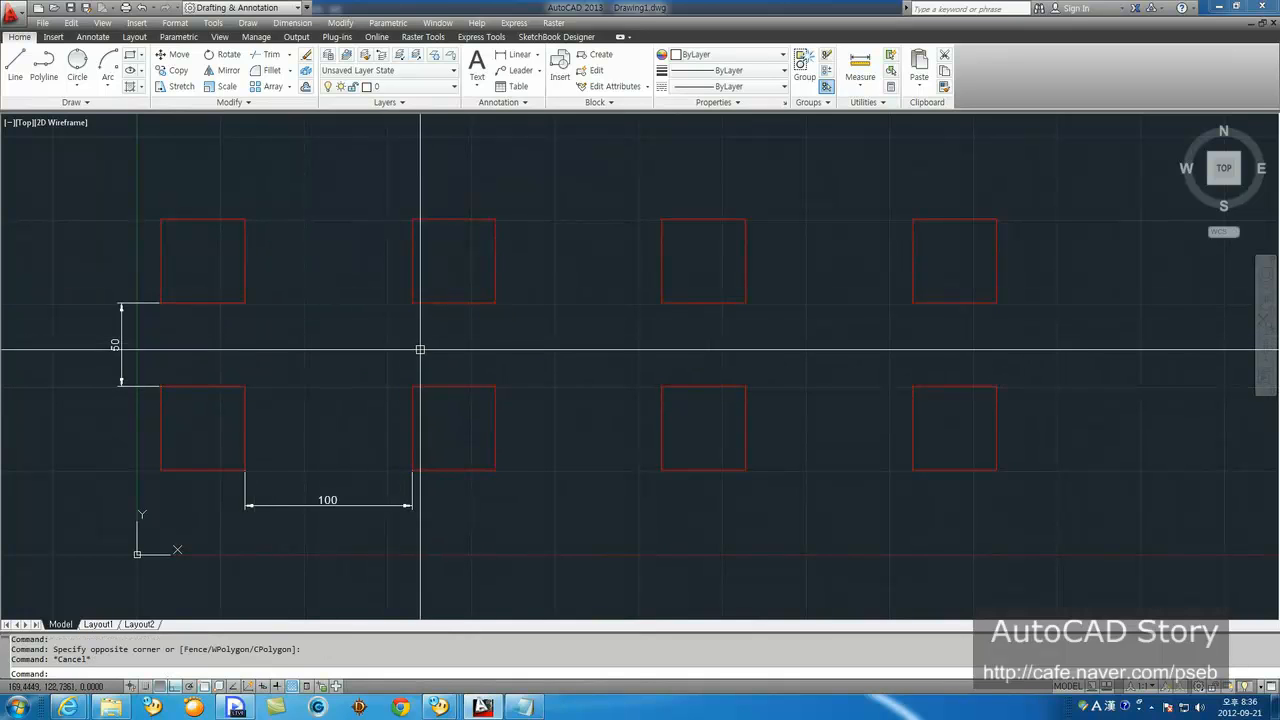
pyautogui.click(691, 385)
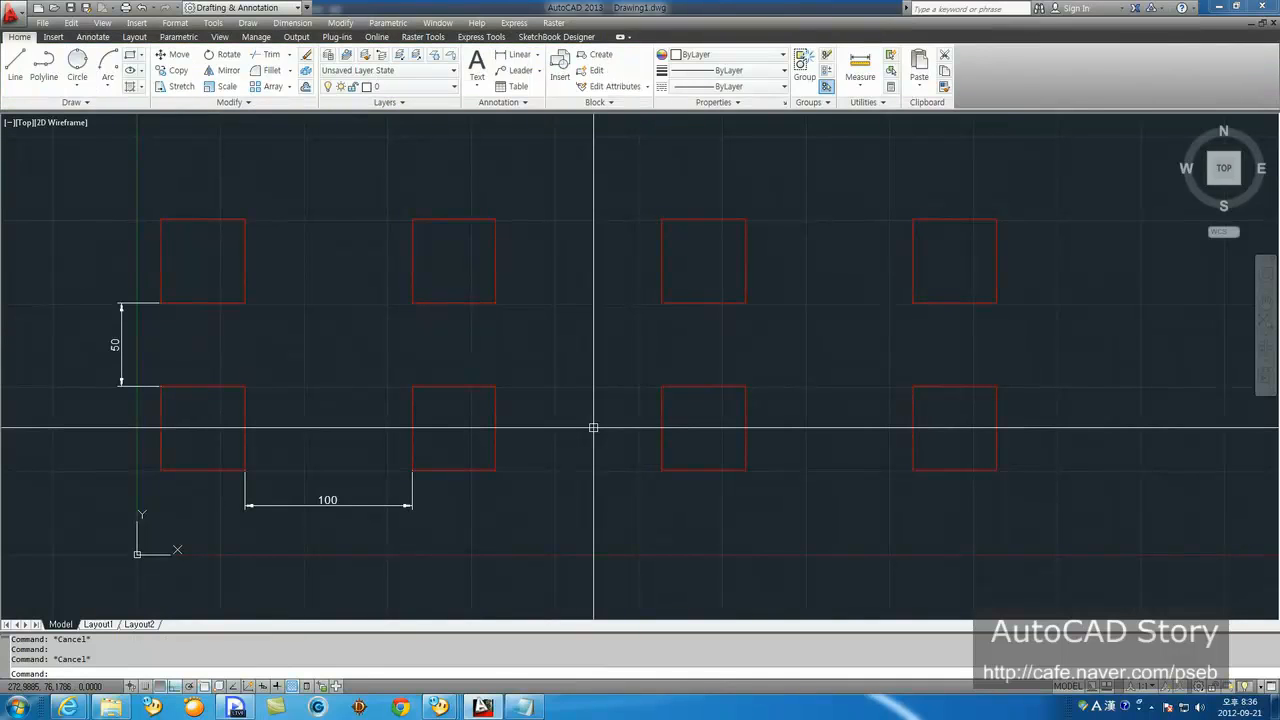
pyautogui.click(687, 384)
pyautogui.click(686, 383)
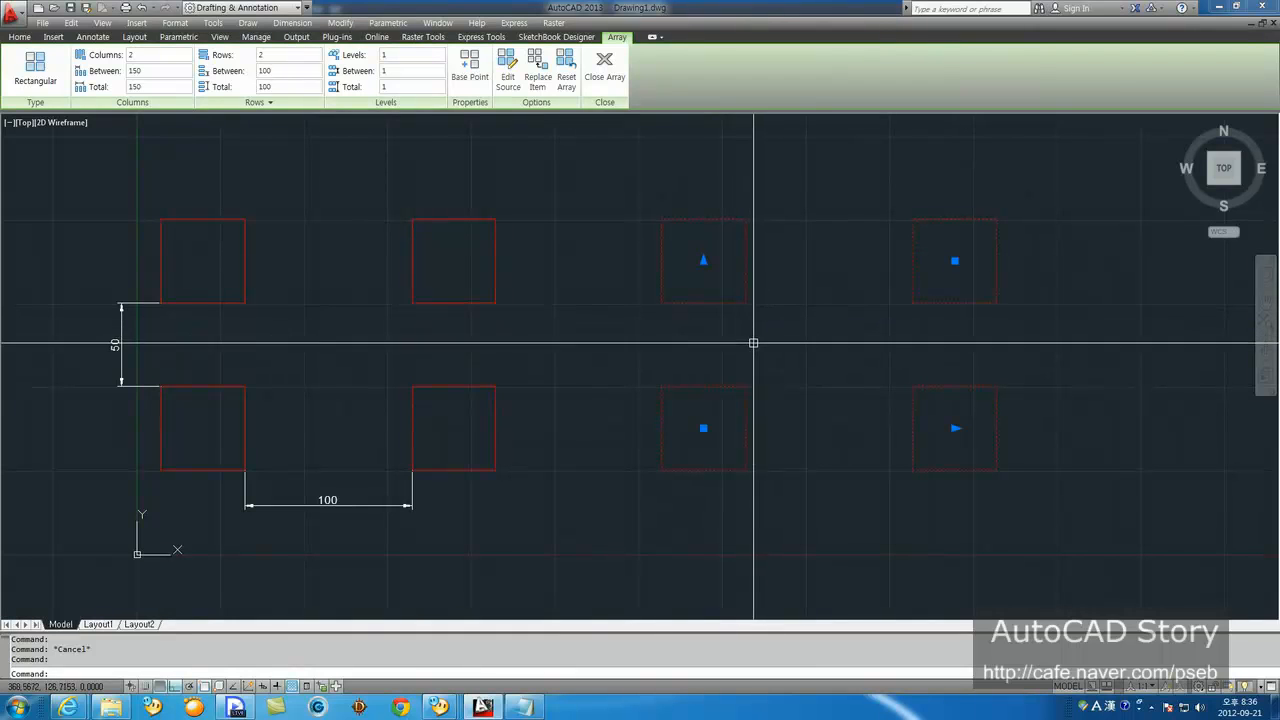
# Step: Switch to Notepad, add the line "eXplode : 분해" at the end of the notes, and return to AutoCAD
pyautogui.click(522, 707)
pyautogui.click(622, 353)
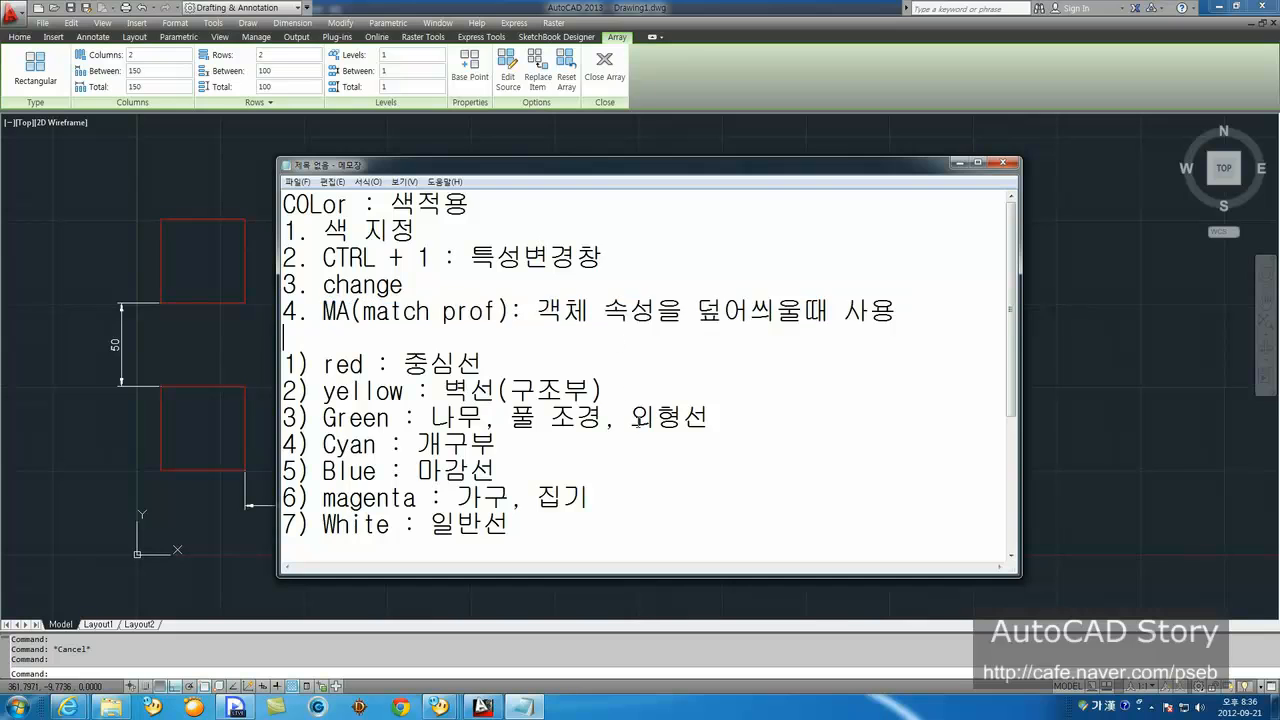
pyautogui.scroll(-3, 638, 424)
pyautogui.press('Return')
pyautogui.press('Return')
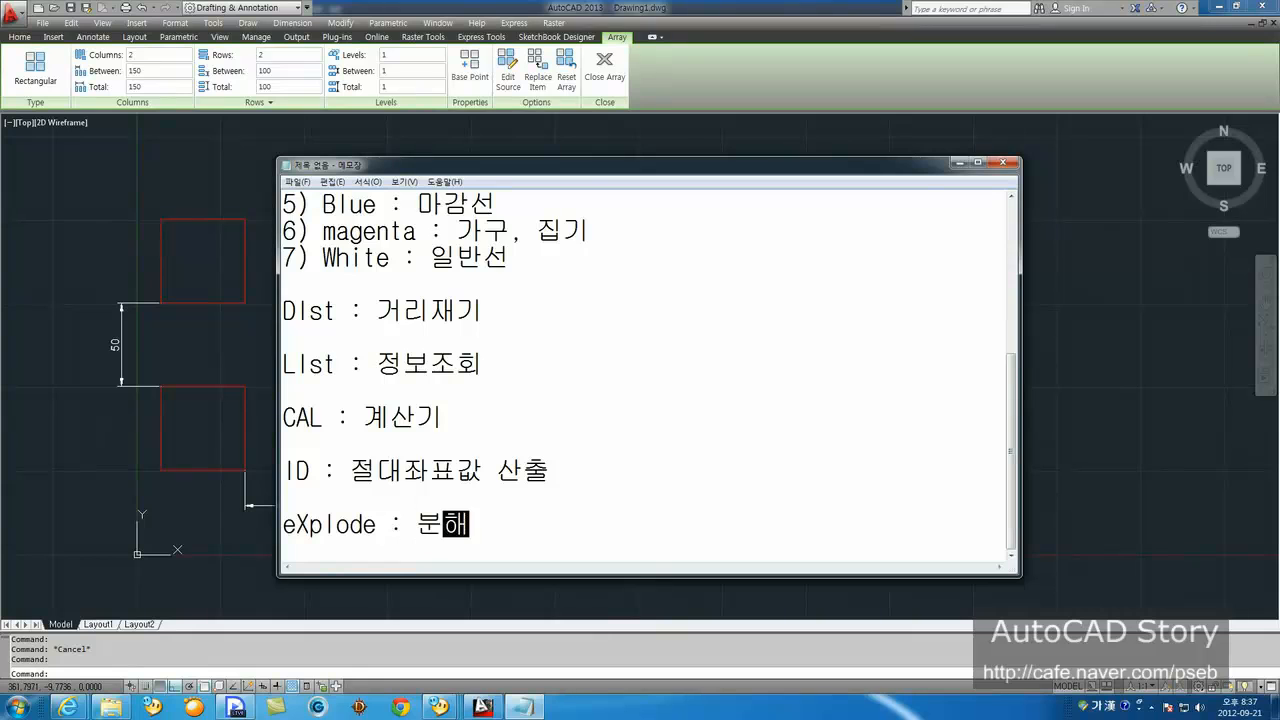
pyautogui.hotkey('alt', 'Tab')
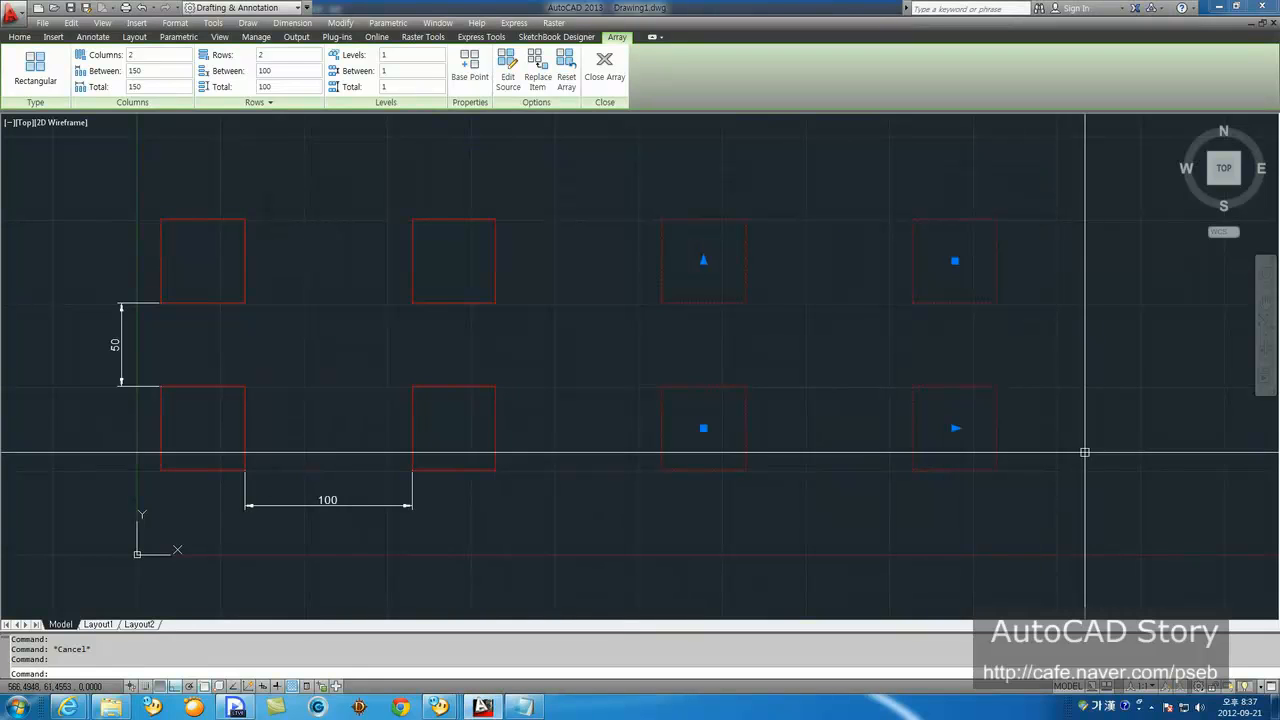
# Step: Copy the 2 by 2 associative array straight up, placing the duplicate above the original
pyautogui.press('Escape')
pyautogui.write('co')
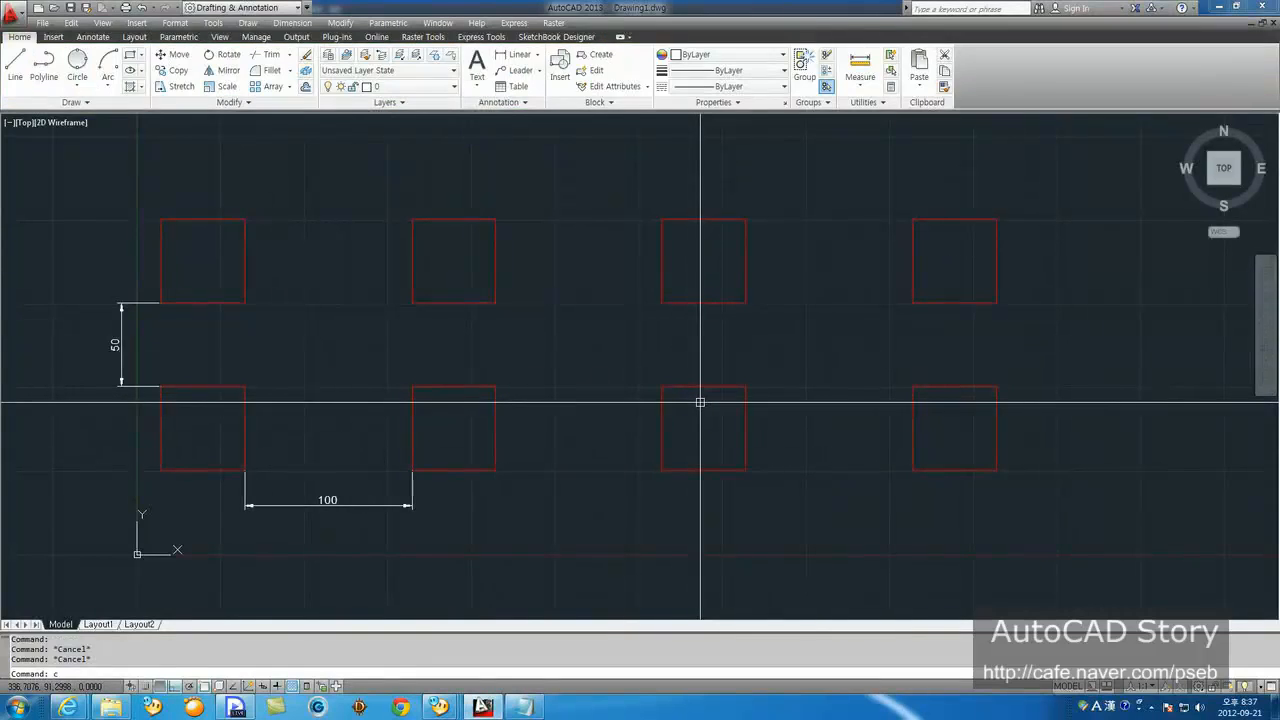
pyautogui.press('space')
pyautogui.click(711, 480)
pyautogui.click(686, 468)
pyautogui.press('space')
pyautogui.click(597, 497)
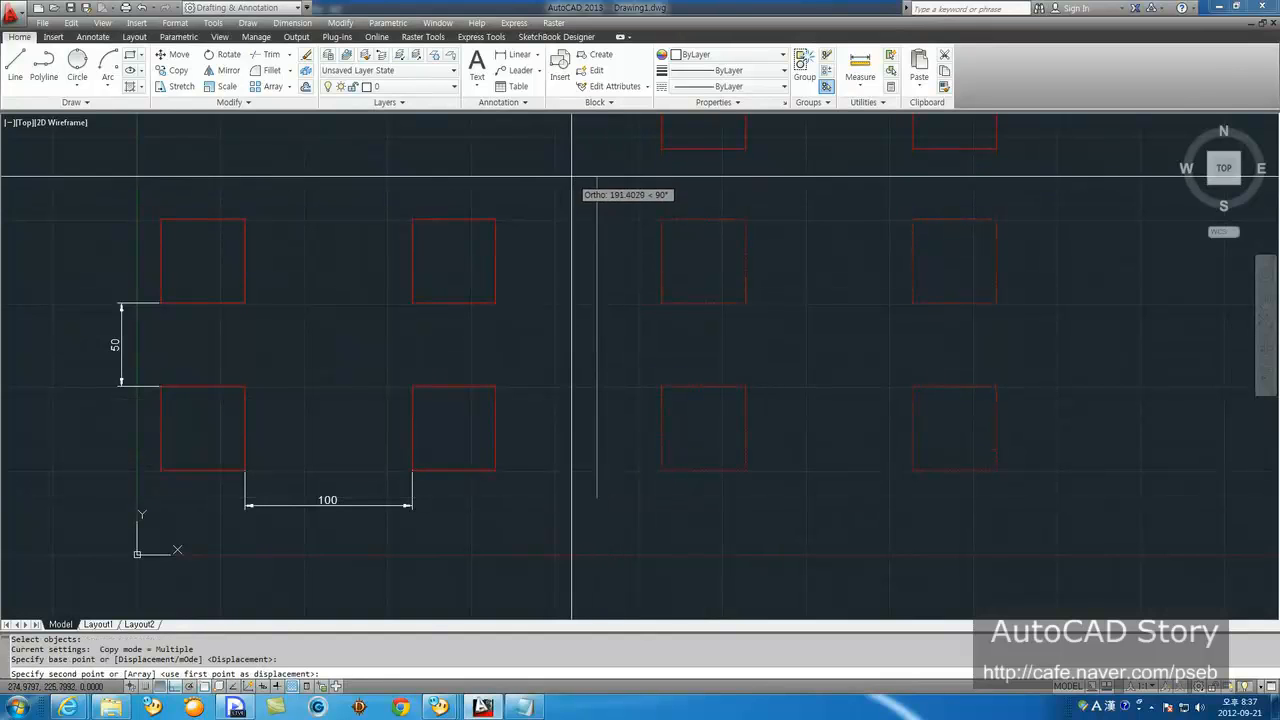
pyautogui.click(573, 164)
pyautogui.press('space')
# Step: Select the original array with a crossing window to check how its squares are grouped, and clear the selection
pyautogui.moveTo(804, 399); pyautogui.dragTo(583, 387, button='middle')
pyautogui.scroll(2, 581, 269)
pyautogui.click(811, 480)
pyautogui.click(563, 329)
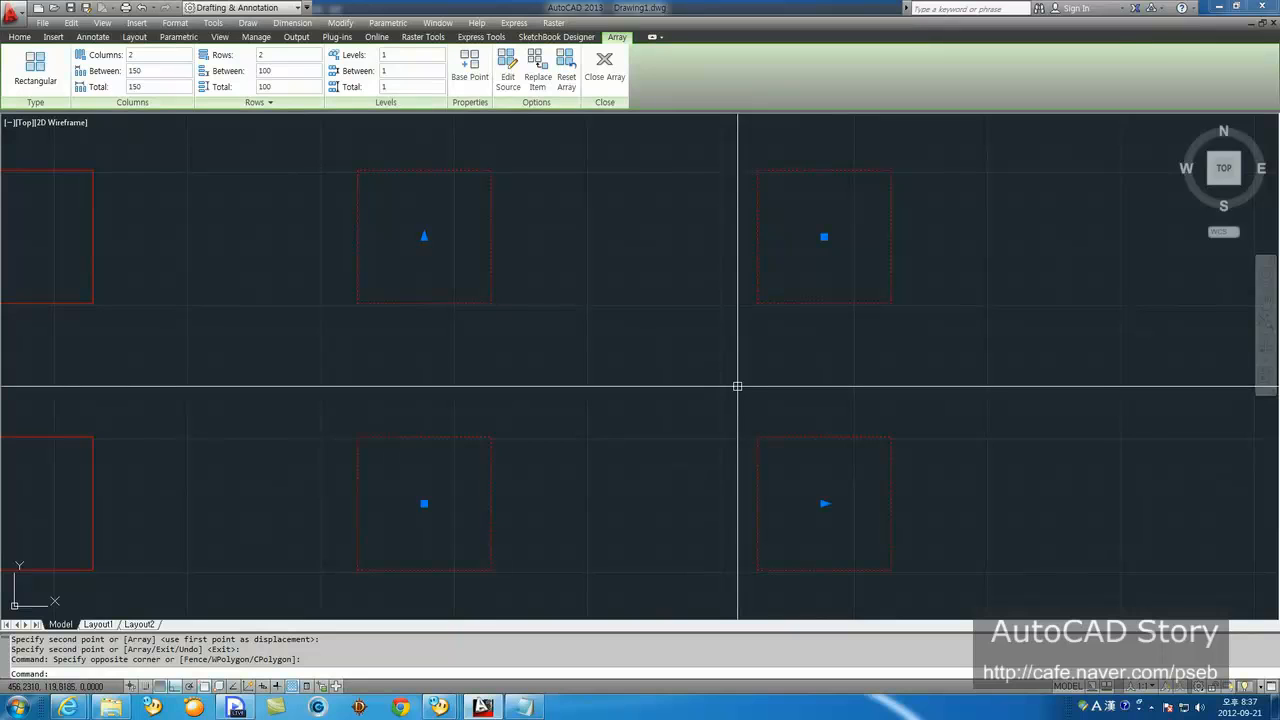
pyautogui.press('Escape')
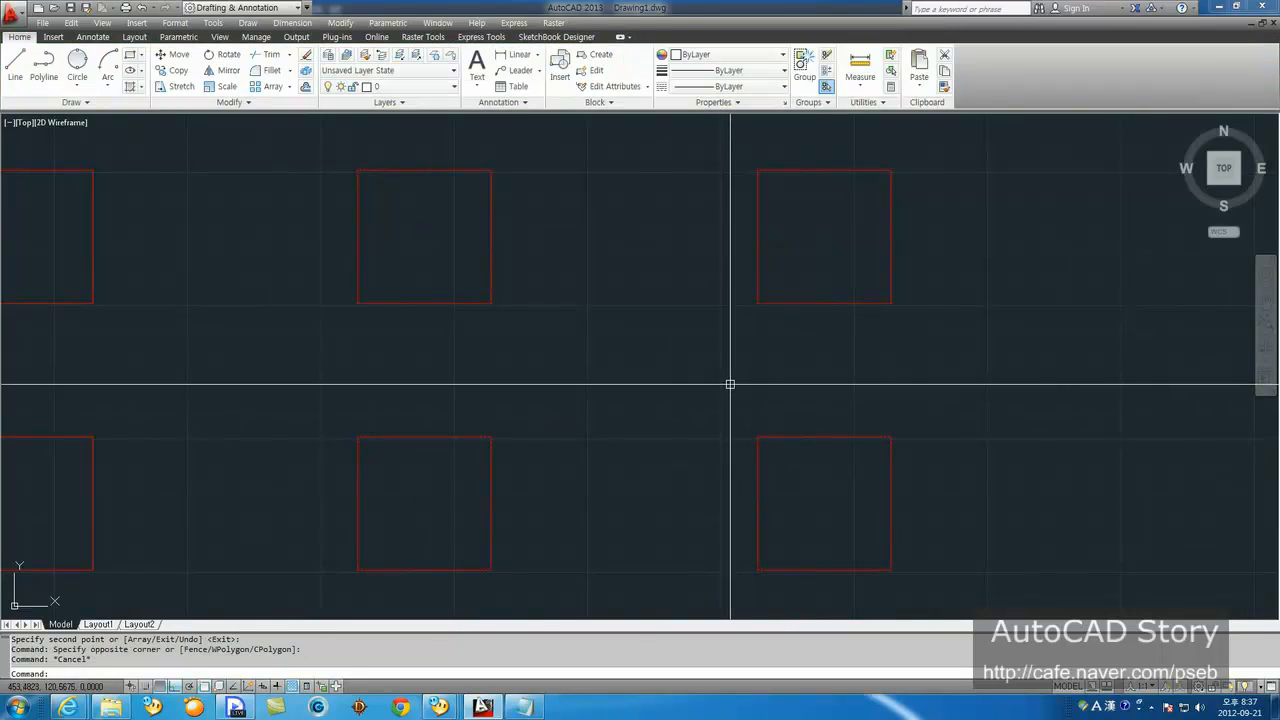
# Step: Draw a diagonal line from the upper-left to the lower-right corner of the original array's lower-right square
pyautogui.write('l')
pyautogui.press('space')
pyautogui.click(758, 437)
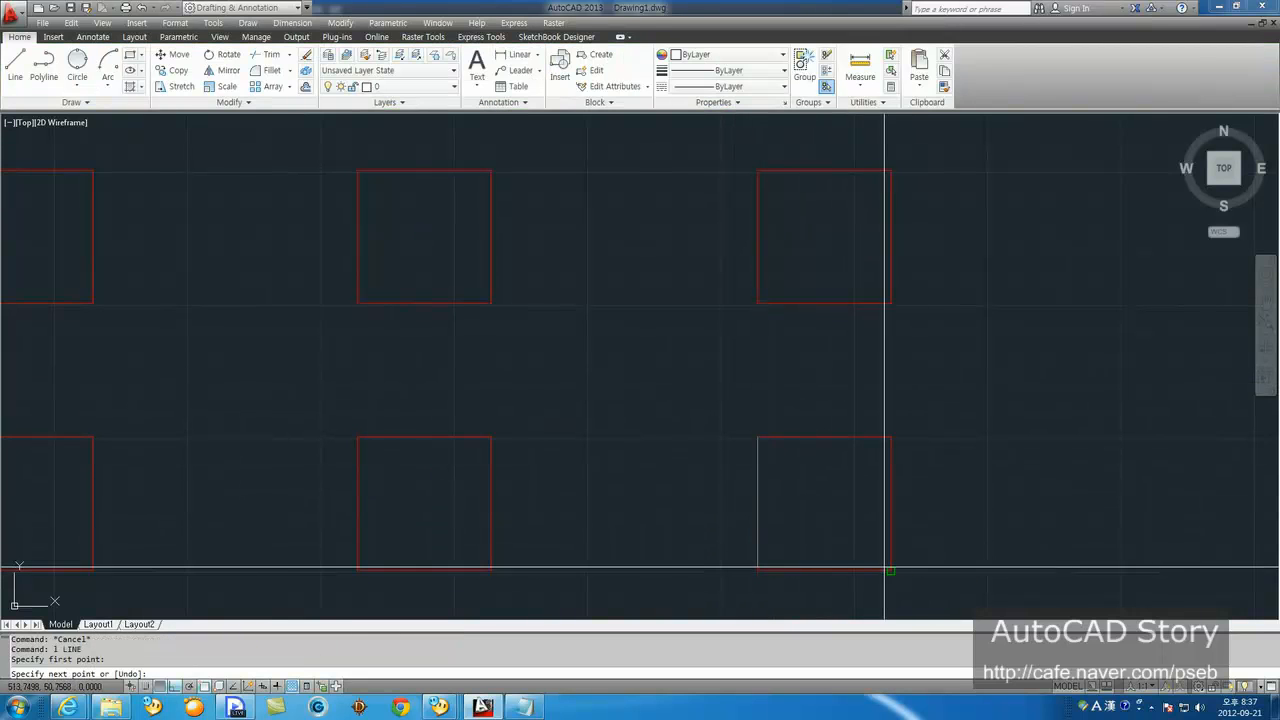
pyautogui.click(890, 570)
pyautogui.press('space')
# Step: Try to use Trim on the lower-right square with the diagonal line as the cutting edge
pyautogui.write('tr')
pyautogui.press('space')
pyautogui.click(862, 493)
pyautogui.click(794, 530)
pyautogui.press('space')
pyautogui.click(794, 530)
pyautogui.click(829, 484)
pyautogui.press('space')
pyautogui.press('space')
pyautogui.click(829, 484)
pyautogui.click(803, 496)
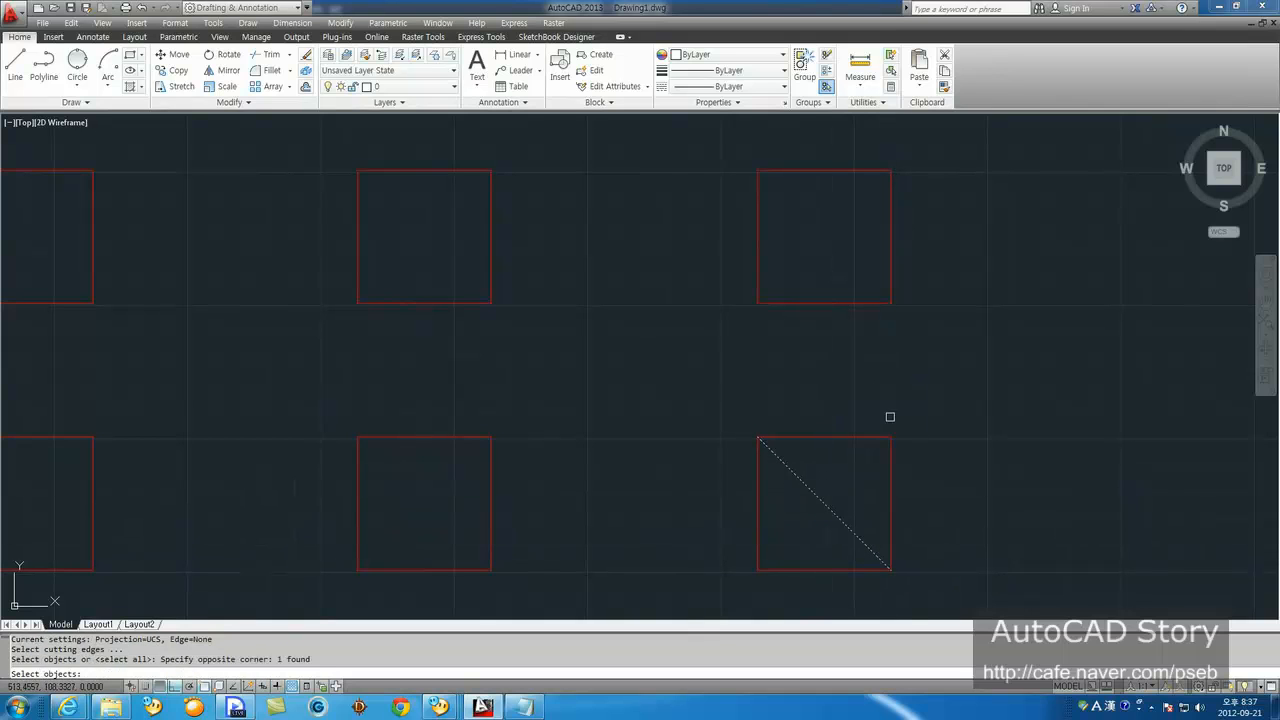
pyautogui.press('space')
pyautogui.press('Escape')
# Step: Erase the diagonal line from the lower-right square
pyautogui.write('e')
pyautogui.press('space')
pyautogui.click(822, 476)
pyautogui.click(798, 502)
pyautogui.press('space')
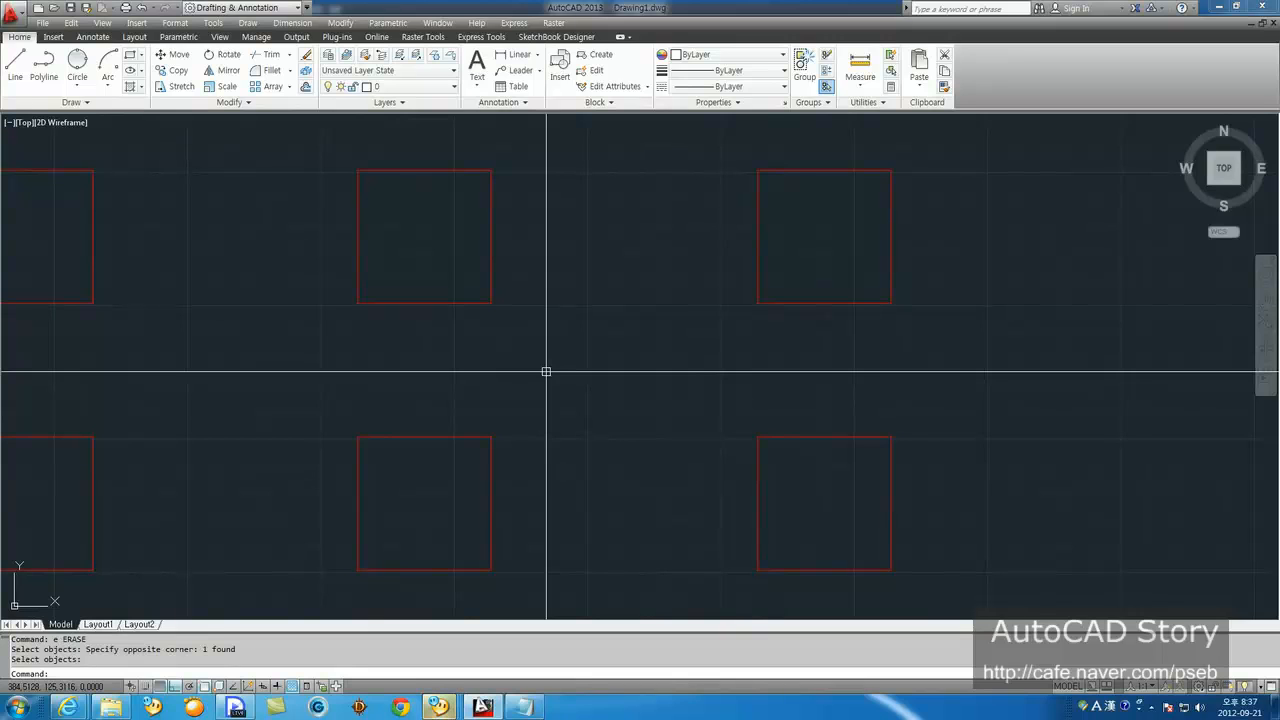
# Step: Explode the original 2 by 2 array into separate objects
pyautogui.write('x EXPLODE')
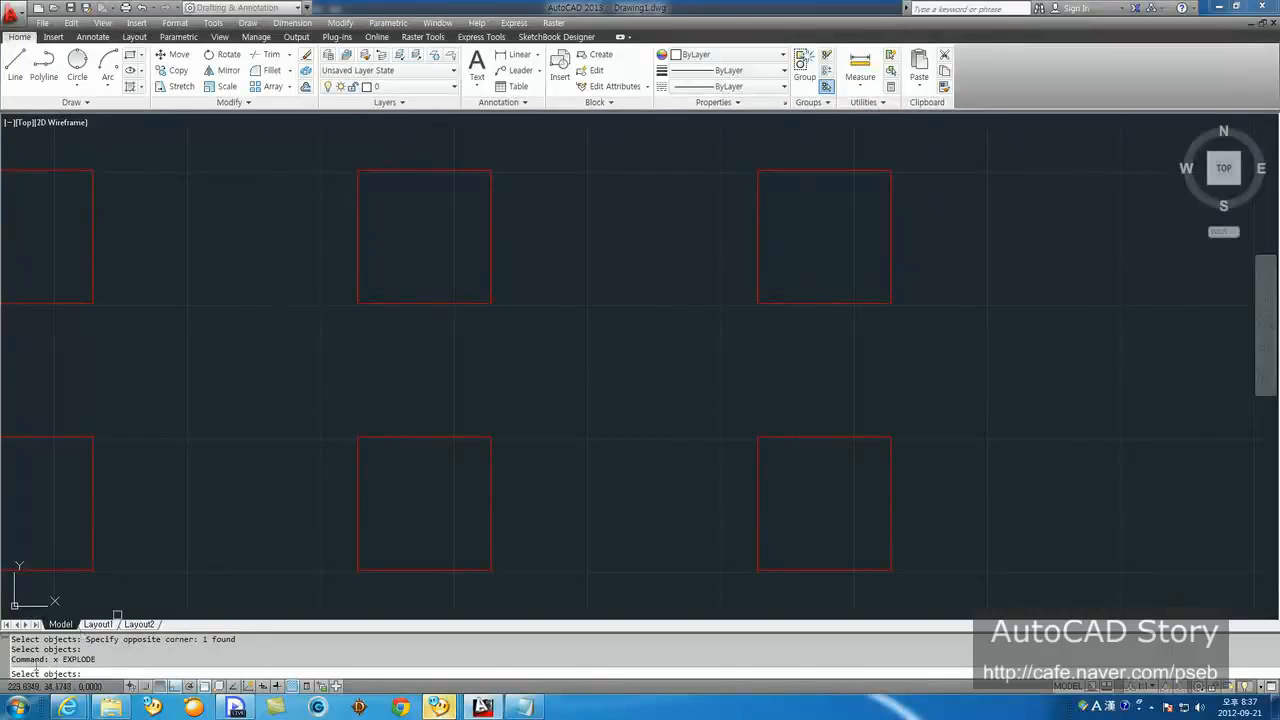
pyautogui.moveTo(630, 351); pyautogui.dragTo(328, 558)
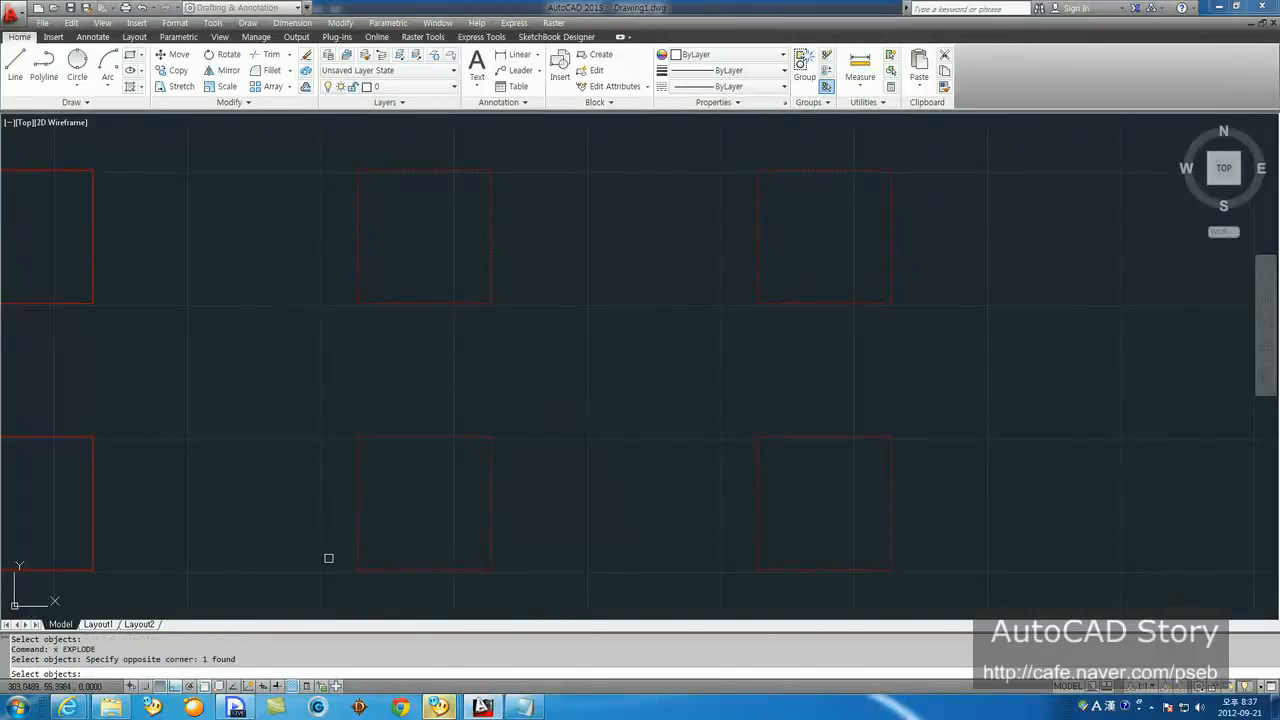
pyautogui.press('Return')
# Step: Select the exploded squares one after another to check that they are independent, and clear the selection
pyautogui.click(604, 493)
pyautogui.click(460, 487)
pyautogui.press('Escape')
pyautogui.press('Escape')
pyautogui.click(535, 470)
pyautogui.click(489, 400)
pyautogui.click(515, 245)
pyautogui.click(414, 206)
pyautogui.click(857, 243)
pyautogui.click(743, 314)
pyautogui.click(775, 474)
pyautogui.click(683, 514)
pyautogui.press('Escape')
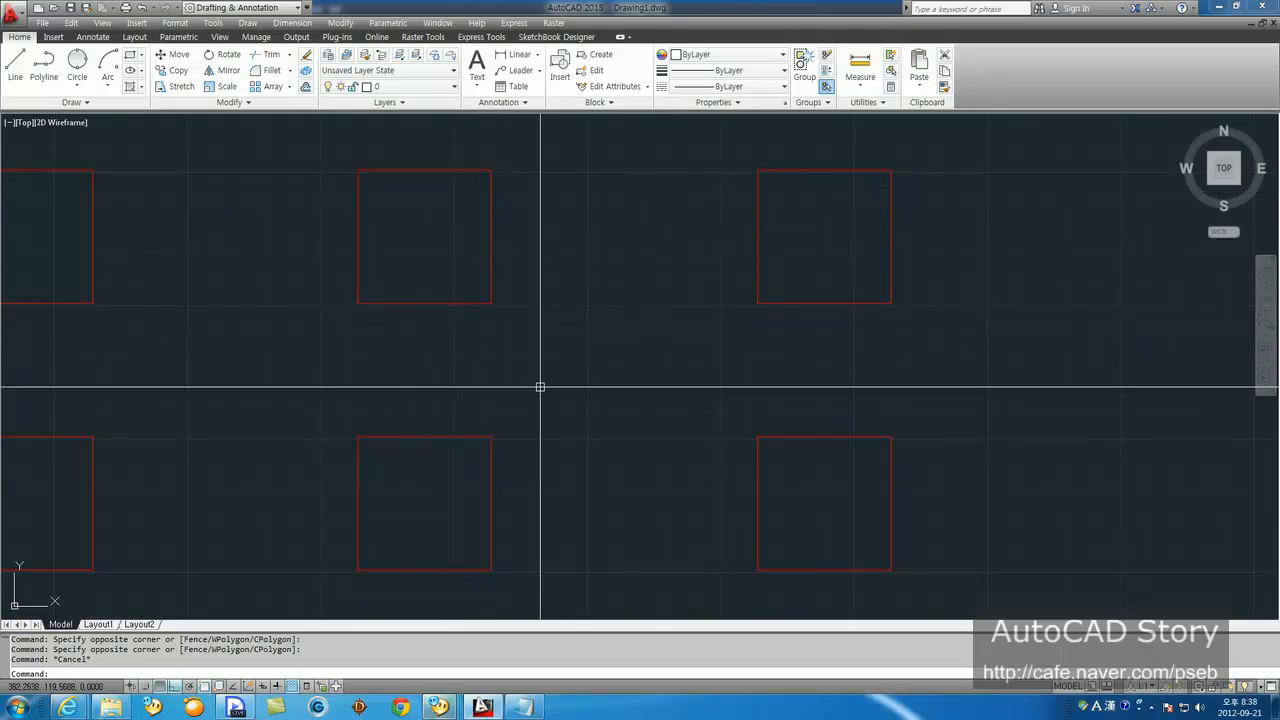
# Step: Erase all four exploded squares
pyautogui.write('e')
pyautogui.press('Return')
pyautogui.click(826, 471)
pyautogui.click(443, 277)
pyautogui.press('Return')
# Step: Open the copied array's source for editing, using its lower-left square as the item, and accept the array editing state
pyautogui.scroll(-3, 451, 446)
pyautogui.scroll(5, 471, 449)
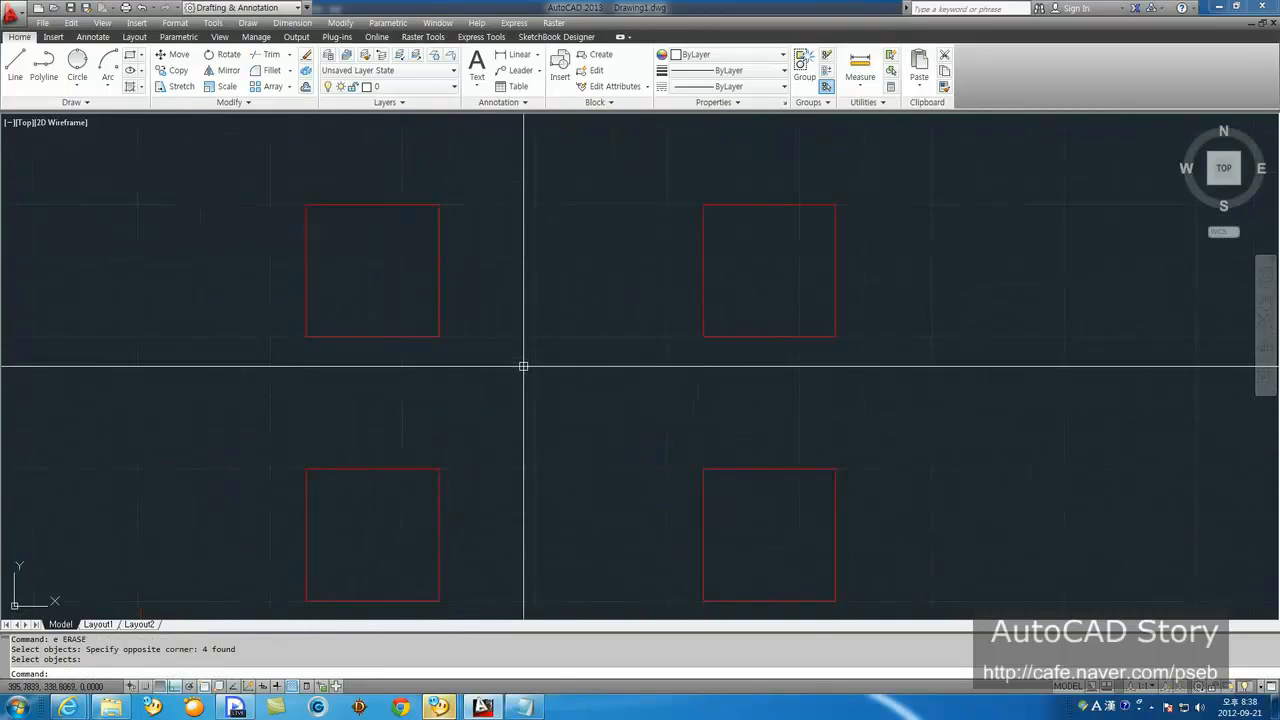
pyautogui.moveTo(521, 427); pyautogui.dragTo(489, 368, button='middle')
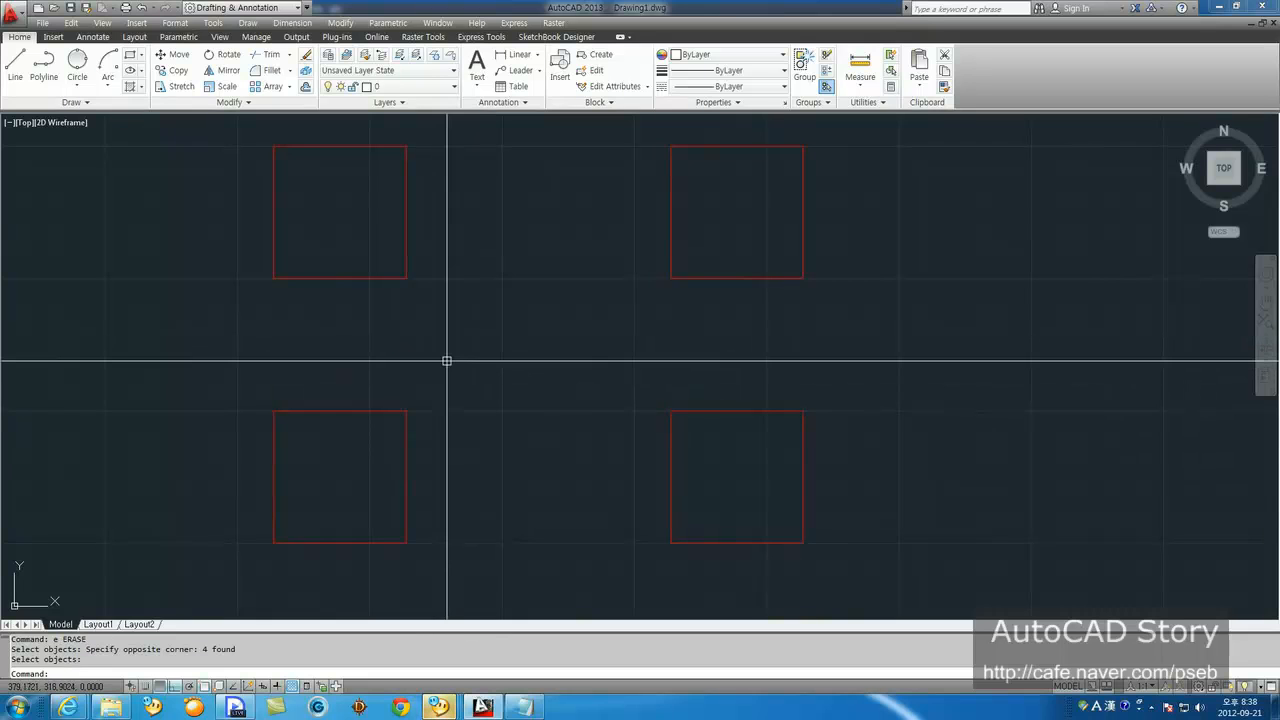
pyautogui.click(446, 360)
pyautogui.click(314, 459)
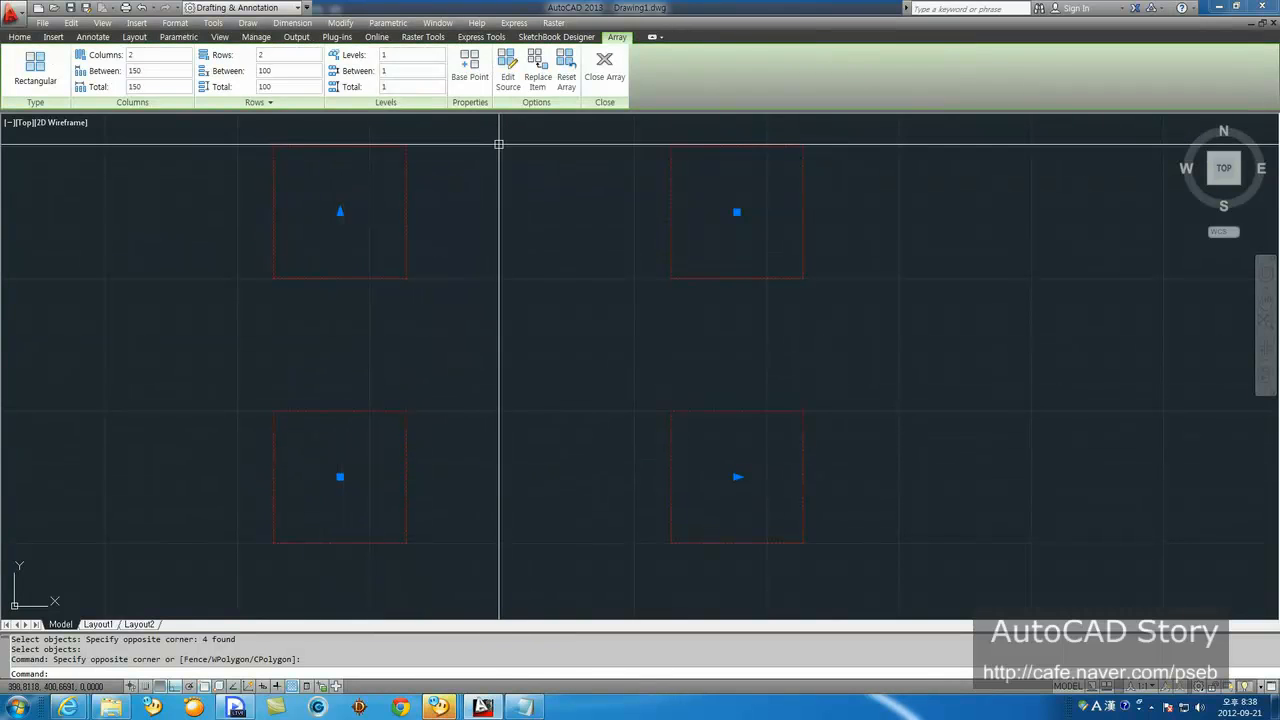
pyautogui.click(503, 80)
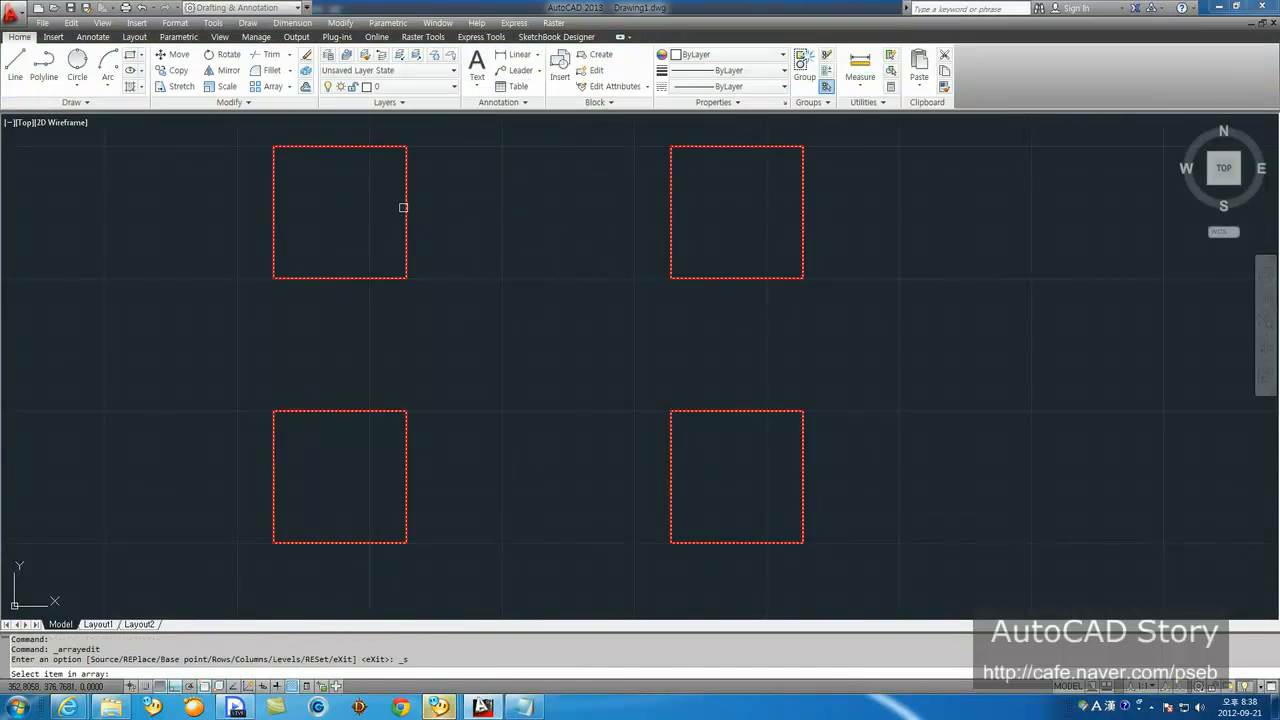
pyautogui.click(354, 415)
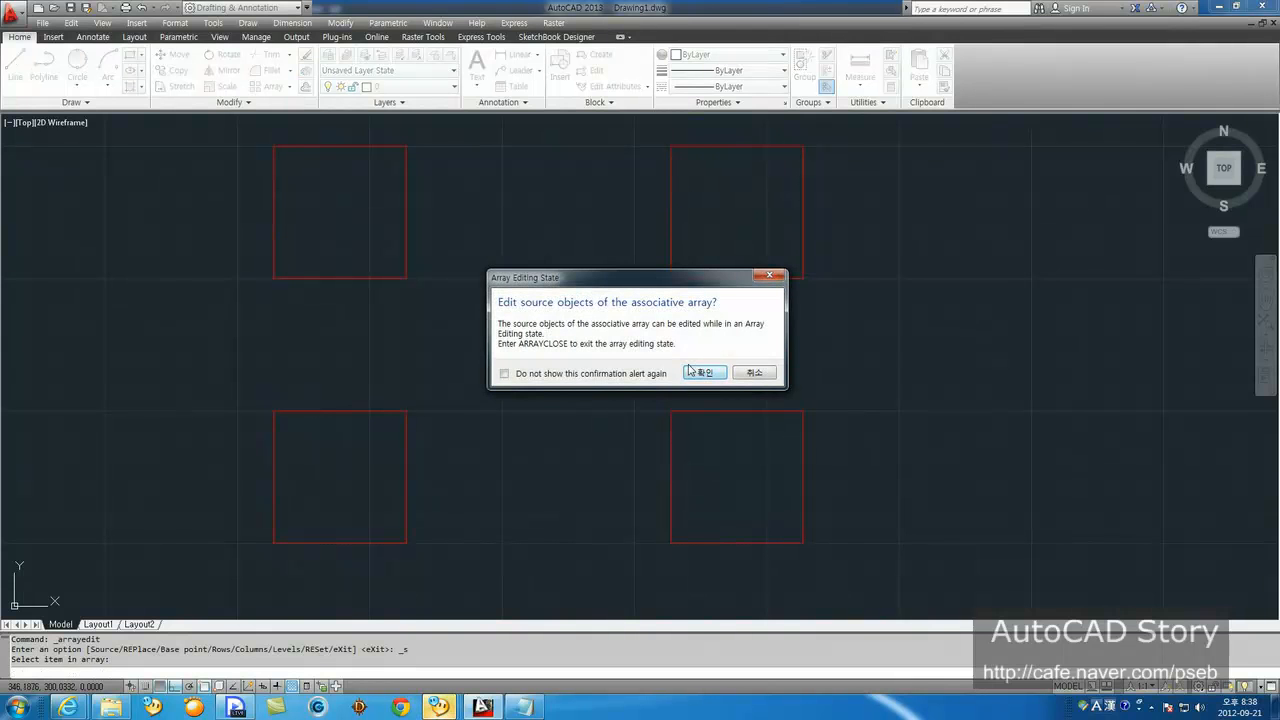
pyautogui.click(690, 371)
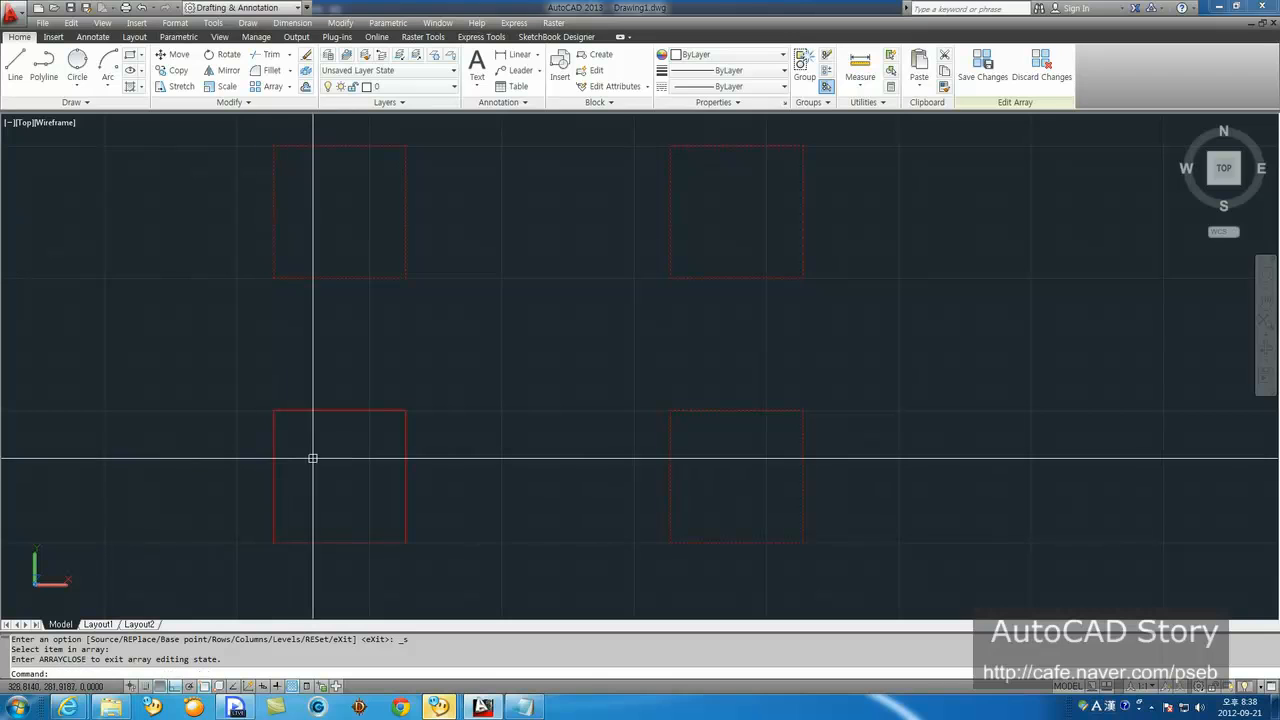
# Step: Draw a diamond joining the midpoints of the source square's four sides, and save the changes to the array
pyautogui.write('l')
pyautogui.press('Return')
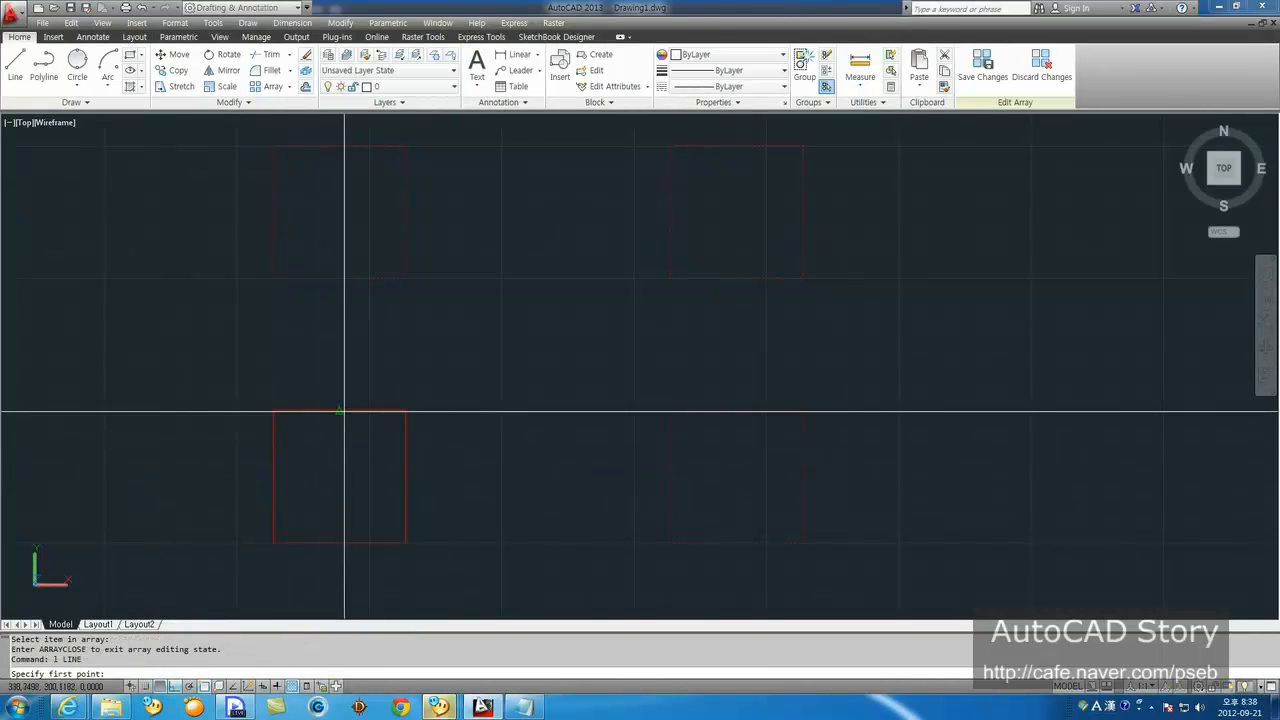
pyautogui.click(342, 411)
pyautogui.click(272, 477)
pyautogui.click(338, 541)
pyautogui.click(405, 477)
pyautogui.click(340, 411)
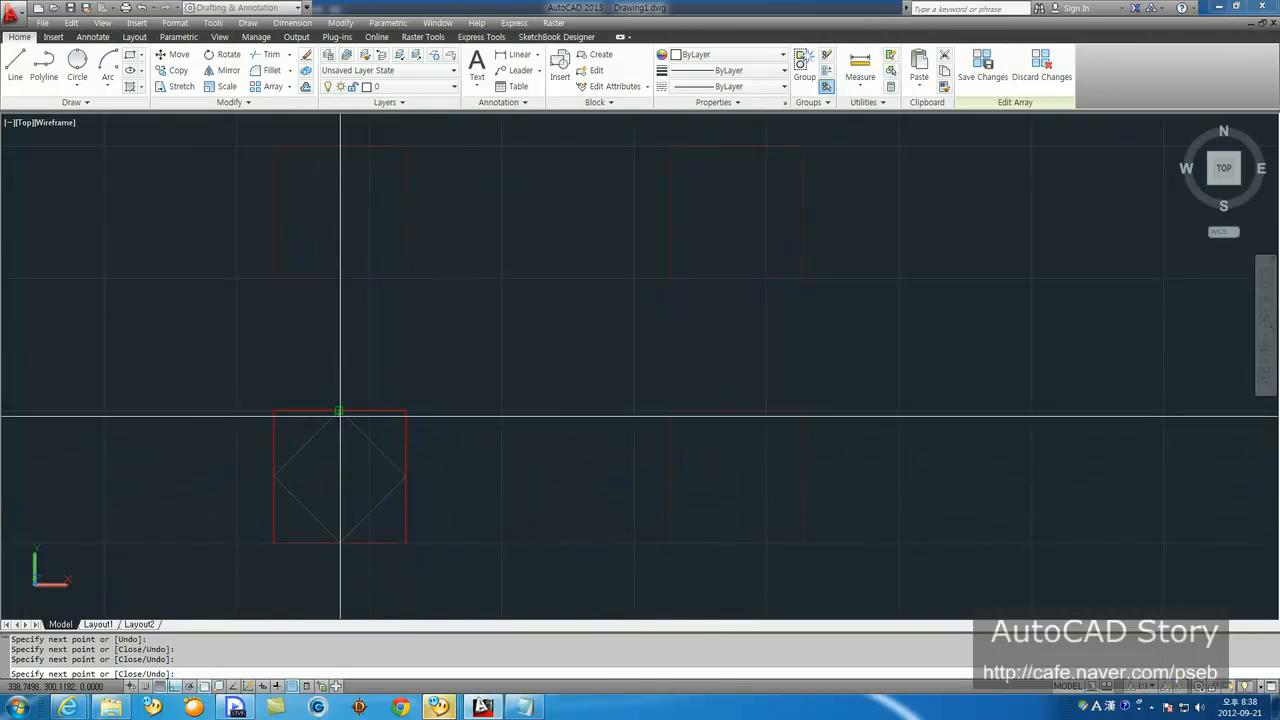
pyautogui.press('Return')
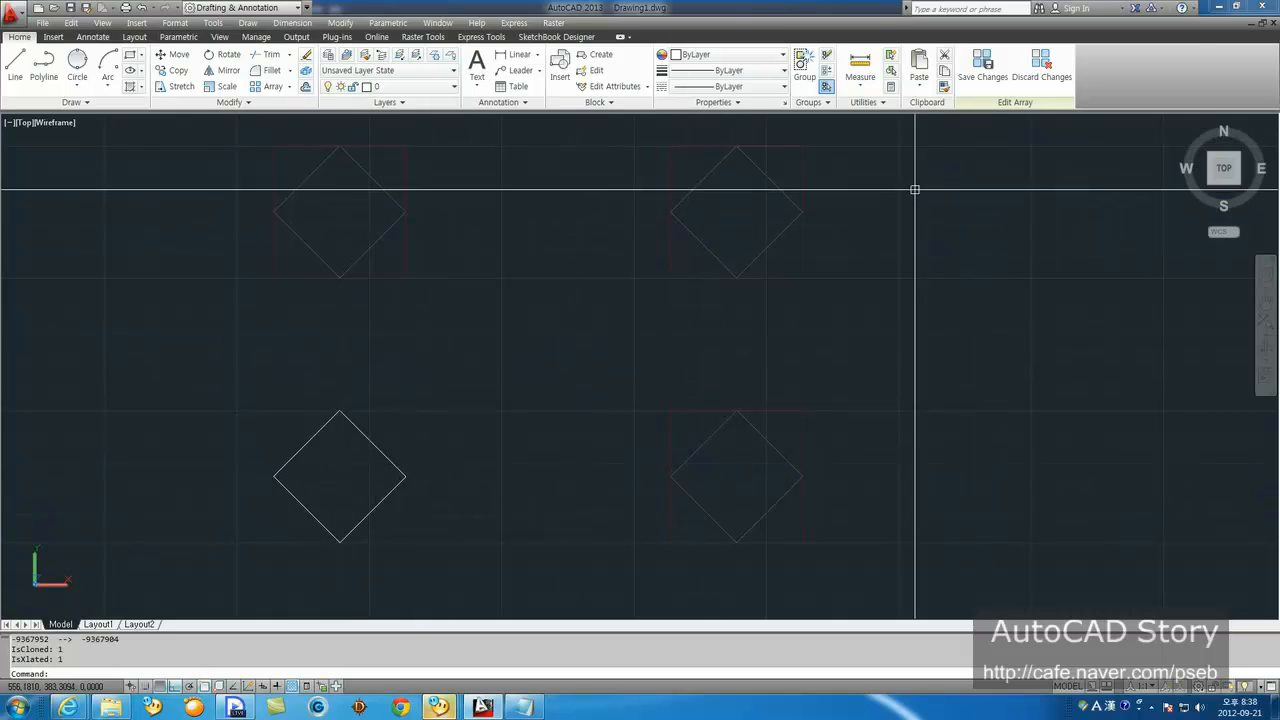
pyautogui.click(976, 72)
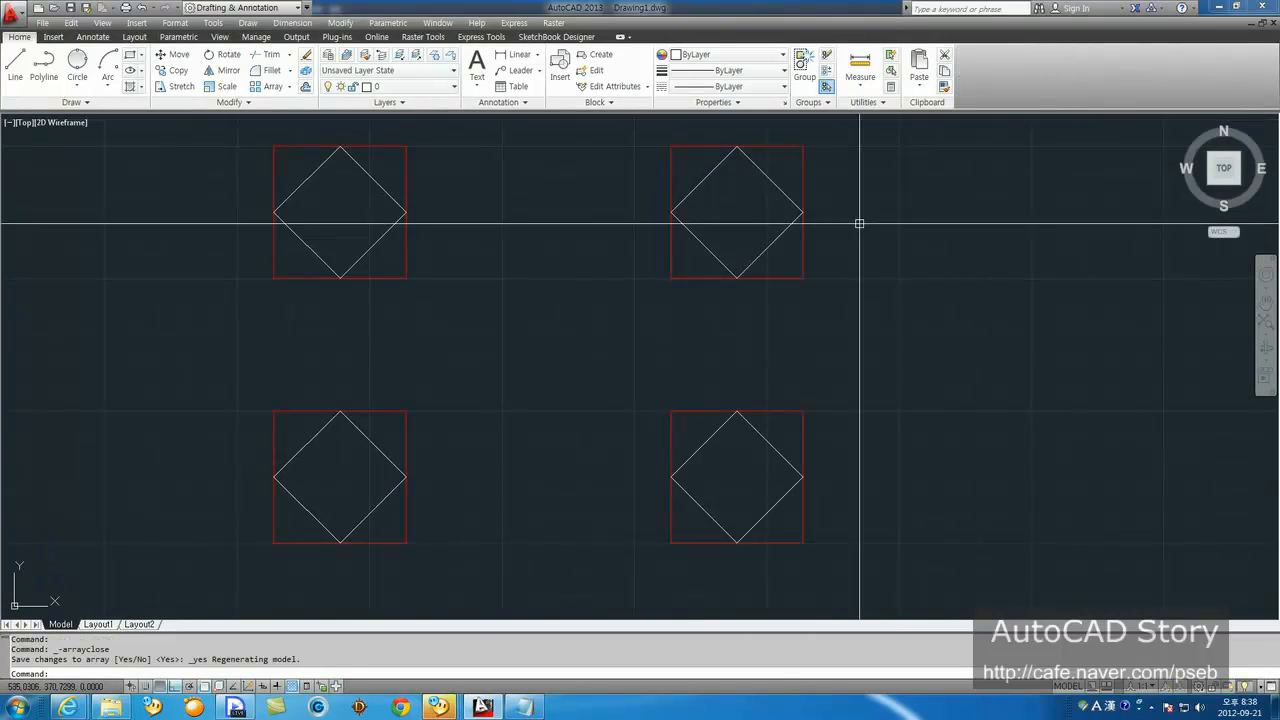
# Step: Select the edited array and extend it to four columns in the drawing, keeping the column spacing at 150
pyautogui.click(780, 277)
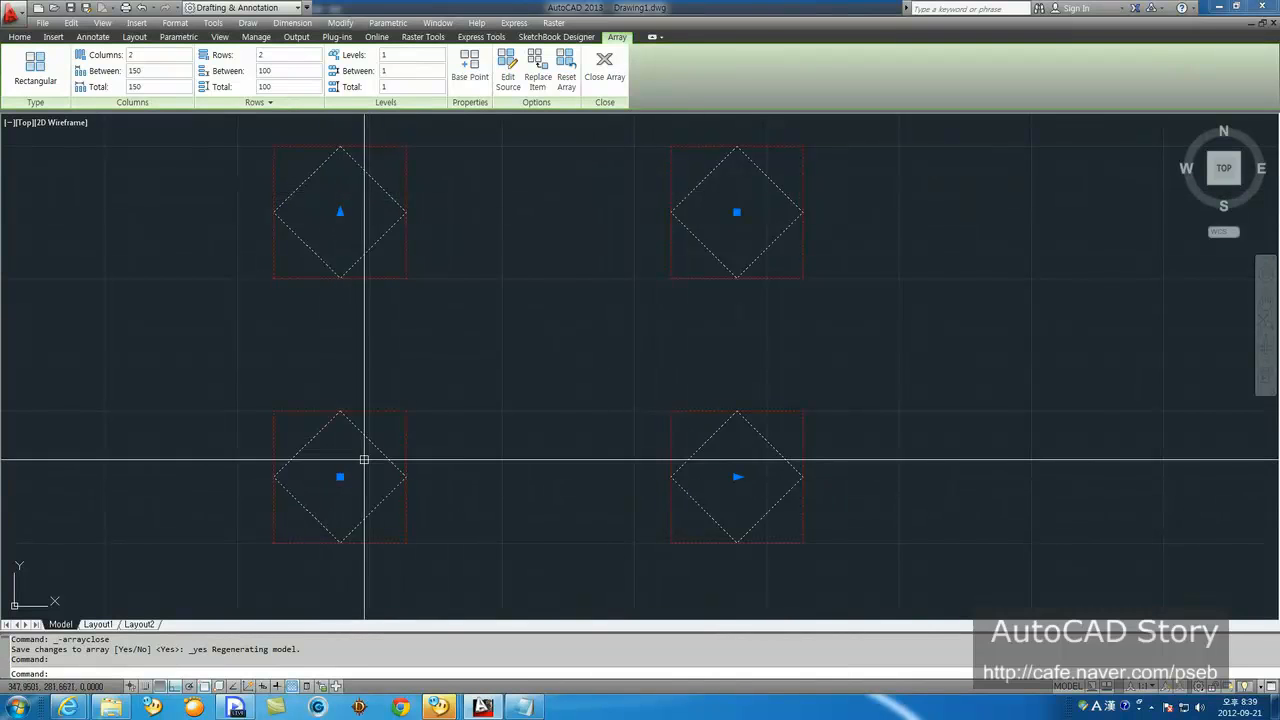
pyautogui.moveTo(500, 423); pyautogui.dragTo(471, 471, button='middle')
pyautogui.scroll(-1, 474, 474)
pyautogui.scroll(1, 477, 477)
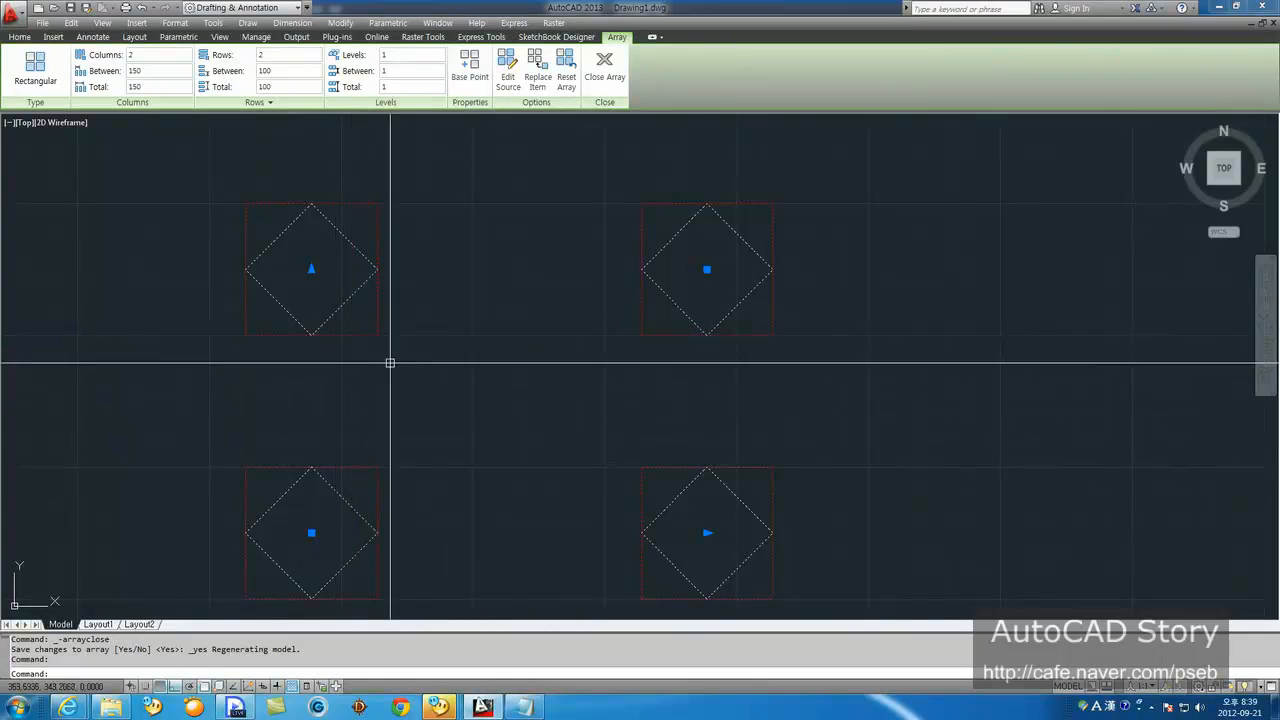
pyautogui.click(707, 532)
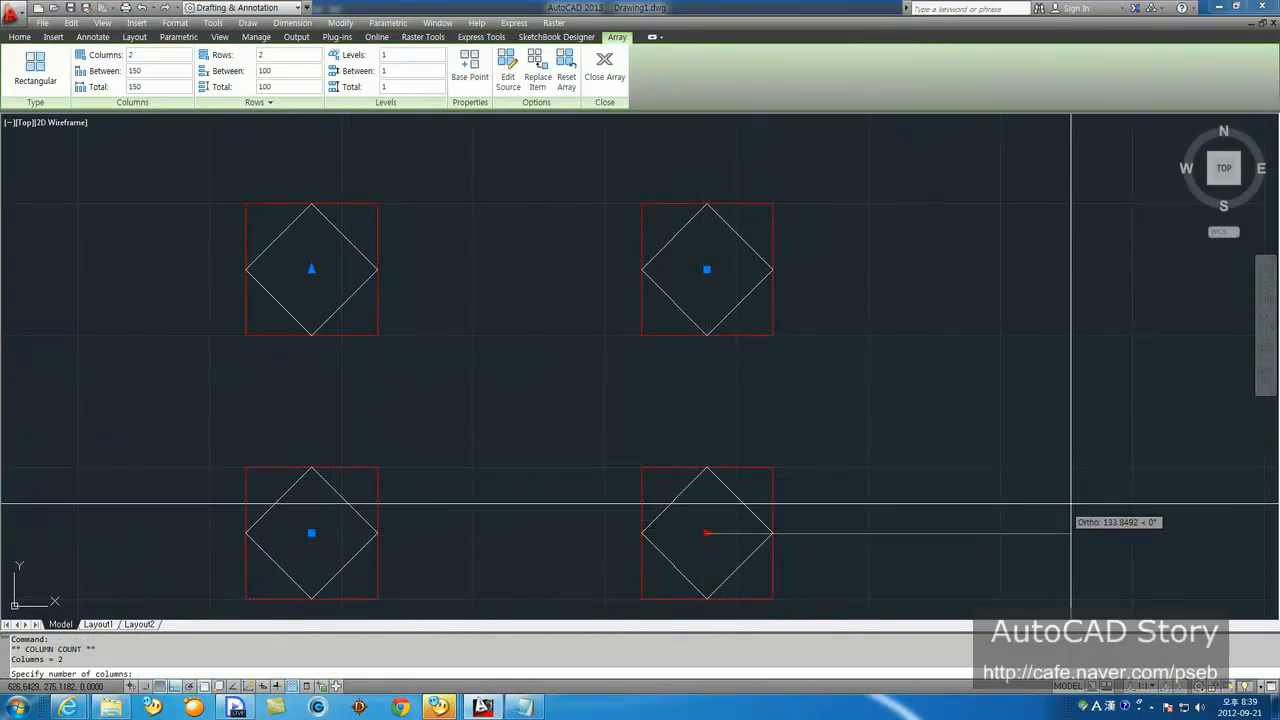
pyautogui.click(1183, 476)
pyautogui.scroll(-2, 569, 434)
pyautogui.moveTo(569, 434); pyautogui.dragTo(380, 423, button='middle')
pyautogui.click(713, 480)
pyautogui.click(1000, 480)
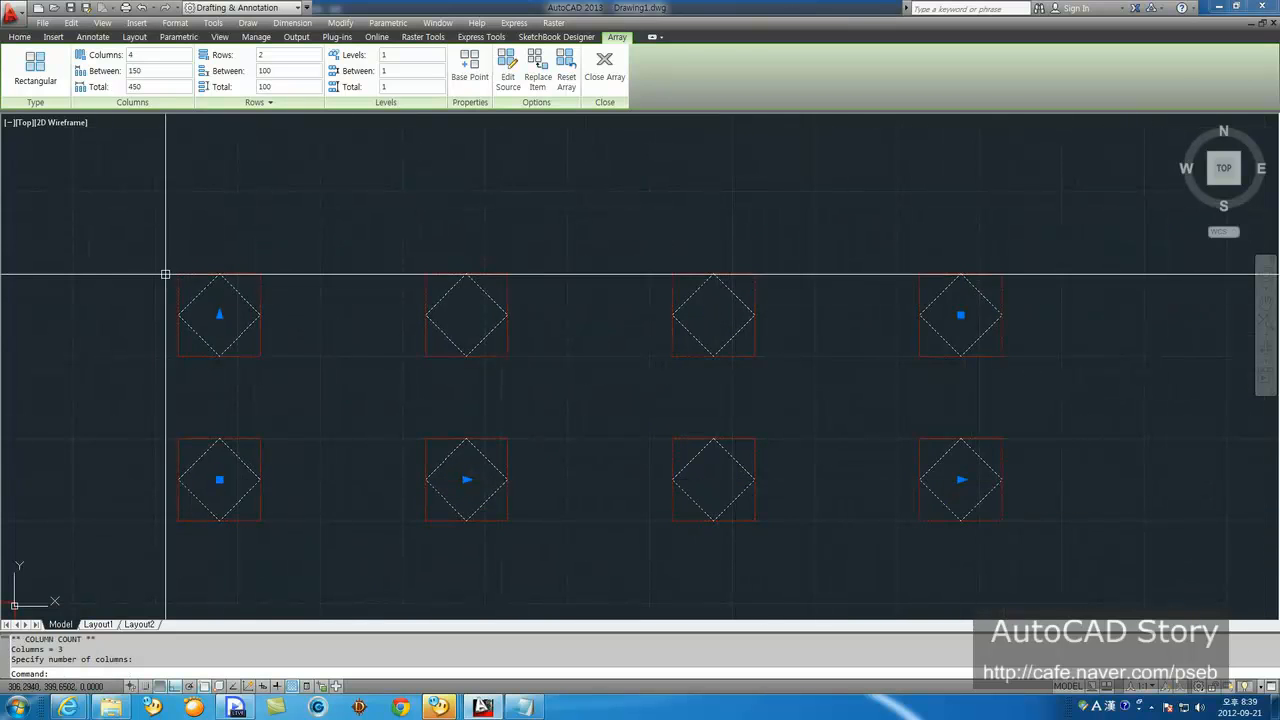
# Step: Extend the selected array upward to five rows
pyautogui.scroll(-4, 218, 338)
pyautogui.moveTo(218, 338); pyautogui.dragTo(229, 408, button='middle')
pyautogui.click(230, 398)
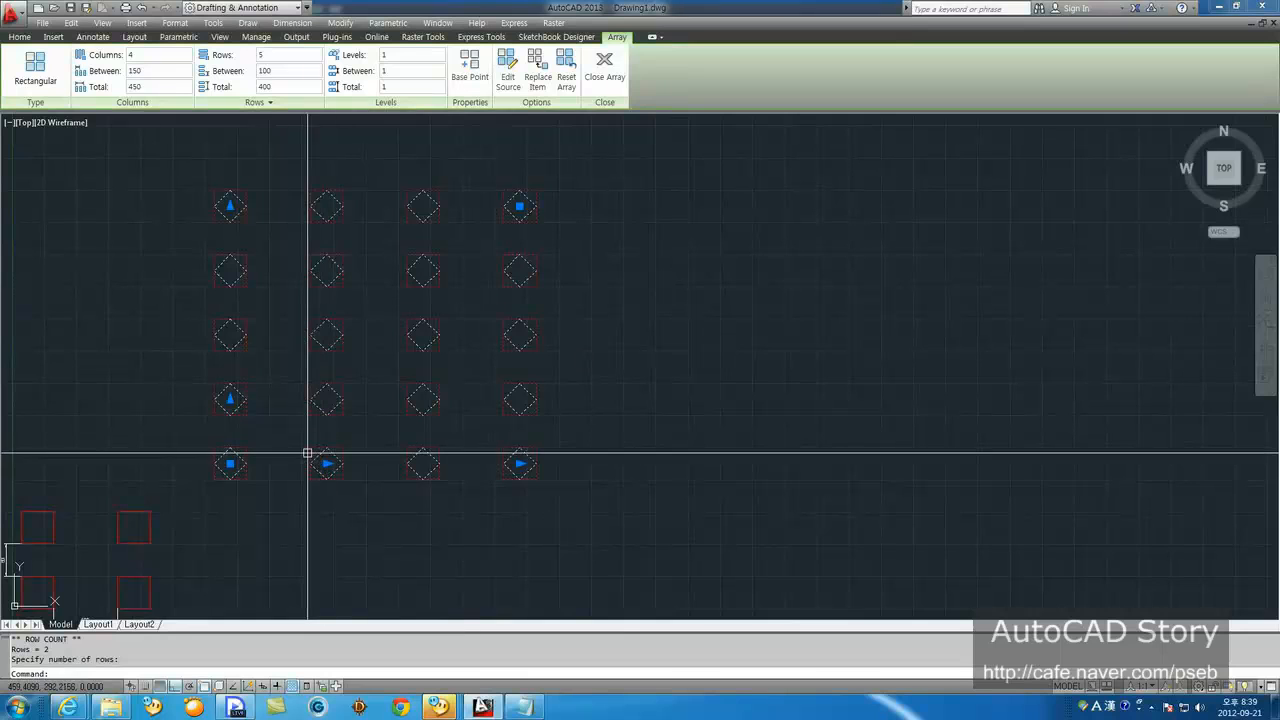
# Step: Set the array's row spacing to 150 and clear the selection
pyautogui.scroll(2, 277, 500)
pyautogui.moveTo(244, 444); pyautogui.dragTo(368, 559, button='middle')
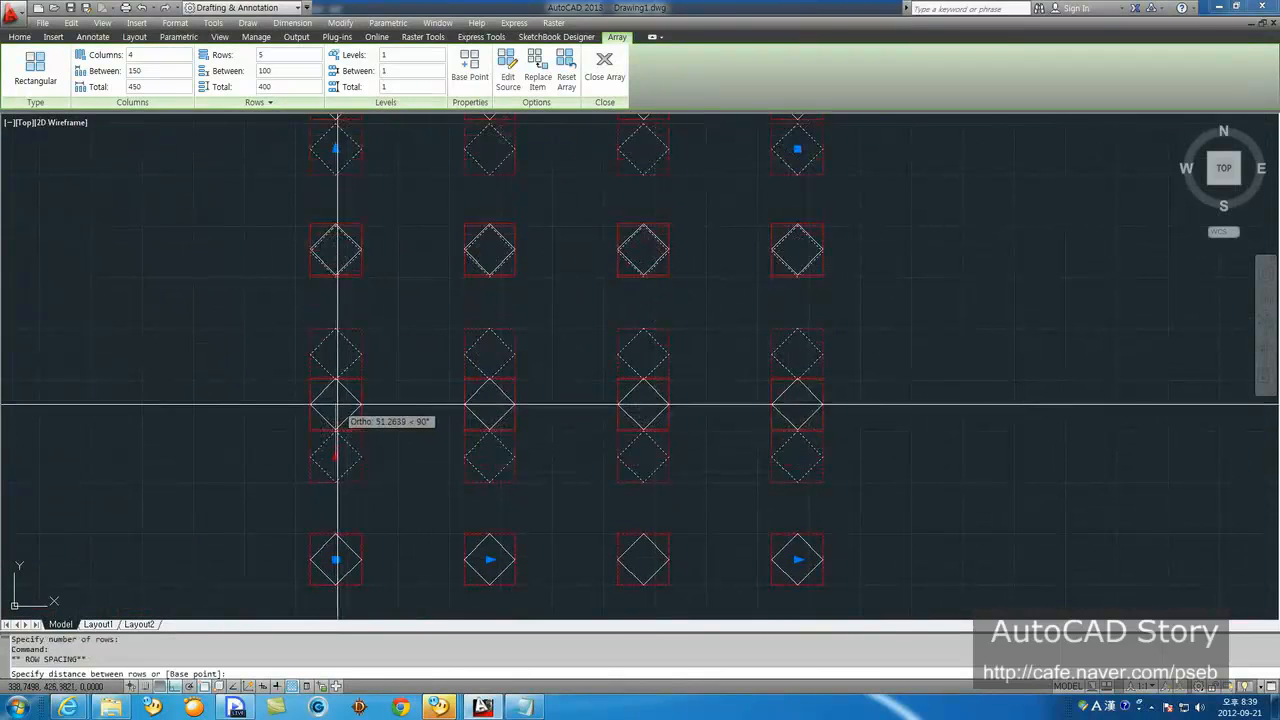
pyautogui.write('150')
pyautogui.press('Return')
pyautogui.scroll(-2, 413, 538)
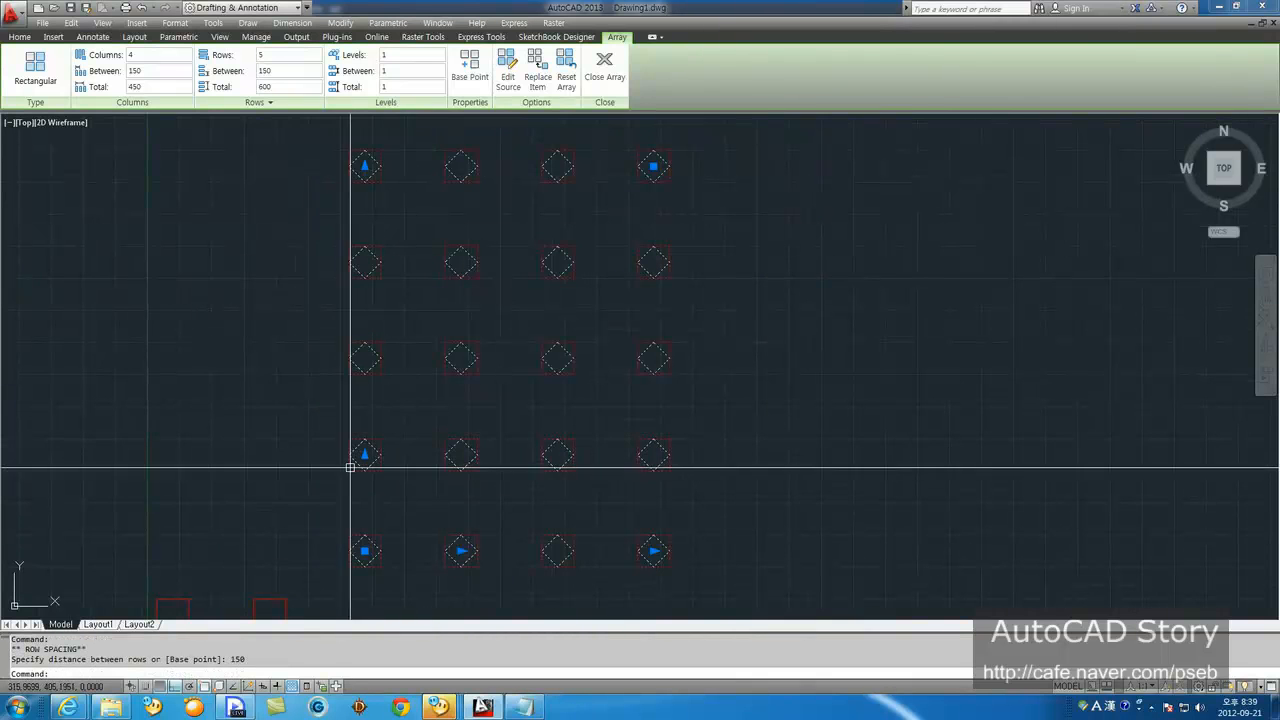
pyautogui.press('Escape')
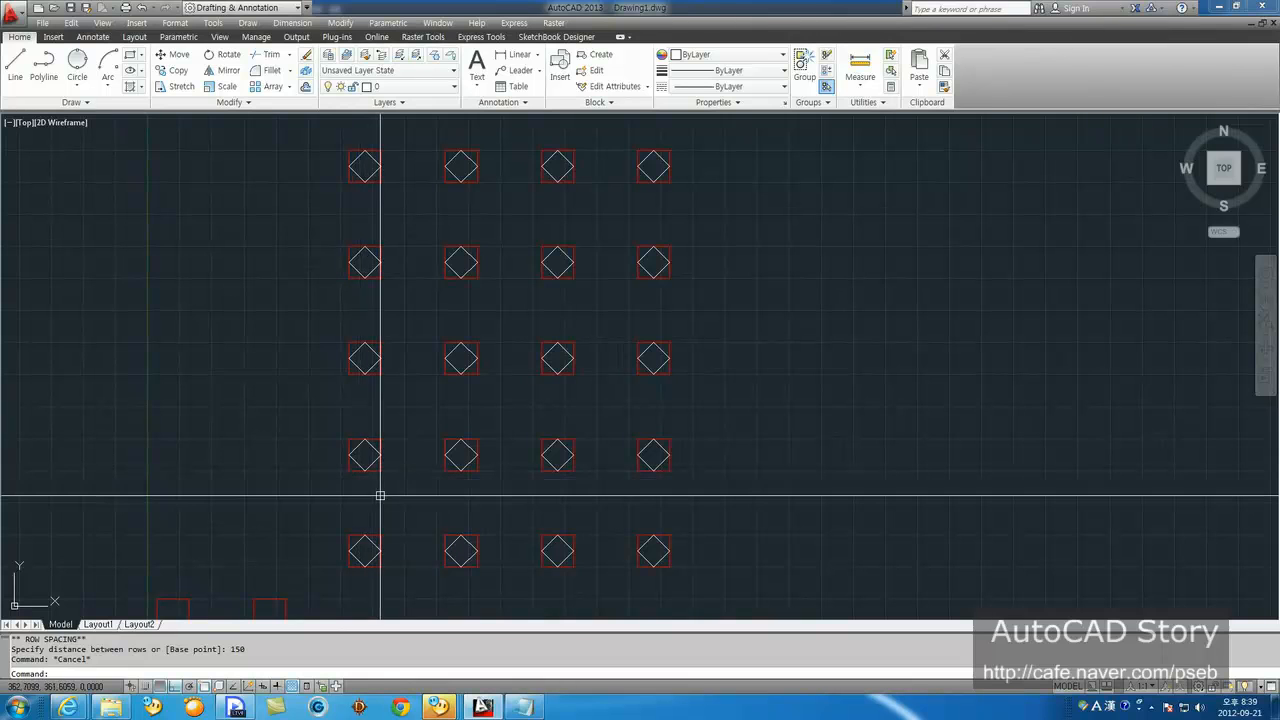
pyautogui.moveTo(391, 526); pyautogui.dragTo(376, 435, button='middle')
pyautogui.scroll(-2, 240, 470)
pyautogui.scroll(5, 239, 466)
pyautogui.scroll(-4, 223, 529)
pyautogui.moveTo(420, 435)
pyautogui.mouseDown(button='middle')
pyautogui.moveTo(426, 457)
pyautogui.moveTo(400, 520)
pyautogui.mouseUp(button='middle')
pyautogui.moveTo(494, 457); pyautogui.dragTo(471, 503, button='middle')
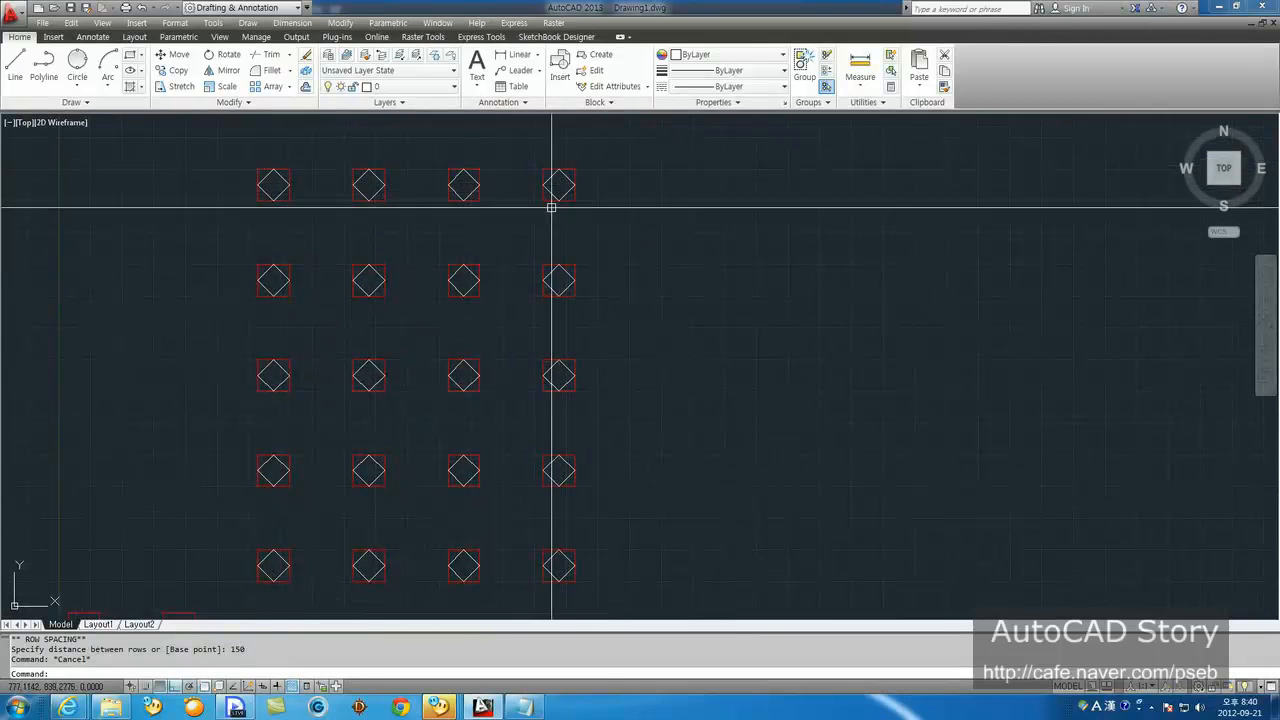
# Step: Explode the five-row, four-column array into separate objects, check one line of the top-right diamond by selecting it, and clear the selection
pyautogui.write('x')
pyautogui.press('space')
pyautogui.click(634, 220)
pyautogui.click(417, 346)
pyautogui.press('space')
pyautogui.press('Escape')
pyautogui.press('Escape')
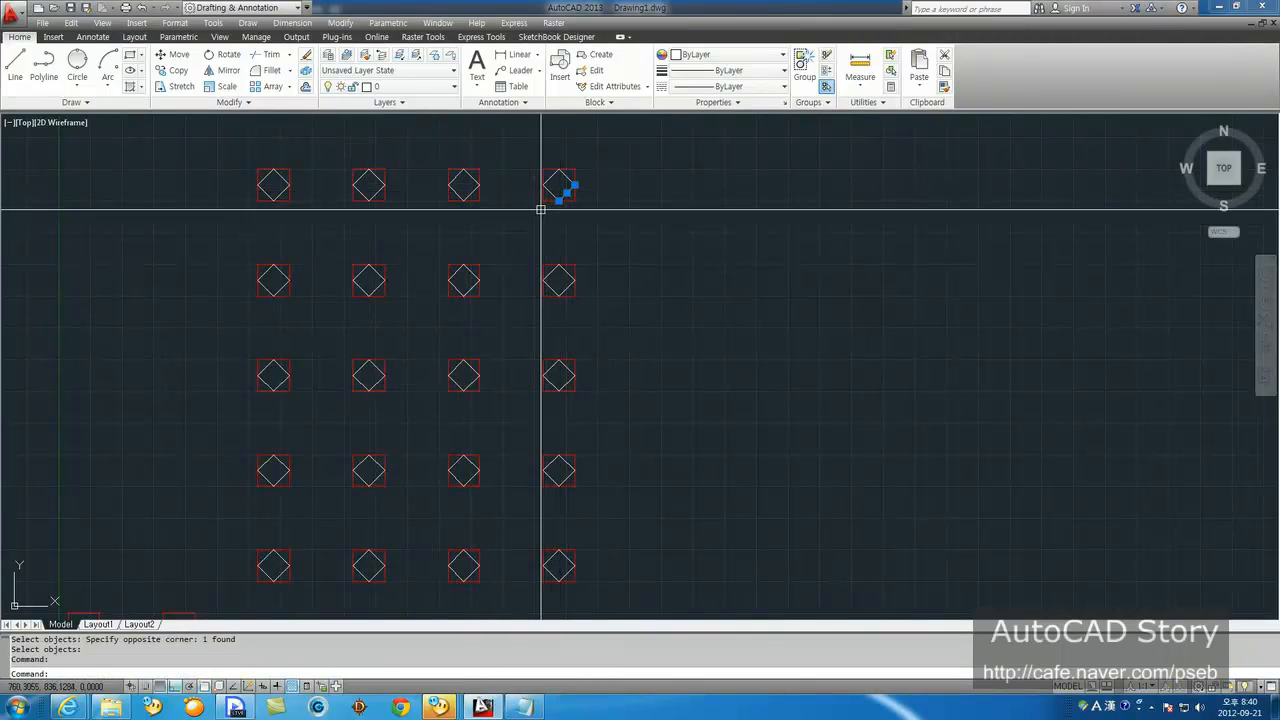
pyautogui.scroll(2, 577, 184)
pyautogui.scroll(3, 577, 184)
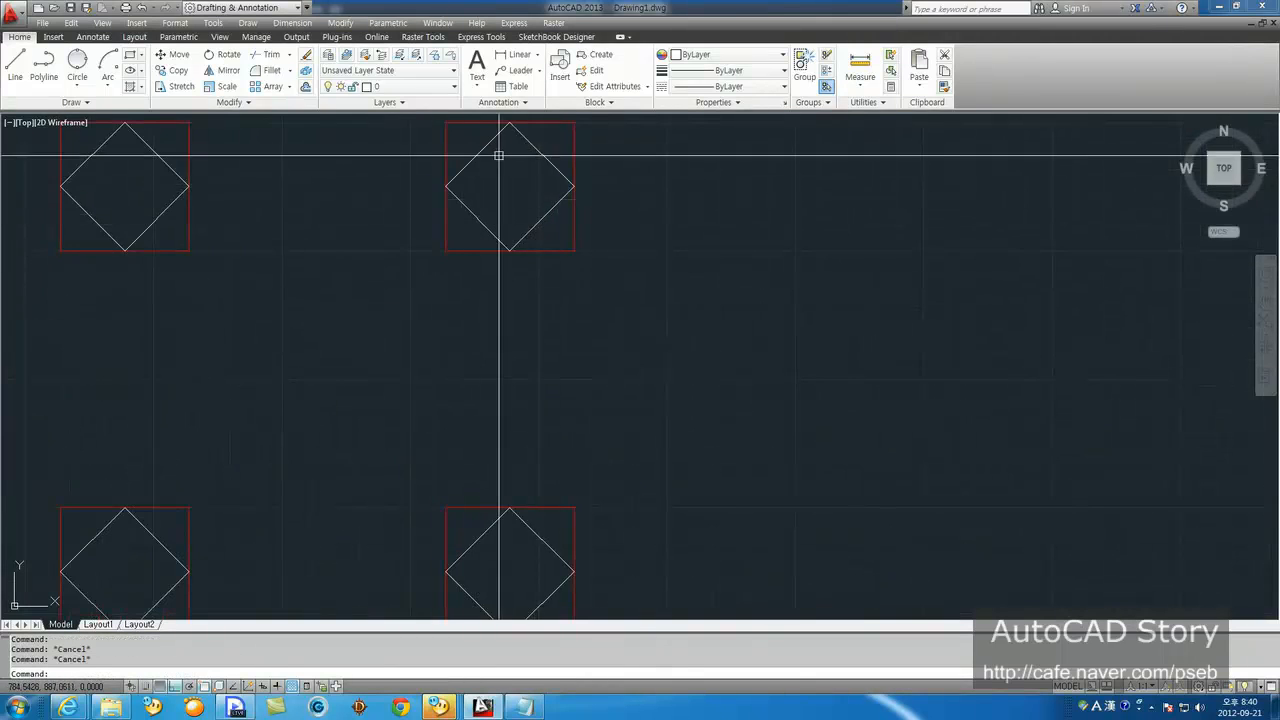
pyautogui.scroll(-4, 442, 310)
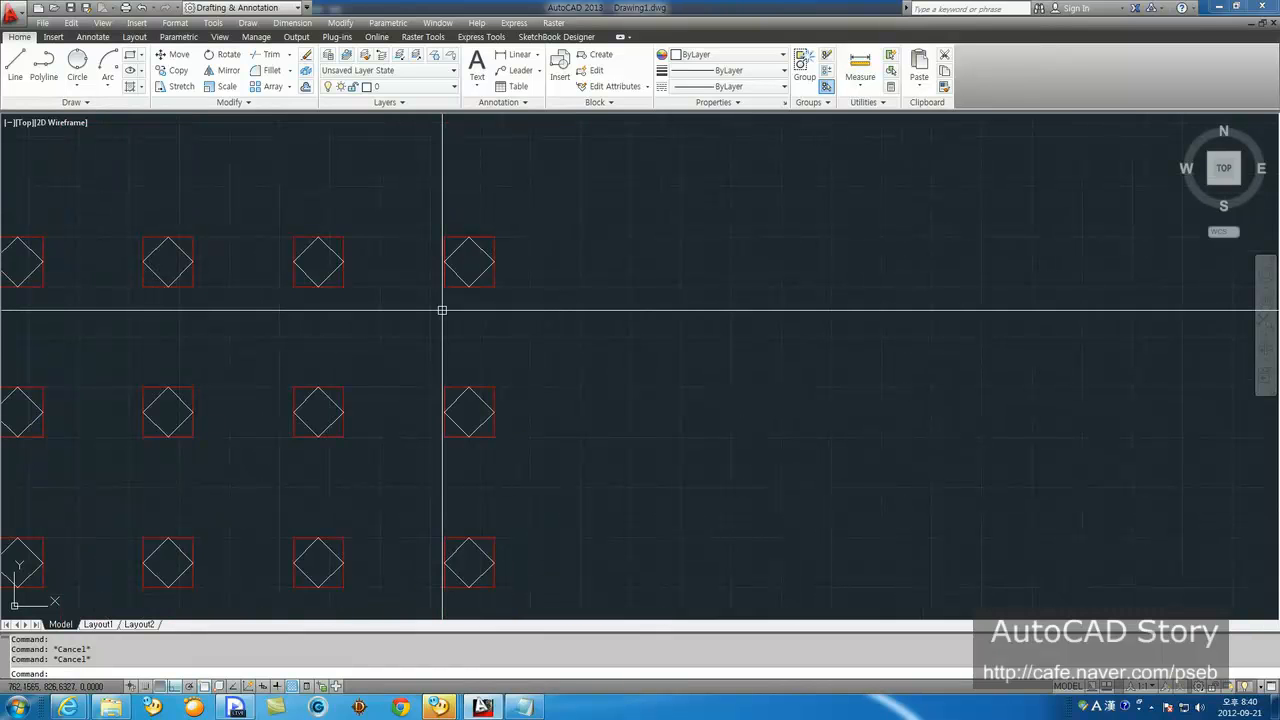
pyautogui.moveTo(321, 405); pyautogui.dragTo(589, 442, button='middle')
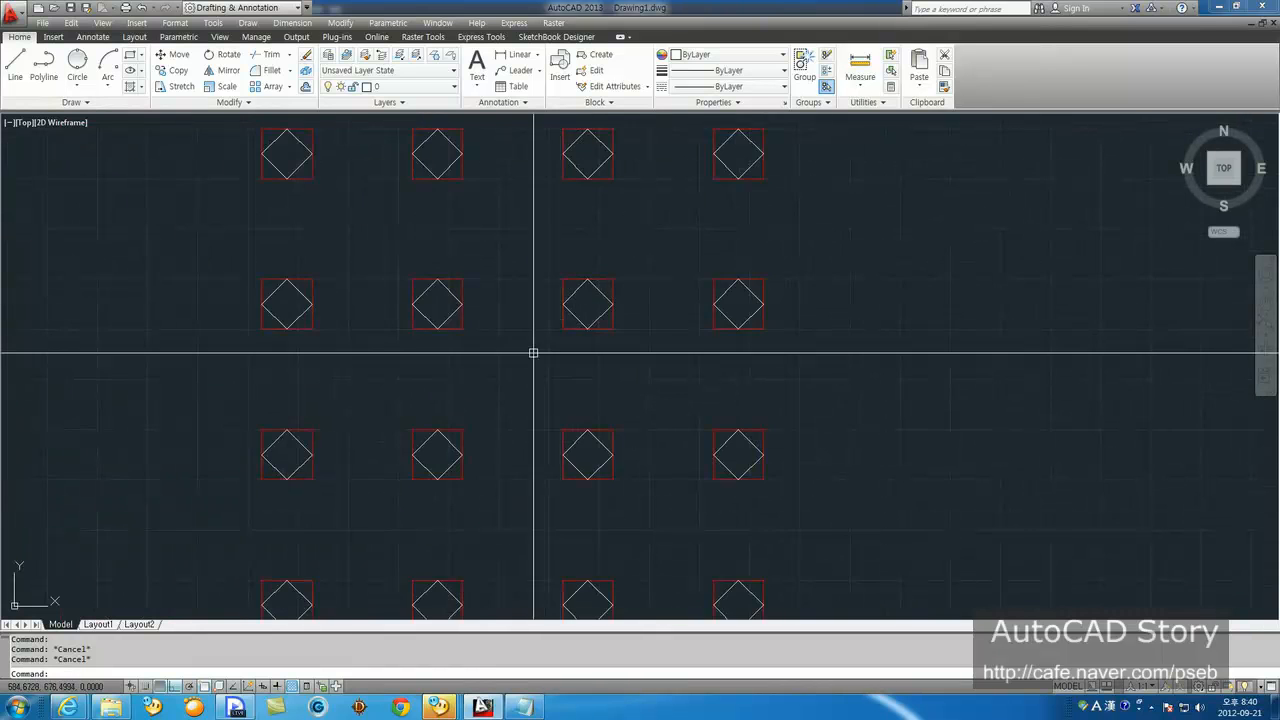
pyautogui.scroll(-2, 514, 377)
pyautogui.moveTo(486, 414)
pyautogui.mouseDown(button='middle')
pyautogui.moveTo(477, 361)
pyautogui.moveTo(440, 374)
pyautogui.mouseUp(button='middle')
pyautogui.scroll(-2, 475, 302)
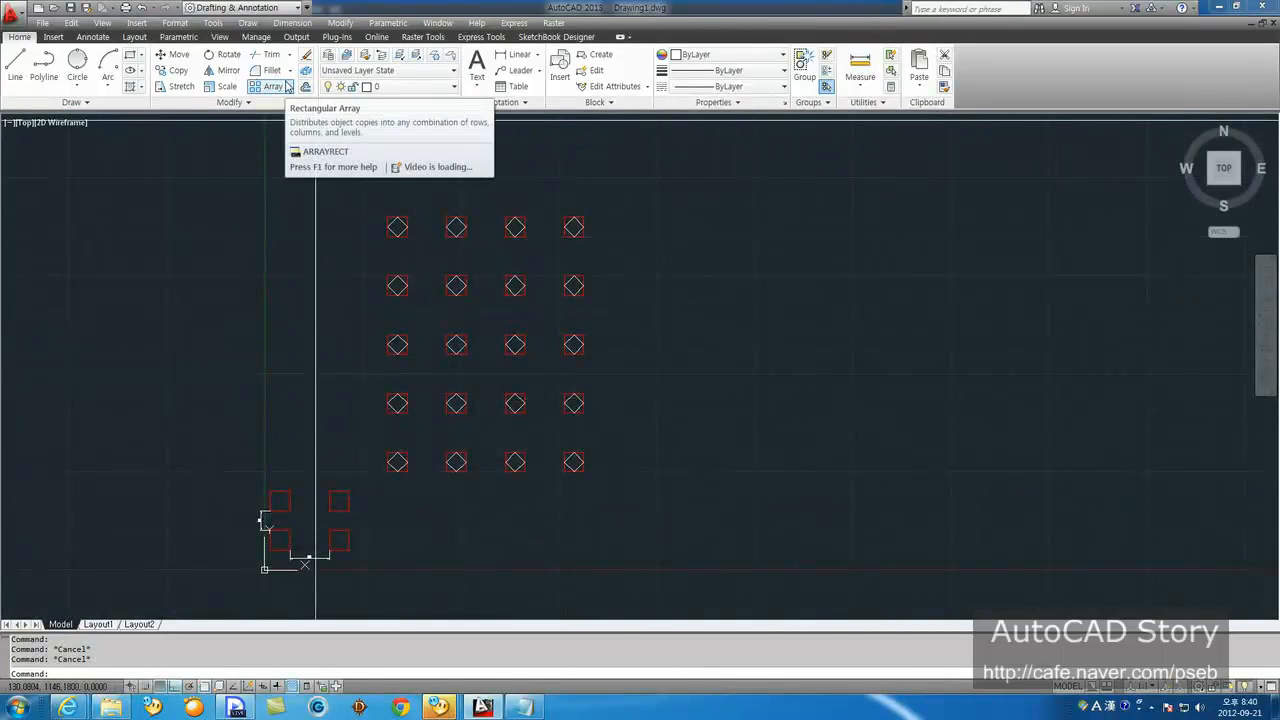
pyautogui.click(288, 87)
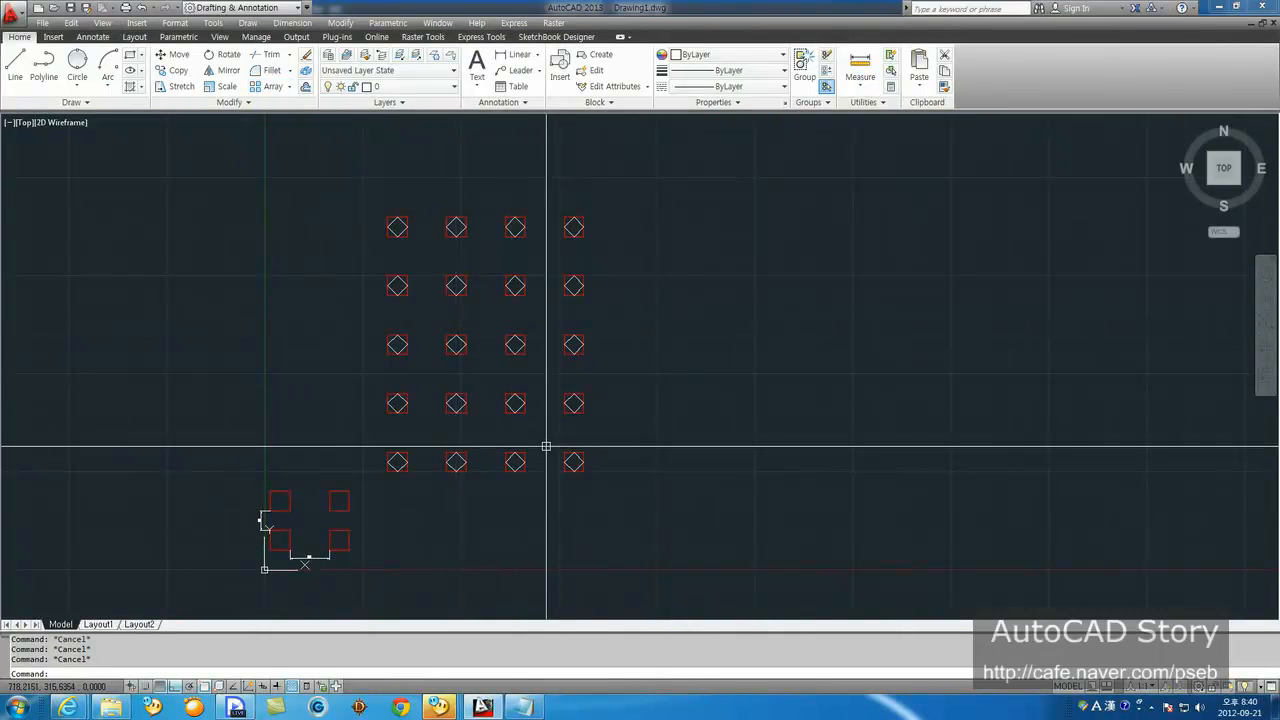
# Step: Erase all the exploded squares and diamonds with one selection window, leaving the example figure near the origin
pyautogui.write('e')
pyautogui.press('Return')
pyautogui.click(630, 491)
pyautogui.click(348, 182)
pyautogui.press('Return')
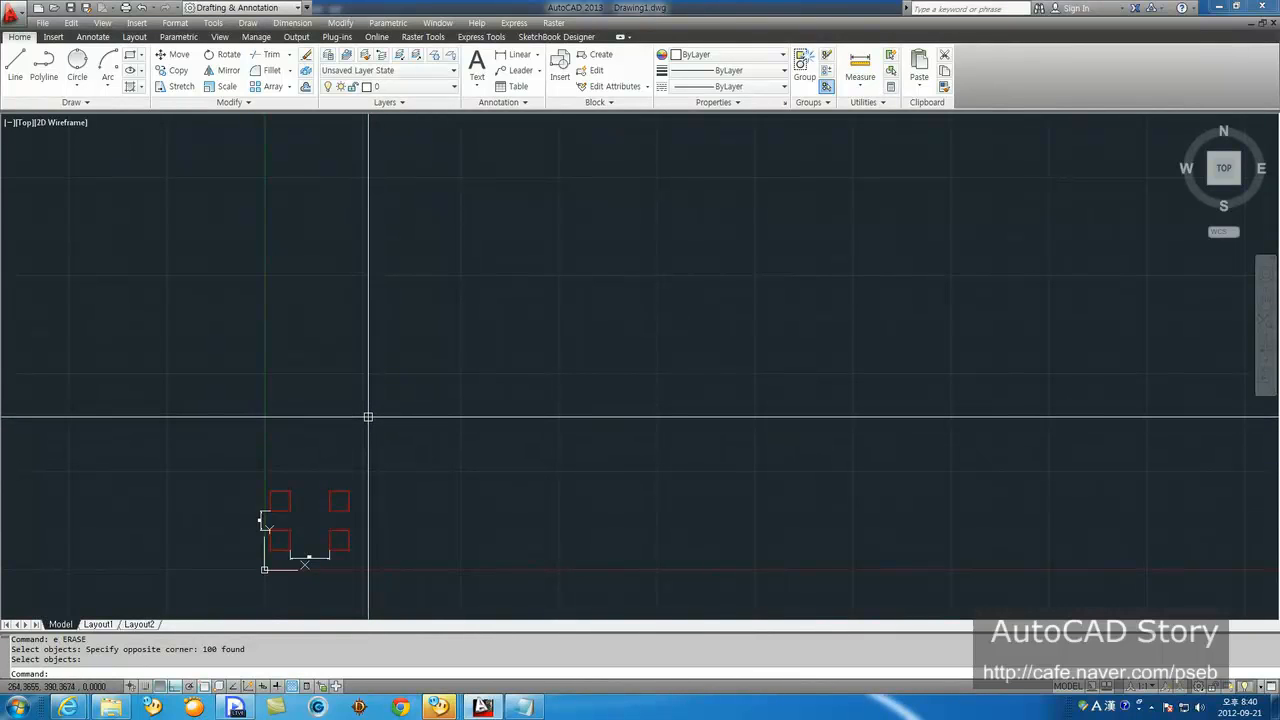
# Step: Draw a small circle in the empty area above and to the right of the example figure
pyautogui.write('c')
pyautogui.press('Return')
pyautogui.click(424, 387)
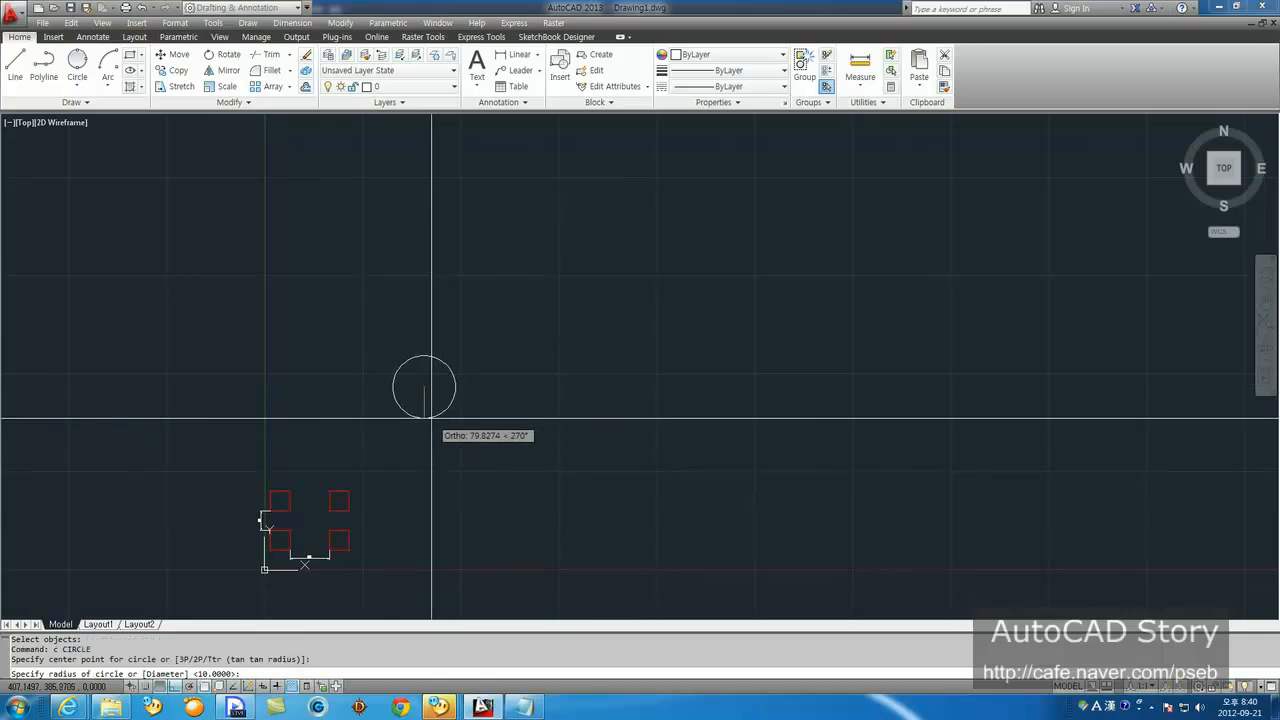
pyautogui.click(432, 400)
# Step: Draw a horizontal line from the circle's left quadrant out to its left
pyautogui.write('l')
pyautogui.press('Return')
pyautogui.click(415, 388)
pyautogui.click(287, 392)
pyautogui.press('Return')
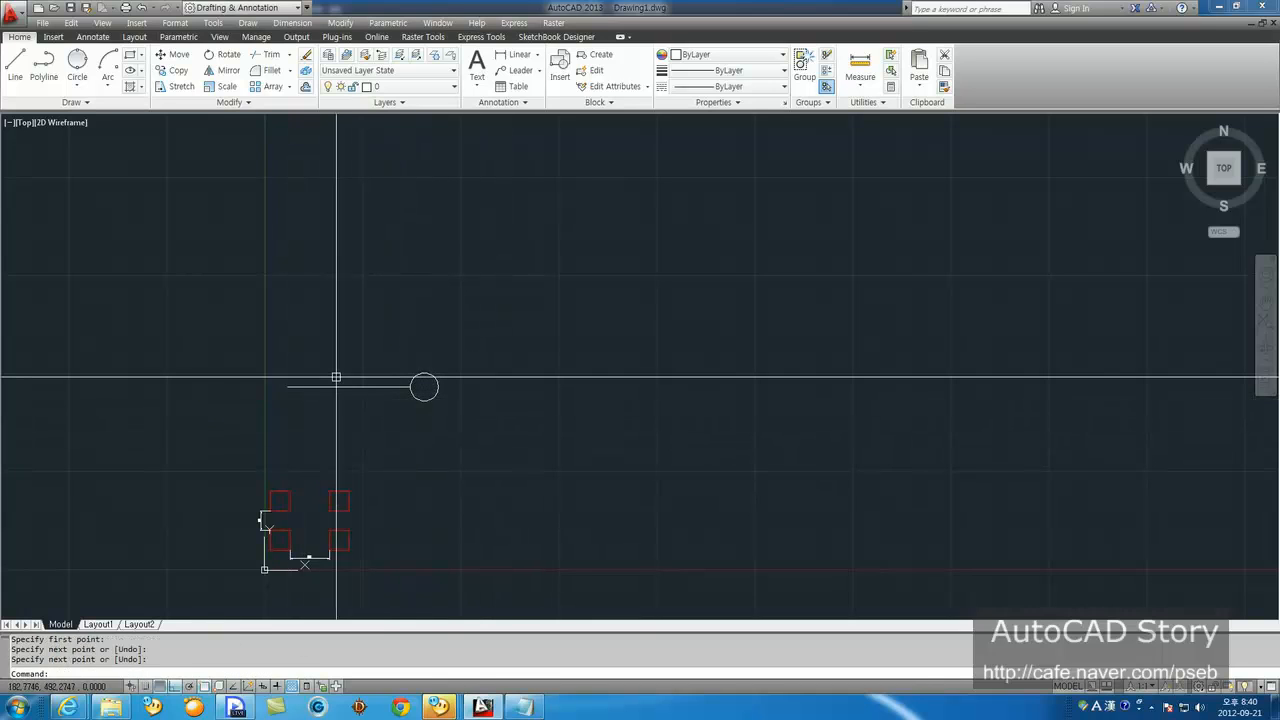
# Step: Create an associative polar array of the circle and line around the line's free left end, with 6 items filling 360 degrees
pyautogui.click(287, 87)
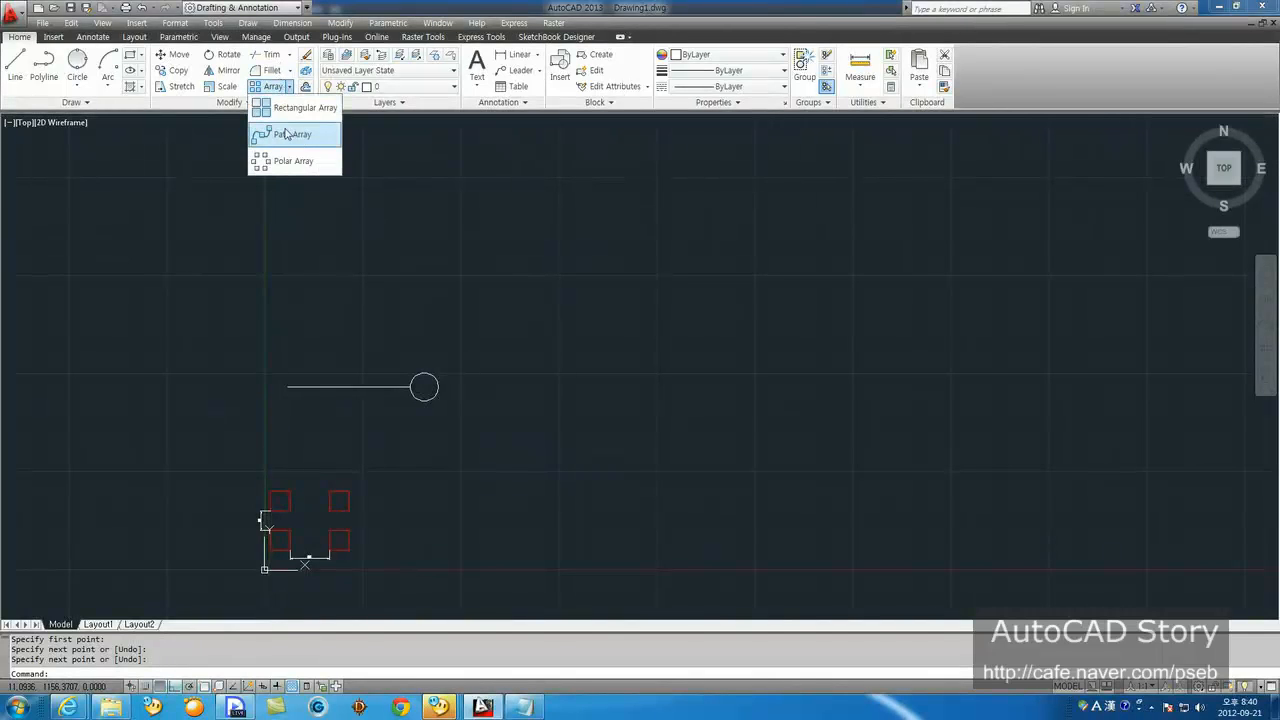
pyautogui.click(287, 160)
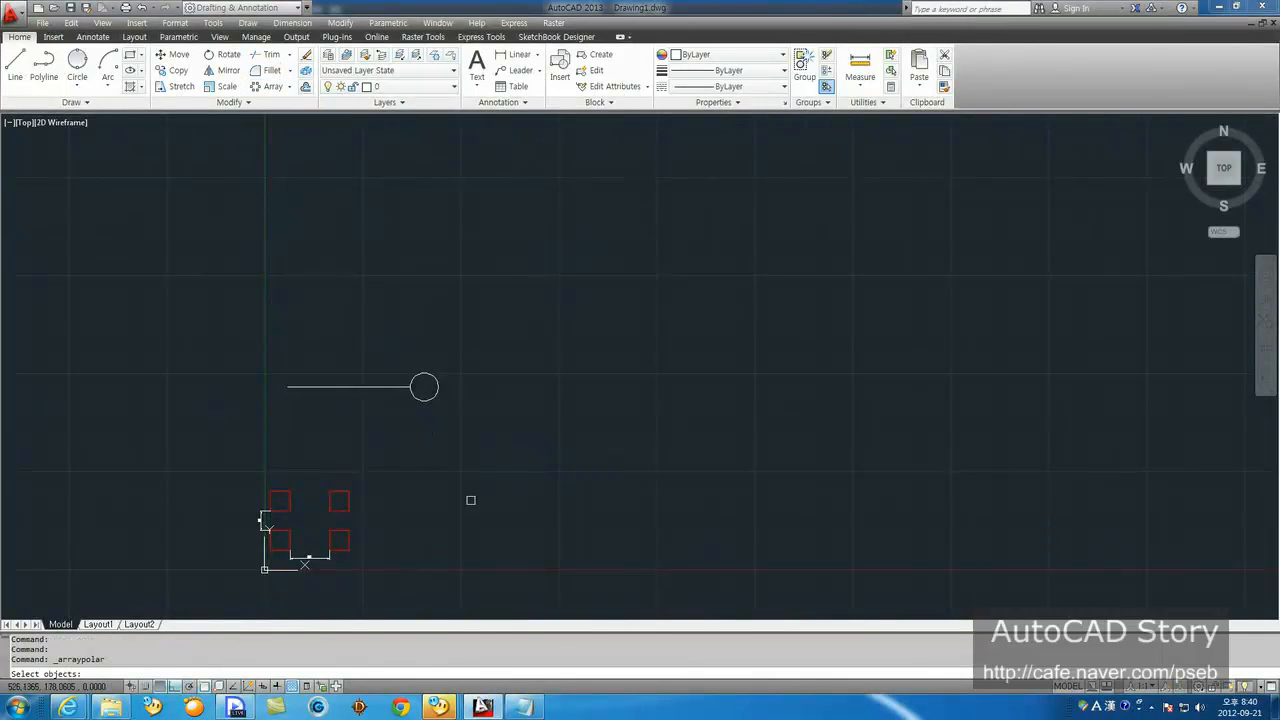
pyautogui.press('Return')
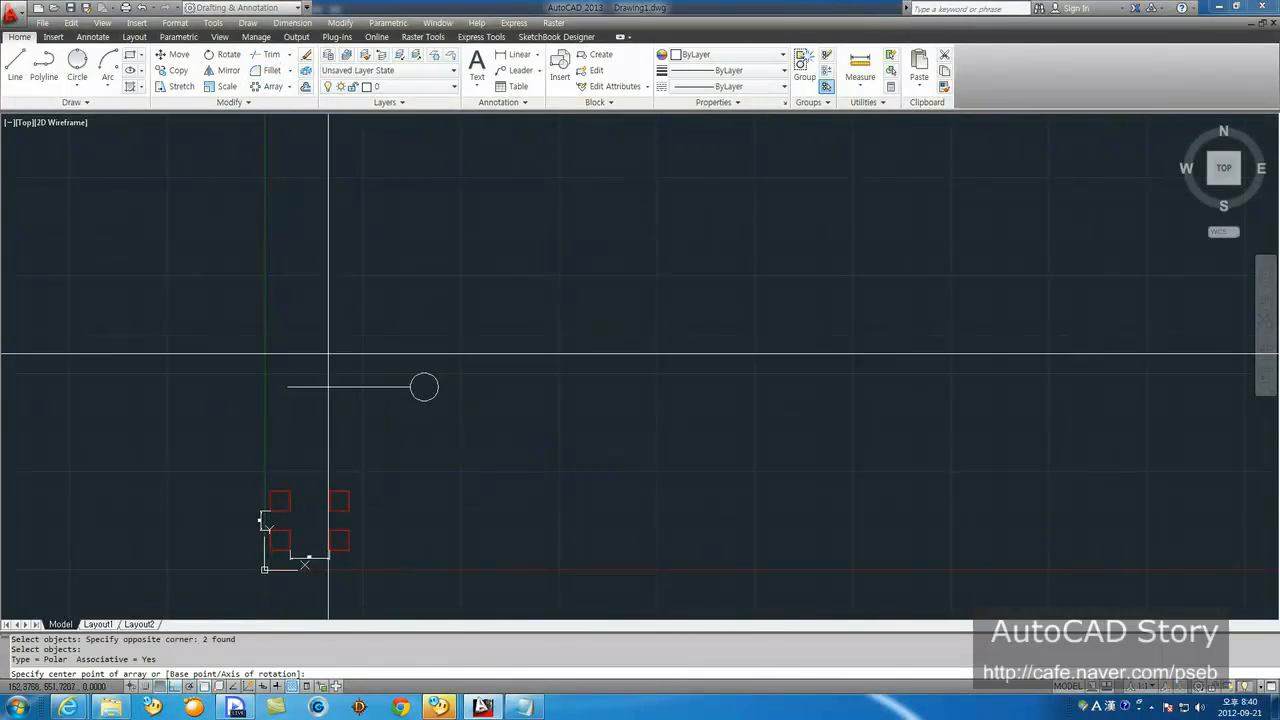
pyautogui.click(270, 86)
pyautogui.click(463, 446)
pyautogui.click(317, 305)
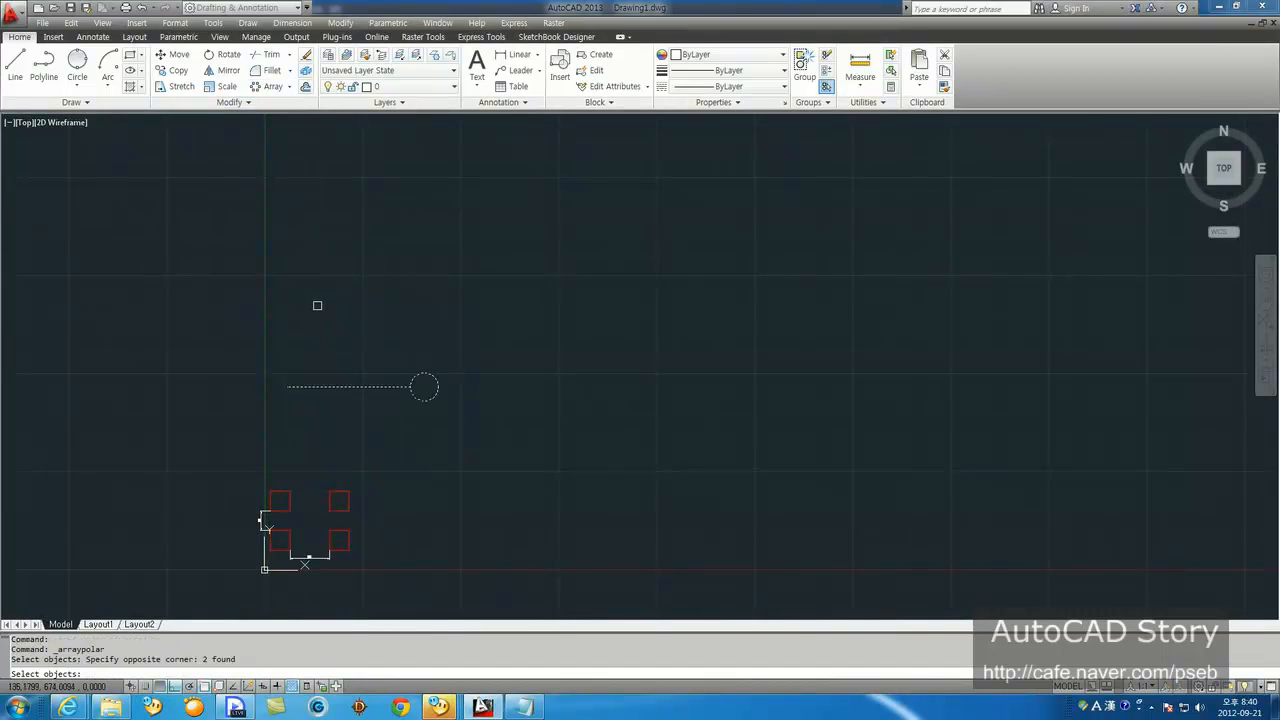
pyautogui.press('Return')
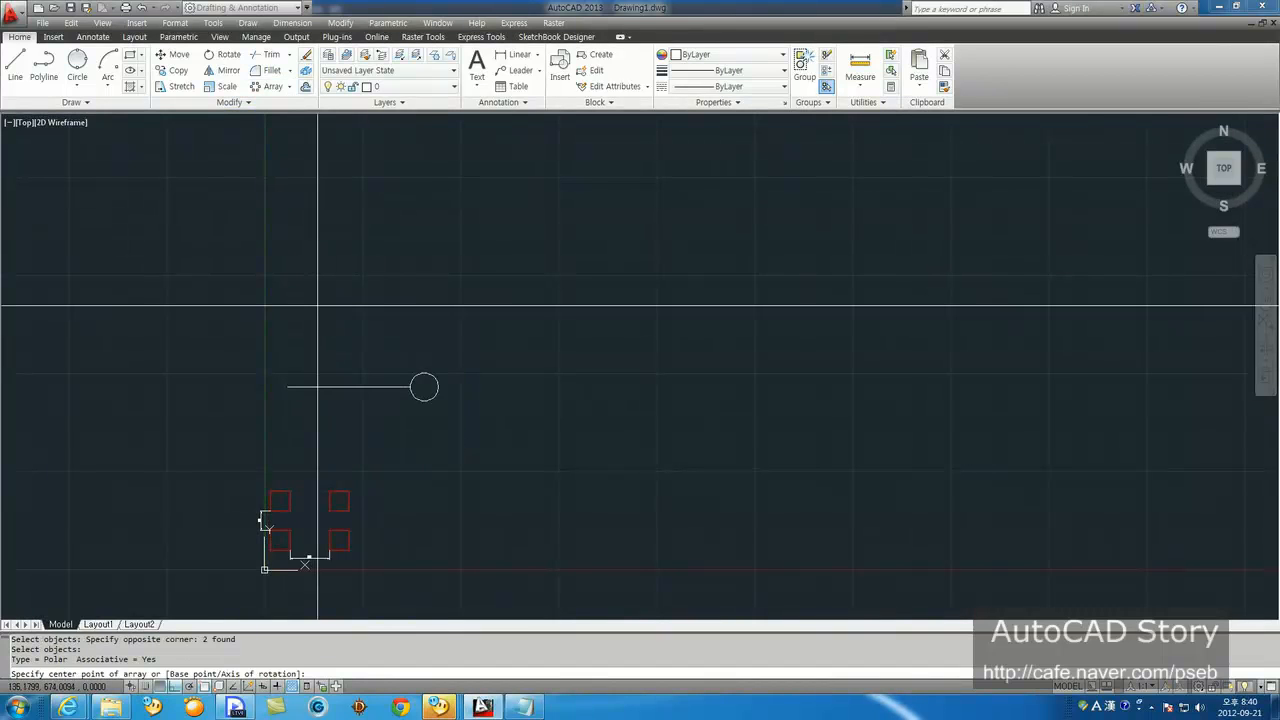
pyautogui.click(288, 387)
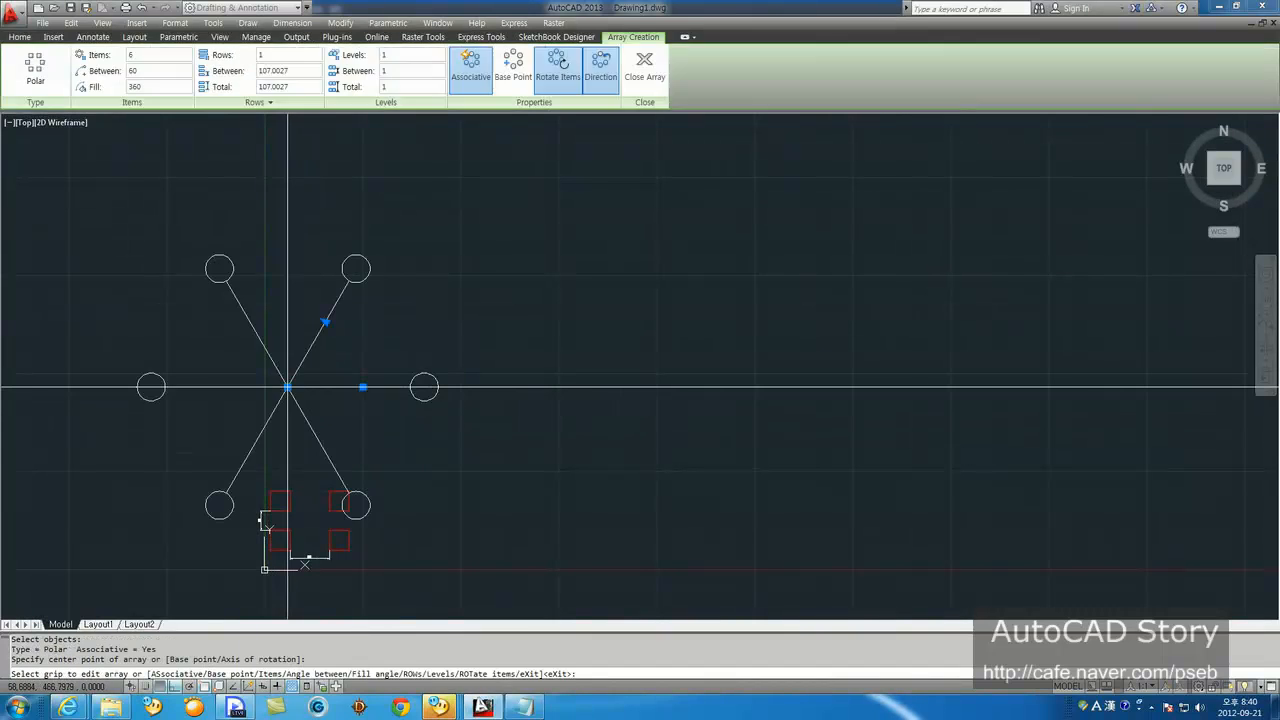
pyautogui.press('Return')
# Step: Move the polar array straight up, clear of the red squares
pyautogui.write('m')
pyautogui.press('Return')
pyautogui.click(355, 410)
pyautogui.click(290, 371)
pyautogui.press('Return')
pyautogui.click(456, 440)
pyautogui.click(434, 355)
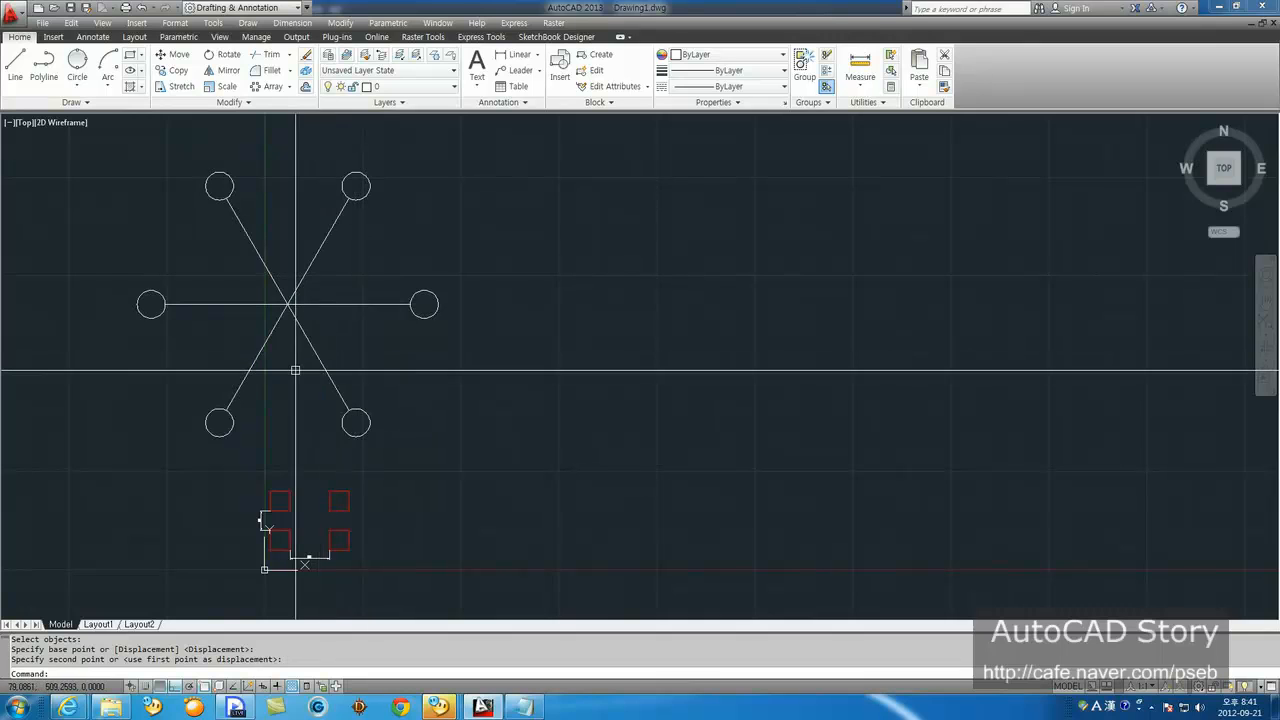
# Step: Explode the polar array into separate lines and circles
pyautogui.moveTo(294, 435); pyautogui.dragTo(303, 443, button='middle')
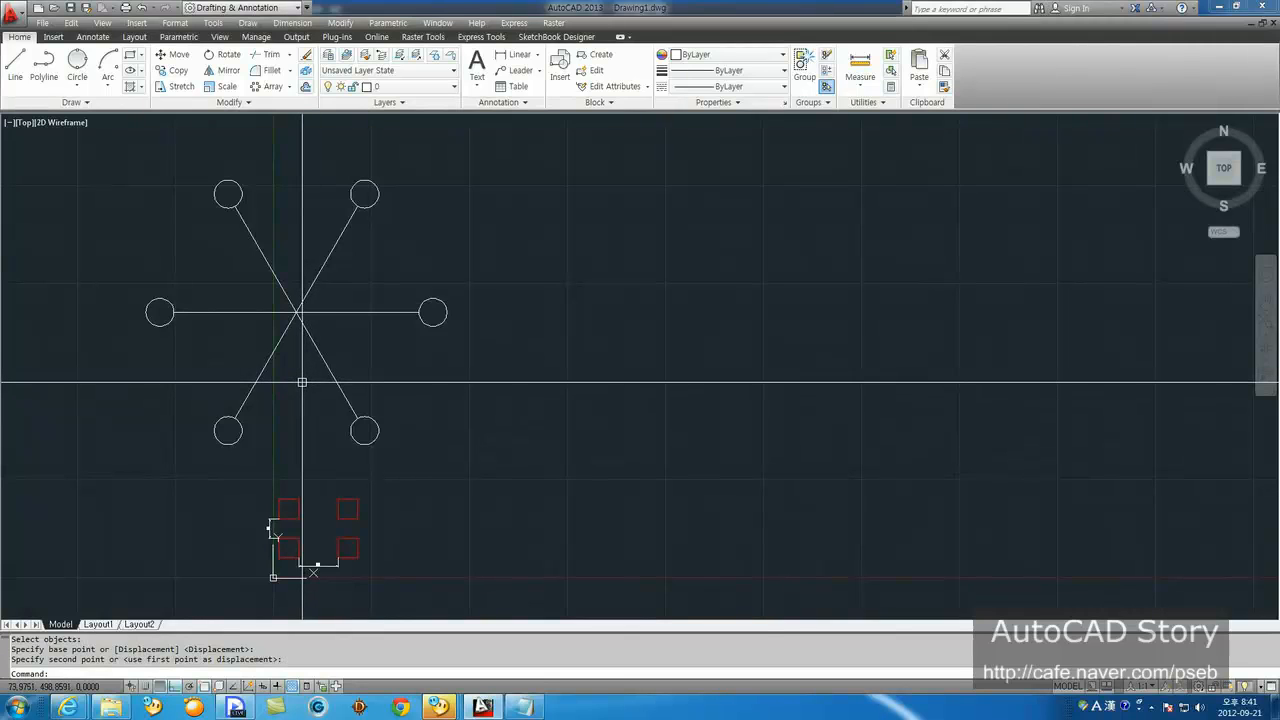
pyautogui.press('Escape')
pyautogui.write('x')
pyautogui.press('Return')
pyautogui.click(374, 366)
pyautogui.click(157, 246)
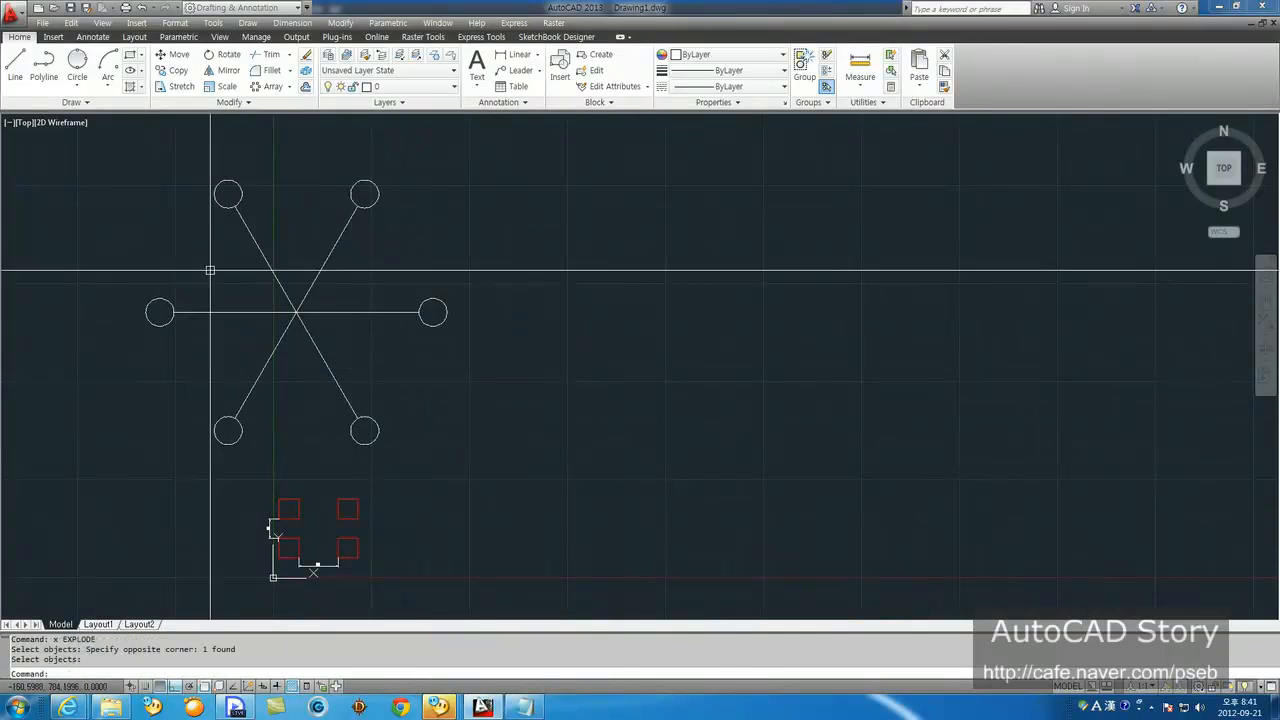
# Step: Copy the right-hand horizontal line and its circle straight to the right into the empty area
pyautogui.scroll(2, 366, 323)
pyautogui.moveTo(288, 288); pyautogui.dragTo(410, 340, button='middle')
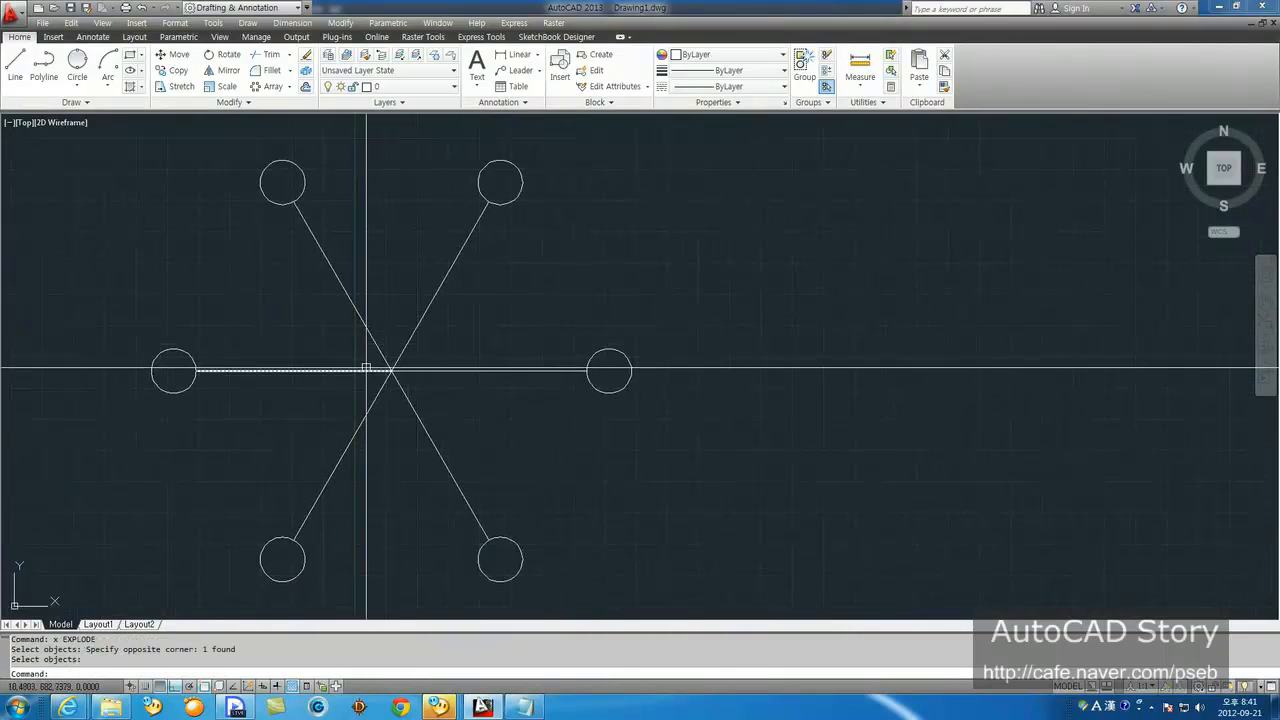
pyautogui.write('co')
pyautogui.press('Return')
pyautogui.click(670, 426)
pyautogui.click(497, 325)
pyautogui.press('Return')
pyautogui.click(472, 414)
pyautogui.moveTo(1007, 430); pyautogui.dragTo(541, 418, button='middle')
pyautogui.click(867, 422)
pyautogui.press('Return')
# Step: Zoom the drawing with the All option to view the exploded figure and the copied line and circle together
pyautogui.moveTo(309, 429); pyautogui.dragTo(512, 434, button='middle')
pyautogui.scroll(-1, 570, 438)
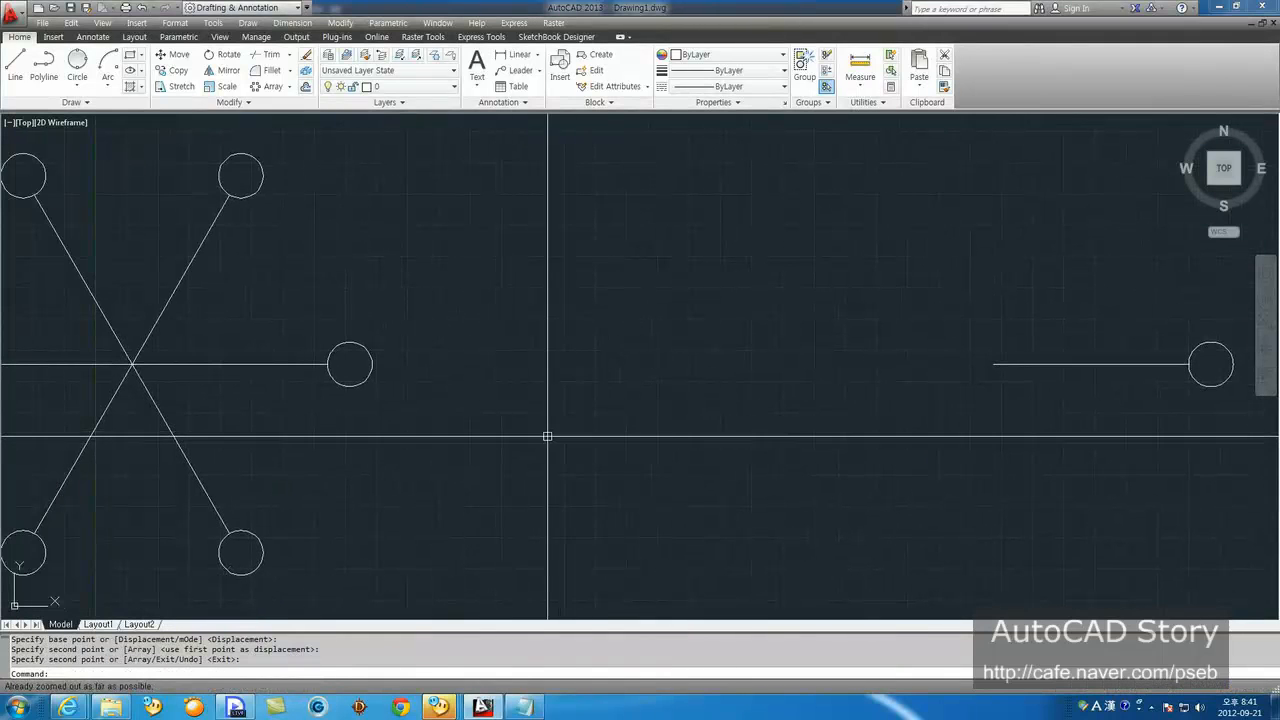
pyautogui.write('z')
pyautogui.press('Return')
pyautogui.write('q')
pyautogui.press('Escape')
pyautogui.write('z')
pyautogui.press('Return')
pyautogui.write('a')
pyautogui.press('Return')
pyautogui.moveTo(682, 333); pyautogui.dragTo(618, 413, button='middle')
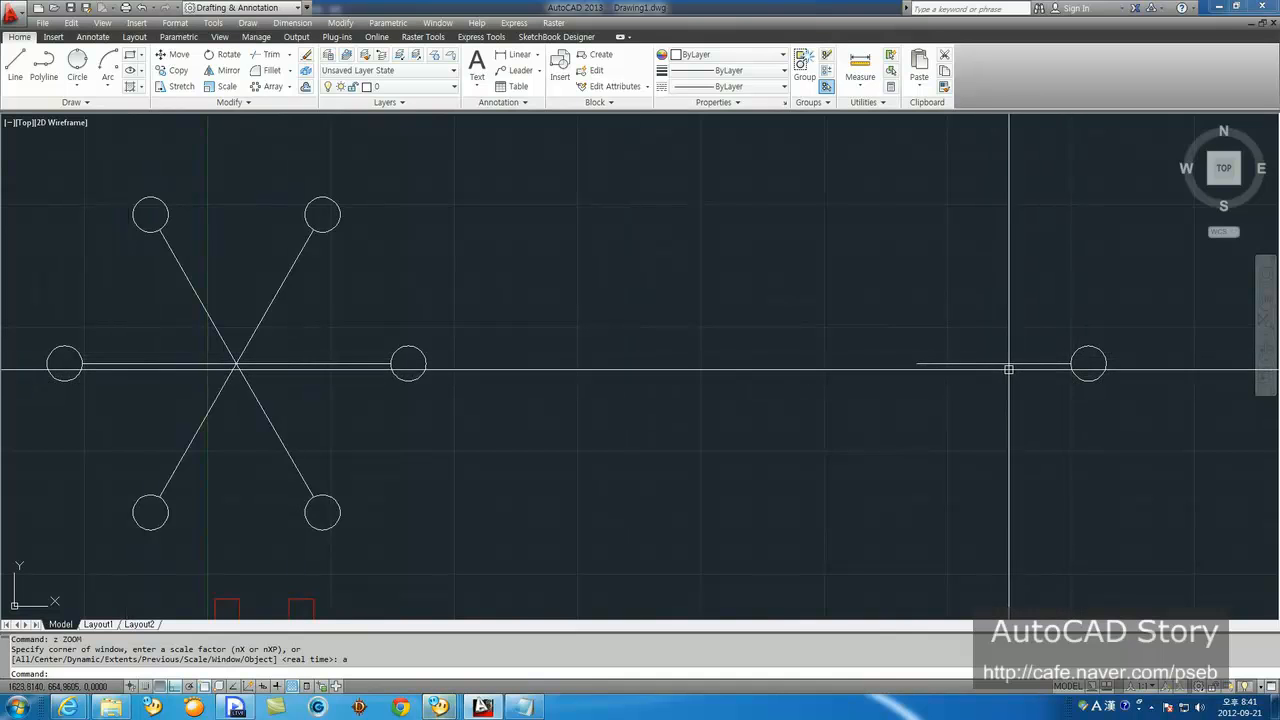
# Step: Create a six-item, 360-degree associative polar array of the copied line and circle, centred on the line's free end
pyautogui.click(287, 88)
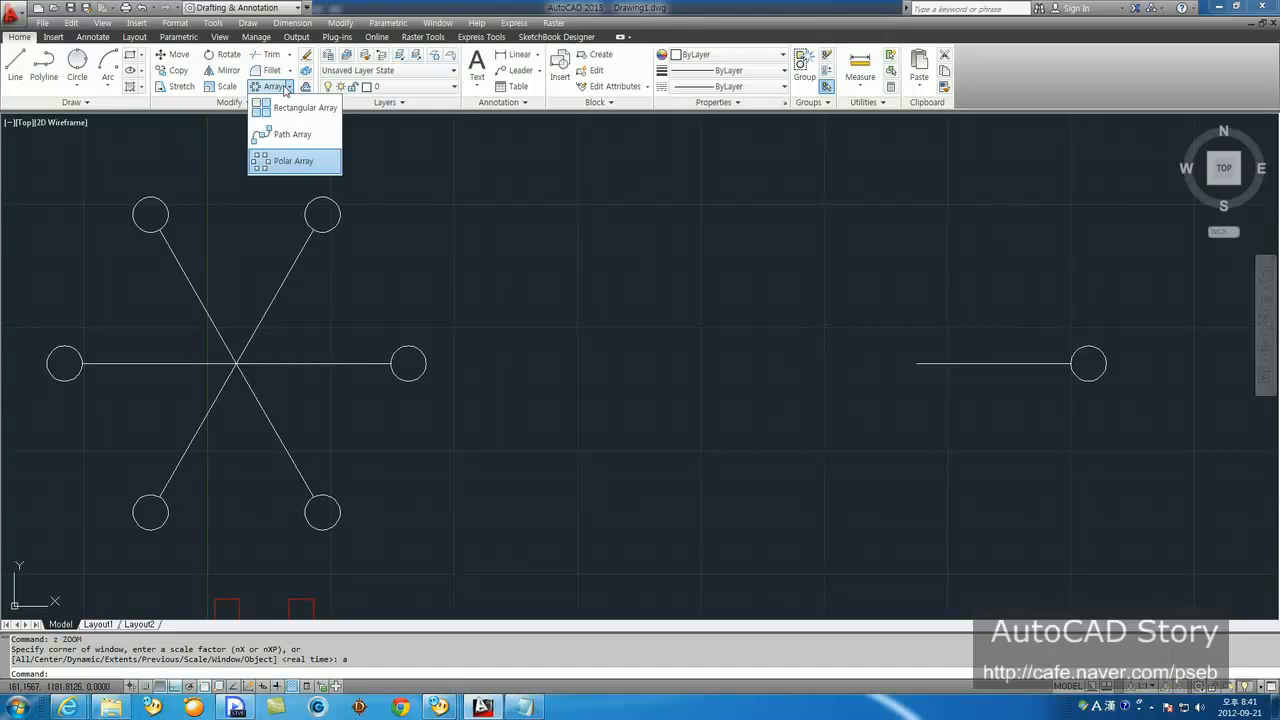
pyautogui.click(286, 161)
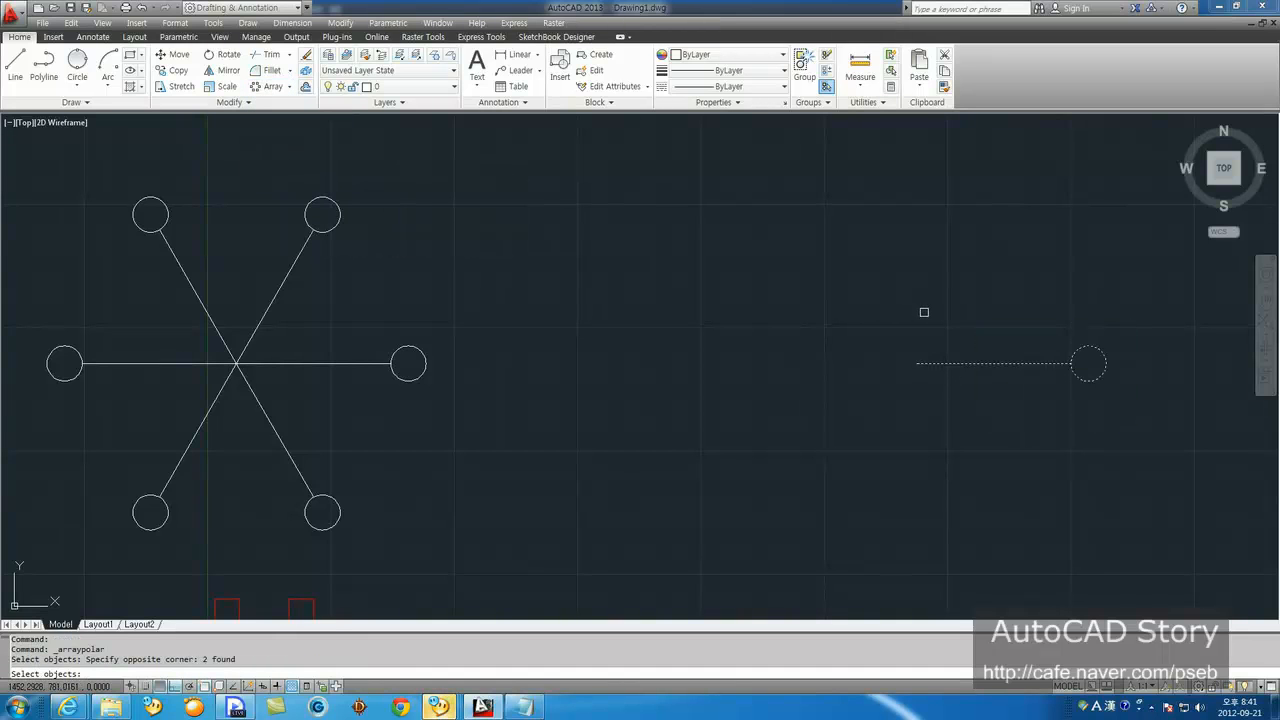
pyautogui.press('Return')
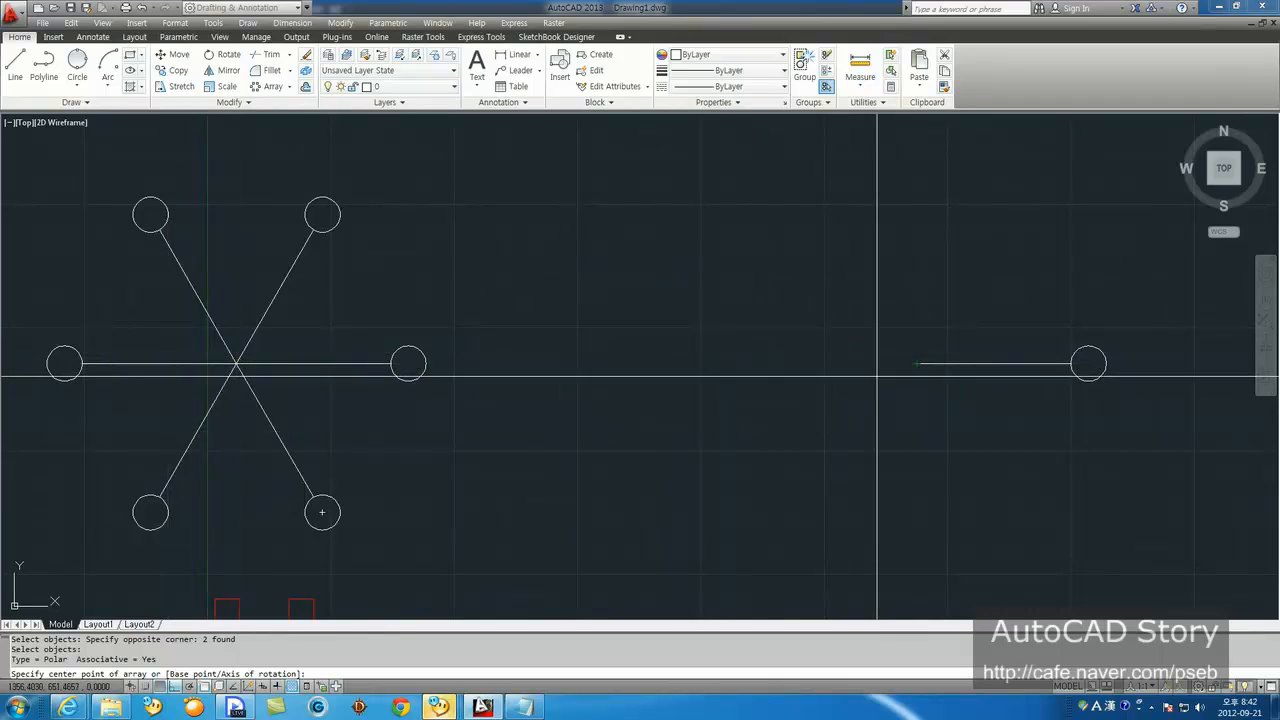
pyautogui.click(917, 364)
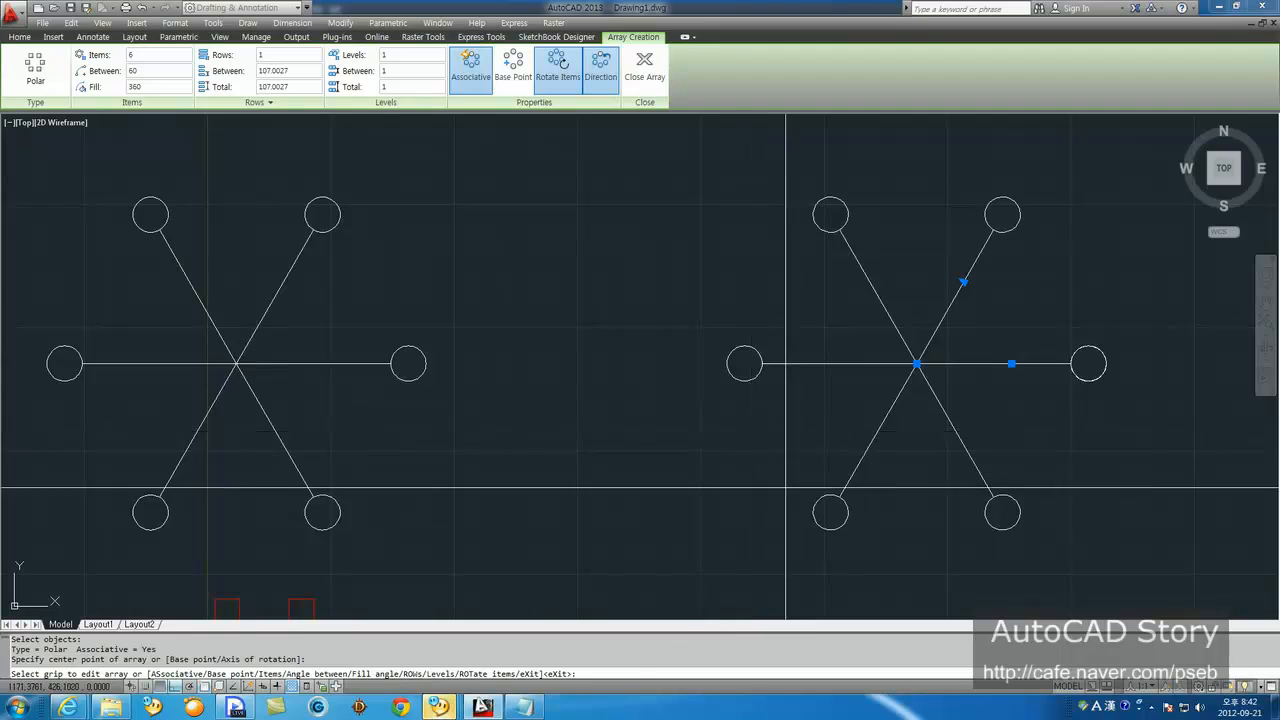
pyautogui.press('Return')
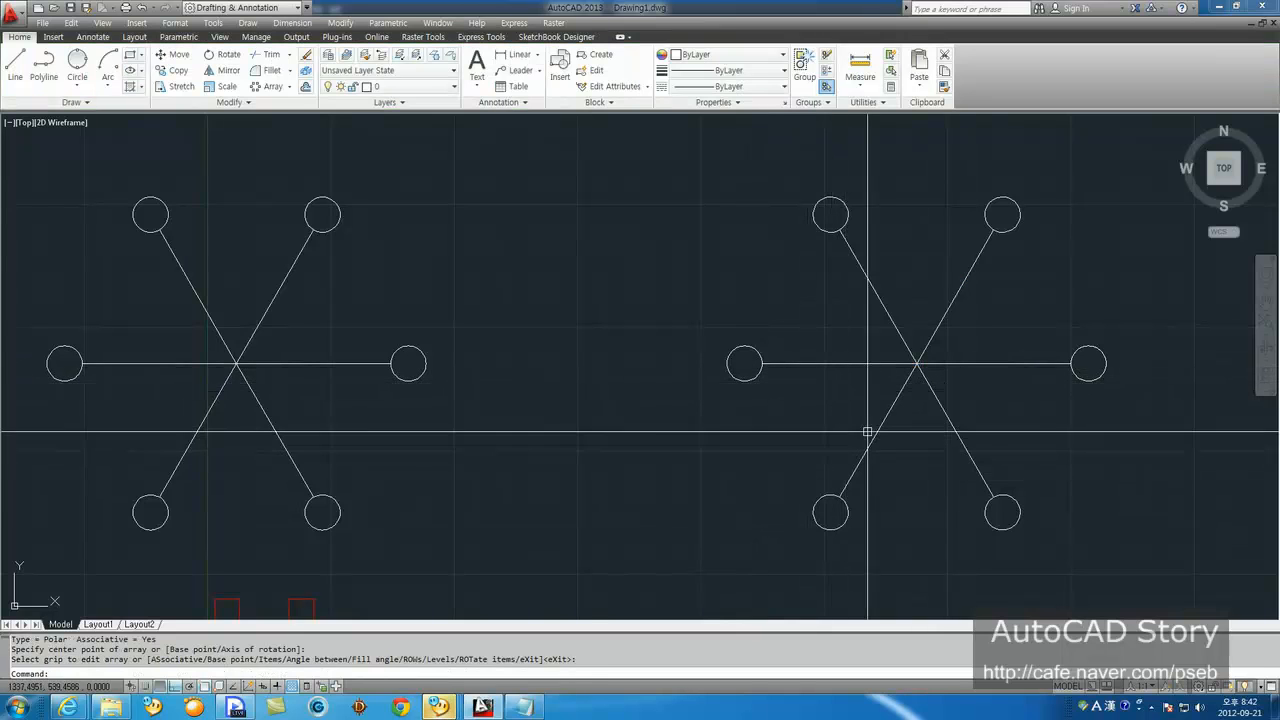
pyautogui.click(920, 364)
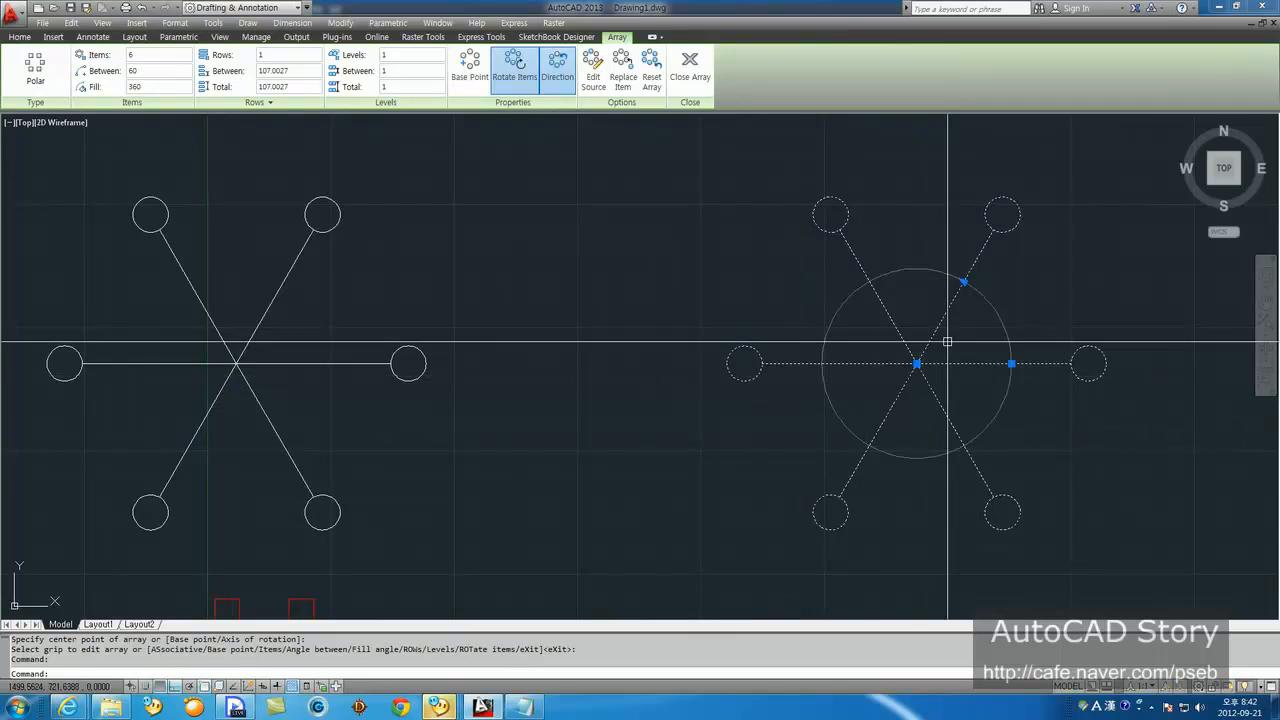
pyautogui.press('Escape')
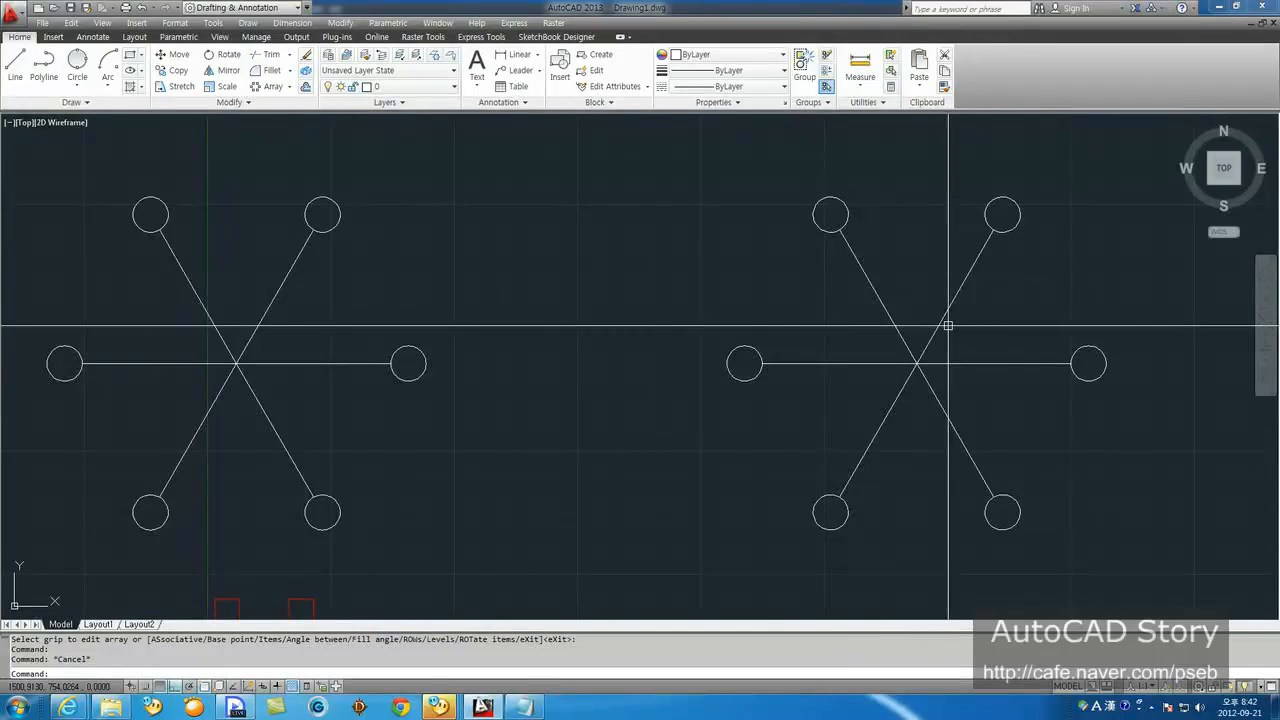
# Step: Draw a rectangle in the empty area to the right of the red squares
pyautogui.scroll(-2, 943, 343)
pyautogui.scroll(-1, 520, 357)
pyautogui.moveTo(187, 457)
pyautogui.mouseDown(button='middle')
pyautogui.moveTo(434, 326)
pyautogui.moveTo(378, 487)
pyautogui.mouseUp(button='middle')
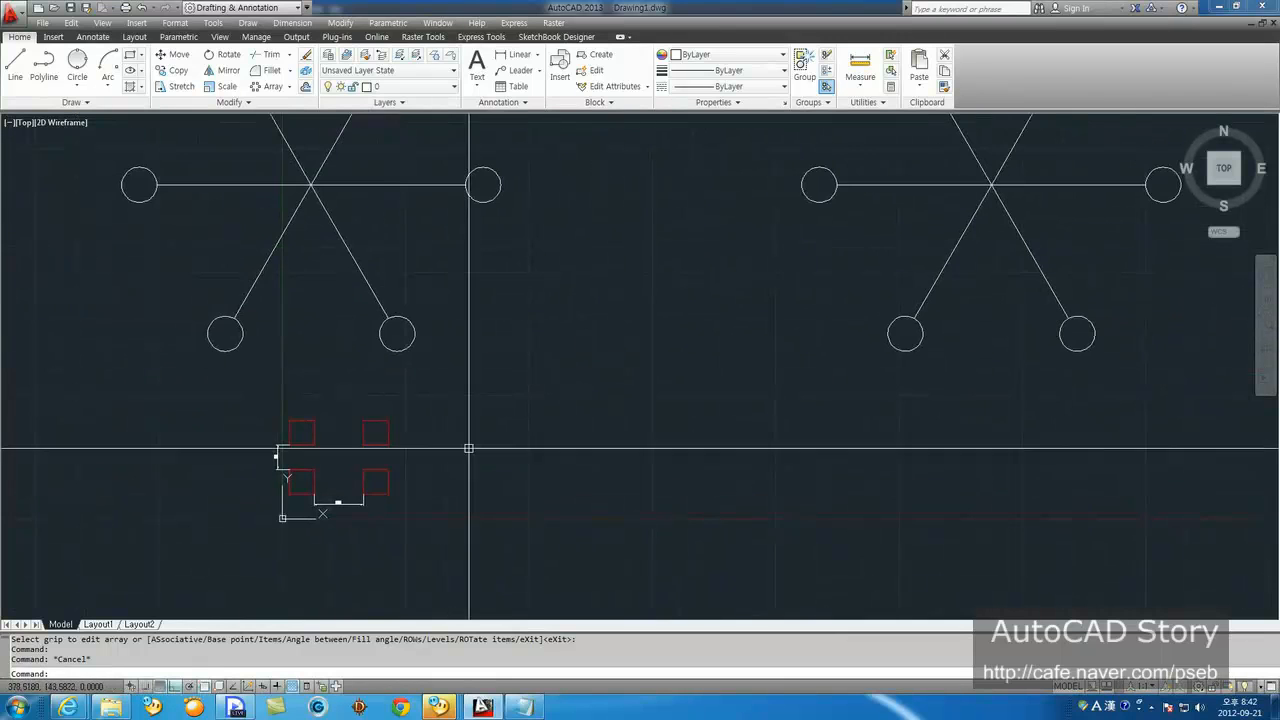
pyautogui.moveTo(446, 386)
pyautogui.mouseDown(button='middle')
pyautogui.moveTo(446, 449)
pyautogui.moveTo(480, 214)
pyautogui.mouseUp(button='middle')
pyautogui.scroll(5, 421, 341)
pyautogui.moveTo(421, 341); pyautogui.dragTo(185, 473, button='middle')
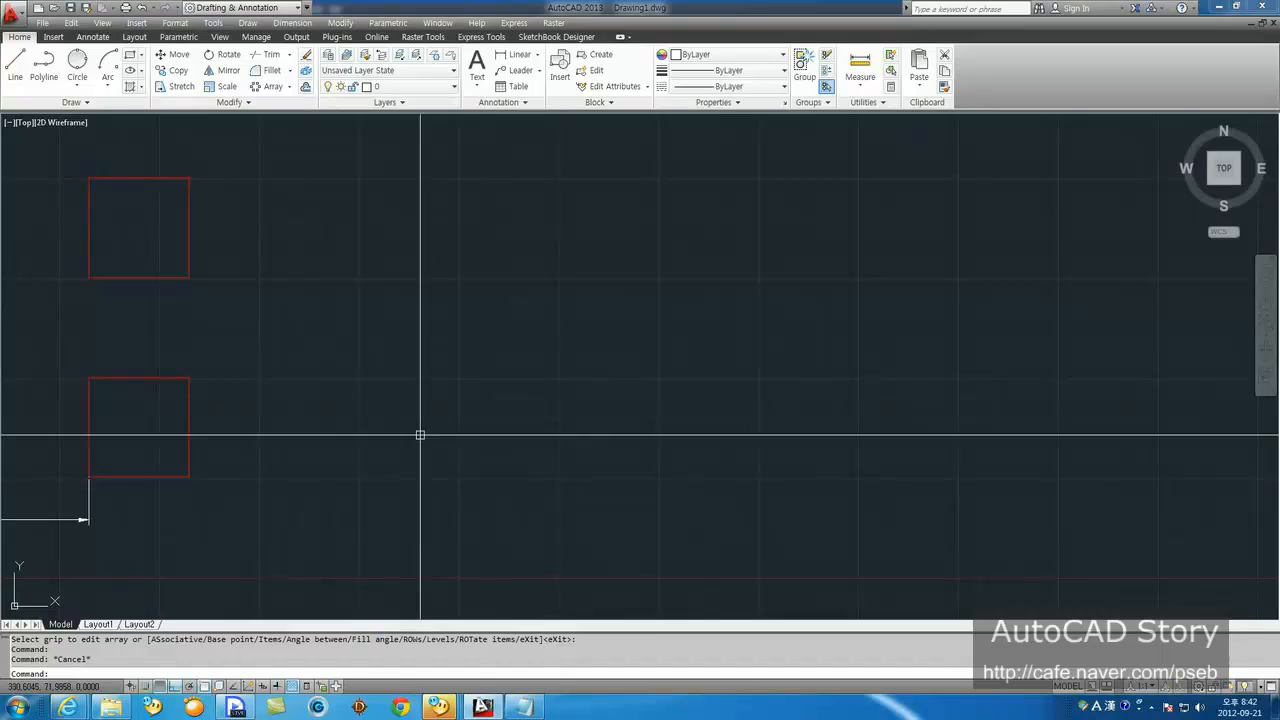
pyautogui.write('rec')
pyautogui.press('Return')
pyautogui.click(370, 525)
pyautogui.click(488, 436)
pyautogui.click(490, 428)
pyautogui.press('Escape')
pyautogui.press('Escape')
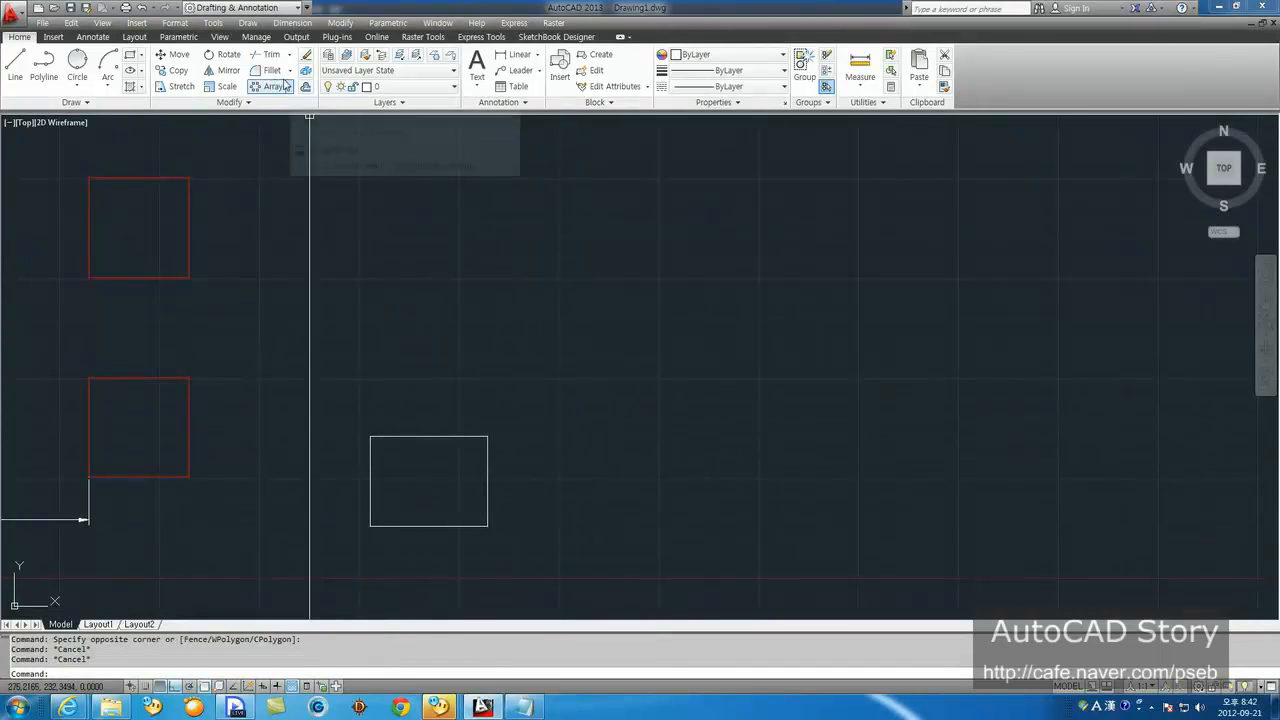
# Step: Create an associative rectangular array of the new rectangle with four columns and three rows
pyautogui.click(289, 86)
pyautogui.click(283, 110)
pyautogui.click(515, 401)
pyautogui.click(400, 491)
pyautogui.press('Return')
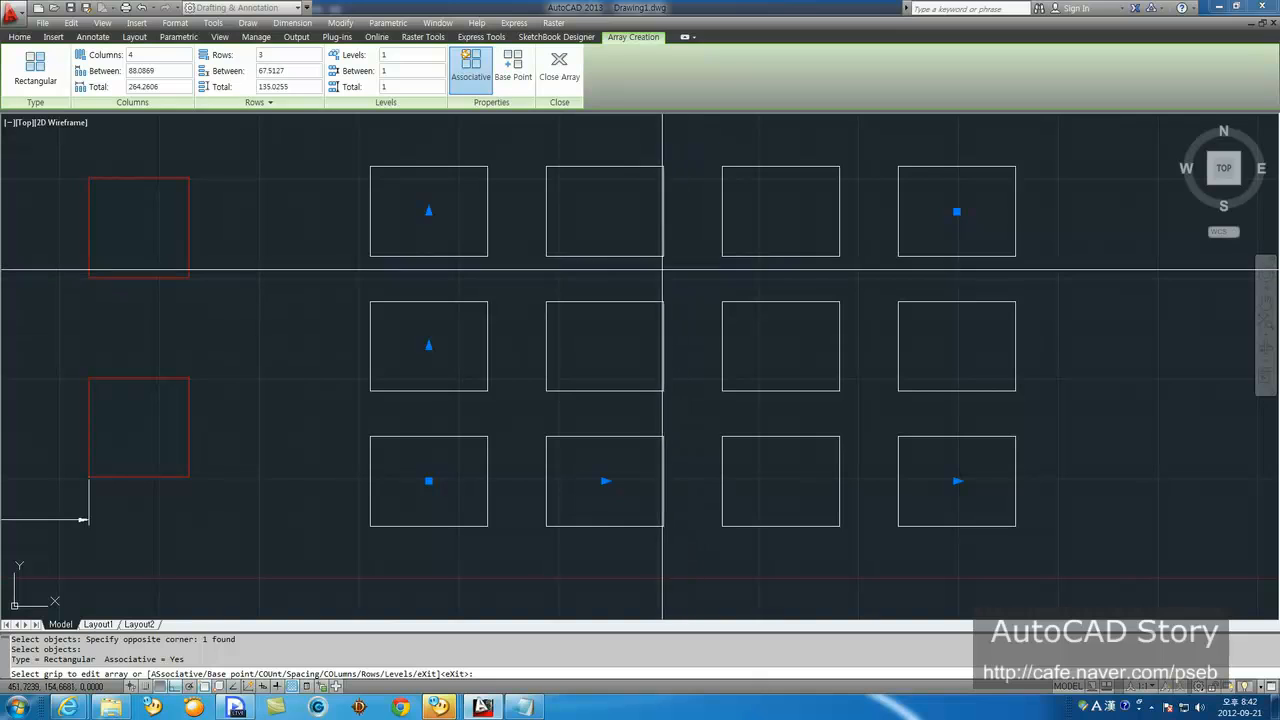
pyautogui.press('Escape')
# Step: Open the rectangular array's source for editing, using the rectangle in the first column of the uppermost row
pyautogui.click(603, 229)
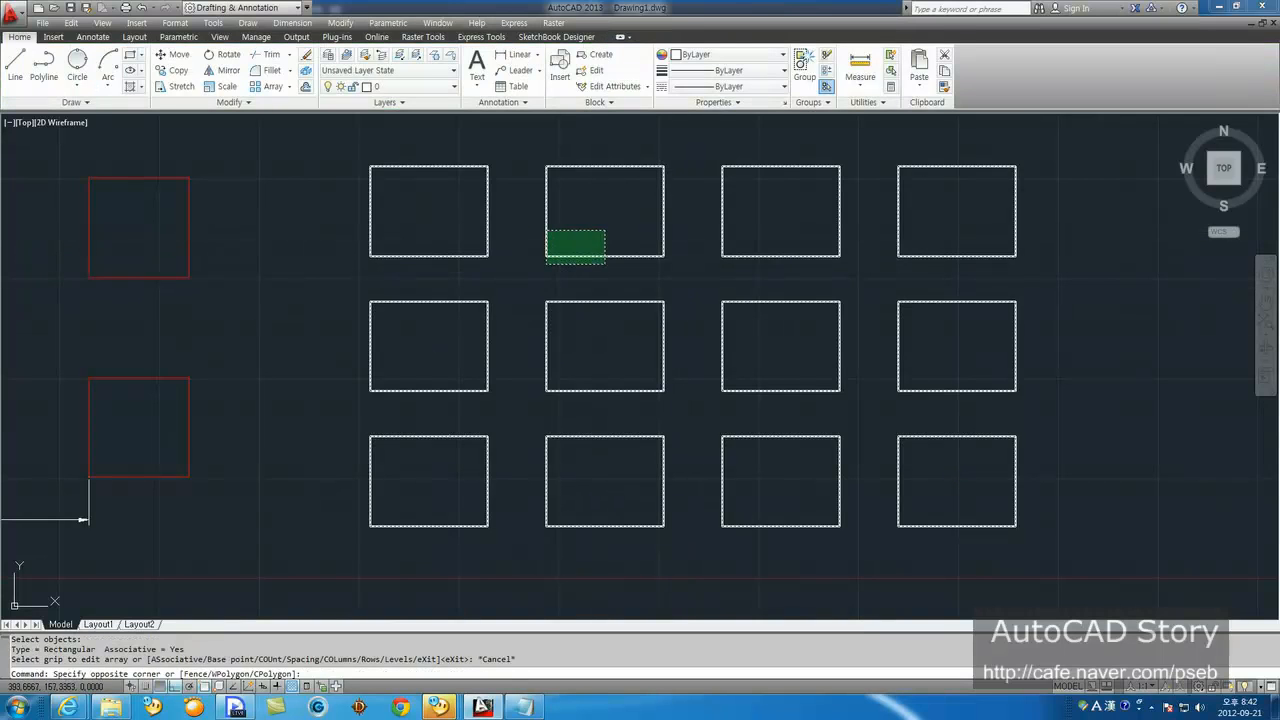
pyautogui.click(546, 257)
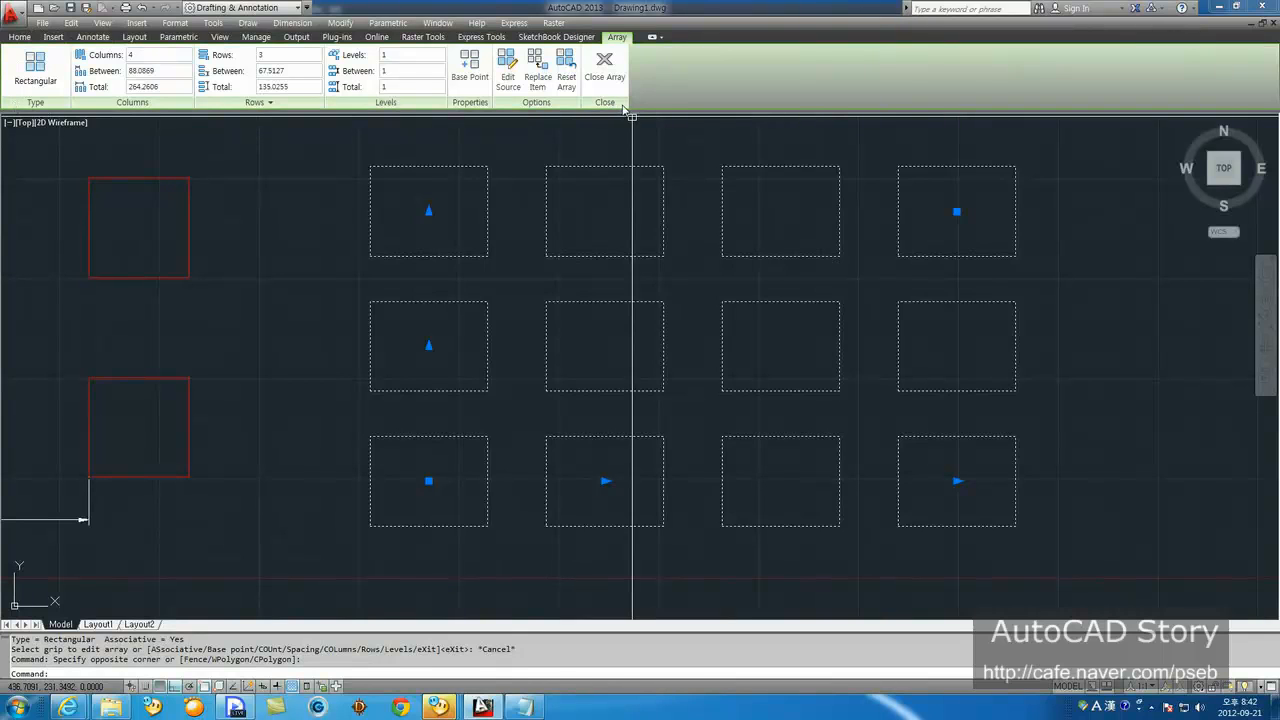
pyautogui.click(508, 80)
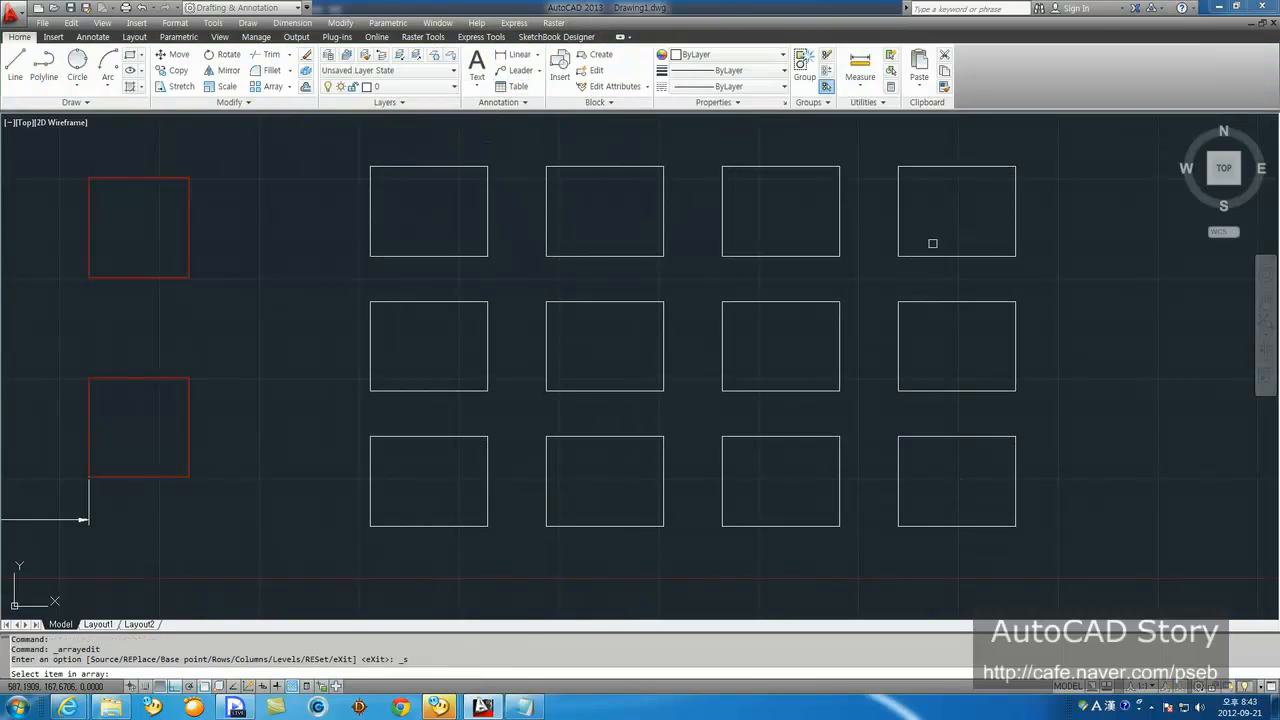
pyautogui.click(418, 256)
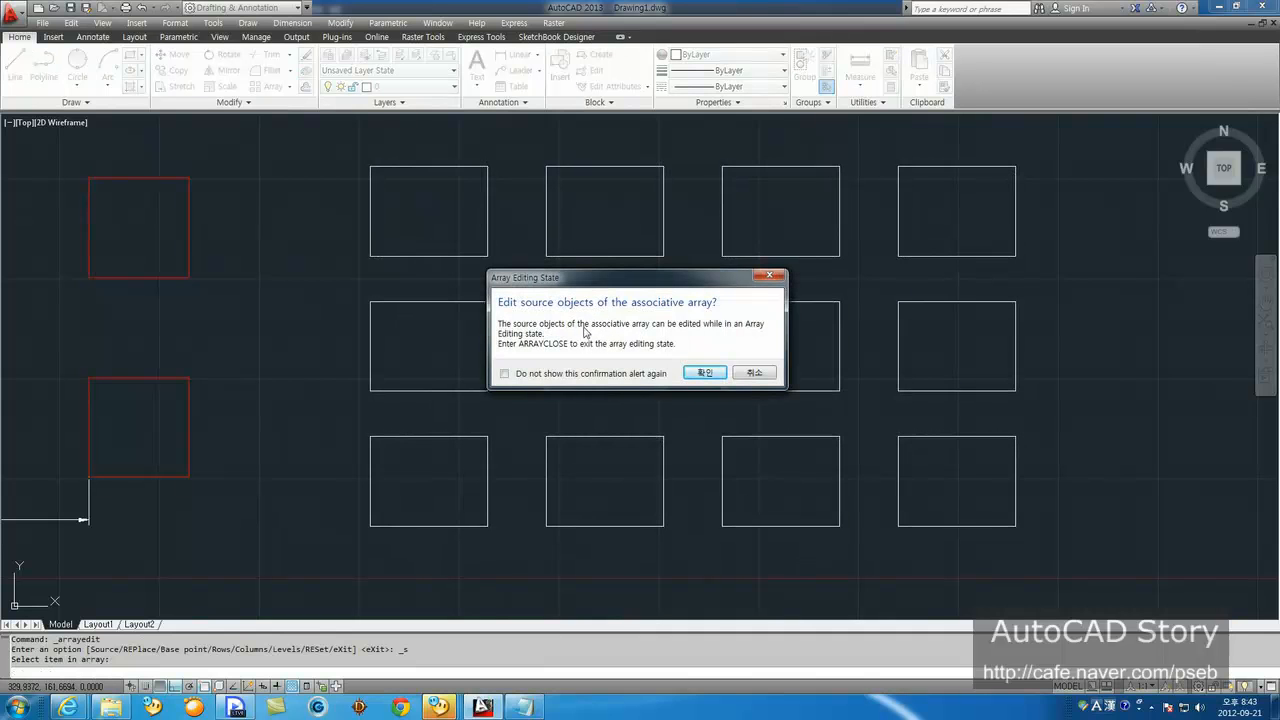
pyautogui.click(687, 374)
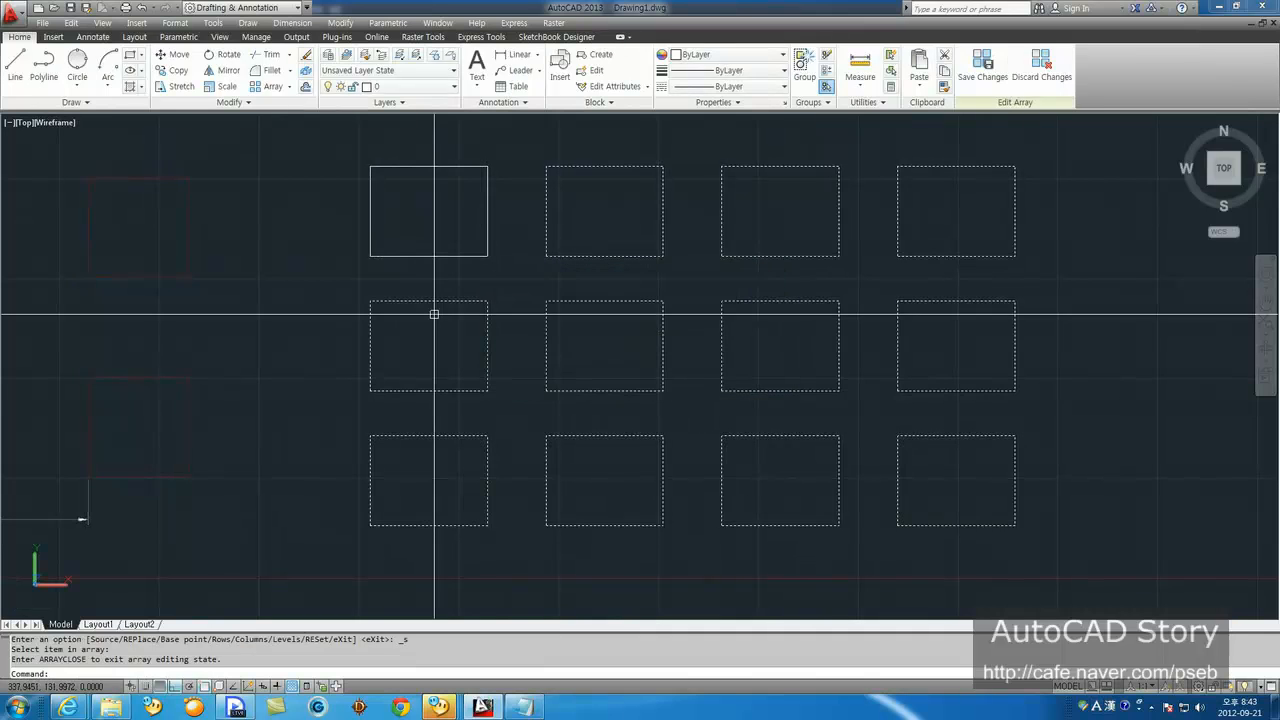
# Step: Draw a circle inside the source rectangle, centred slightly left of its middle
pyautogui.write('c')
pyautogui.press('Return')
pyautogui.click(404, 211)
pyautogui.click(429, 236)
# Step: Draw lines from the source rectangle's lower-right corner to its top midpoint and on to its lower-left corner, and save the array changes
pyautogui.write('l LINE')
pyautogui.press('Return')
pyautogui.click(487, 255)
pyautogui.click(428, 167)
pyautogui.click(370, 255)
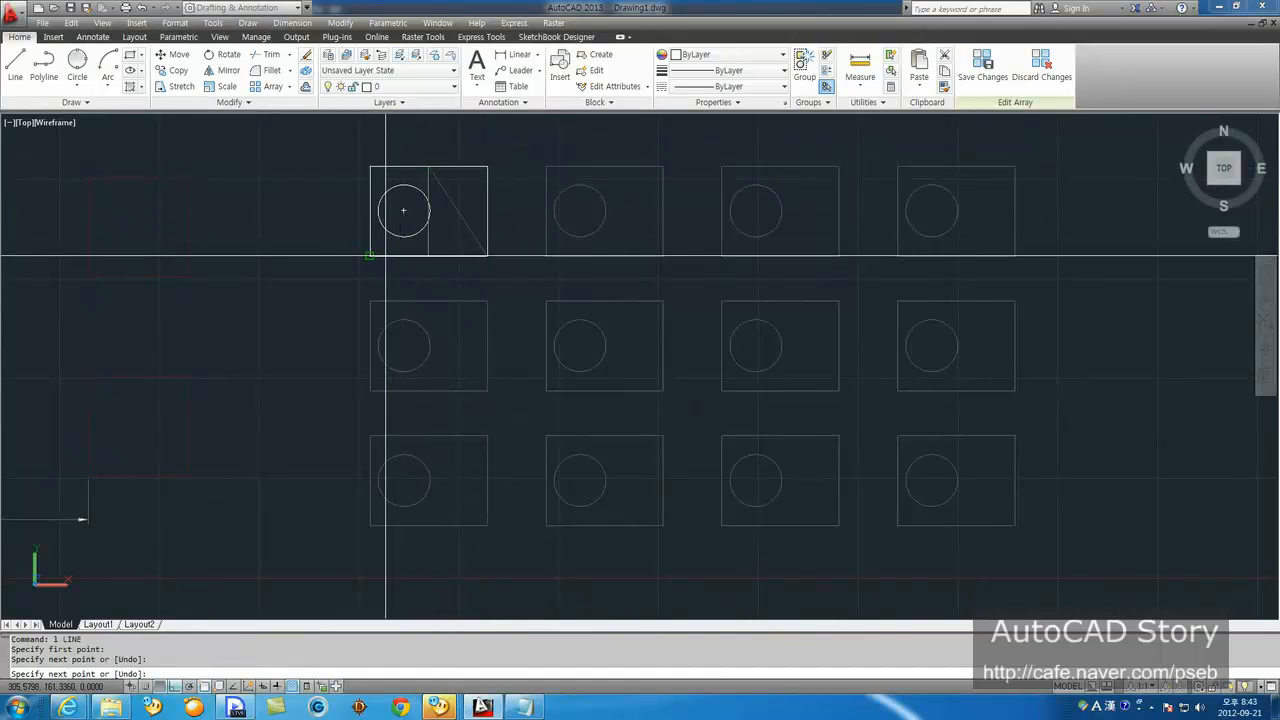
pyautogui.press('Return')
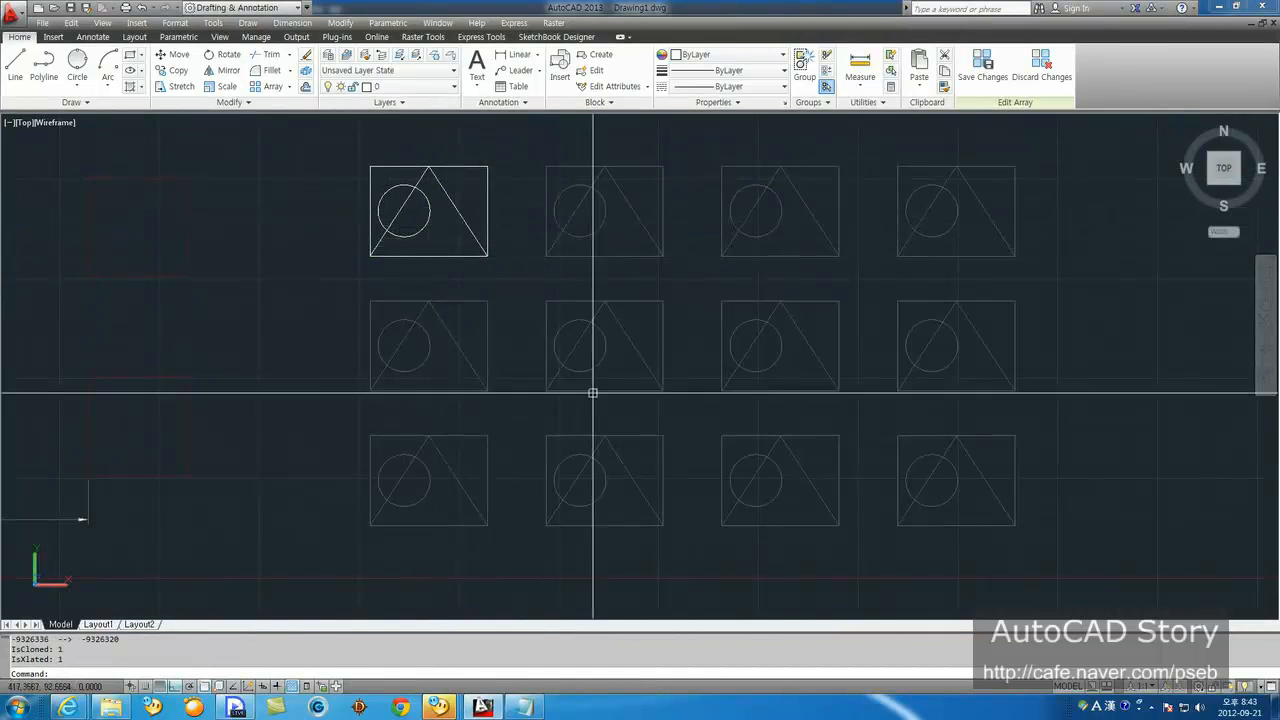
pyautogui.click(980, 76)
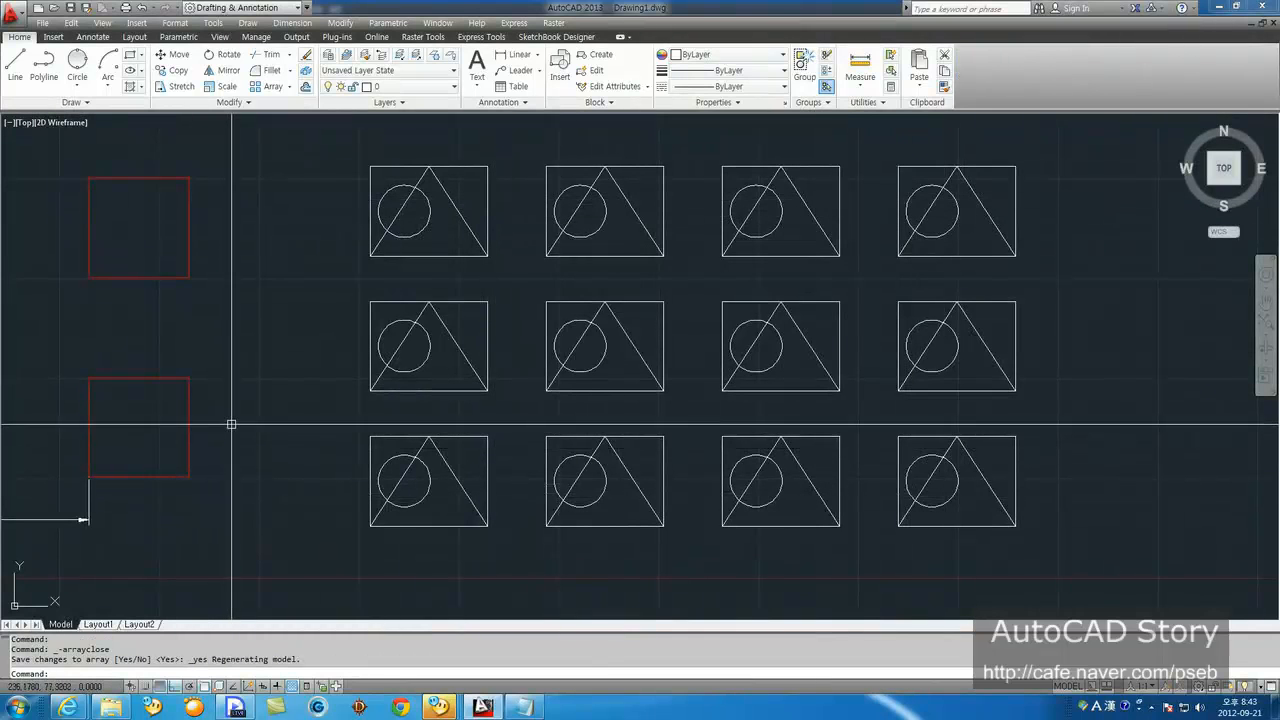
# Step: Switch to the browser, read through the "020 AutoCAD ARray - Rectangle" post, and return to the AutoCAD drawing
pyautogui.scroll(-2, 375, 430)
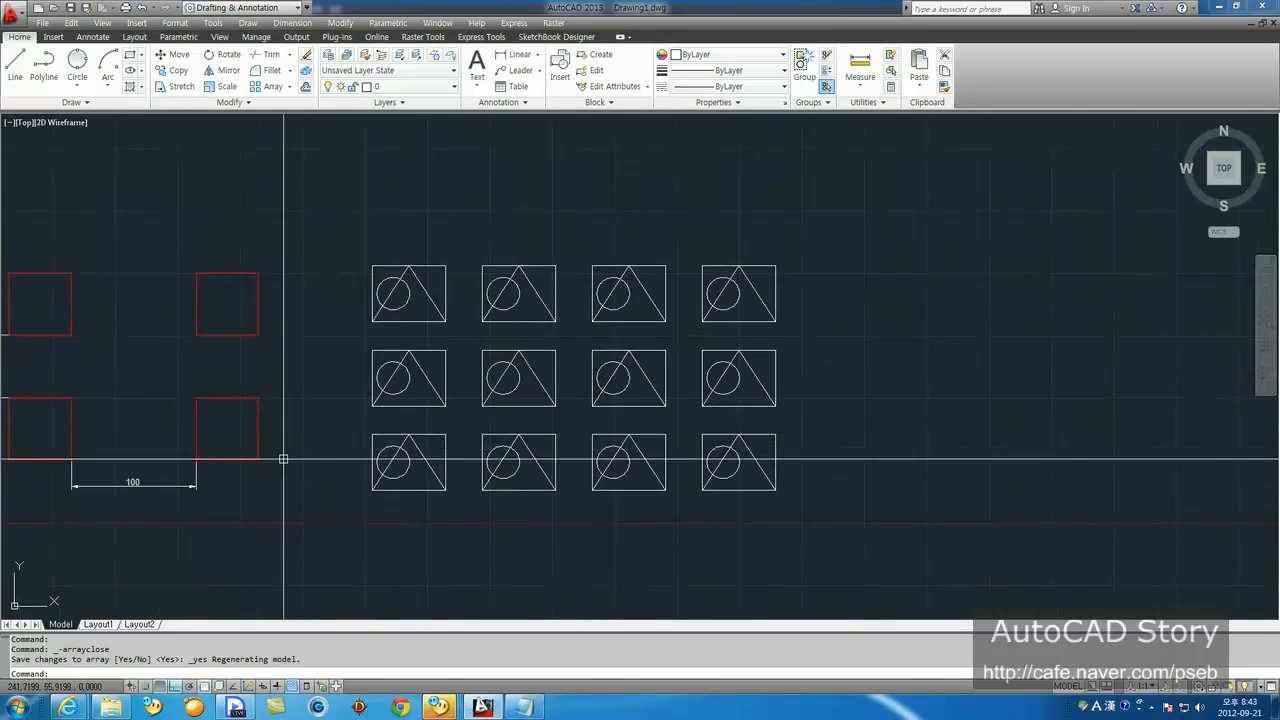
pyautogui.moveTo(68, 707)
pyautogui.click(232, 635)
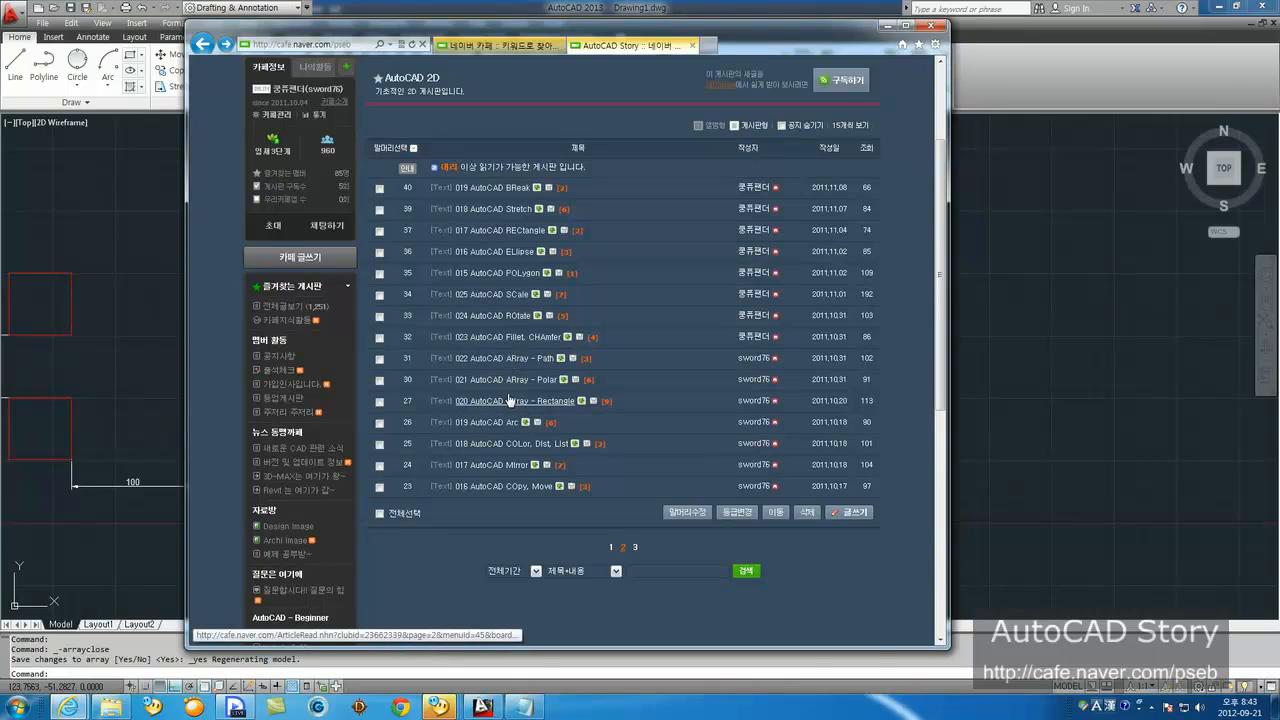
pyautogui.click(512, 400)
pyautogui.scroll(-10, 643, 350)
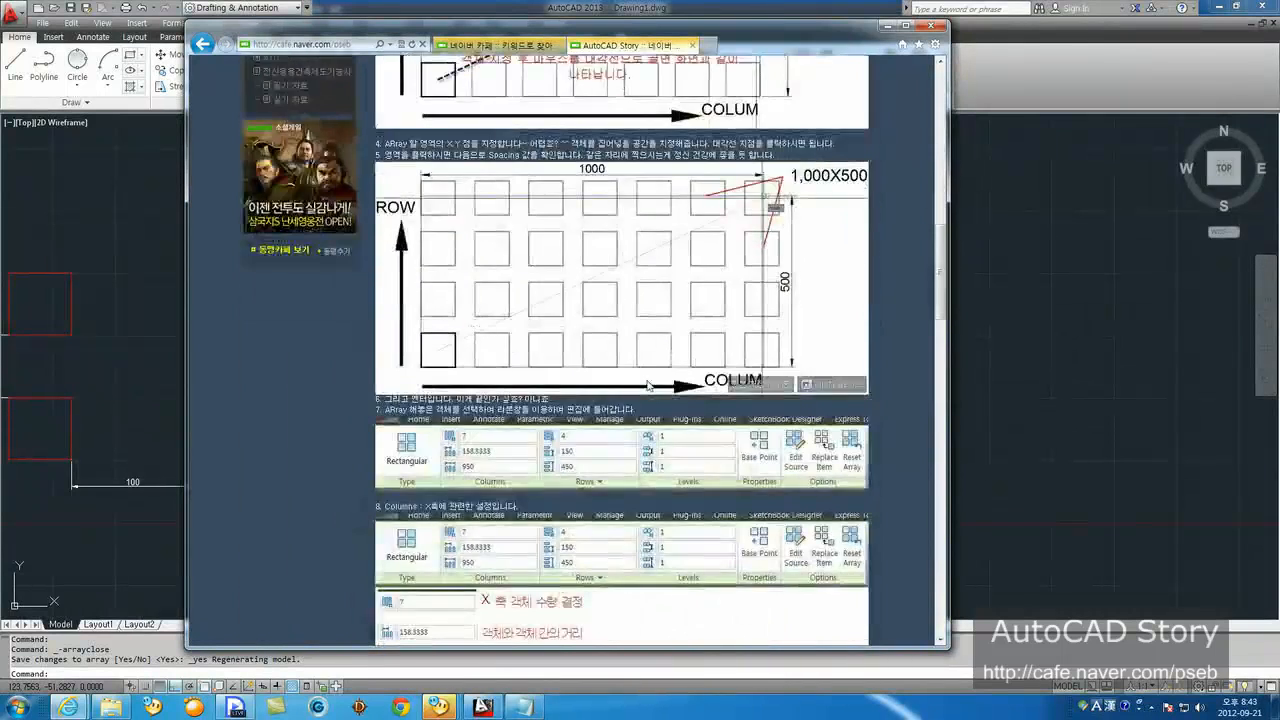
pyautogui.scroll(-15, 647, 384)
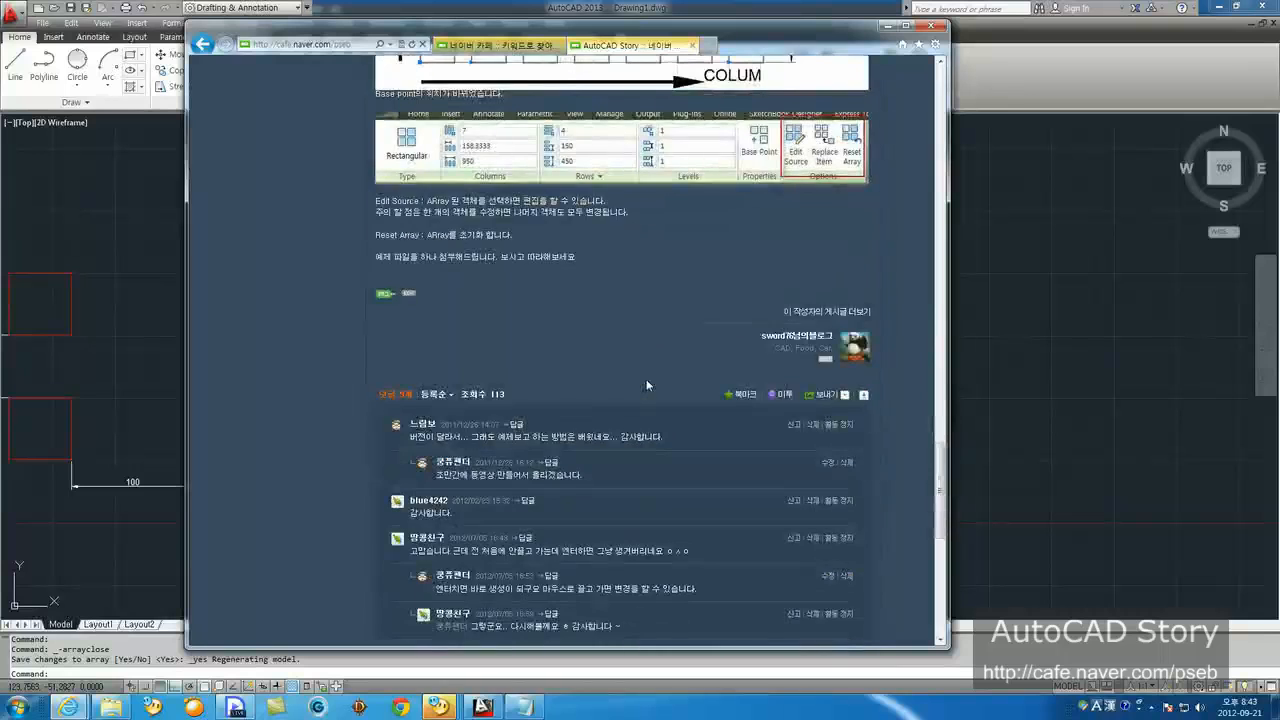
pyautogui.scroll(-3, 647, 383)
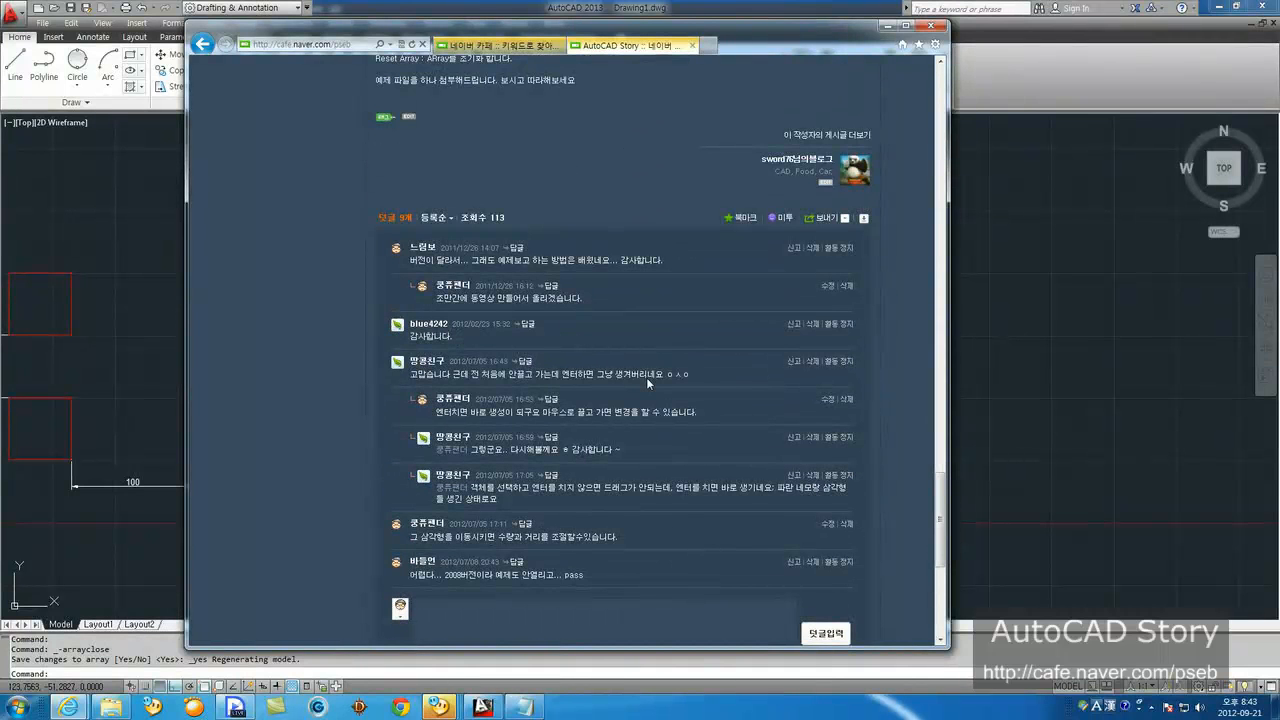
pyautogui.scroll(15, 646, 377)
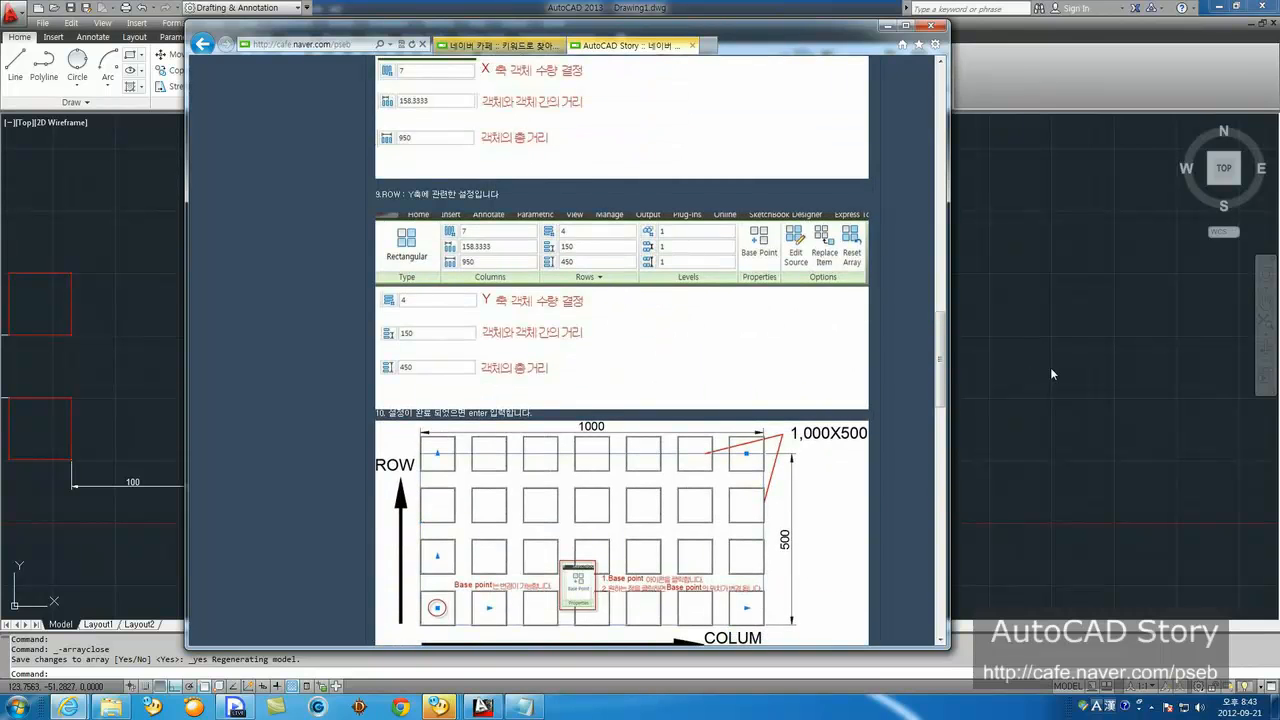
pyautogui.click(1050, 374)
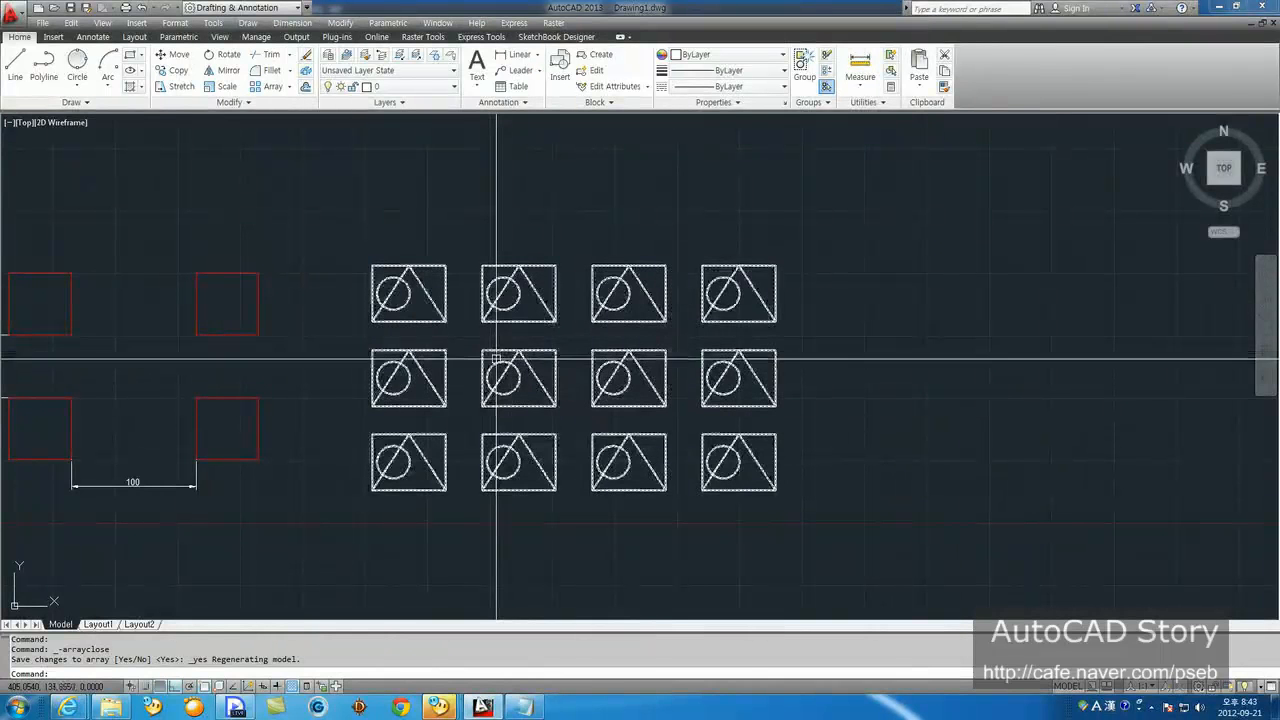
# Step: Set the number of items in the right-hand polar array to 4
pyautogui.scroll(-4, 517, 431)
pyautogui.scroll(2, 513, 433)
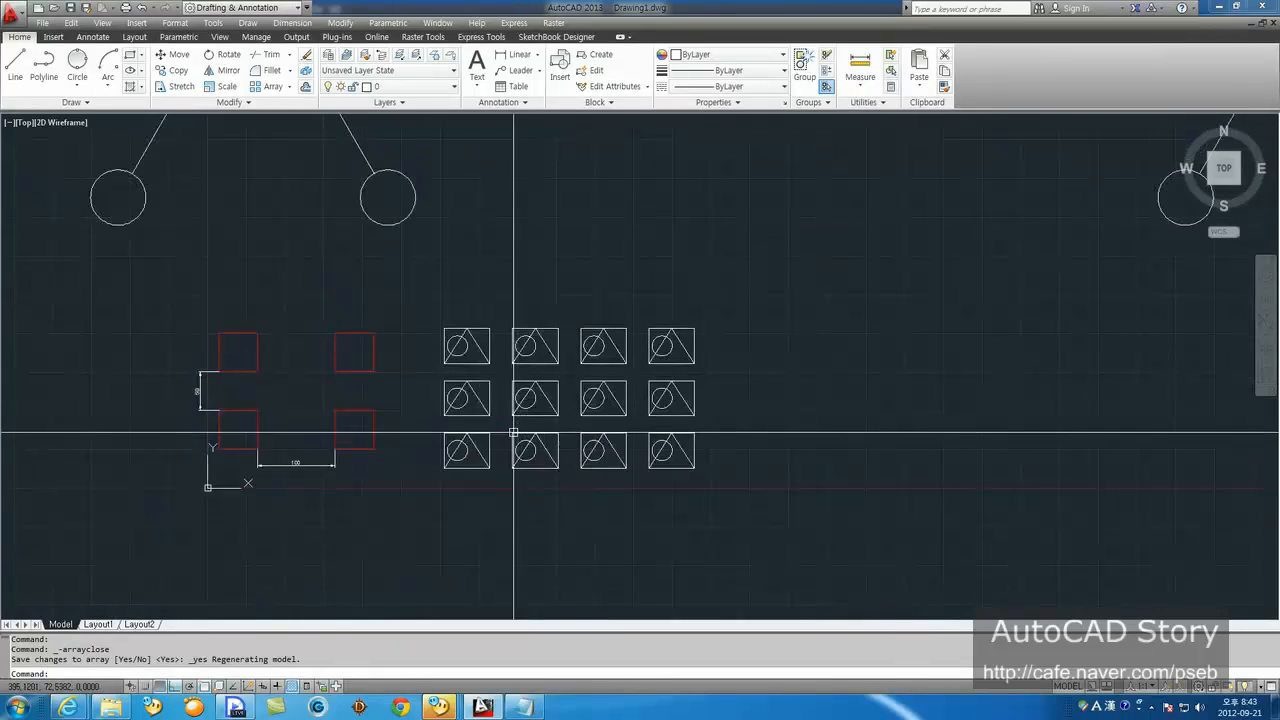
pyautogui.moveTo(708, 314); pyautogui.dragTo(471, 500, button='middle')
pyautogui.scroll(-4, 471, 500)
pyautogui.moveTo(600, 408); pyautogui.dragTo(383, 365, button='middle')
pyautogui.moveTo(436, 403); pyautogui.dragTo(655, 414, button='middle')
pyautogui.scroll(2, 594, 400)
pyautogui.moveTo(565, 409); pyautogui.dragTo(679, 433, button='middle')
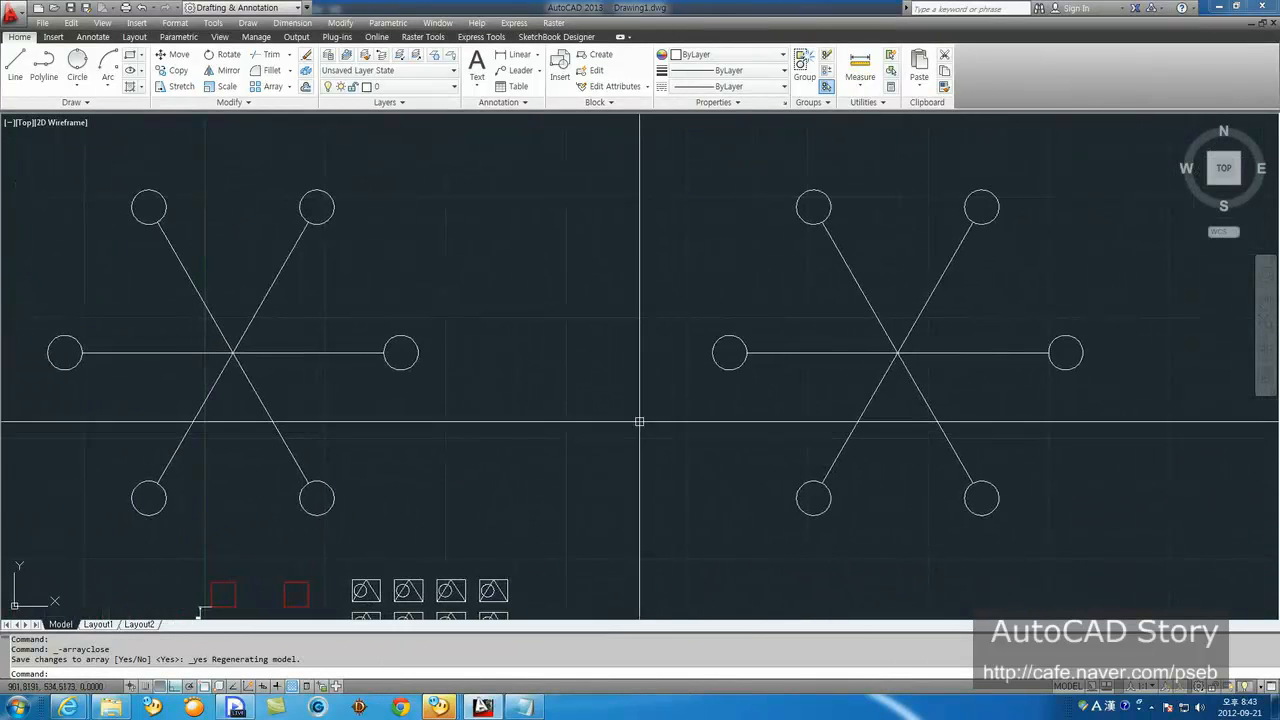
pyautogui.click(750, 353)
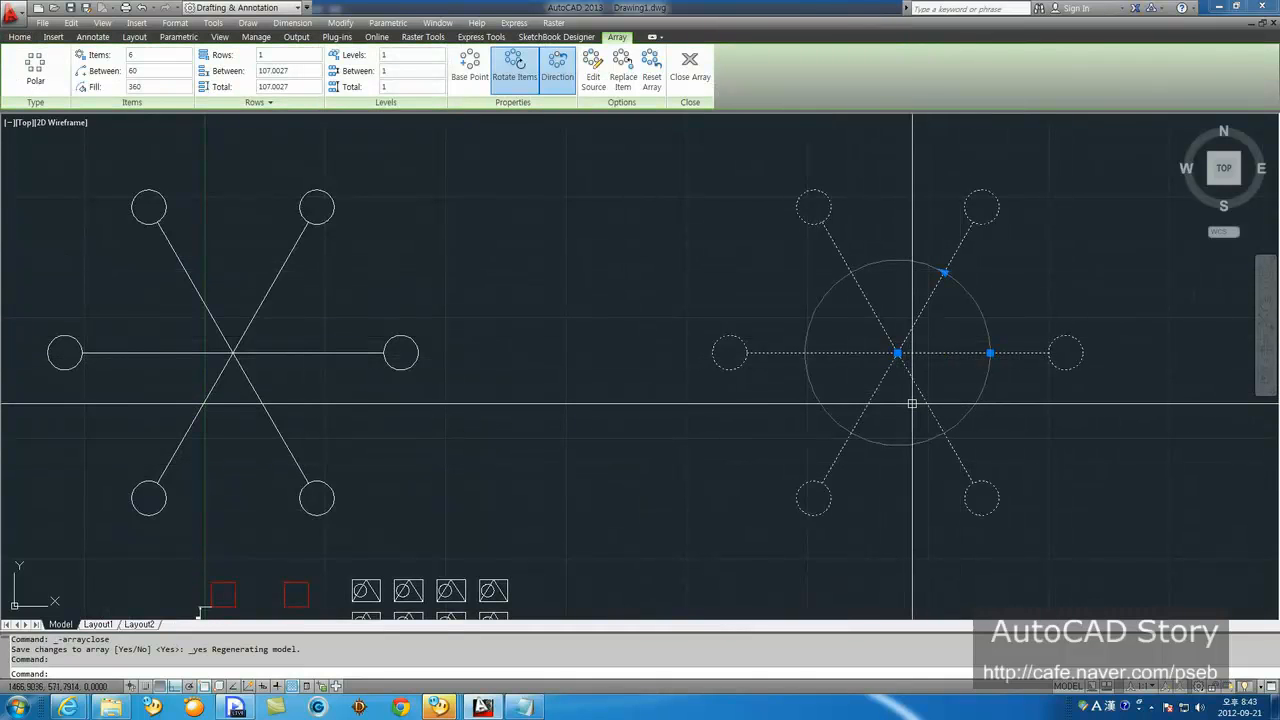
pyautogui.click(944, 272)
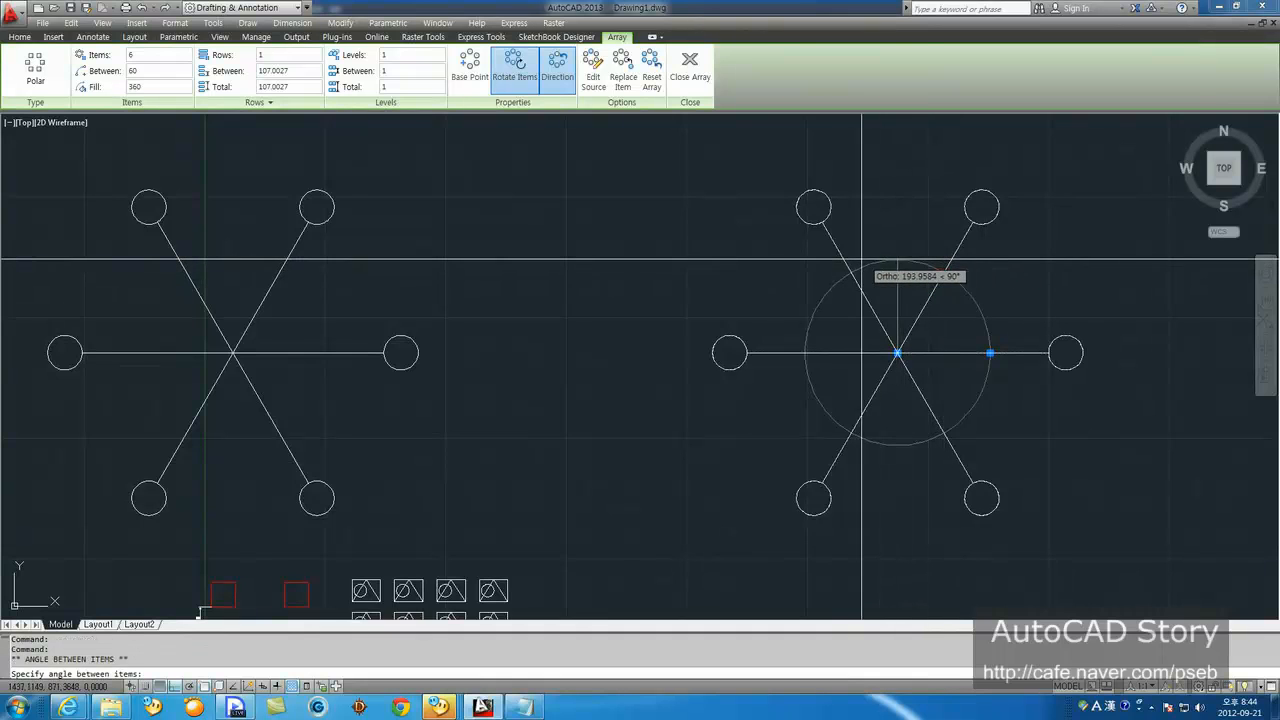
pyautogui.press('Escape')
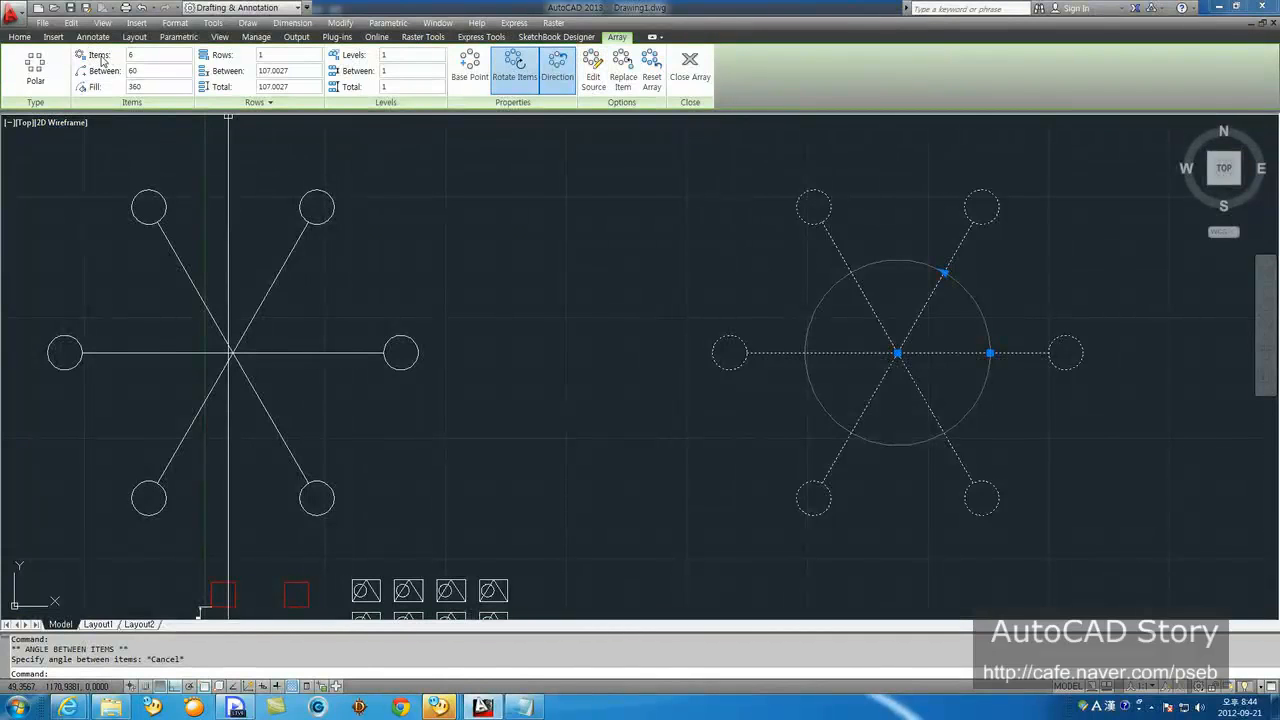
pyautogui.click(140, 55)
pyautogui.write('4')
pyautogui.press('Return')
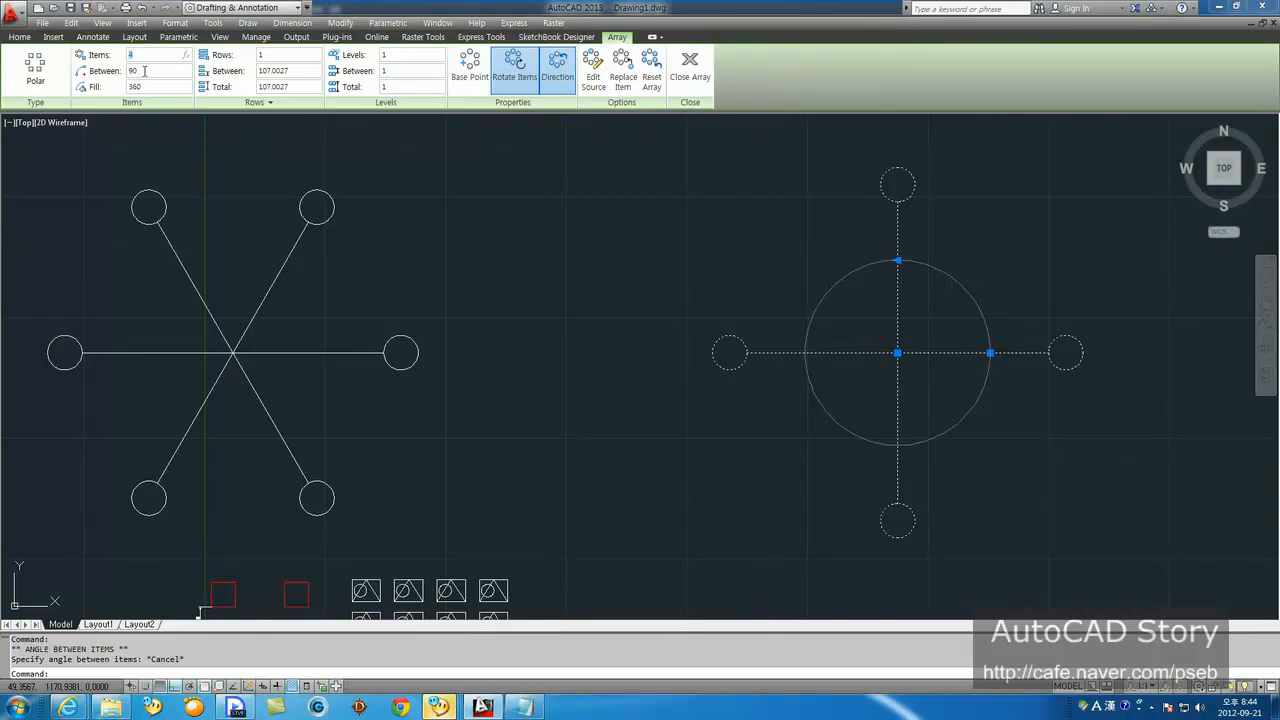
# Step: Set the four-item polar array's fill angle to 180 degrees and finish editing the array
pyautogui.write('90')
pyautogui.click(152, 87)
pyautogui.press('Return')
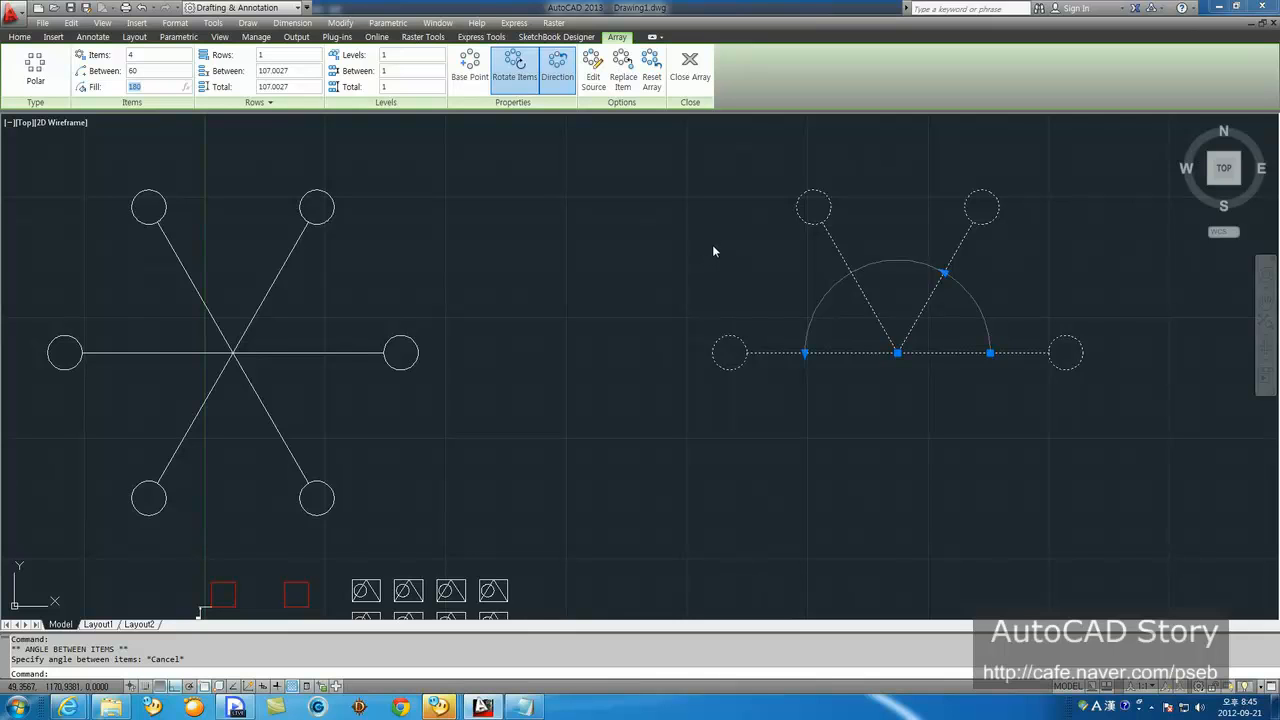
pyautogui.click(711, 84)
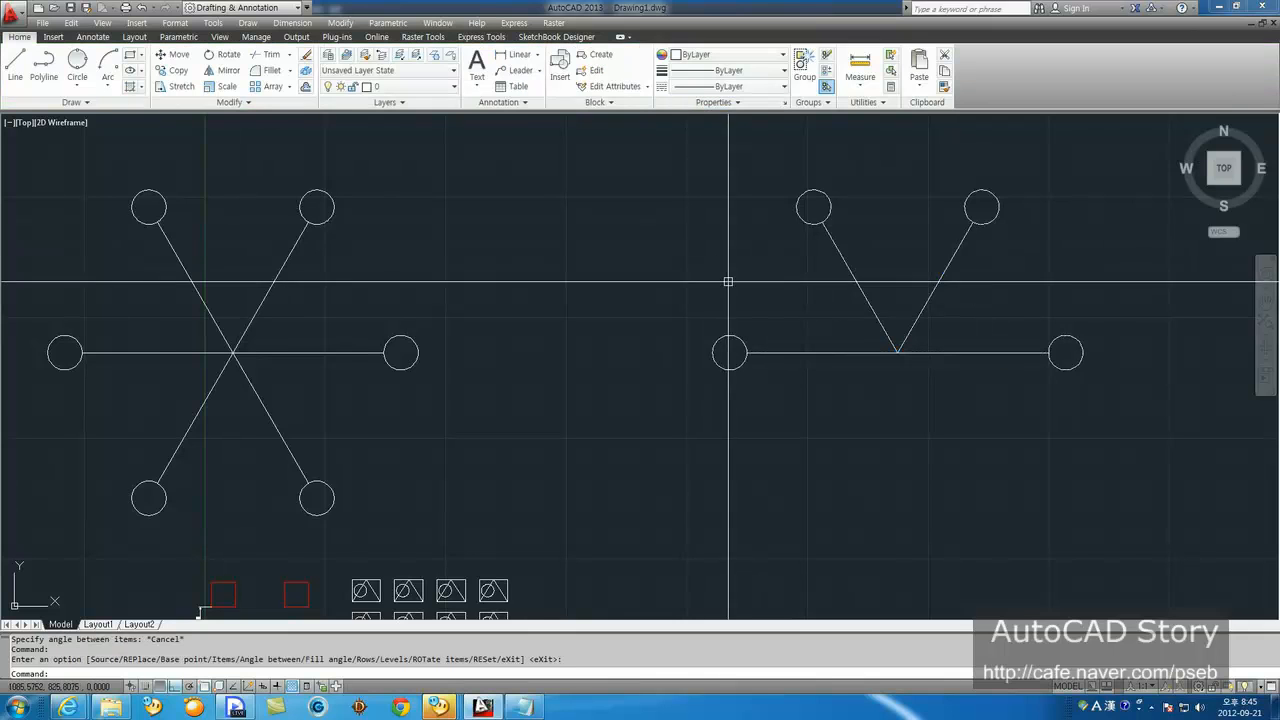
# Step: Open the source objects of the four-item polar array for editing, using its left-hand circle as the item
pyautogui.click(814, 351)
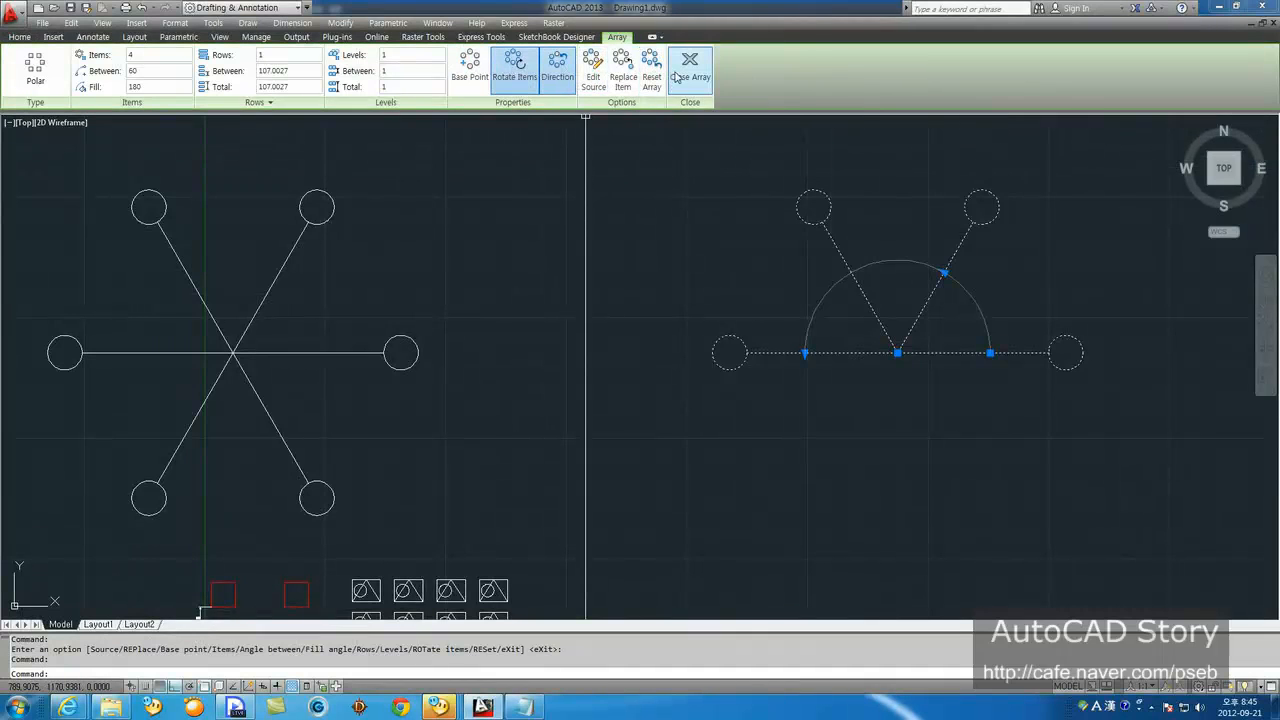
pyautogui.click(593, 70)
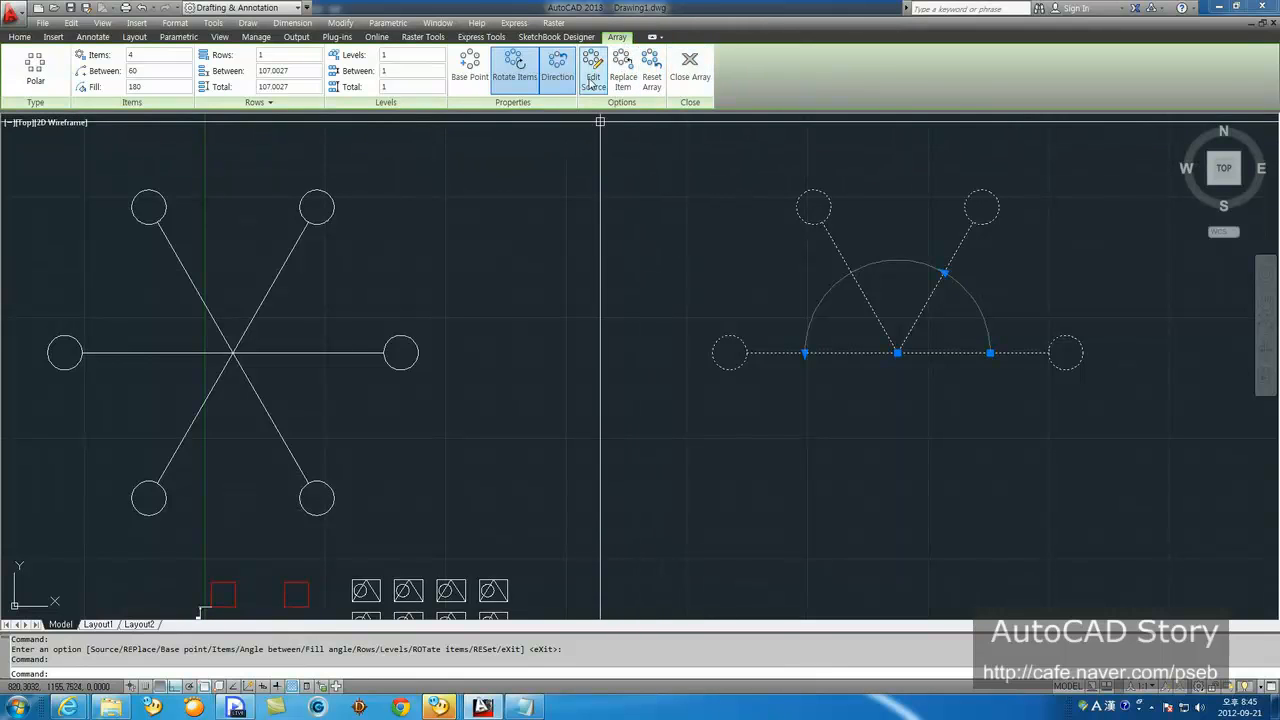
pyautogui.click(729, 352)
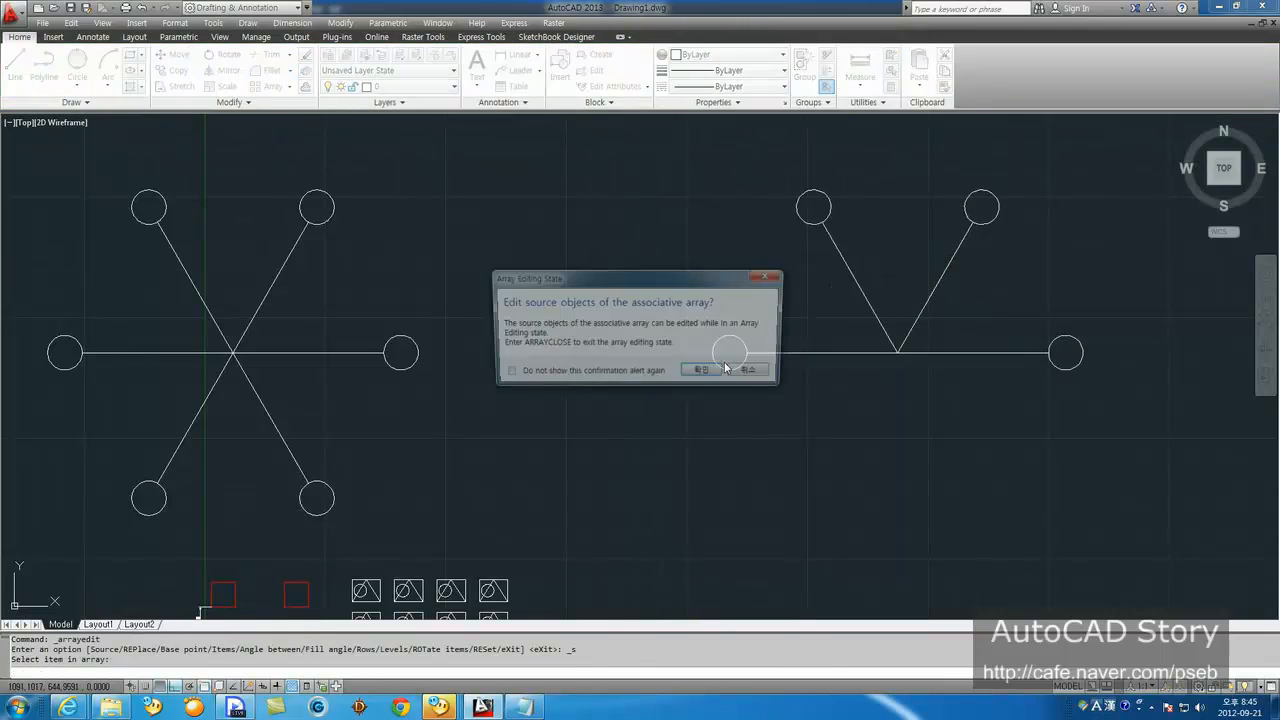
pyautogui.click(705, 372)
# Step: Draw a closed diamond of lines through the four quadrant points of the source circle
pyautogui.scroll(5, 629, 357)
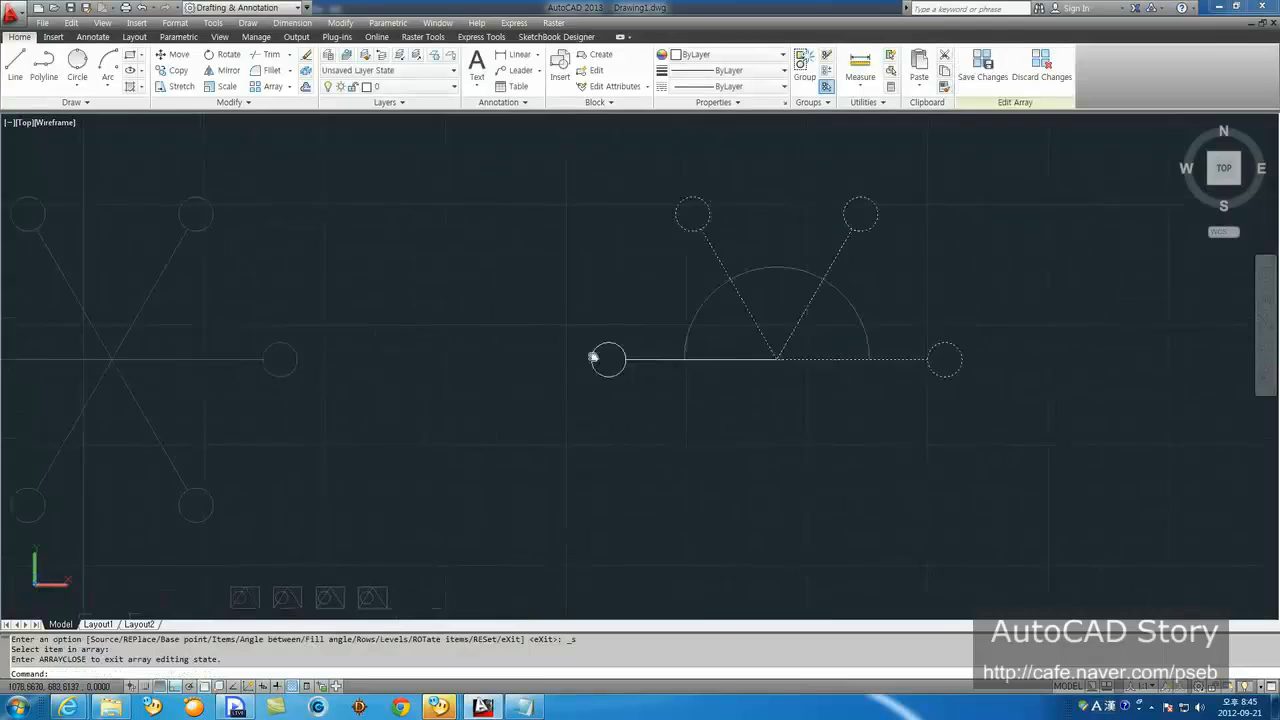
pyautogui.scroll(4, 611, 358)
pyautogui.write('l')
pyautogui.press('Return')
pyautogui.click(660, 367)
pyautogui.click(530, 237)
pyautogui.click(400, 367)
pyautogui.click(530, 497)
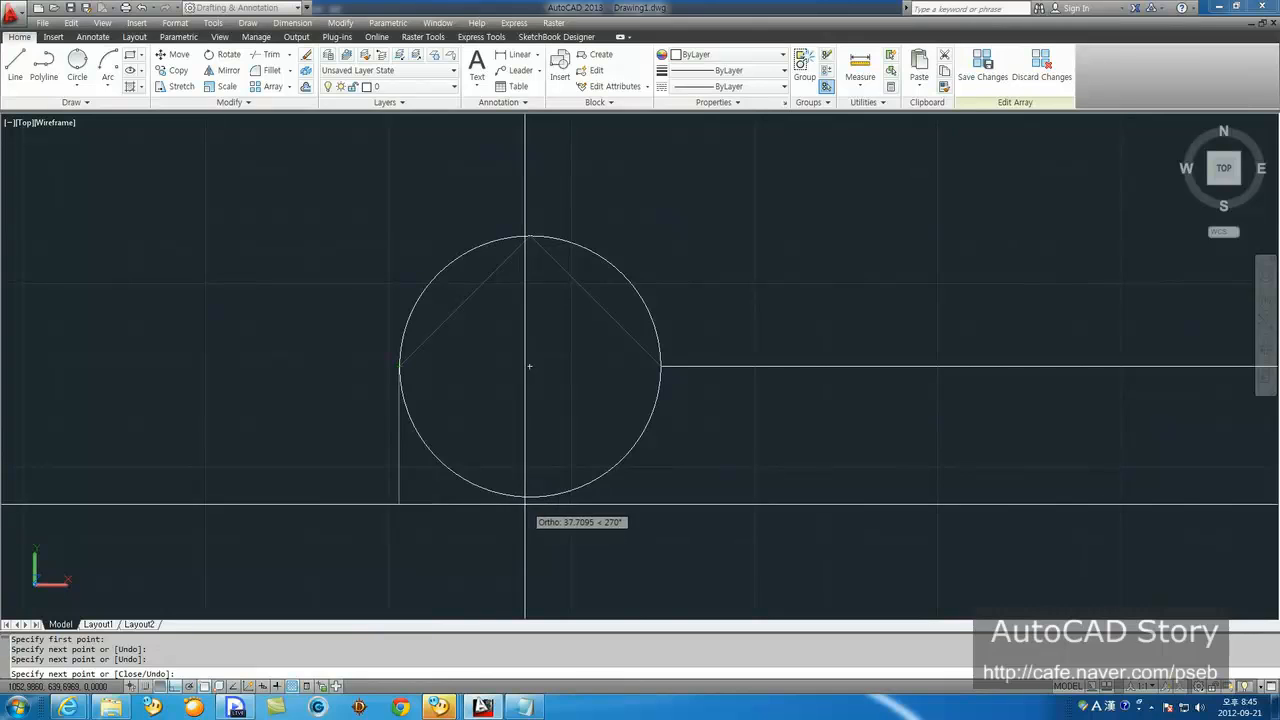
pyautogui.click(660, 367)
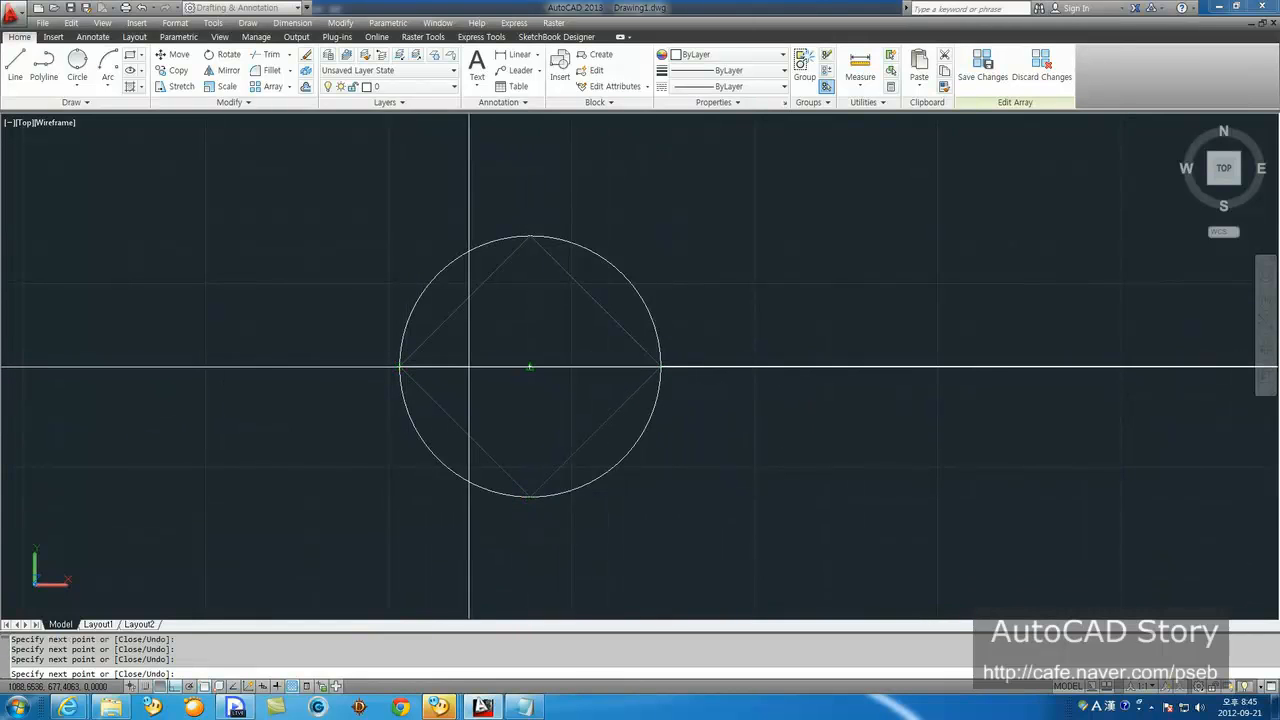
# Step: Add horizontal and vertical diameter lines inside the source circle and save the array changes
pyautogui.click(531, 238)
pyautogui.click(531, 497)
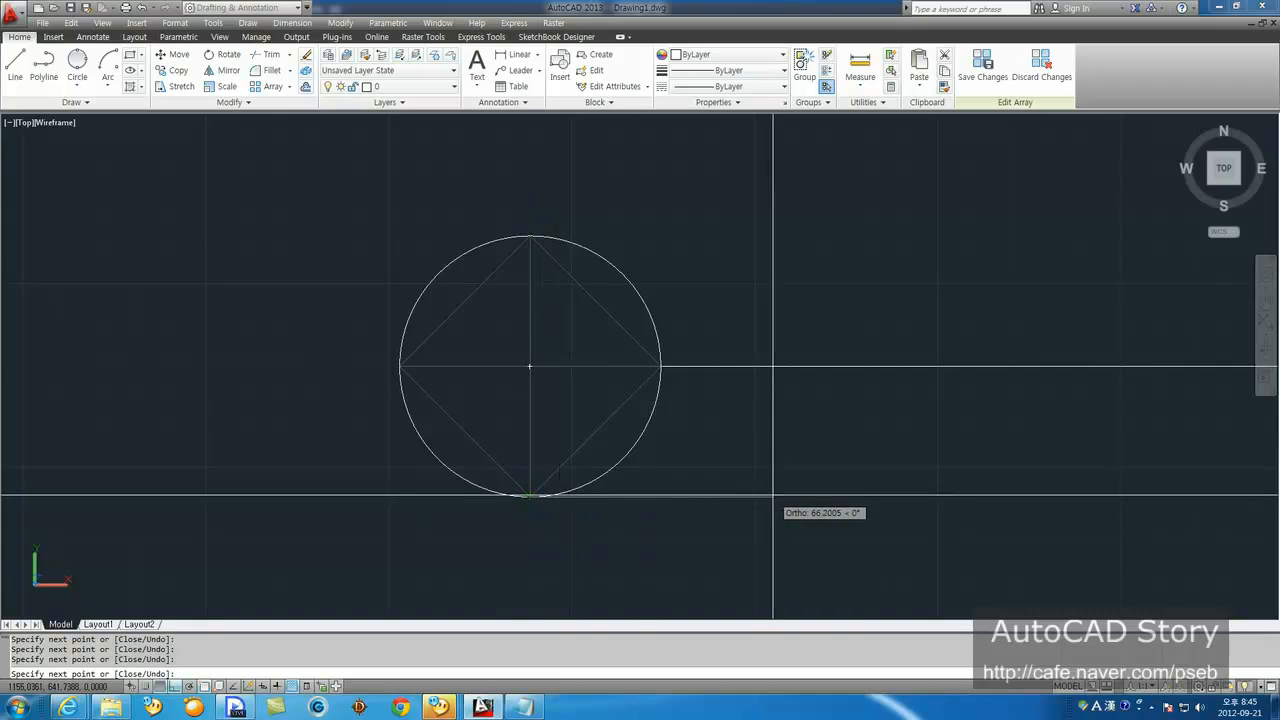
pyautogui.press('Return')
pyautogui.scroll(-6, 830, 480)
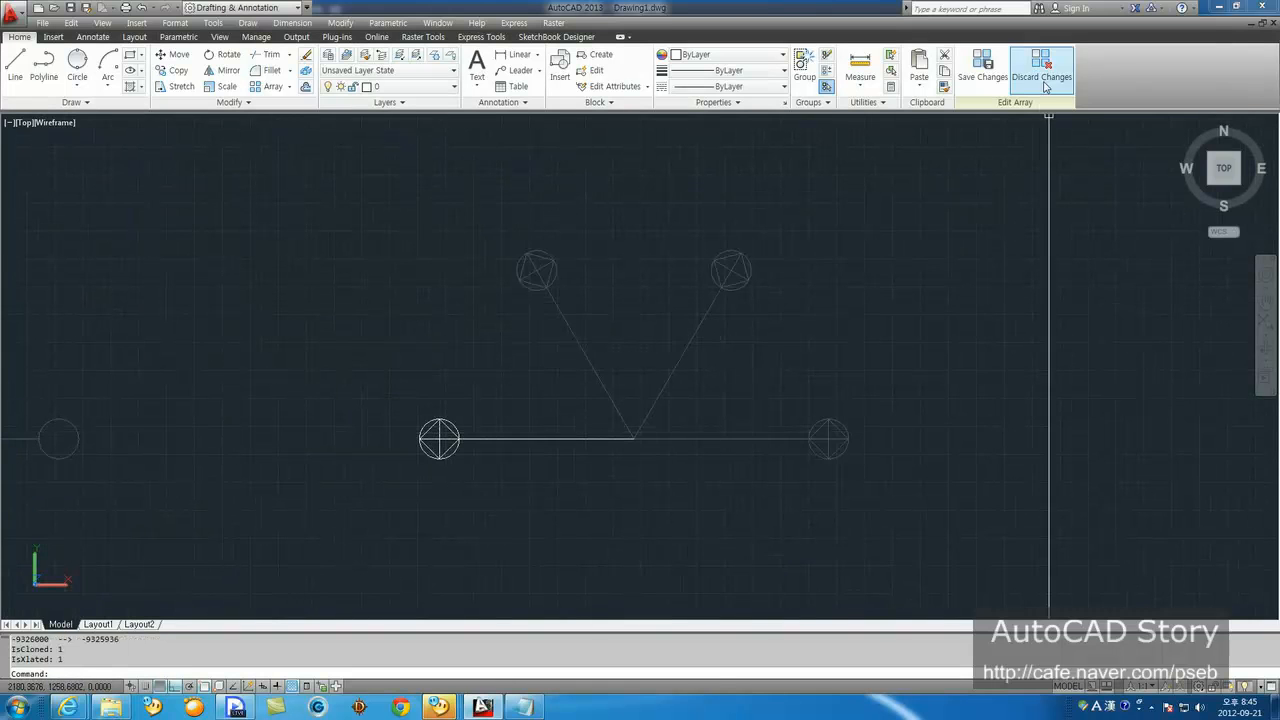
pyautogui.click(983, 66)
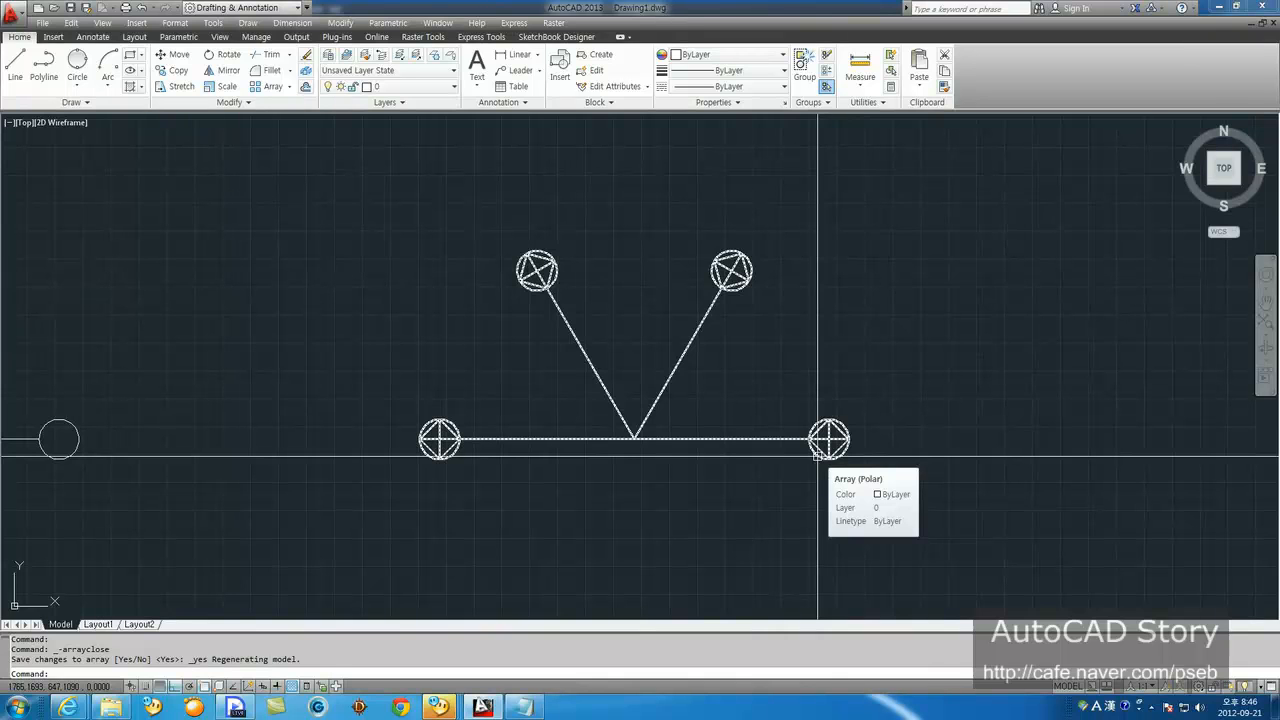
# Step: Move the four-item polar array horizontally to the left, closer to the six-spoke polar array
pyautogui.moveTo(370, 435)
pyautogui.mouseDown(button='middle')
pyautogui.moveTo(780, 445)
pyautogui.moveTo(588, 382)
pyautogui.mouseUp(button='middle')
pyautogui.write('m')
pyautogui.press('space')
pyautogui.click(923, 329)
pyautogui.click(666, 469)
pyautogui.press('space')
pyautogui.click(847, 481)
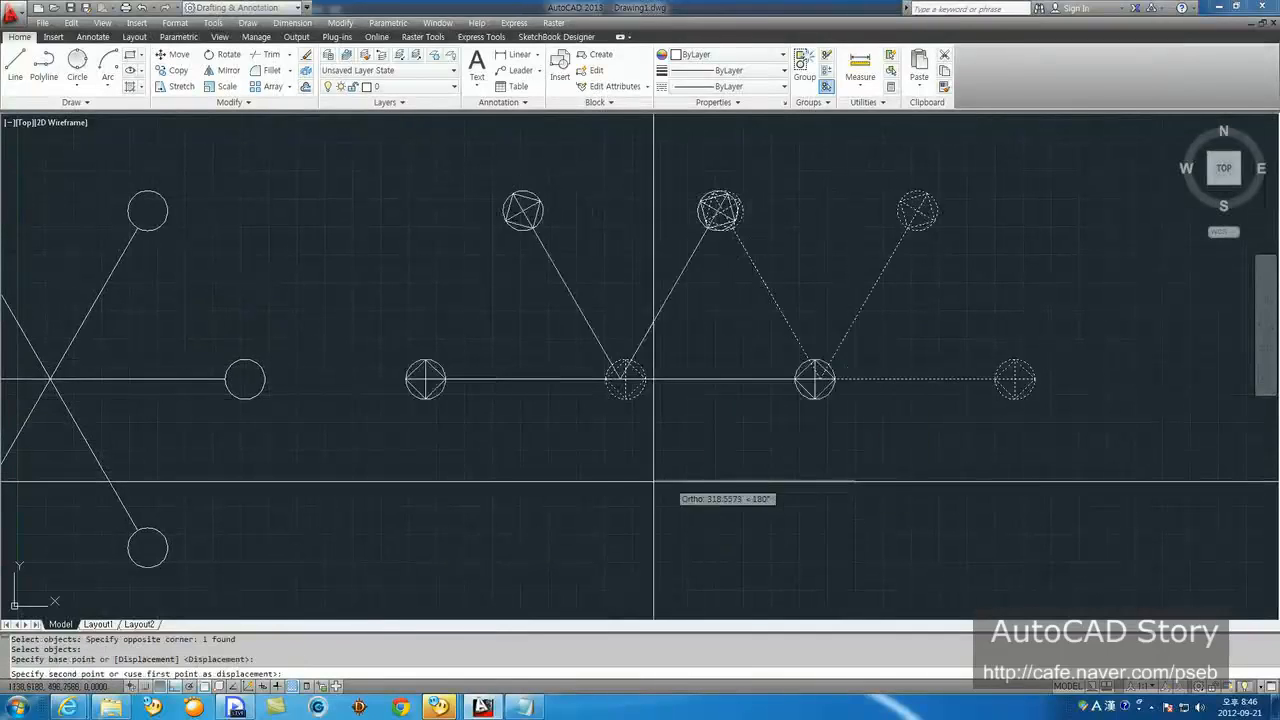
pyautogui.click(588, 481)
pyautogui.moveTo(415, 411); pyautogui.dragTo(541, 371, button='middle')
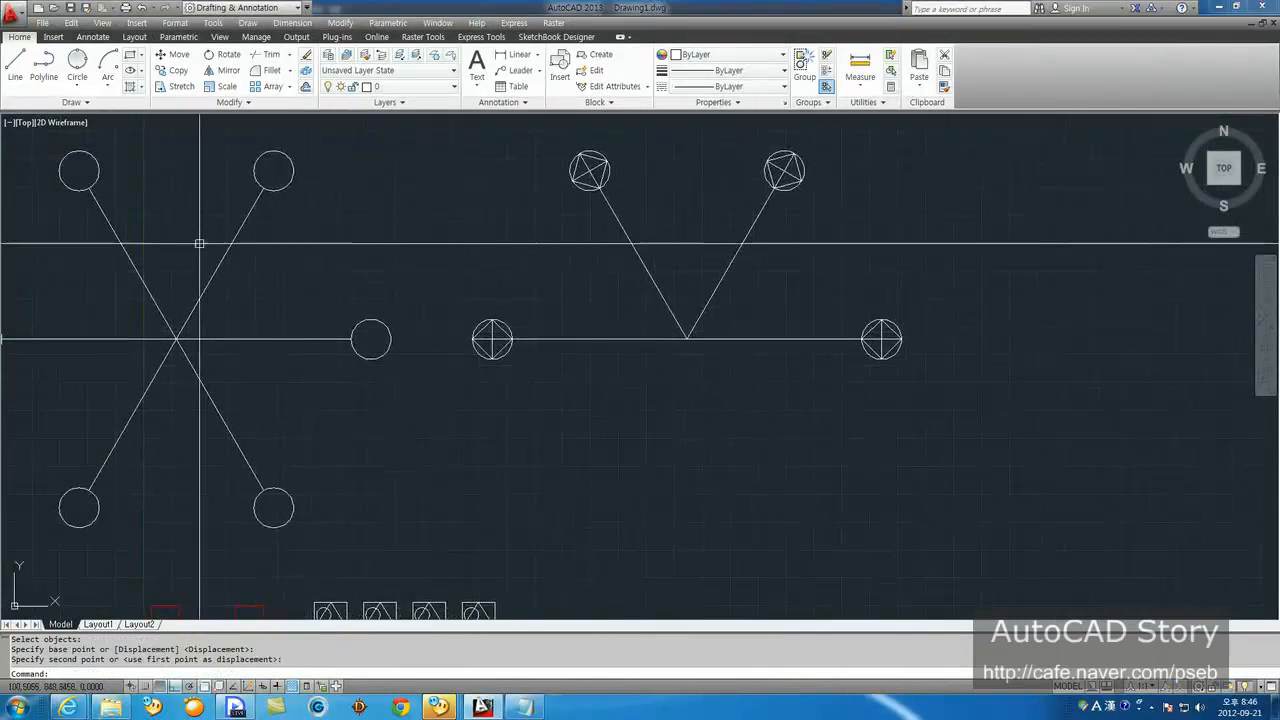
# Step: With Ortho off, draw one line sloping up to the right, in the empty area right of the polar arrays
pyautogui.click(285, 87)
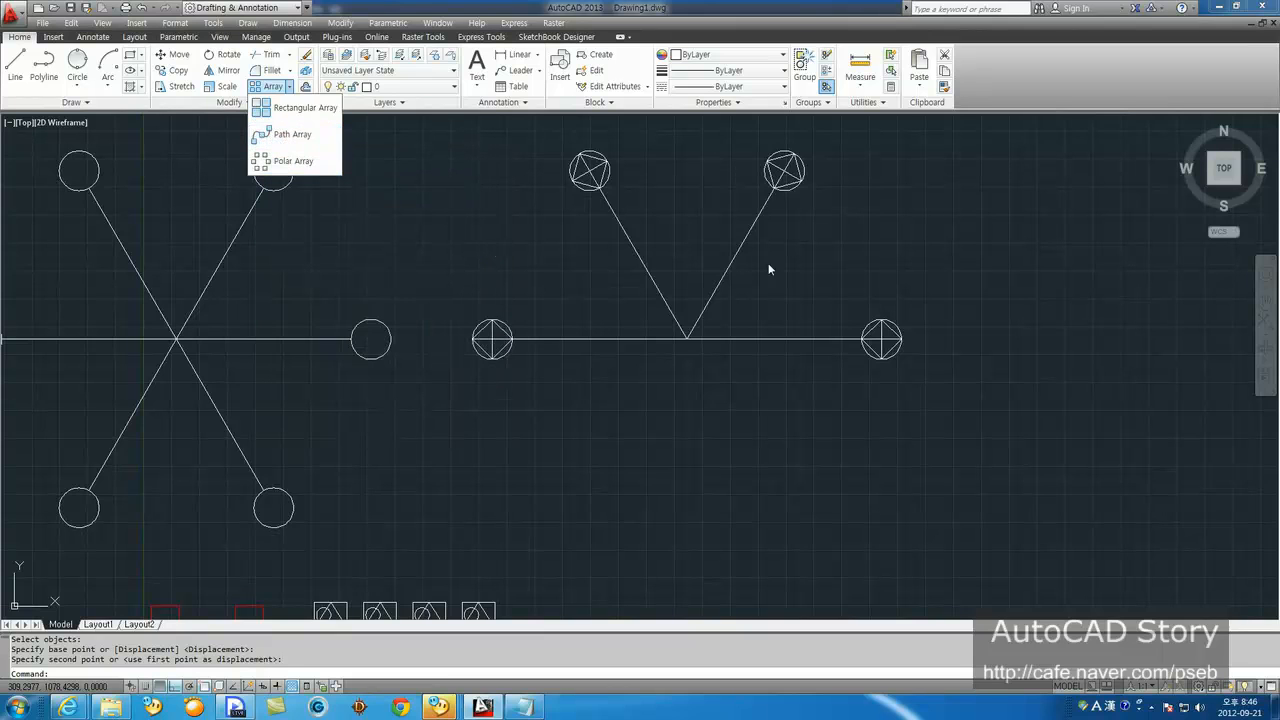
pyautogui.scroll(-2, 526, 443)
pyautogui.moveTo(611, 409)
pyautogui.mouseDown(button='middle')
pyautogui.moveTo(354, 383)
pyautogui.moveTo(427, 408)
pyautogui.mouseUp(button='middle')
pyautogui.write('l')
pyautogui.press('Return')
pyautogui.click(440, 472)
pyautogui.press('F8')
pyautogui.click(1074, 263)
pyautogui.press('Return')
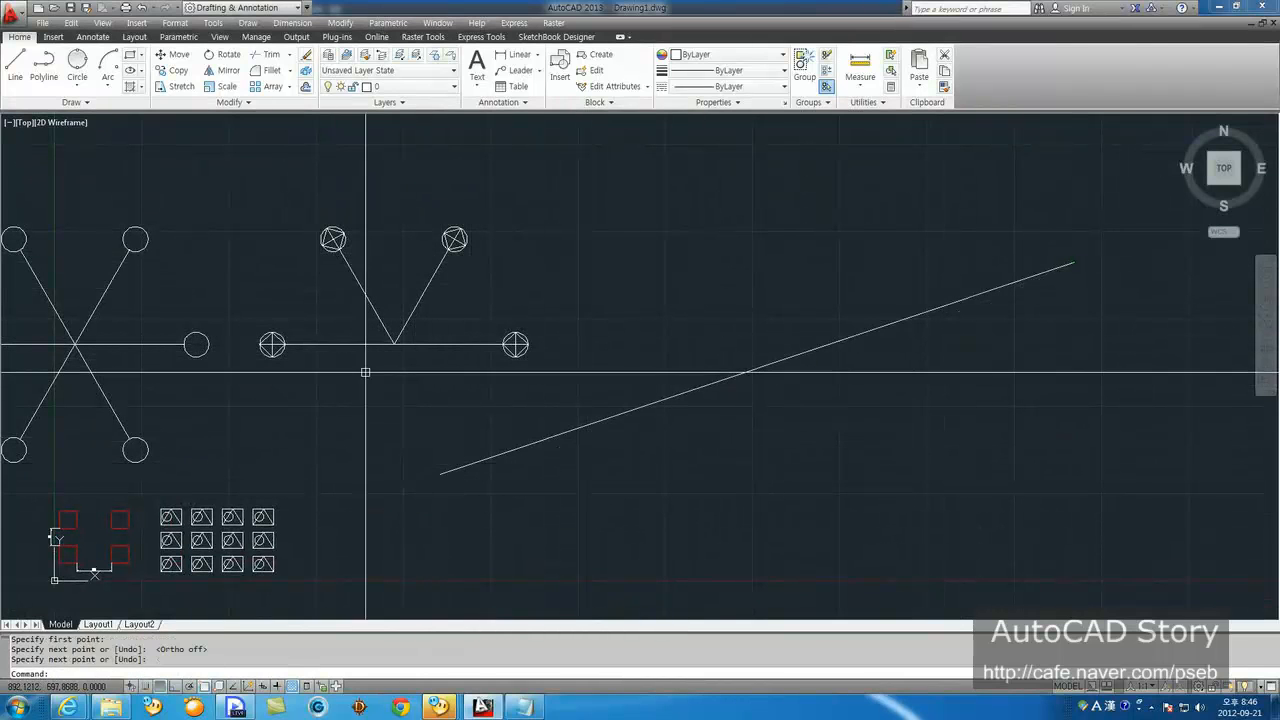
# Step: Draw a small circle centred on the lower-left end of the sloping line
pyautogui.write('c')
pyautogui.press('Return')
pyautogui.click(440, 472)
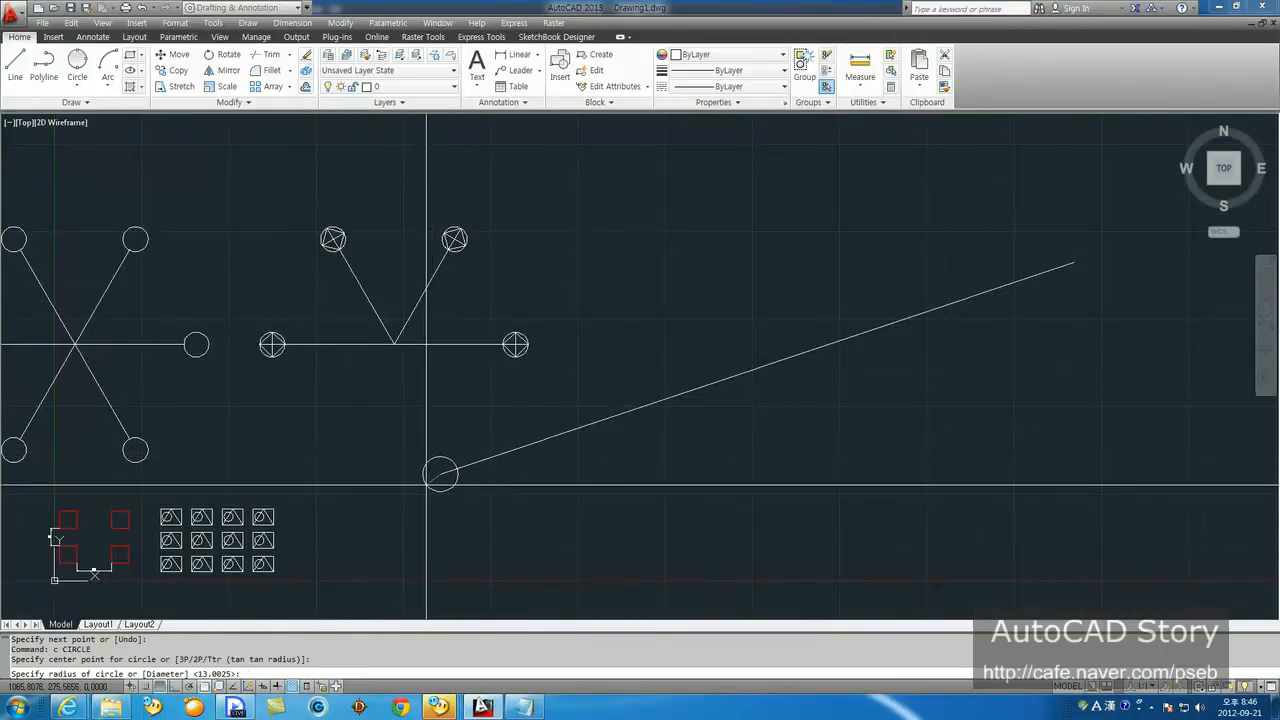
pyautogui.scroll(4, 425, 488)
pyautogui.click(462, 450)
# Step: Draw a diamond of lines joining the four quadrant points of the circle at the sloping line's end
pyautogui.write('l')
pyautogui.press('Return')
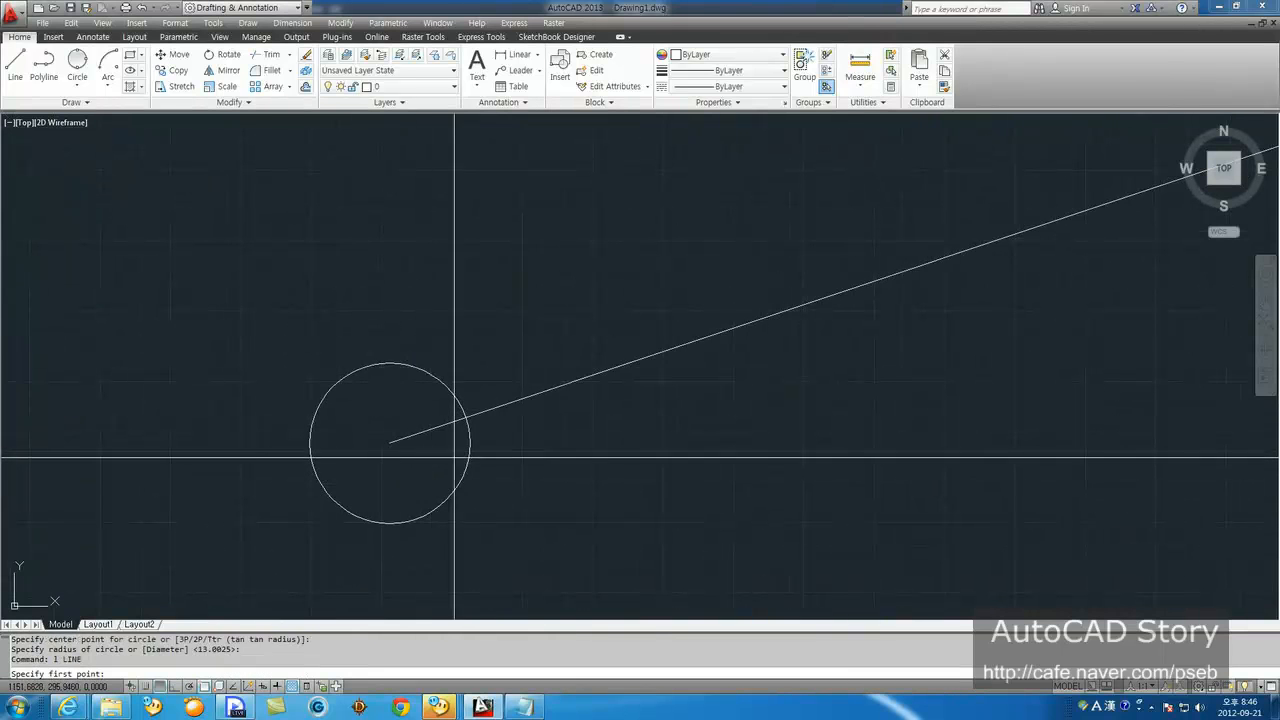
pyautogui.click(466, 452)
pyautogui.click(310, 442)
pyautogui.click(390, 522)
pyautogui.click(470, 442)
pyautogui.scroll(-3, 737, 471)
pyautogui.moveTo(737, 471); pyautogui.dragTo(394, 503, button='middle')
pyautogui.scroll(-2, 450, 480)
pyautogui.press('Return')
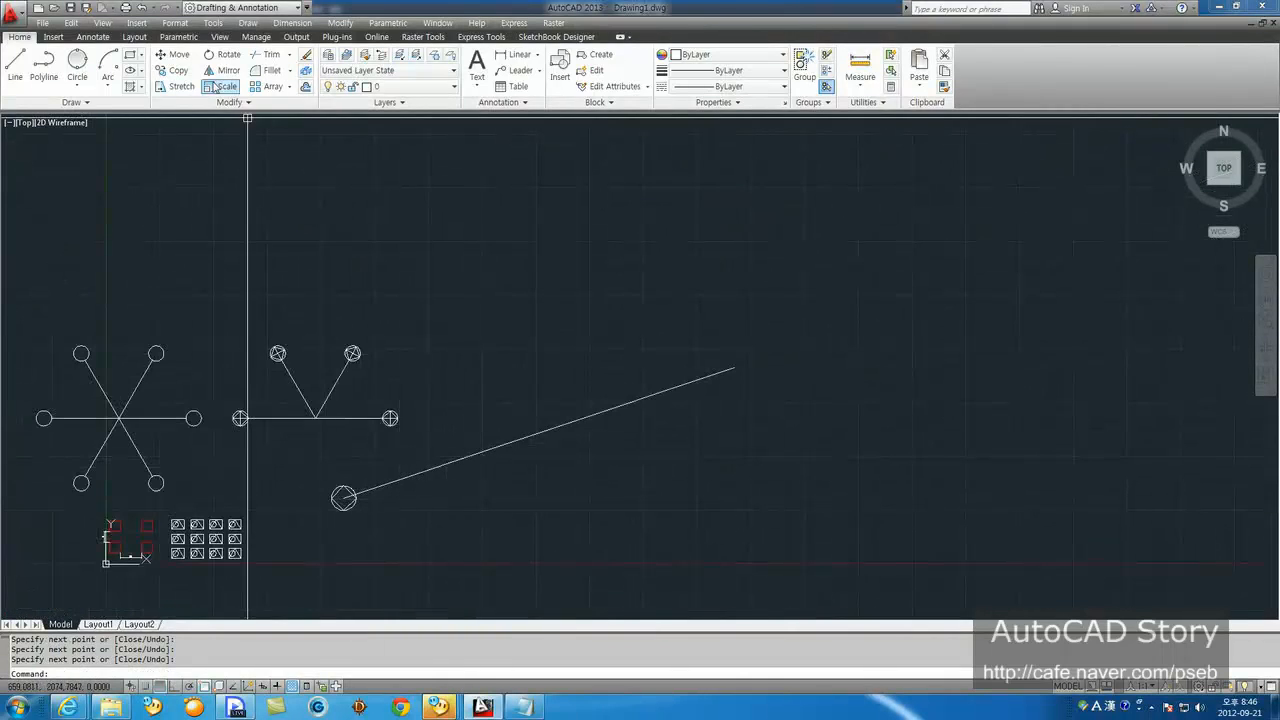
# Step: Create an associative path array of the circle and its diamond along the sloping line
pyautogui.click(286, 86)
pyautogui.click(290, 134)
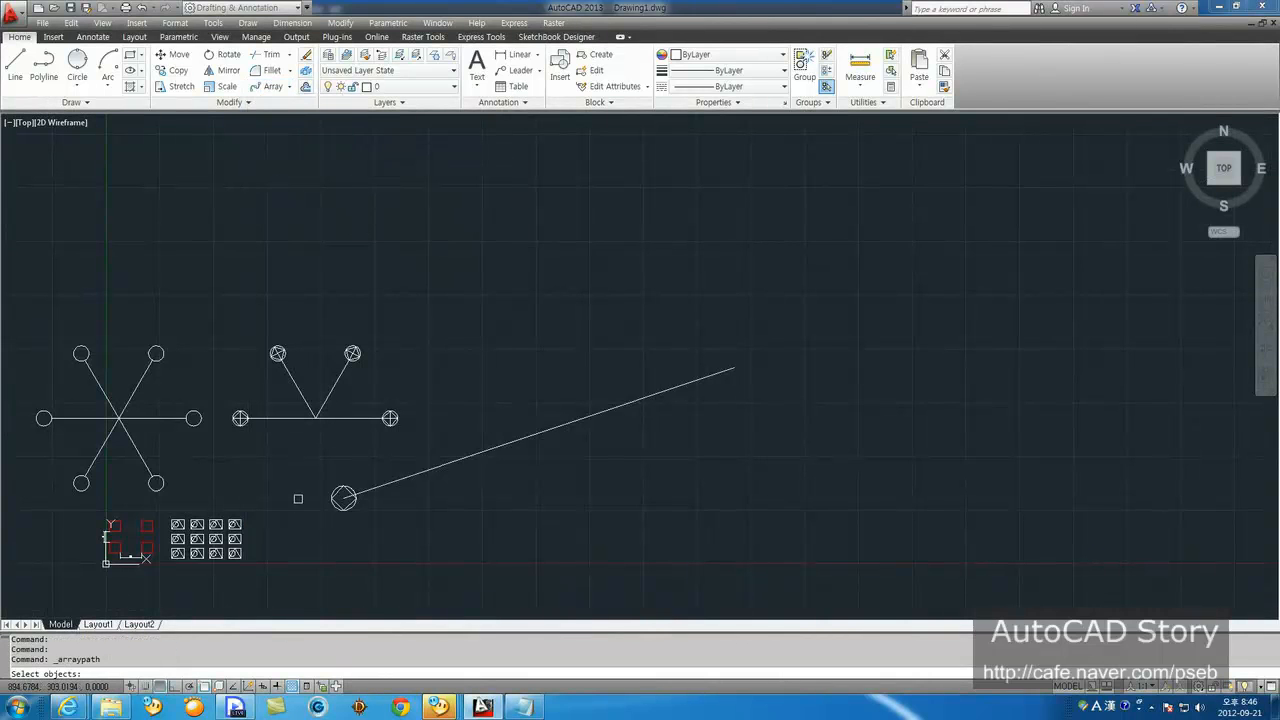
pyautogui.scroll(5, 371, 512)
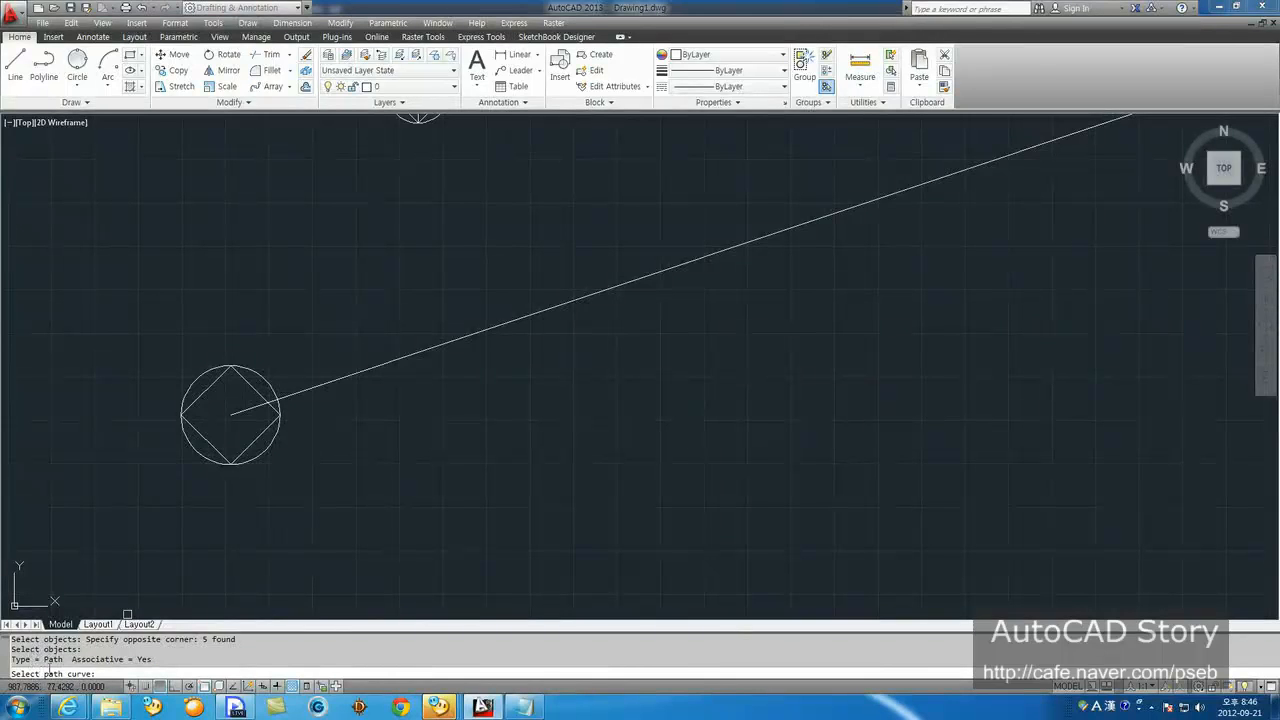
pyautogui.click(324, 383)
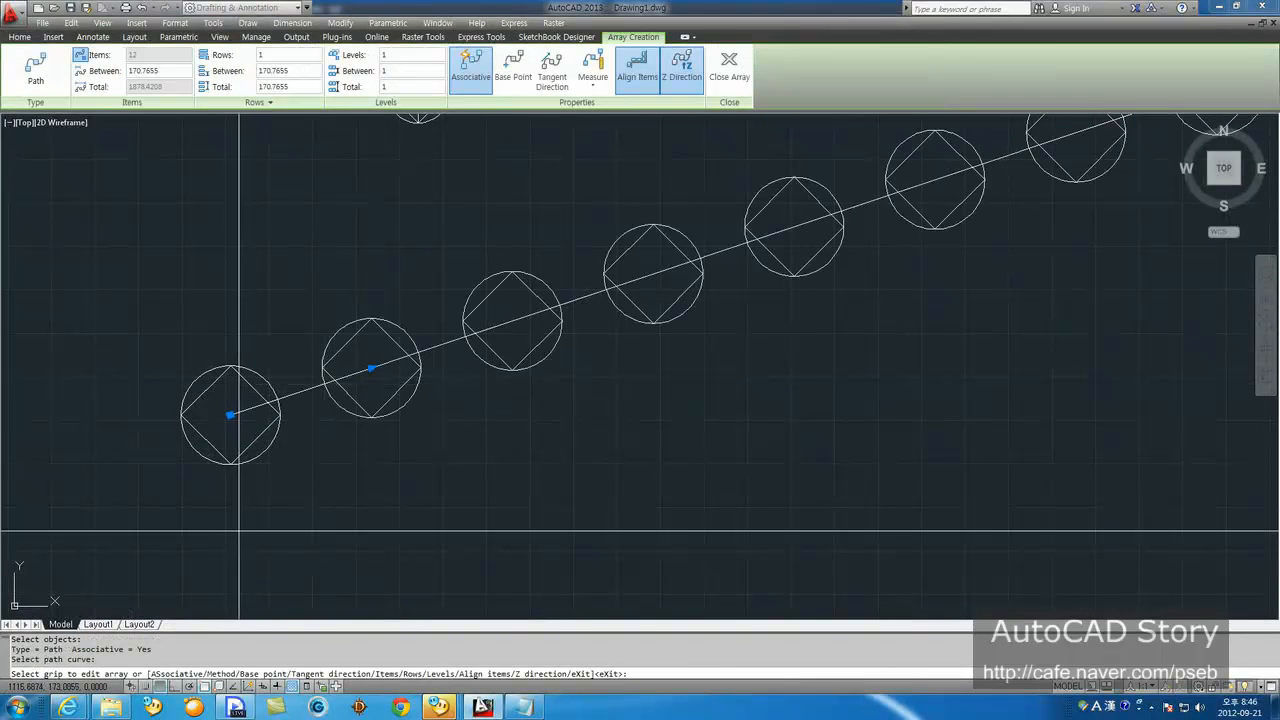
pyautogui.scroll(-4, 239, 531)
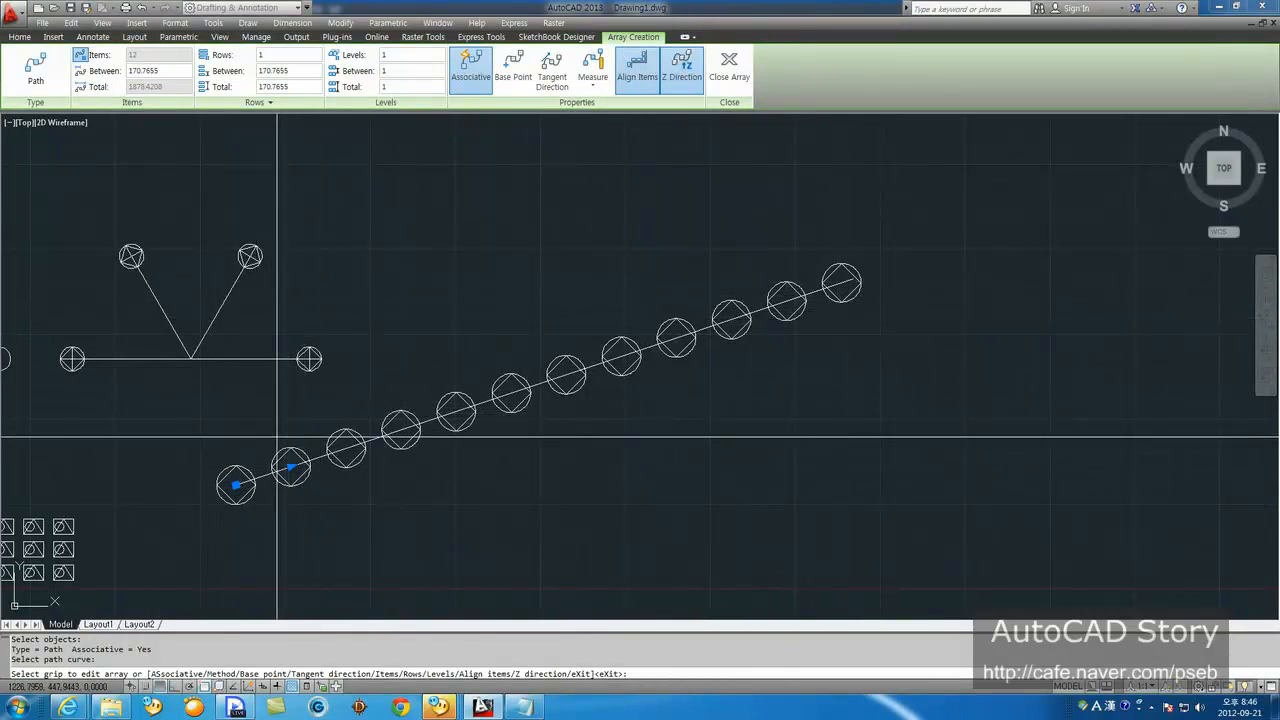
pyautogui.press('Return')
# Step: Stretch the path array's item spacing to about 665, and reduce it to about 275
pyautogui.click(300, 470)
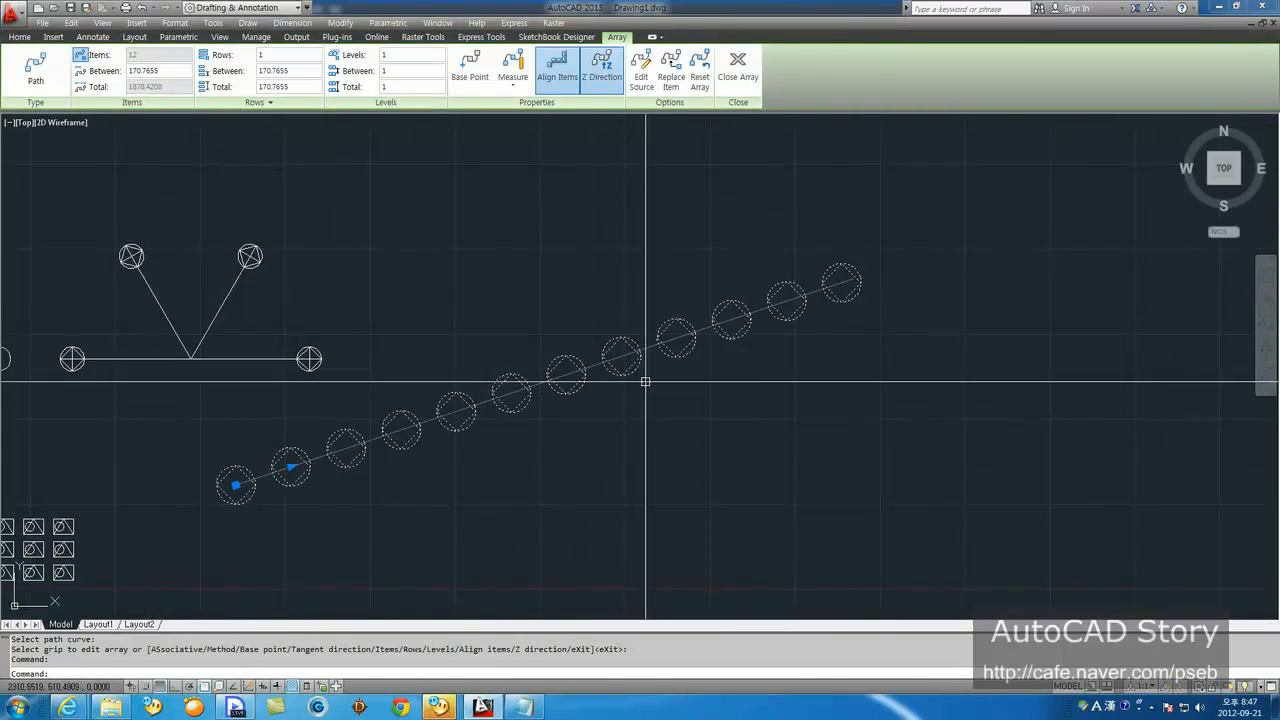
pyautogui.click(290, 467)
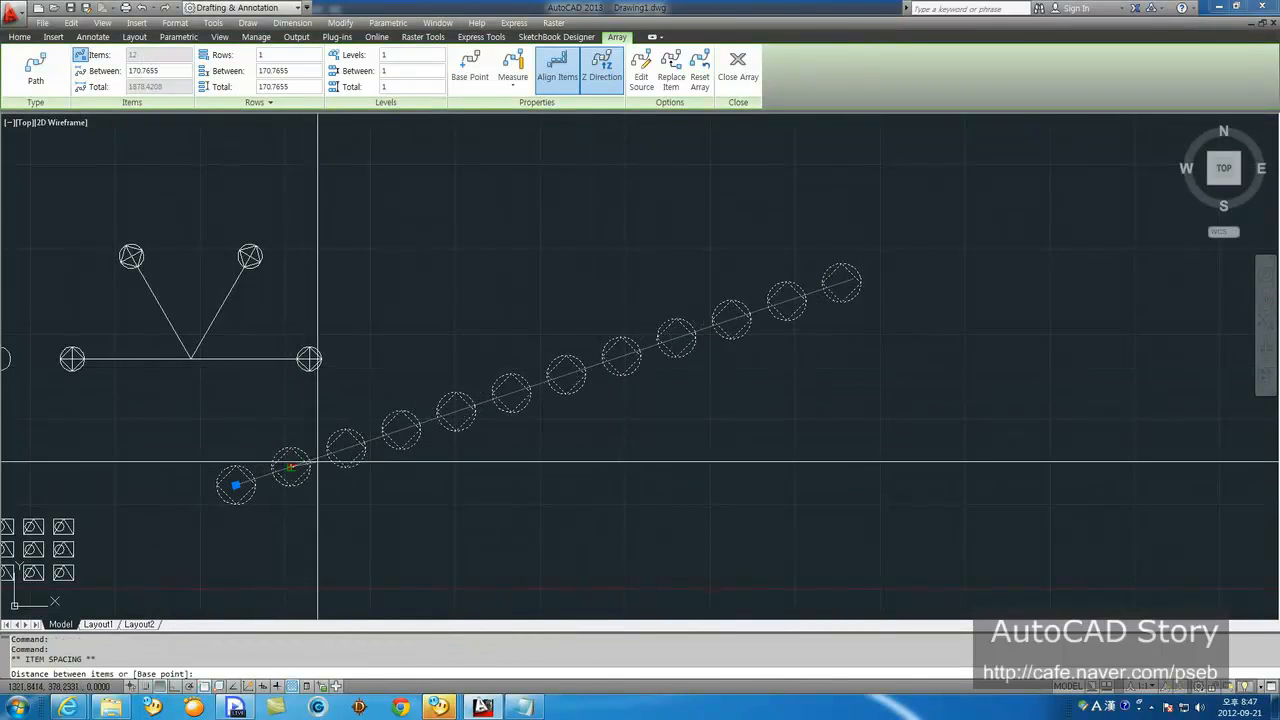
pyautogui.click(440, 397)
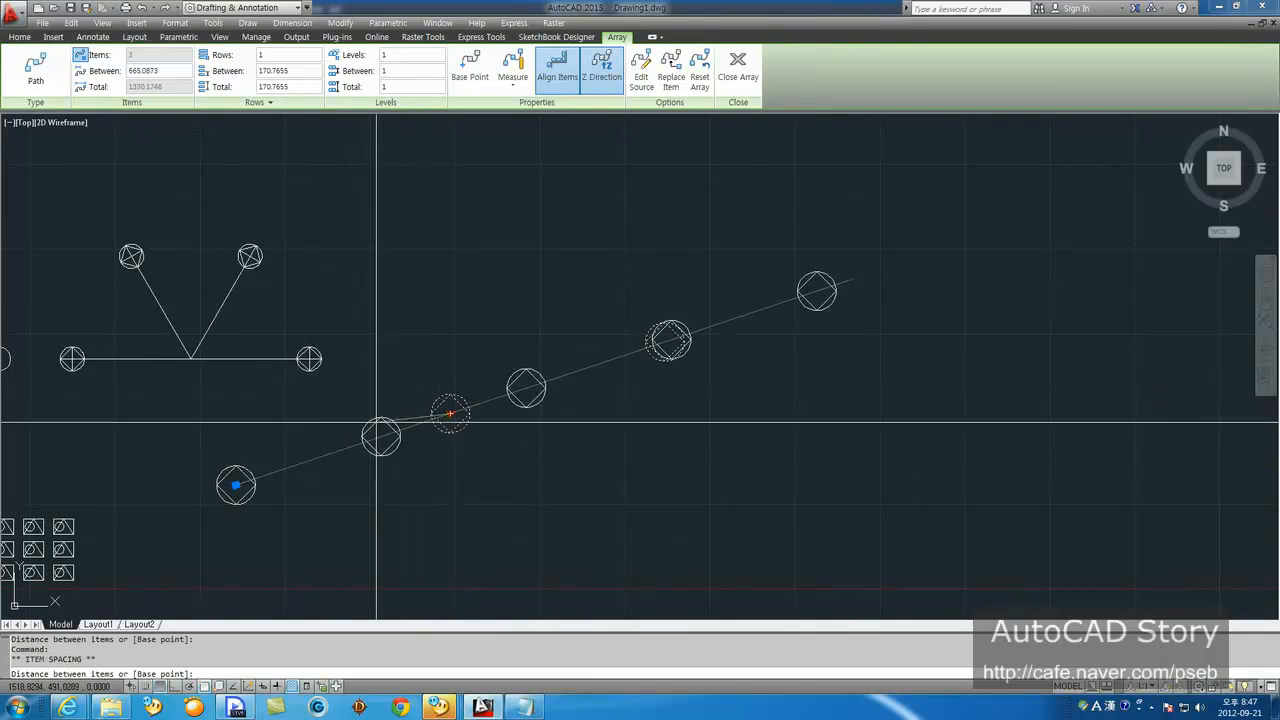
pyautogui.click(324, 456)
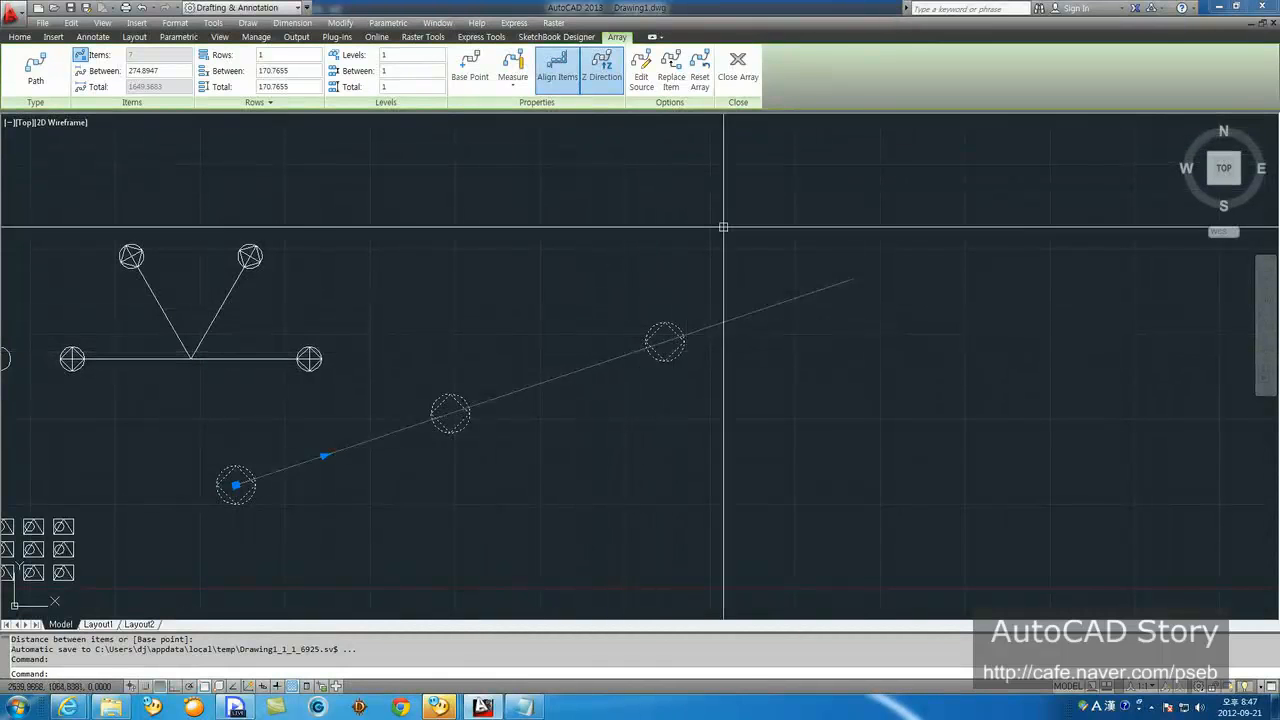
# Step: Path-array the existing circle array along the sloping line, try its row count grip, and accept it with one row
pyautogui.press('space')
pyautogui.click(734, 320)
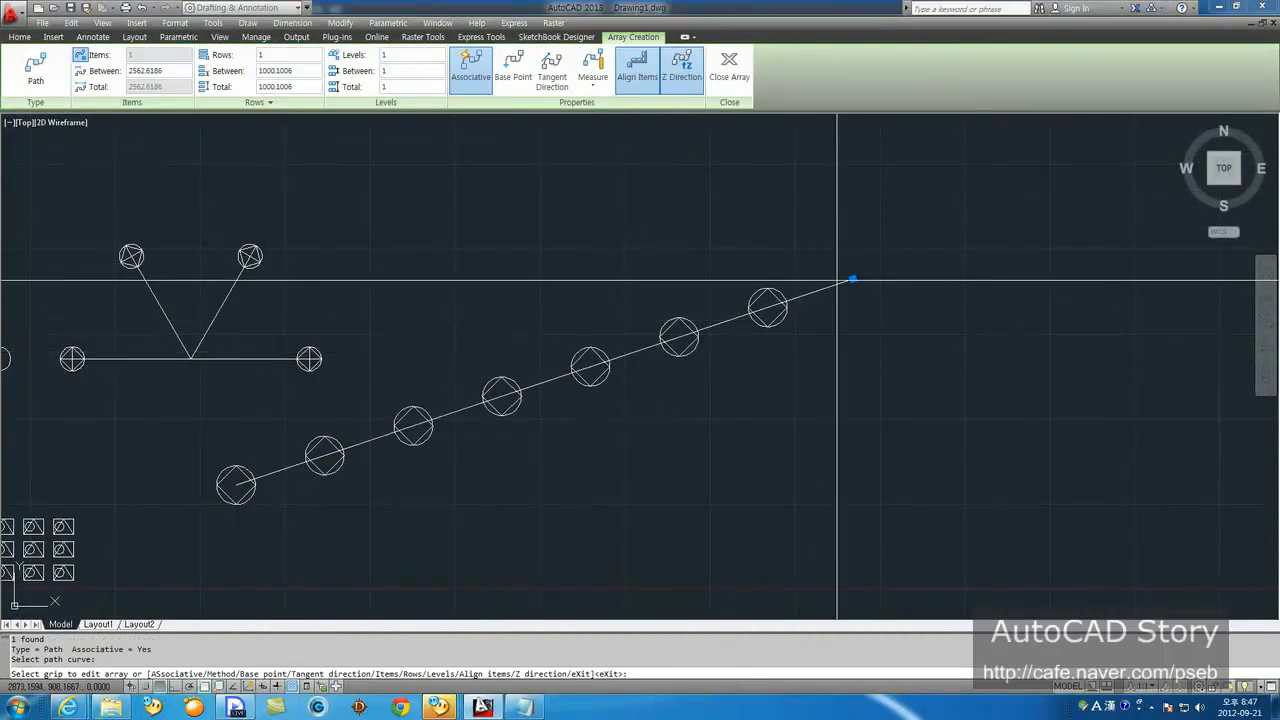
pyautogui.click(852, 279)
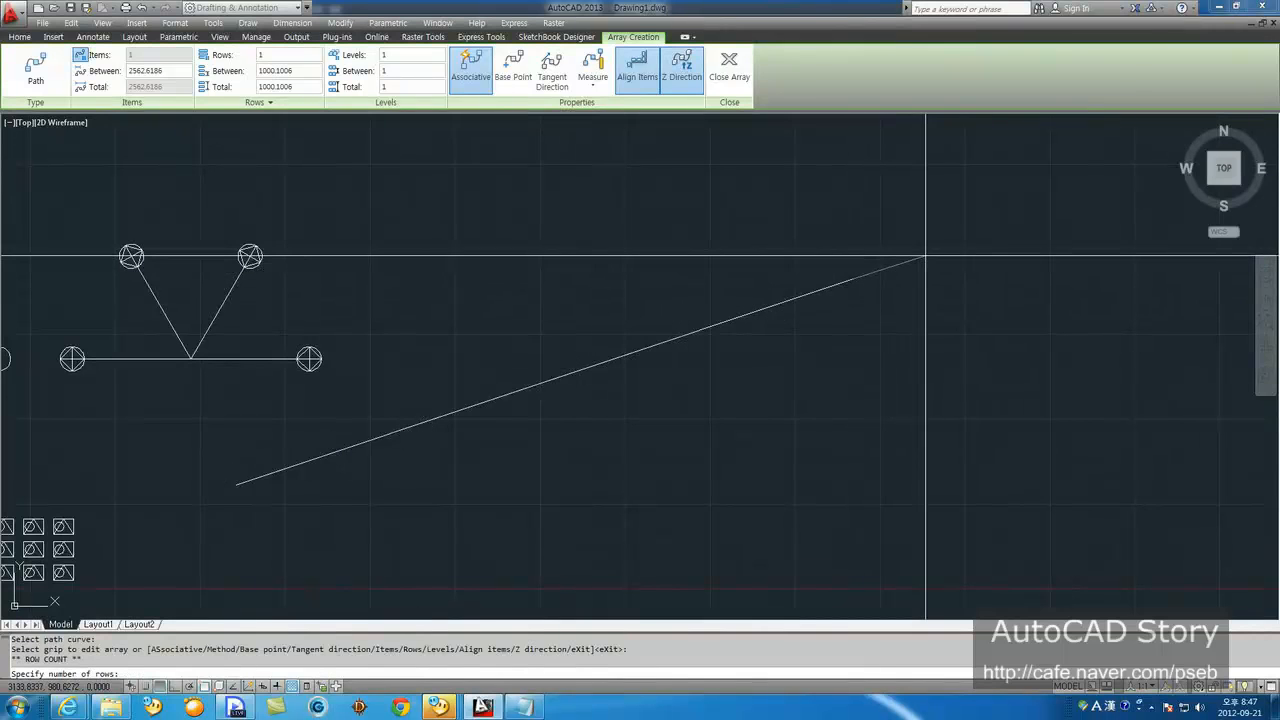
pyautogui.click(1005, 212)
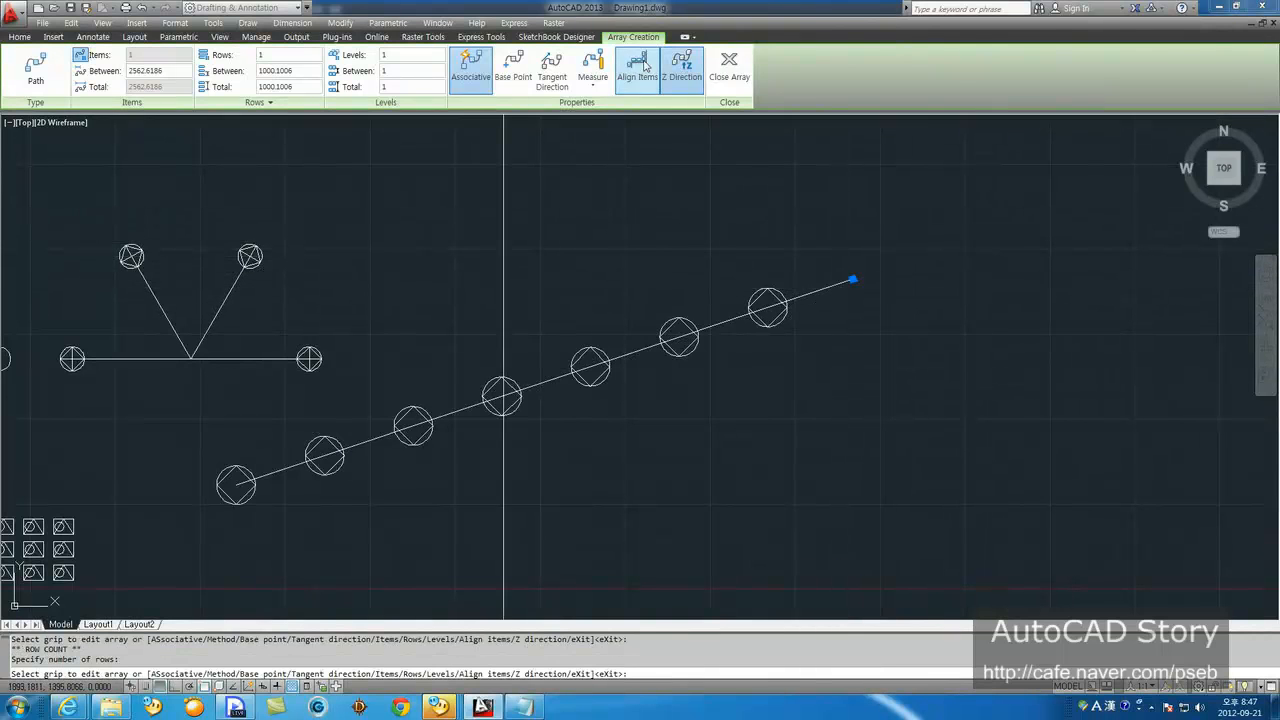
pyautogui.press('Return')
# Step: Stretch the upper-right end of the sloping path line farther right and slightly down
pyautogui.click(833, 283)
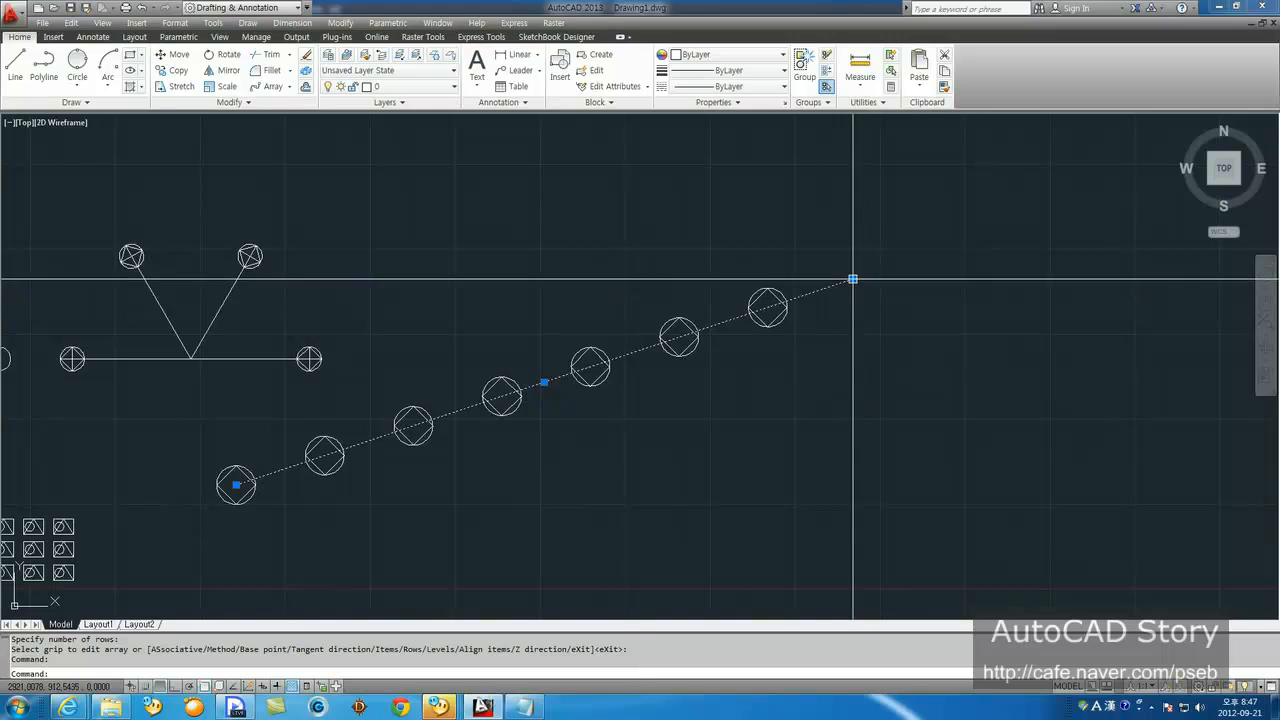
pyautogui.click(852, 279)
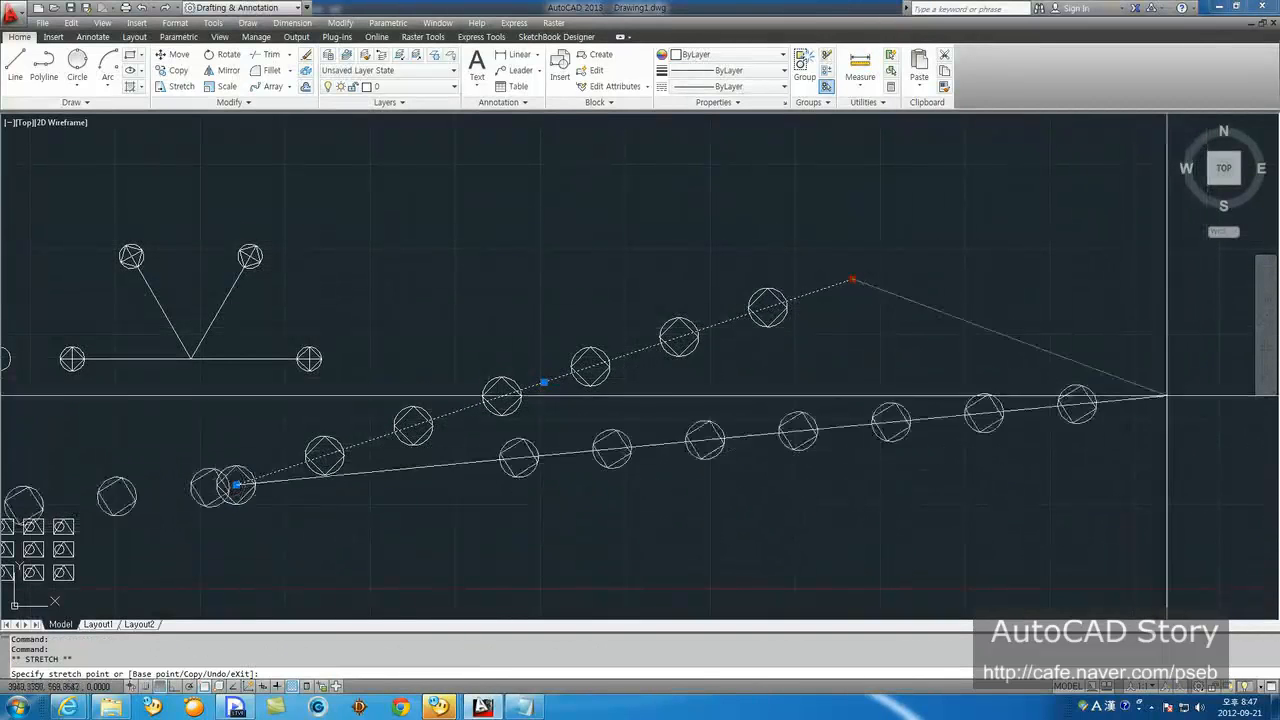
pyautogui.click(1151, 327)
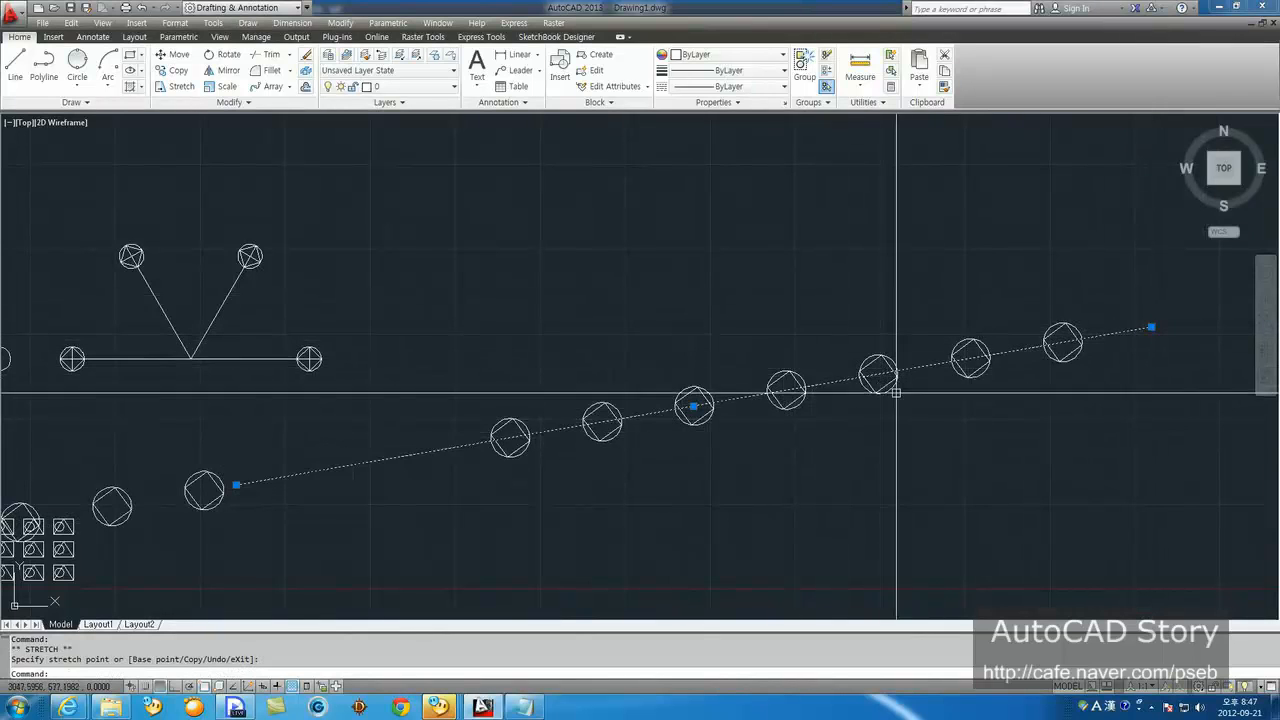
pyautogui.scroll(-4, 820, 410)
pyautogui.scroll(5, 643, 391)
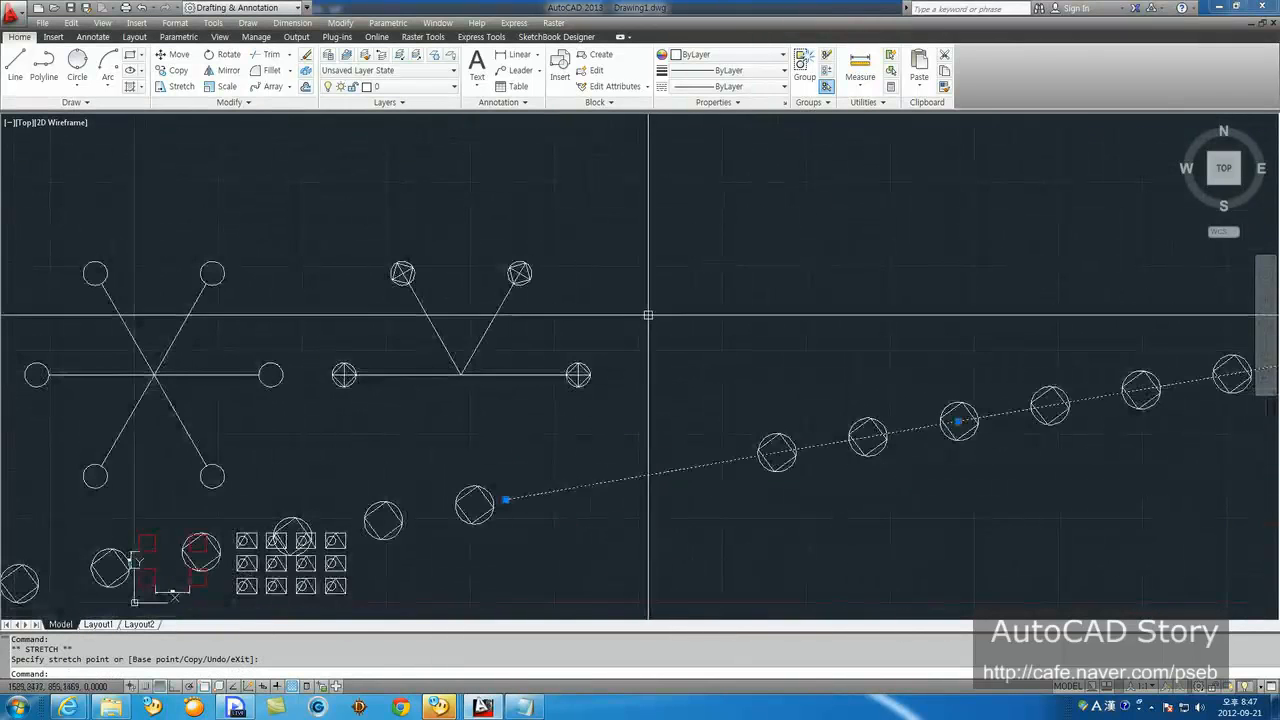
# Step: Undo the path line stretch, the item spacing changes and the creation of the path arrays
pyautogui.write('e')
pyautogui.press('Return')
pyautogui.press('Escape')
pyautogui.write('u')
pyautogui.press('Return')
pyautogui.write('u')
pyautogui.press('Return')
pyautogui.write('u')
pyautogui.press('Return')
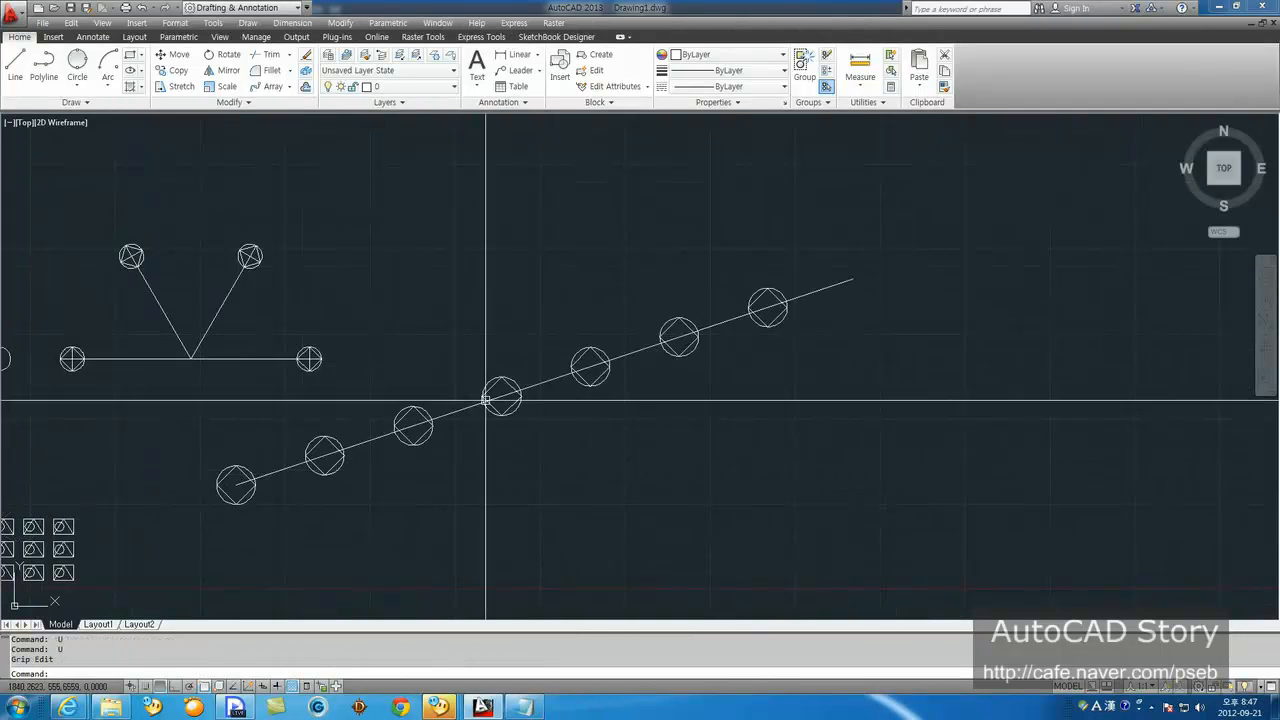
pyautogui.write('u')
pyautogui.press('Return')
pyautogui.write('u')
pyautogui.press('Return')
pyautogui.write('u')
pyautogui.press('Return')
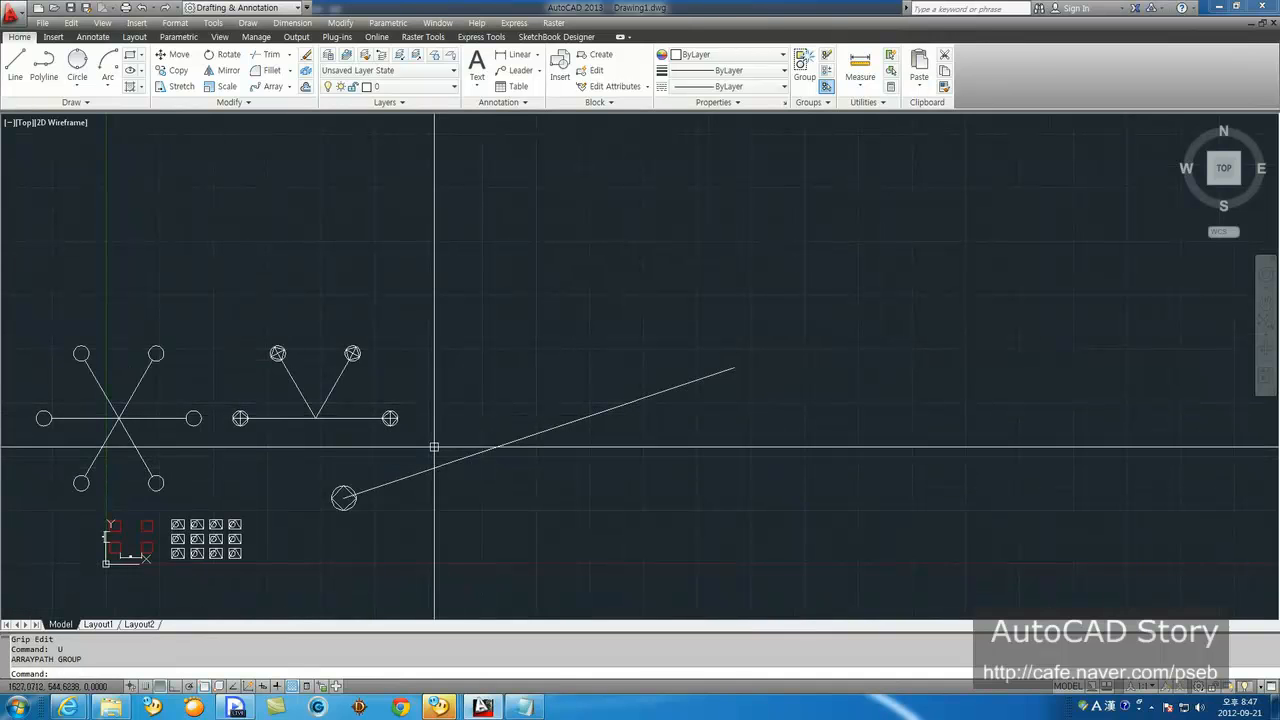
# Step: Erase the sloping line together with the circle and diamond at its lower-left end
pyautogui.click(433, 508)
pyautogui.click(294, 469)
pyautogui.press('Return')
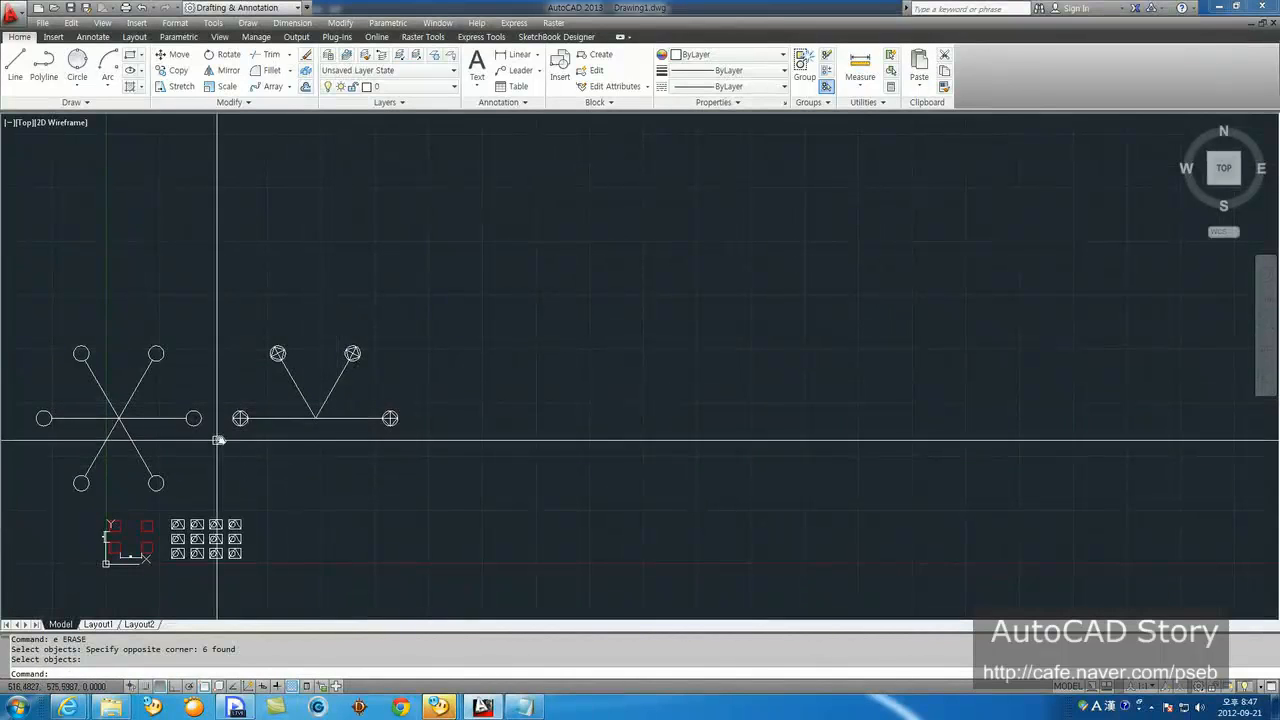
pyautogui.moveTo(177, 498); pyautogui.dragTo(311, 413, button='middle')
pyautogui.scroll(2, 266, 428)
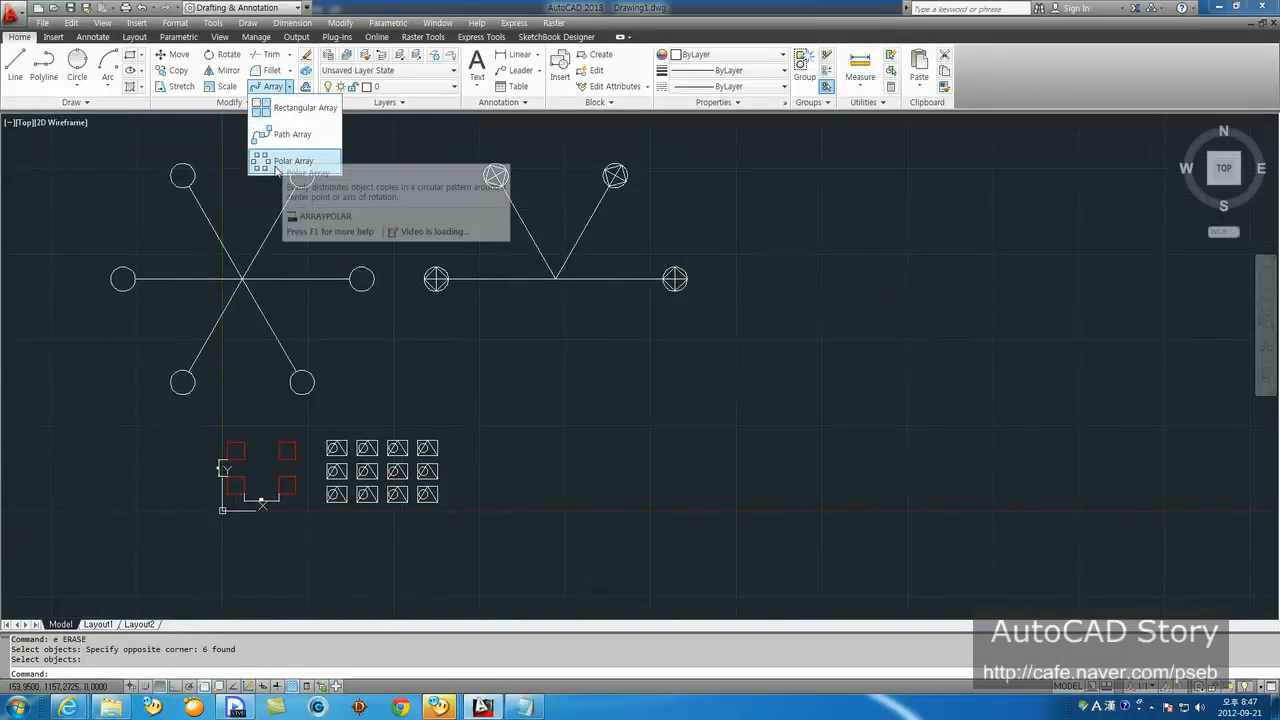
pyautogui.click(283, 162)
pyautogui.press('Escape')
pyautogui.press('Escape')
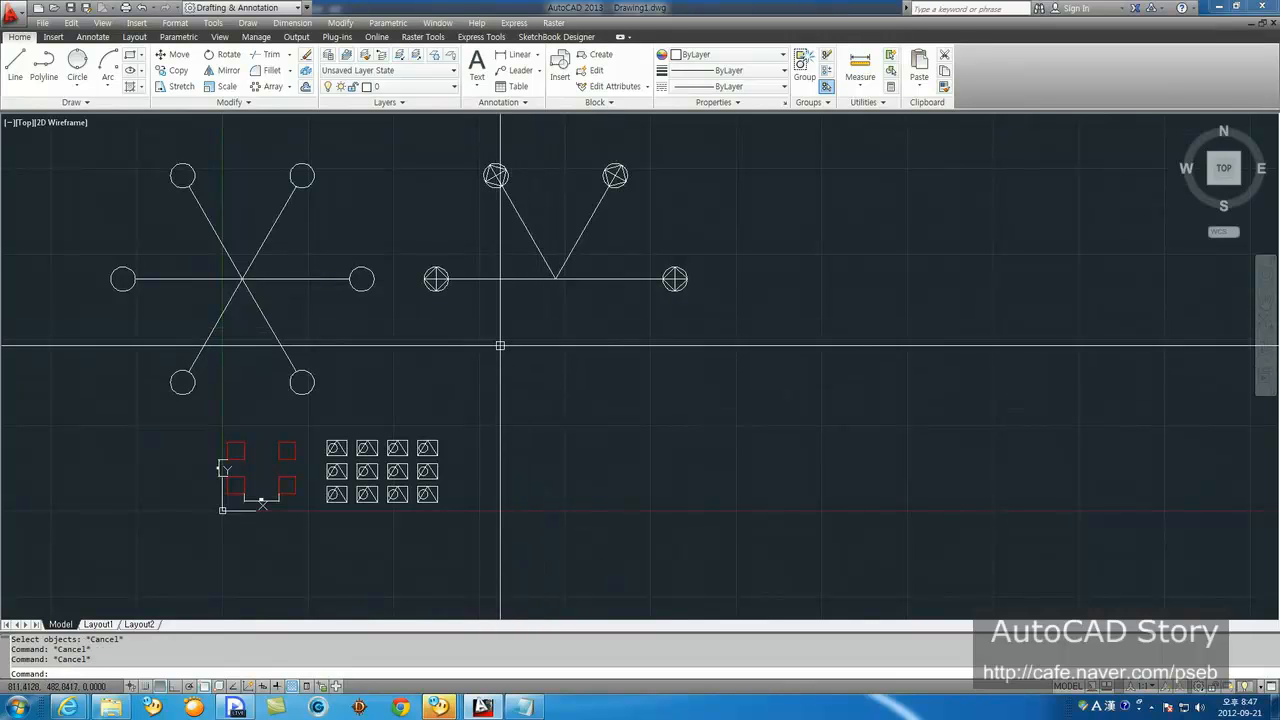
# Step: Erase all remaining arrays and objects from the drawing, leaving it empty
pyautogui.press('Return')
pyautogui.click(243, 171)
pyautogui.press('Return')
pyautogui.press('Return')
pyautogui.click(339, 493)
pyautogui.click(105, 161)
pyautogui.press('Return')
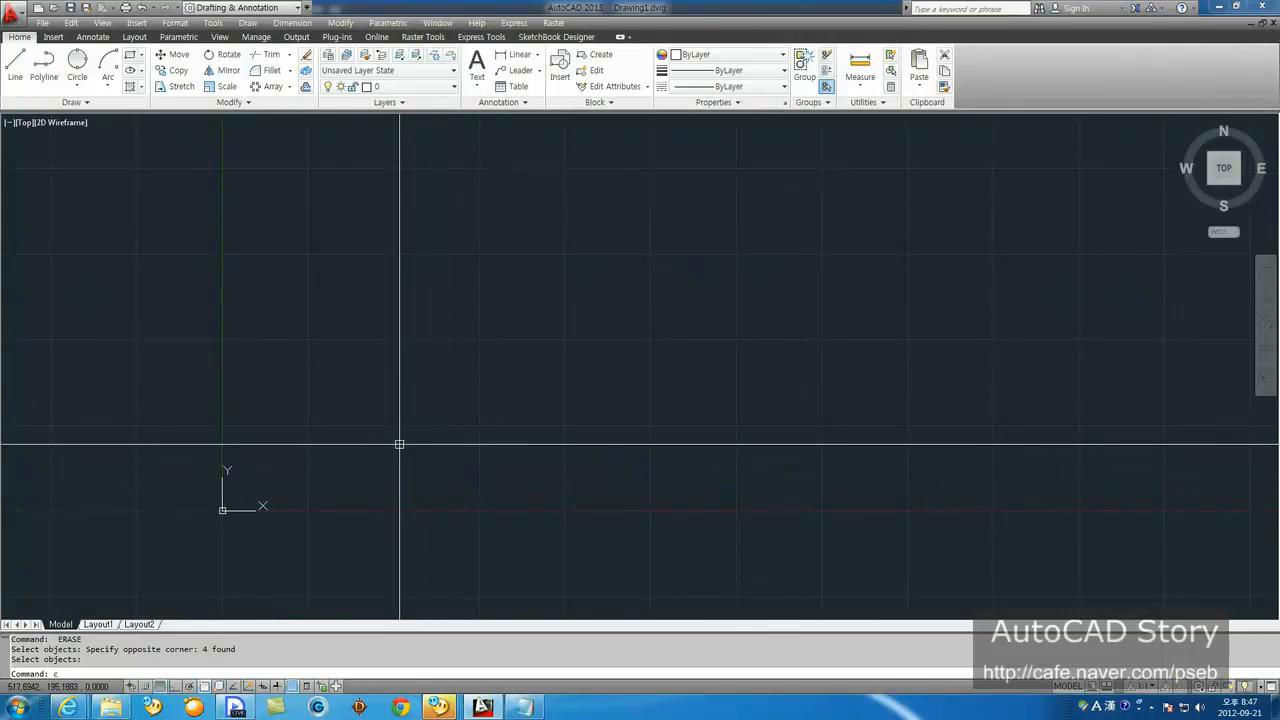
# Step: Draw a circle with a radius of about 98 and, with ortho on, a horizontal line extending right from its right quadrant
pyautogui.write('c')
pyautogui.press('Return')
pyautogui.click(374, 368)
pyautogui.write('l')
pyautogui.press('Return')
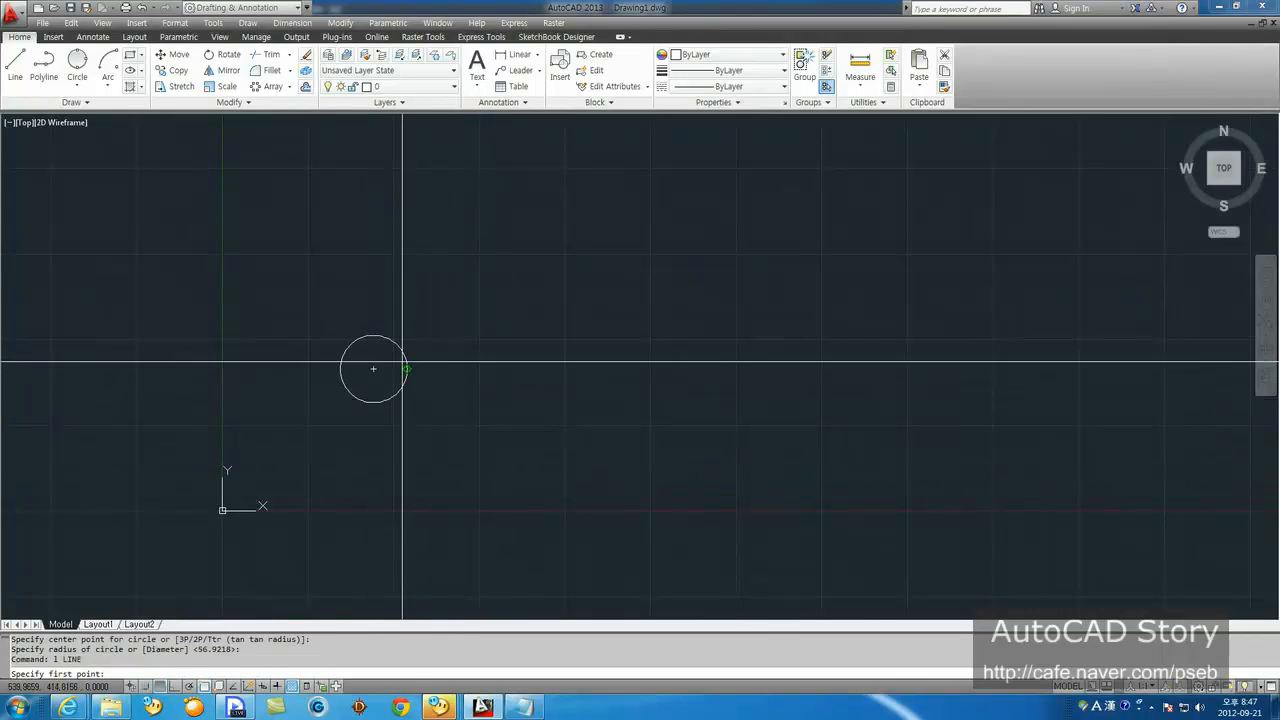
pyautogui.press('F8')
pyautogui.click(682, 369)
pyautogui.press('Return')
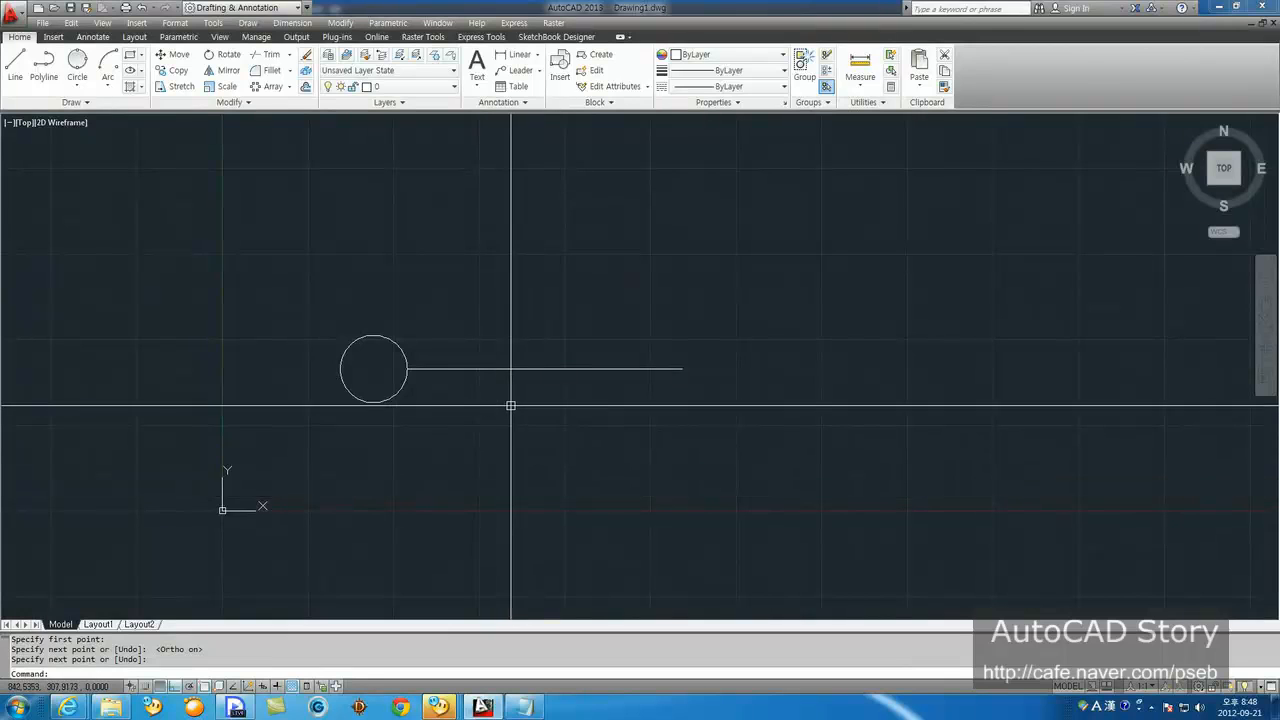
# Step: Polar-array the circle and line around the line's right end, with 6 items filling 360 degrees
pyautogui.moveTo(546, 409); pyautogui.dragTo(441, 381, button='middle')
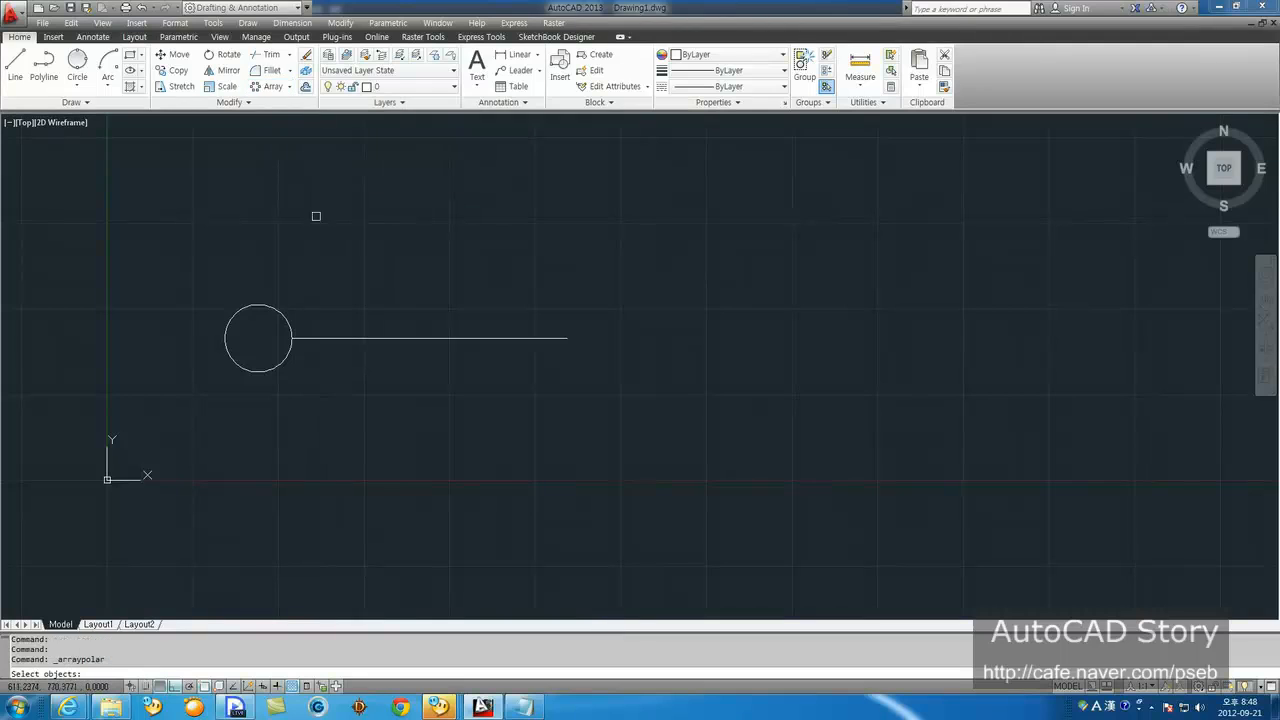
pyautogui.click(325, 271)
pyautogui.click(188, 428)
pyautogui.press('Return')
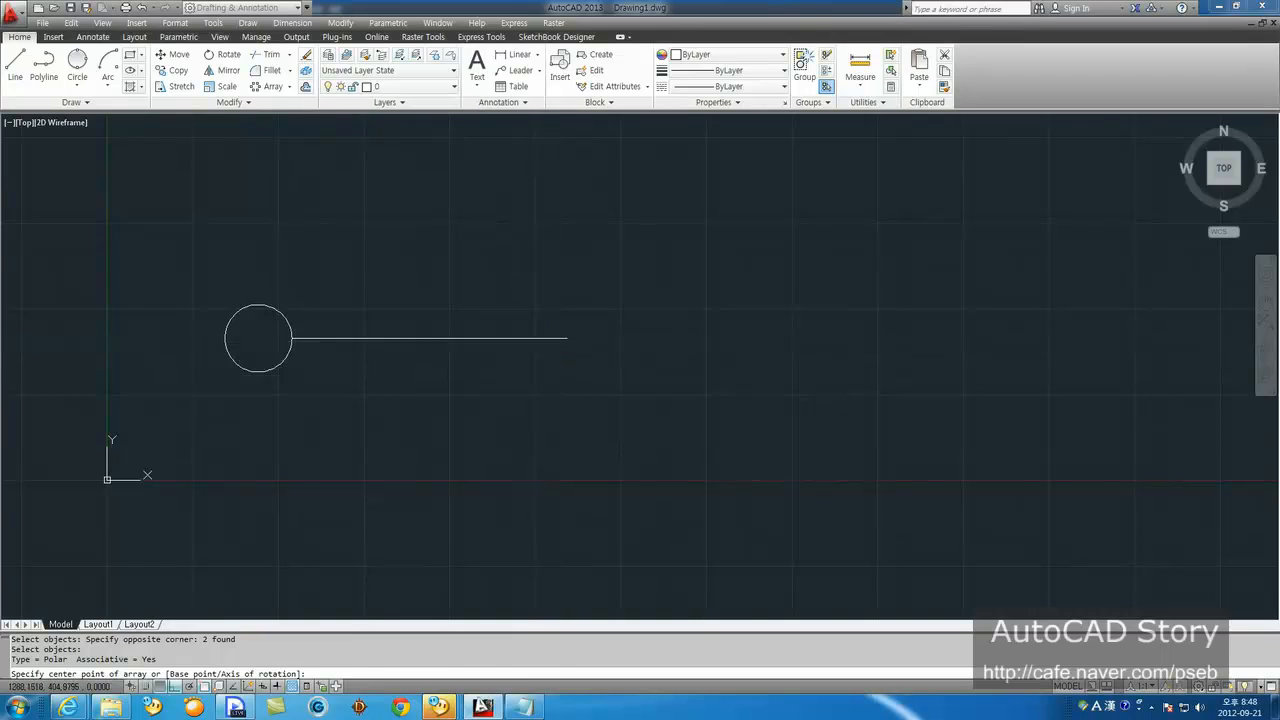
pyautogui.click(566, 338)
pyautogui.scroll(-4, 403, 497)
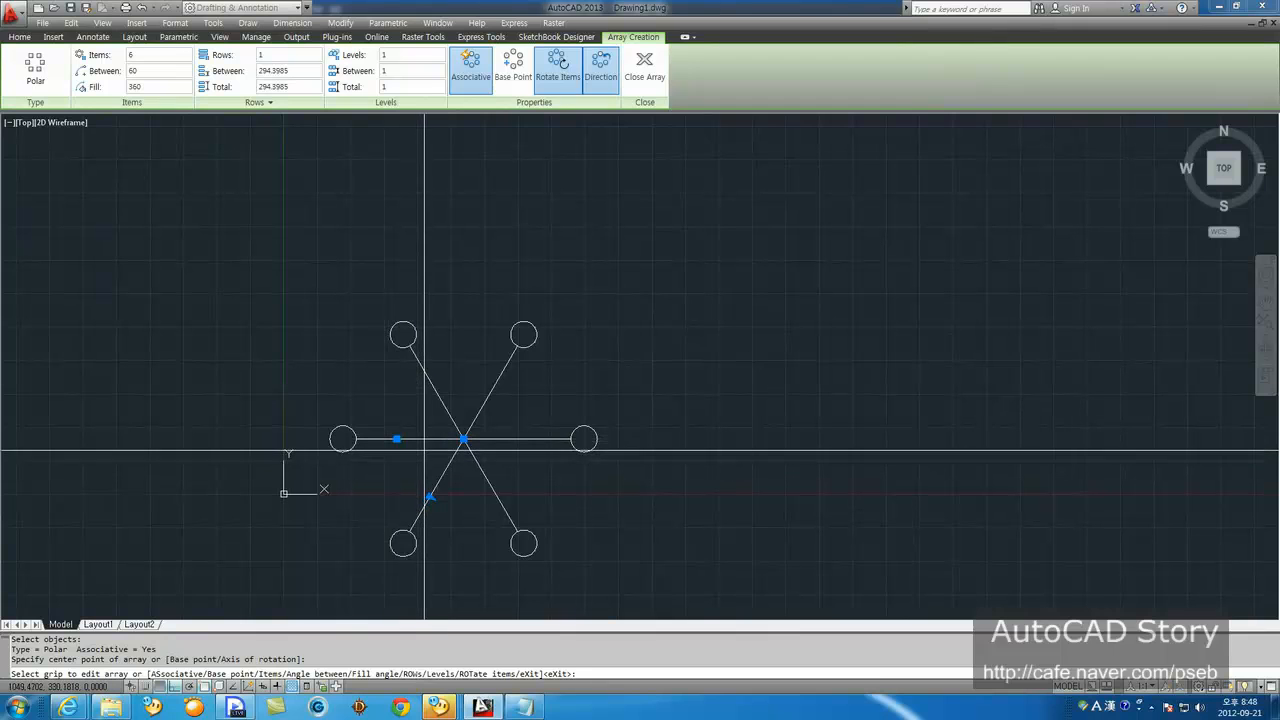
pyautogui.press('Return')
# Step: Draw a circle with a radius of about 98 to the right of the polar array, roughly level with its centre
pyautogui.moveTo(424, 446); pyautogui.dragTo(425, 344, button='middle')
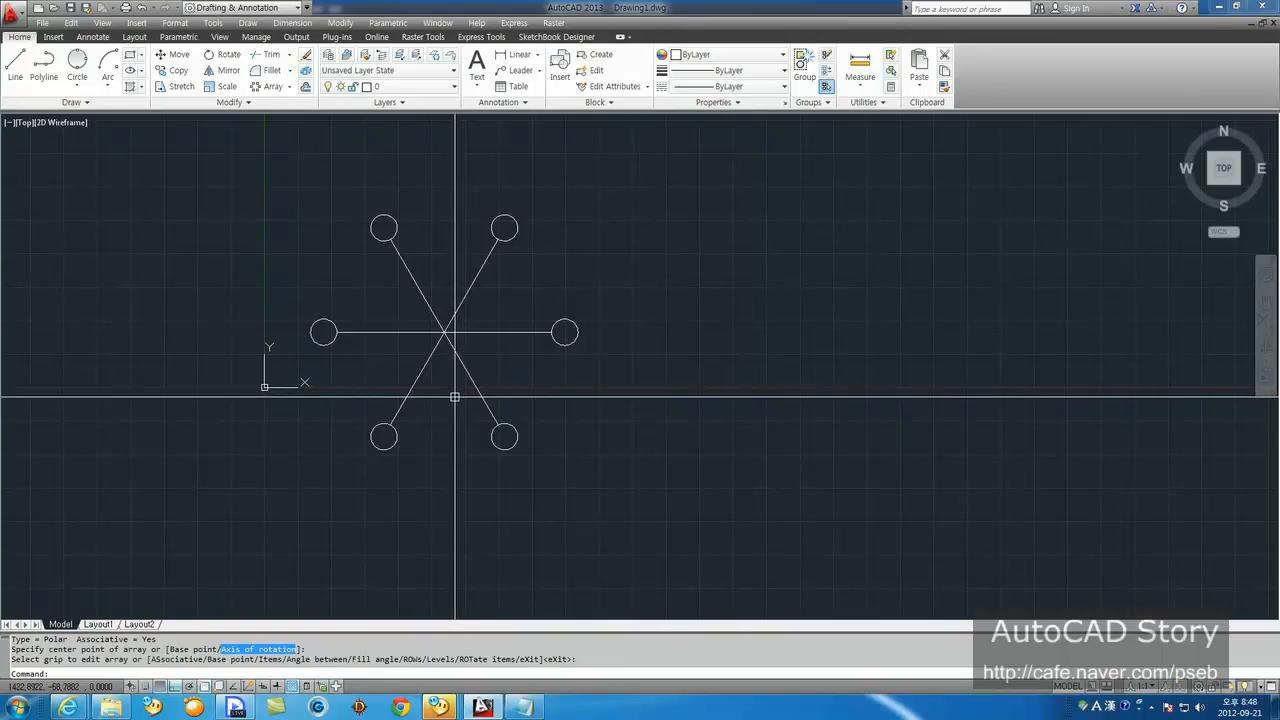
pyautogui.write('c')
pyautogui.press('Return')
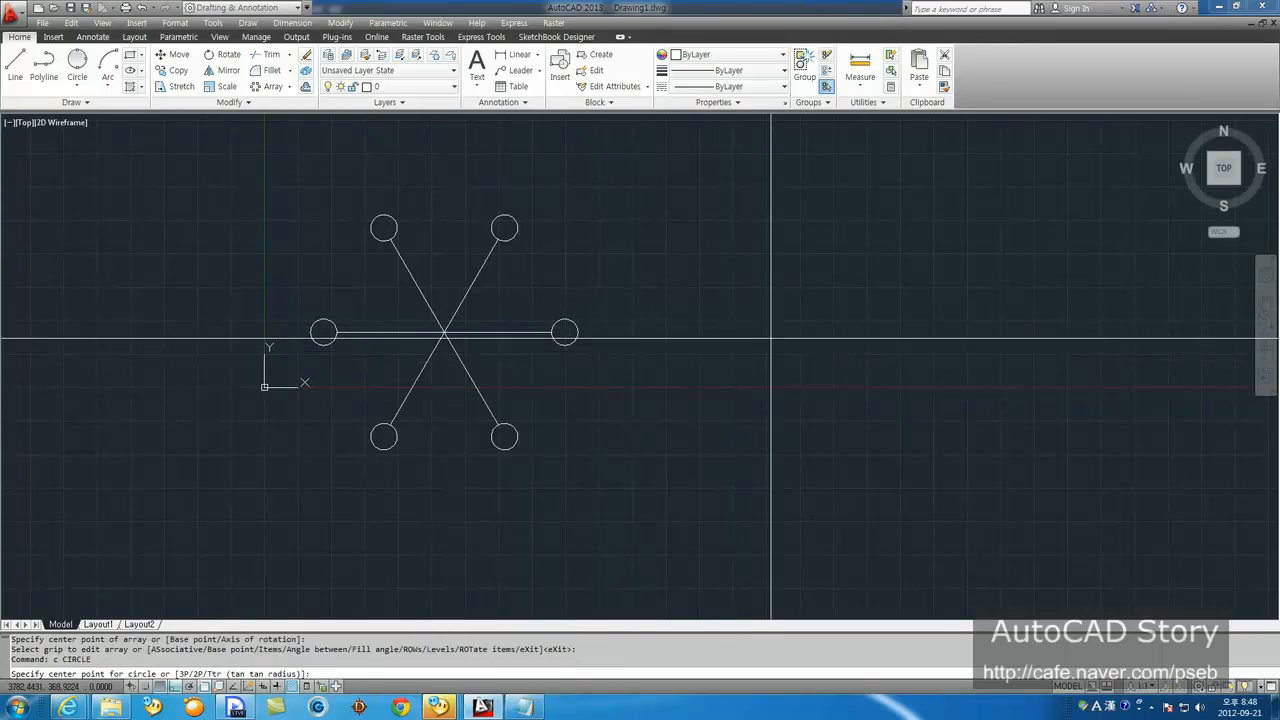
pyautogui.click(734, 336)
# Step: Extrude the separate circle into a short cylinder and orbit to a tilted 3D view
pyautogui.write('ex')
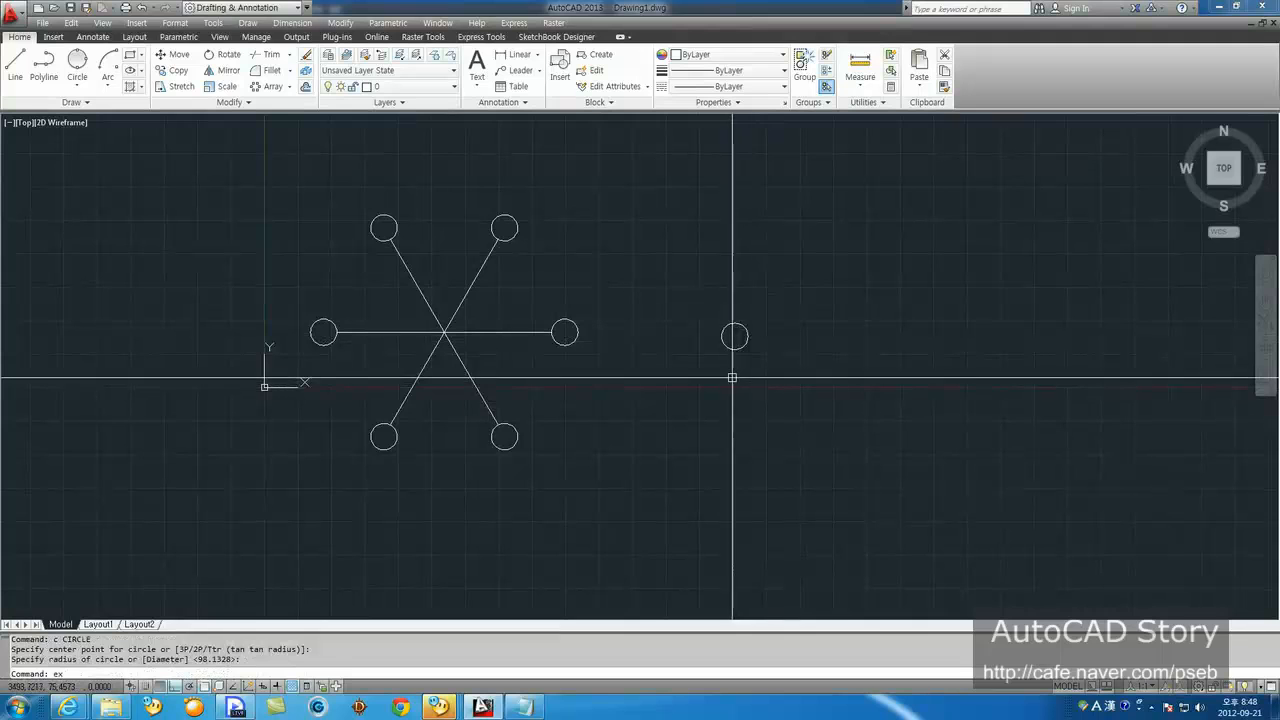
pyautogui.write('t')
pyautogui.press('Return')
pyautogui.click(766, 374)
pyautogui.scroll(6, 711, 351)
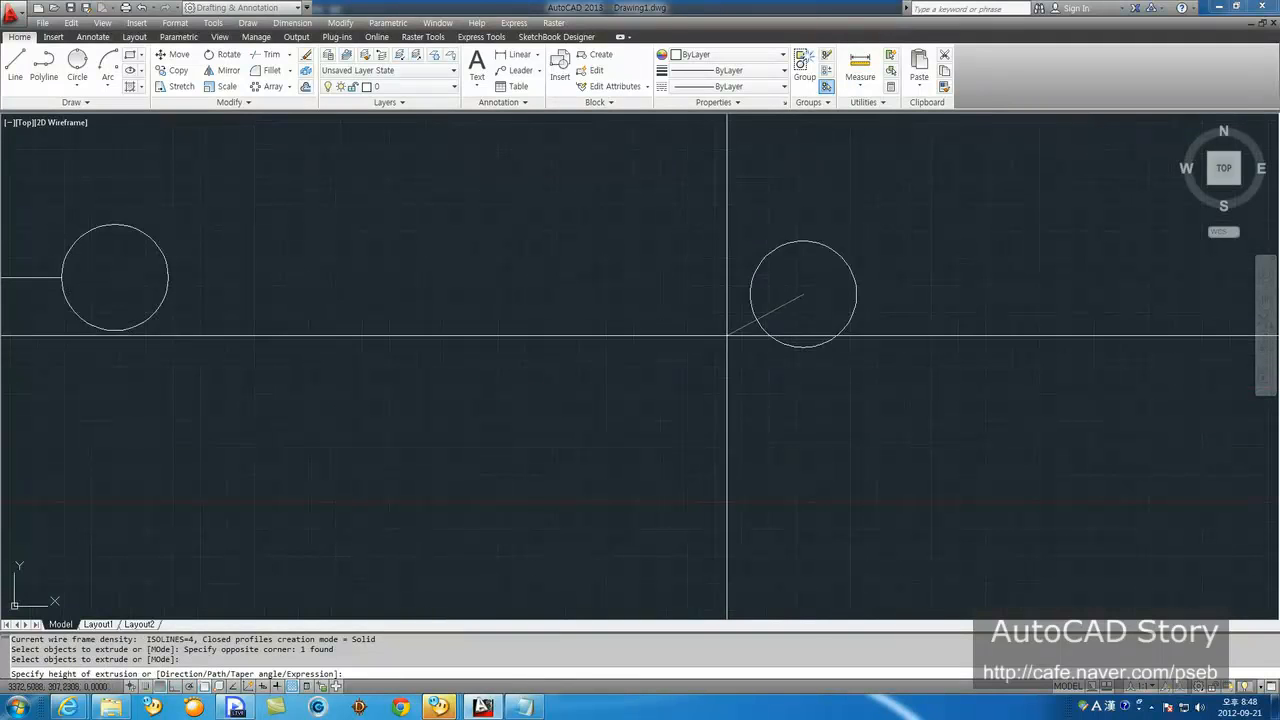
pyautogui.click(736, 330)
pyautogui.keyDown('shift'); pyautogui.moveTo(660, 401); pyautogui.dragTo(620, 300, button='middle'); pyautogui.keyUp('shift')
pyautogui.scroll(-6, 613, 326)
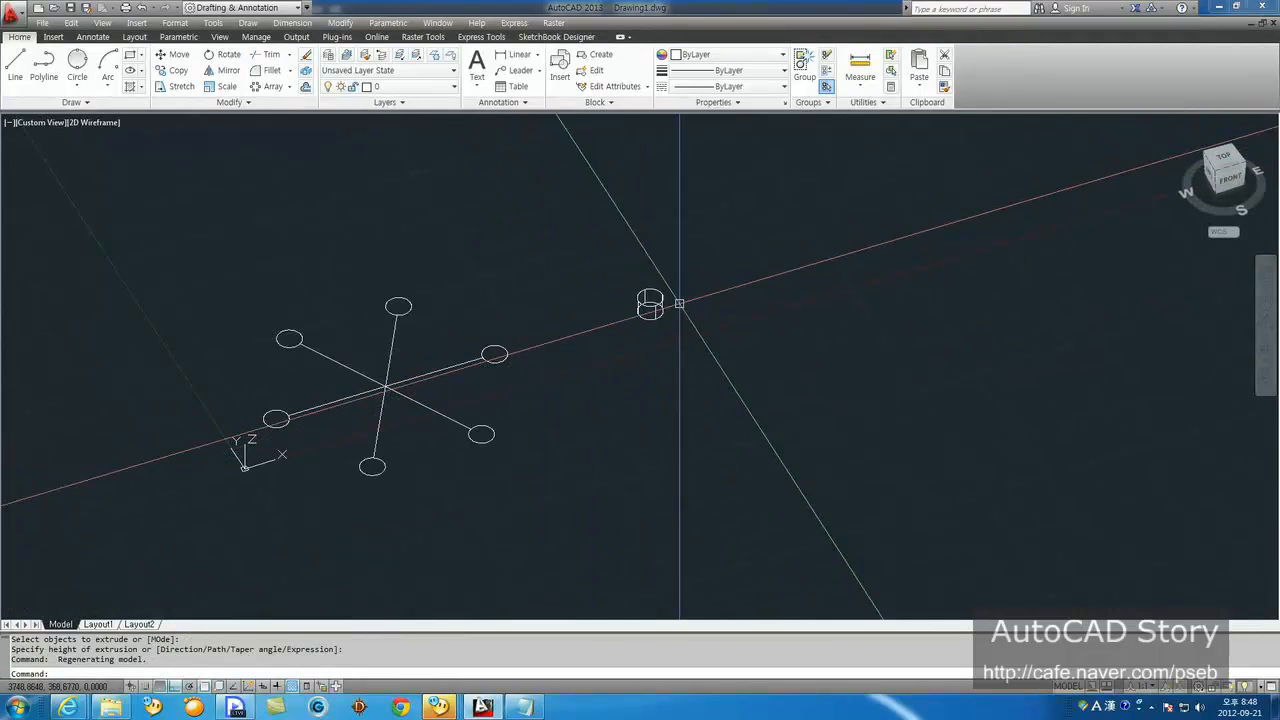
# Step: Draw a vertical line upward from the centre of the cylinder's top face
pyautogui.scroll(2, 683, 345)
pyautogui.write('l')
pyautogui.press('Return')
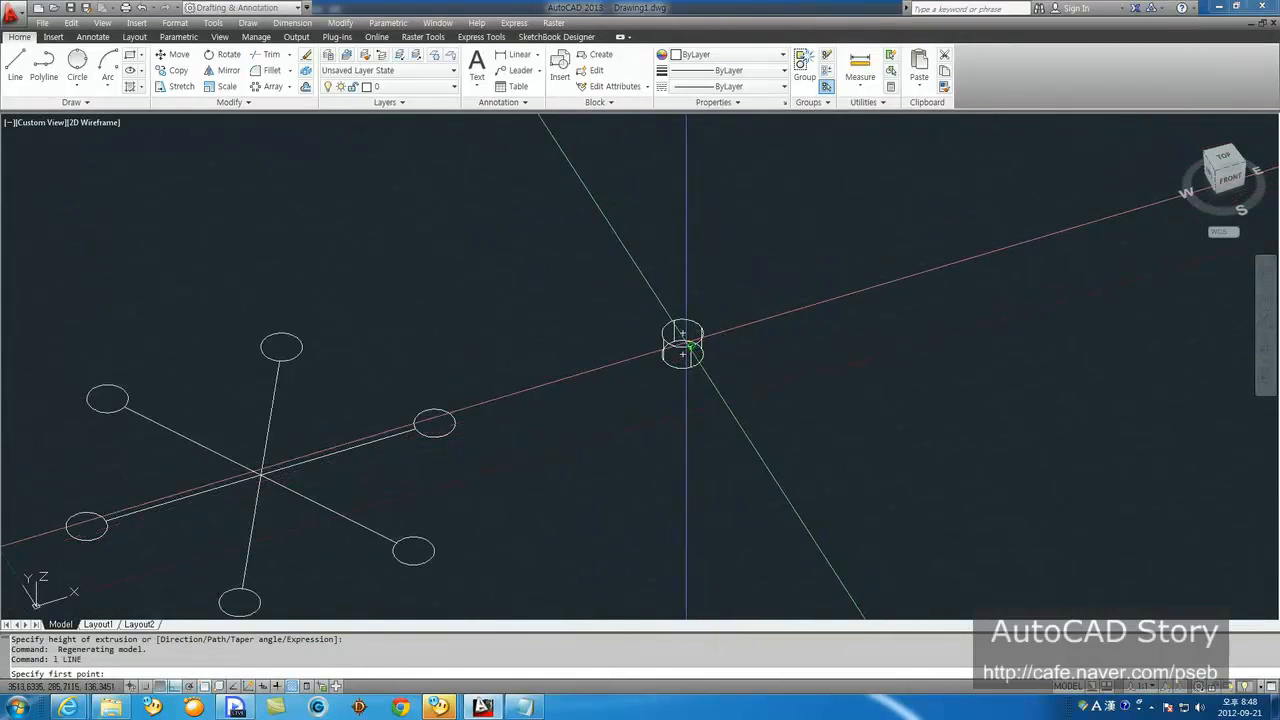
pyautogui.click(683, 333)
pyautogui.click(683, 172)
pyautogui.press('Return')
pyautogui.keyDown('shift'); pyautogui.moveTo(593, 391); pyautogui.dragTo(612, 369, button='middle'); pyautogui.keyUp('shift')
pyautogui.press('Escape')
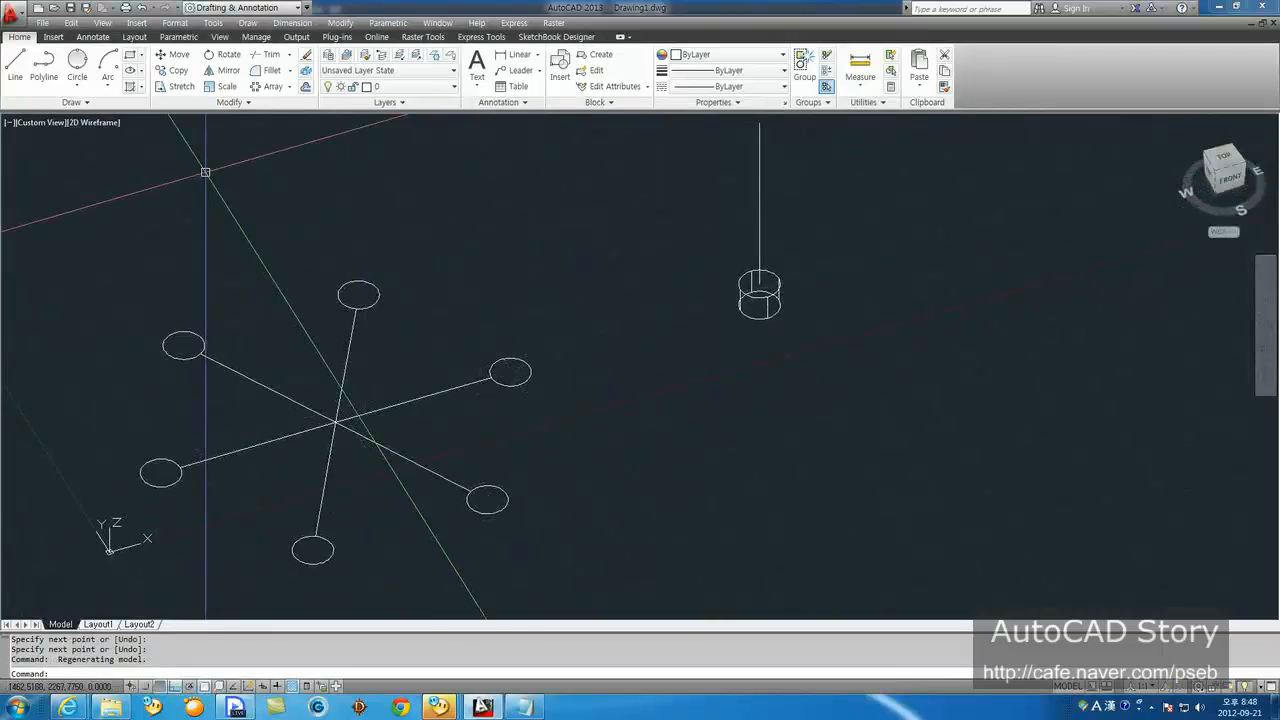
# Step: Try to polar-array the cylinder and its vertical line around a single picked centre point, and undo that array
pyautogui.moveTo(805, 335); pyautogui.dragTo(662, 225)
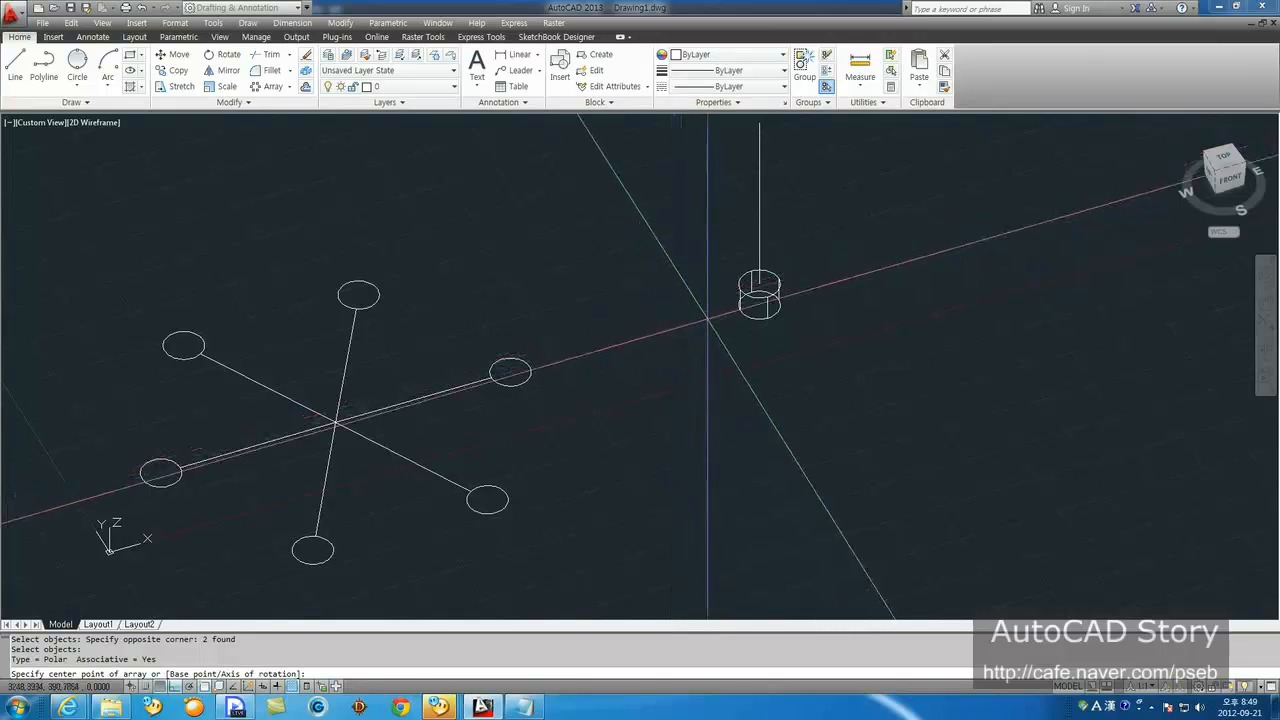
pyautogui.click(645, 326)
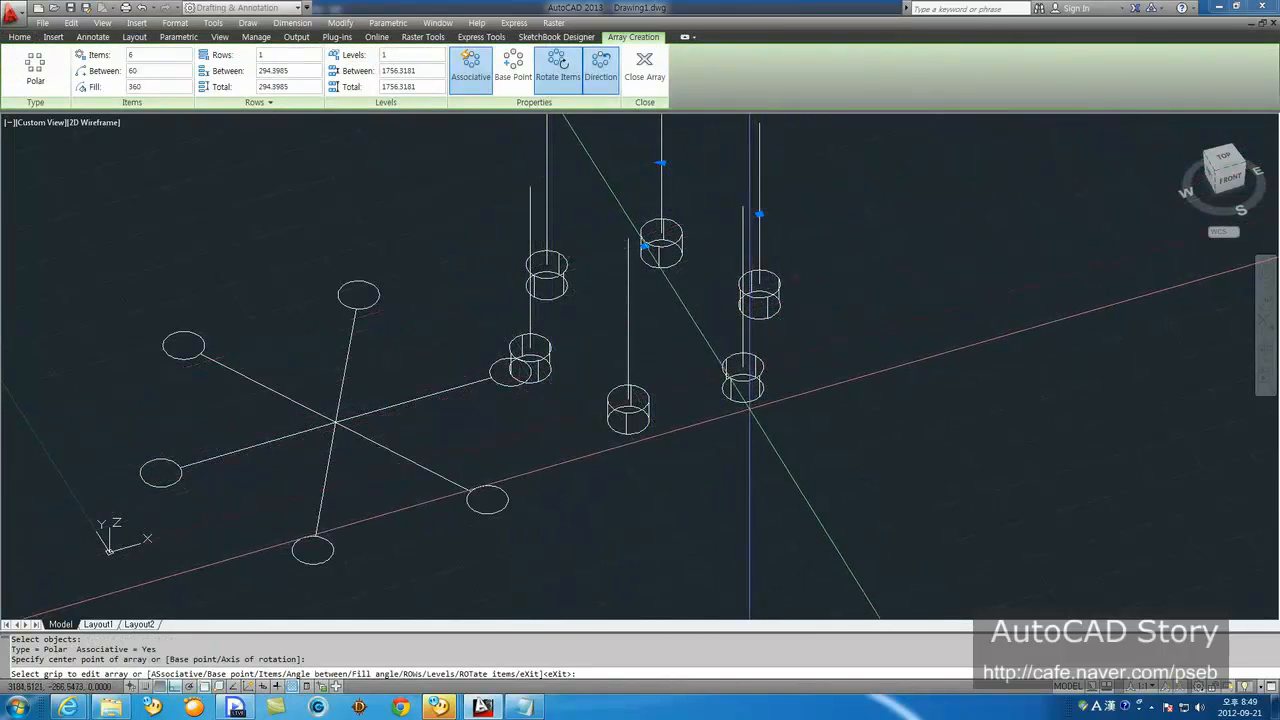
pyautogui.press('Escape')
pyautogui.press('Escape')
pyautogui.write('u')
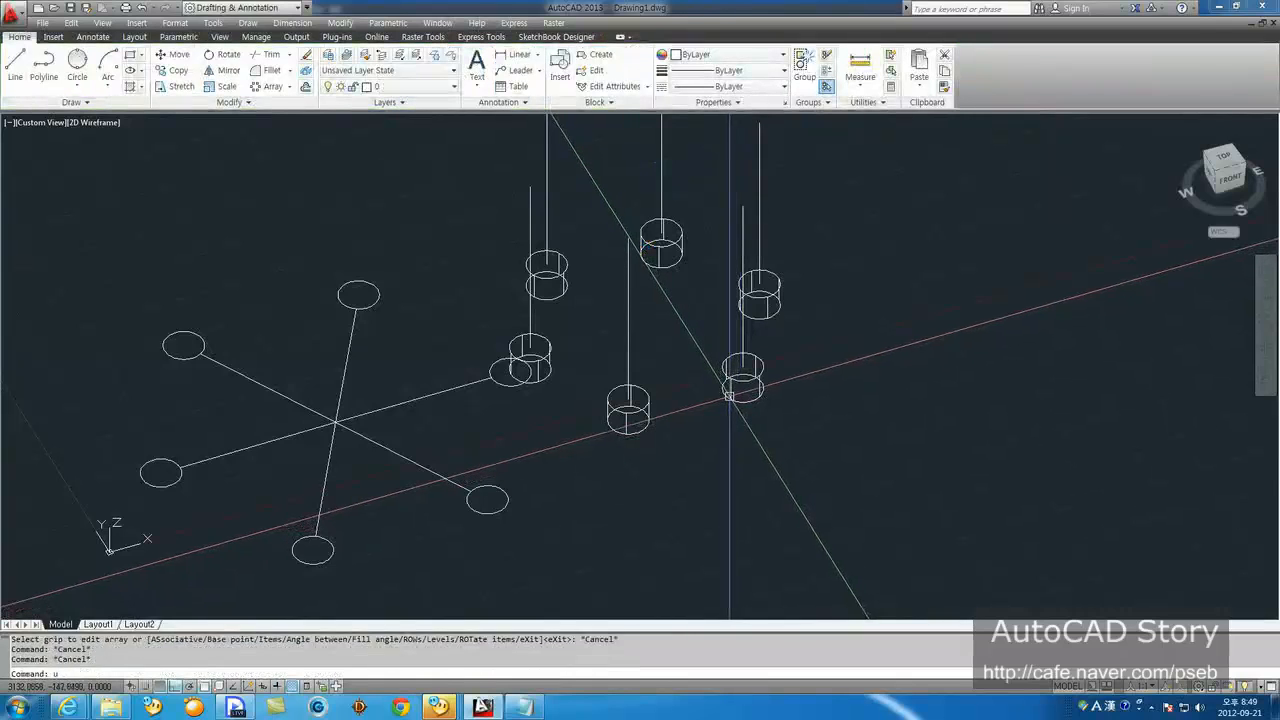
pyautogui.press('Return')
# Step: Polar-array the cylinder and its line with 6 items over 360 degrees, using a horizontal rotation axis along X through the line's top end
pyautogui.keyDown('shift'); pyautogui.moveTo(757, 286); pyautogui.dragTo(672, 388, button='middle'); pyautogui.keyUp('shift')
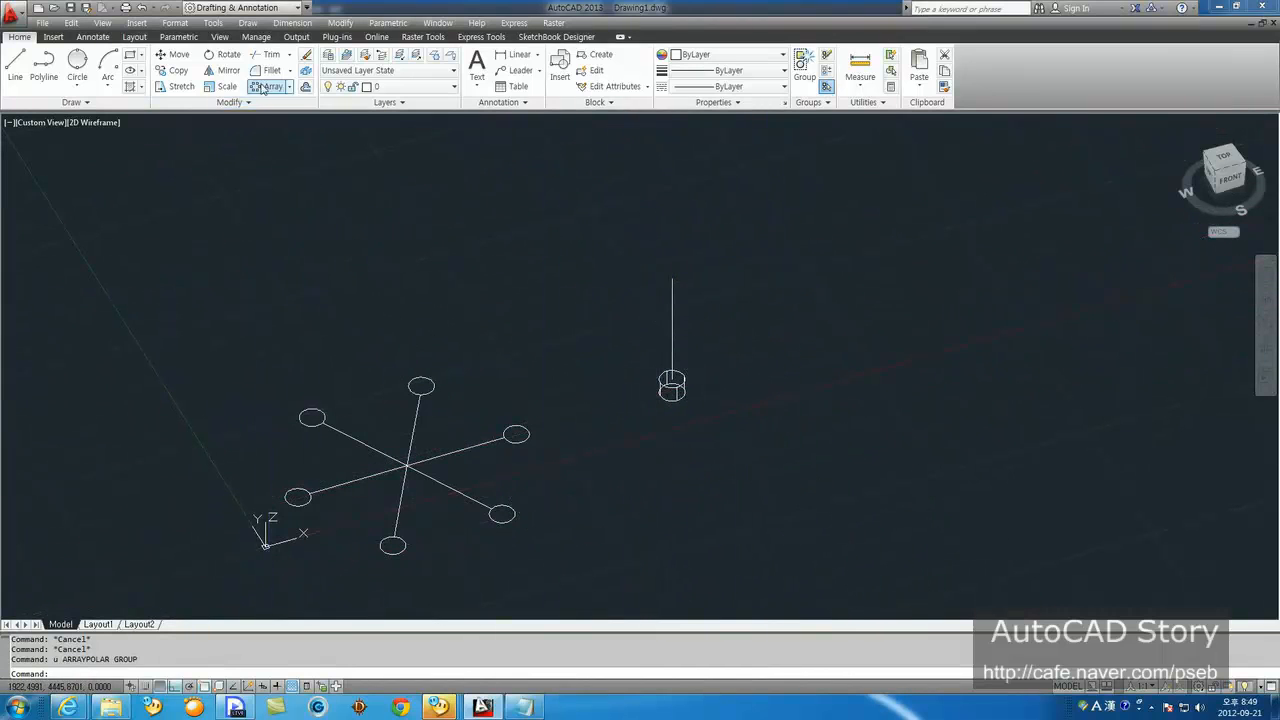
pyautogui.press('Return')
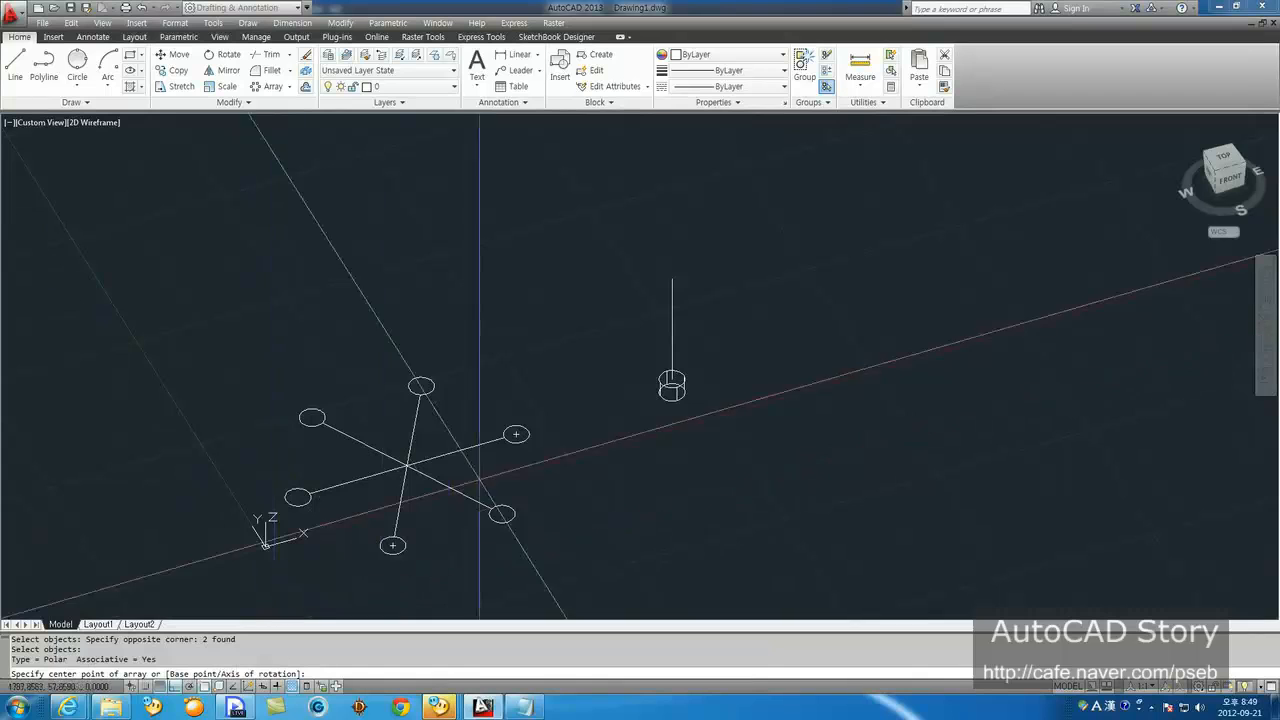
pyautogui.write('a')
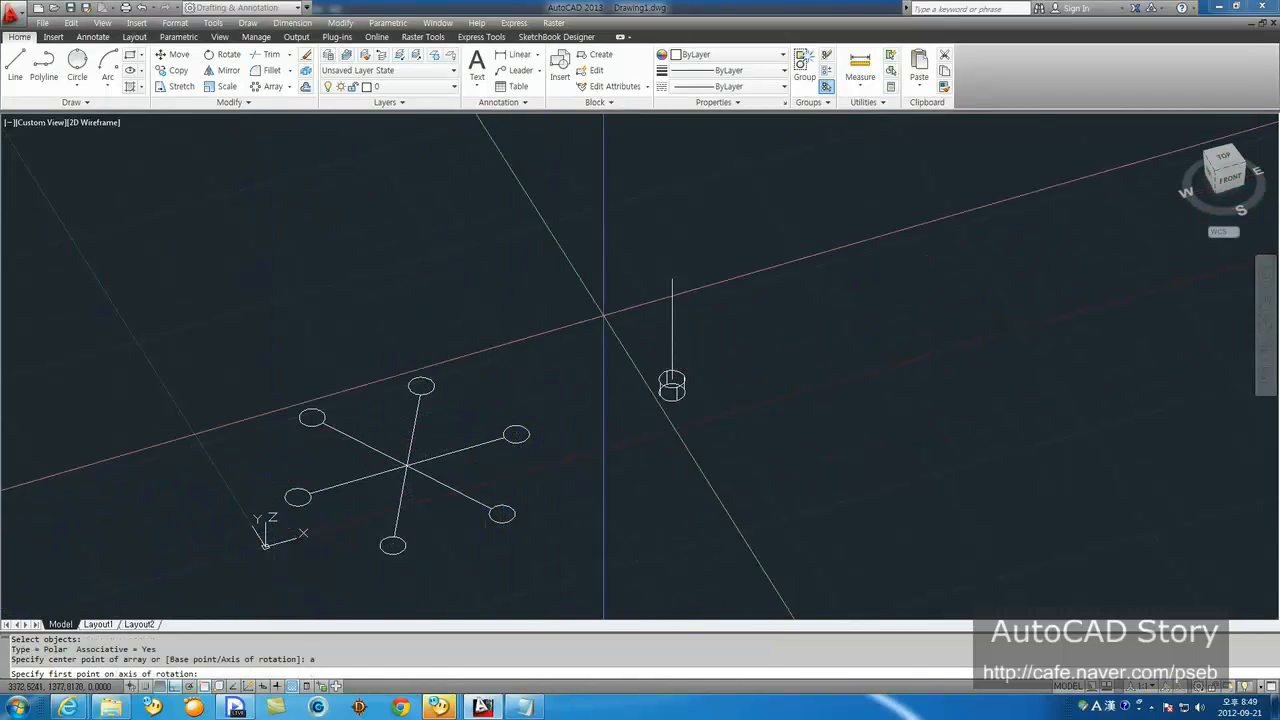
pyautogui.click(672, 280)
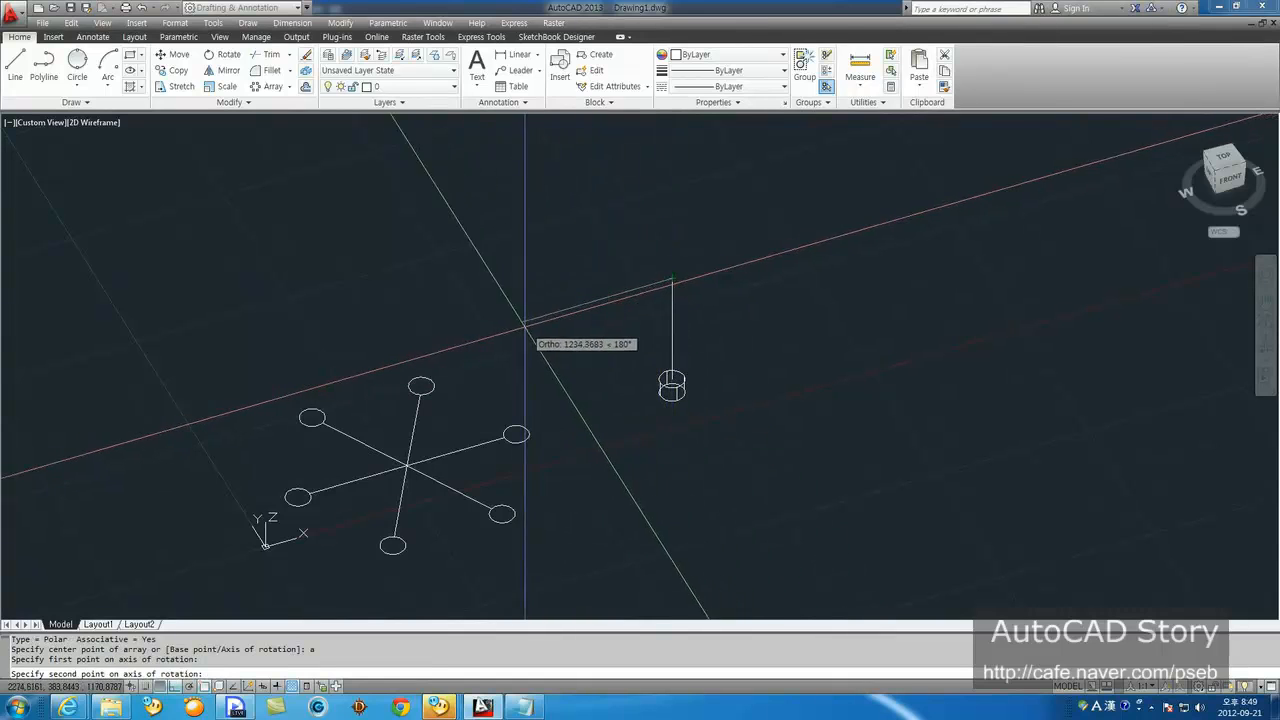
pyautogui.click(545, 333)
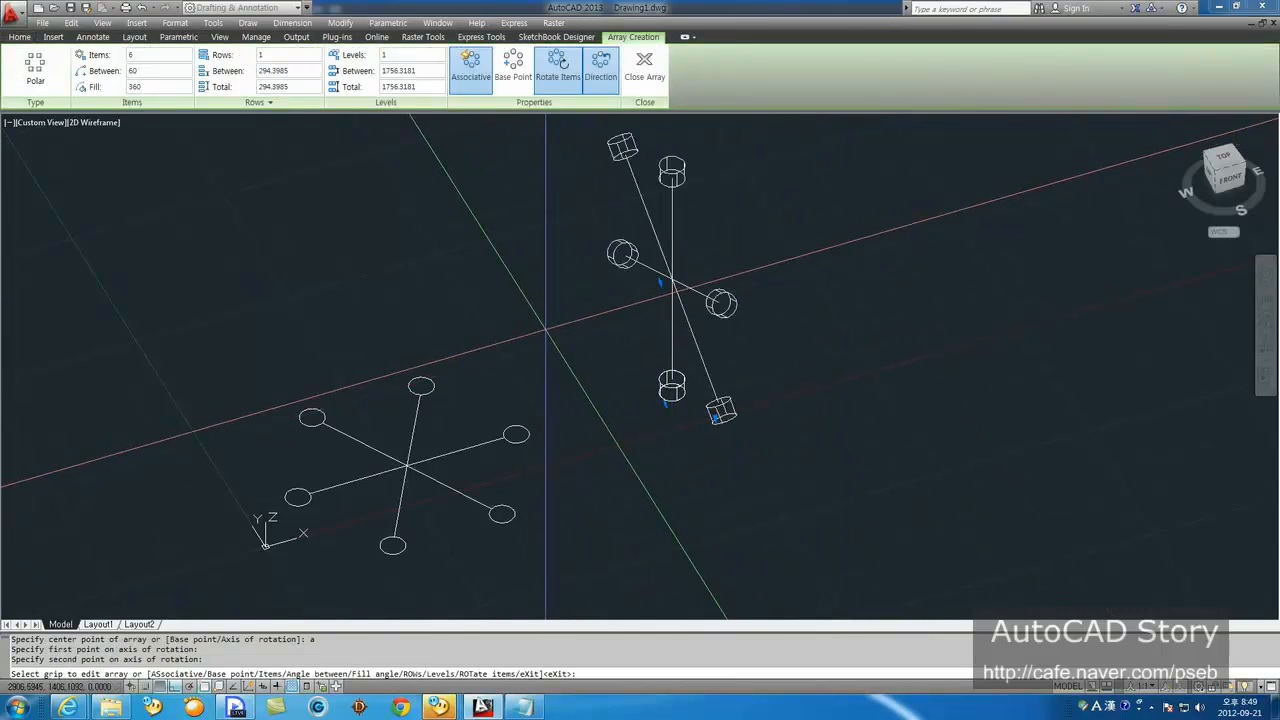
pyautogui.keyDown('shift'); pyautogui.moveTo(734, 317); pyautogui.dragTo(574, 323, button='middle'); pyautogui.keyUp('shift')
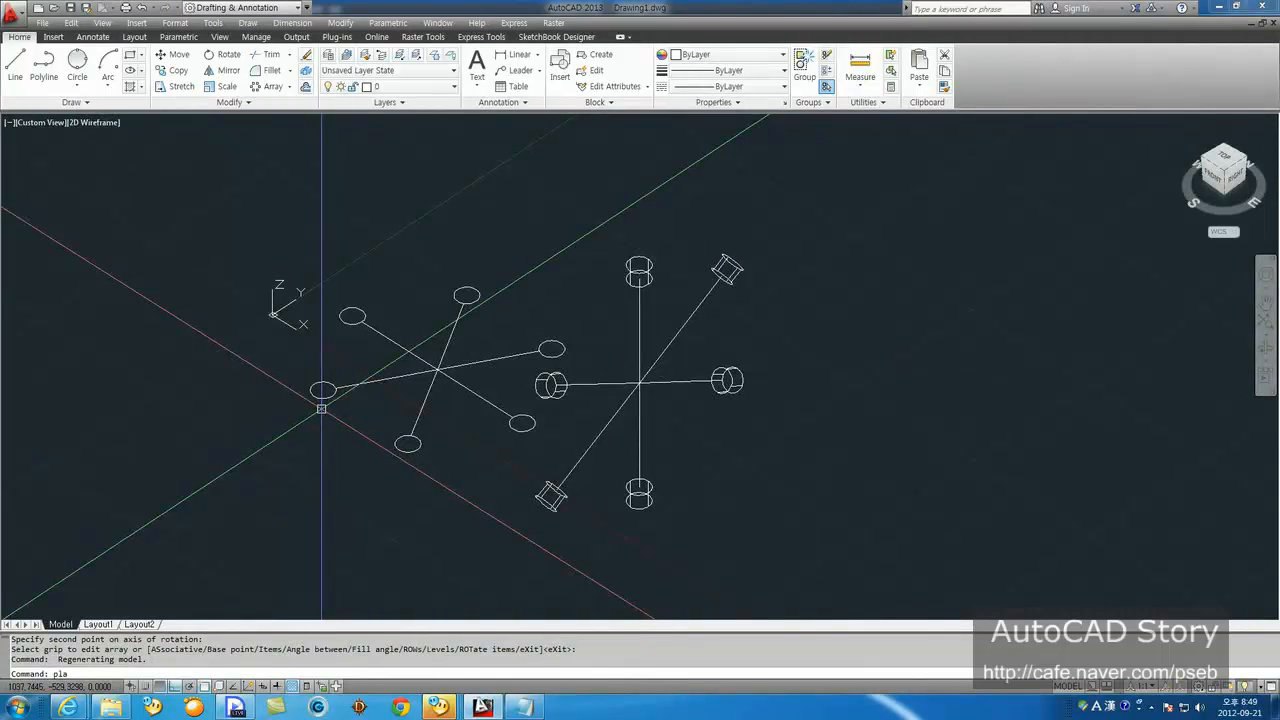
# Step: Return to the plan view of the current UCS and erase all objects
pyautogui.press('Return')
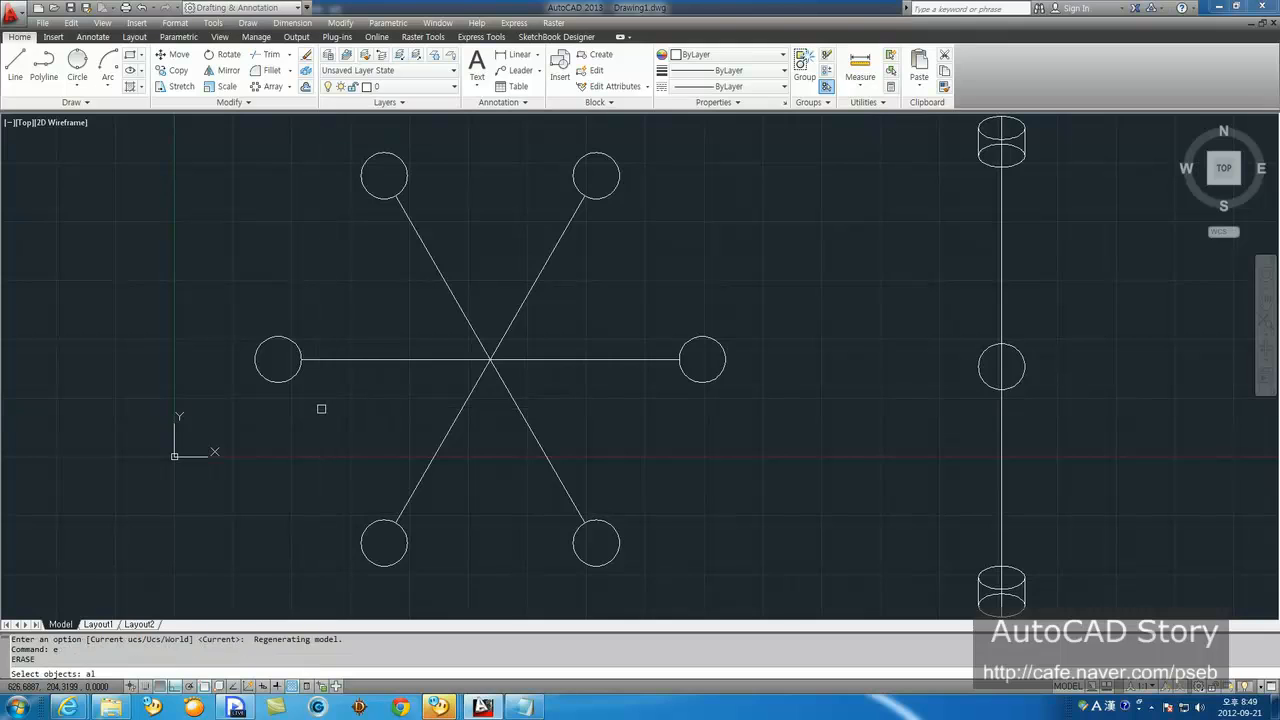
pyautogui.press('Return')
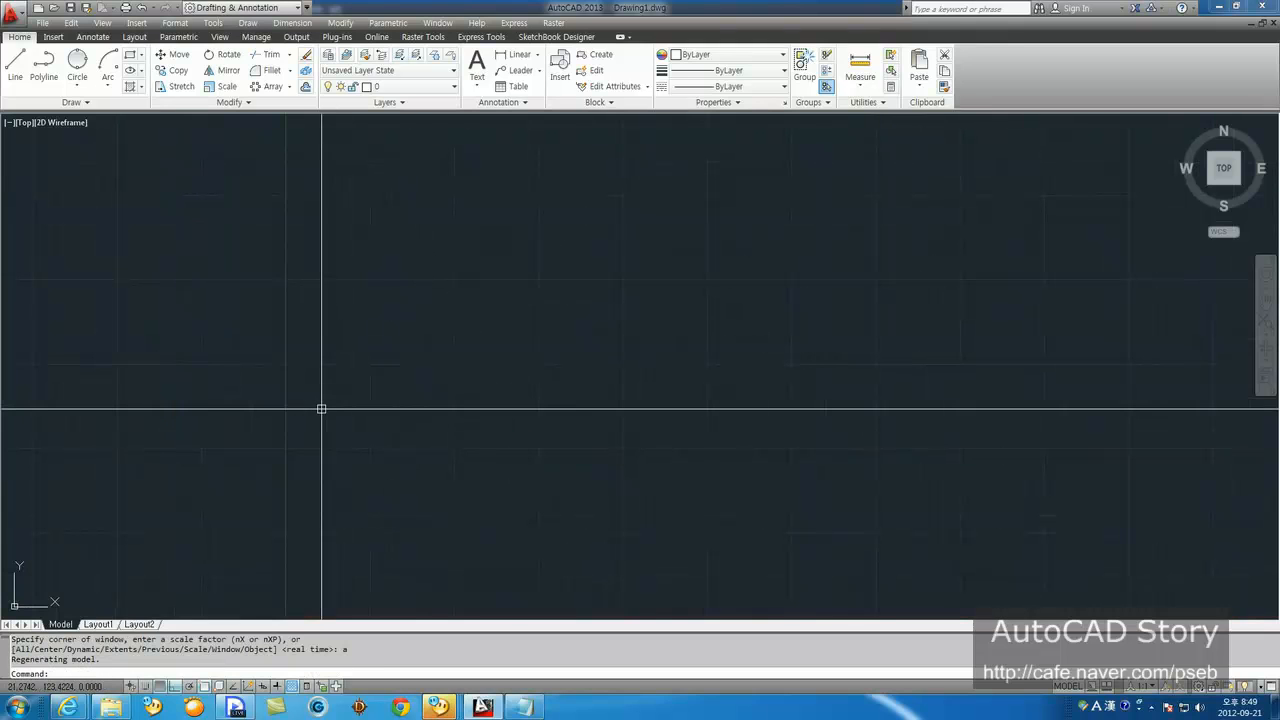
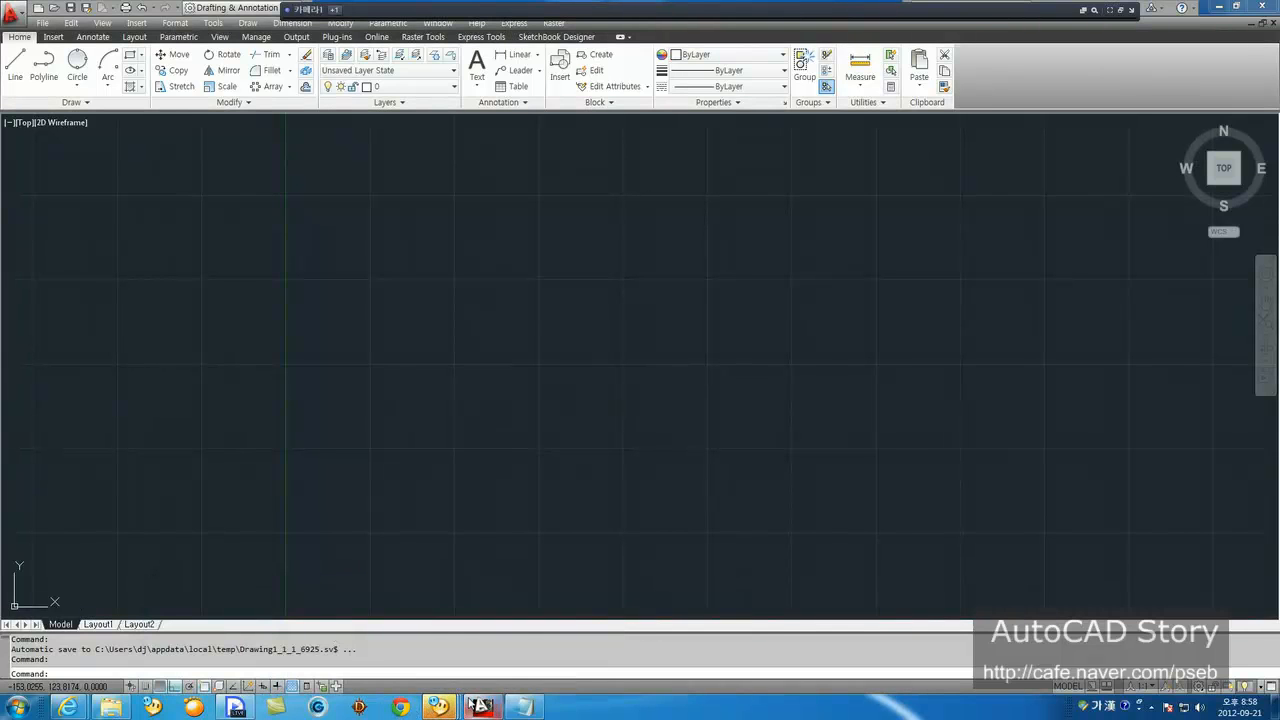
pyautogui.moveTo(440, 707)
pyautogui.moveTo(439, 707)
pyautogui.click(254, 296)
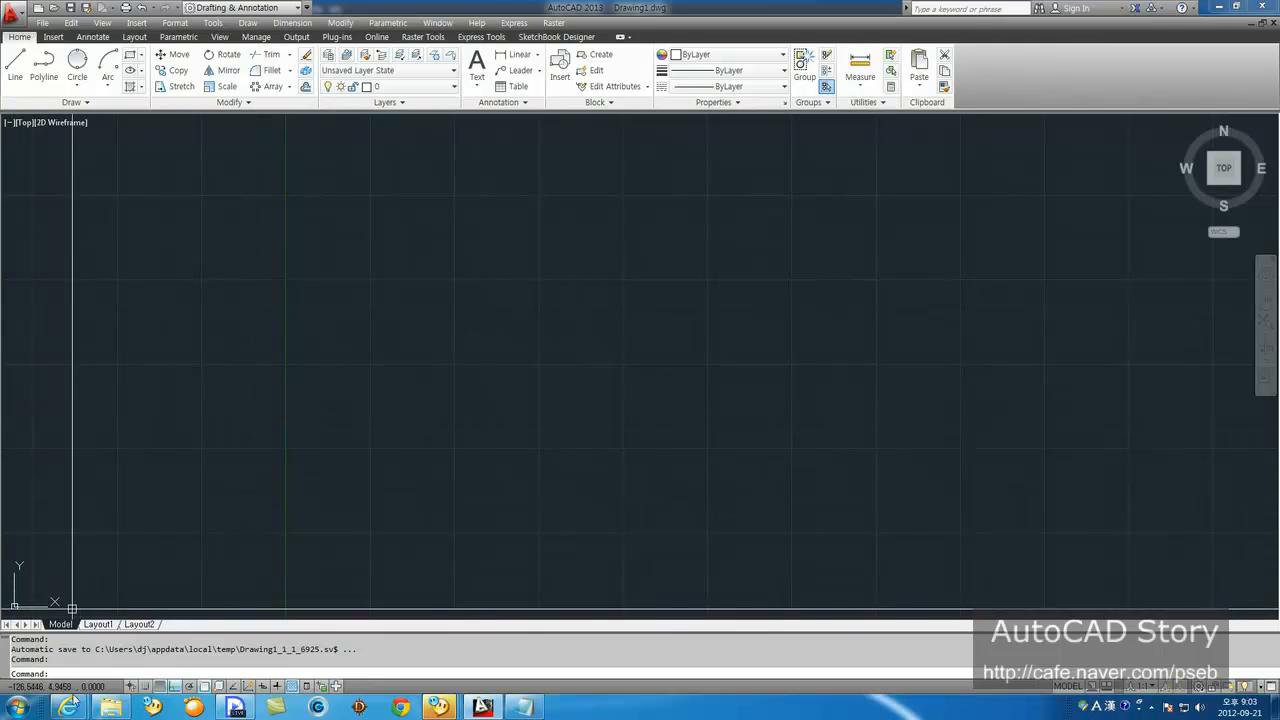
# Step: Bring up the AutoCAD 2D lesson list in the browser, and switch to the Notepad command notes with their window moved up
pyautogui.moveTo(67, 707)
pyautogui.click(211, 636)
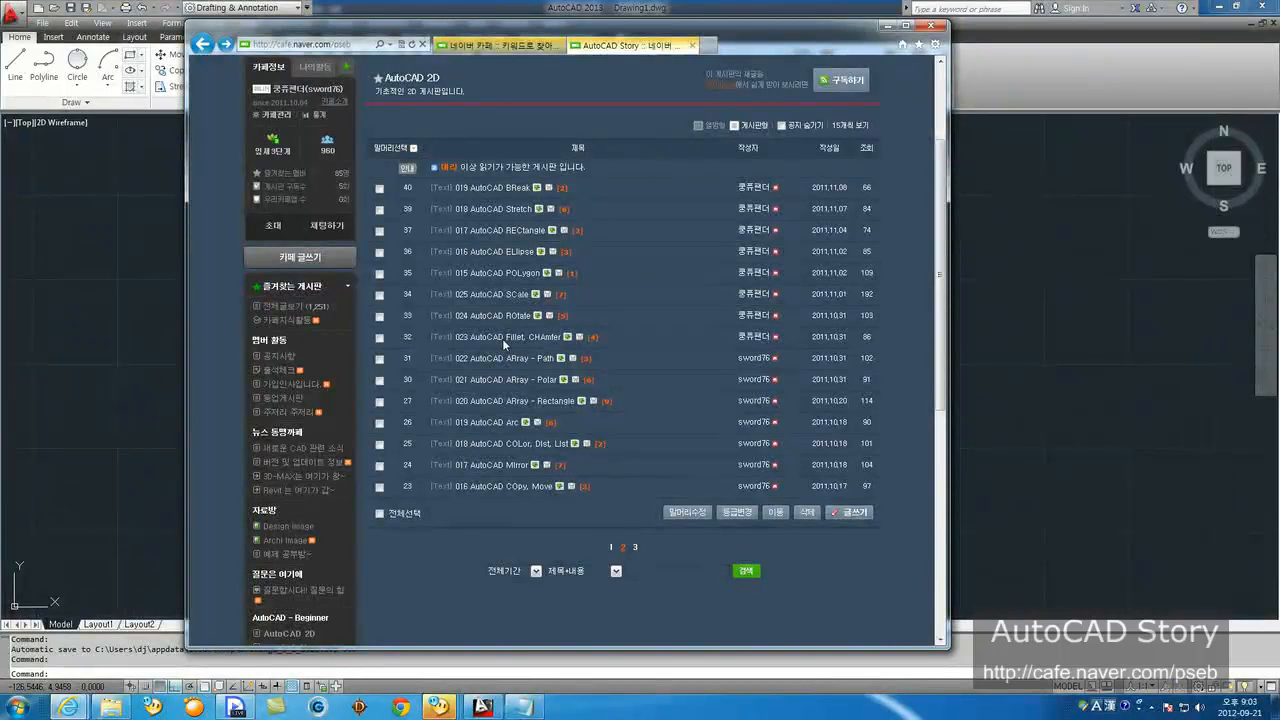
pyautogui.click(522, 707)
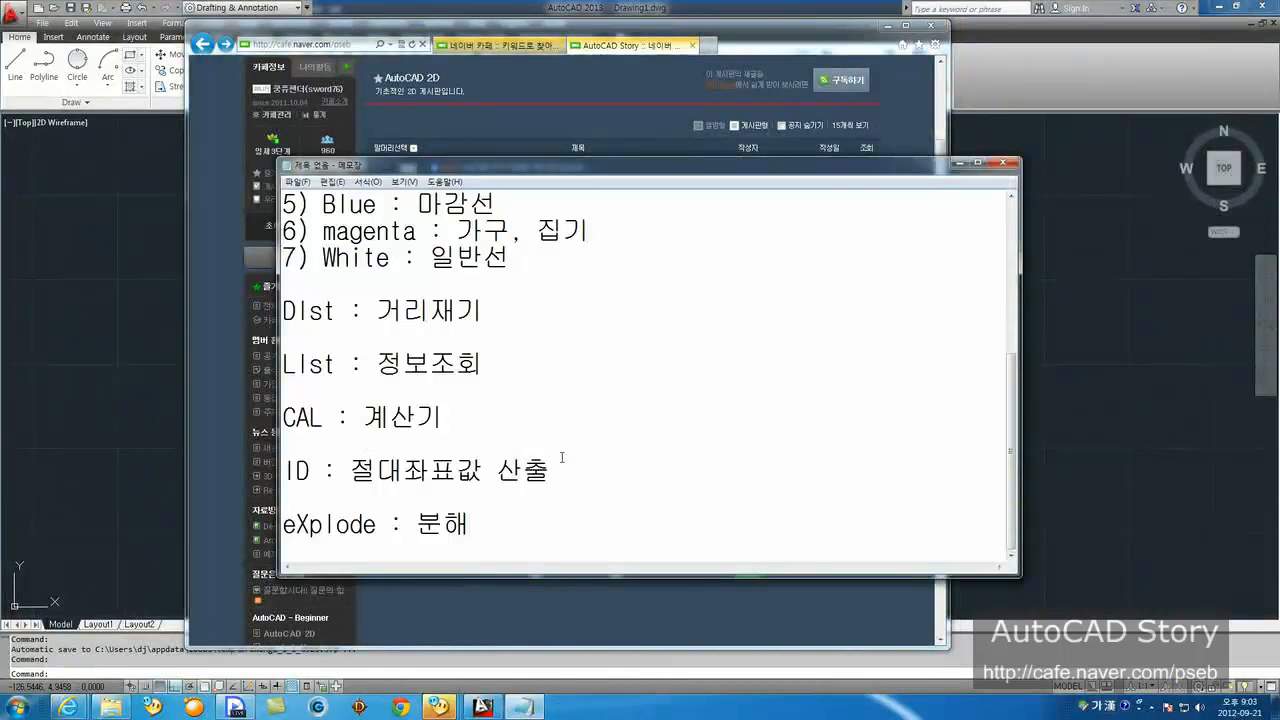
pyautogui.moveTo(599, 156); pyautogui.dragTo(604, 16)
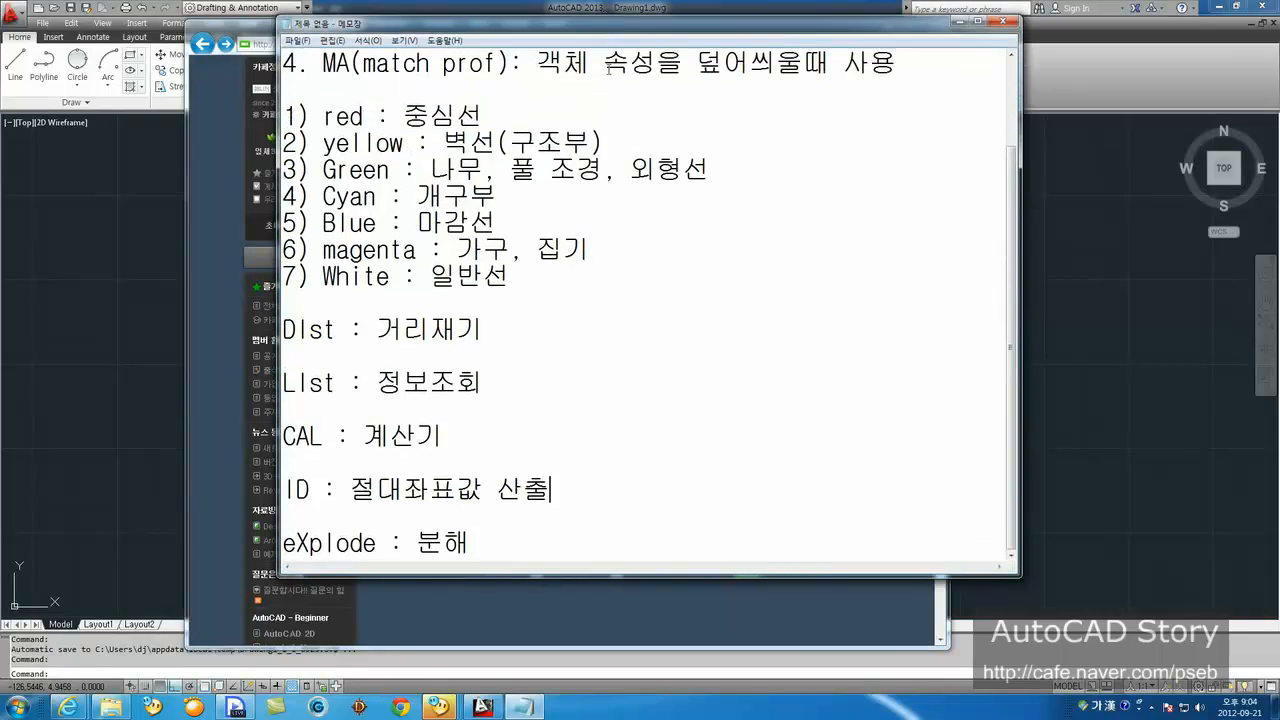
# Step: Add the entry "Fillet : 모깍기" below the eXplode line in the notes, separated by a blank line
pyautogui.click(550, 548)
pyautogui.press('Return')
pyautogui.press('Return')
pyautogui.write('Fillet')
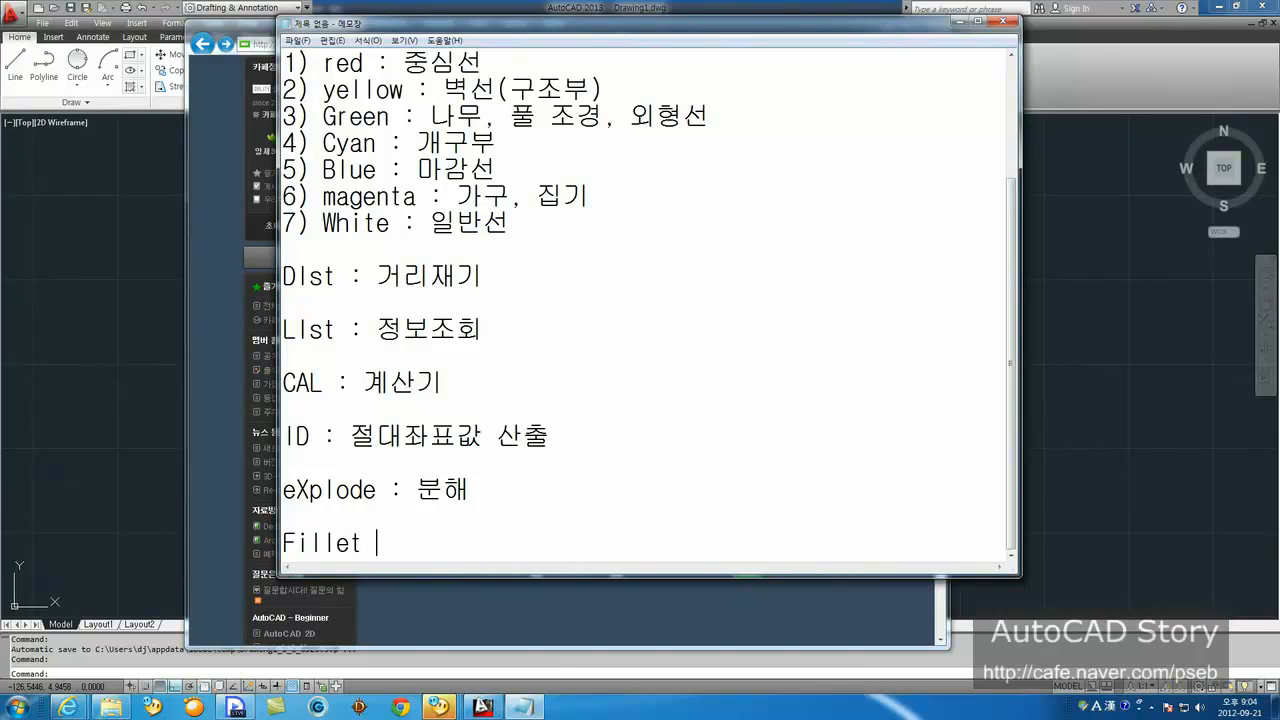
pyautogui.write(' :')
pyautogui.press('Hangul')
pyautogui.write('모깍')
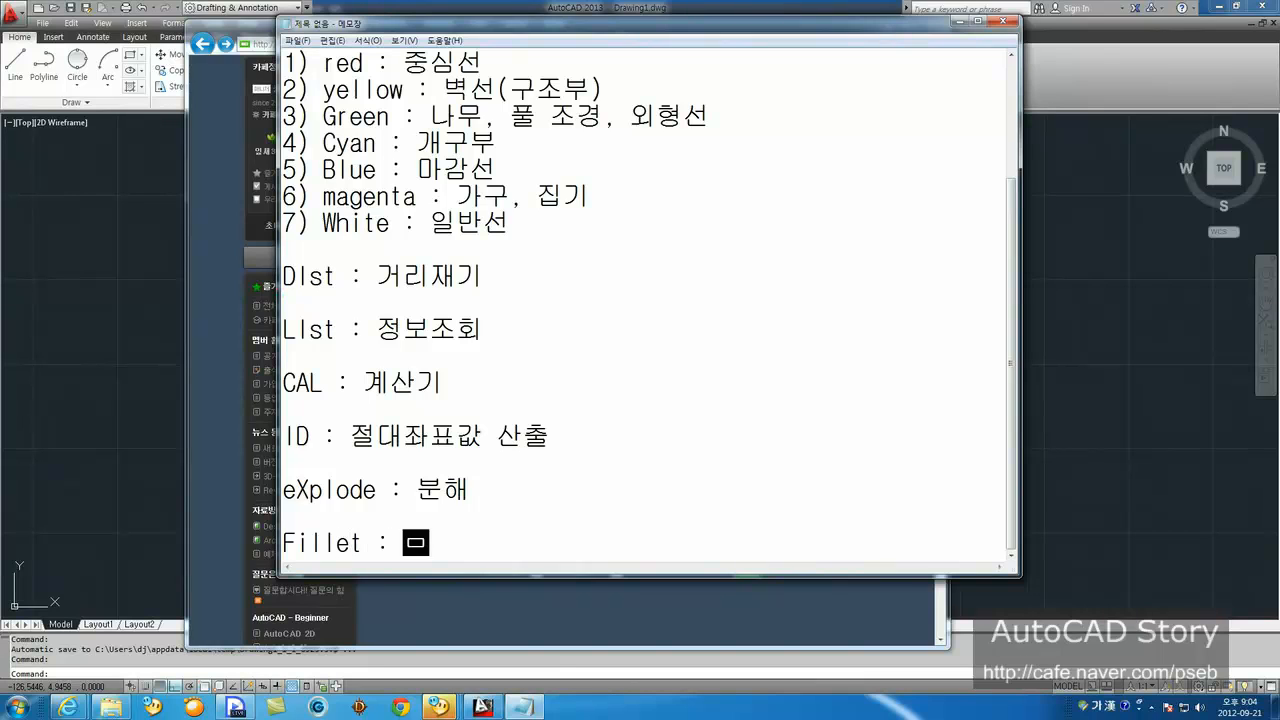
pyautogui.write('이')
pyautogui.press('BackSpace')
pyautogui.press('BackSpace')
pyautogui.write('기')
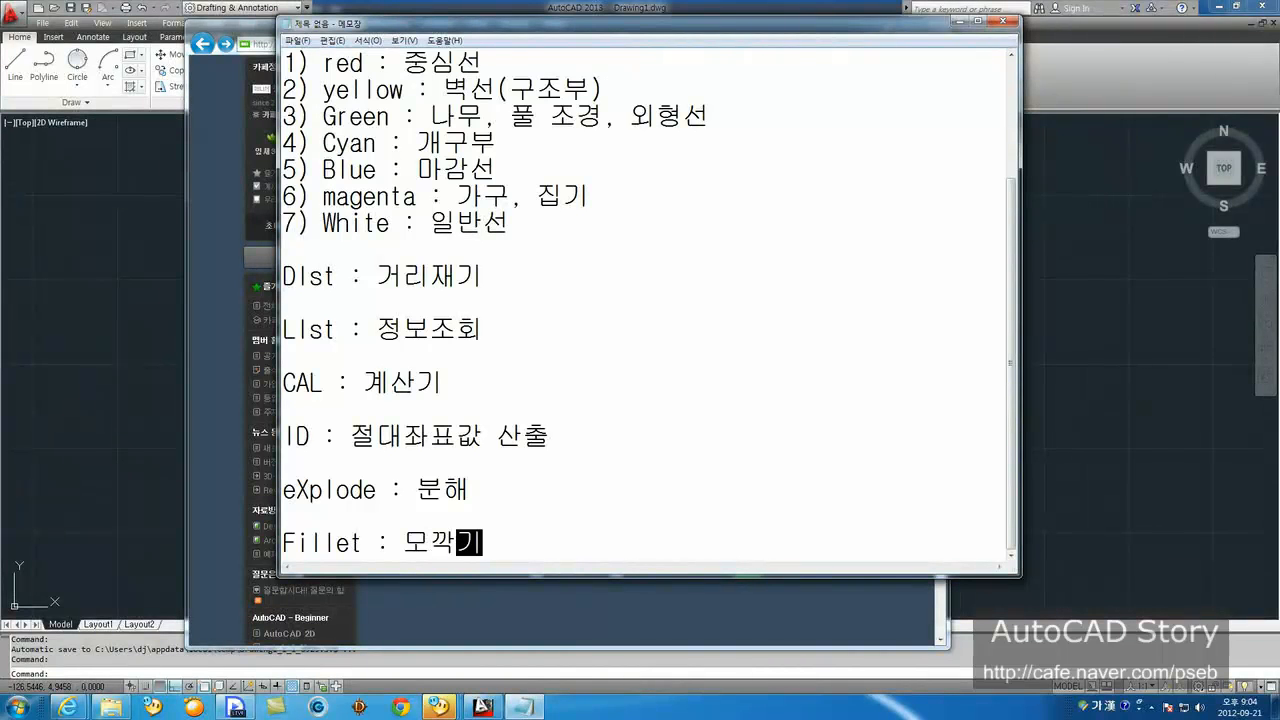
# Step: Append "R" to the Fillet entry in the notes and begin a new line below it
pyautogui.press('Hangul')
pyautogui.write('R')
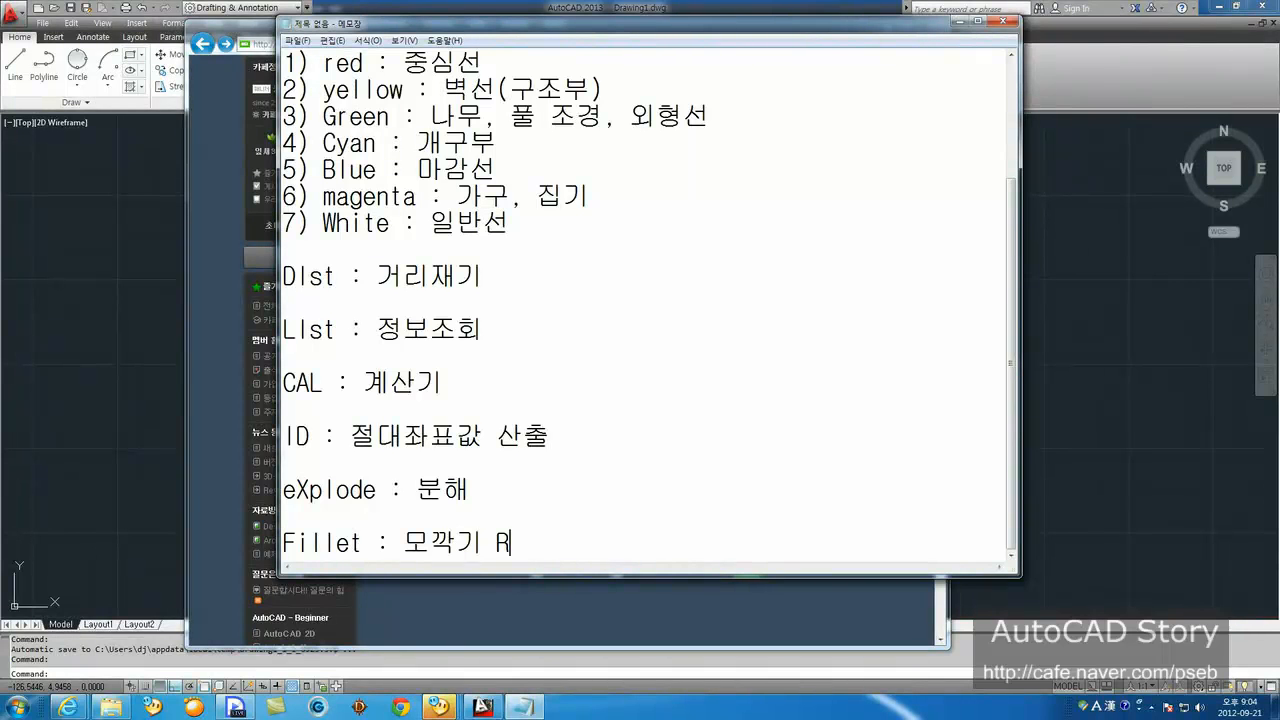
pyautogui.press('Return')
pyautogui.press('Hangul')
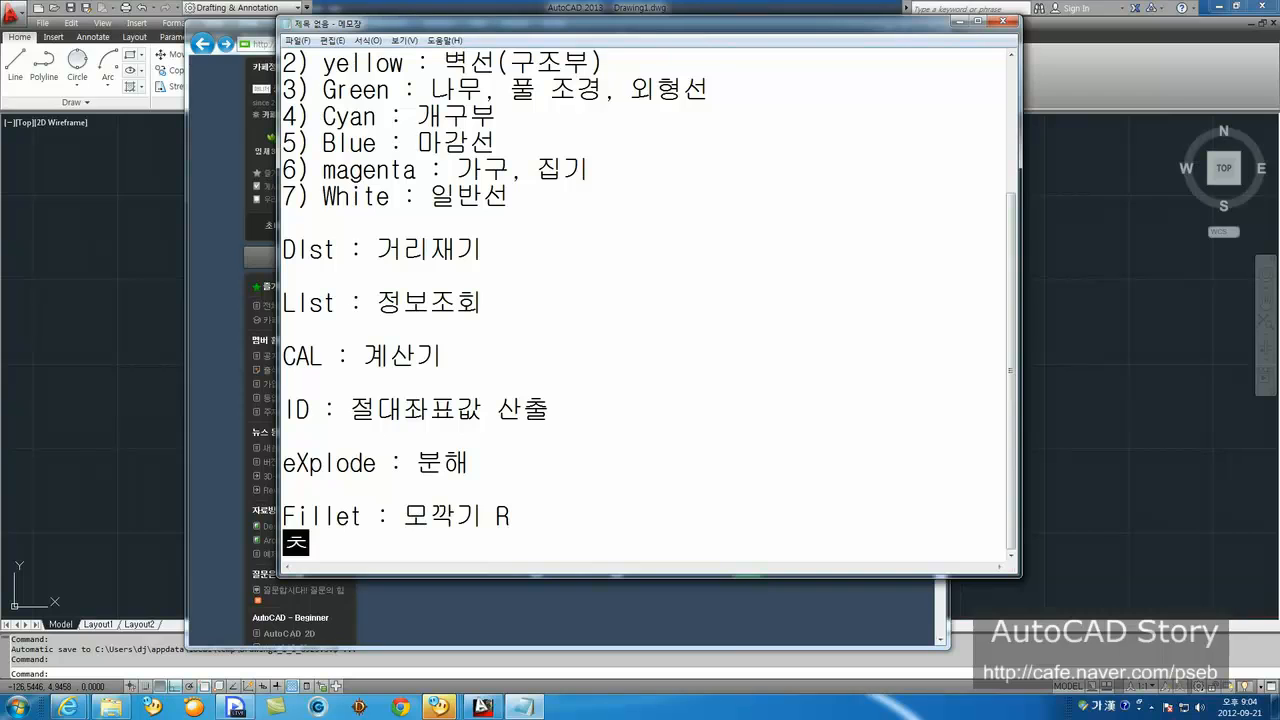
# Step: Add the entry "CHAmfer : 모따기 C" directly below the Fillet line
pyautogui.press('Hangul')
pyautogui.write('Cha')
pyautogui.press('BackSpace')
pyautogui.press('BackSpace')
pyautogui.write('HA')
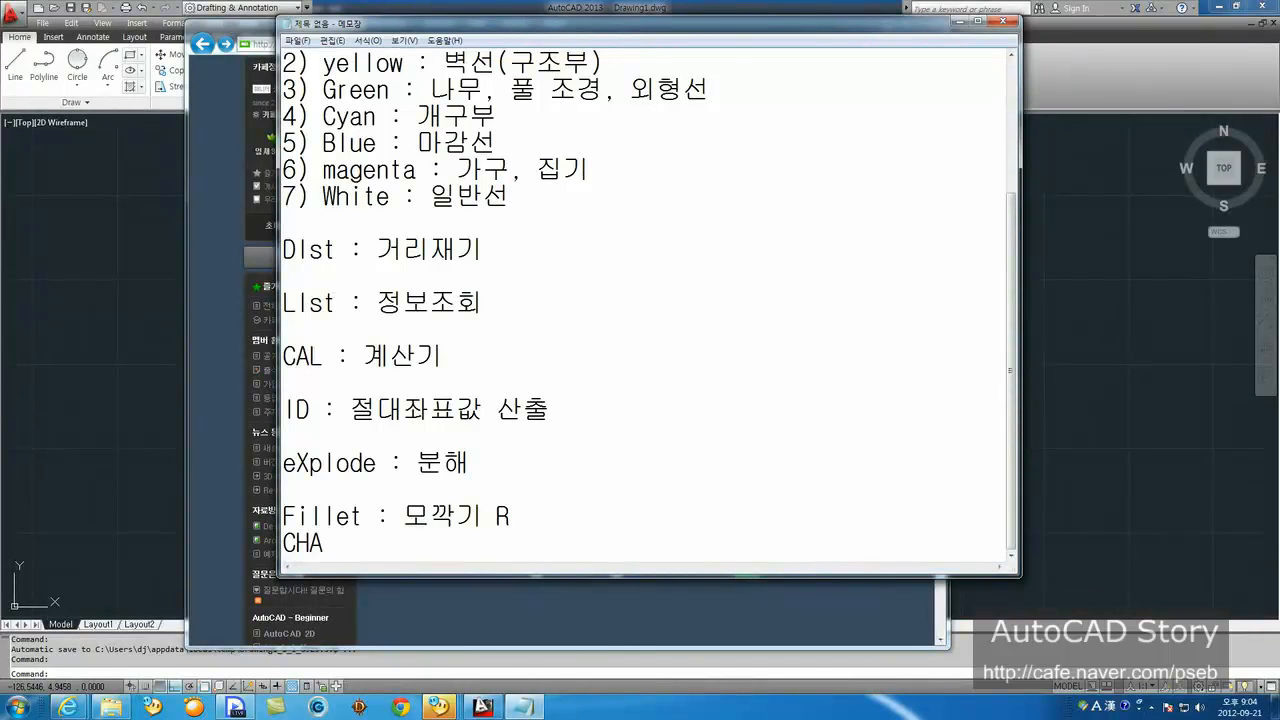
pyautogui.write('mfer : ajEkrl')
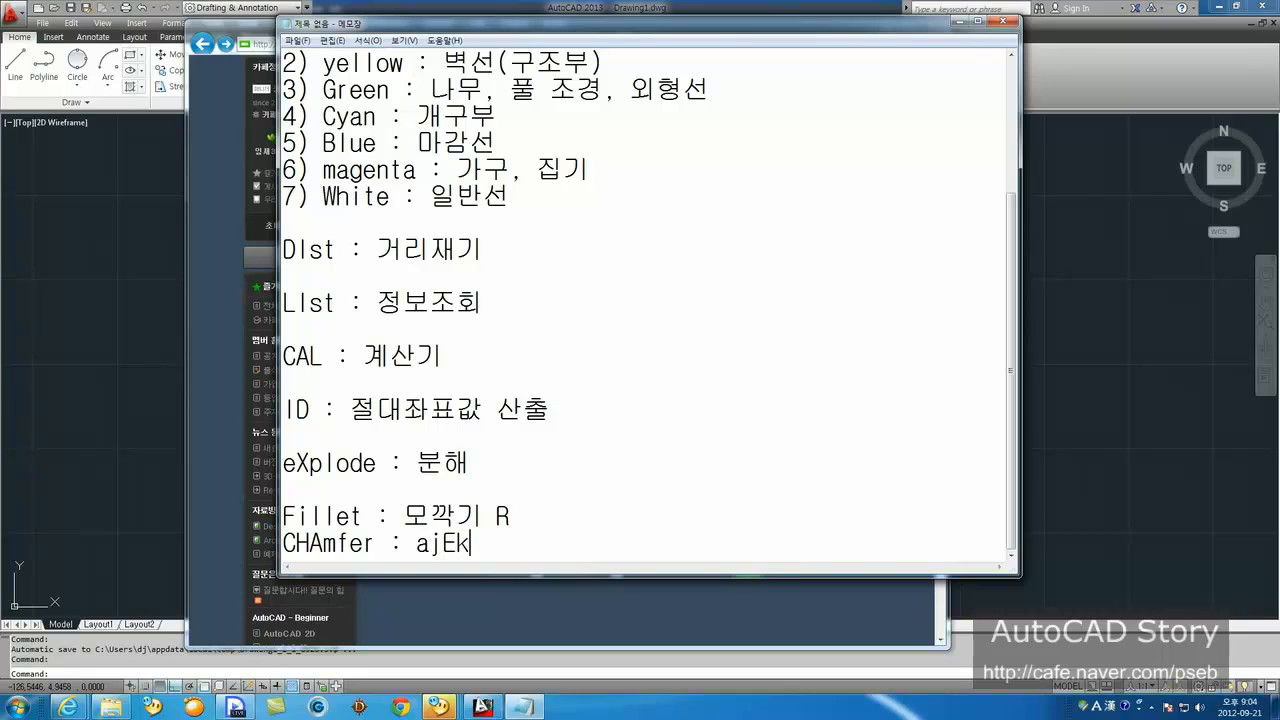
pyautogui.press('BackSpace')
pyautogui.press('BackSpace')
pyautogui.press('BackSpace')
pyautogui.press('BackSpace')
pyautogui.press('BackSpace')
pyautogui.press('BackSpace')
pyautogui.write('모따기 ')
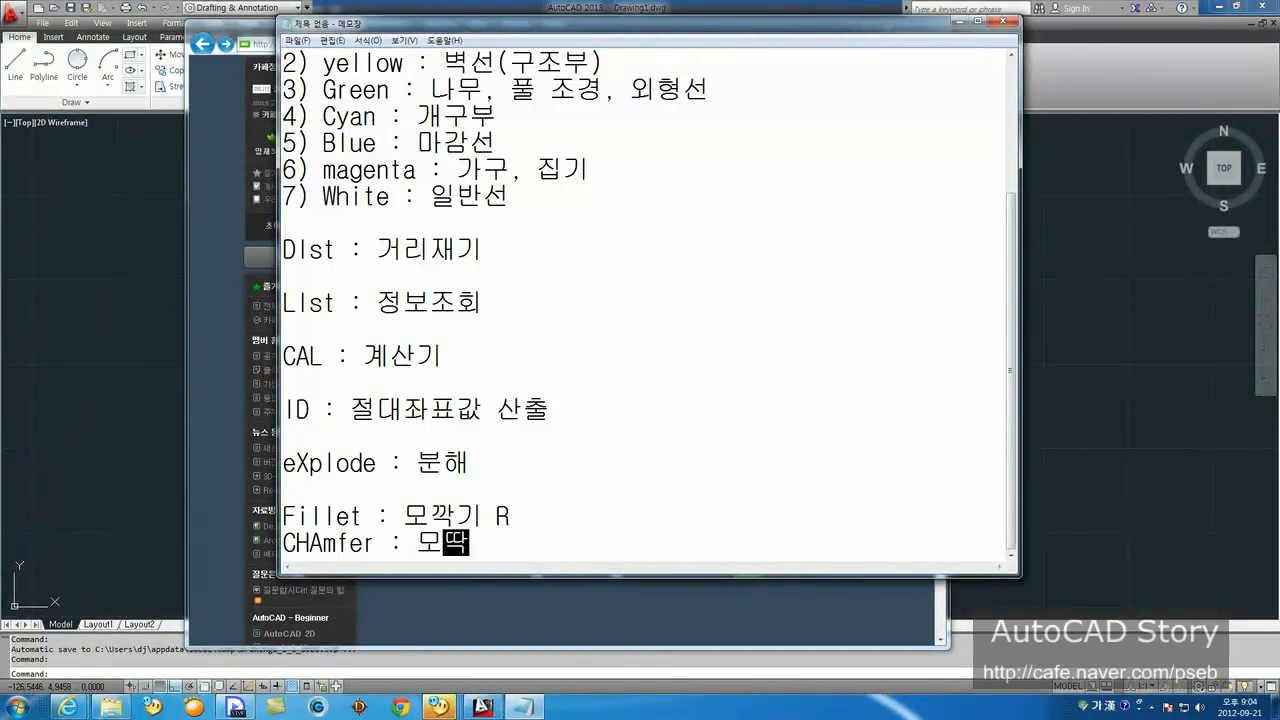
pyautogui.write('C')
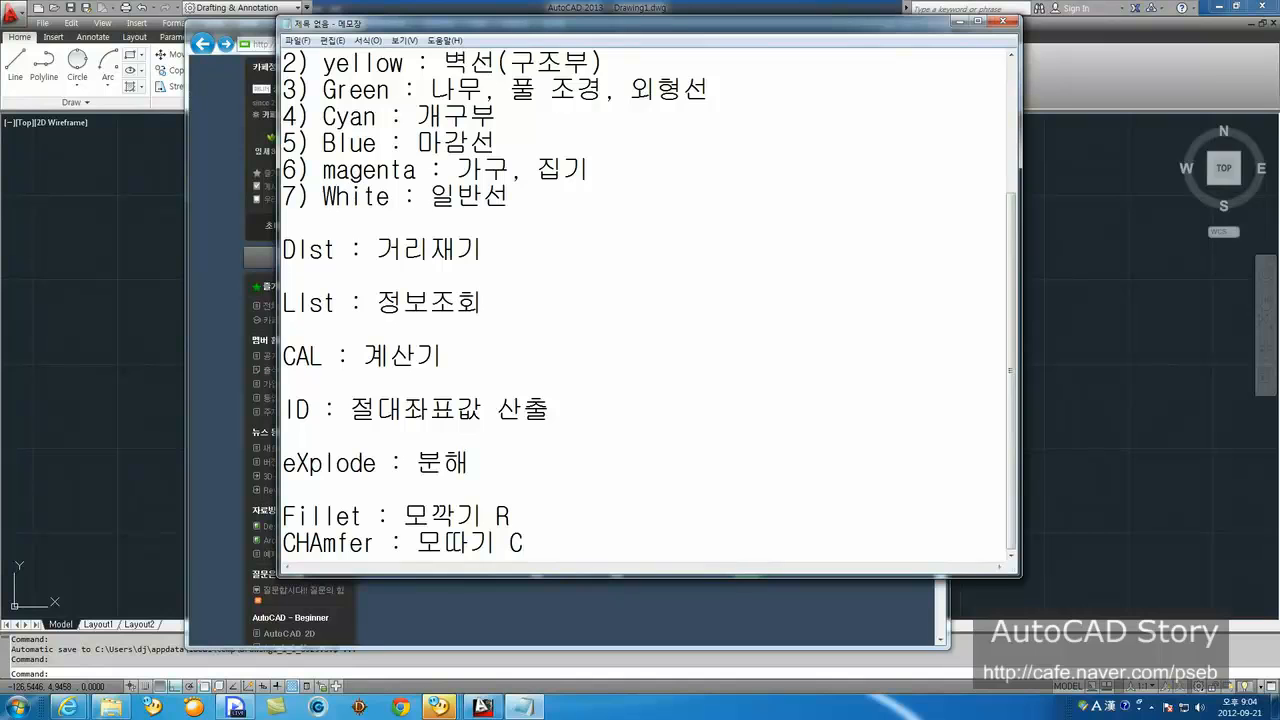
# Step: Switch to AutoCAD and draw a horizontal line crossed by a longer vertical line in the empty drawing
pyautogui.click(116, 403)
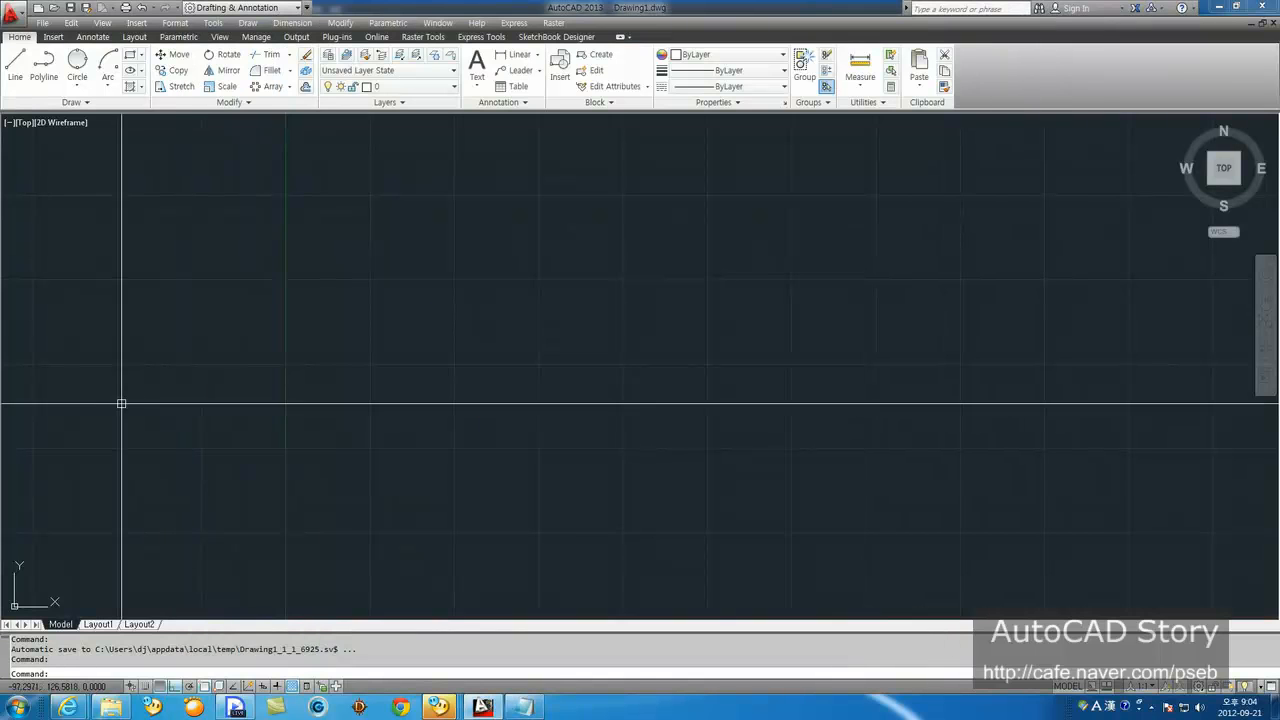
pyautogui.write('l')
pyautogui.press('Return')
pyautogui.click(338, 421)
pyautogui.click(650, 421)
pyautogui.press('Return')
pyautogui.press('Return')
pyautogui.click(480, 210)
pyautogui.click(480, 600)
pyautogui.press('Return')
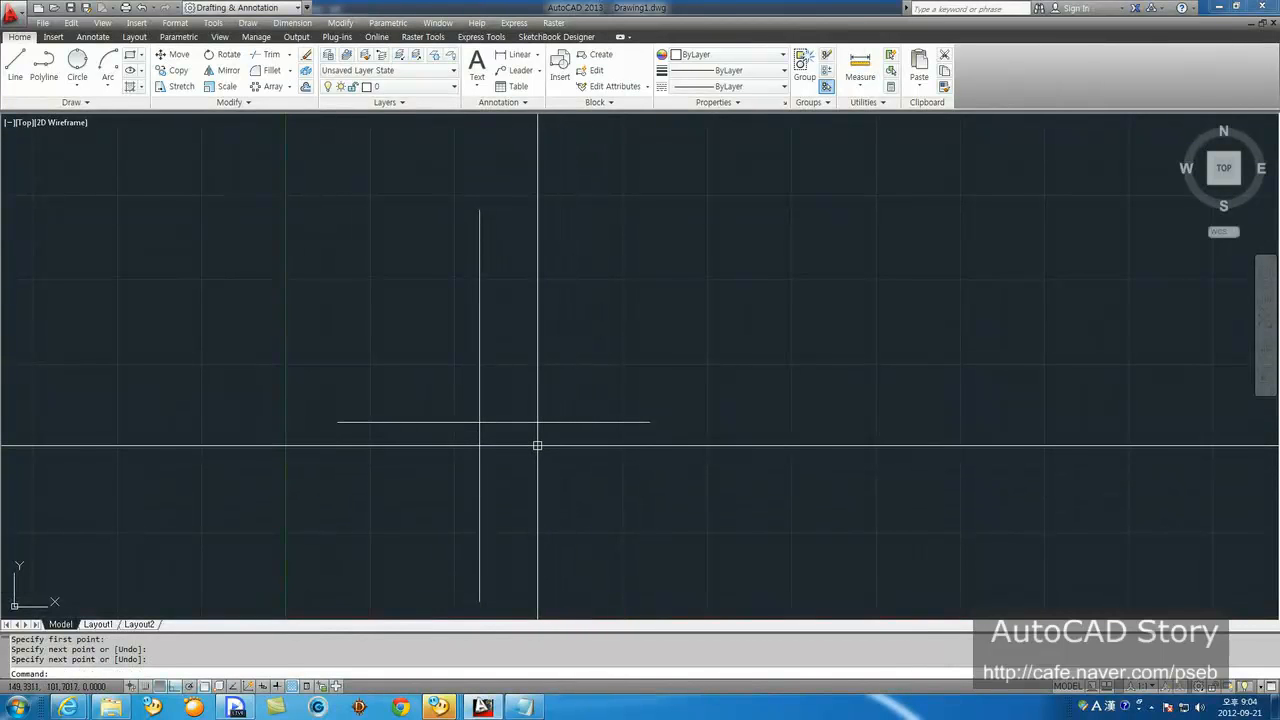
# Step: Draw a Tan, Tan, Radius circle of radius 100 tangent to the two crossing lines
pyautogui.click(85, 88)
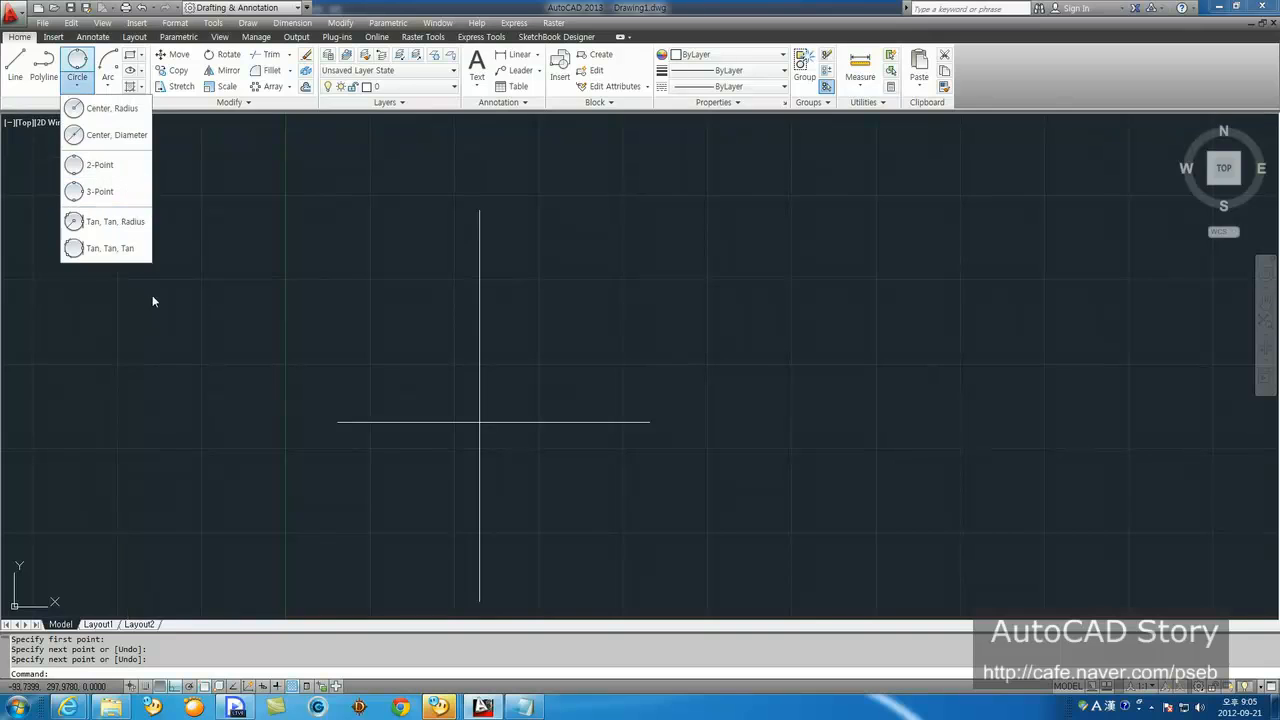
pyautogui.click(108, 224)
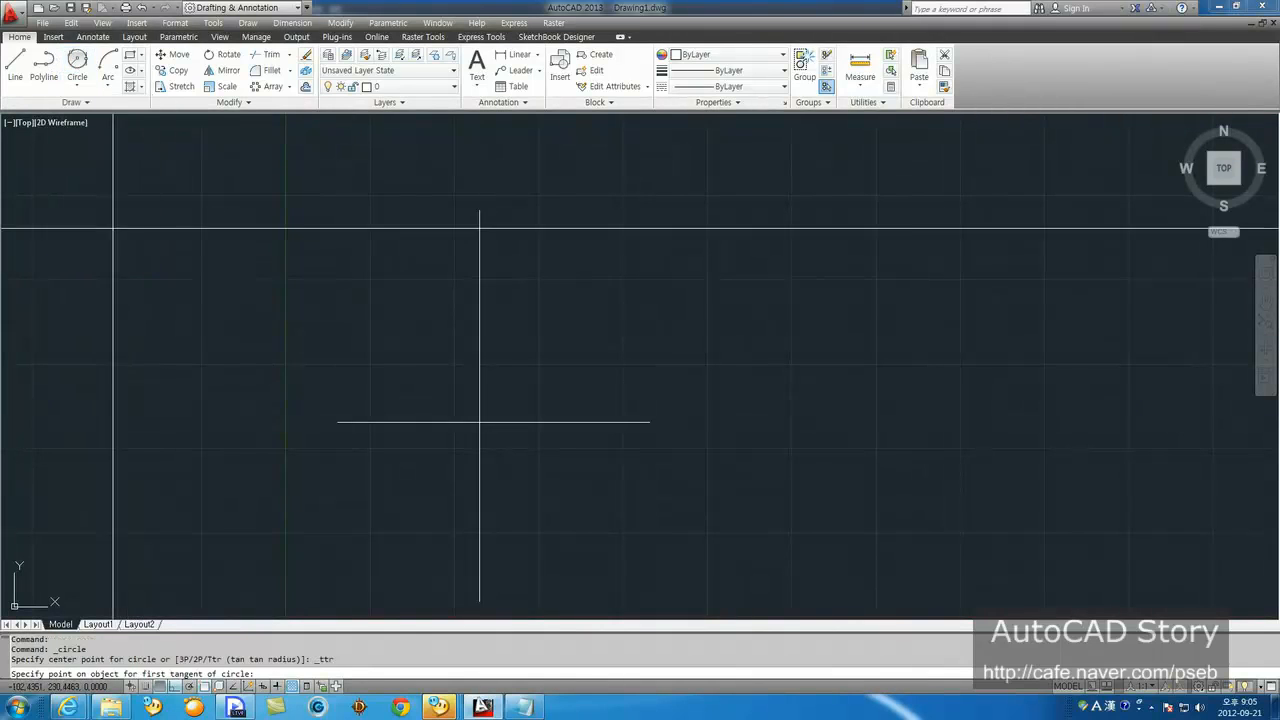
pyautogui.click(479, 366)
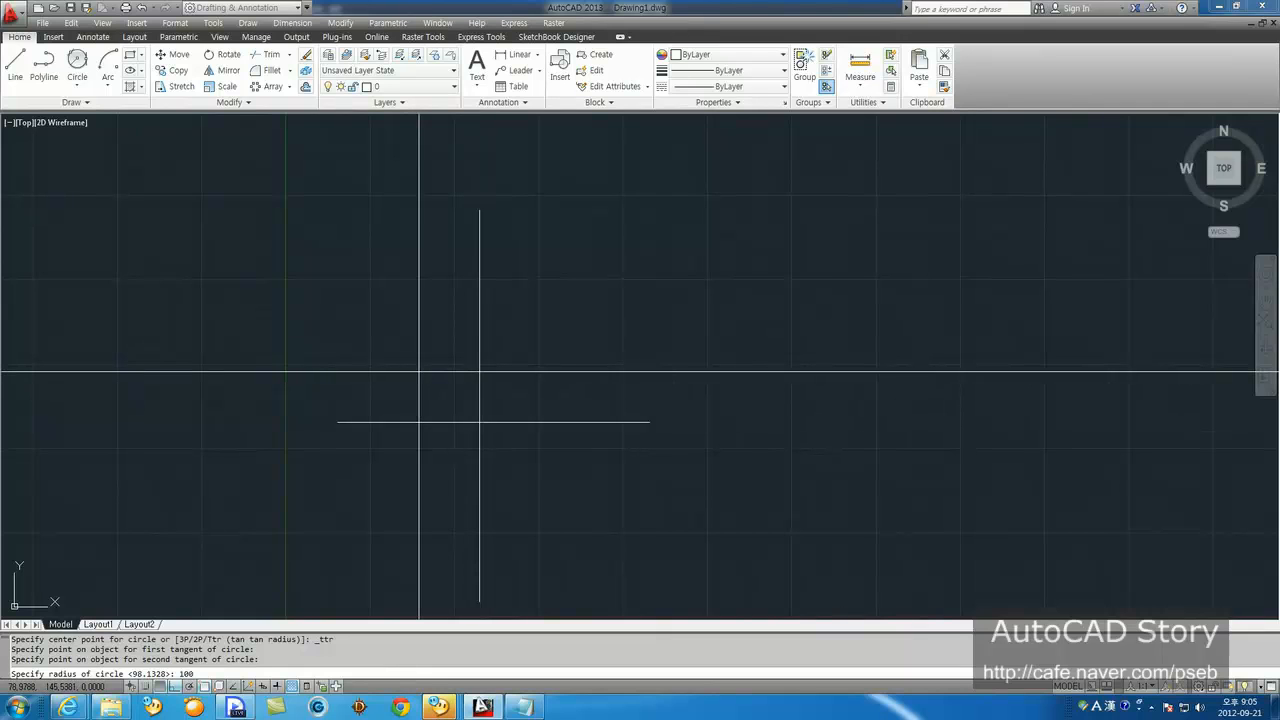
pyautogui.press('Return')
# Step: Erase the radius 100 circle, keeping the two crossing lines
pyautogui.write('e')
pyautogui.press('Return')
pyautogui.click(471, 403)
pyautogui.click(423, 380)
pyautogui.press('Return')
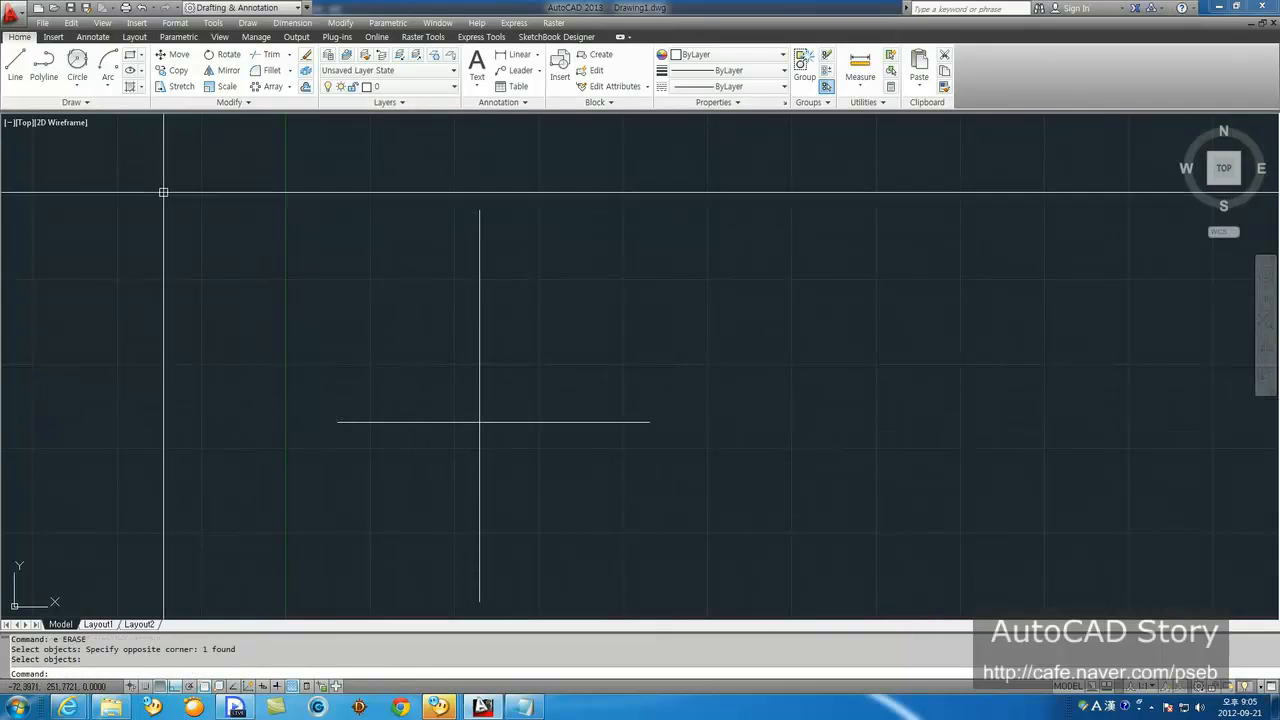
# Step: Draw a Tan, Tan, Radius circle of radius 20 tangent to both lines, in the upper-left quadrant of their crossing
pyautogui.click(77, 86)
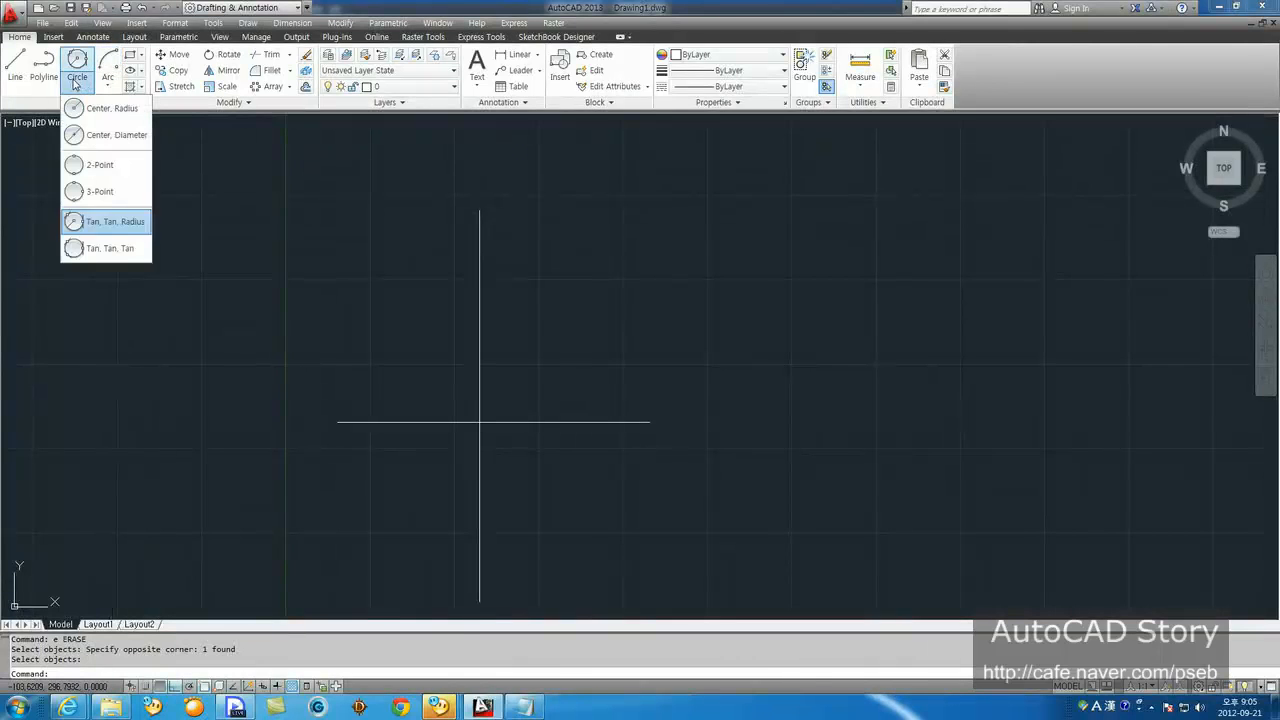
pyautogui.click(105, 222)
pyautogui.click(455, 421)
pyautogui.click(478, 390)
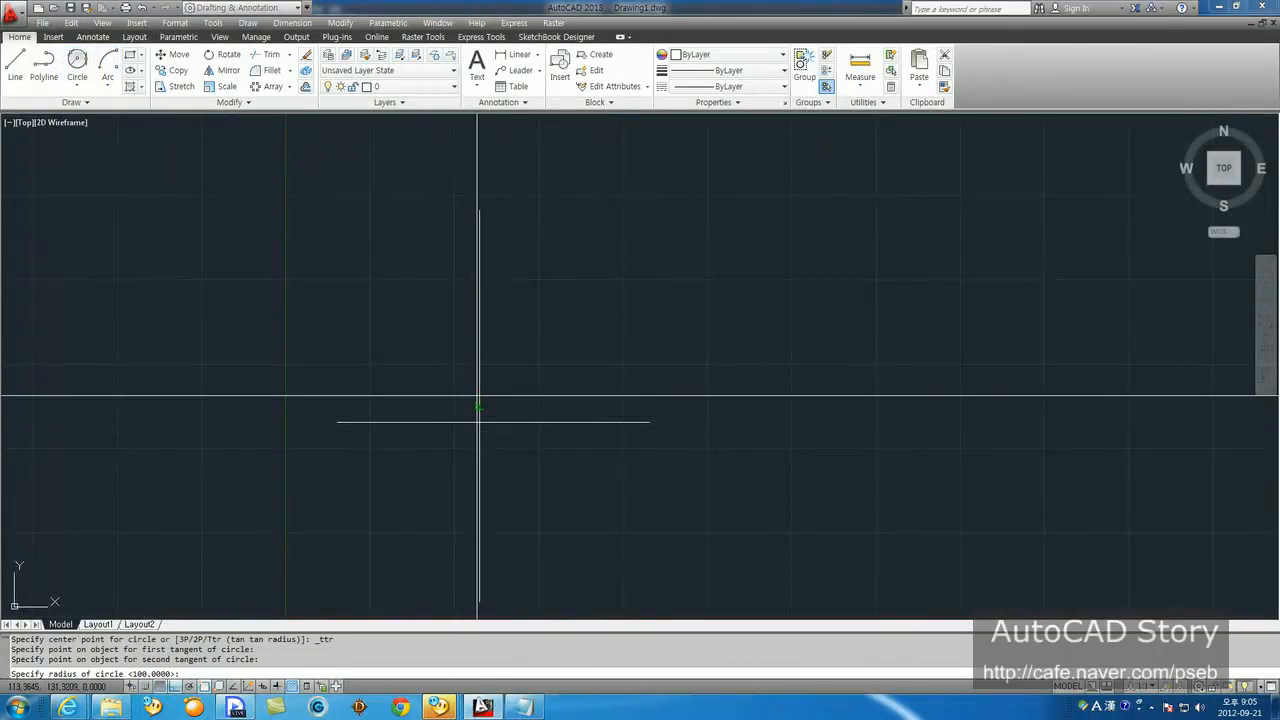
pyautogui.write('20')
pyautogui.press('Return')
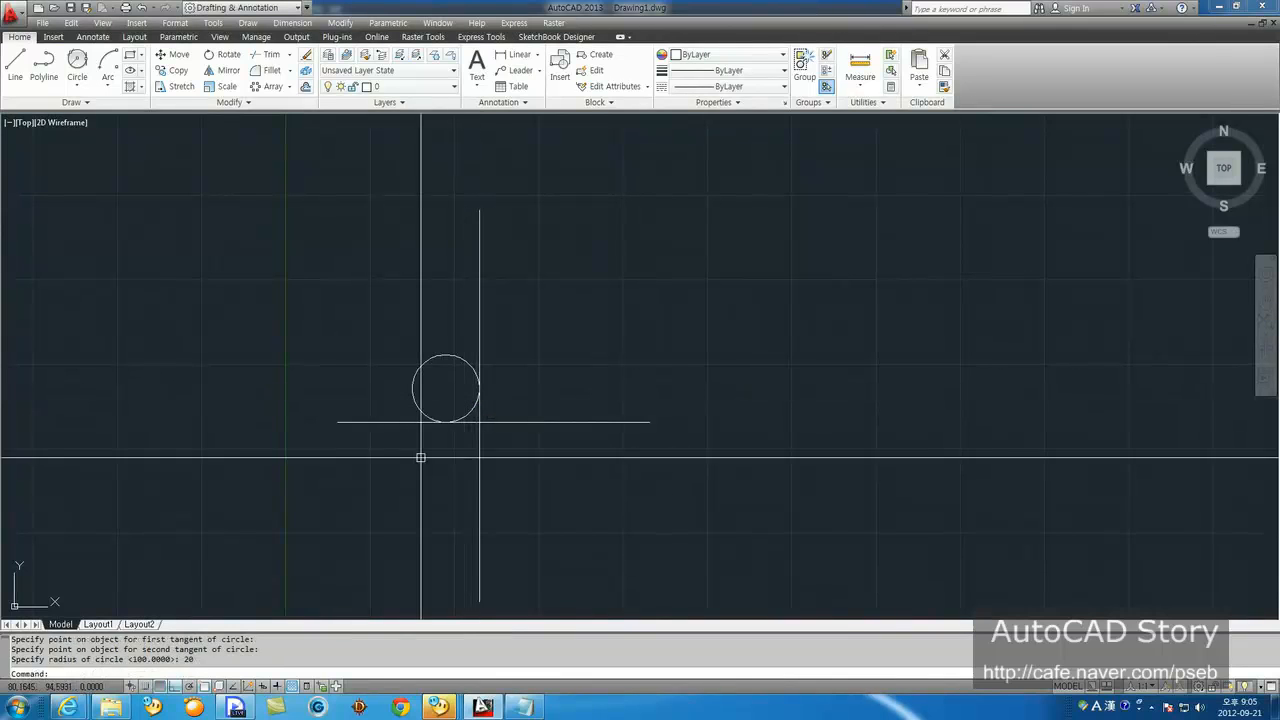
pyautogui.scroll(4, 497, 423)
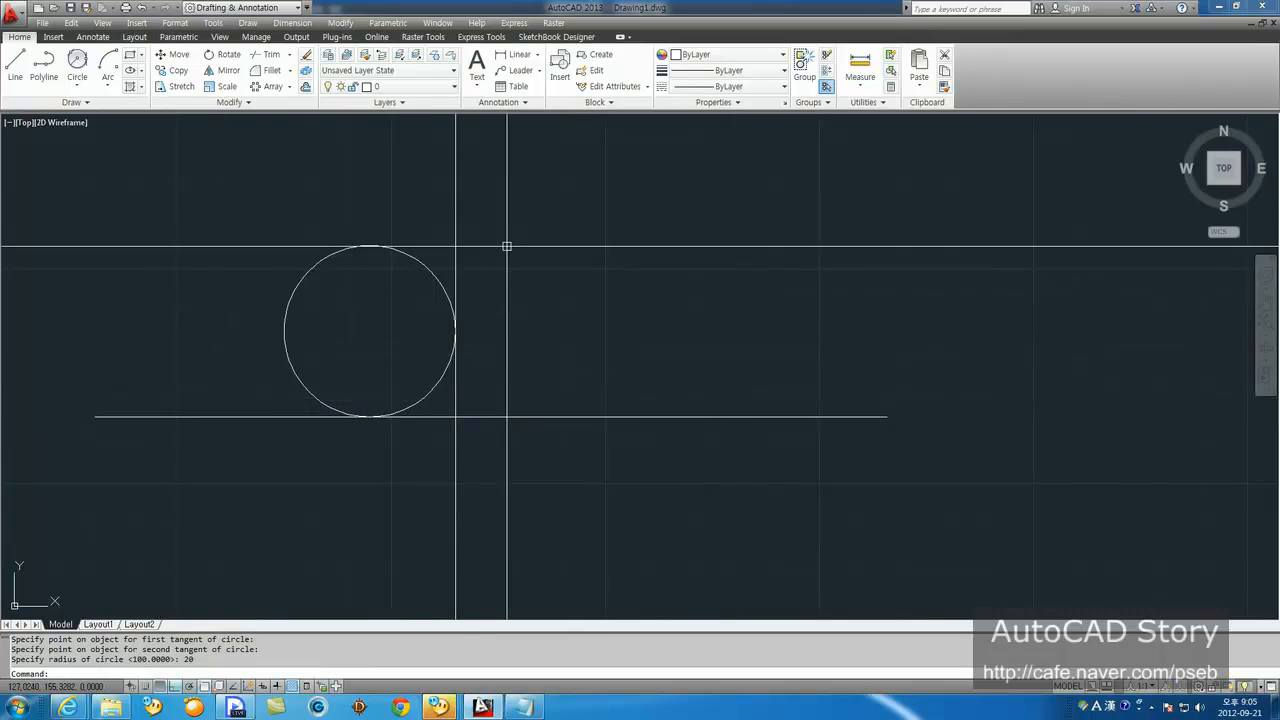
# Step: Copy the two crossing lines, without the circle, twice to the right so three crosses stand in a horizontal row
pyautogui.scroll(-4, 486, 380)
pyautogui.moveTo(600, 418); pyautogui.dragTo(466, 402, button='middle')
pyautogui.write('co')
pyautogui.press('space')
pyautogui.click(412, 438)
pyautogui.click(306, 454)
pyautogui.click(546, 438)
pyautogui.click(466, 369)
pyautogui.press('space')
pyautogui.click(415, 451)
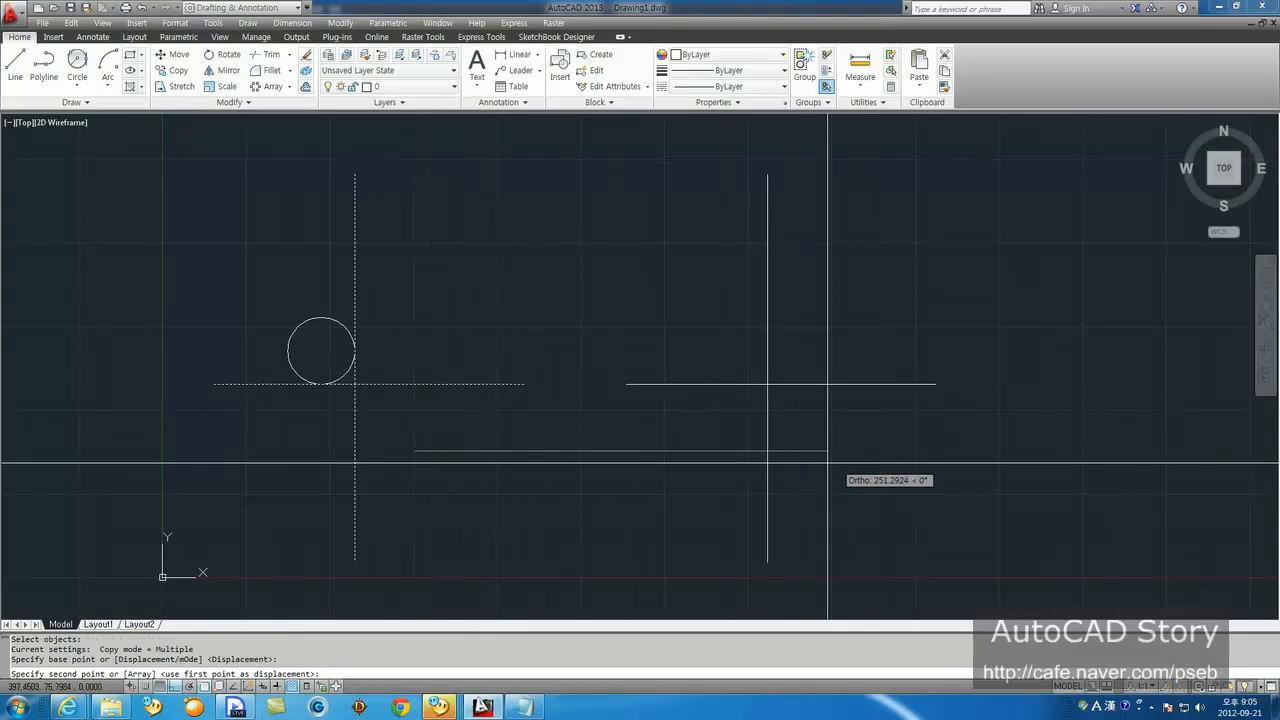
pyautogui.click(785, 455)
pyautogui.click(1148, 488)
pyautogui.press('space')
pyautogui.moveTo(510, 421); pyautogui.dragTo(436, 423, button='middle')
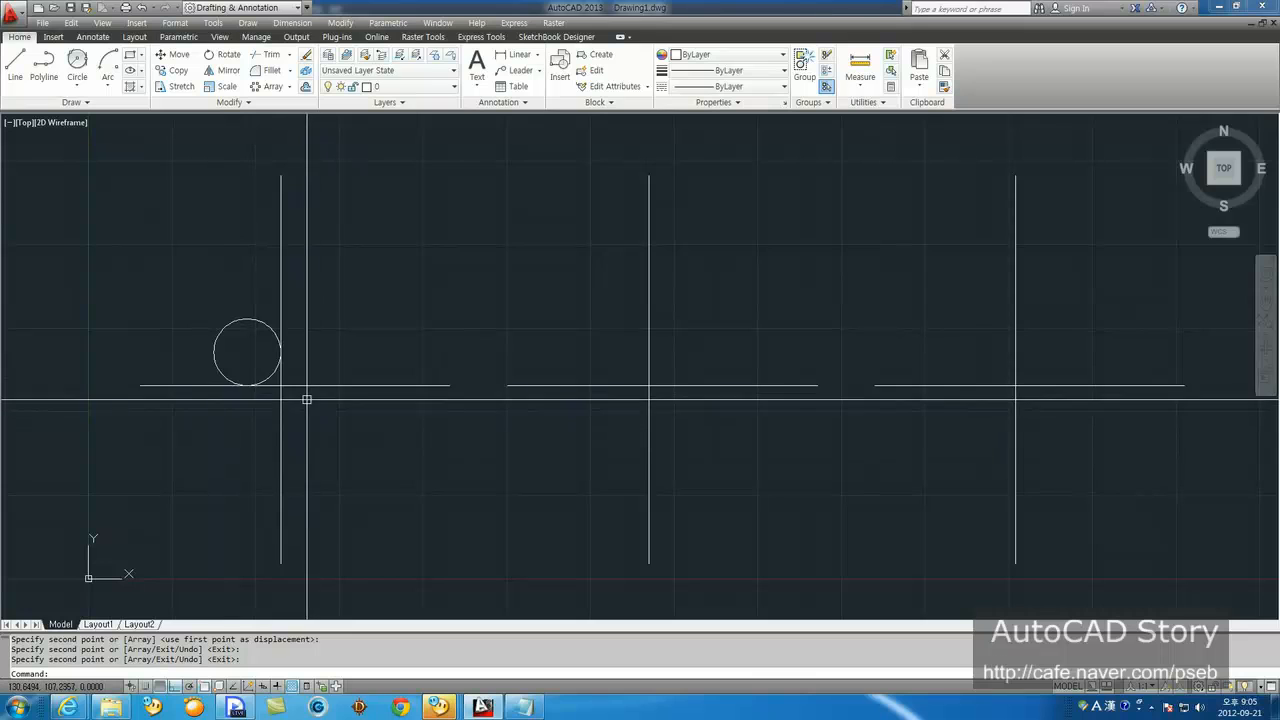
# Step: Trim the first cross and its circle against each other, keeping the circle's lower-right arc as a rounded corner
pyautogui.write('tr')
pyautogui.press('space')
pyautogui.click(351, 423)
pyautogui.click(214, 341)
pyautogui.press('space')
pyautogui.click(214, 341)
pyautogui.moveTo(324, 423); pyautogui.dragTo(269, 379)
pyautogui.press('space')
# Step: Erase the leftover horizontal line piece to the right of the rounded corner
pyautogui.write('e')
pyautogui.press('space')
pyautogui.click(389, 428)
pyautogui.click(337, 358)
pyautogui.press('space')
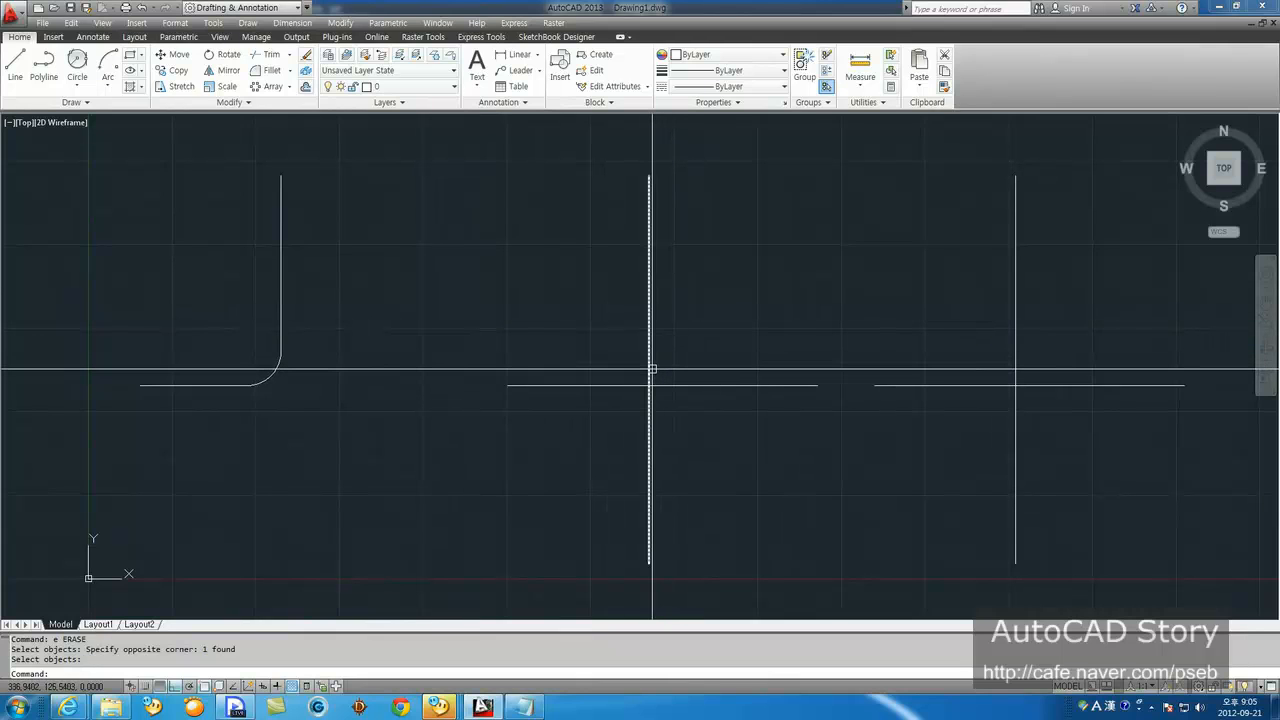
# Step: Fillet the middle cross with radius 20, keeping the left part of the horizontal and the upper part of the vertical line
pyautogui.write('f')
pyautogui.press('Return')
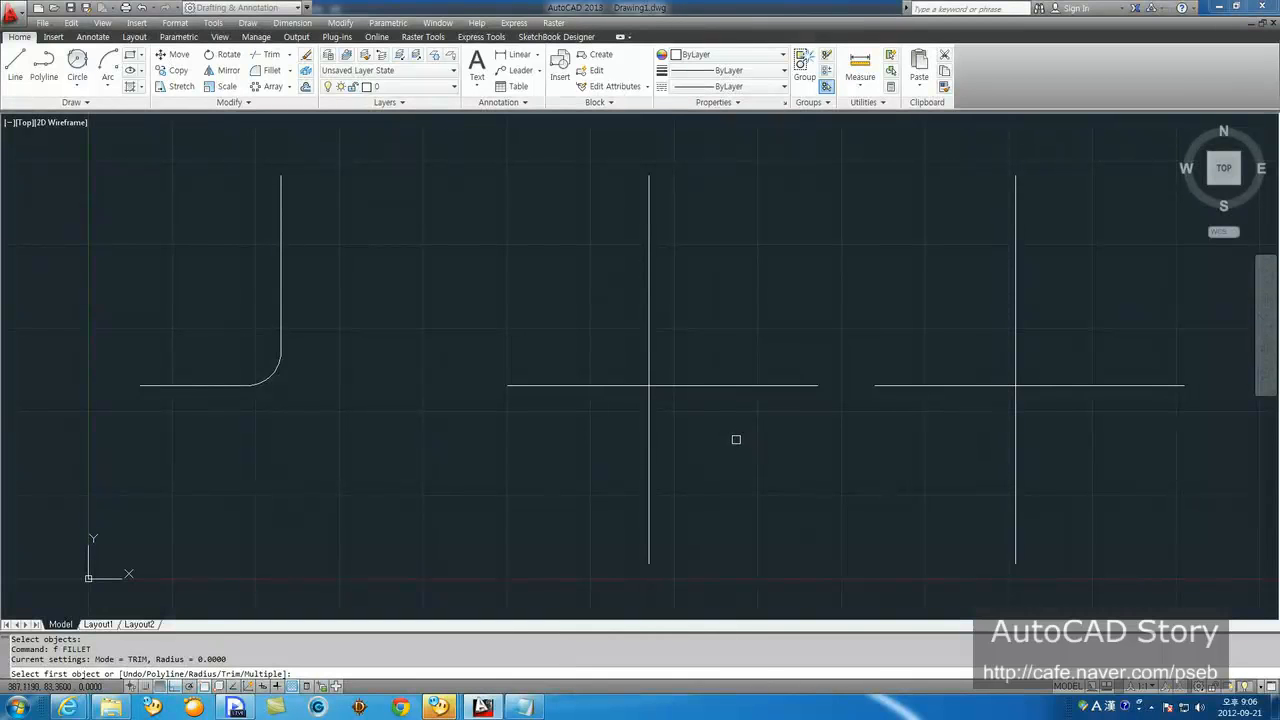
pyautogui.moveTo(157, 659); pyautogui.dragTo(228, 656)
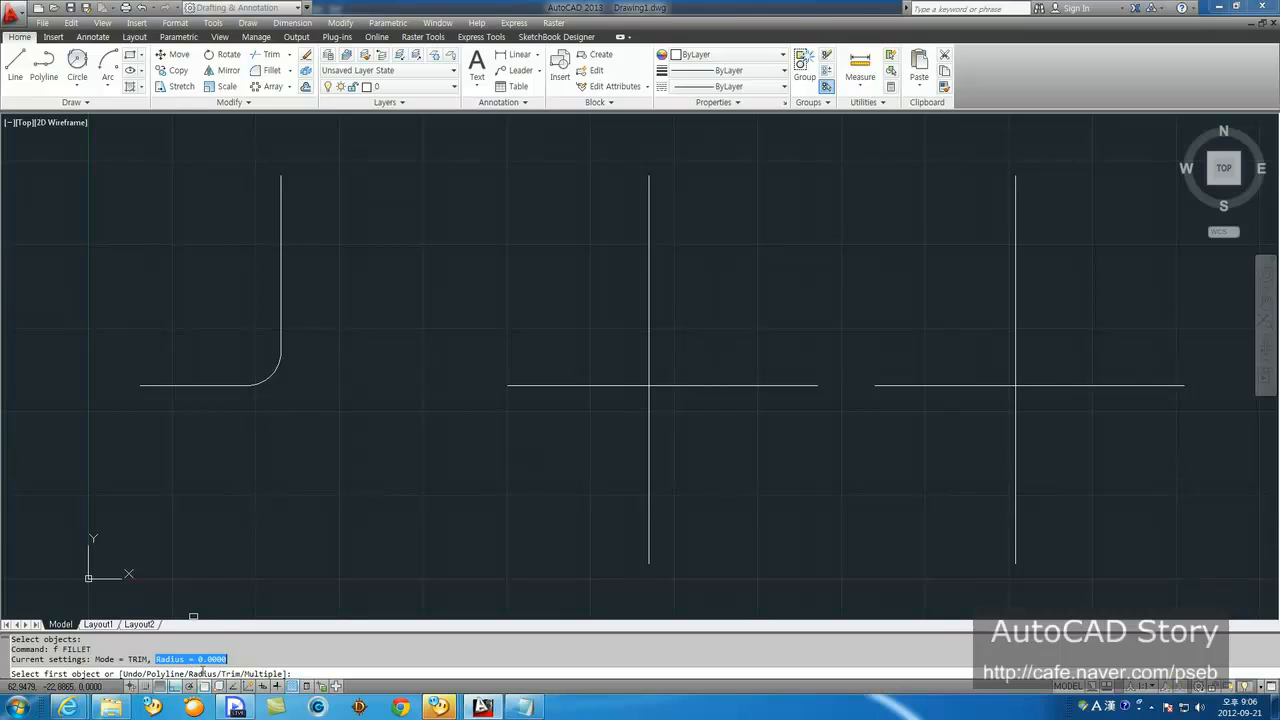
pyautogui.write('r')
pyautogui.press('Return')
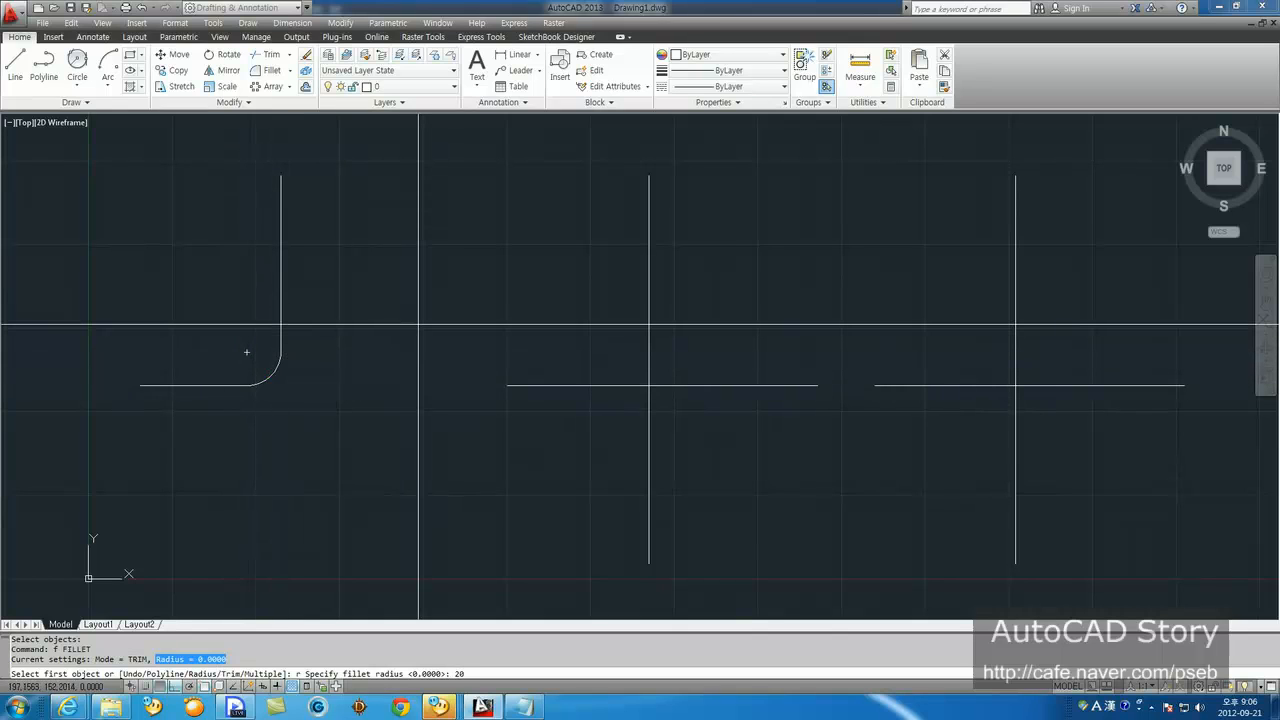
pyautogui.press('Return')
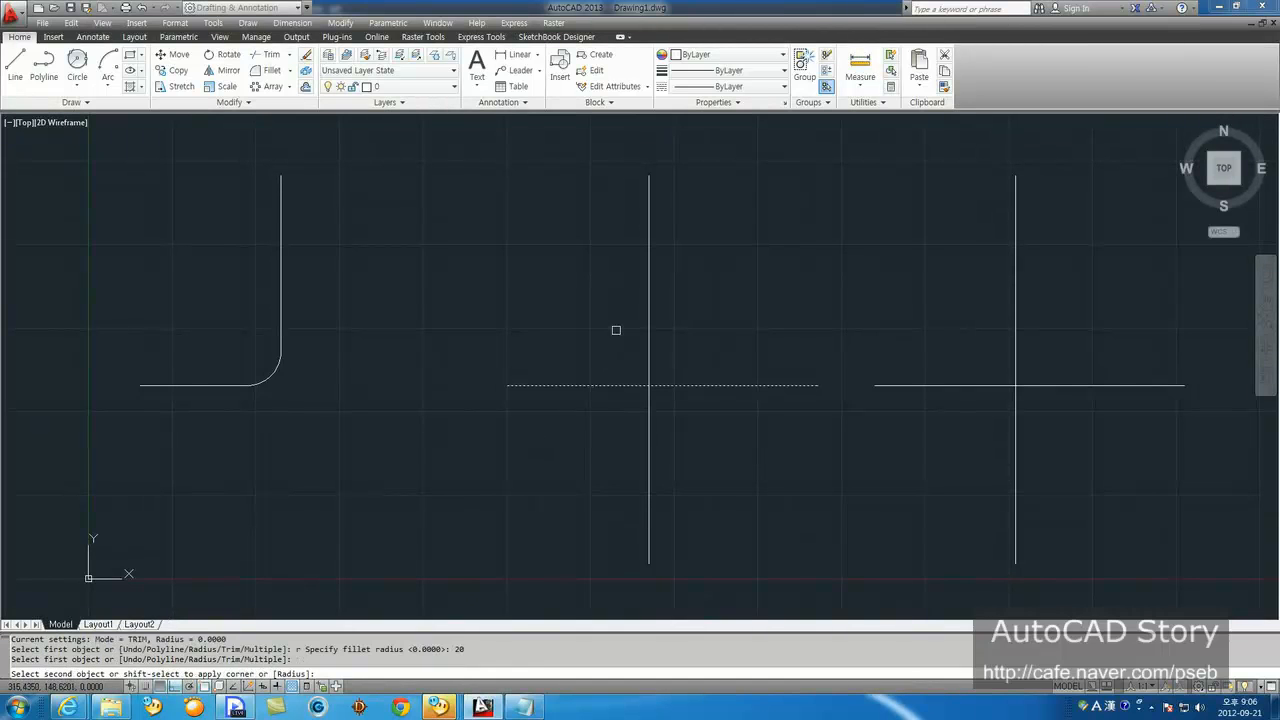
pyautogui.click(647, 297)
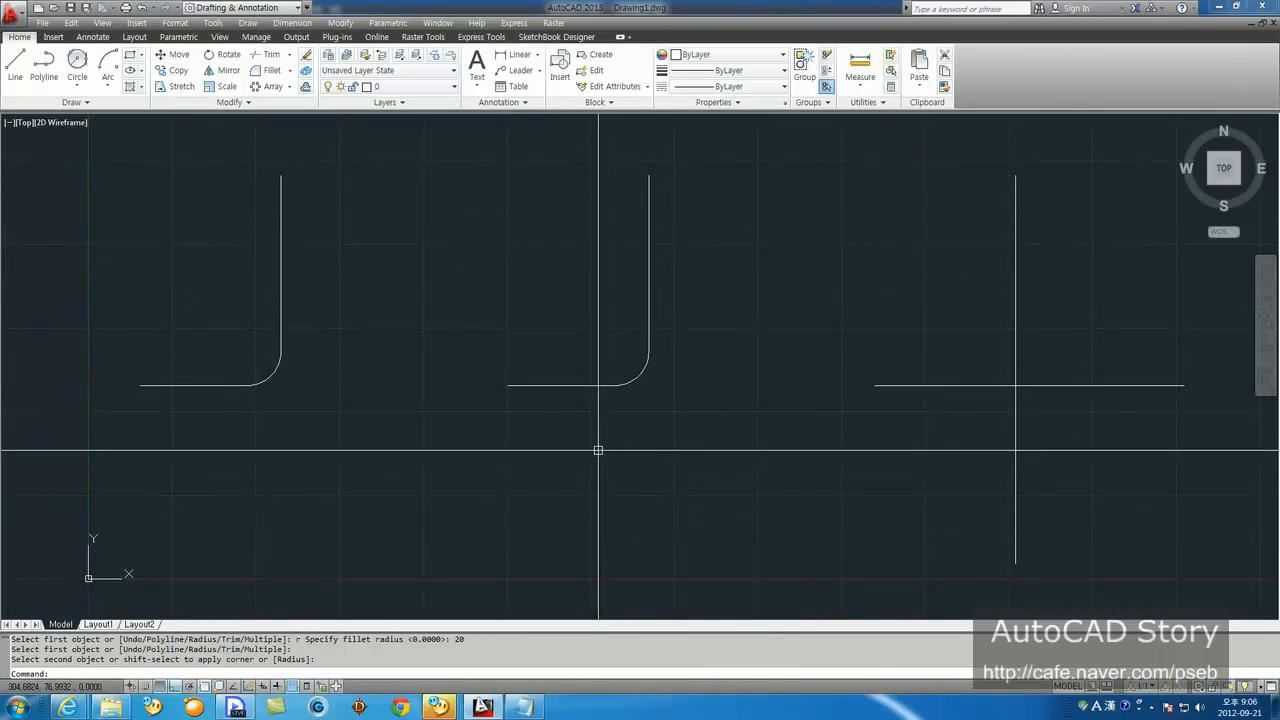
pyautogui.moveTo(791, 443); pyautogui.dragTo(417, 434, button='middle')
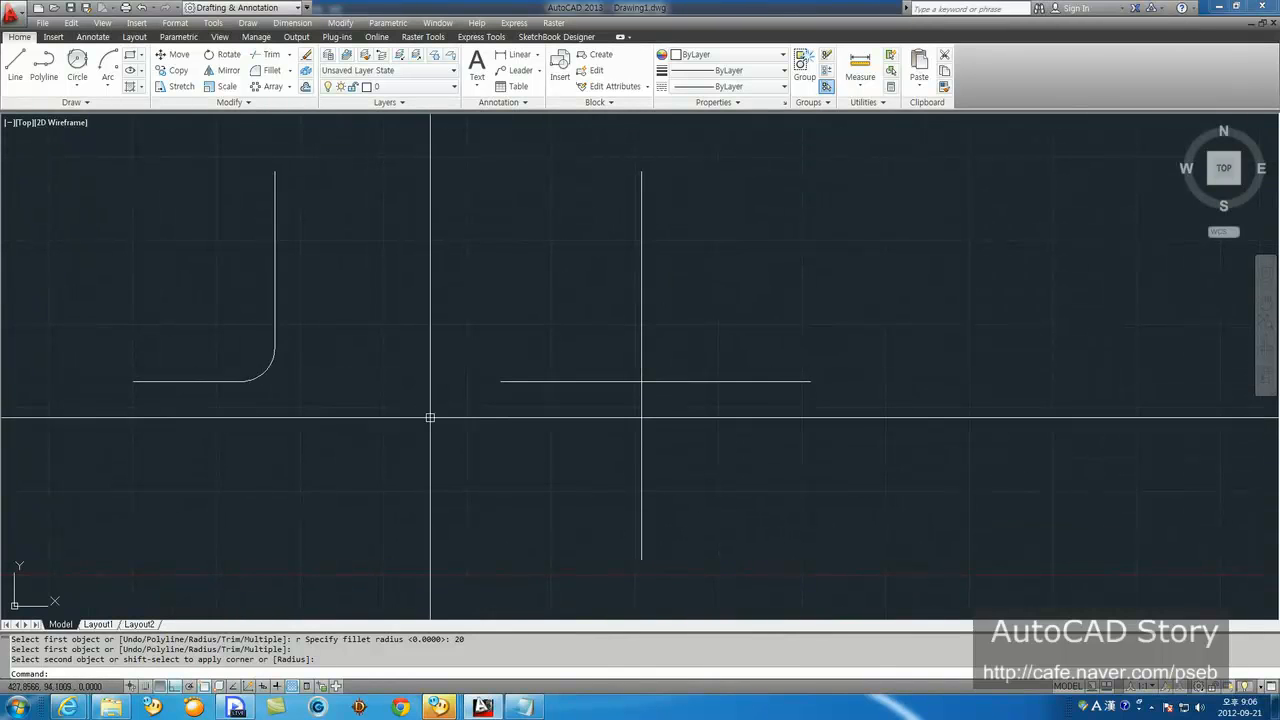
pyautogui.moveTo(497, 417); pyautogui.dragTo(226, 420, button='middle')
pyautogui.scroll(2, 323, 420)
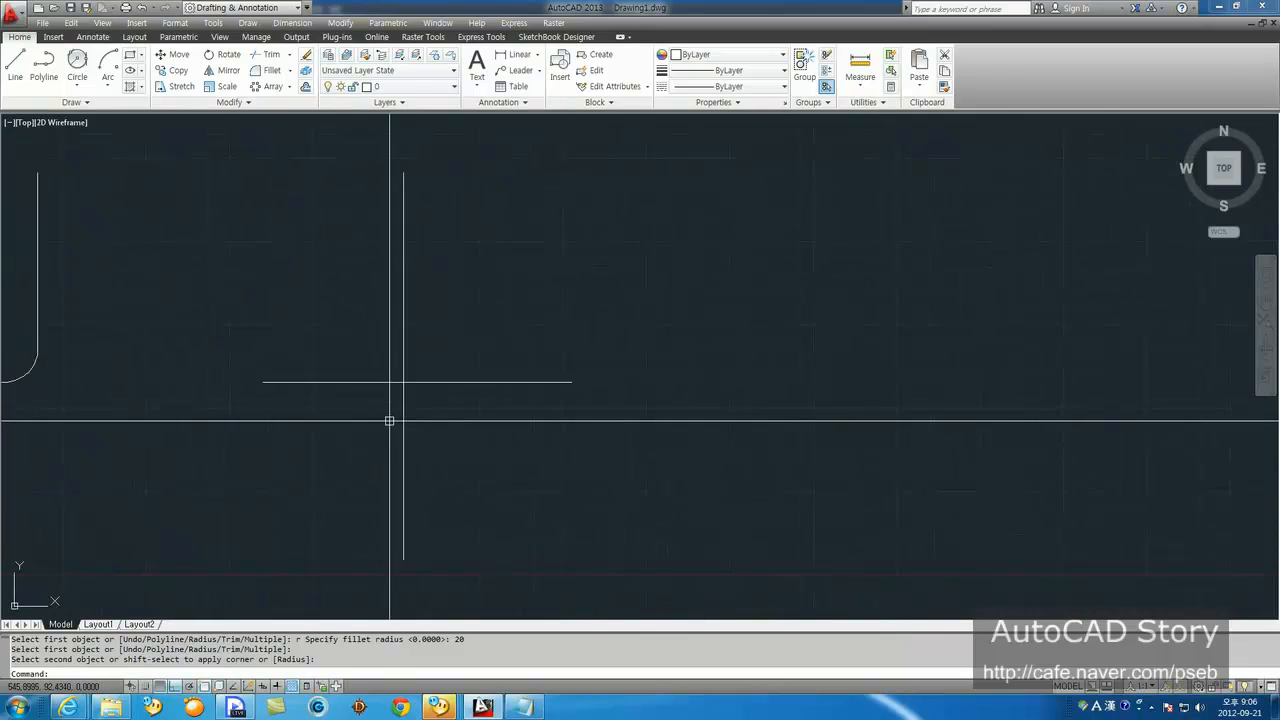
pyautogui.scroll(-2, 389, 421)
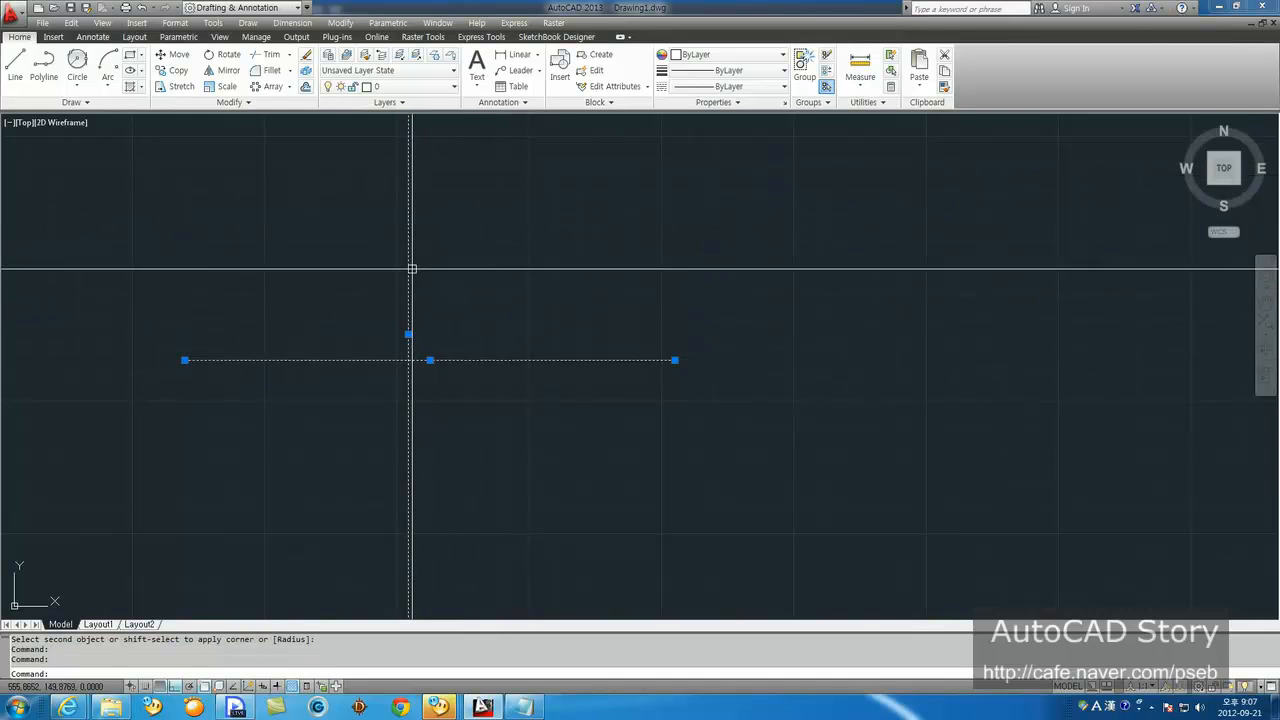
pyautogui.click(428, 331)
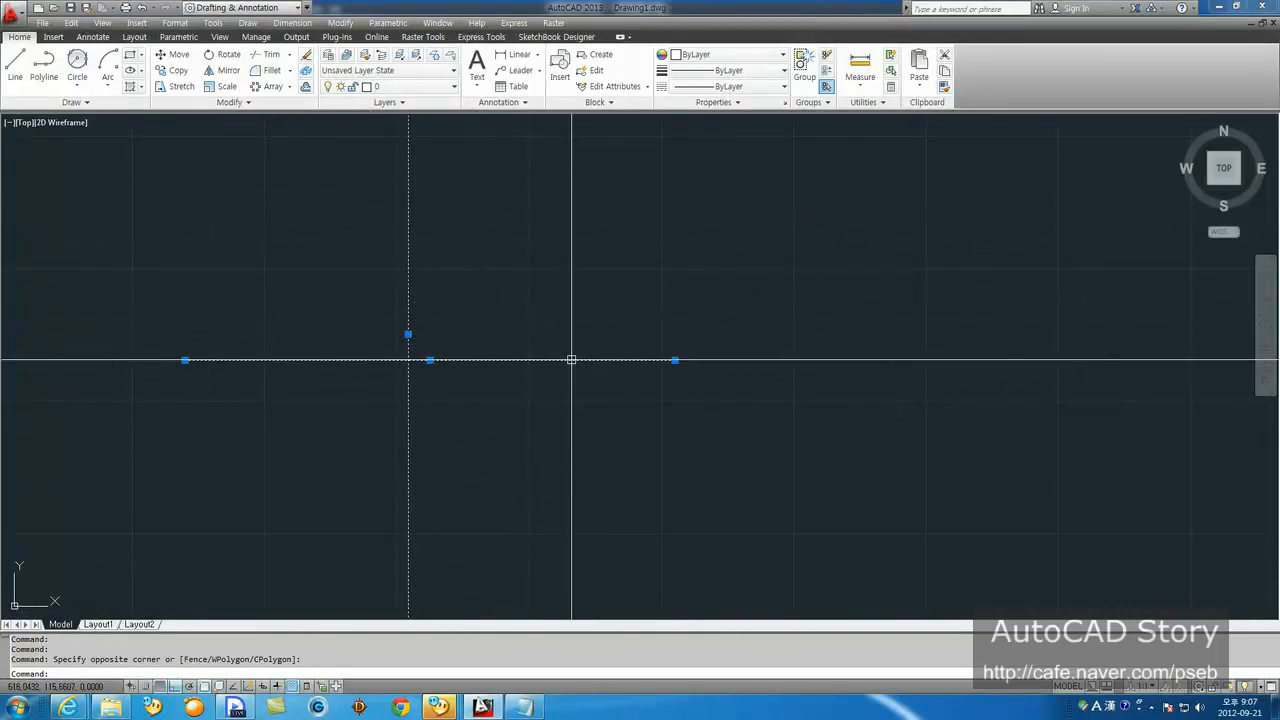
pyautogui.press('Escape')
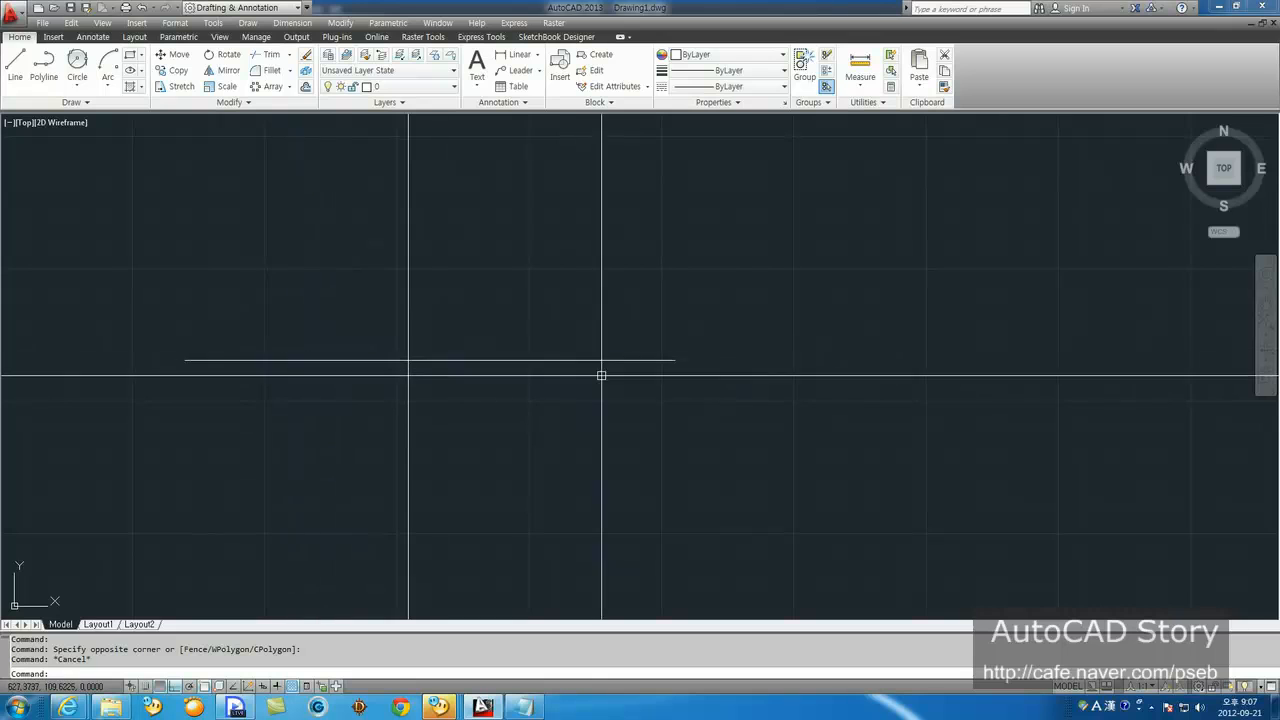
pyautogui.scroll(-4, 331, 360)
pyautogui.moveTo(331, 360); pyautogui.dragTo(466, 357, button='middle')
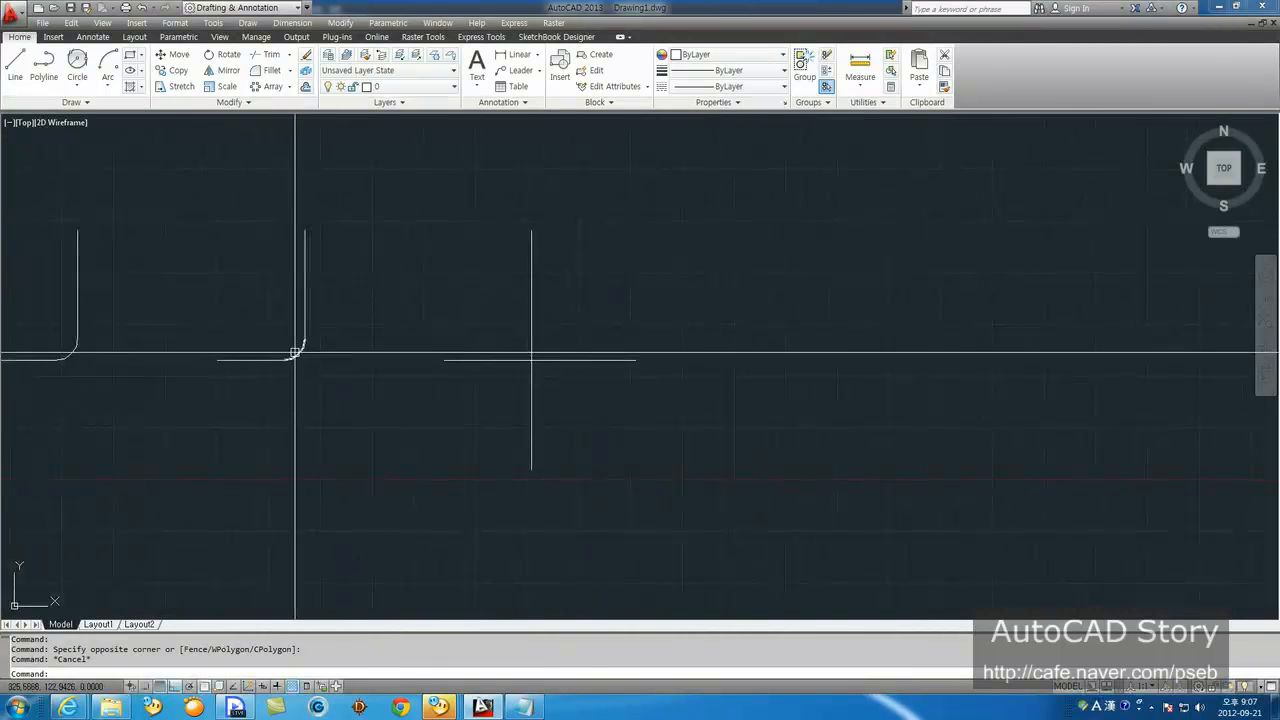
# Step: Undo the view changes and the radius 20 fillet on the middle cross
pyautogui.write('u')
pyautogui.press('Return')
pyautogui.write('u')
pyautogui.press('Return')
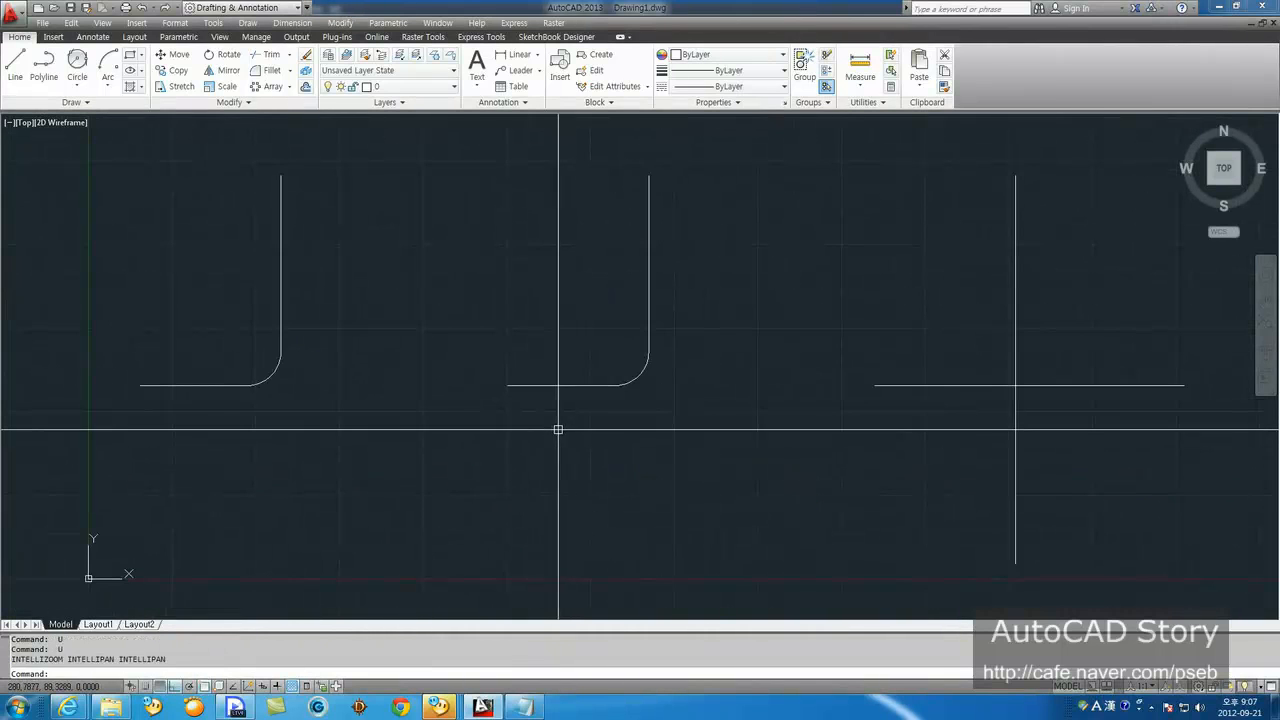
# Step: Fillet the middle cross with radius 30, keeping the upper part of the vertical and the left part of the horizontal line
pyautogui.moveTo(706, 423); pyautogui.dragTo(446, 417, button='middle')
pyautogui.scroll(2, 486, 417)
pyautogui.scroll(-2, 417, 415)
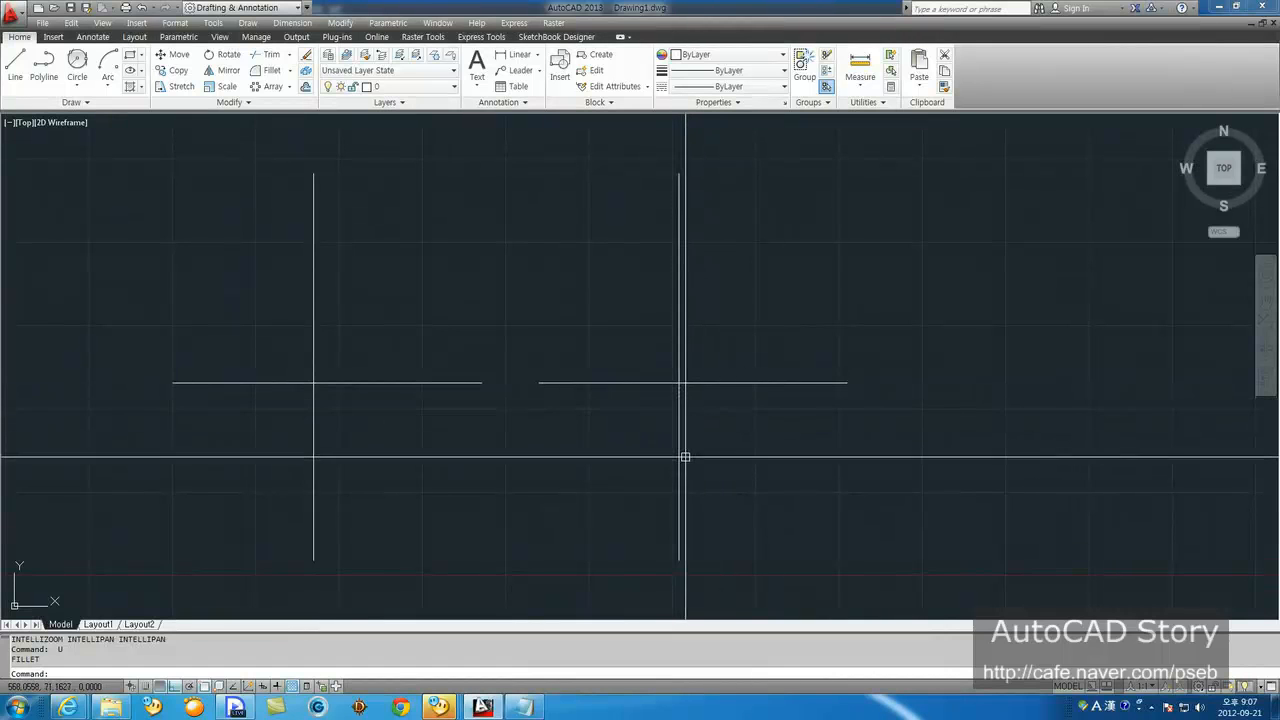
pyautogui.write('f')
pyautogui.press('Return')
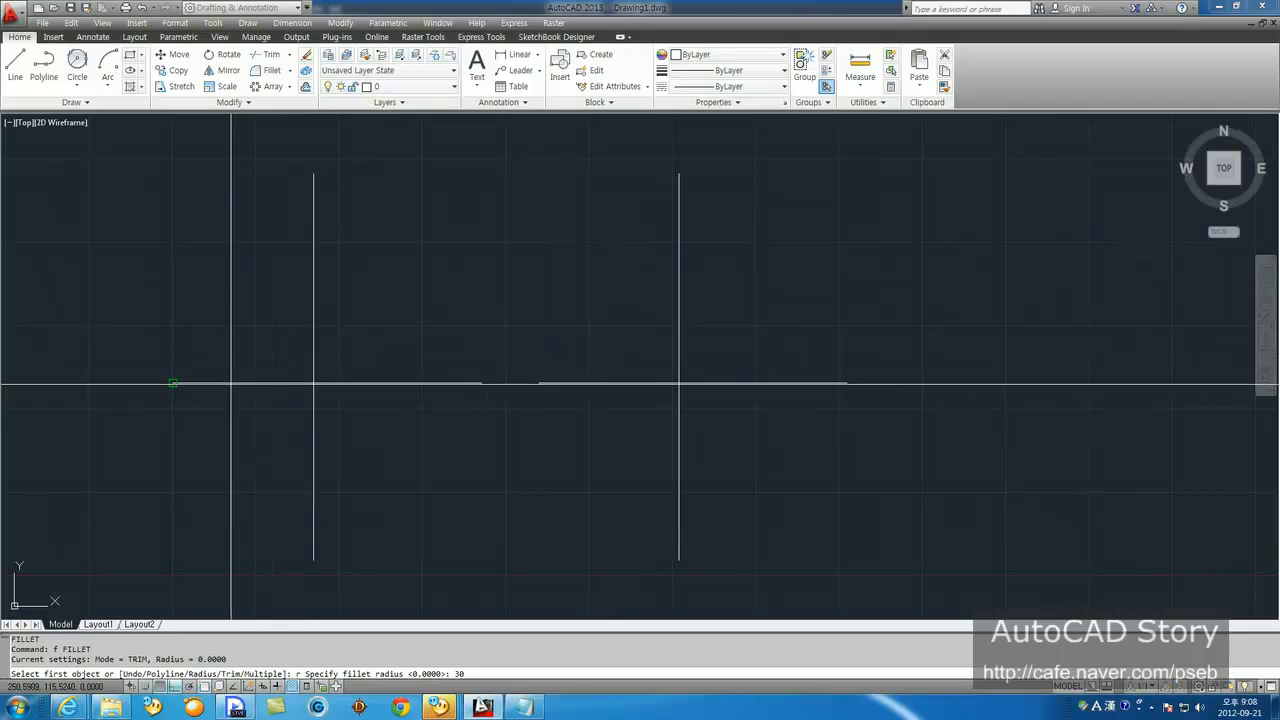
pyautogui.press('Return')
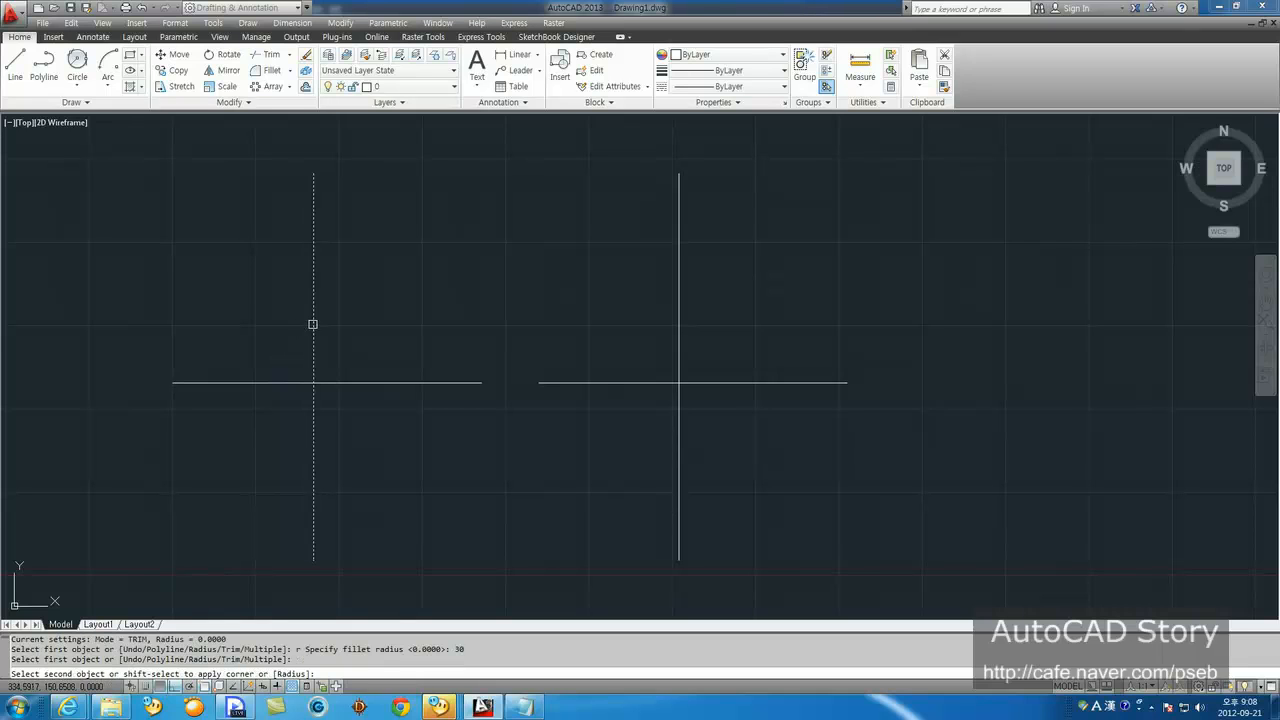
pyautogui.click(234, 382)
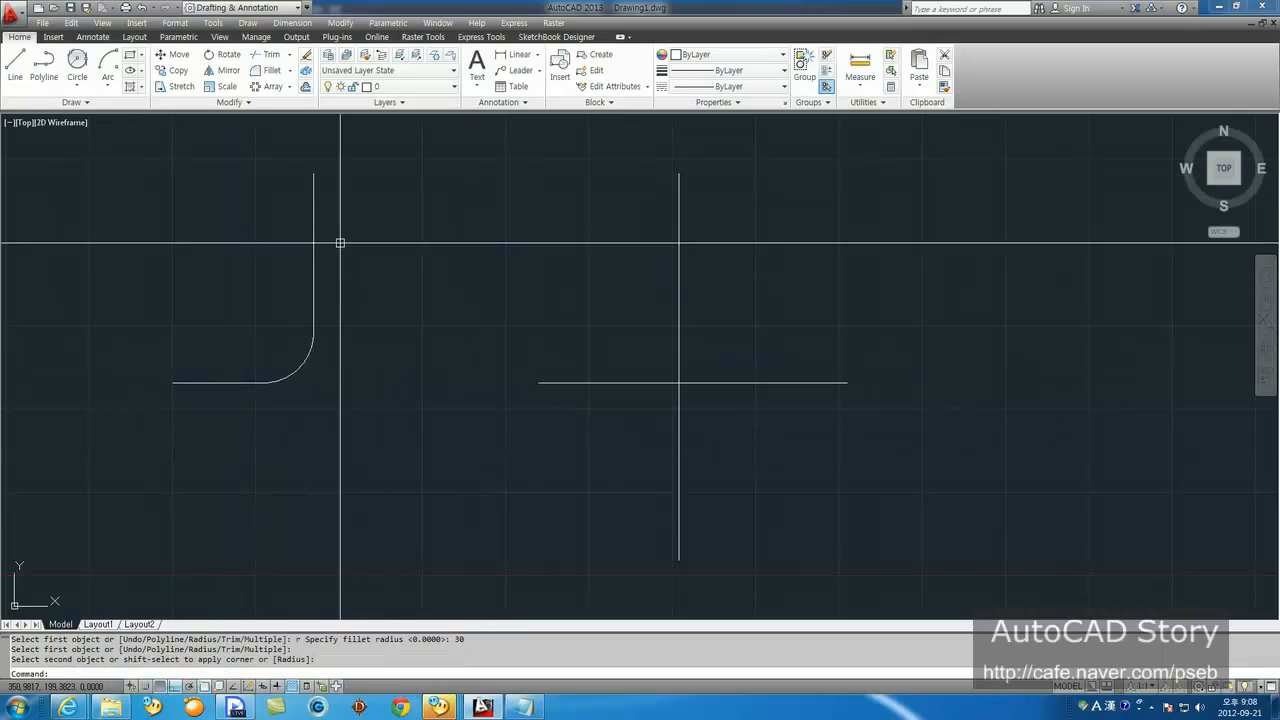
# Step: Fillet the remaining cross with radius 40, keeping the right part of the horizontal and the lower part of the vertical line
pyautogui.moveTo(623, 414); pyautogui.dragTo(311, 350, button='middle')
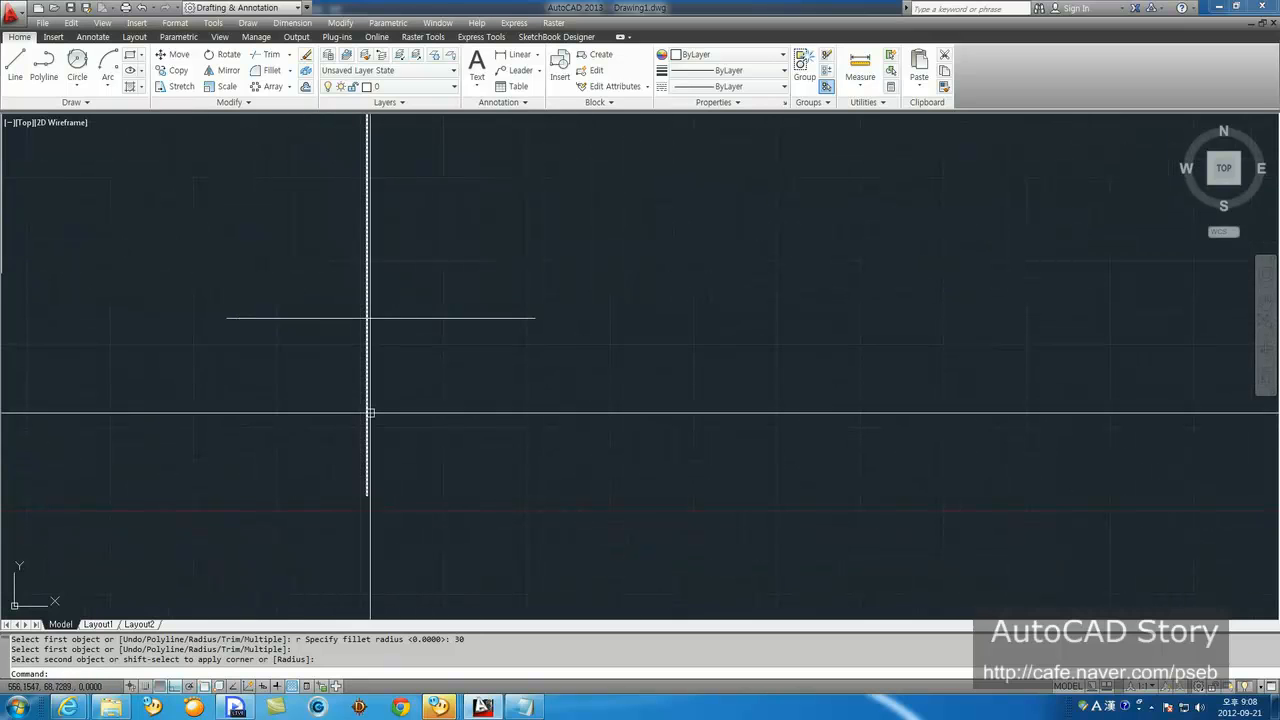
pyautogui.press('Return')
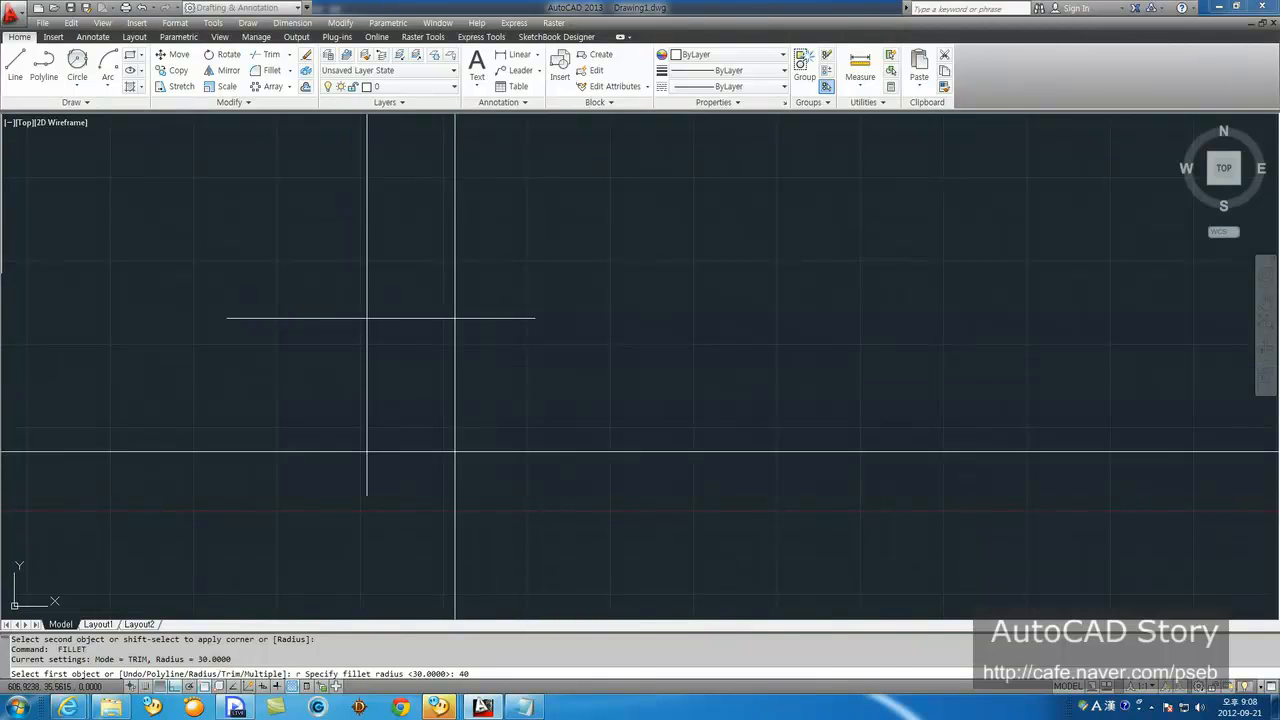
pyautogui.press('Return')
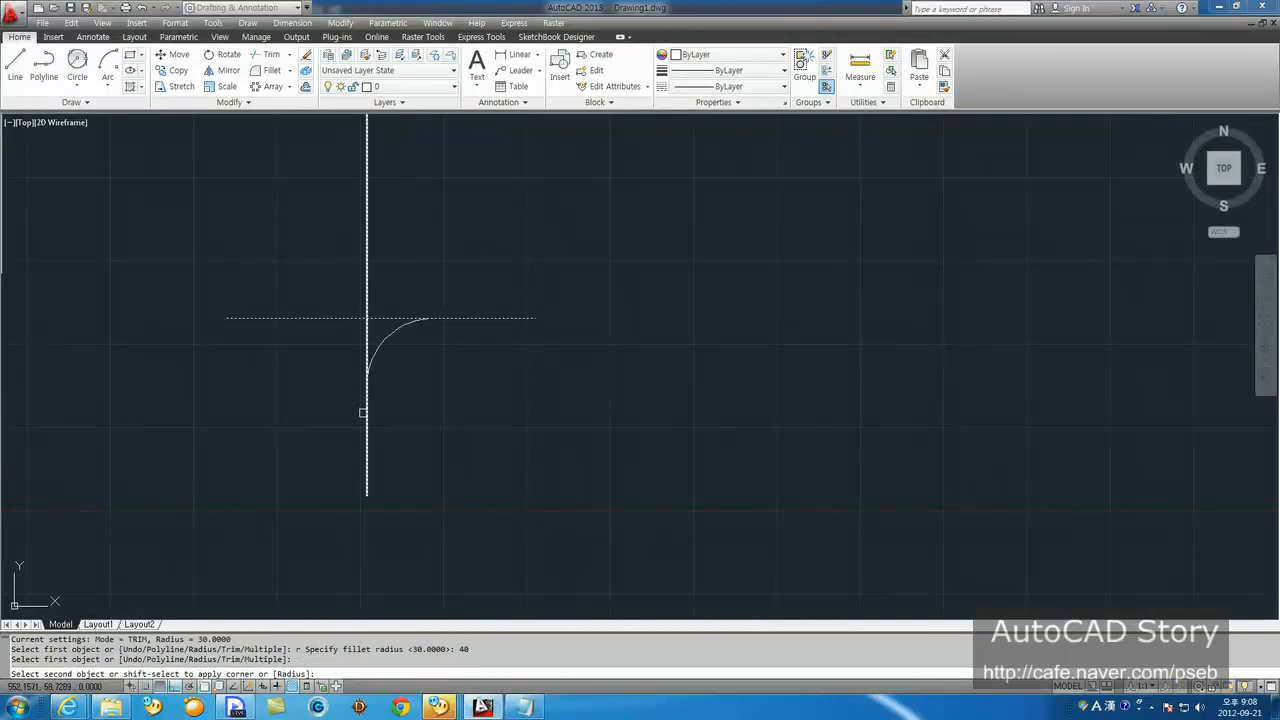
pyautogui.click(363, 412)
# Step: Erase all the filleted example lines with one crossing selection
pyautogui.scroll(-3, 294, 409)
pyautogui.moveTo(294, 409); pyautogui.dragTo(451, 403, button='middle')
pyautogui.write('e')
pyautogui.press('Return')
pyautogui.click(663, 474)
pyautogui.click(157, 298)
pyautogui.press('Return')
# Step: Draw a long horizontal line and a vertical line crossing it near its left end
pyautogui.write('l')
pyautogui.press('Return')
pyautogui.click(205, 282)
pyautogui.click(599, 284)
pyautogui.press('Return')
pyautogui.press('Return')
pyautogui.click(293, 256)
pyautogui.click(293, 482)
pyautogui.press('Return')
# Step: Draw a second vertical line further right and a lower horizontal line crossing both verticals, so the four lines enclose a rectangle
pyautogui.press('Return')
pyautogui.click(486, 206)
pyautogui.click(486, 526)
pyautogui.press('Return')
pyautogui.press('Return')
pyautogui.click(237, 432)
pyautogui.click(657, 432)
pyautogui.press('Return')
# Step: Fillet the upper-left corner of the enclosed rectangle with radius 30, keeping the line parts that bound the rectangle
pyautogui.scroll(3, 343, 437)
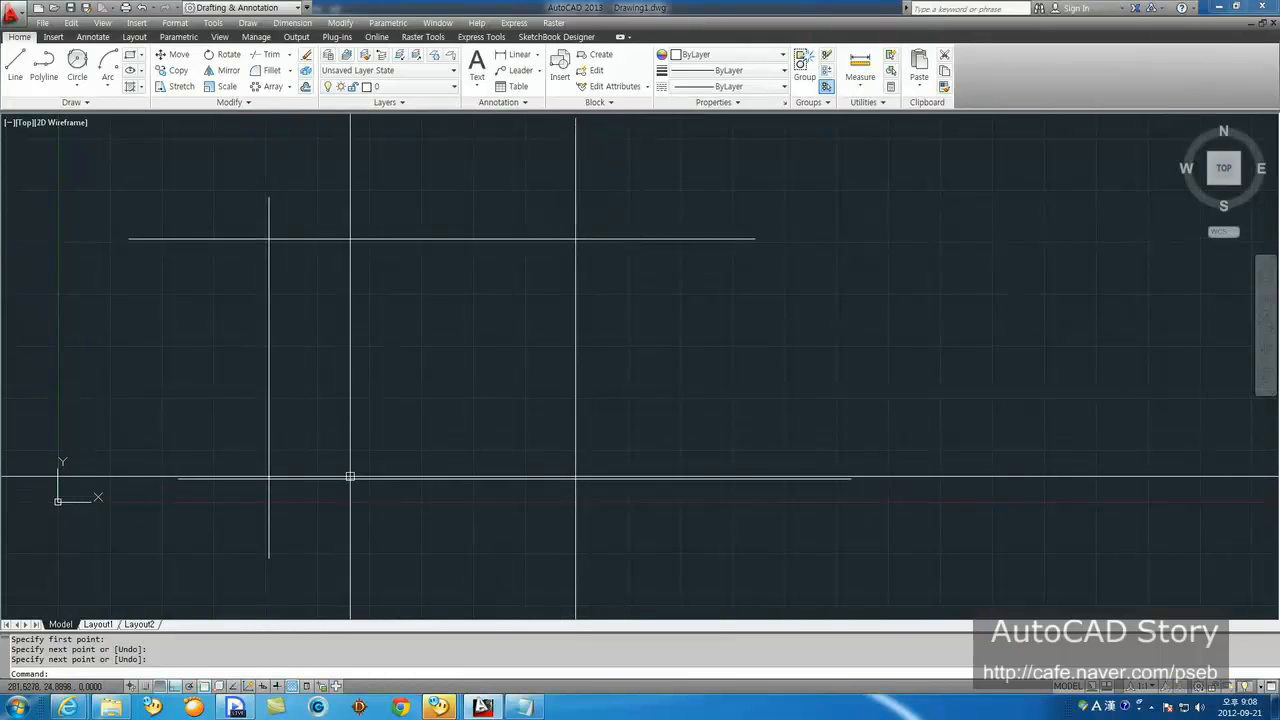
pyautogui.write('f')
pyautogui.press('Return')
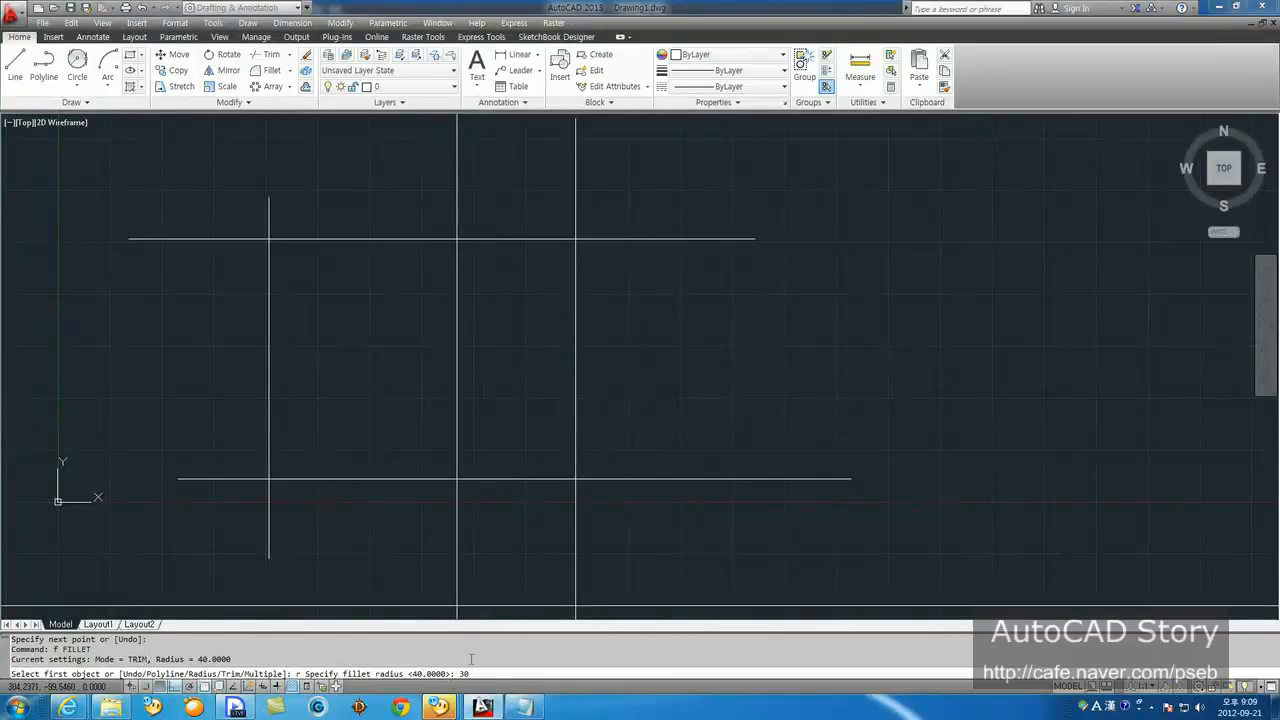
pyautogui.press('Return')
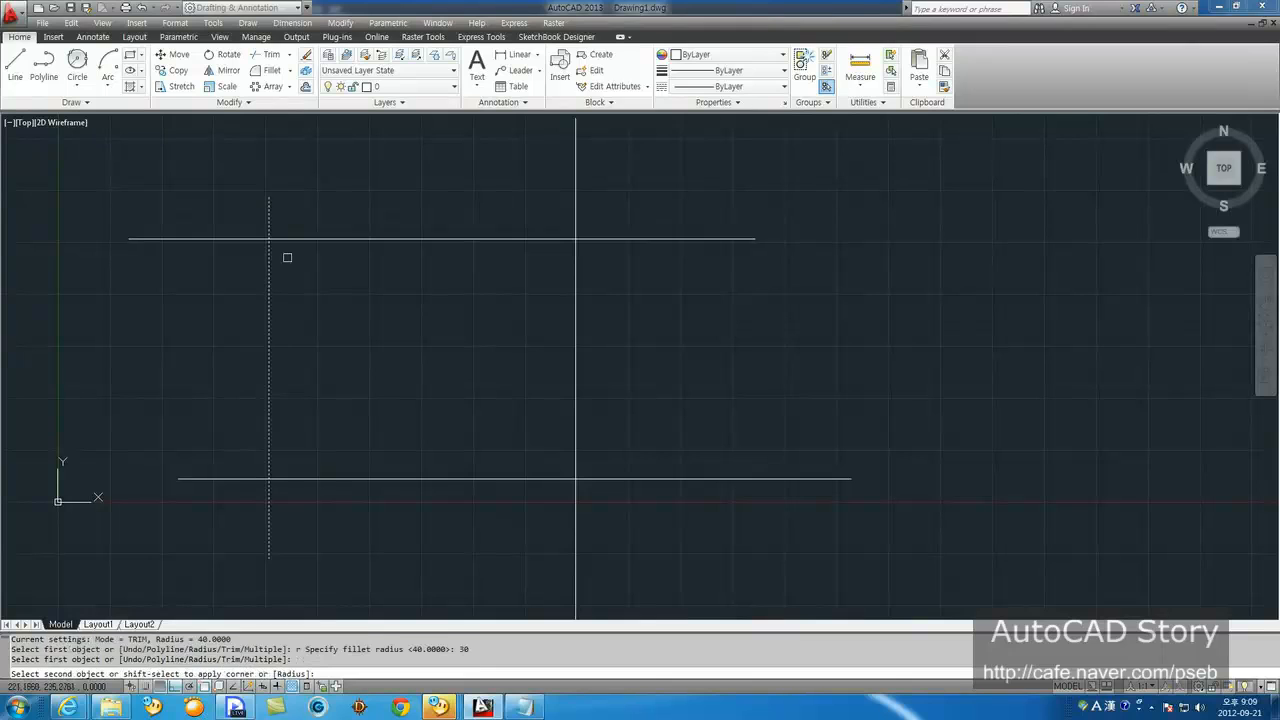
pyautogui.click(269, 262)
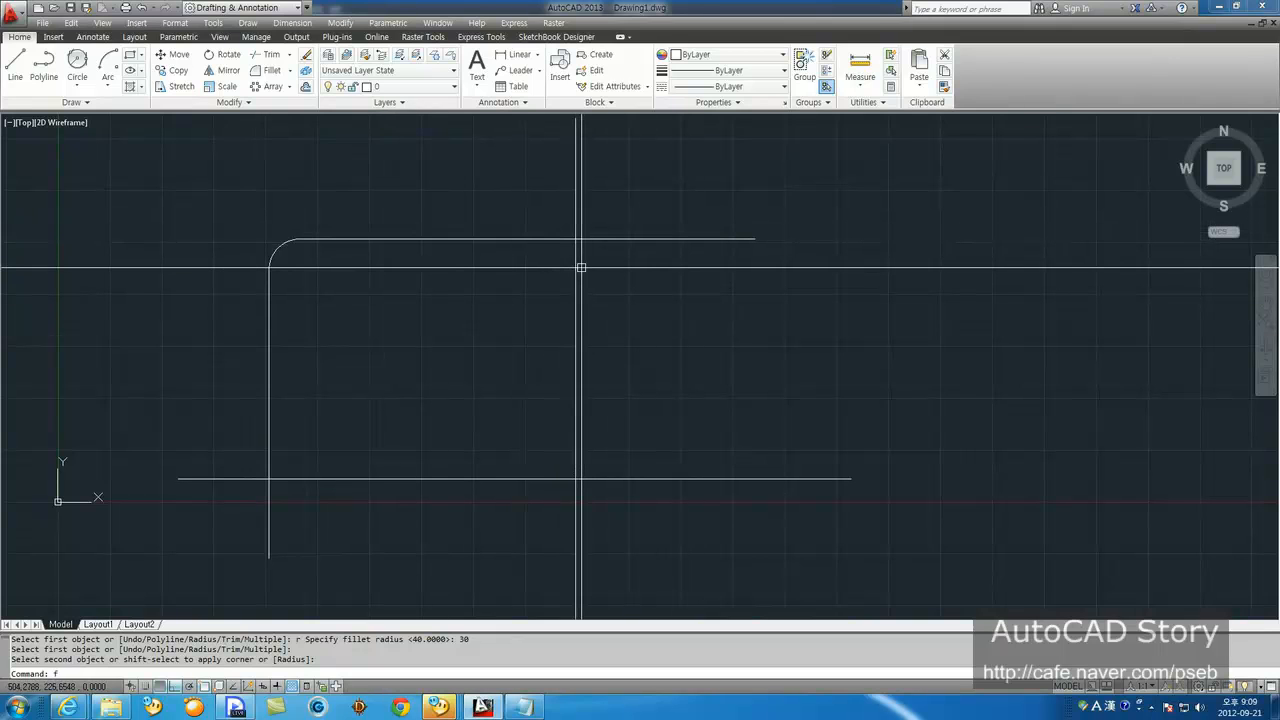
# Step: Fillet the upper-right and lower-right corners of the enclosed rectangle with the same radius, keeping the line parts that bound it
pyautogui.write('f')
pyautogui.press('Return')
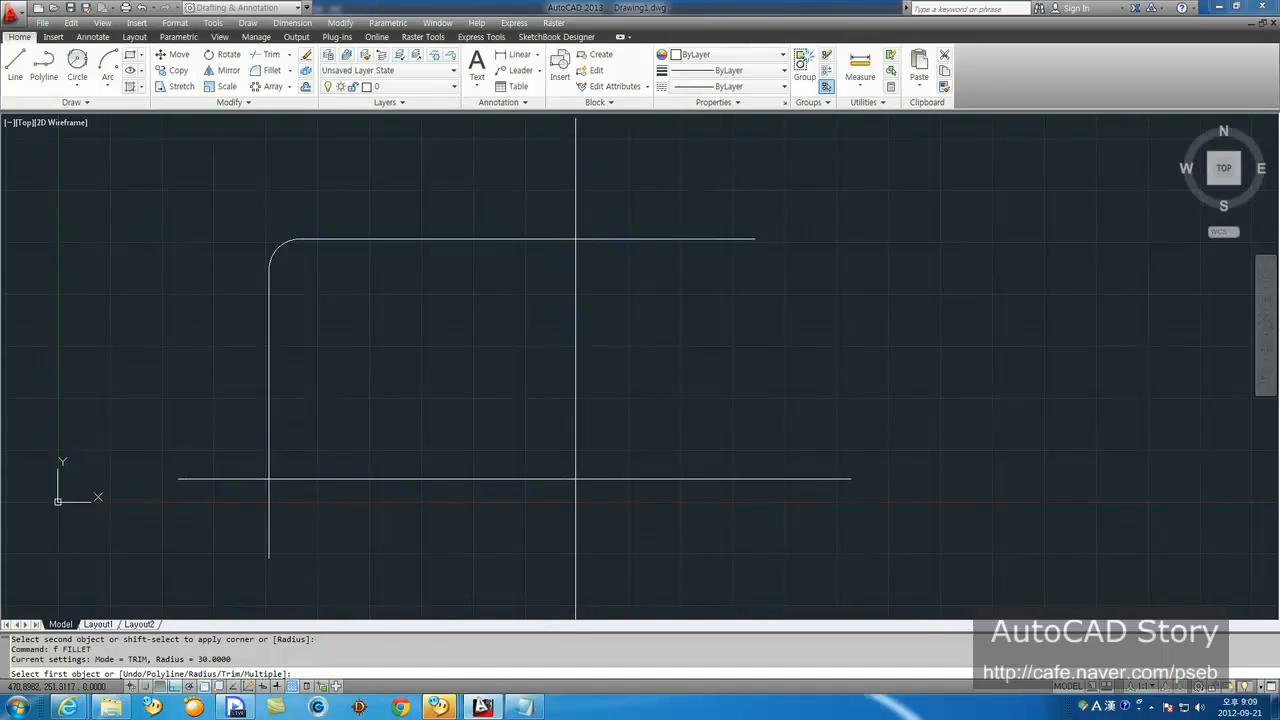
pyautogui.click(576, 298)
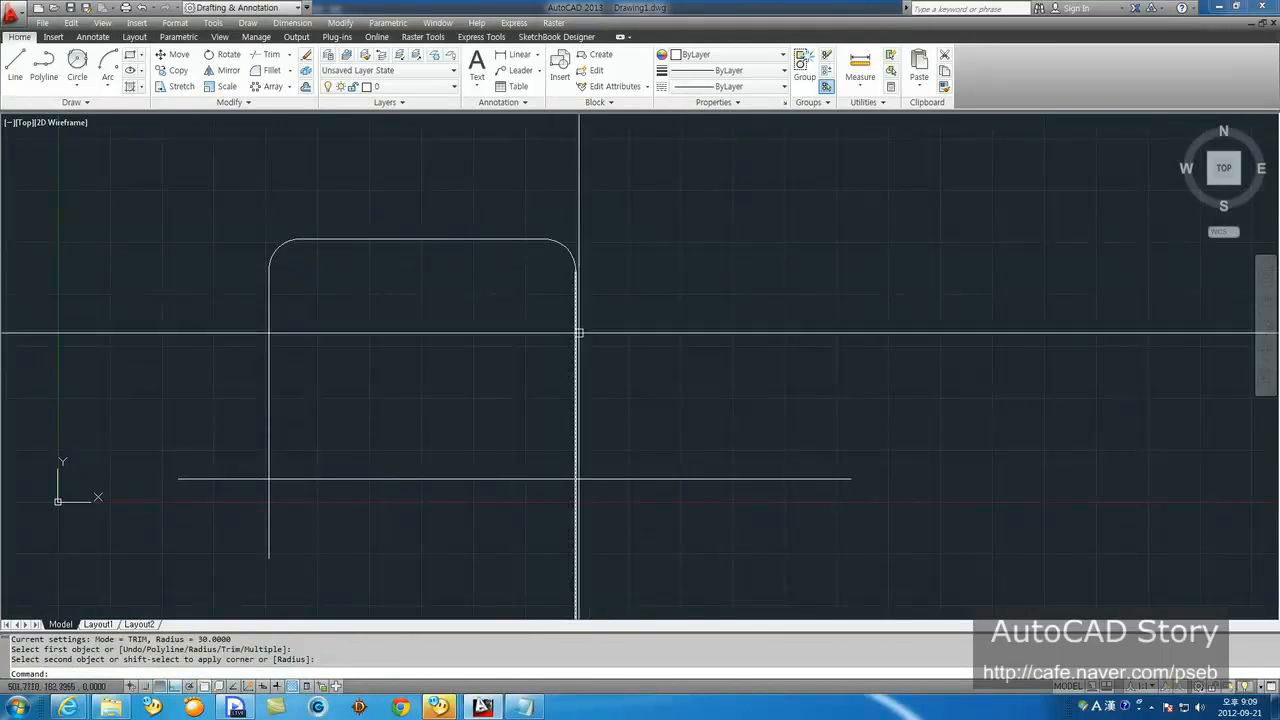
pyautogui.press('Return')
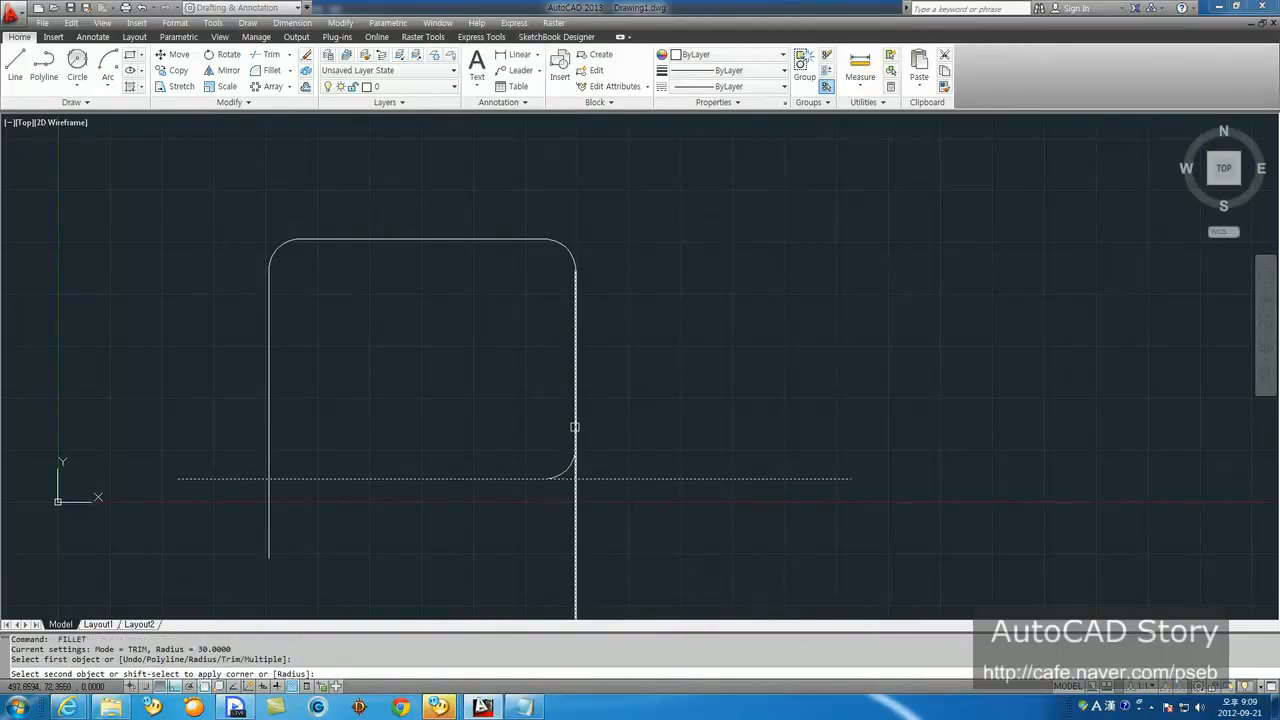
# Step: Fillet the two lower corners of the frame with the current radius of 30
pyautogui.click(573, 429)
pyautogui.press('Return')
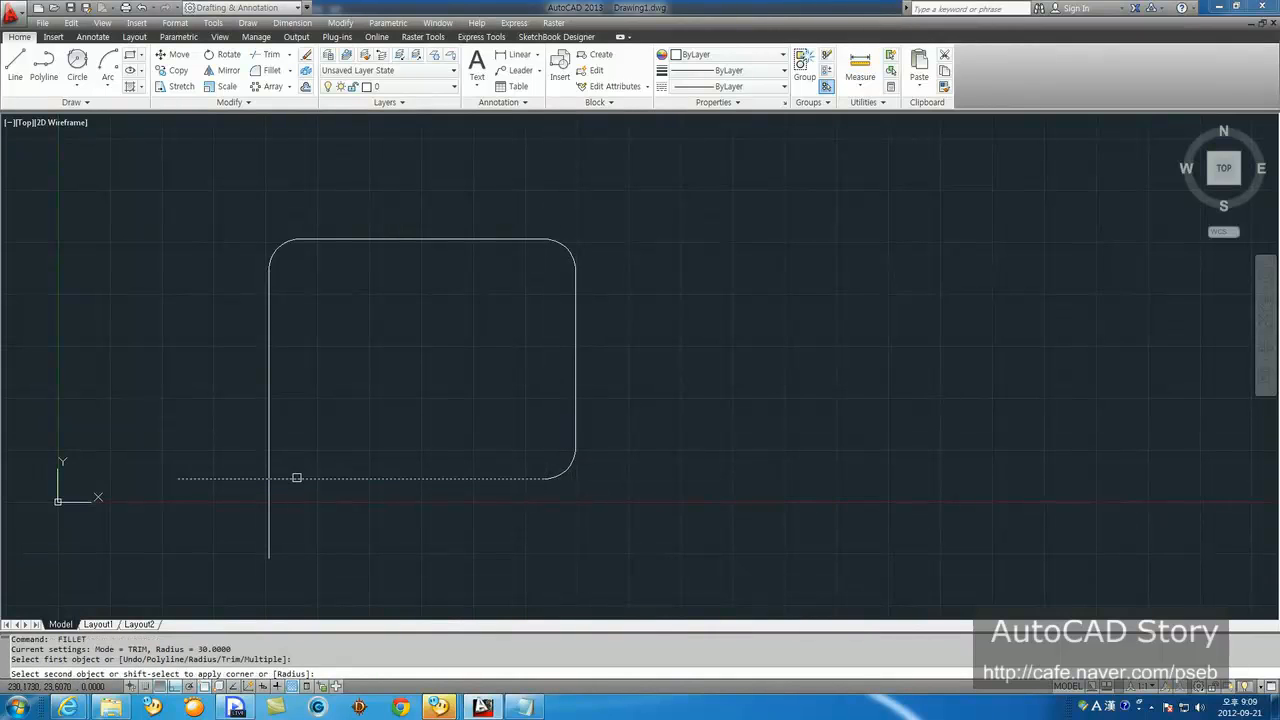
pyautogui.click(268, 405)
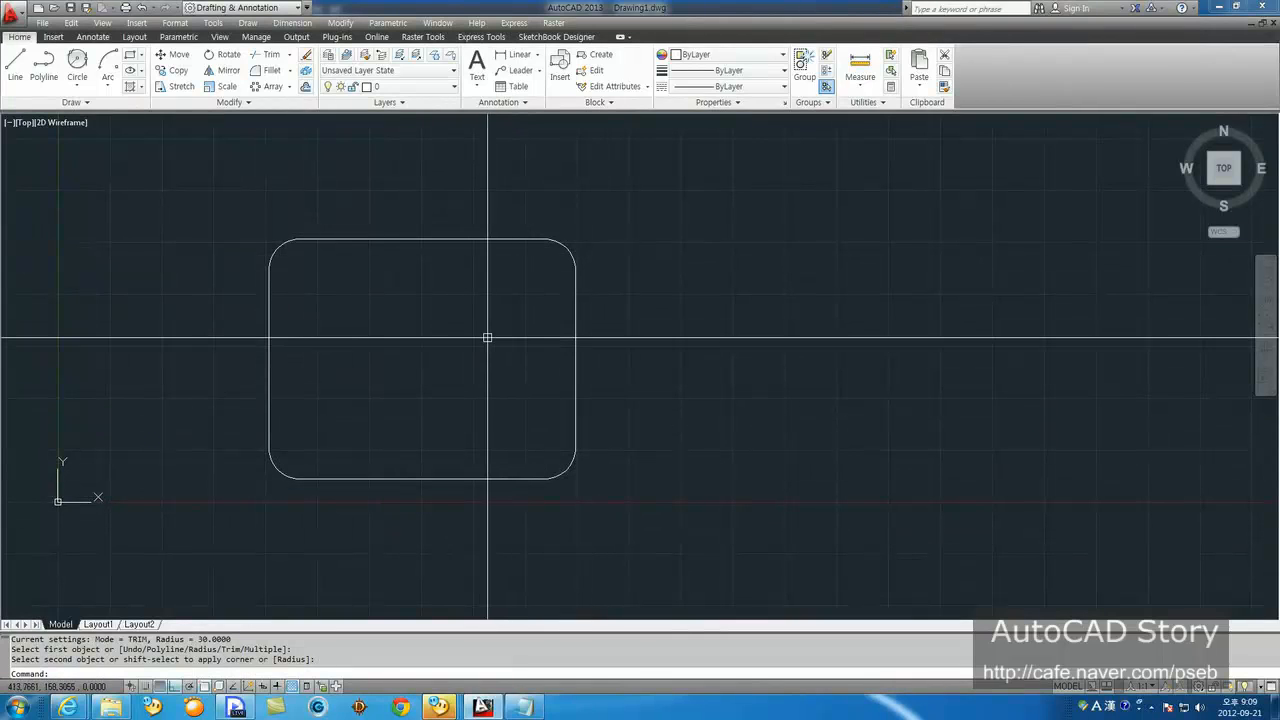
# Step: Erase the entire rounded rectangle from the drawing
pyautogui.write('e')
pyautogui.press('Return')
pyautogui.click(628, 512)
pyautogui.click(212, 208)
pyautogui.press('Return')
pyautogui.write('l')
pyautogui.press('Return')
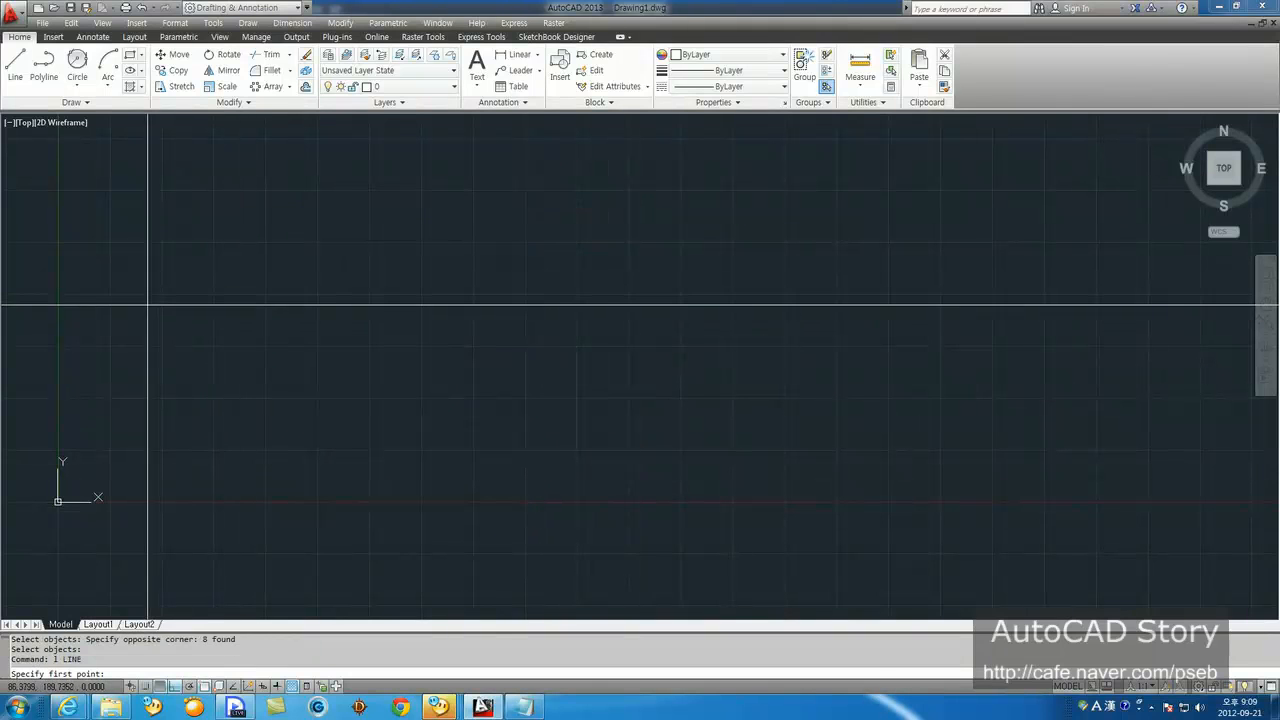
pyautogui.click(172, 287)
pyautogui.press('Escape')
pyautogui.press('Escape')
# Step: Draw a vertical line near the origin and a horizontal line running right from its upper end, forming an L-shaped corner
pyautogui.press('Return')
pyautogui.click(143, 460)
pyautogui.click(138, 319)
pyautogui.click(430, 319)
pyautogui.press('Escape')
pyautogui.press('Return')
pyautogui.press('Escape')
pyautogui.press('Escape')
# Step: Stretch the free end of the horizontal line toward the corner to shorten the line
pyautogui.write('s')
pyautogui.press('Return')
pyautogui.click(456, 352)
pyautogui.click(403, 300)
pyautogui.press('Return')
pyautogui.click(468, 420)
pyautogui.click(306, 420)
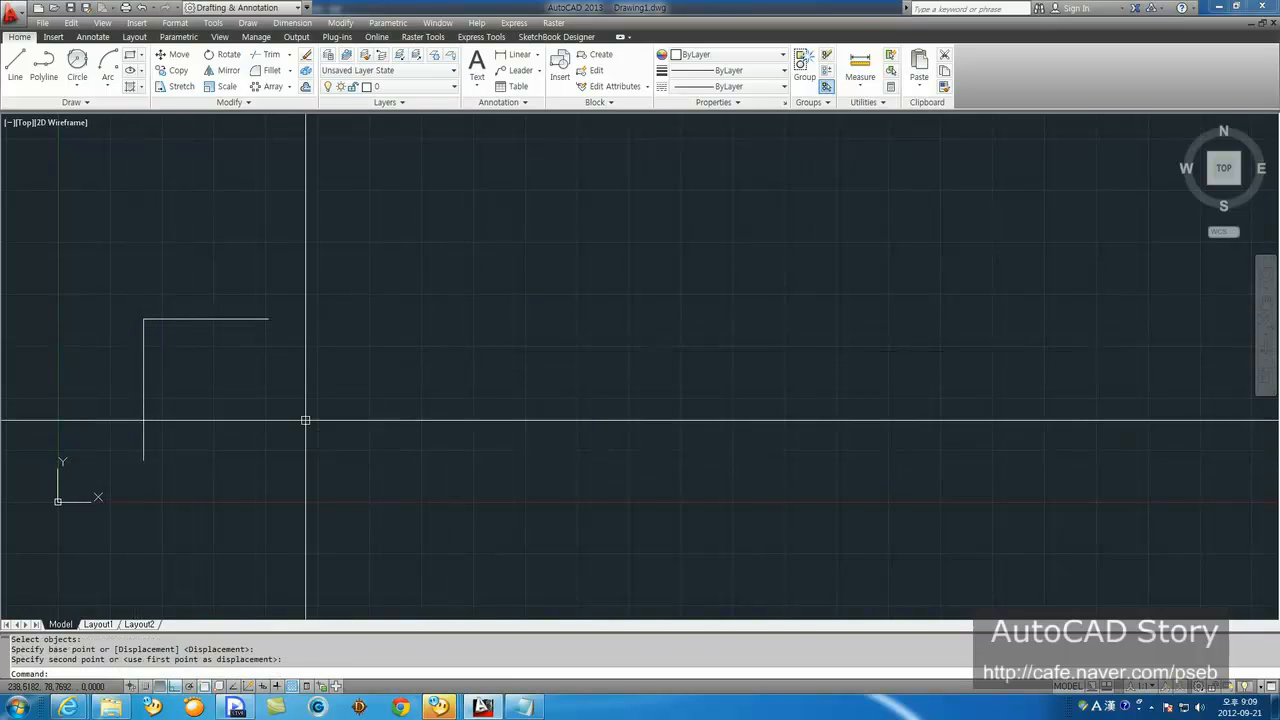
# Step: Draw a vertical line and a horizontal line that cross each other near the vertical line's upper end, beside the L-shaped corner
pyautogui.write('l')
pyautogui.press('Return')
pyautogui.click(343, 469)
pyautogui.click(346, 238)
pyautogui.press('Return')
pyautogui.press('Return')
pyautogui.click(273, 287)
pyautogui.click(517, 293)
pyautogui.press('Return')
# Step: Draw a vertical line to the right of the crossing pair and a separate horizontal line above and beyond it, leaving a gap
pyautogui.press('Return')
pyautogui.click(608, 492)
pyautogui.press('Return')
pyautogui.press('Return')
pyautogui.click(680, 216)
pyautogui.click(918, 250)
pyautogui.press('Return')
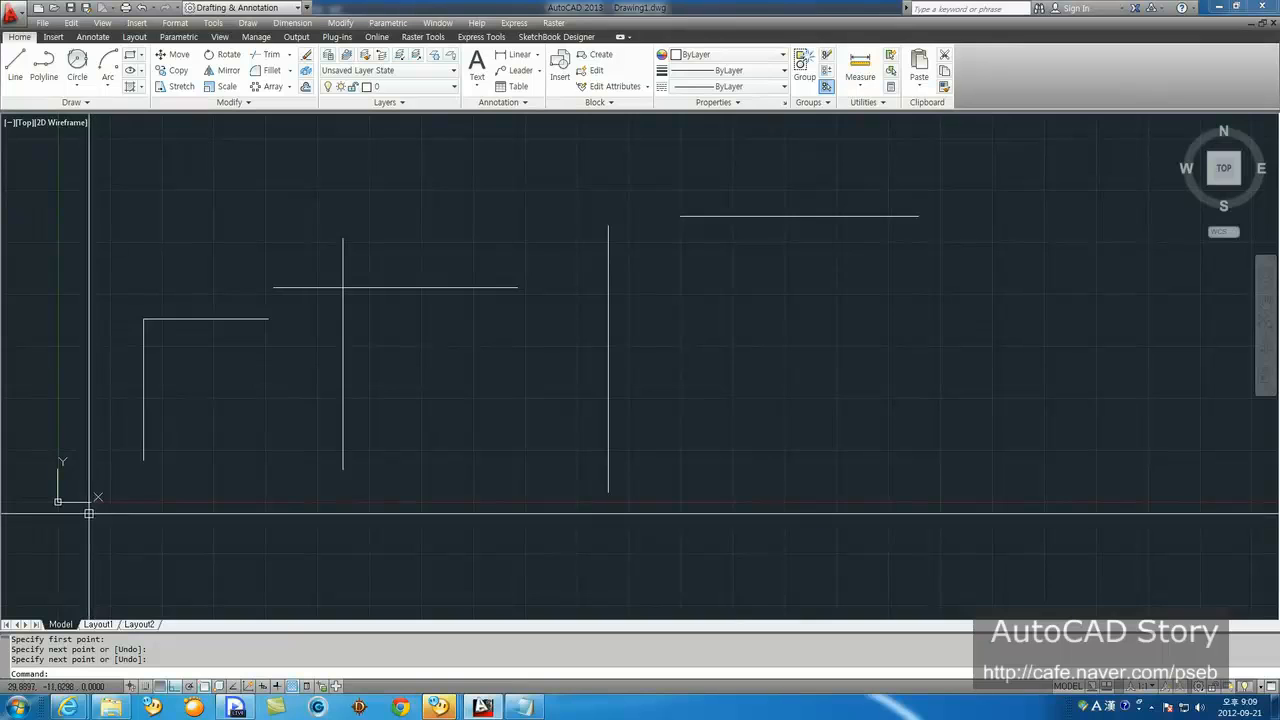
# Step: Set the fillet radius to 0 and apply the fillet to the corner of the first L-shaped pair
pyautogui.write('f')
pyautogui.press('Return')
pyautogui.write('r')
pyautogui.press('Return')
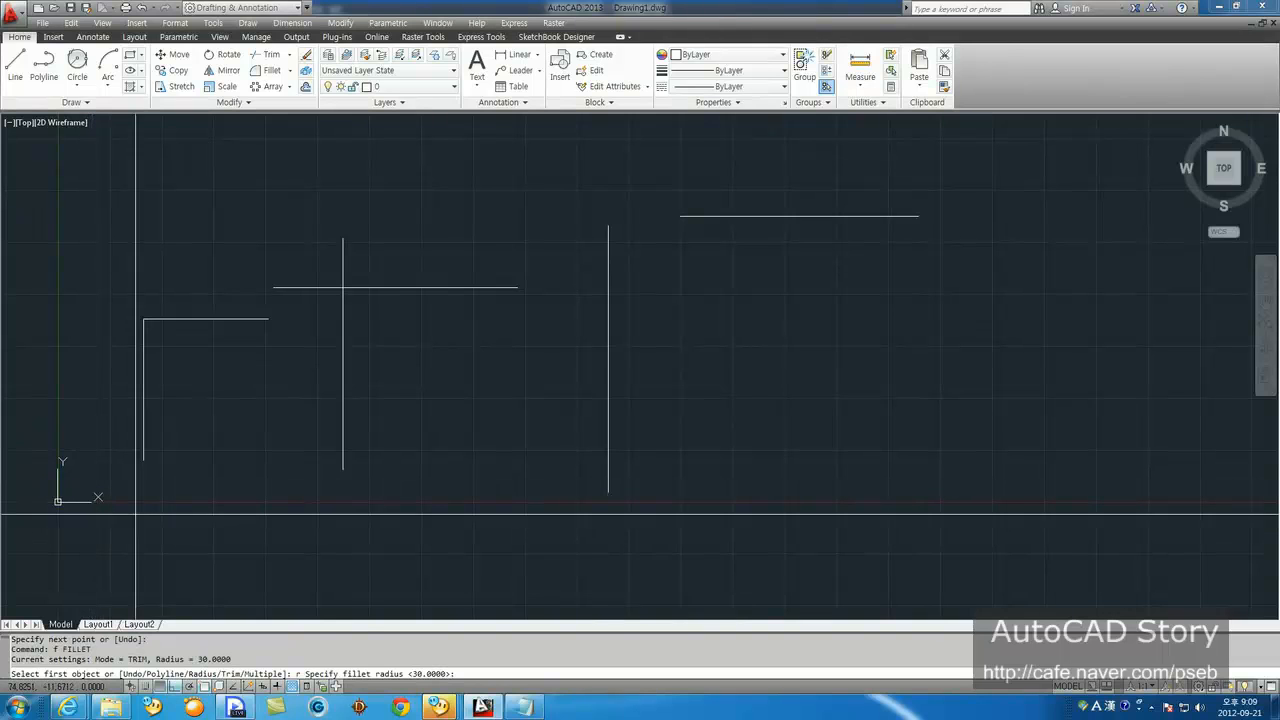
pyautogui.press('Return')
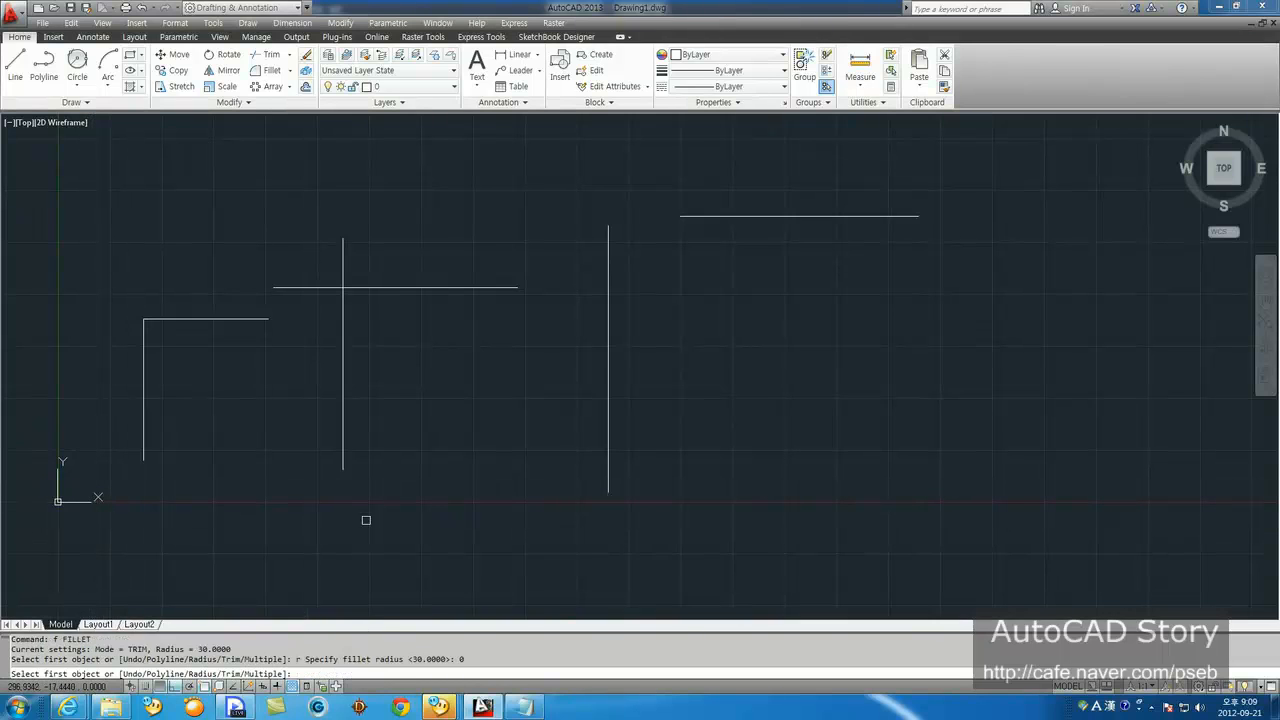
pyautogui.click(137, 369)
pyautogui.click(171, 319)
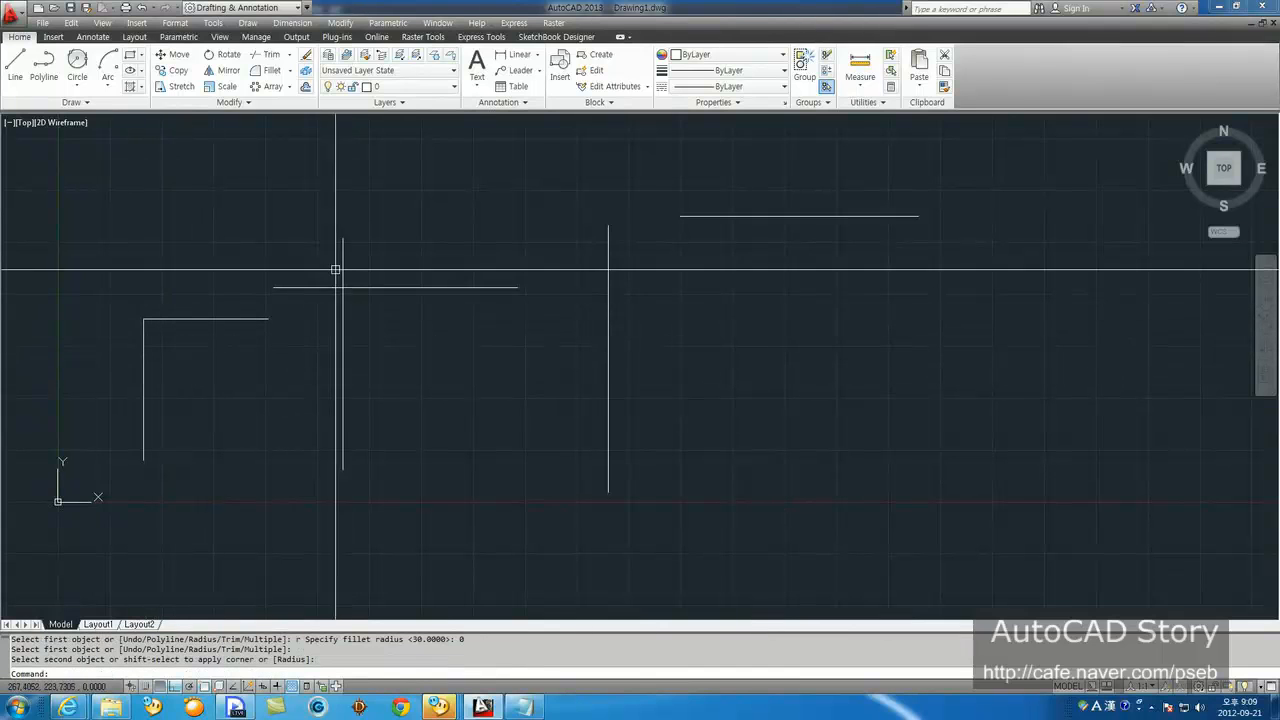
# Step: Fillet the crossing lines and the separated lines into sharp corners using the radius of 0
pyautogui.press('Return')
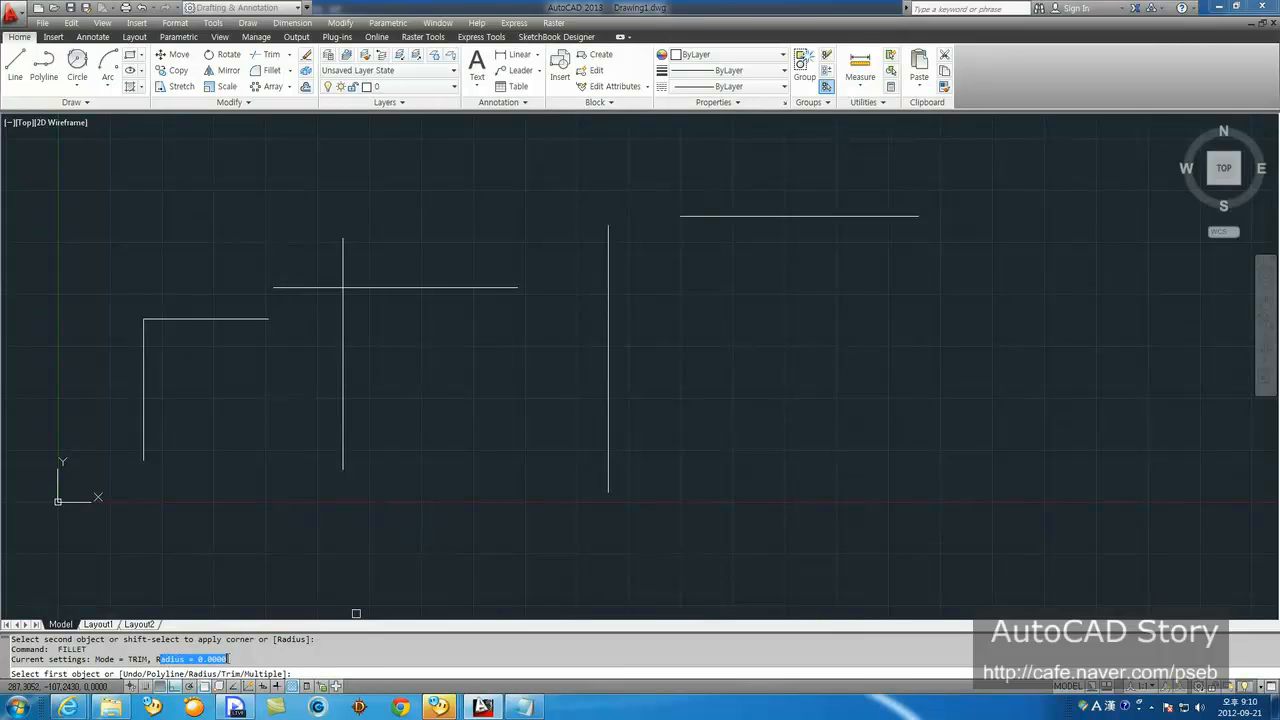
pyautogui.click(346, 332)
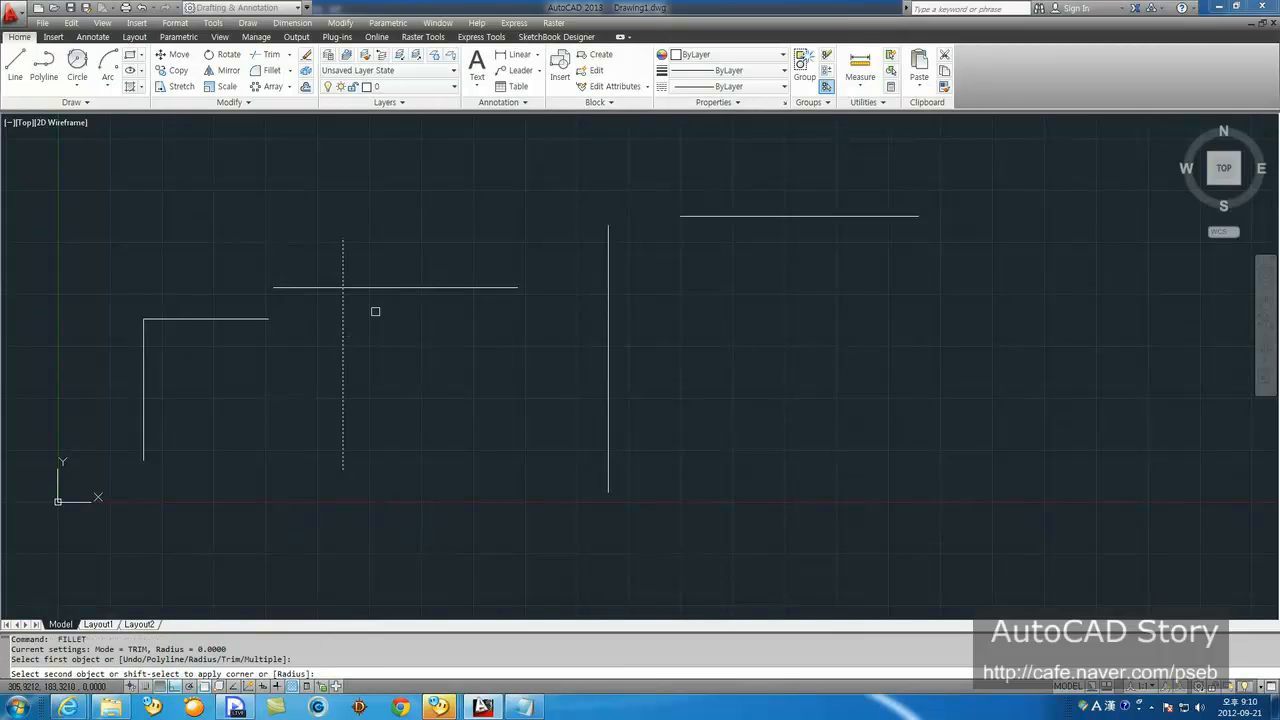
pyautogui.click(401, 288)
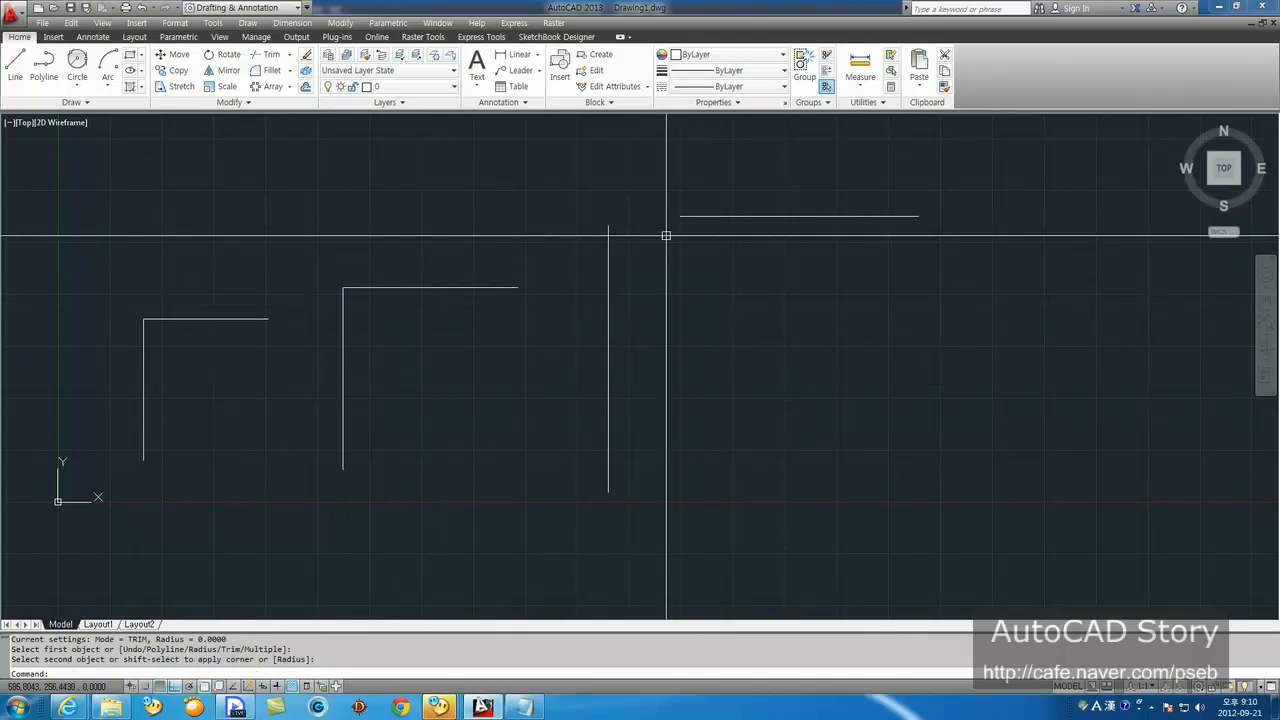
pyautogui.press('Return')
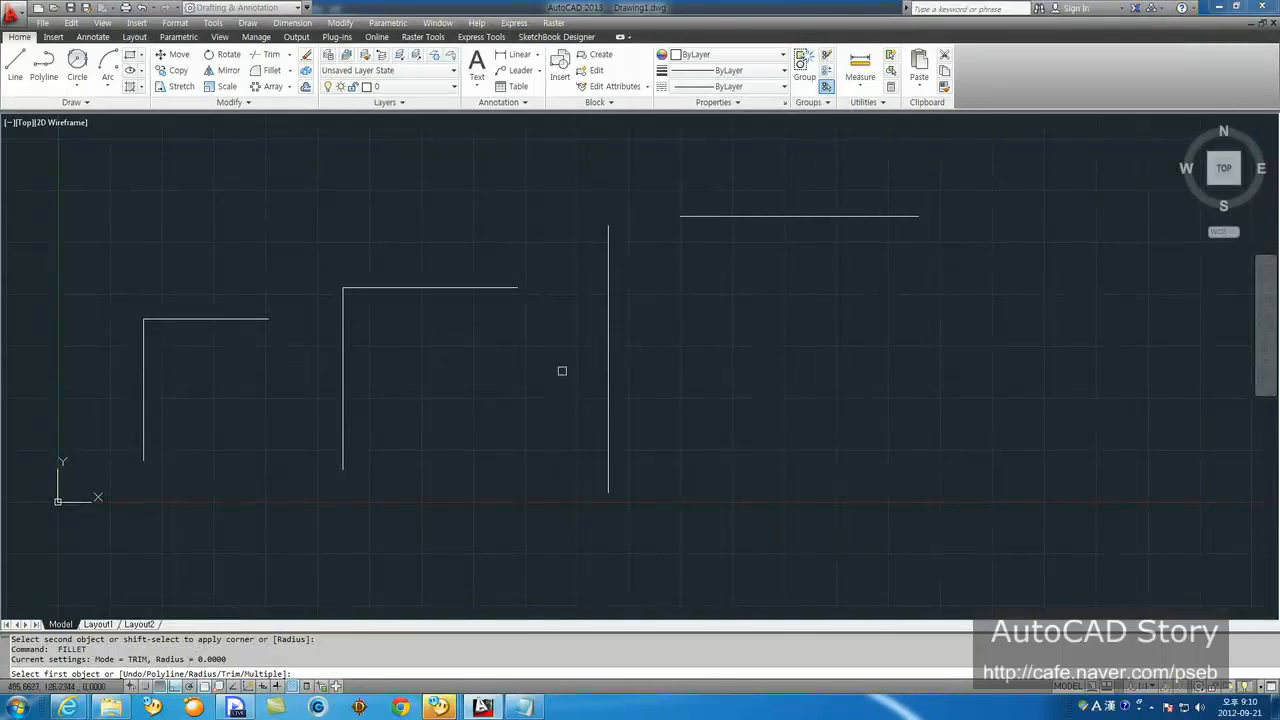
pyautogui.click(611, 325)
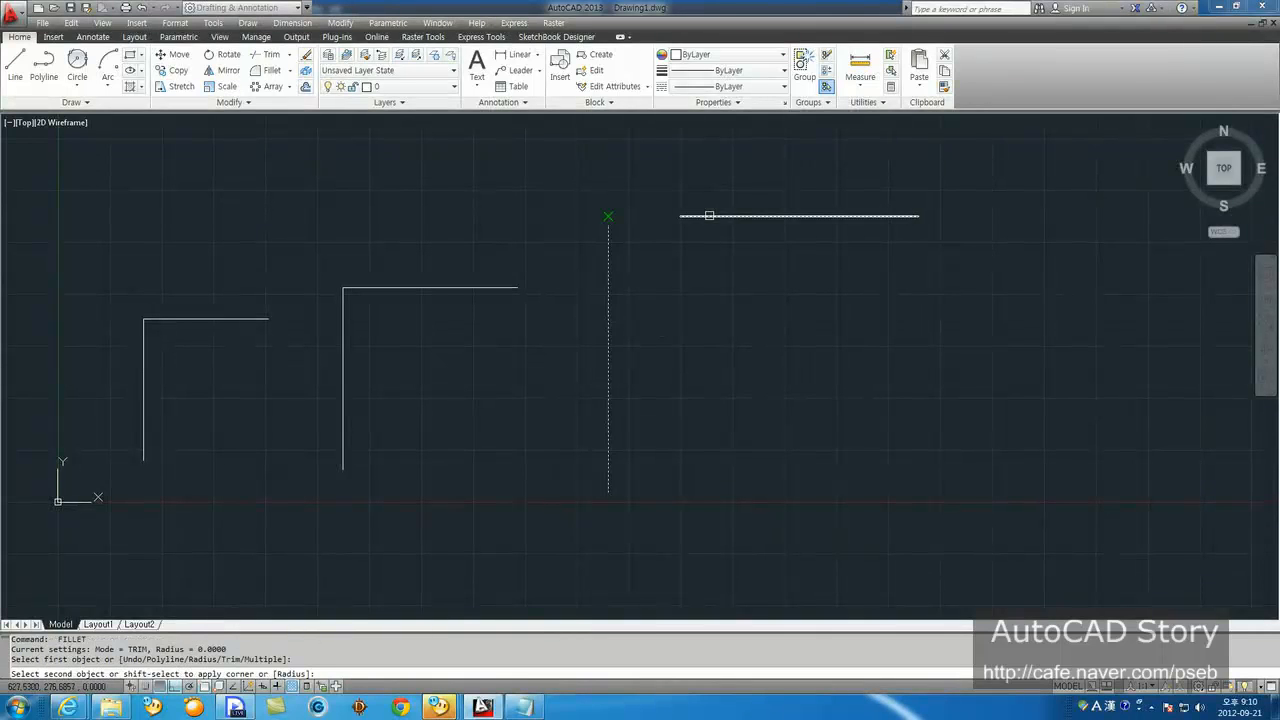
pyautogui.click(709, 215)
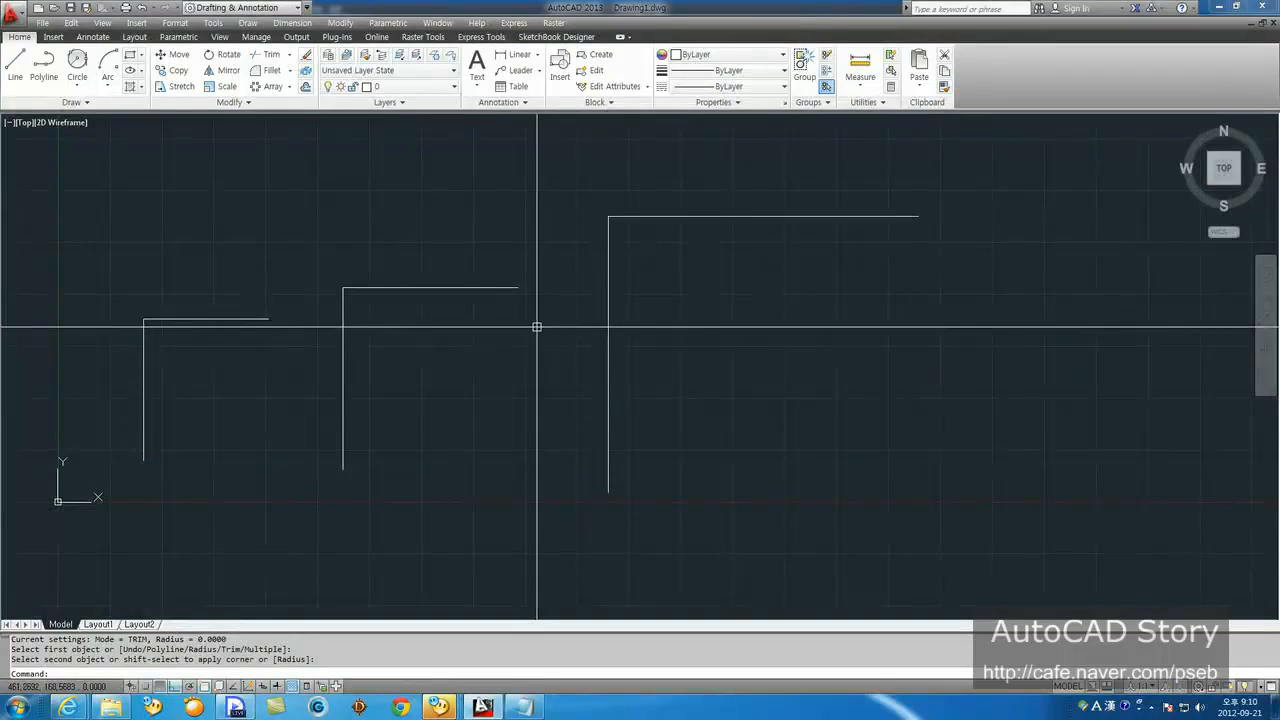
# Step: Erase all three line corners from the drawing
pyautogui.write('e')
pyautogui.press('Return')
pyautogui.click(731, 466)
pyautogui.click(143, 177)
pyautogui.press('Return')
# Step: Draw two circles side by side with a gap between them, with radii of about 137 and about 114
pyautogui.write('c')
pyautogui.press('Return')
pyautogui.click(294, 357)
pyautogui.click(436, 400)
pyautogui.press('Return')
pyautogui.click(615, 371)
pyautogui.click(631, 490)
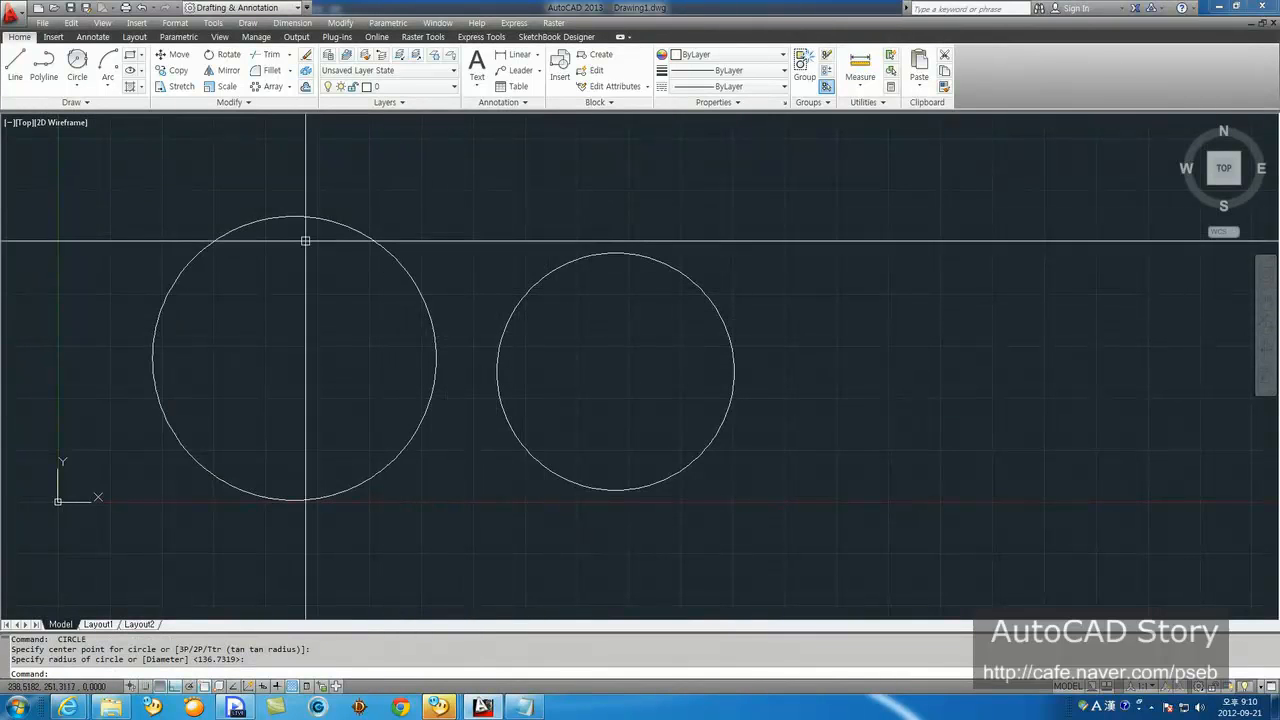
# Step: Draw a circle of radius 30 tangent to both facing sides of the two circles
pyautogui.click(76, 85)
pyautogui.click(93, 221)
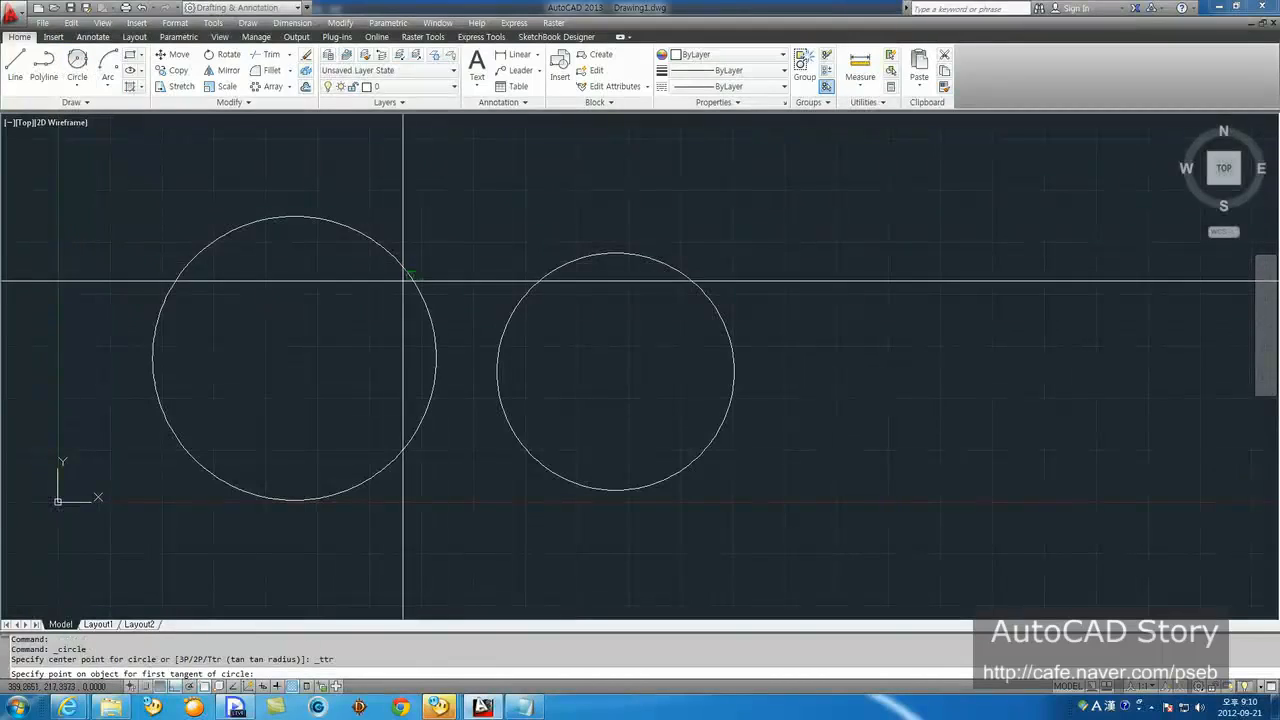
pyautogui.click(409, 271)
pyautogui.click(519, 297)
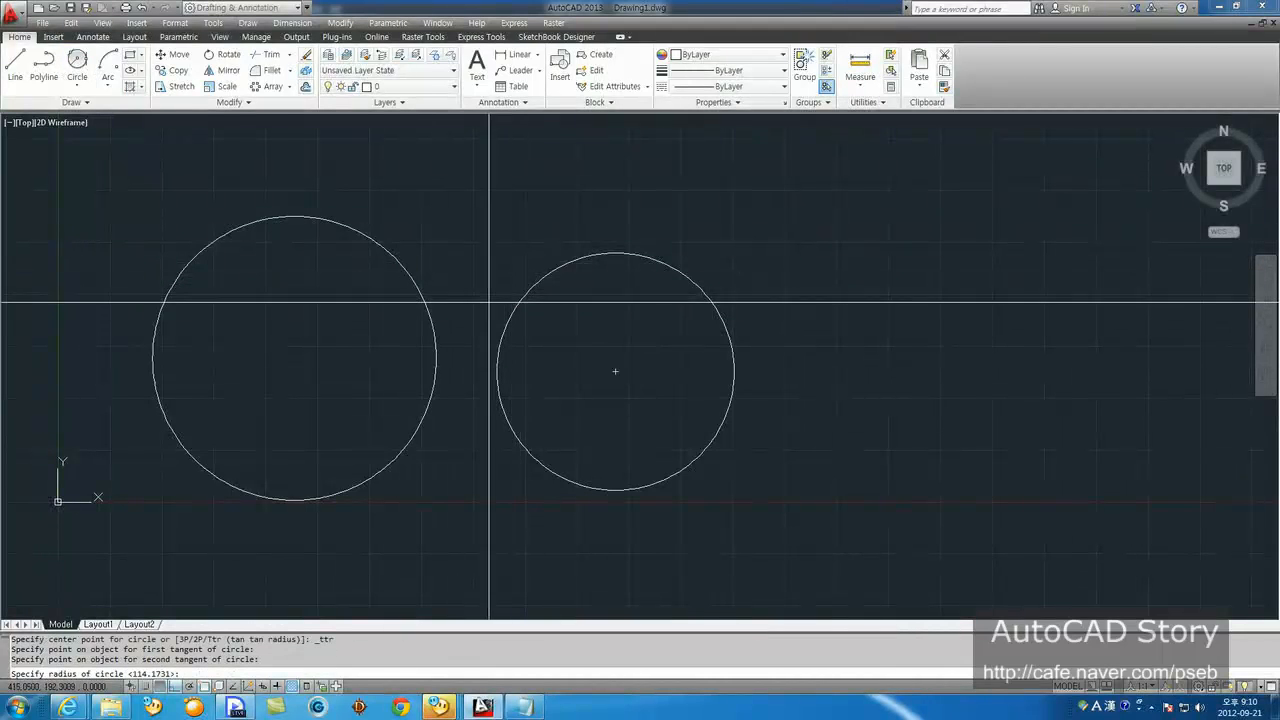
pyautogui.press('Return')
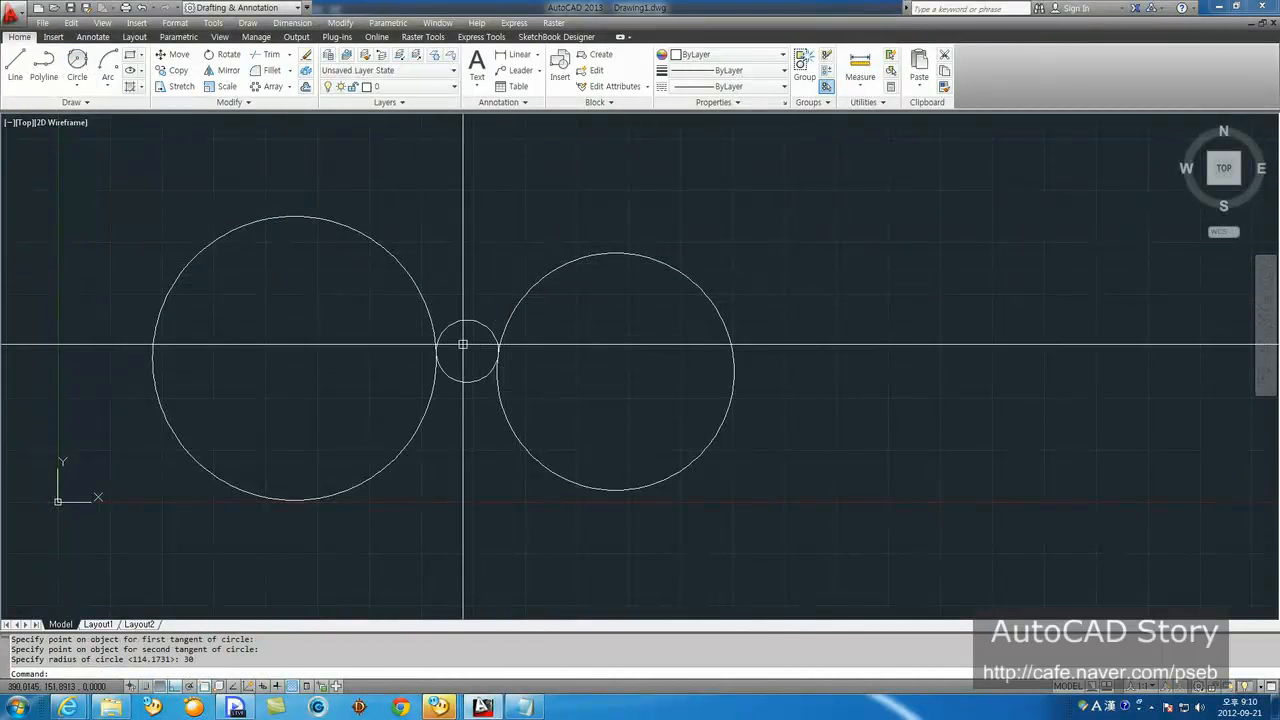
# Step: Try to trim the three circles against one another and undo the small tangent circle
pyautogui.write('tr')
pyautogui.press('Return')
pyautogui.click(580, 390)
pyautogui.click(412, 312)
pyautogui.press('Return')
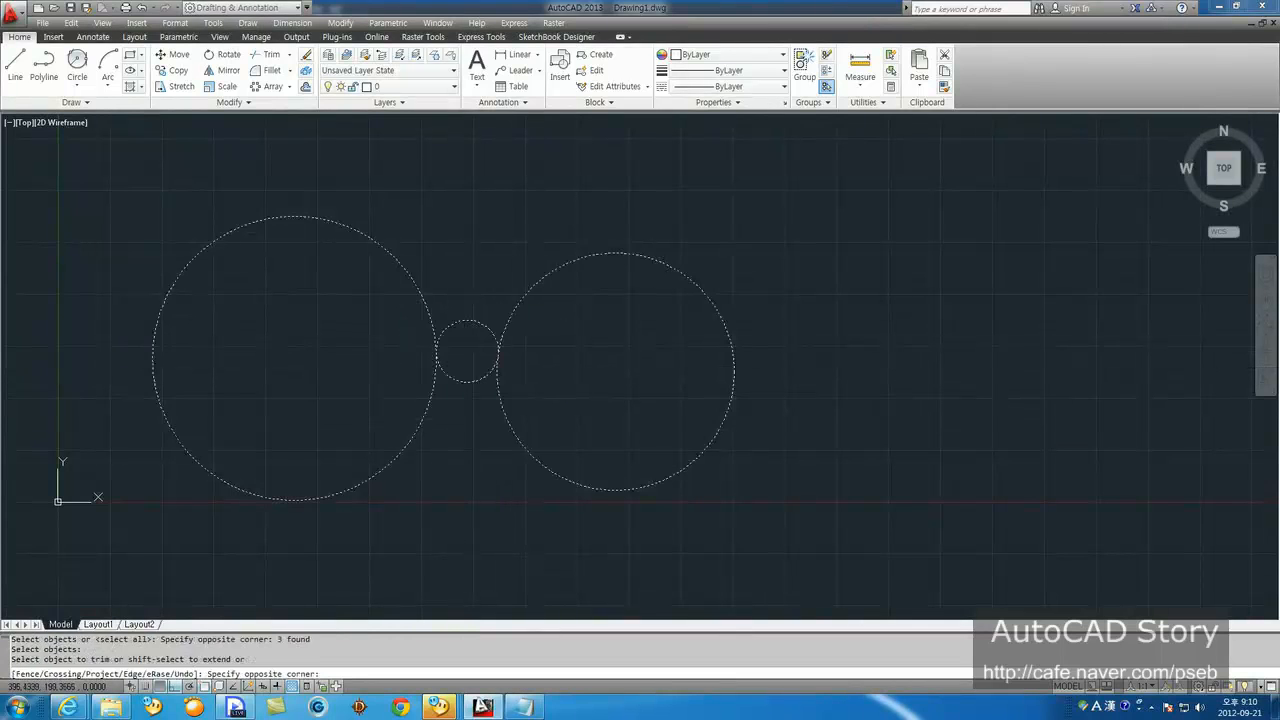
pyautogui.press('Return')
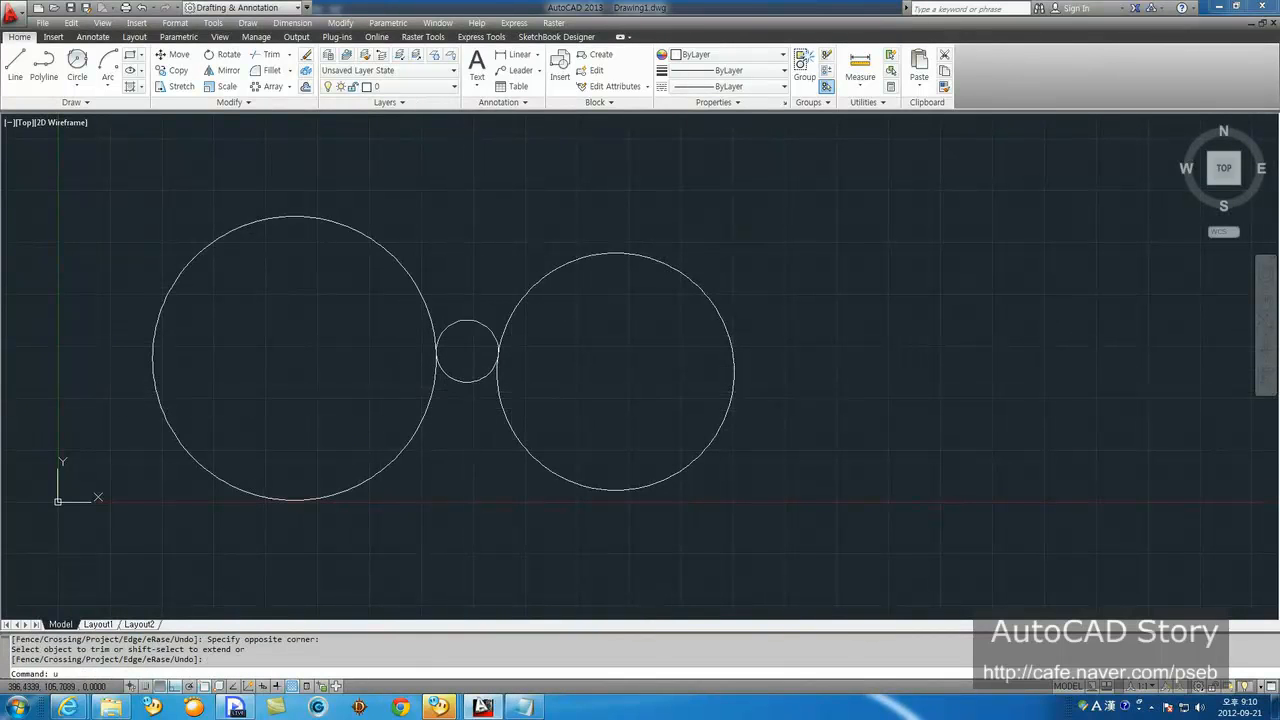
pyautogui.write('u')
pyautogui.press('Return')
# Step: Set the fillet radius to 30 and fillet the facing sides of the two circles
pyautogui.write('f FILLET')
pyautogui.press('Return')
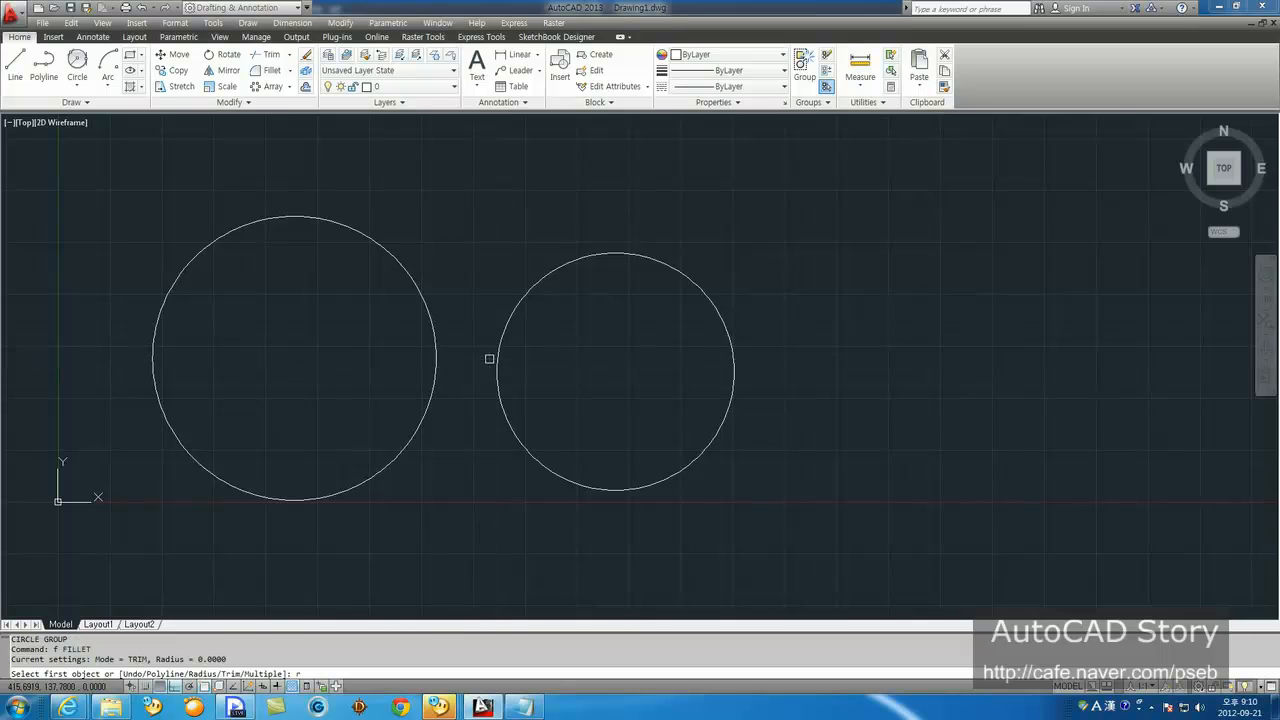
pyautogui.write('r')
pyautogui.press('Return')
pyautogui.write('30')
pyautogui.press('Return')
pyautogui.click(432, 320)
pyautogui.click(502, 323)
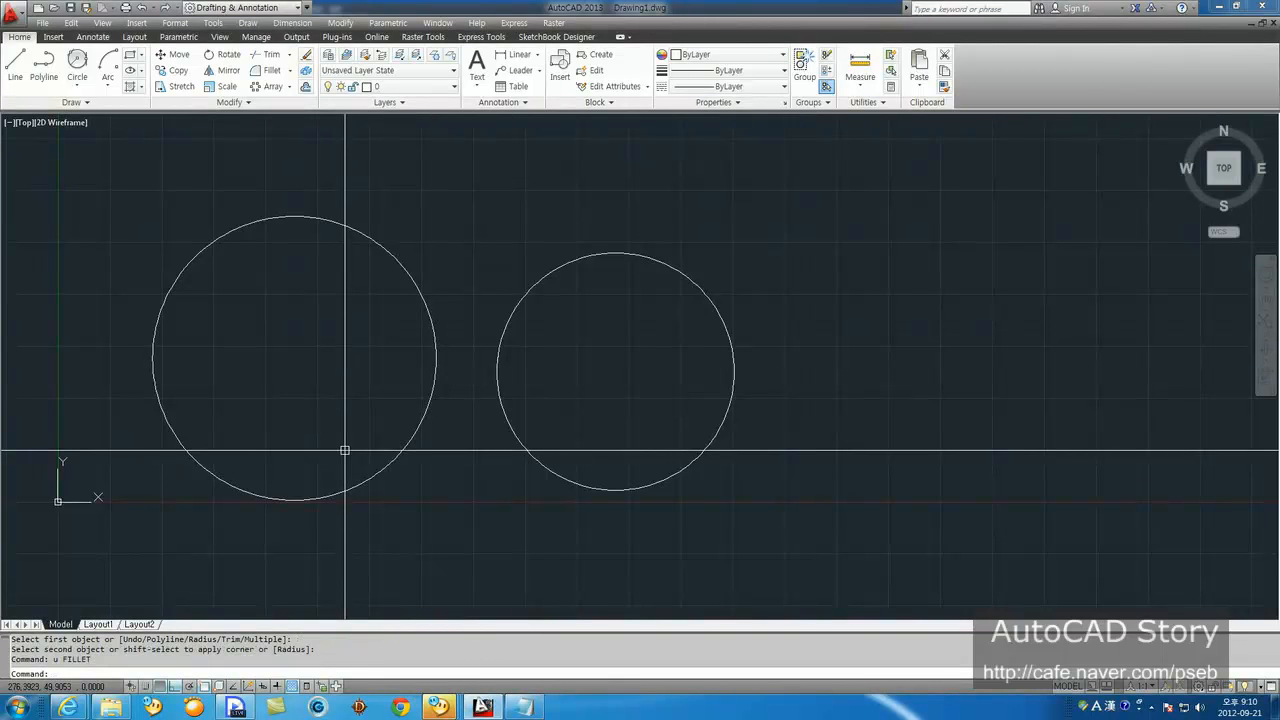
# Step: Erase the smaller circle on the right
pyautogui.write('e')
pyautogui.press('Return')
pyautogui.click(734, 429)
pyautogui.click(583, 266)
pyautogui.press('Return')
# Step: Draw an upward-bulging three-point arc to the right of the remaining circle
pyautogui.write('a')
pyautogui.press('Return')
pyautogui.click(472, 370)
pyautogui.click(600, 228)
pyautogui.click(737, 395)
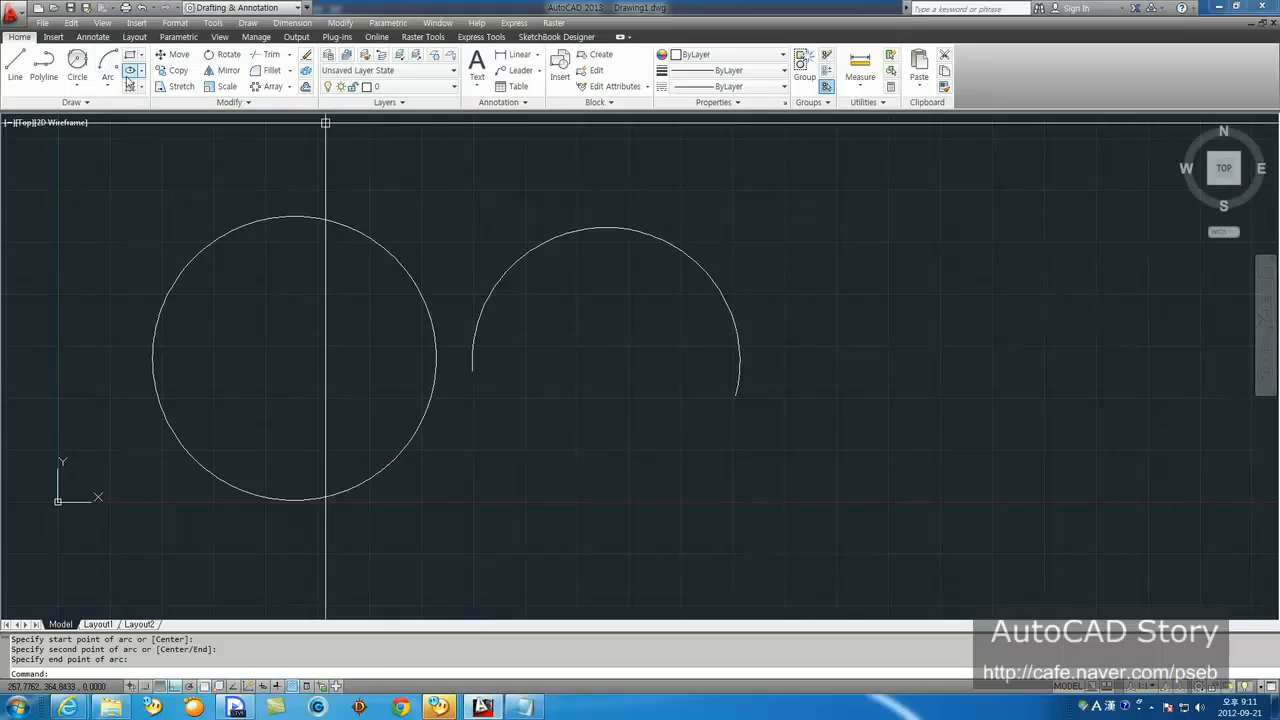
# Step: Set the fillet radius to 30 and fillet the circle's right side to the arc's left side
pyautogui.write('f')
pyautogui.press('Return')
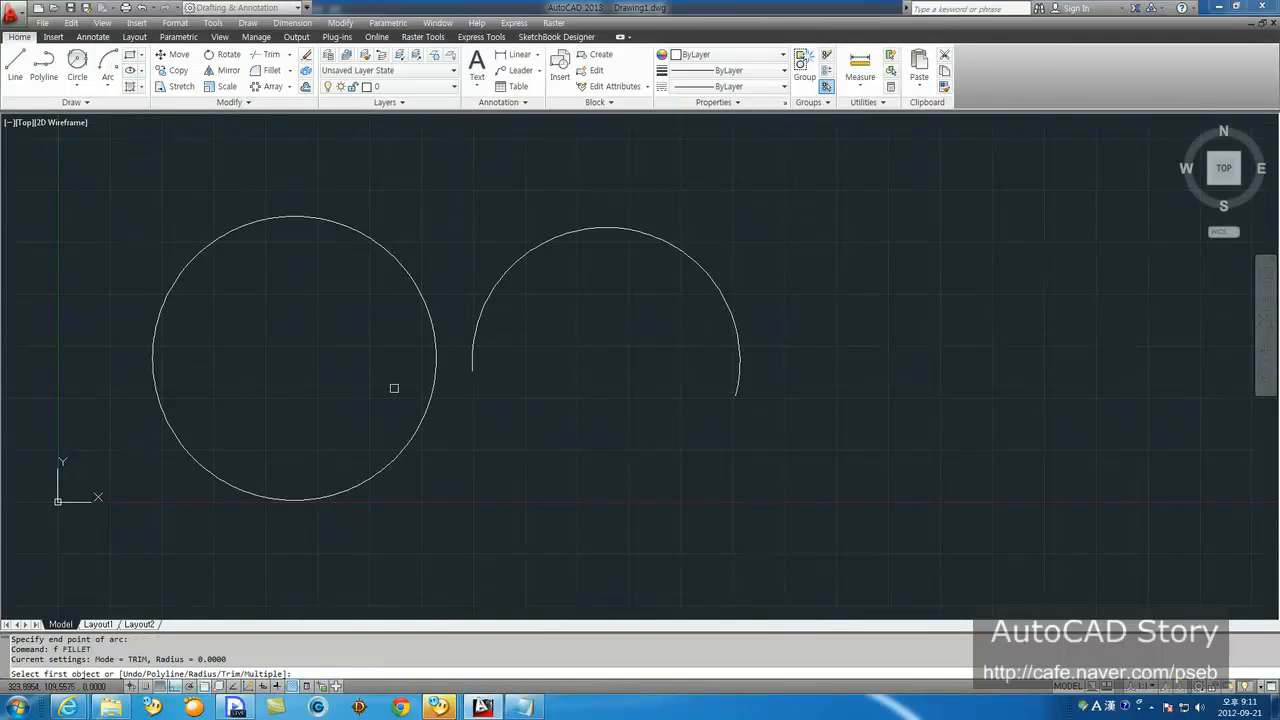
pyautogui.write('r')
pyautogui.press('Return')
pyautogui.write('3')
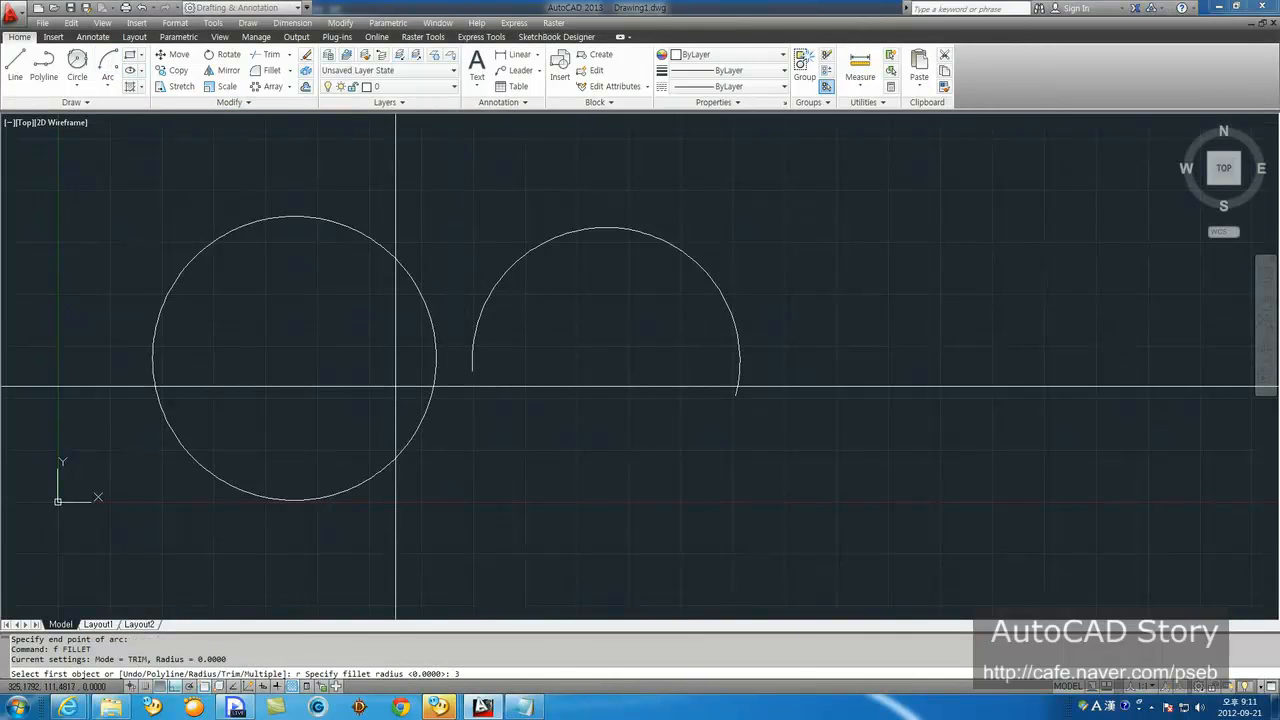
pyautogui.write('0')
pyautogui.press('Return')
pyautogui.click(430, 308)
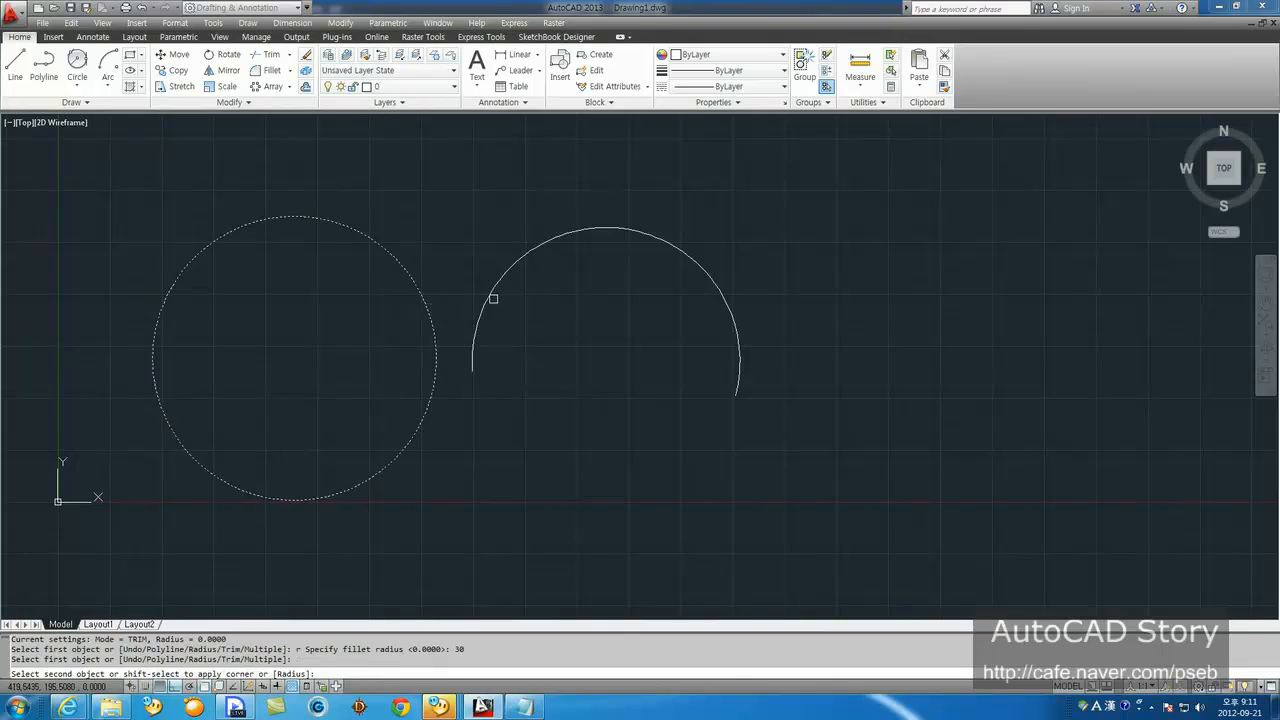
pyautogui.click(498, 298)
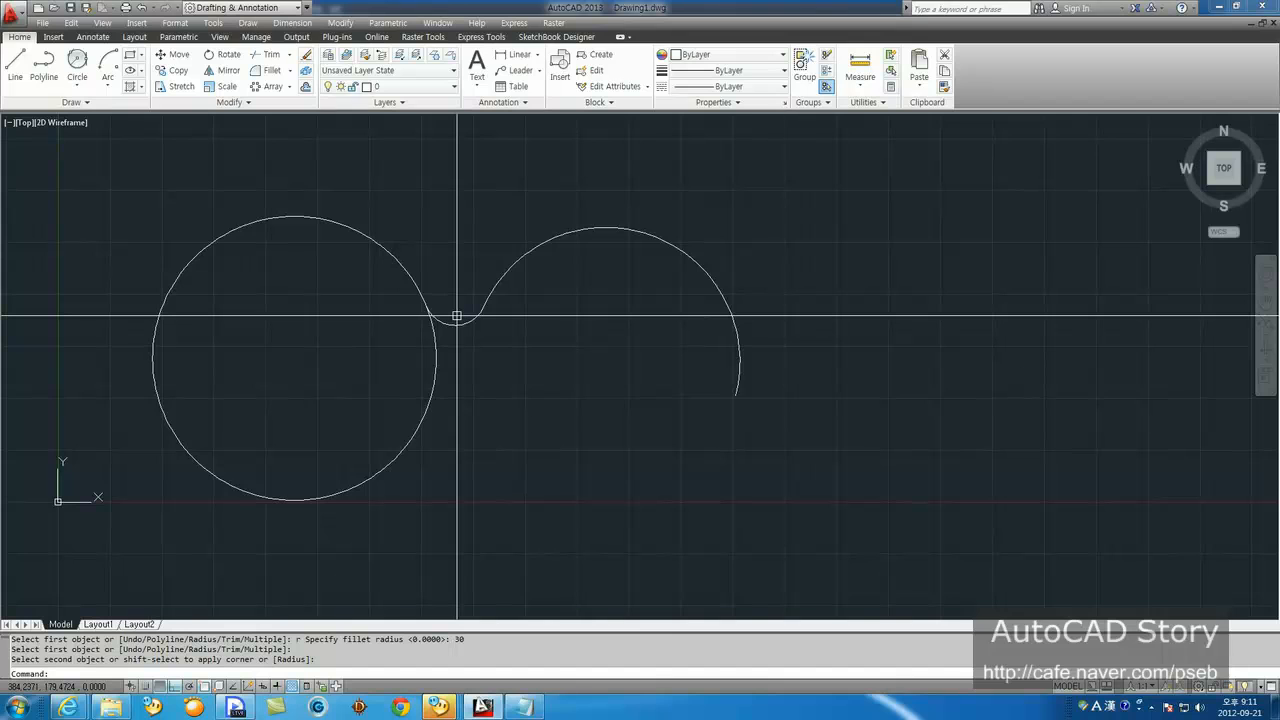
# Step: Draw a vertical line just to the right of the arc's right side
pyautogui.write('l')
pyautogui.press('Return')
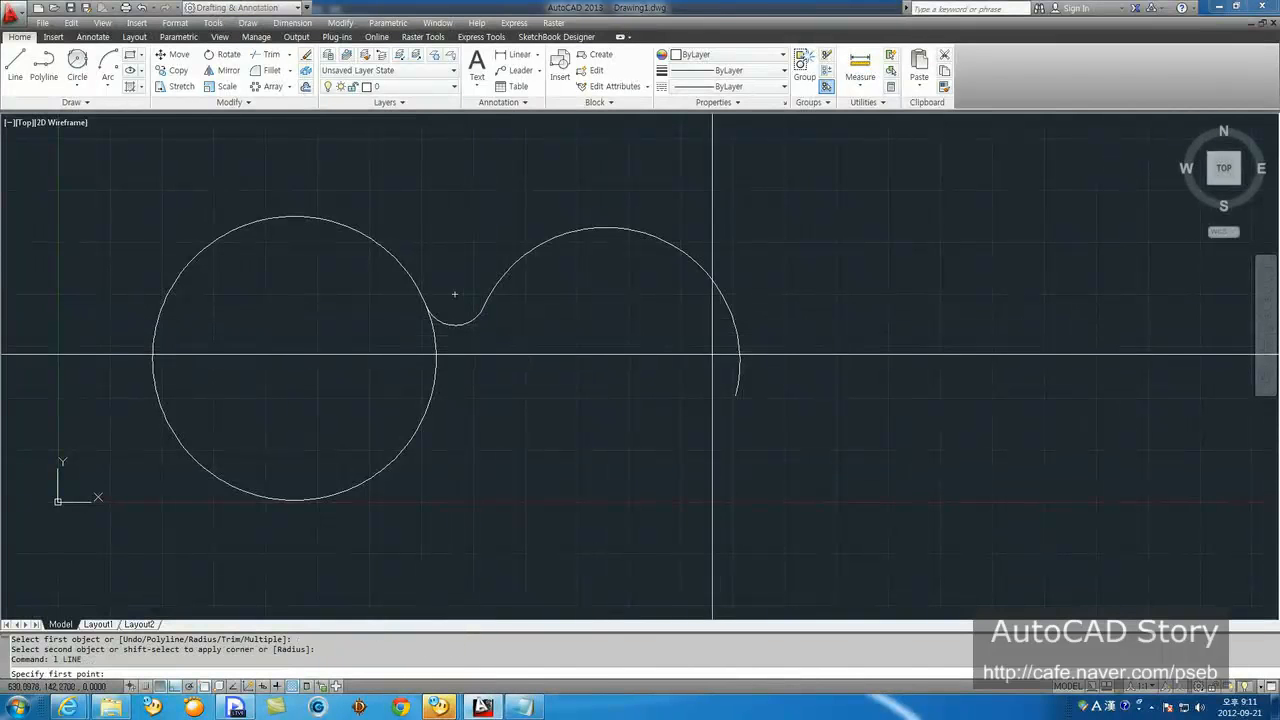
pyautogui.click(762, 198)
pyautogui.click(762, 490)
pyautogui.press('Return')
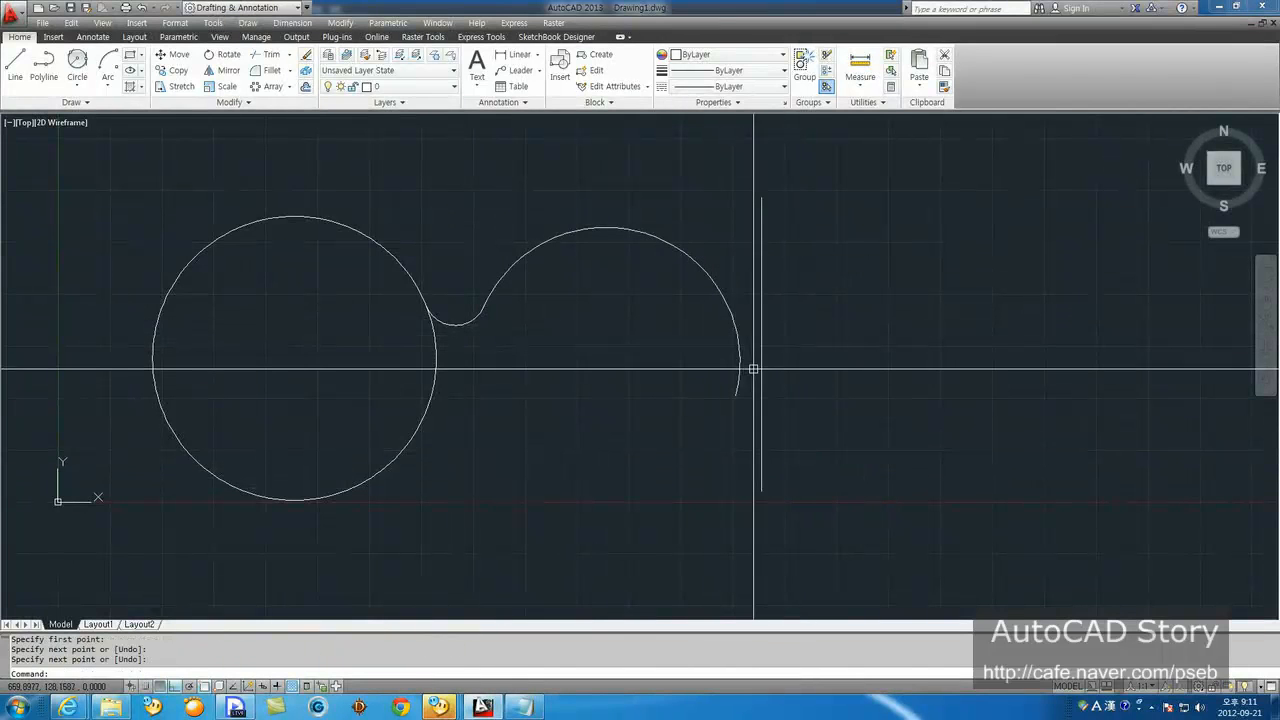
# Step: Fillet the arc's right side to the upper part of the vertical line with the current radius of 30
pyautogui.write('f')
pyautogui.press('Return')
pyautogui.click(727, 304)
pyautogui.click(761, 280)
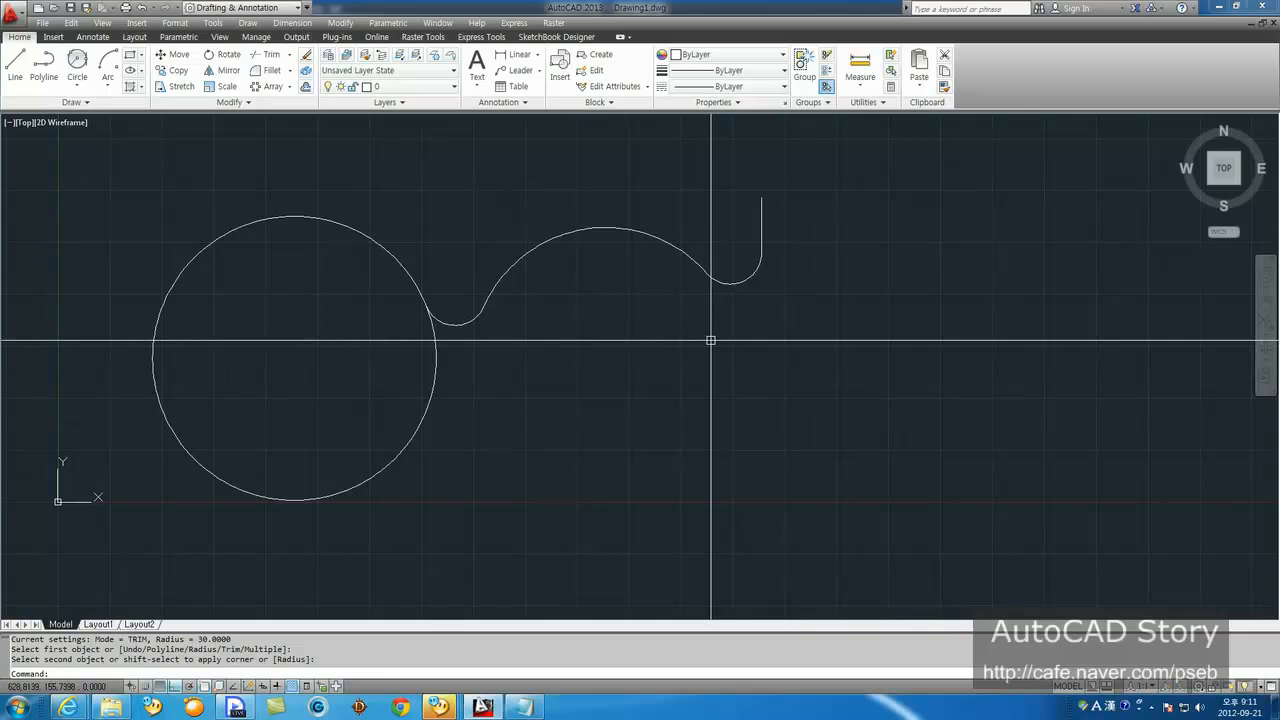
# Step: Erase the circle, arcs, fillets and line so the drawing is empty
pyautogui.write('e')
pyautogui.press('Return')
pyautogui.click(800, 461)
pyautogui.click(314, 192)
pyautogui.press('Return')
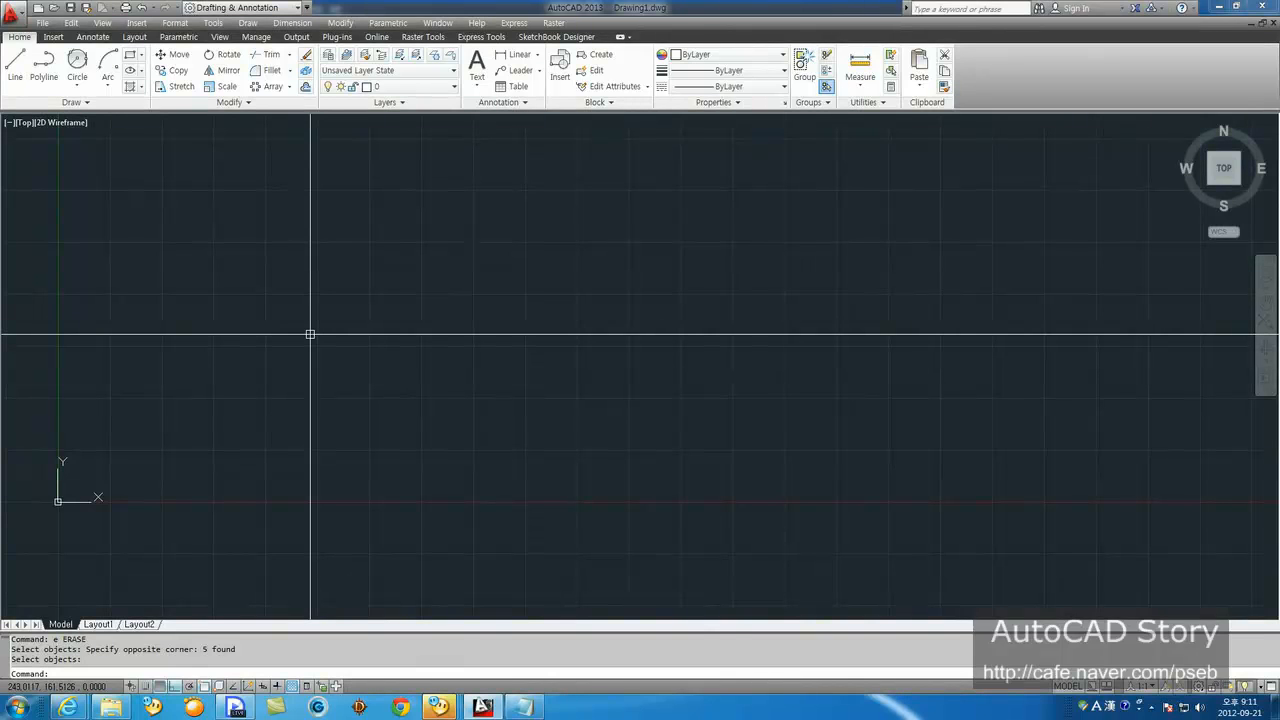
# Step: Draw a vertical line and a horizontal line running right from its upper end to form a square corner
pyautogui.press('Return')
pyautogui.write('l')
pyautogui.press('Return')
pyautogui.click(243, 462)
pyautogui.click(233, 243)
pyautogui.click(480, 243)
pyautogui.press('Return')
# Step: Offset the horizontal and vertical lines 30 toward the inside of the corner
pyautogui.write('30')
pyautogui.press('Return')
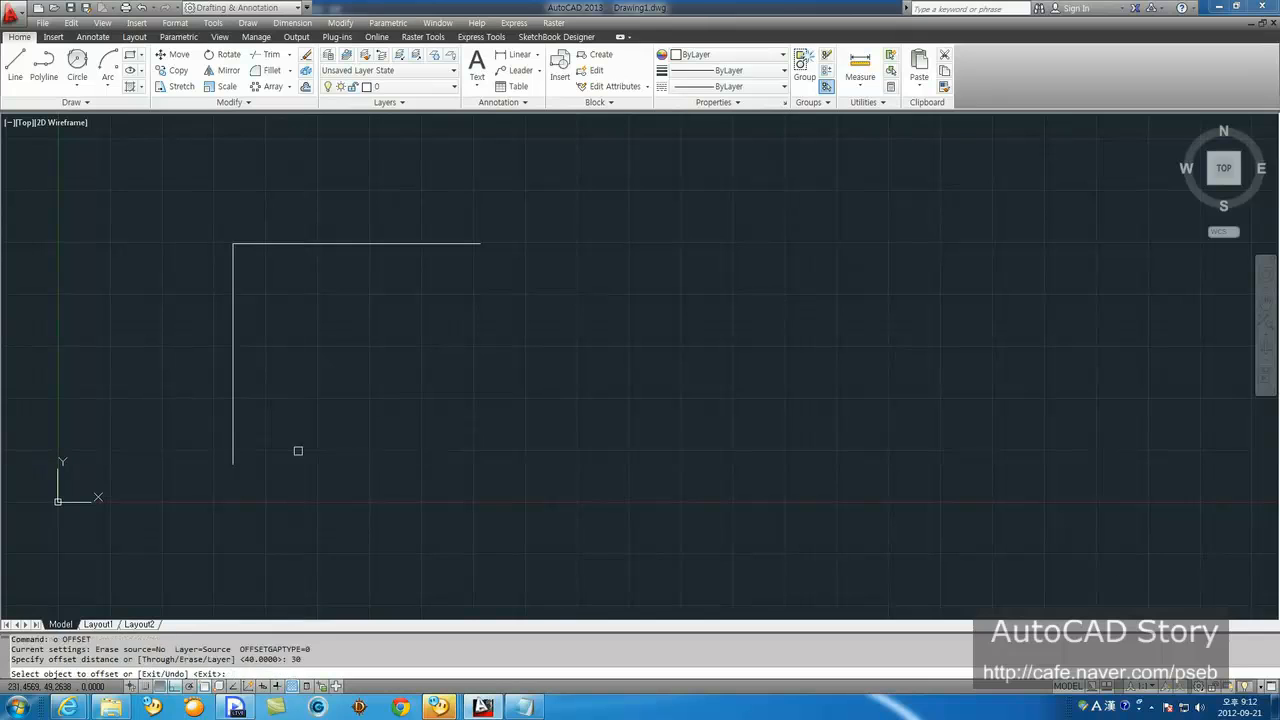
pyautogui.click(278, 243)
pyautogui.click(255, 295)
pyautogui.click(233, 323)
pyautogui.click(286, 343)
pyautogui.press('Return')
# Step: Draw a diagonal line across the corner between the points where the offset lines meet the outer lines
pyautogui.scroll(8, 231, 240)
pyautogui.write('l')
pyautogui.press('Return')
pyautogui.click(237, 457)
pyautogui.click(437, 258)
pyautogui.press('Return')
# Step: Trim away the outer corner segments beyond the diagonal line
pyautogui.write('tr')
pyautogui.press('Return')
pyautogui.click(420, 371)
pyautogui.click(318, 326)
pyautogui.press('Return')
# Step: Erase the two inner offset lines, keeping the chamfered corner
pyautogui.write('e')
pyautogui.press('Return')
pyautogui.click(509, 514)
pyautogui.click(423, 457)
pyautogui.press('Return')
# Step: Add linear dimensions for the chamfer's horizontal extent above it and its vertical extent beside it
pyautogui.scroll(-3, 455, 464)
pyautogui.click(514, 54)
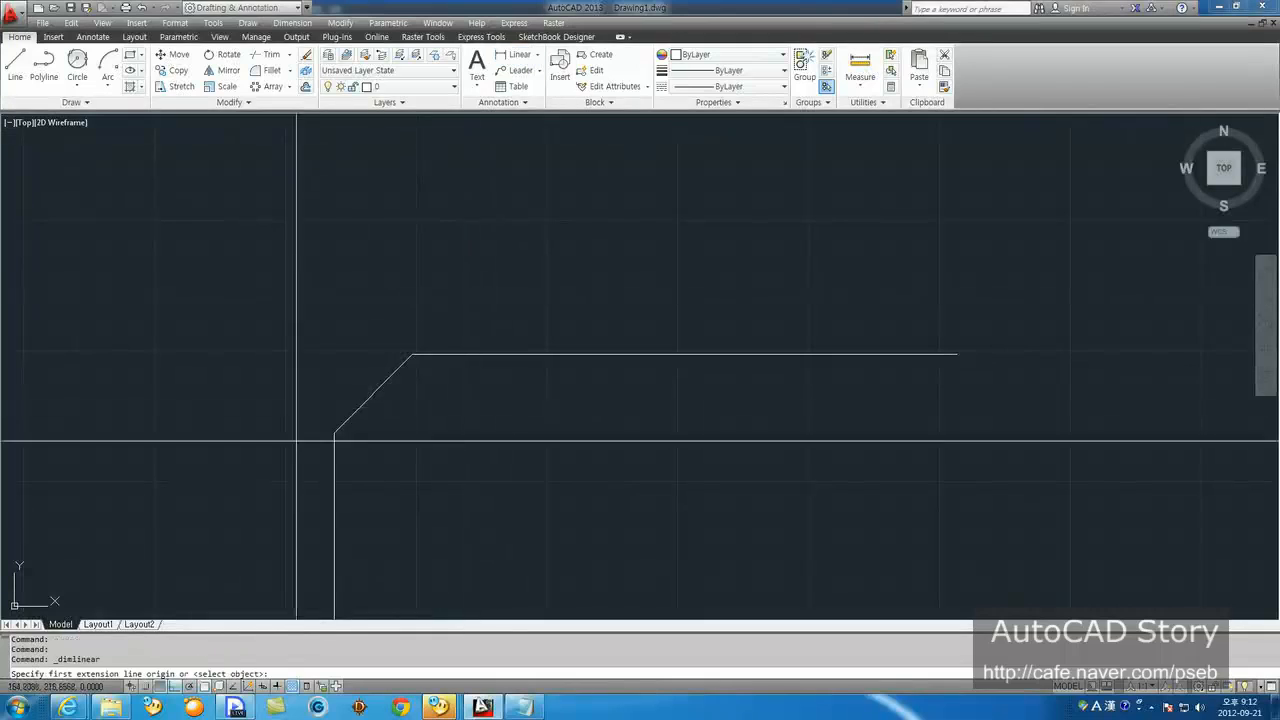
pyautogui.click(334, 432)
pyautogui.click(408, 355)
pyautogui.click(409, 253)
pyautogui.press('Return')
pyautogui.click(334, 432)
pyautogui.click(412, 354)
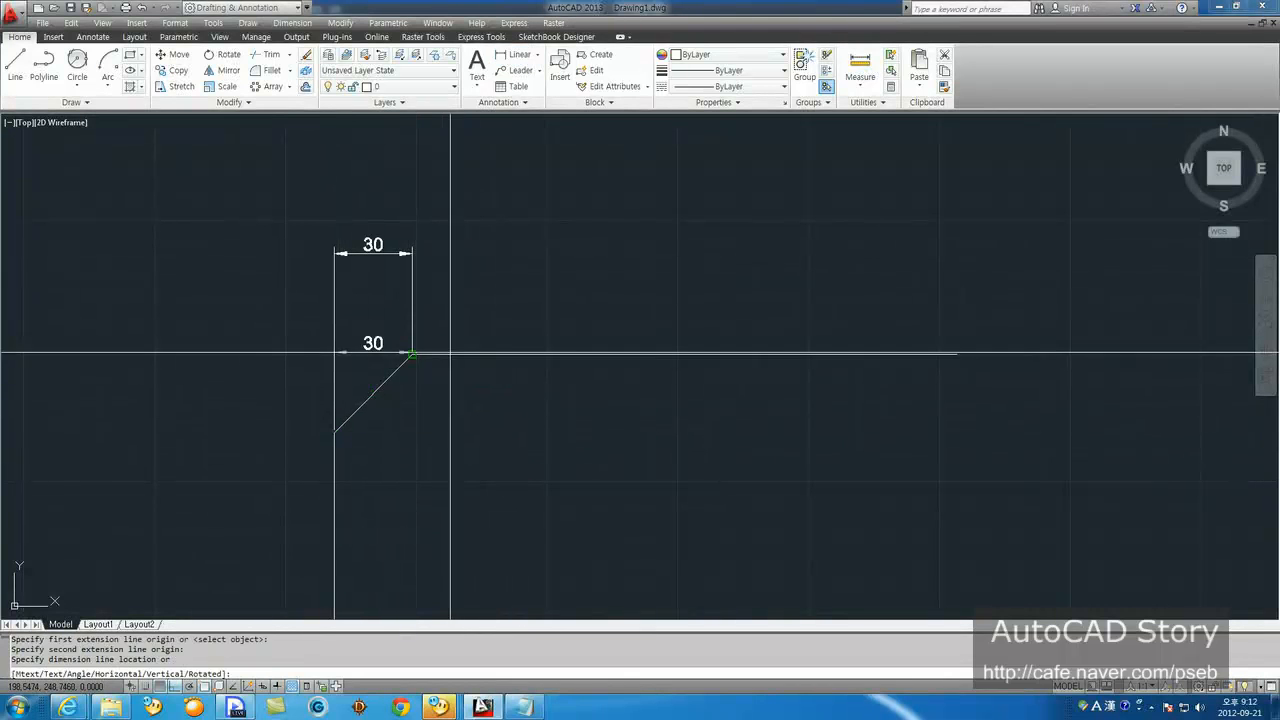
pyautogui.click(251, 408)
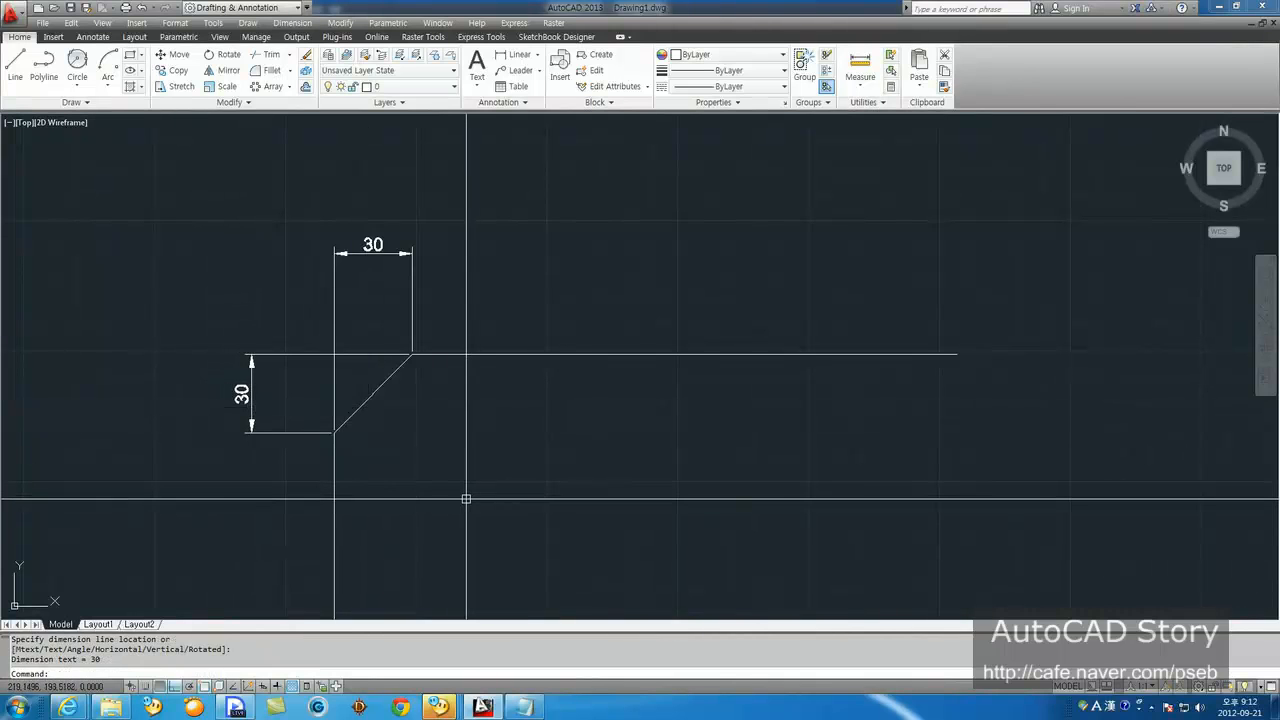
# Step: Examine the dimensioned chamfer, highlighting the horizontal and vertical lines that the diagonal connects
pyautogui.moveTo(466, 500); pyautogui.dragTo(354, 420, button='middle')
pyautogui.scroll(-2, 344, 430)
pyautogui.scroll(4, 267, 356)
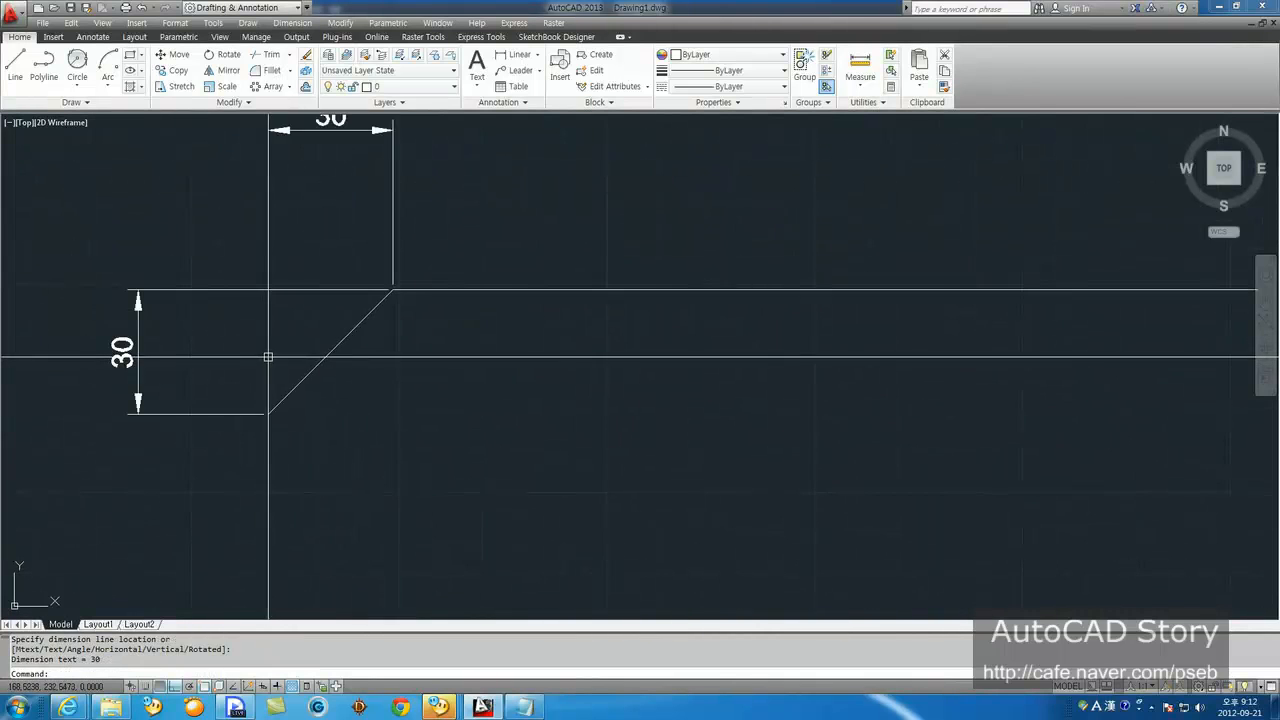
pyautogui.moveTo(266, 357); pyautogui.dragTo(351, 437, button='middle')
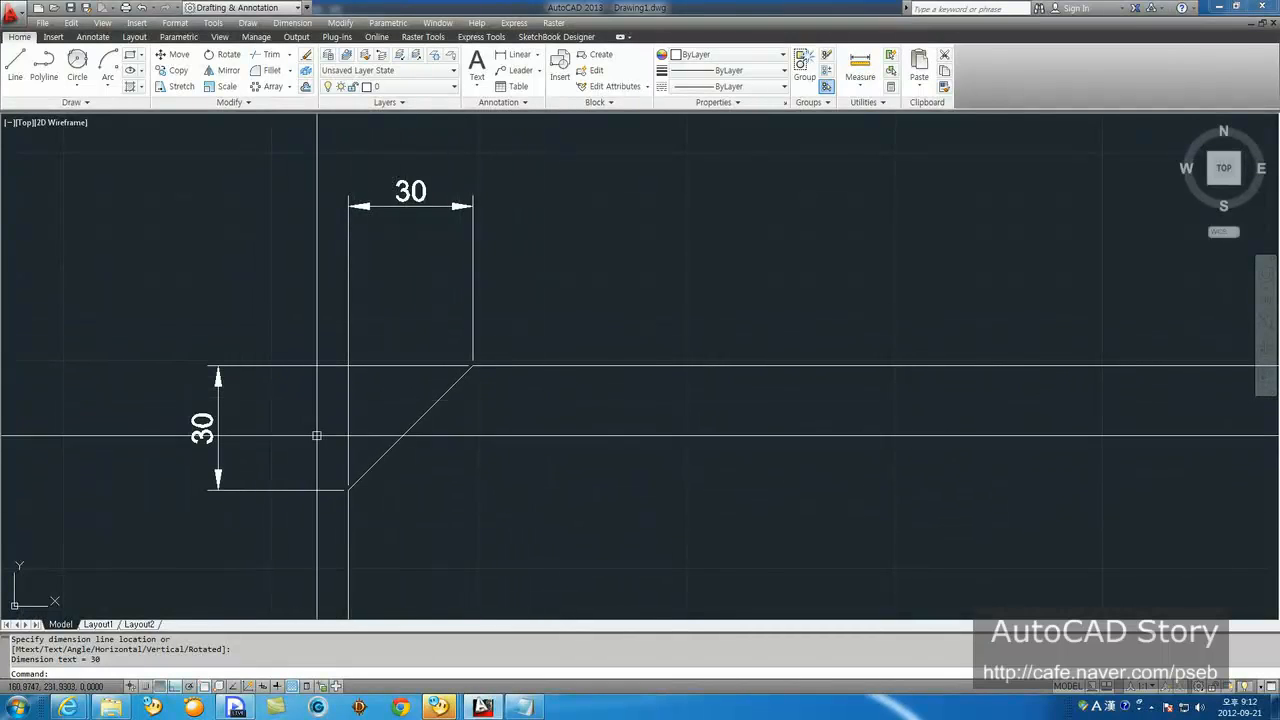
pyautogui.scroll(-4, 403, 401)
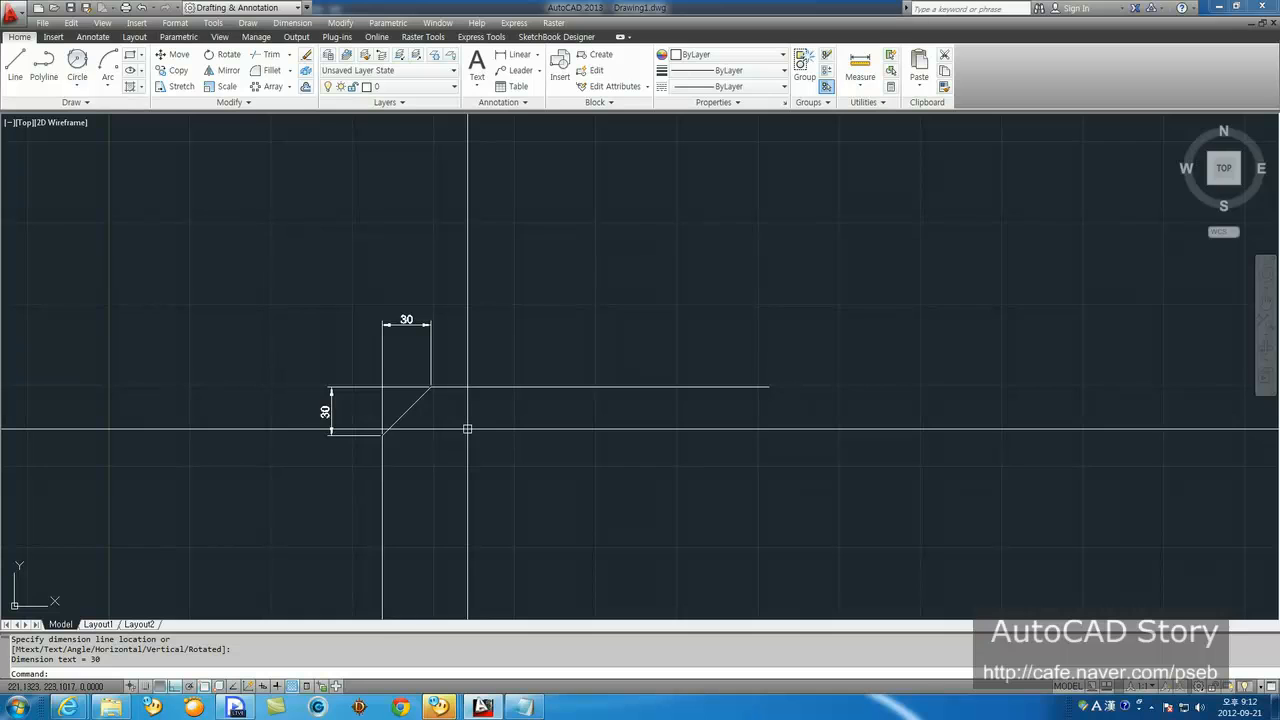
pyautogui.scroll(4, 467, 428)
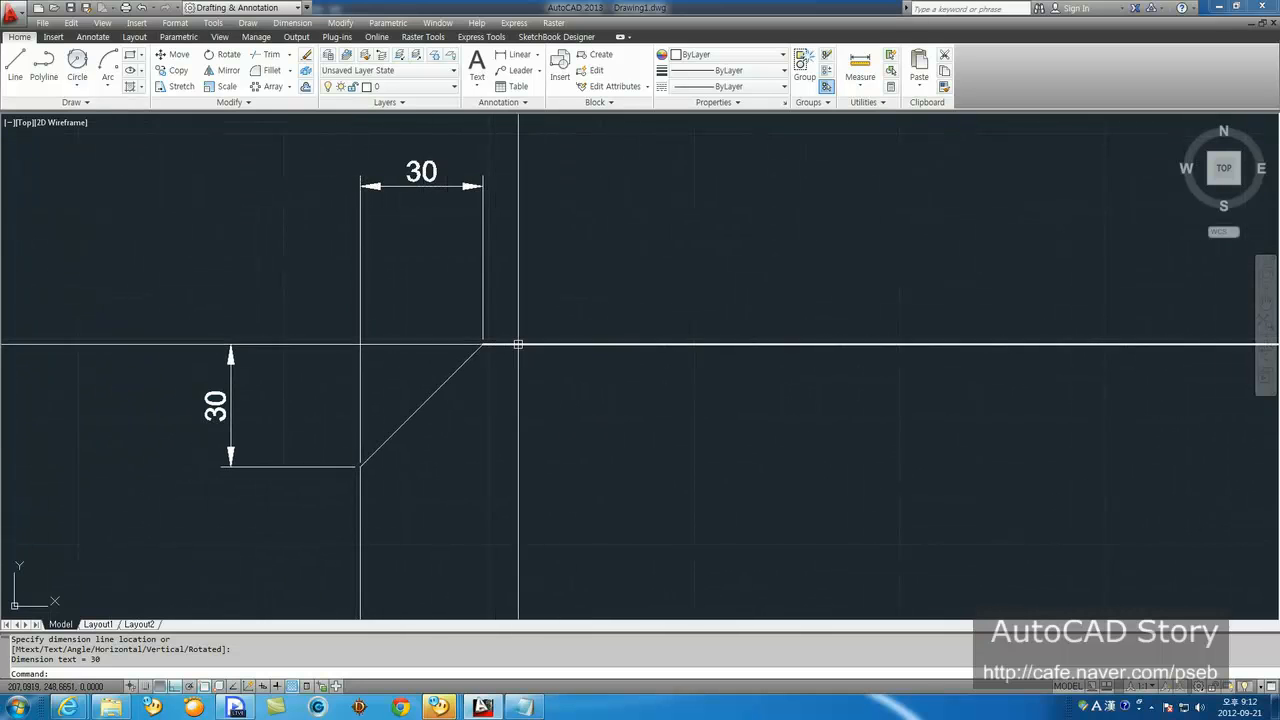
pyautogui.click(560, 345)
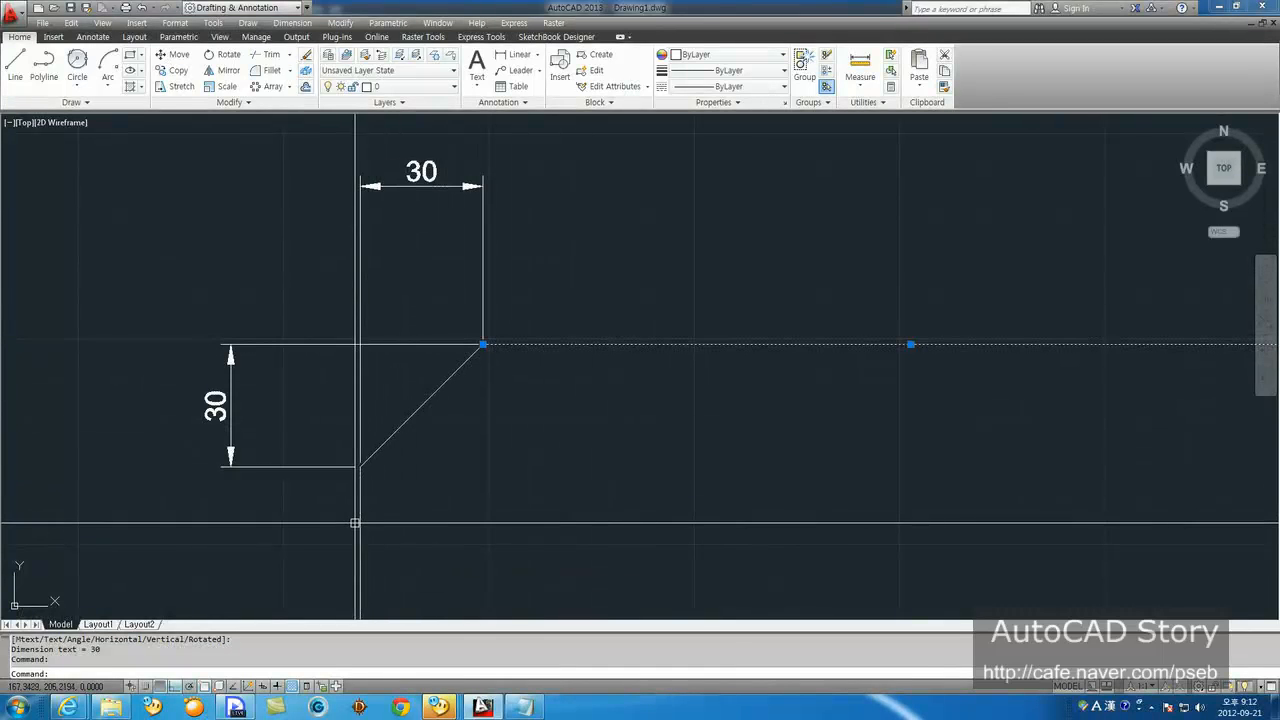
pyautogui.click(360, 521)
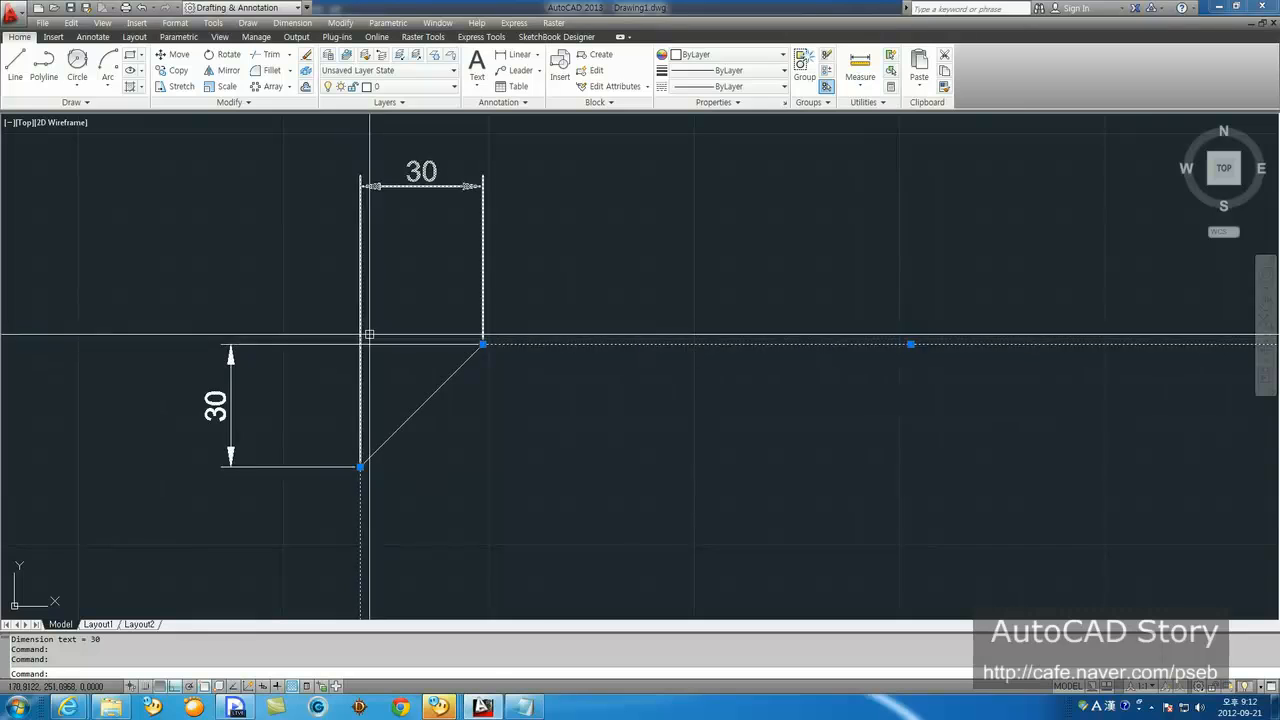
pyautogui.press('Escape')
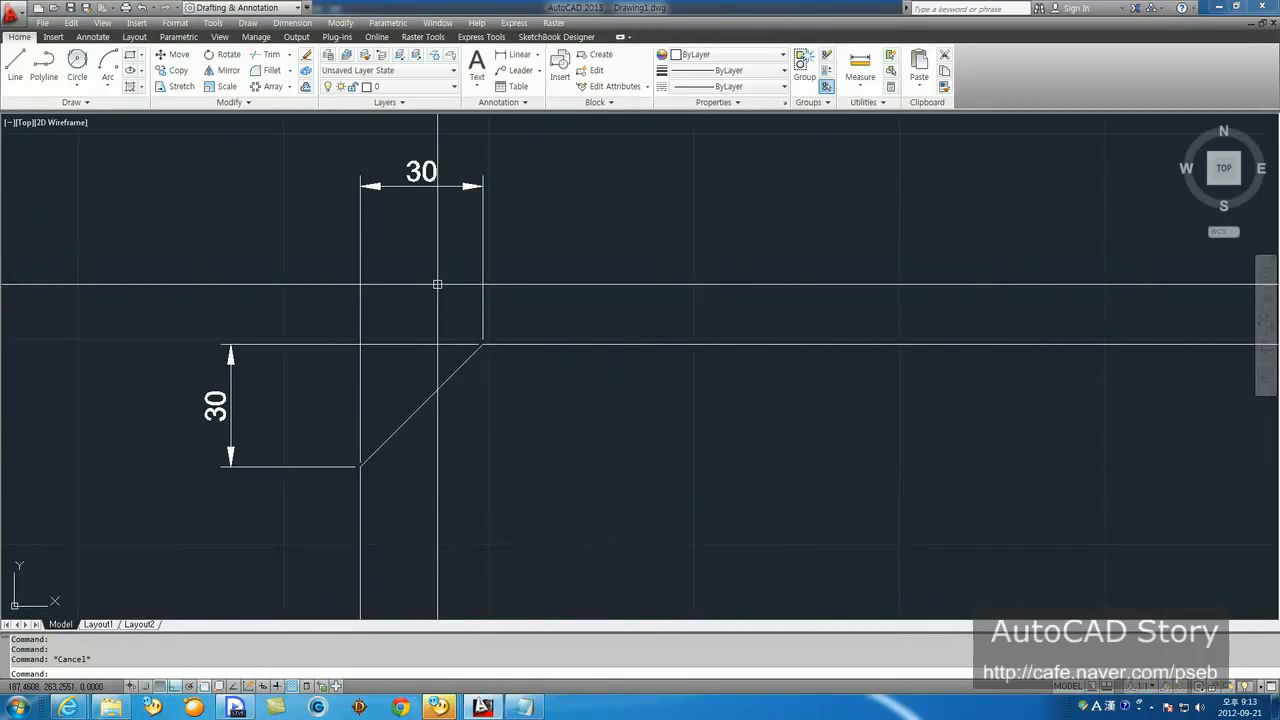
# Step: Draw a new right-angled corner above the dimensioned chamfer from a vertical line and a horizontal line
pyautogui.scroll(-6, 438, 350)
pyautogui.moveTo(580, 387); pyautogui.dragTo(433, 386, button='middle')
pyautogui.write('l')
pyautogui.press('space')
pyautogui.click(360, 314)
pyautogui.click(359, 209)
pyautogui.click(511, 209)
pyautogui.press('space')
# Step: Chamfer the new upper corner with both distances set to 30, selecting the horizontal line and then the vertical line
pyautogui.scroll(6, 290, 420)
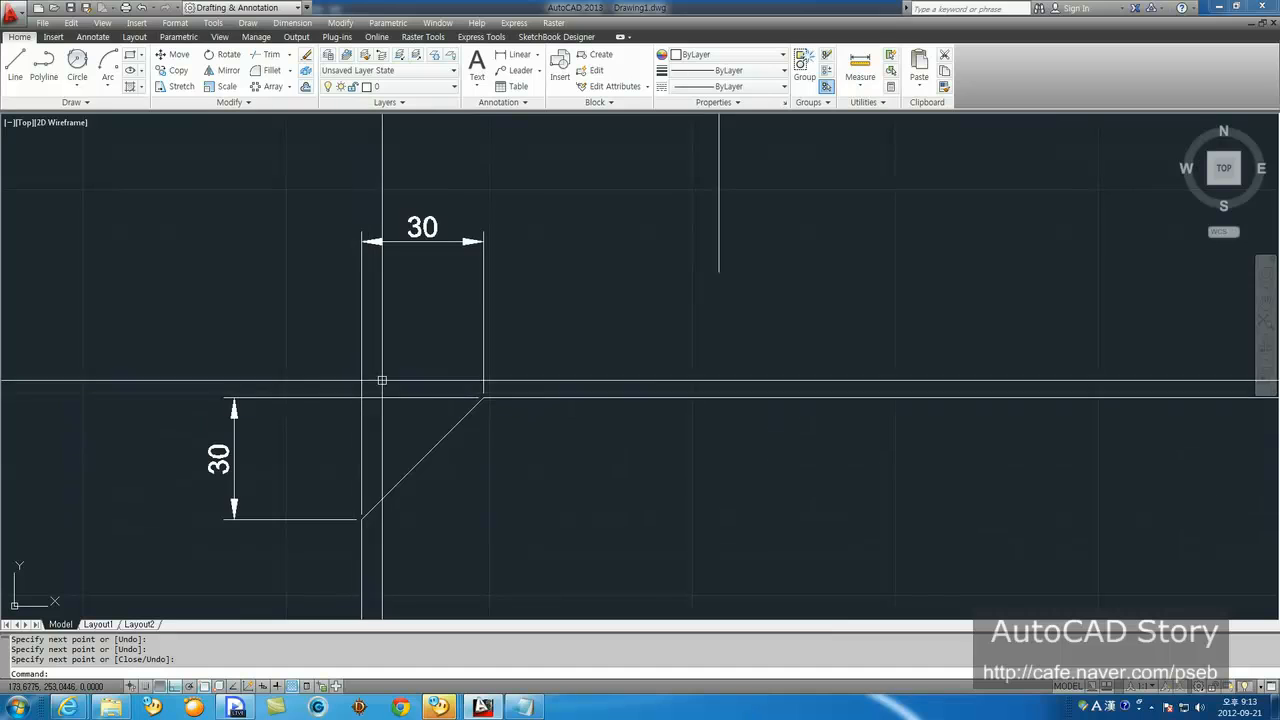
pyautogui.scroll(-4, 381, 527)
pyautogui.moveTo(626, 266); pyautogui.dragTo(543, 366, button='middle')
pyautogui.scroll(2, 500, 412)
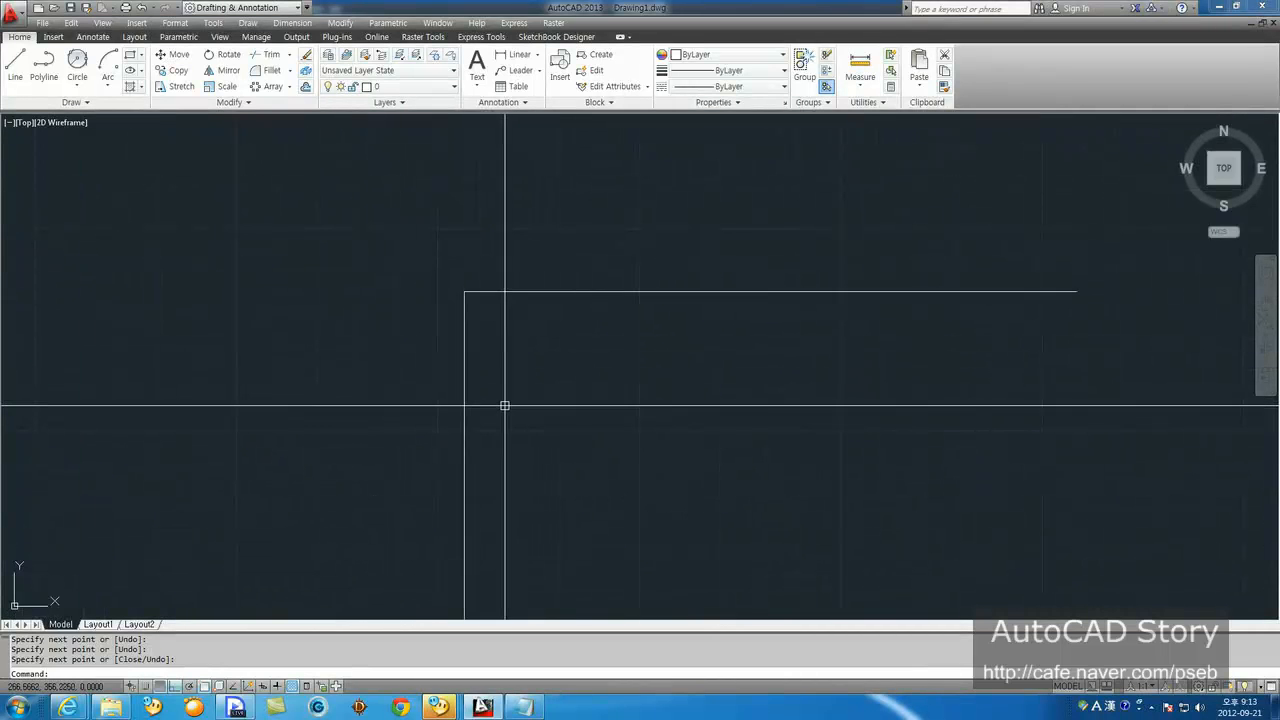
pyautogui.write('cha')
pyautogui.press('Return')
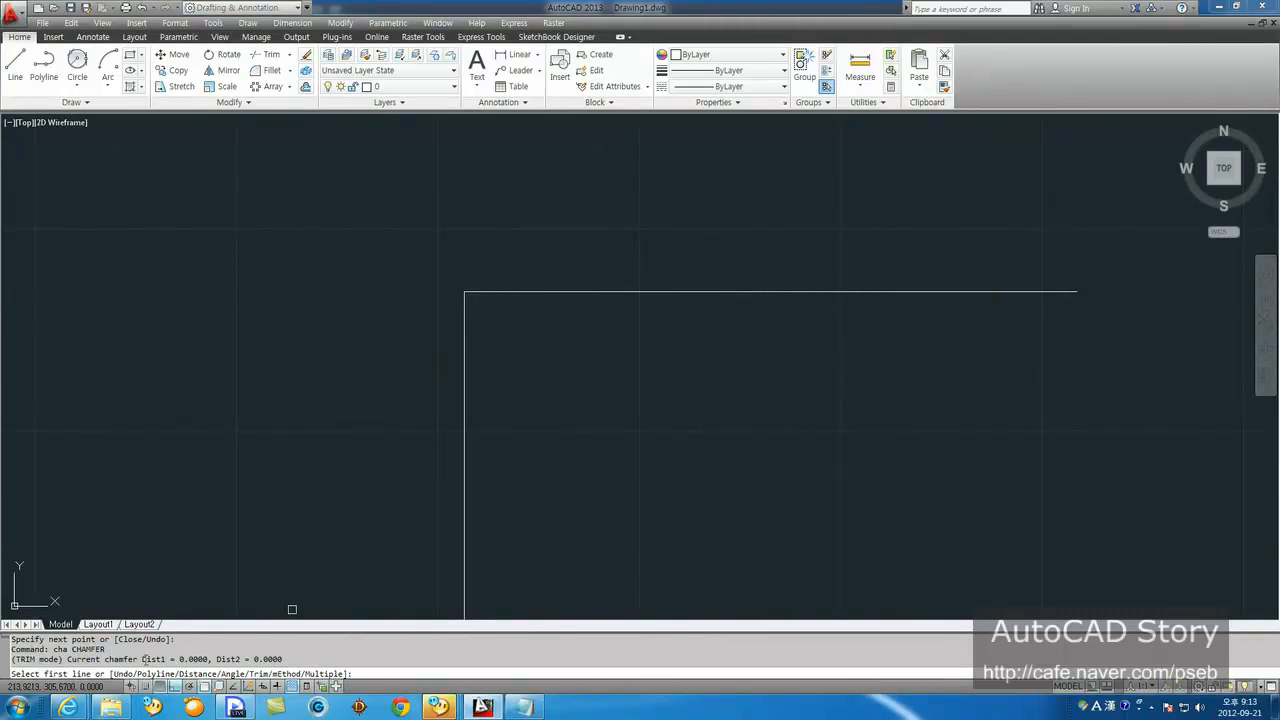
pyautogui.moveTo(140, 659); pyautogui.dragTo(273, 659)
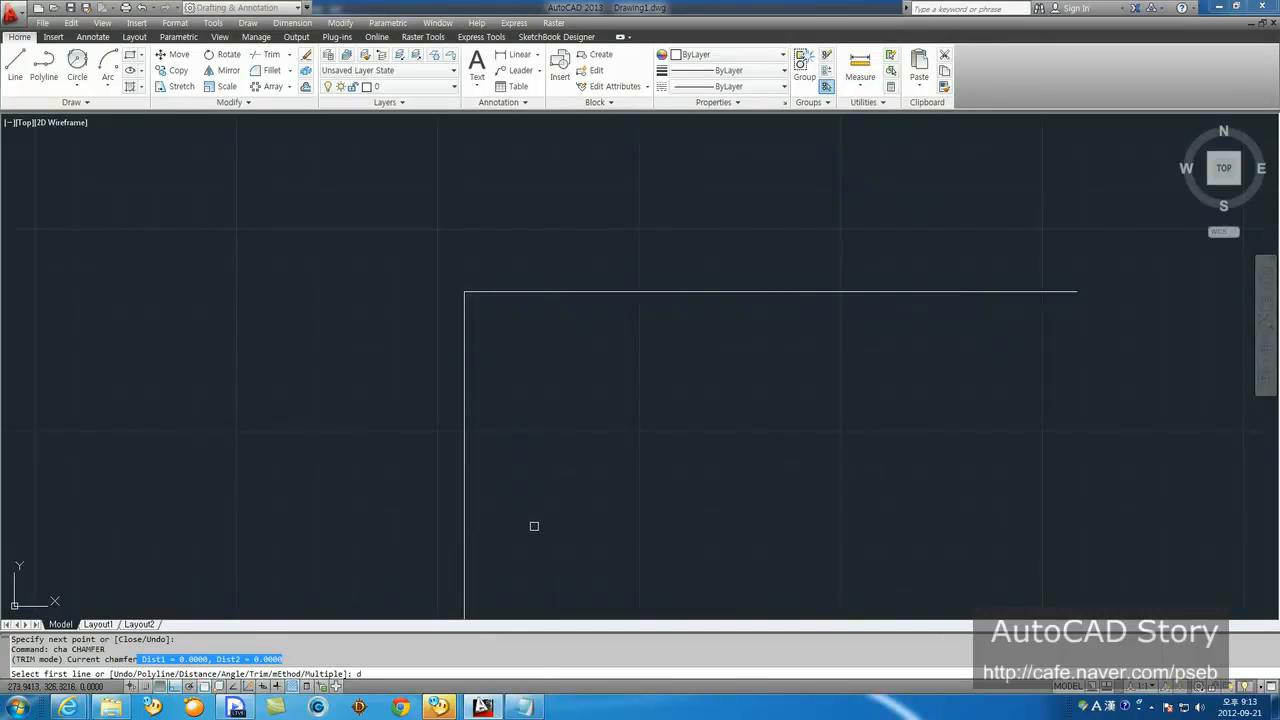
pyautogui.write('d')
pyautogui.press('Return')
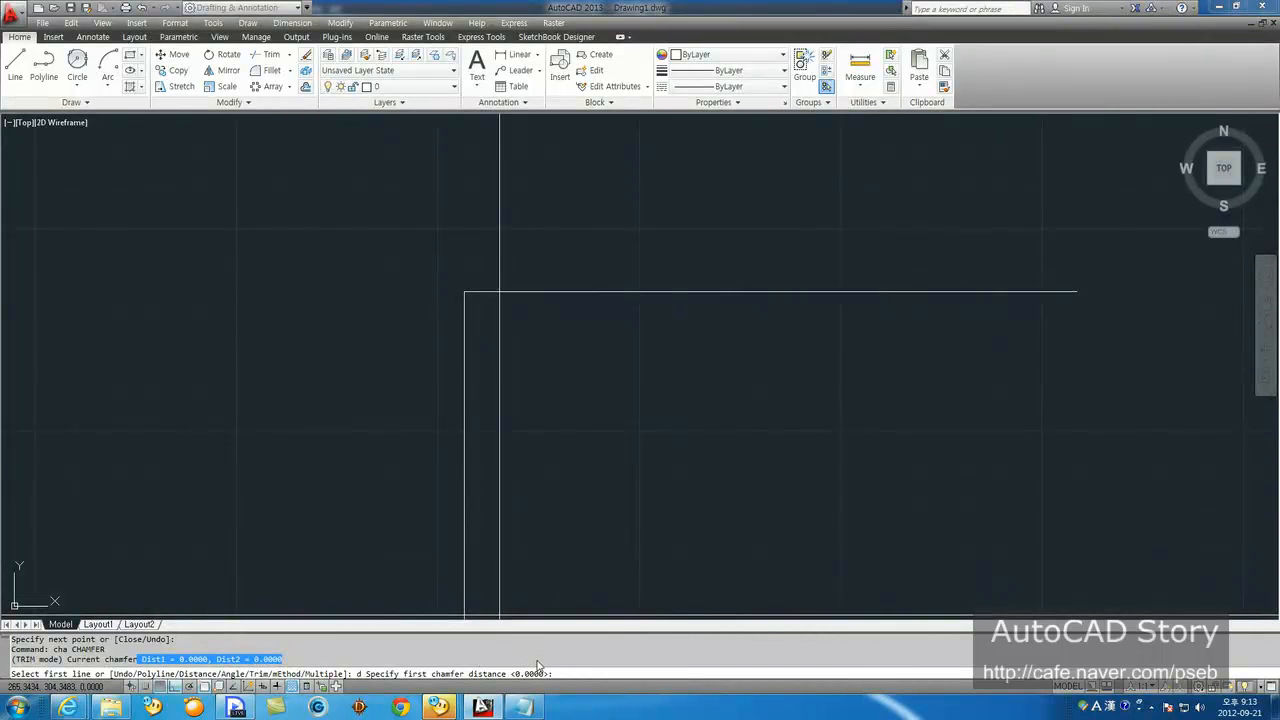
pyautogui.press('Return')
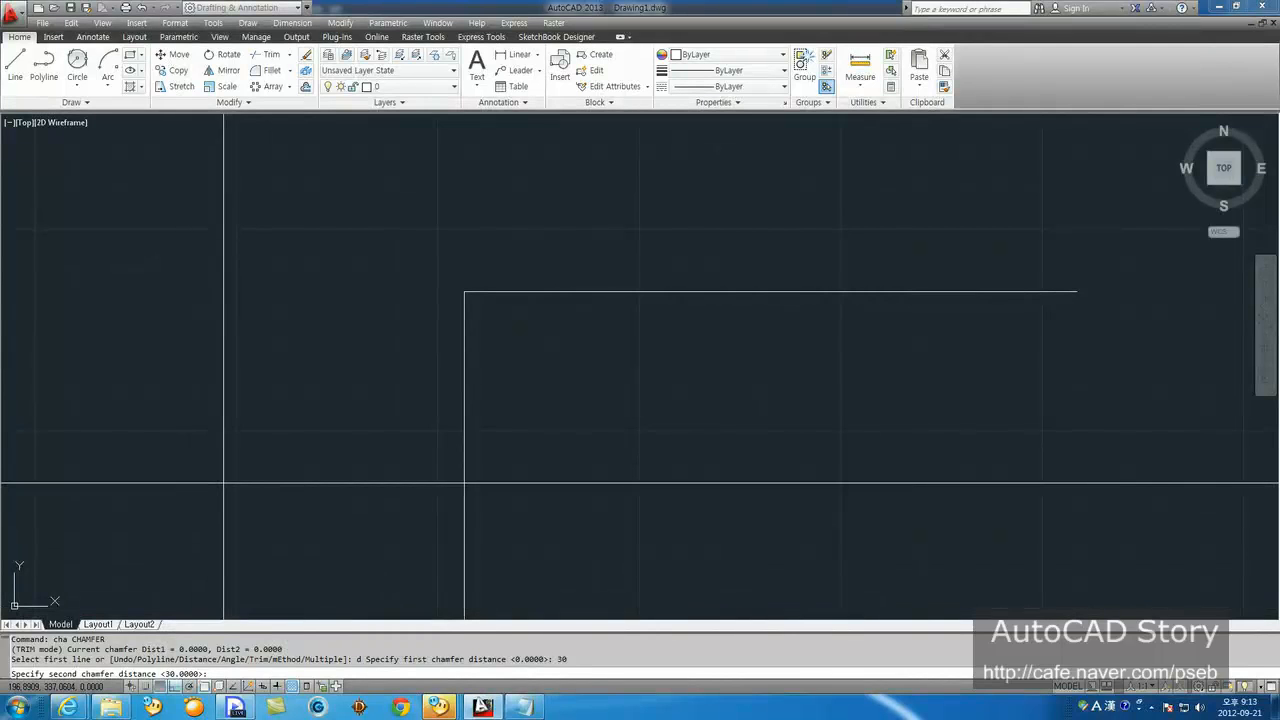
pyautogui.press('Return')
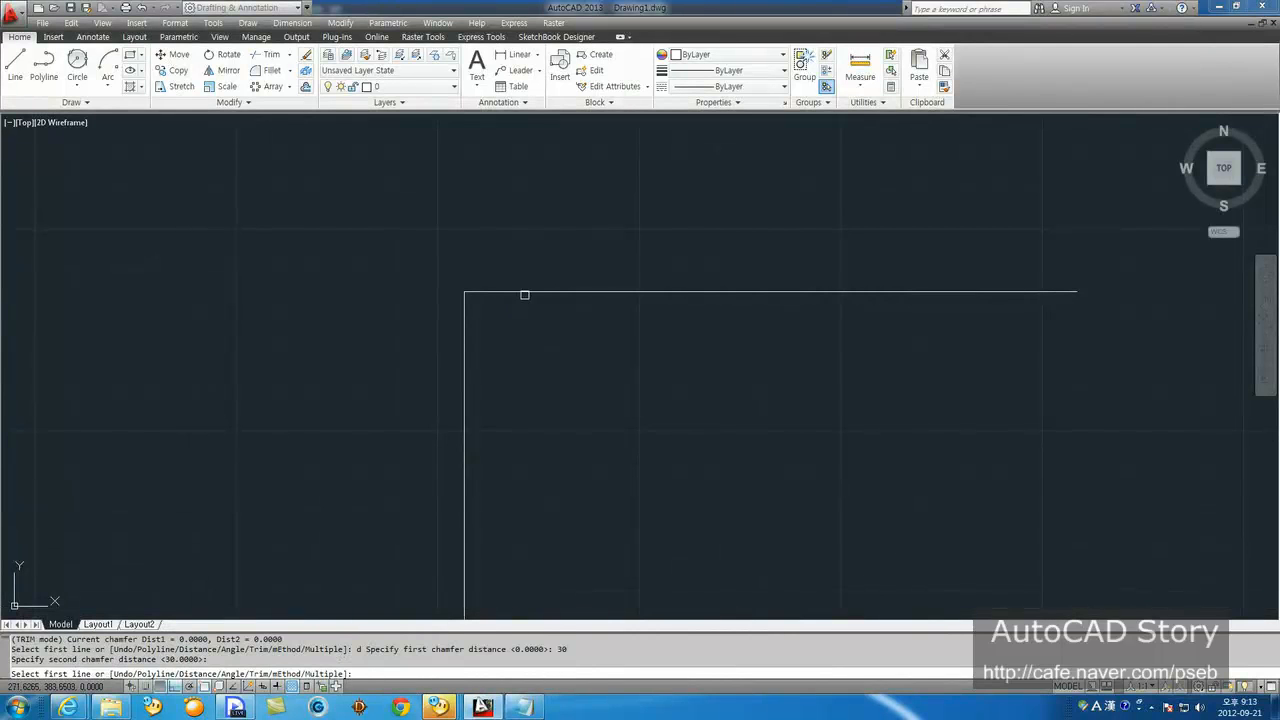
pyautogui.click(521, 292)
pyautogui.click(465, 372)
pyautogui.scroll(-4, 517, 509)
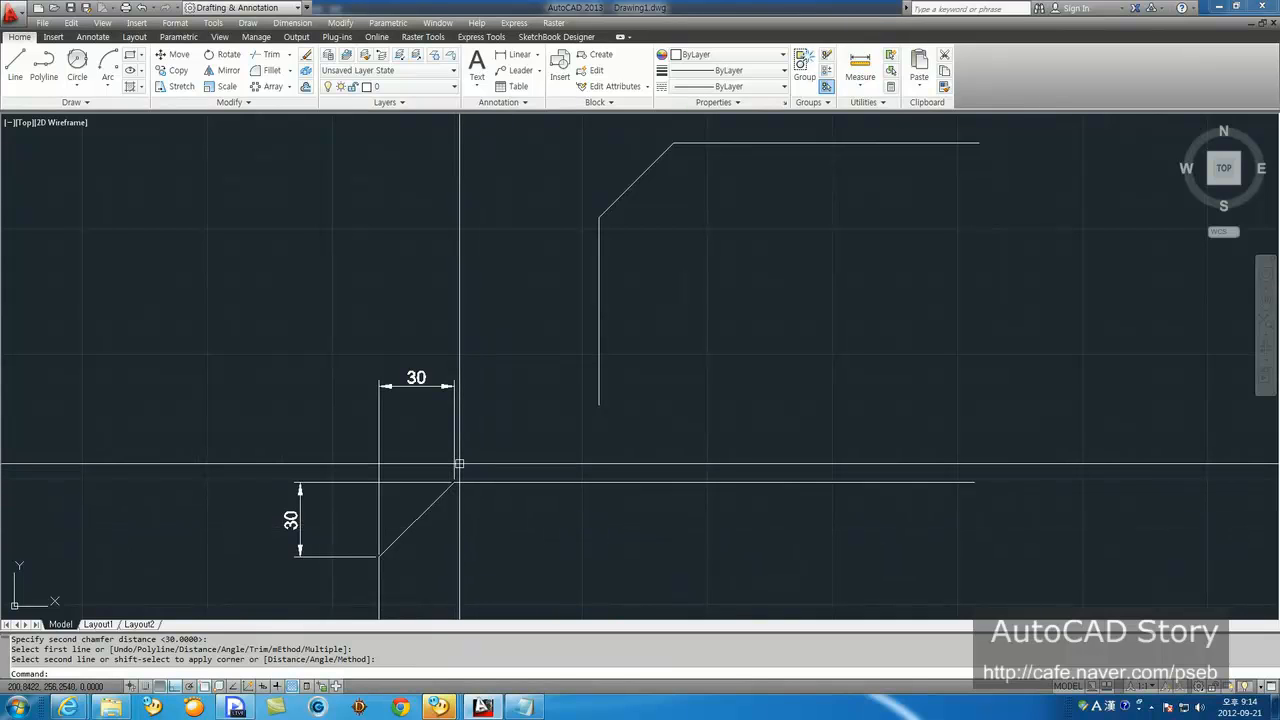
# Step: Stretch the upper end of the dimensioned chamfer horizontally to the right by 40, including its horizontal dimension
pyautogui.scroll(4, 459, 464)
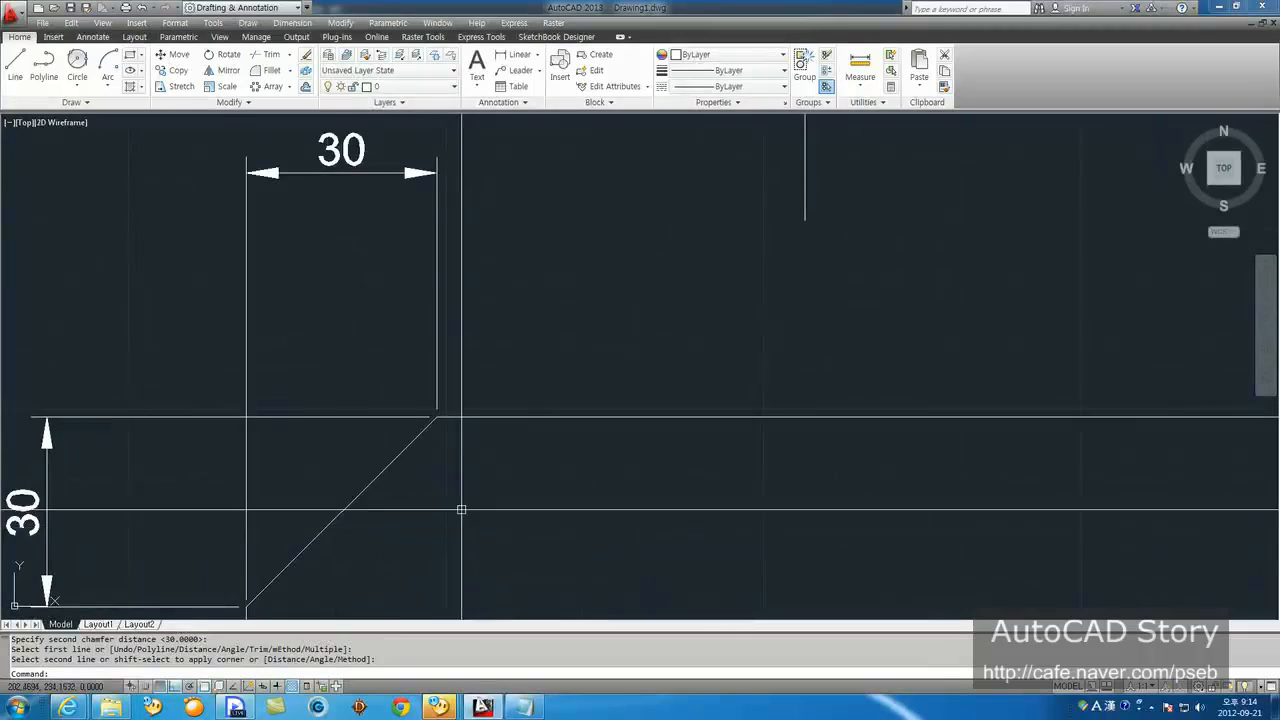
pyautogui.scroll(-2, 459, 464)
pyautogui.write('s')
pyautogui.press('Return')
pyautogui.click(486, 500)
pyautogui.click(414, 214)
pyautogui.press('Return')
pyautogui.click(315, 193)
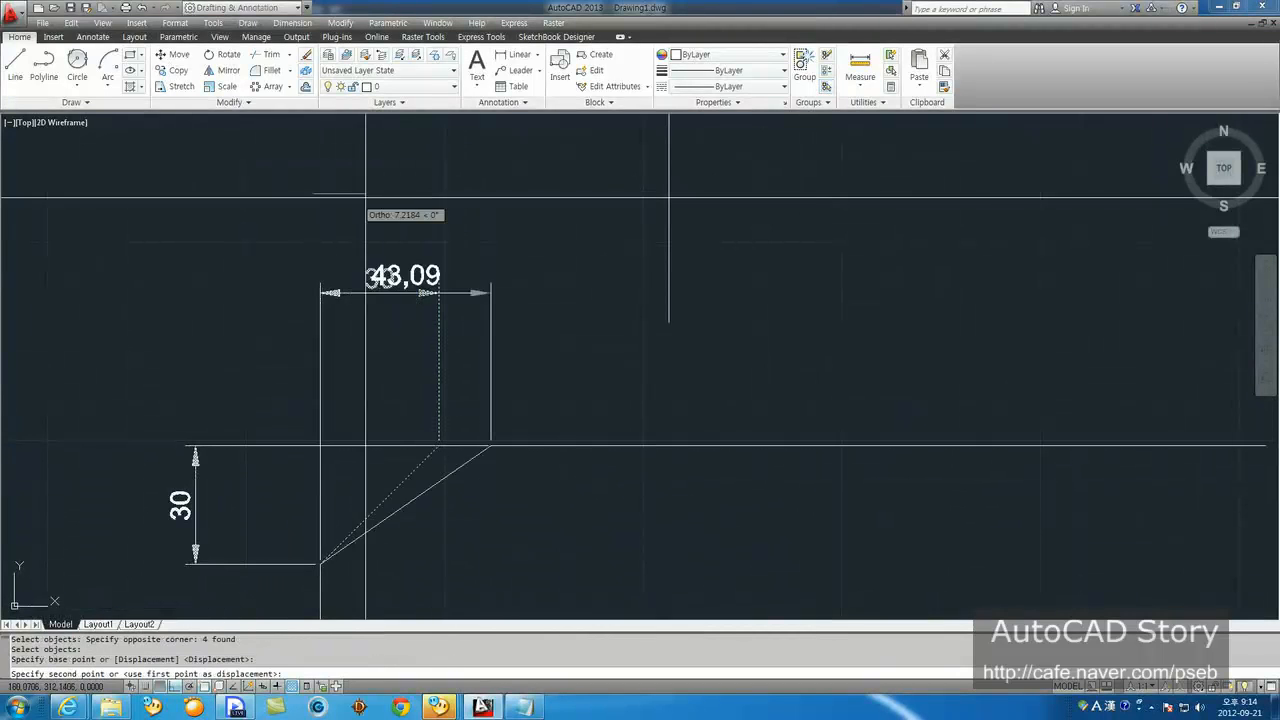
pyautogui.write('40')
pyautogui.press('Return')
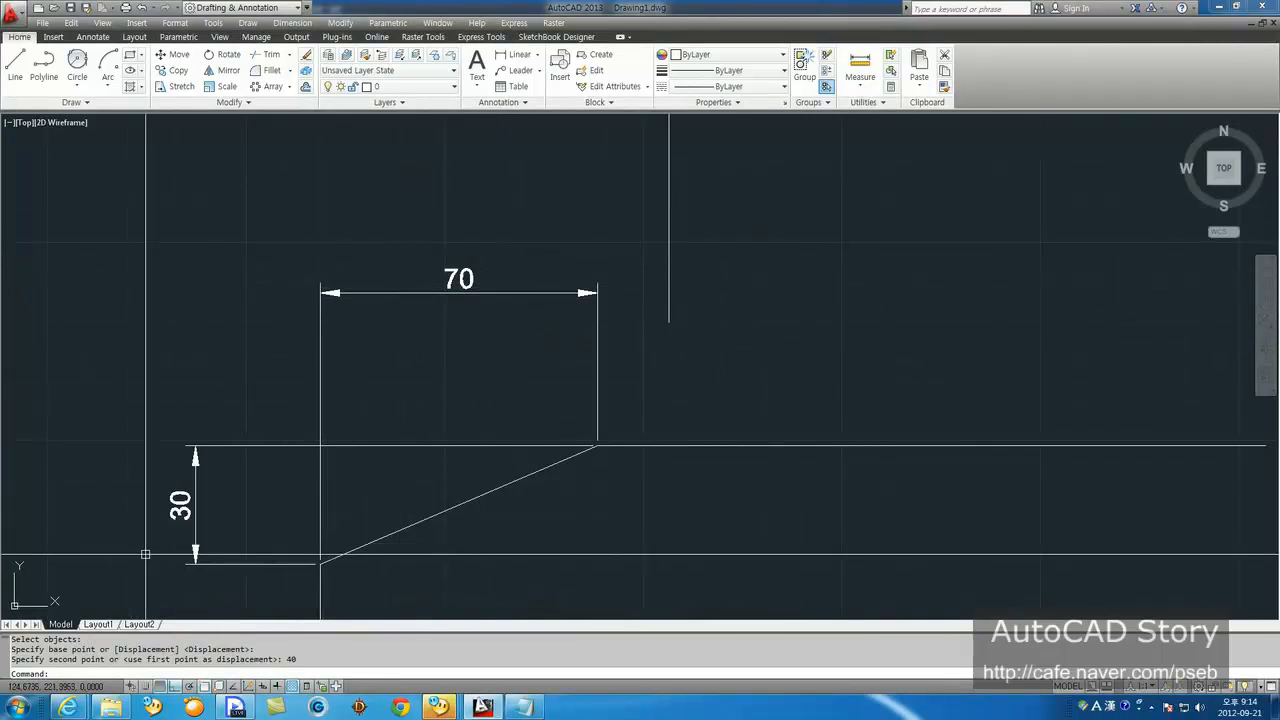
# Step: Erase the diagonal chamfer line from the upper corner
pyautogui.scroll(-2, 206, 532)
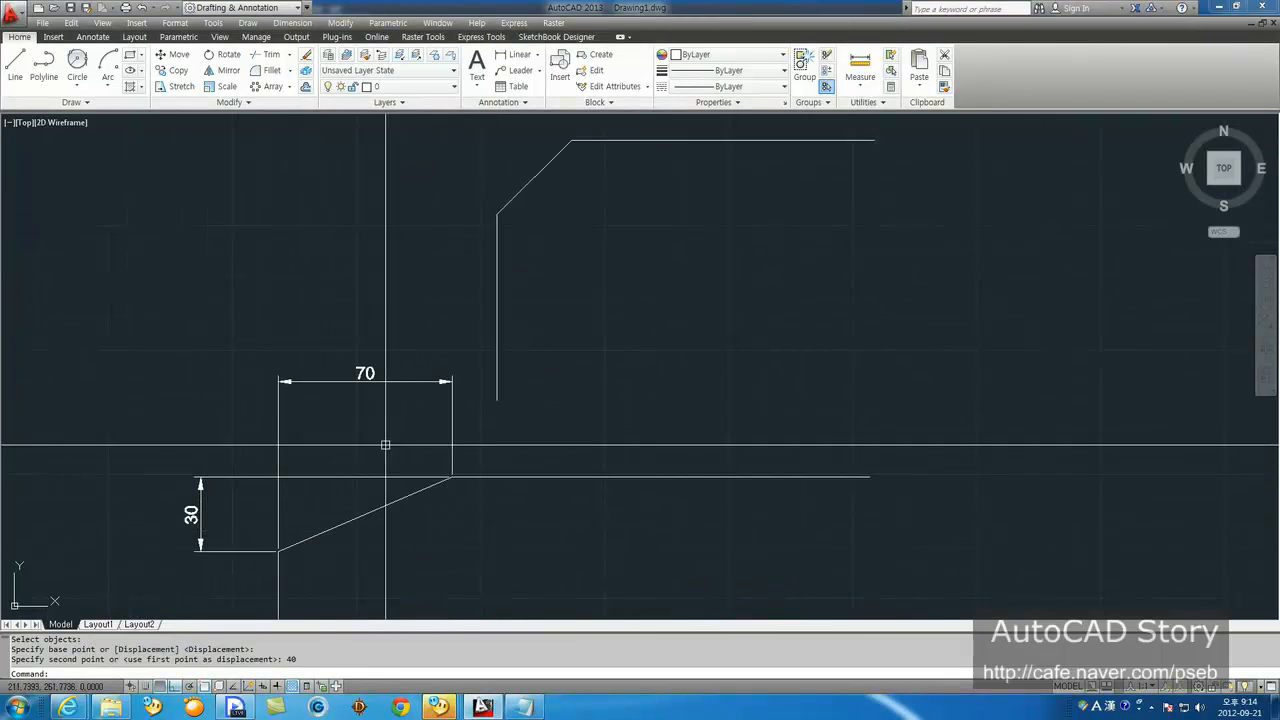
pyautogui.moveTo(571, 225); pyautogui.dragTo(578, 275, button='middle')
pyautogui.write('e')
pyautogui.press('space')
pyautogui.click(606, 220)
pyautogui.click(515, 204)
pyautogui.press('space')
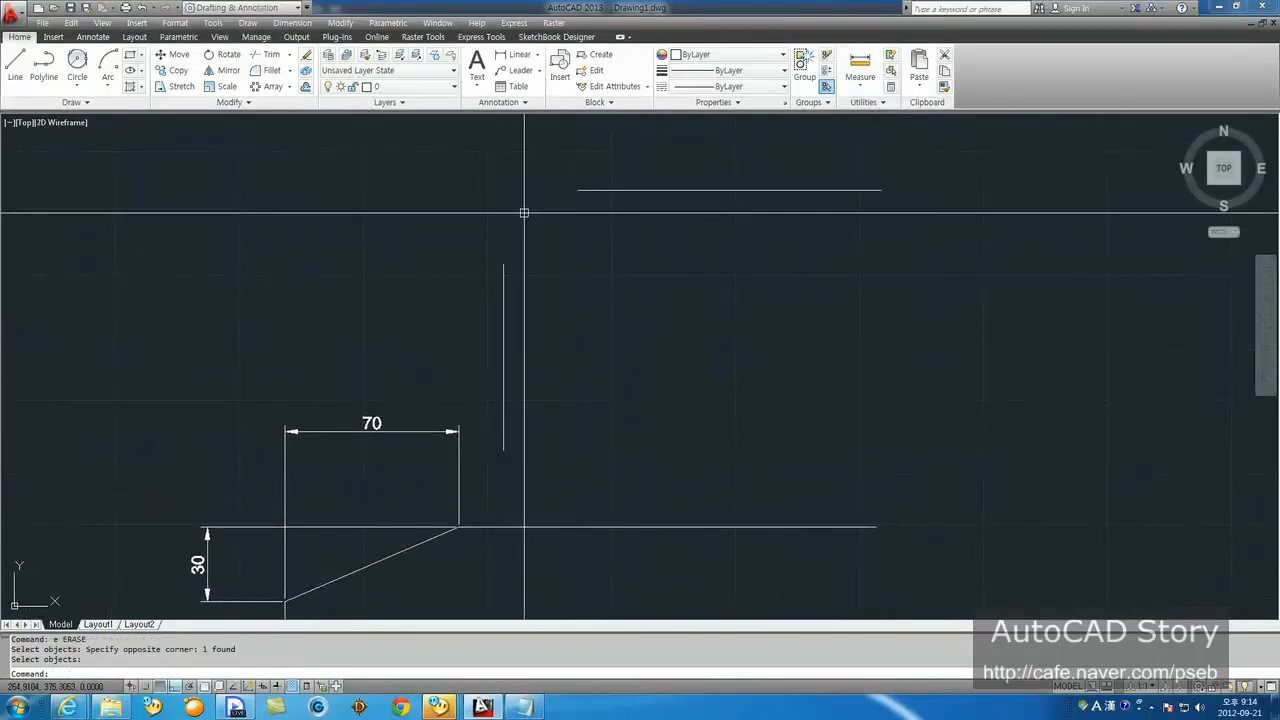
# Step: Rejoin the upper vertical and horizontal lines into a sharp corner using Fillet with radius 0
pyautogui.write('f')
pyautogui.press('space')
pyautogui.write('r')
pyautogui.press('space')
pyautogui.write('0')
pyautogui.press('space')
pyautogui.click(501, 295)
pyautogui.click(598, 190)
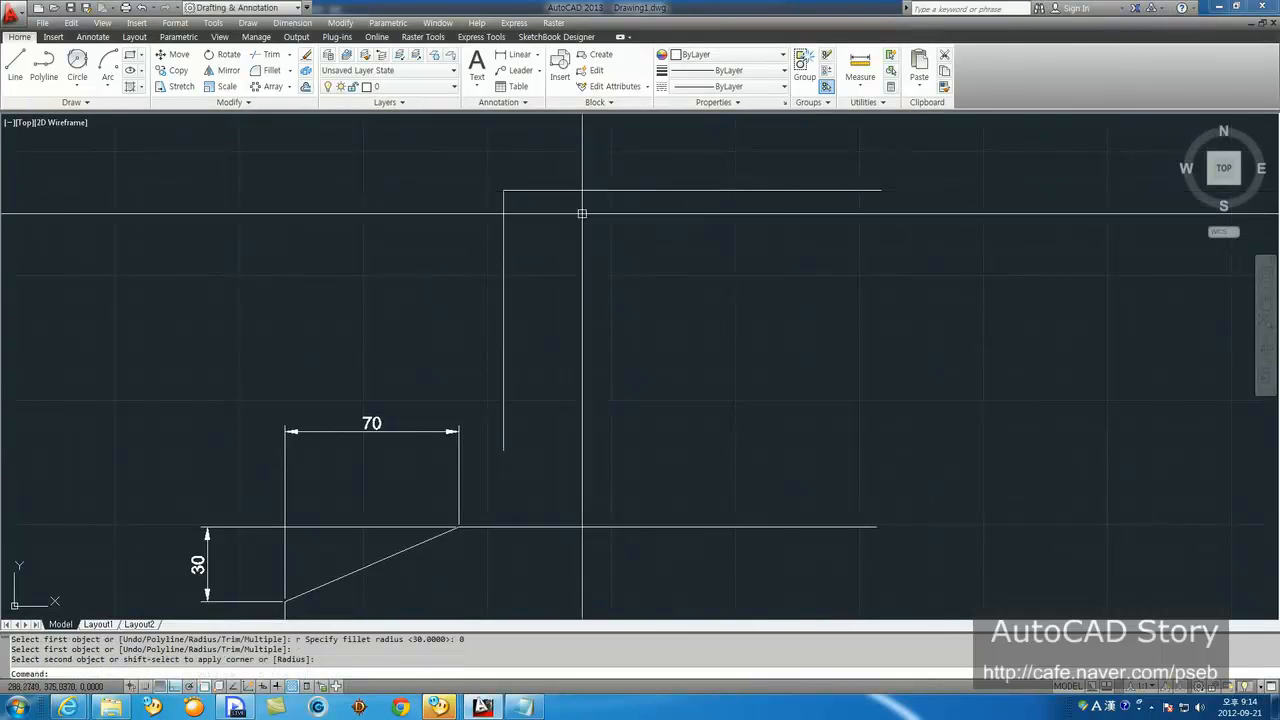
# Step: Examine the stretched chamfer's horizontal and vertical dimensions and compare them with the sharp corner above
pyautogui.scroll(2, 400, 380)
pyautogui.moveTo(391, 324); pyautogui.dragTo(443, 354, button='middle')
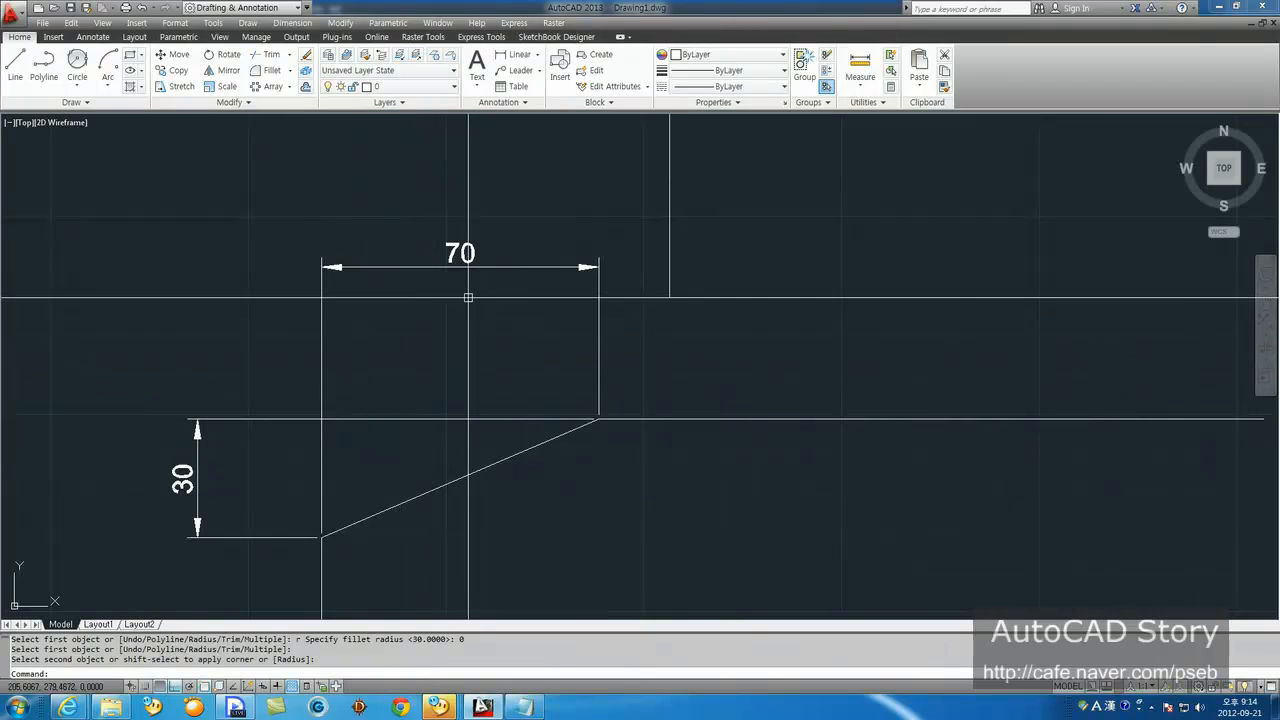
pyautogui.click(341, 266)
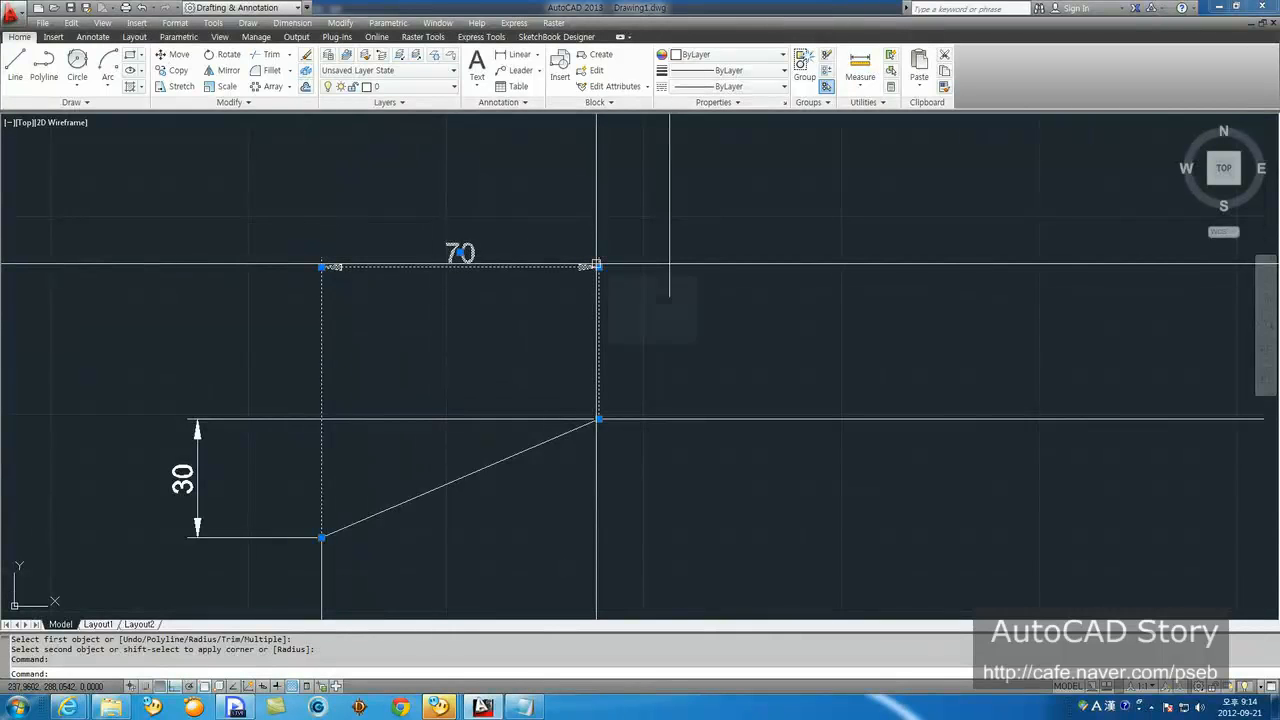
pyautogui.click(175, 471)
pyautogui.click(175, 471)
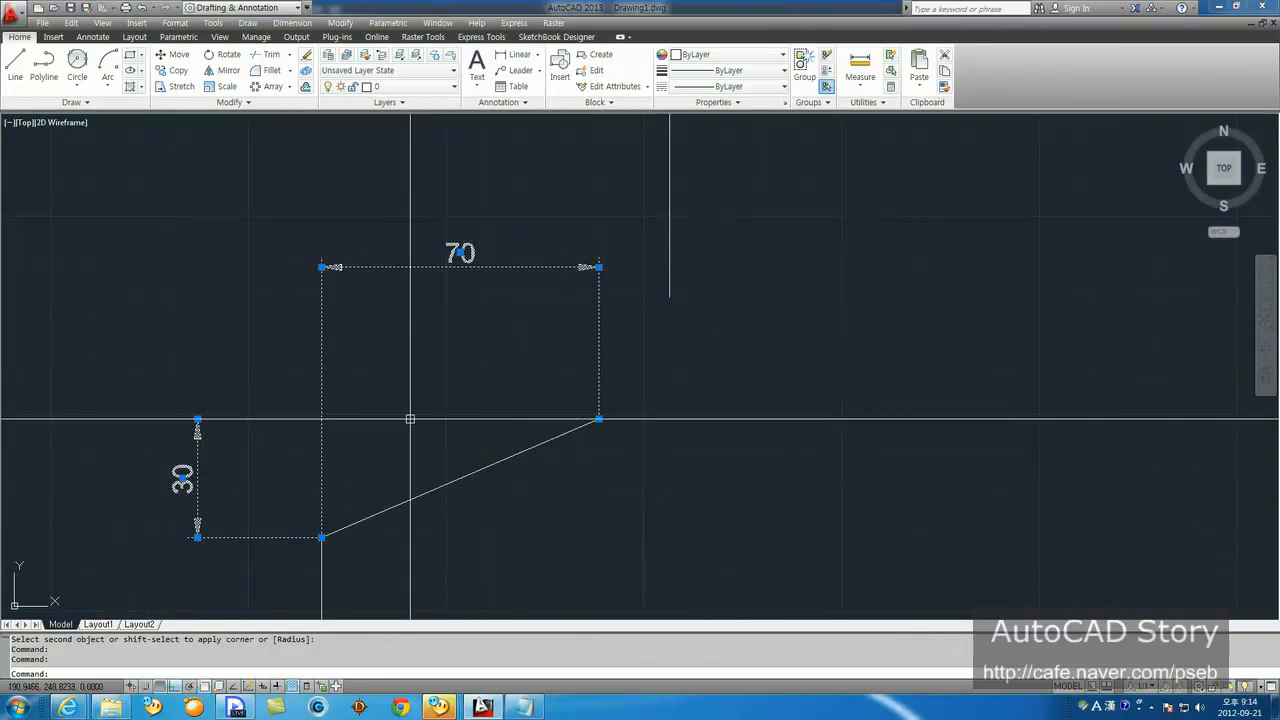
pyautogui.scroll(-4, 410, 425)
pyautogui.scroll(2, 355, 430)
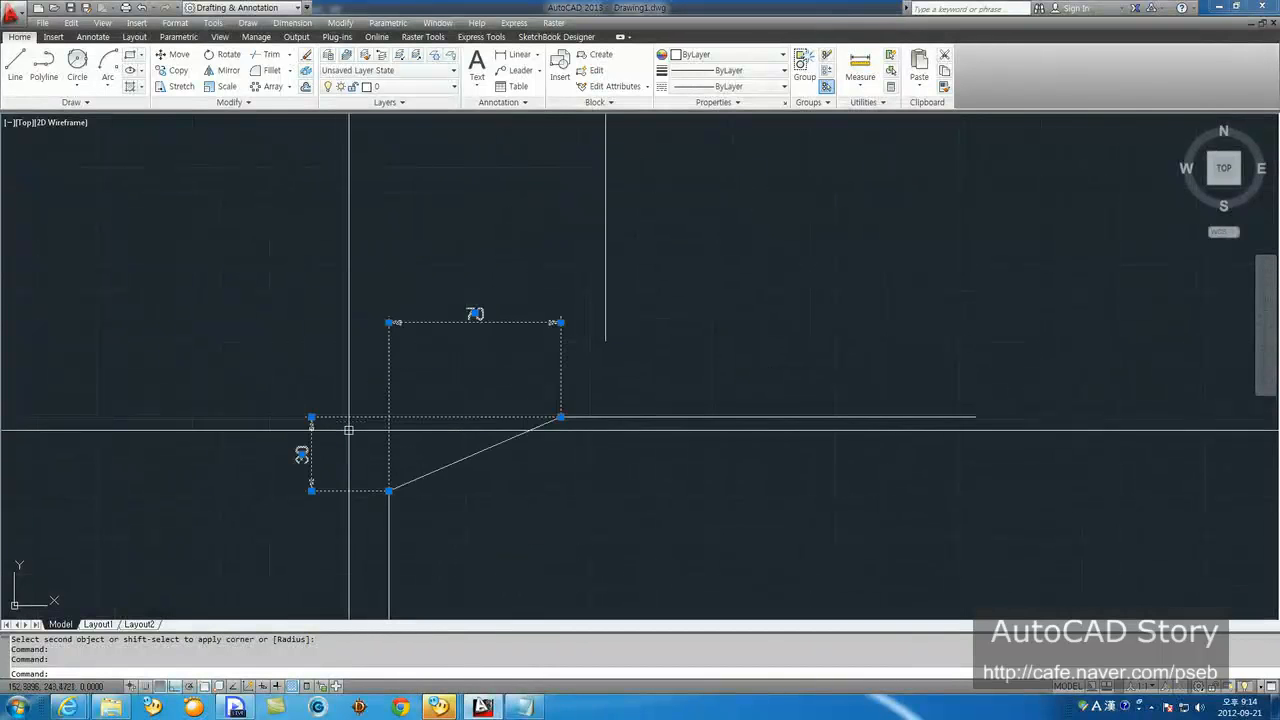
pyautogui.scroll(-2, 386, 385)
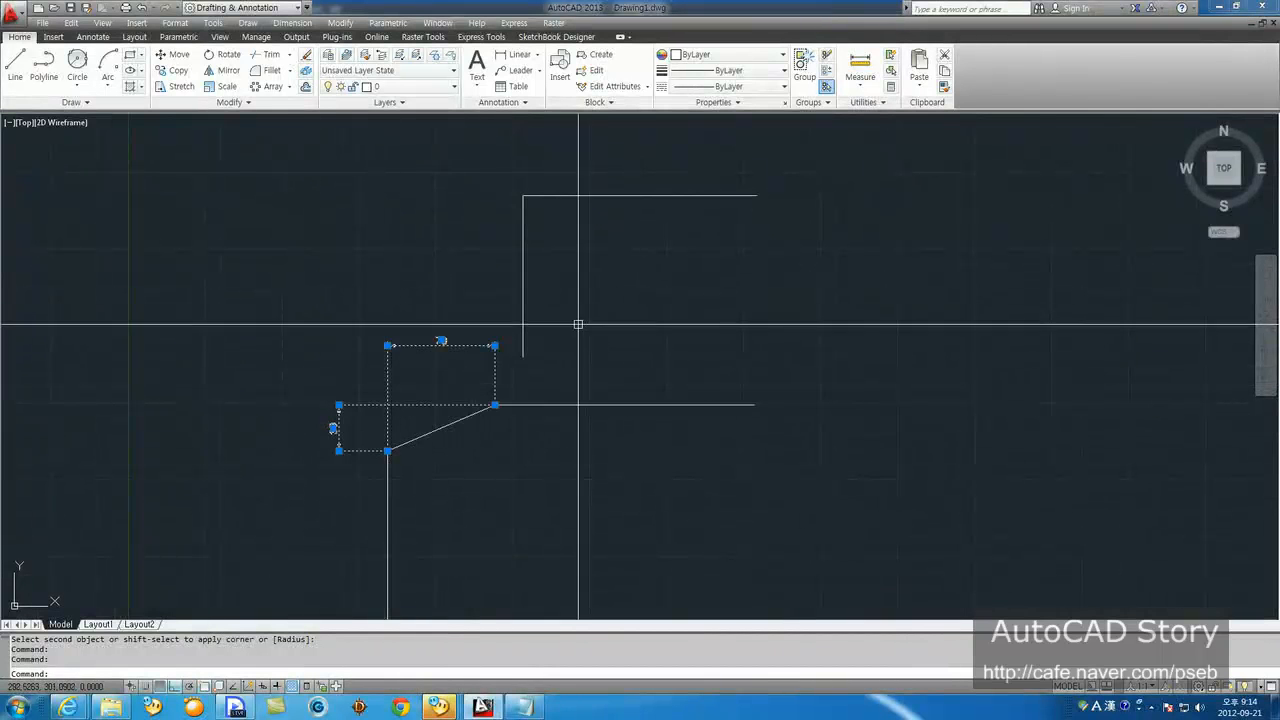
pyautogui.press('Escape')
pyautogui.scroll(2, 505, 365)
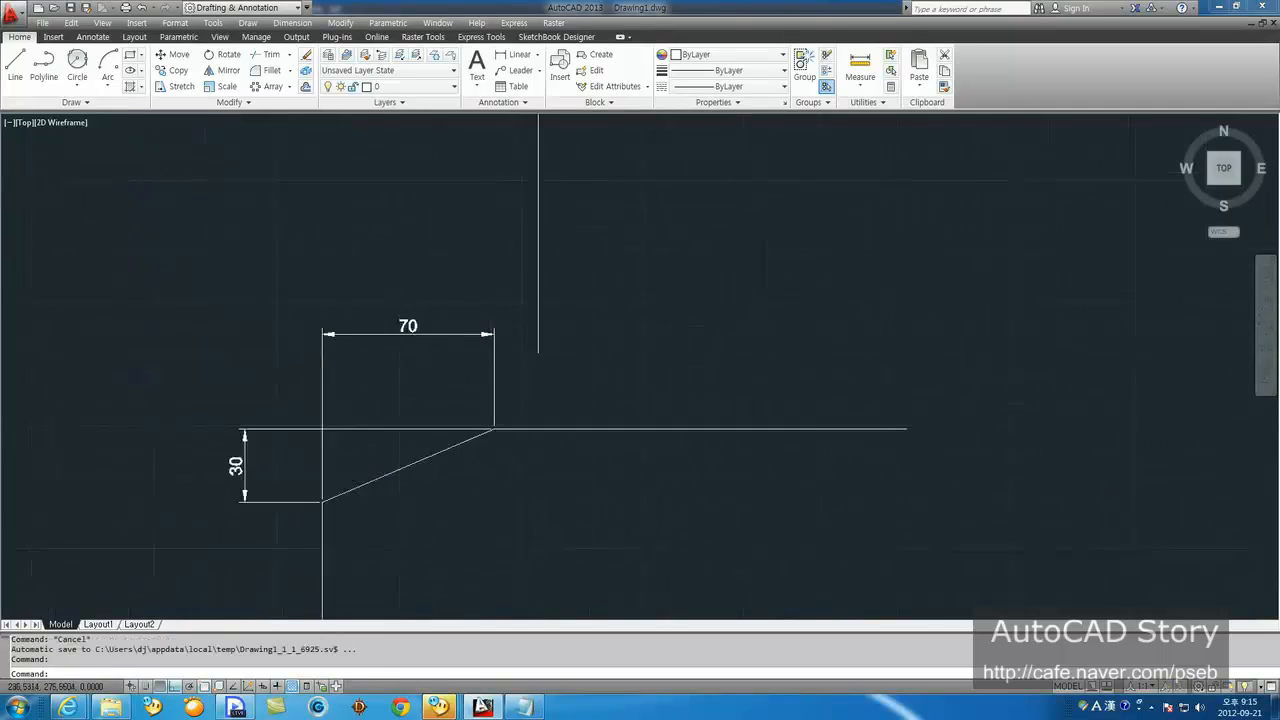
pyautogui.moveTo(491, 363); pyautogui.dragTo(446, 427, button='middle')
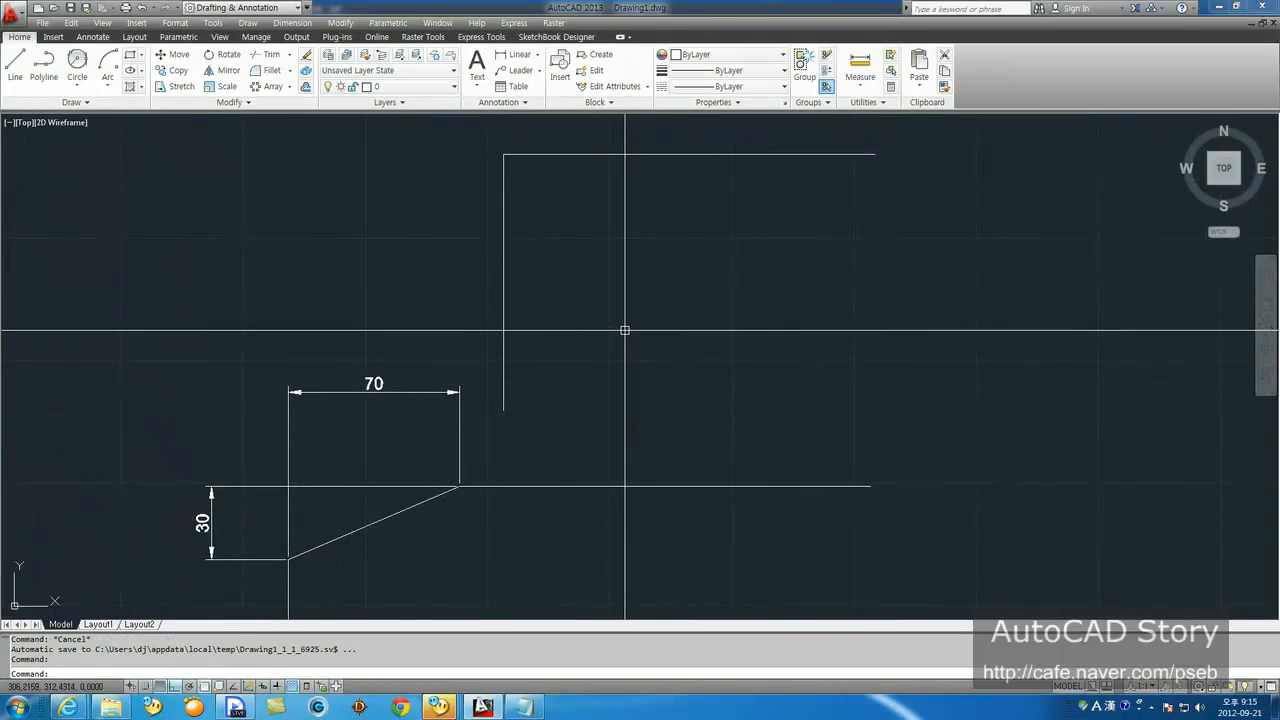
# Step: Try chamfering the upper corner with a first distance of 70 on the horizontal line and 30 on the vertical, and undo it
pyautogui.write('cha')
pyautogui.press('Return')
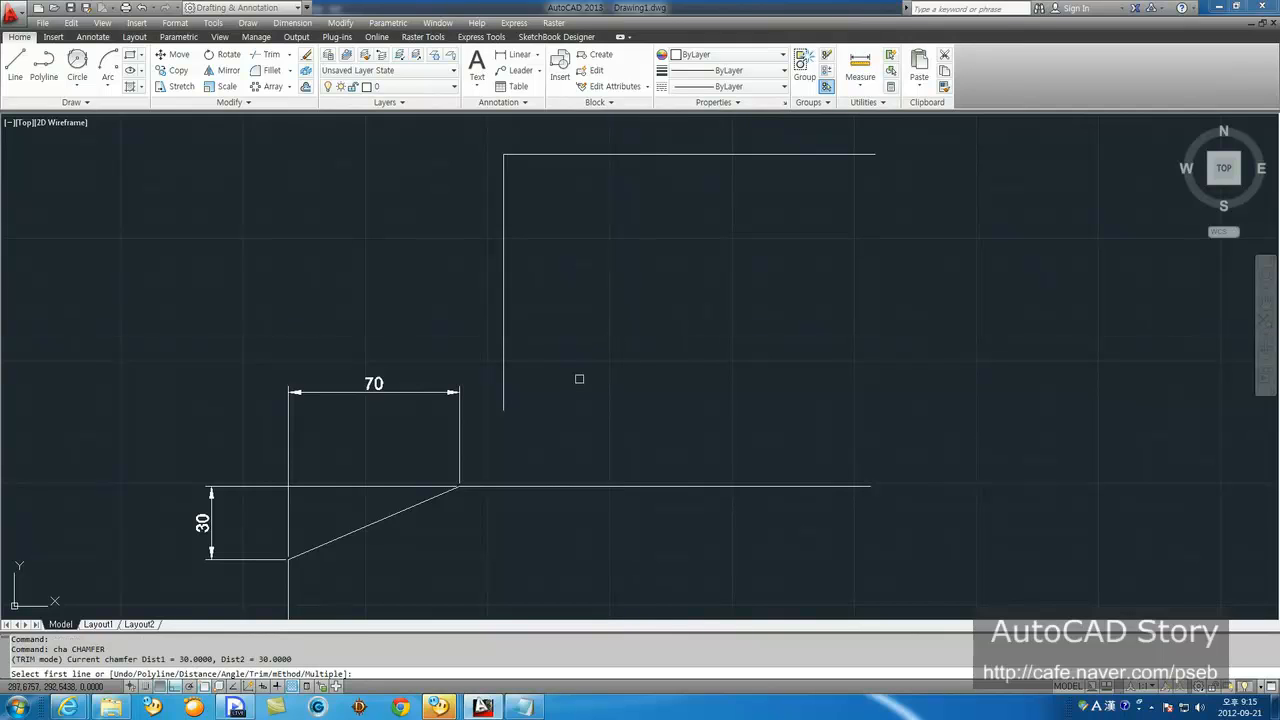
pyautogui.moveTo(142, 659); pyautogui.dragTo(289, 659)
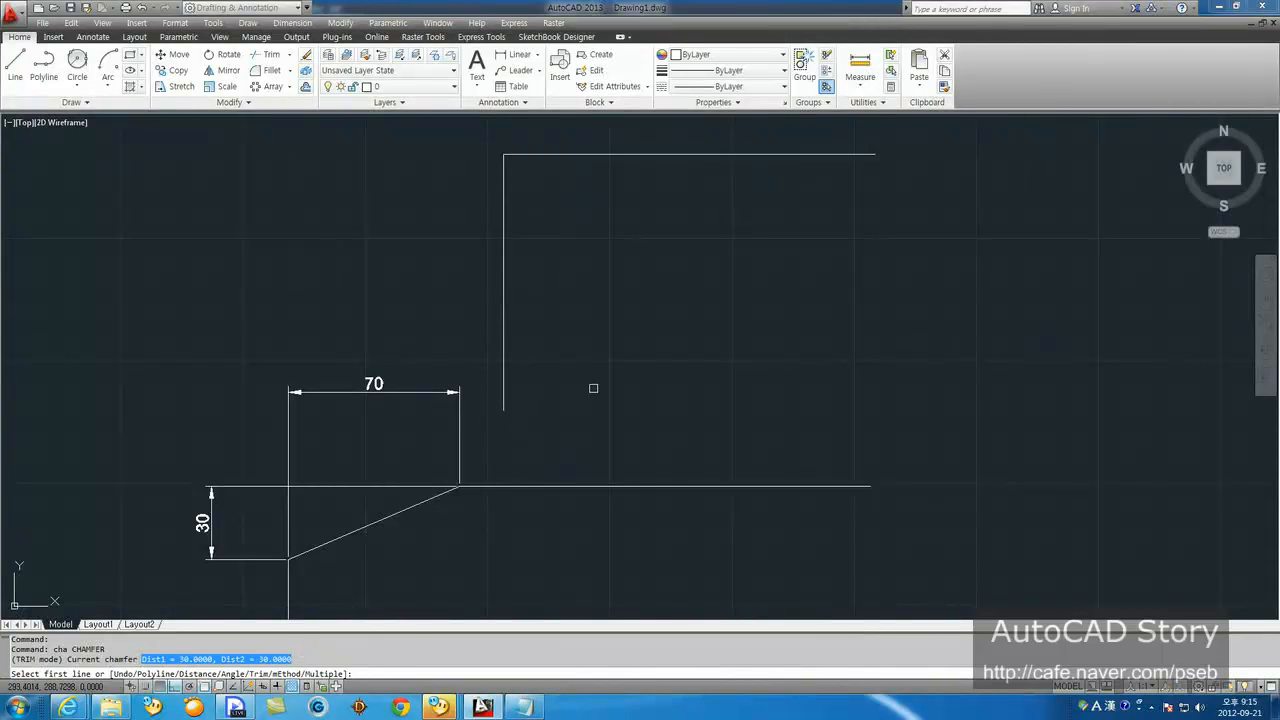
pyautogui.write('d')
pyautogui.press('Return')
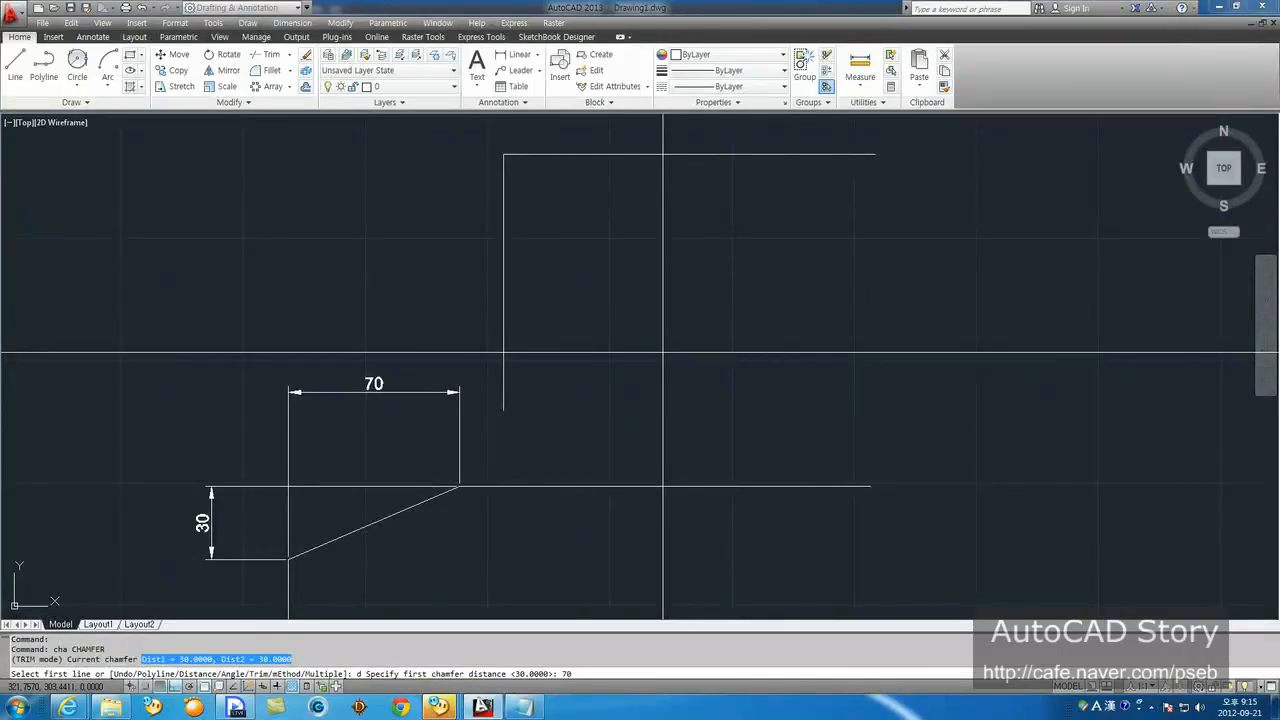
pyautogui.write('70')
pyautogui.press('Return')
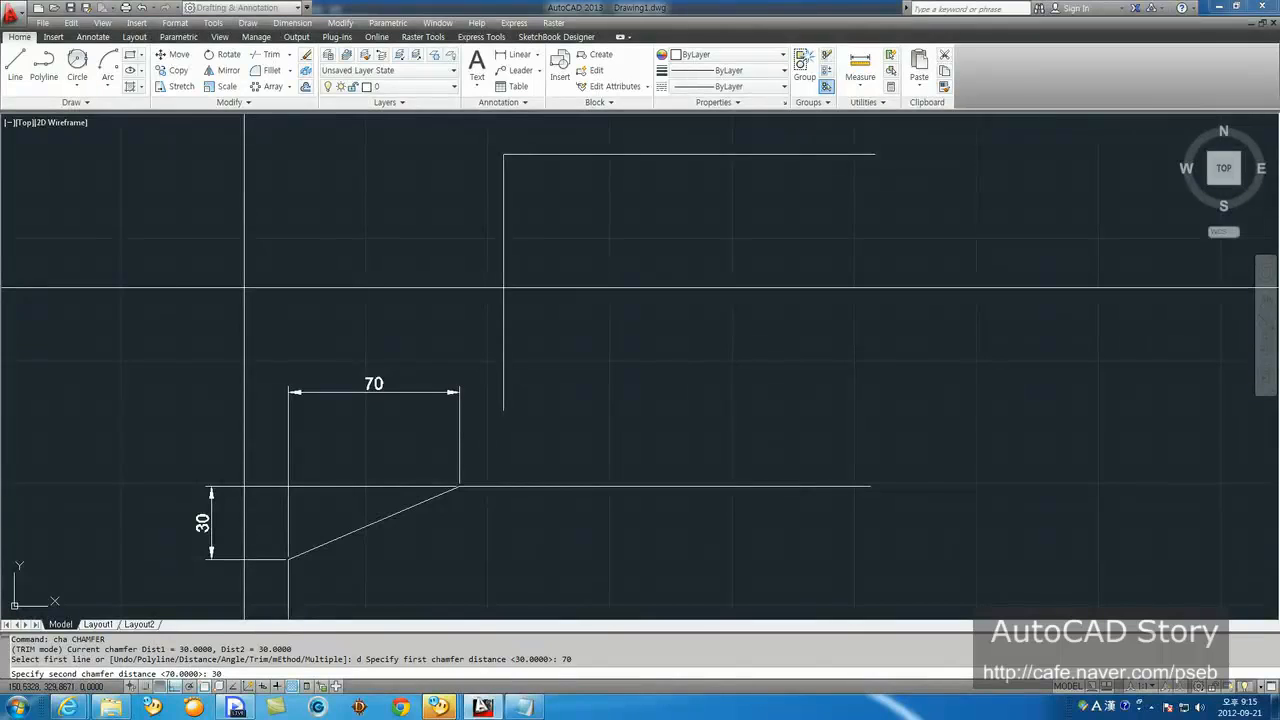
pyautogui.press('Return')
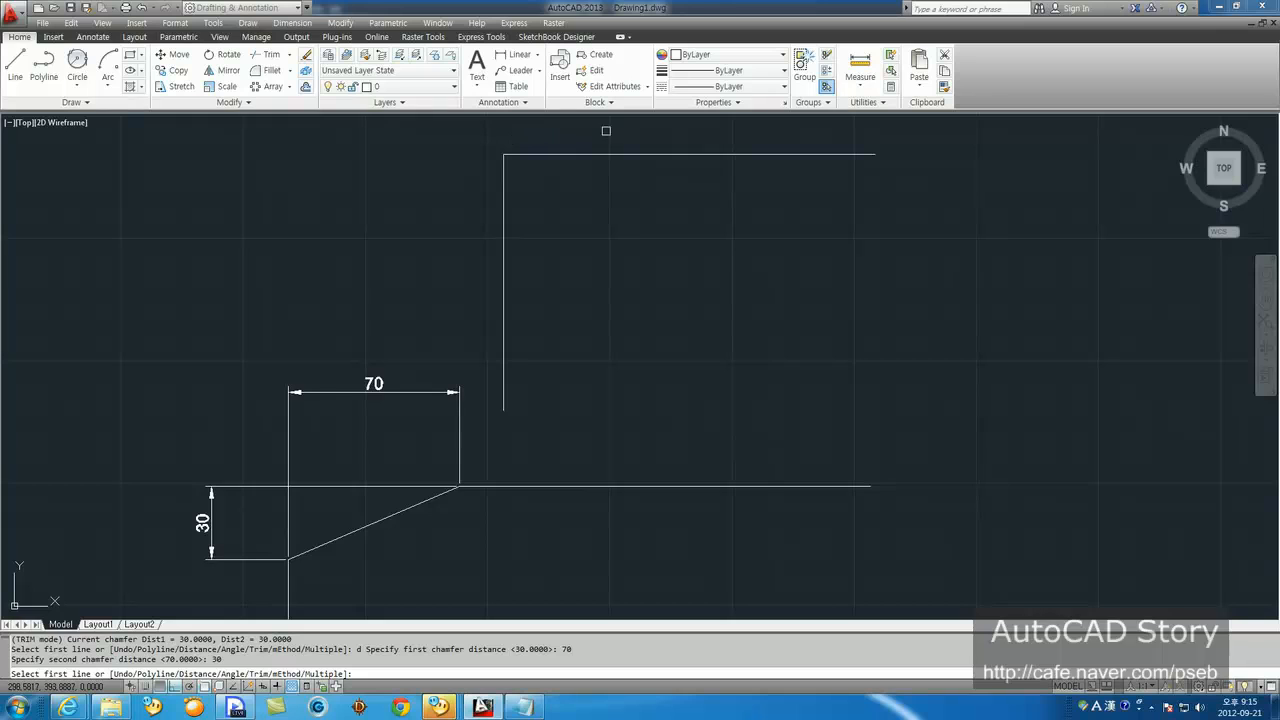
pyautogui.click(619, 155)
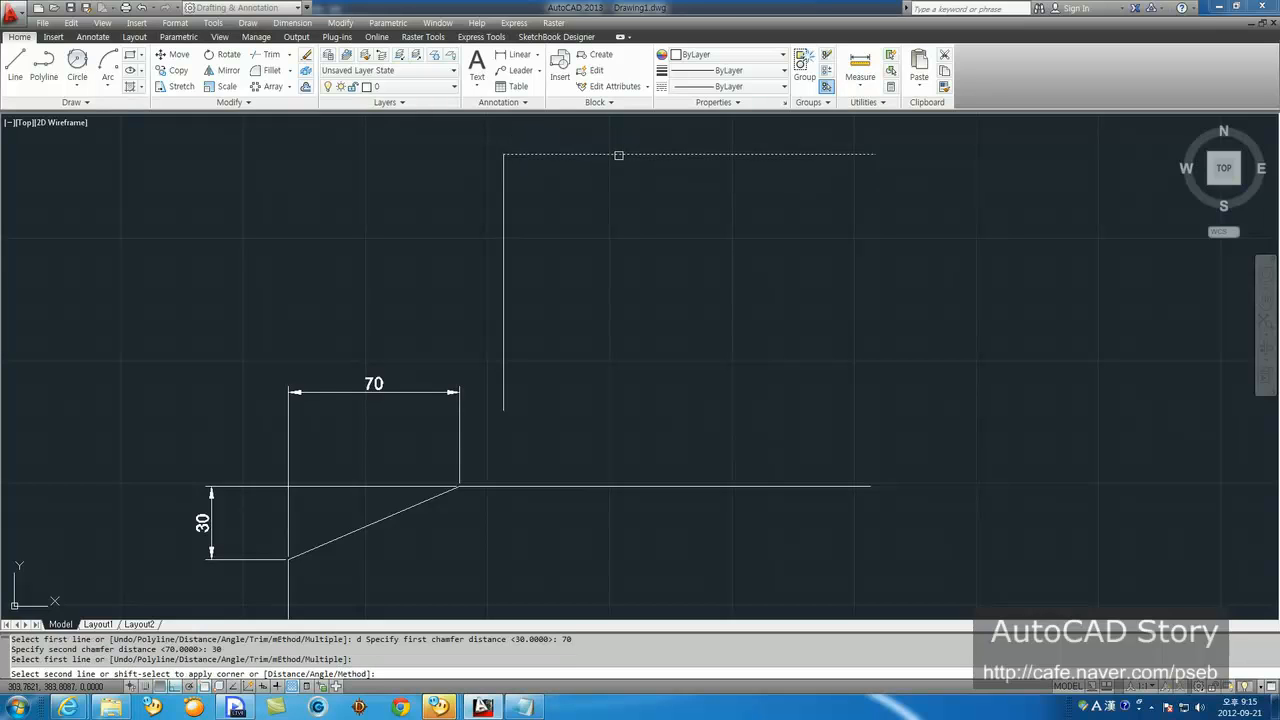
pyautogui.click(507, 220)
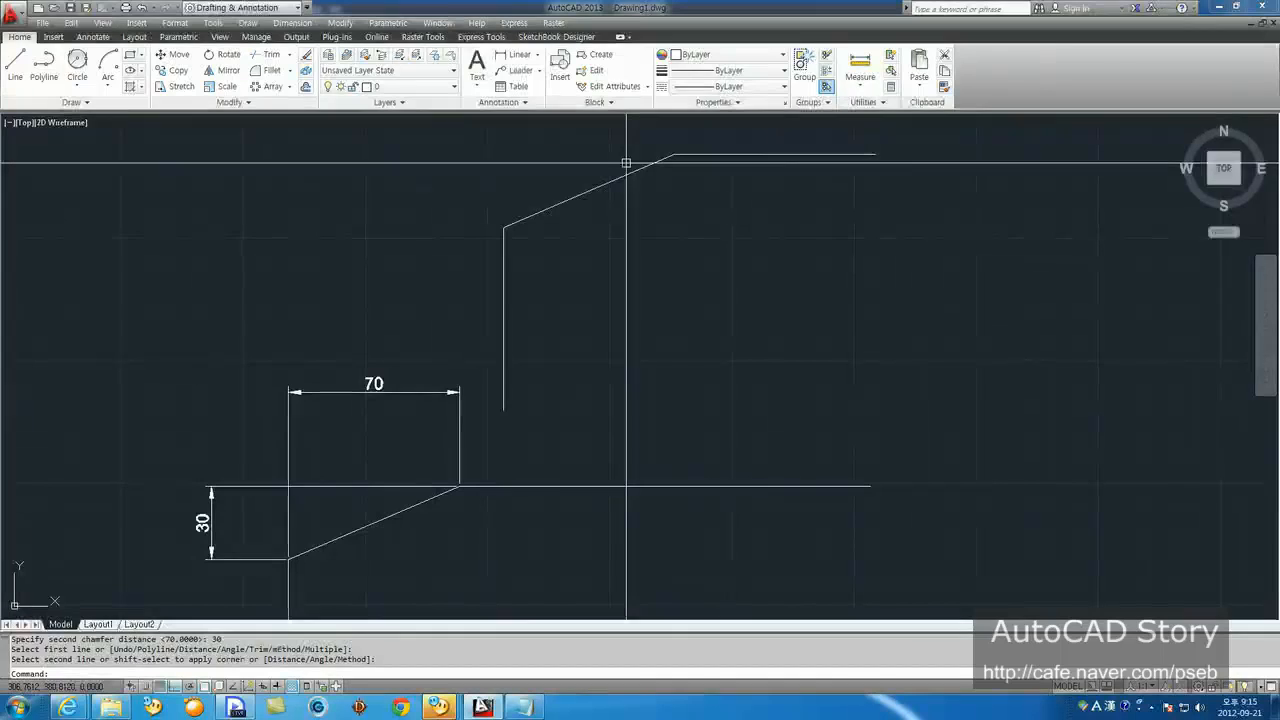
pyautogui.write('u')
pyautogui.press('Return')
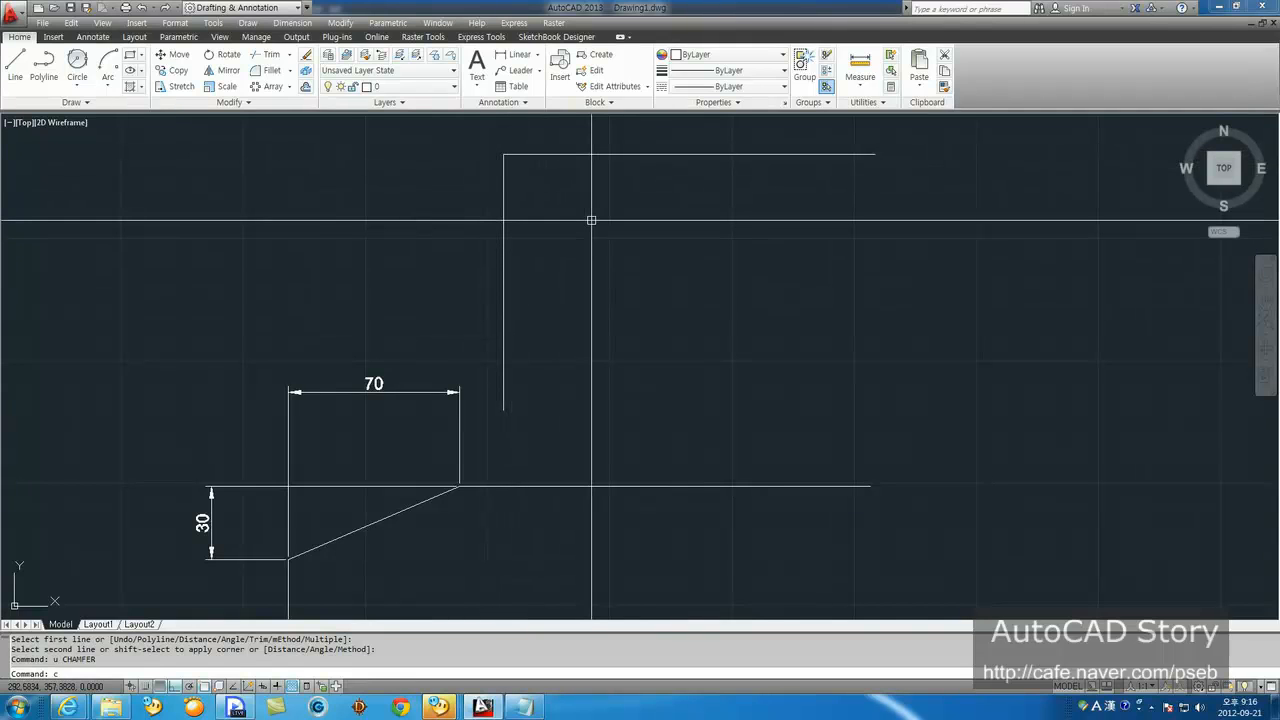
# Step: Chamfer the upper sharp corner with distance 70 along the horizontal line and 30 along the vertical line
pyautogui.press('Return')
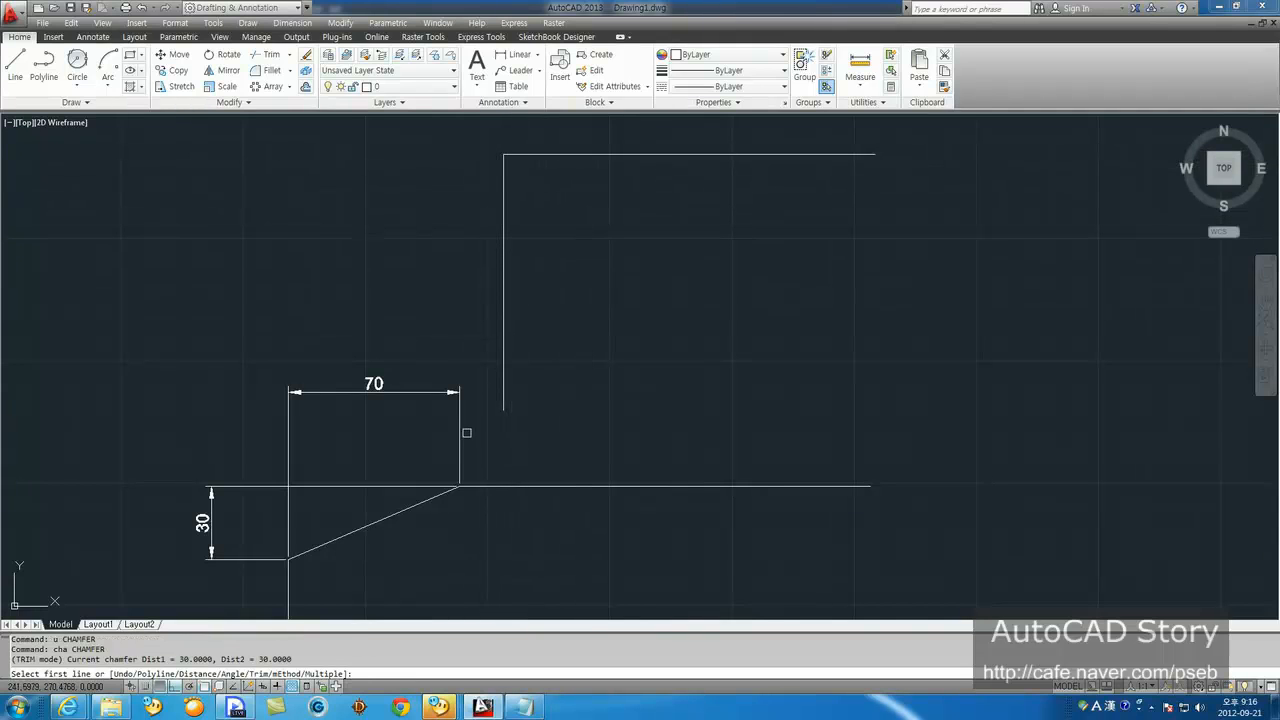
pyautogui.write('d')
pyautogui.press('Return')
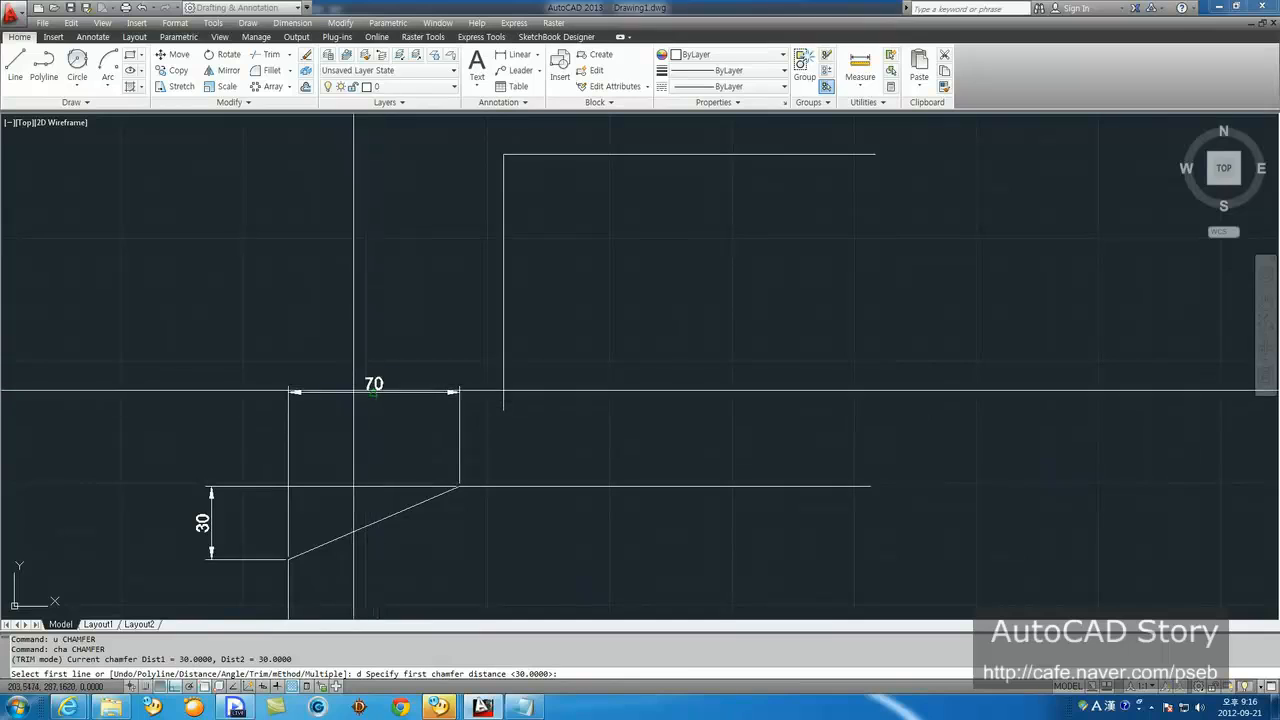
pyautogui.write('70')
pyautogui.press('Return')
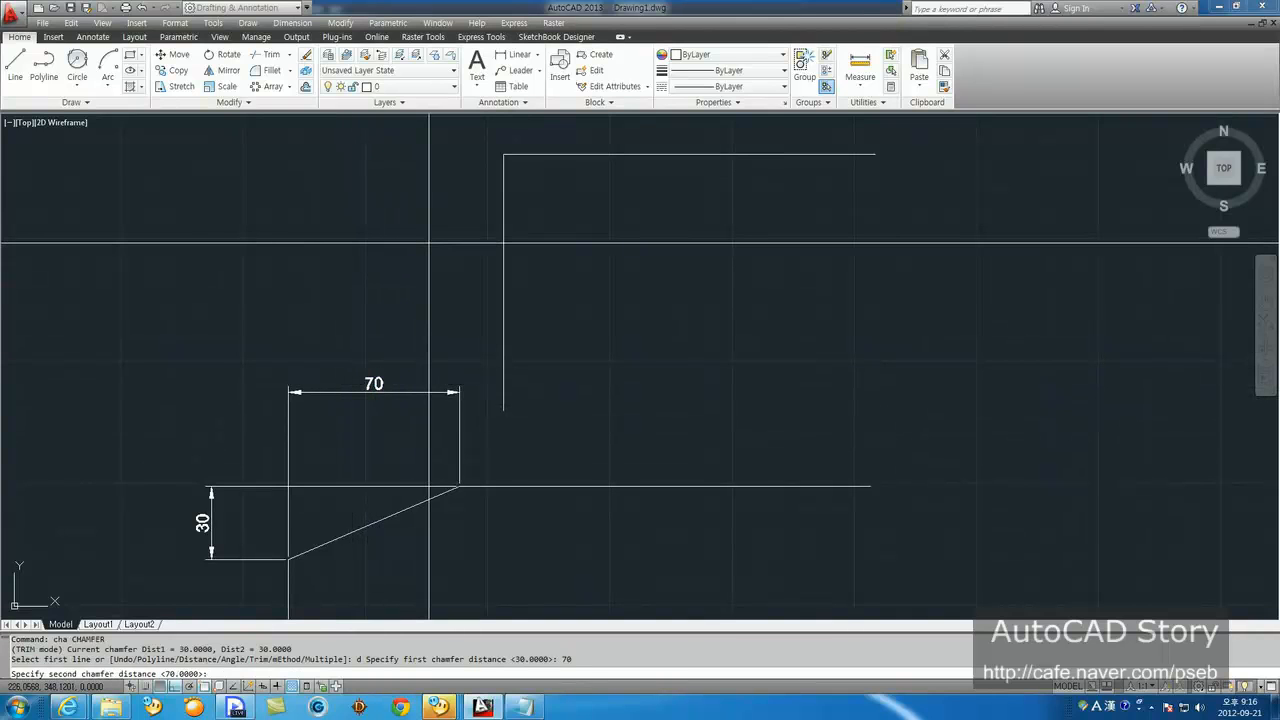
pyautogui.write('3')
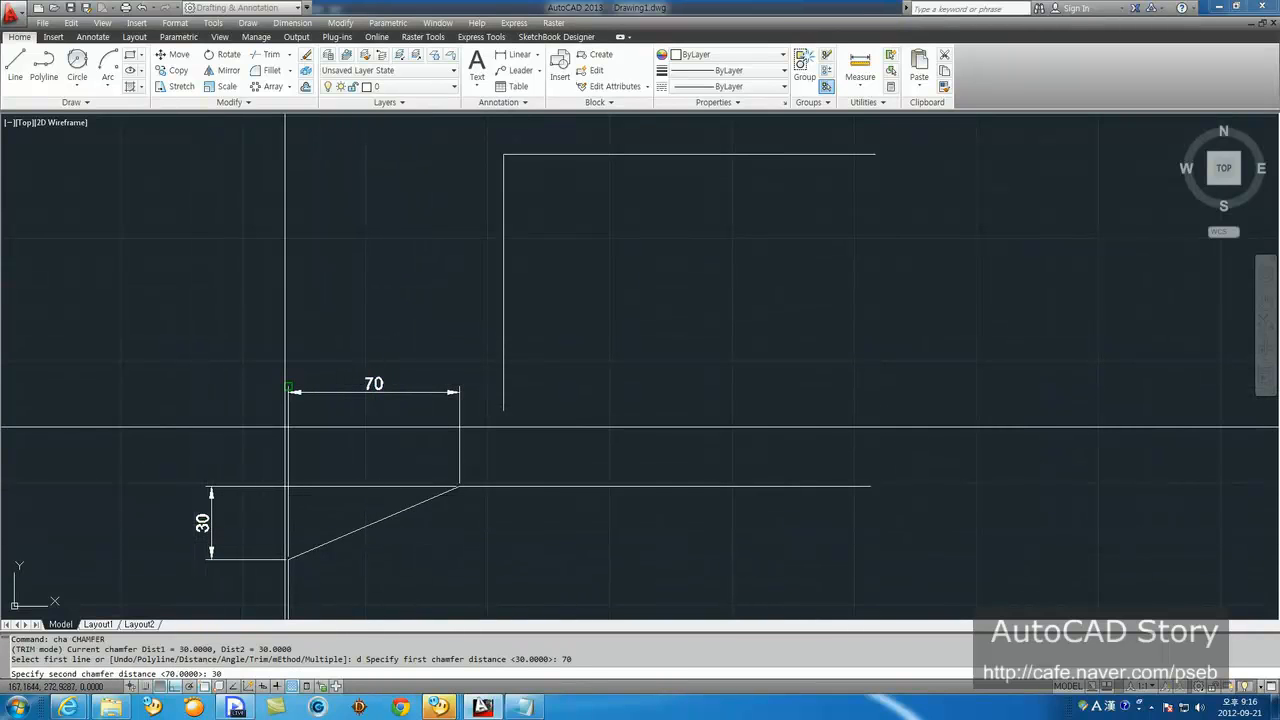
pyautogui.write('0')
pyautogui.press('Return')
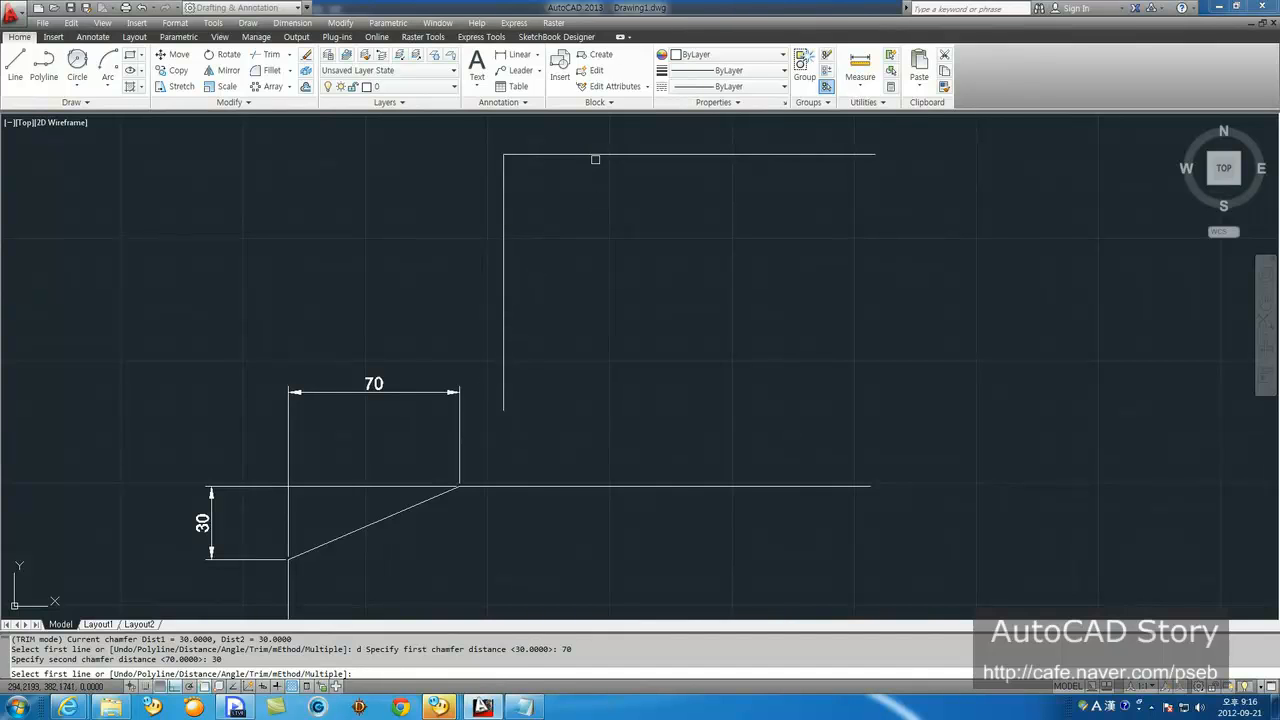
pyautogui.click(595, 154)
pyautogui.click(505, 245)
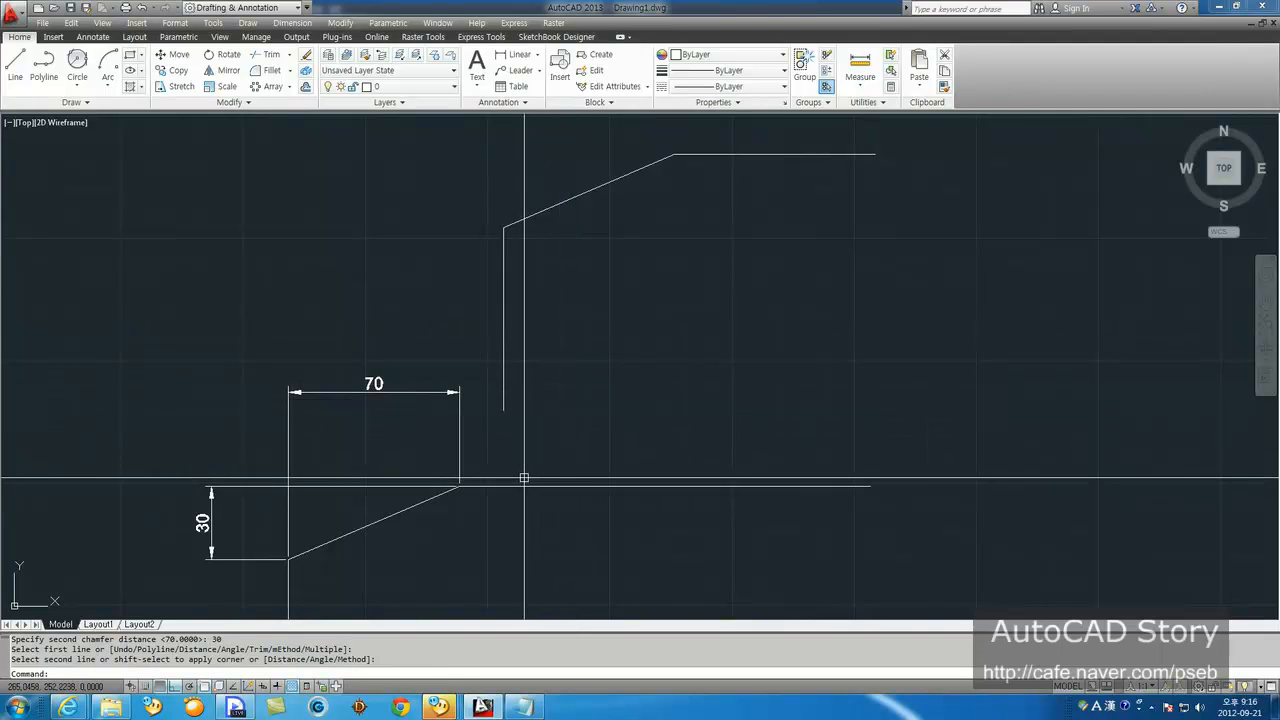
# Step: Draw a large rectangle in the empty space to the right of the chamfered corners
pyautogui.scroll(-2, 524, 474)
pyautogui.moveTo(551, 457); pyautogui.dragTo(349, 403, button='middle')
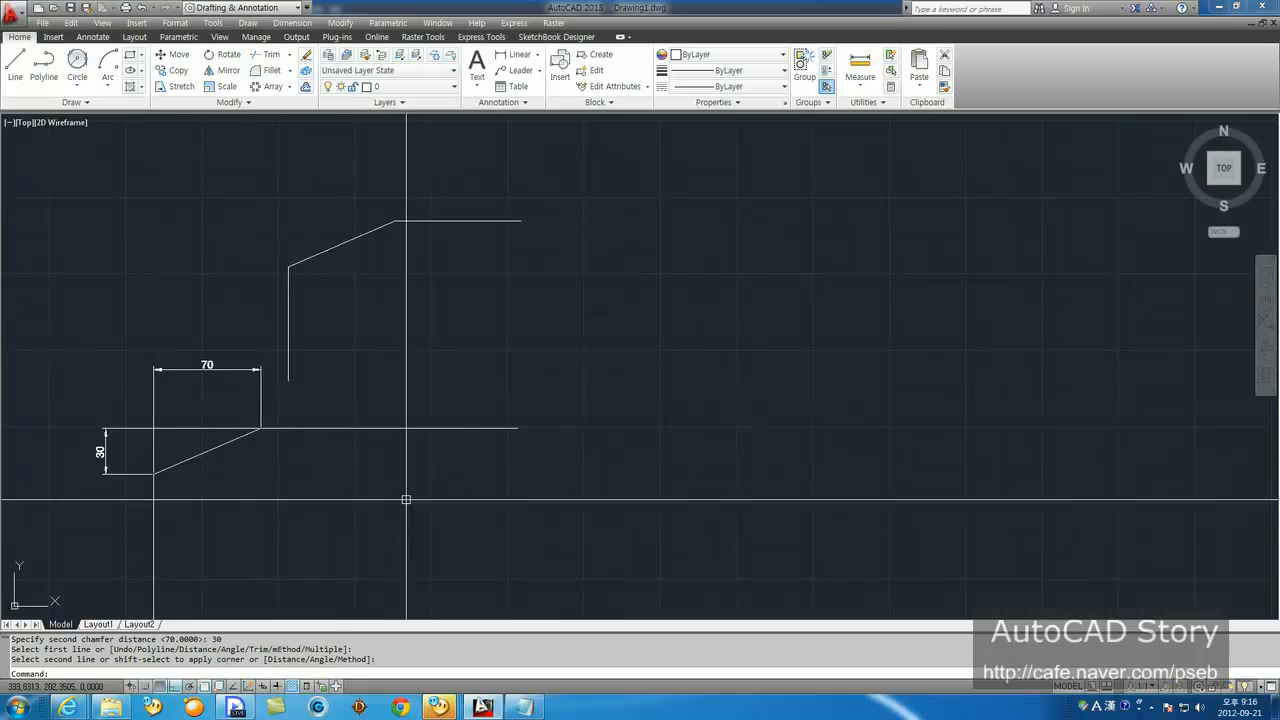
pyautogui.moveTo(347, 453); pyautogui.dragTo(313, 402, button='middle')
pyautogui.scroll(-1, 671, 441)
pyautogui.scroll(1, 671, 443)
pyautogui.scroll(1, 671, 443)
pyautogui.scroll(-2, 671, 442)
pyautogui.scroll(1, 668, 381)
pyautogui.moveTo(666, 380); pyautogui.dragTo(529, 327, button='middle')
pyautogui.scroll(-1, 529, 334)
pyautogui.write('rec')
pyautogui.press('Return')
pyautogui.click(521, 209)
pyautogui.click(891, 524)
# Step: Draw a circle with a radius of about 75 near the centre of the rectangle
pyautogui.write('c')
pyautogui.press('Return')
pyautogui.click(712, 364)
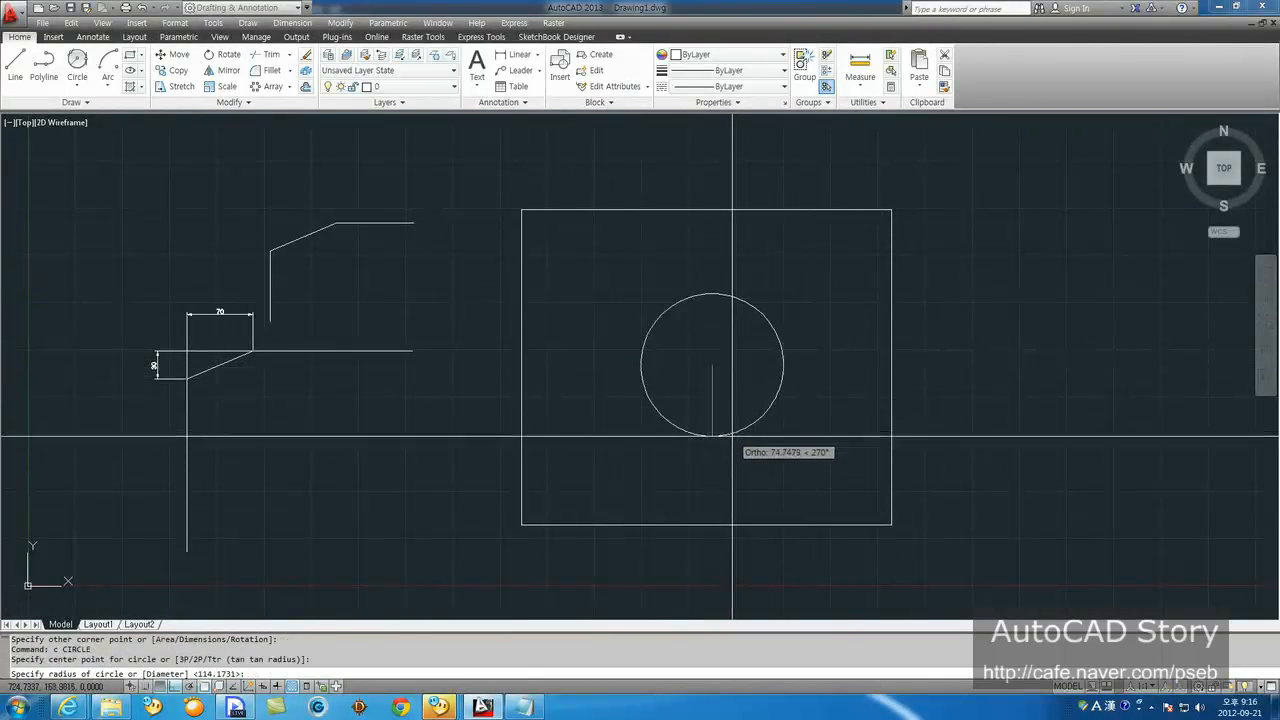
pyautogui.click(750, 427)
# Step: Extrude the rectangle and the circle together into solids, picking the height freehand
pyautogui.write('ext')
pyautogui.press('Return')
pyautogui.click(965, 514)
pyautogui.click(650, 350)
pyautogui.press('Return')
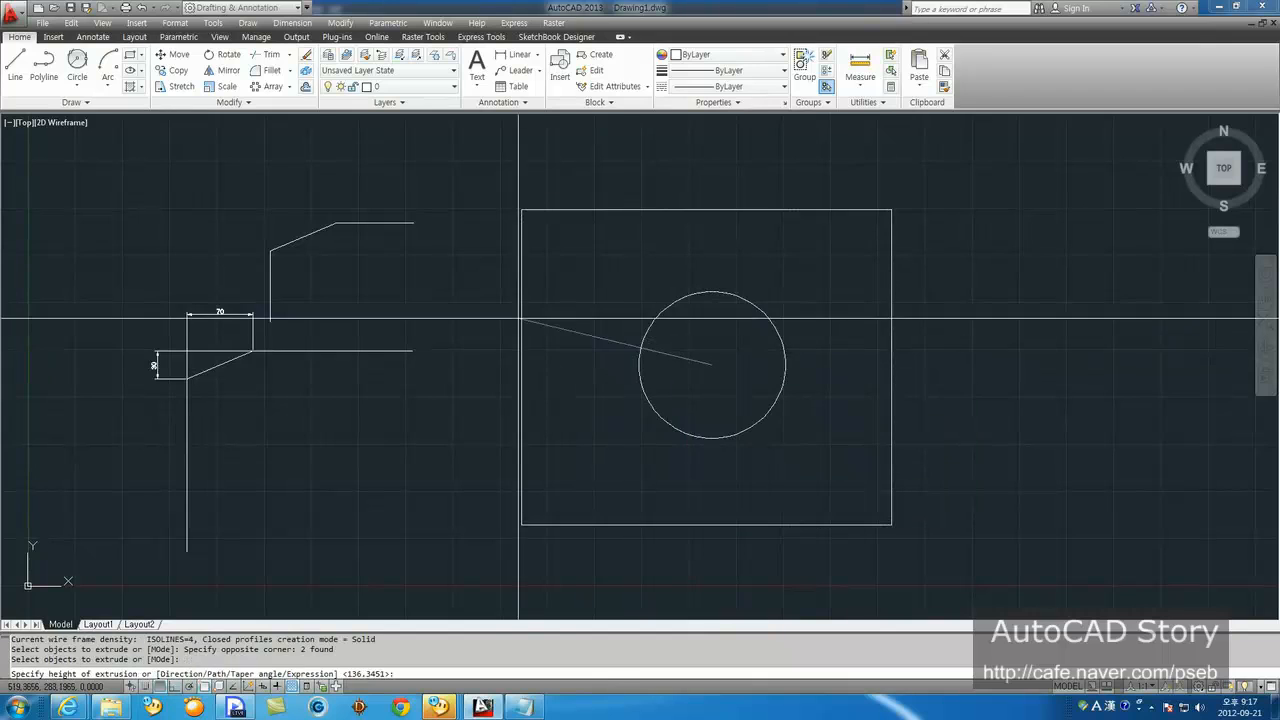
pyautogui.click(540, 324)
# Step: Subtract the extruded cylinder from the box to make a round through hole
pyautogui.write('su')
pyautogui.press('Return')
pyautogui.click(989, 352)
pyautogui.click(830, 290)
pyautogui.press('Return')
pyautogui.click(827, 289)
pyautogui.click(663, 384)
pyautogui.press('Return')
# Step: Chamfer the hole's upper circular edge on the box's top face with base and other surface distances of 30
pyautogui.keyDown('shift'); pyautogui.moveTo(709, 429); pyautogui.dragTo(525, 425, button='middle'); pyautogui.keyUp('shift')
pyautogui.write('cha')
pyautogui.press('Return')
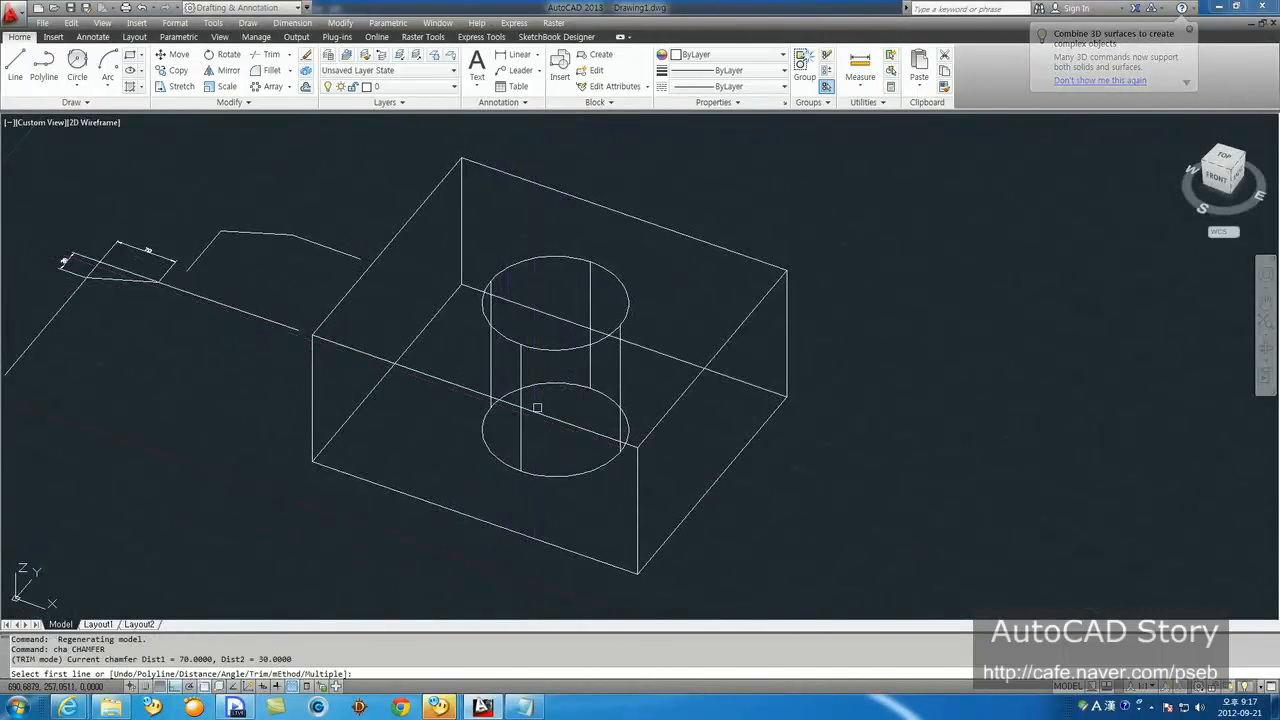
pyautogui.click(528, 406)
pyautogui.press('Return')
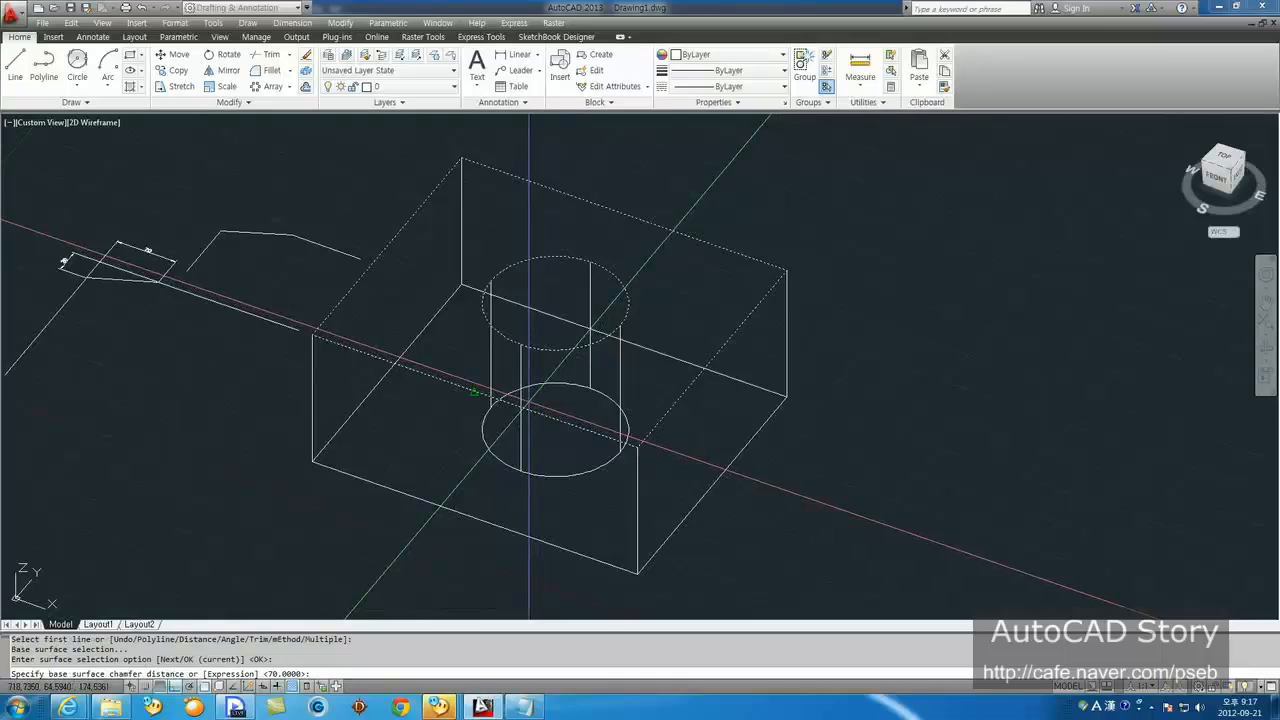
pyautogui.write('30')
pyautogui.press('Return')
pyautogui.press('Return')
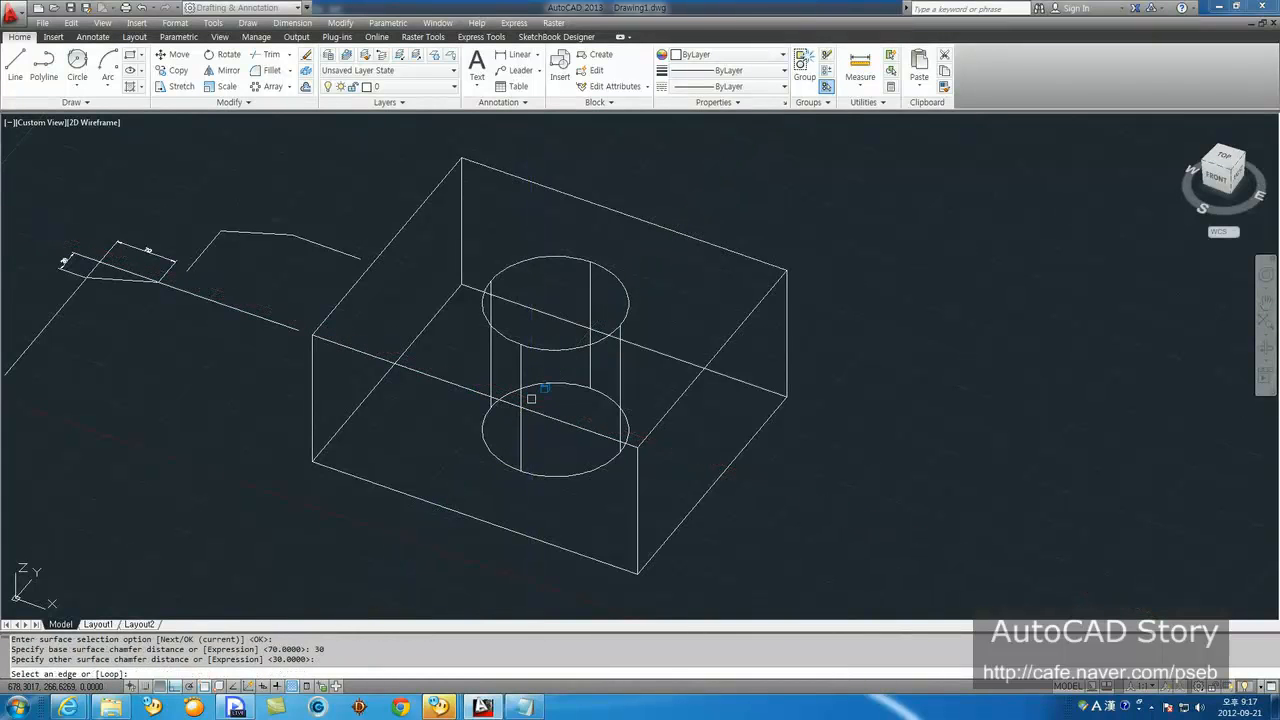
pyautogui.click(567, 348)
pyautogui.press('Return')
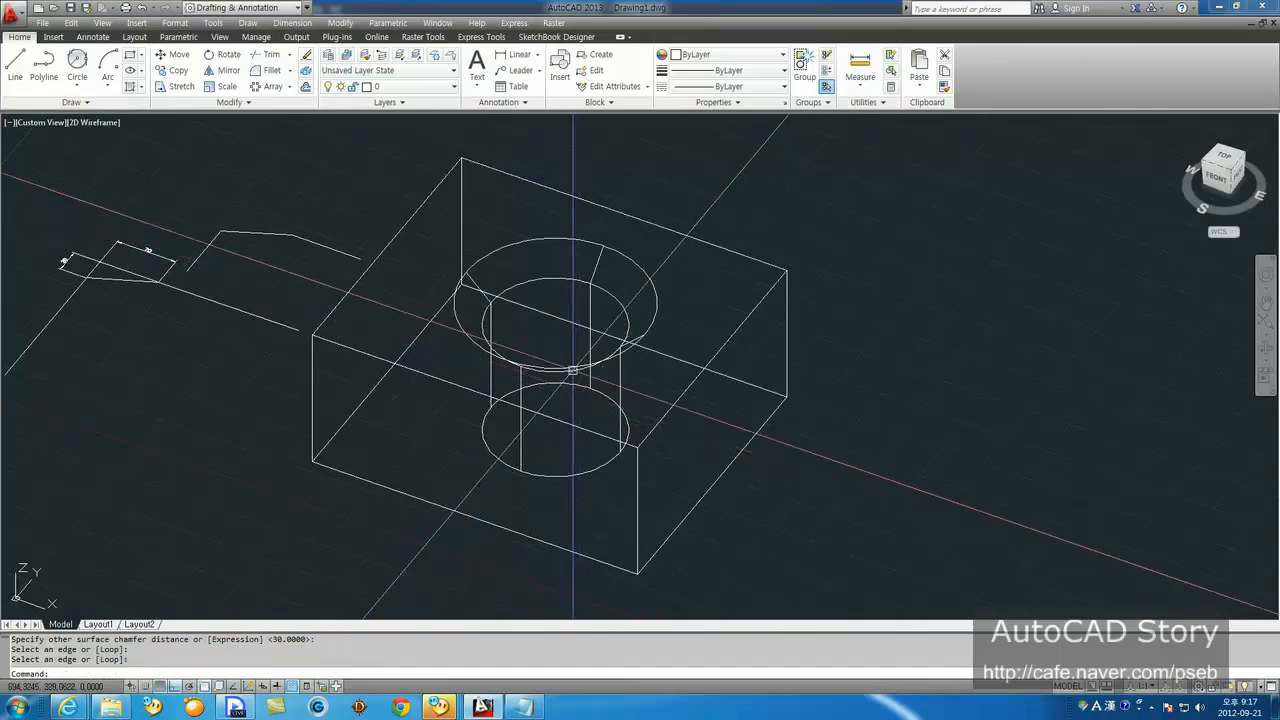
# Step: Inspect the chamfered hole with hidden lines removed, and regenerate the wireframe display
pyautogui.scroll(4, 579, 393)
pyautogui.write('hi')
pyautogui.press('Return')
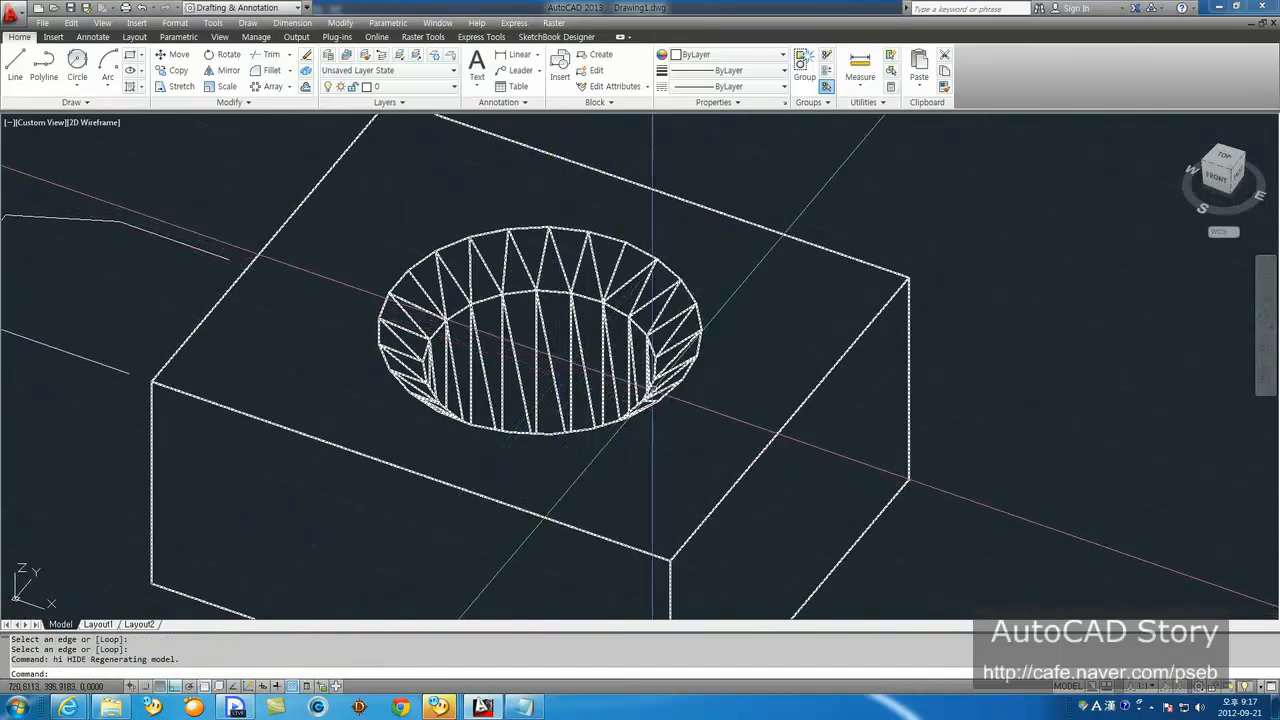
pyautogui.write('re')
pyautogui.press('Return')
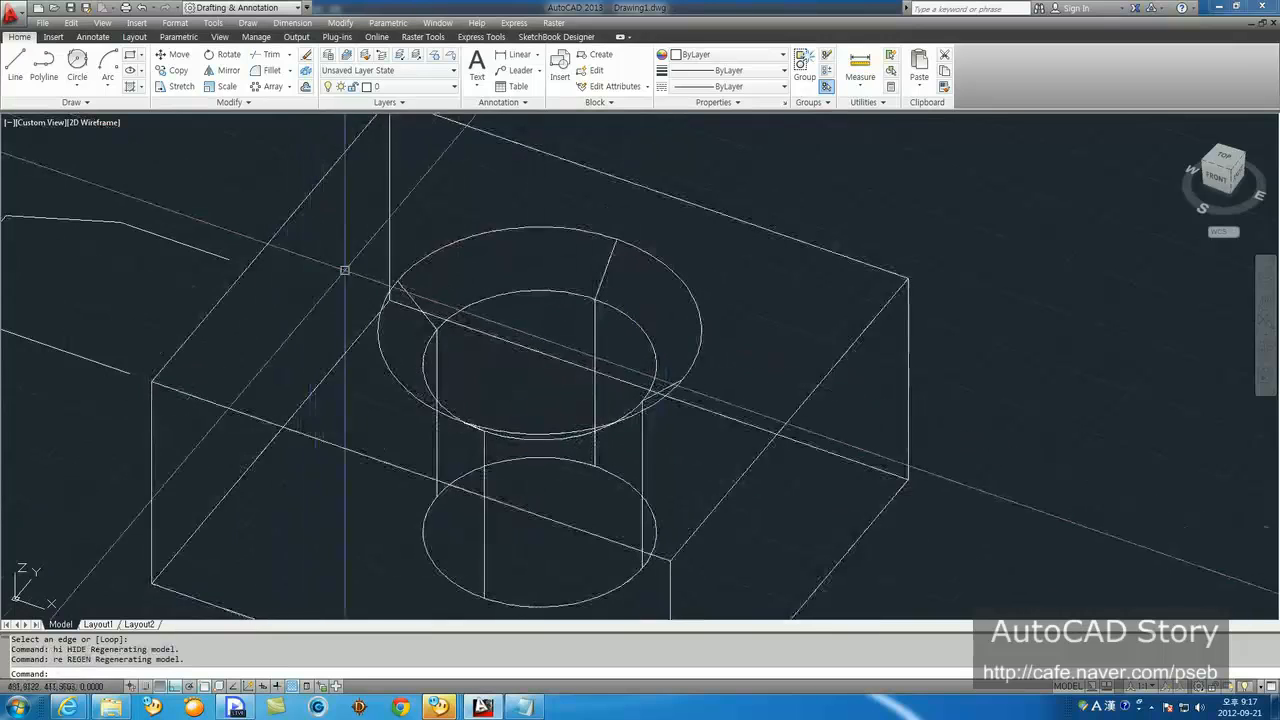
# Step: Render the block to examine its chamfered hole, and close the render window
pyautogui.write('rr')
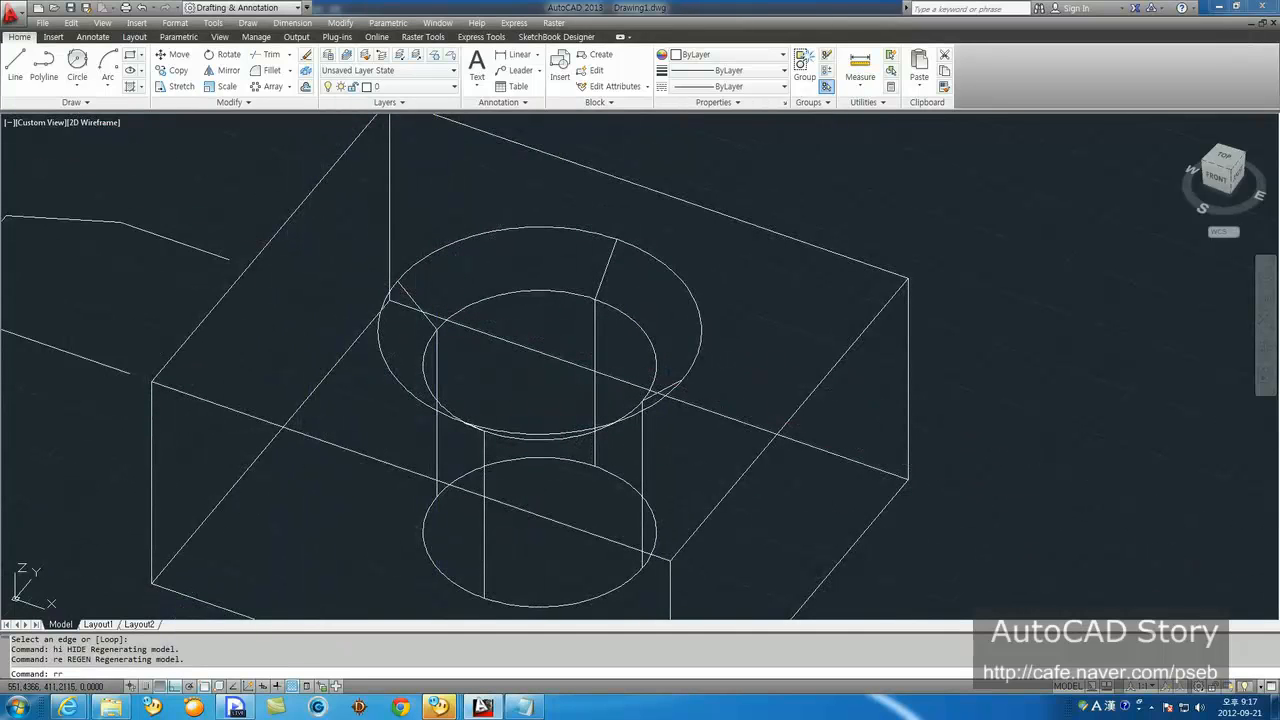
pyautogui.press('Return')
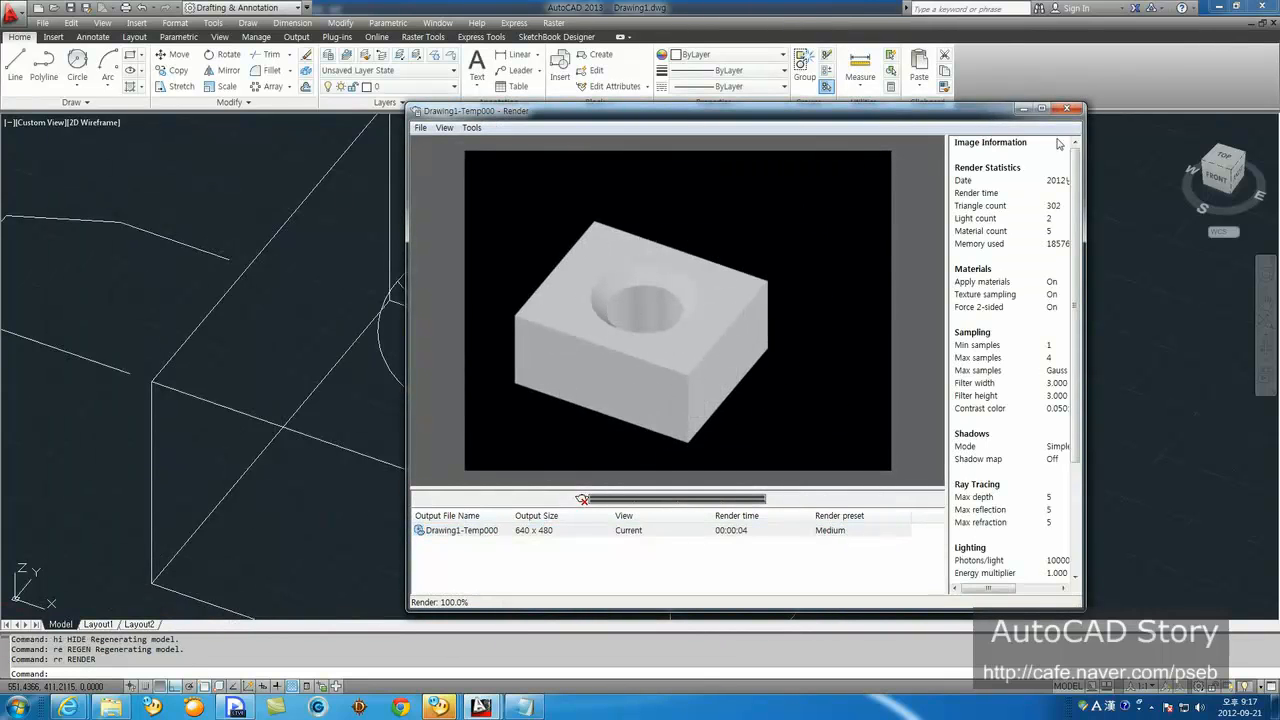
pyautogui.click(1067, 109)
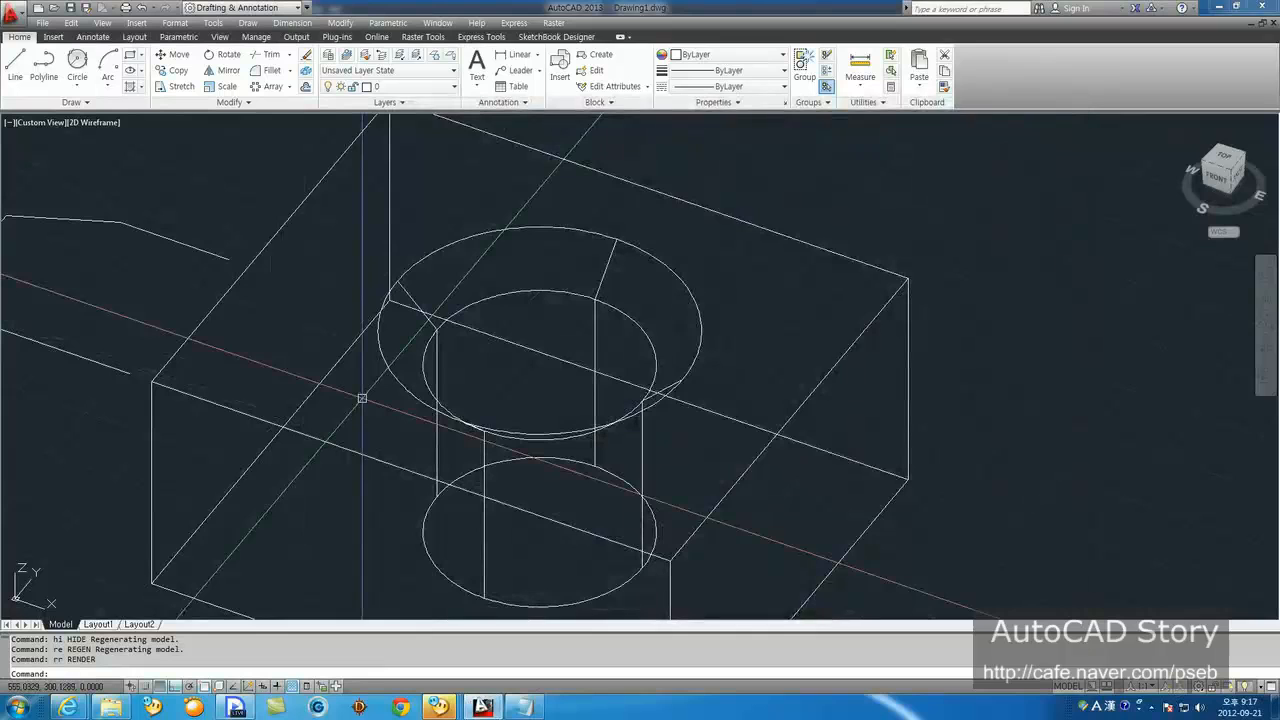
# Step: Return to the plan view of the current UCS and erase the solid block
pyautogui.write('plan')
pyautogui.press('Return')
pyautogui.press('Return')
pyautogui.write('e')
pyautogui.press('Return')
pyautogui.click(814, 443)
pyautogui.click(474, 391)
pyautogui.press('Return')
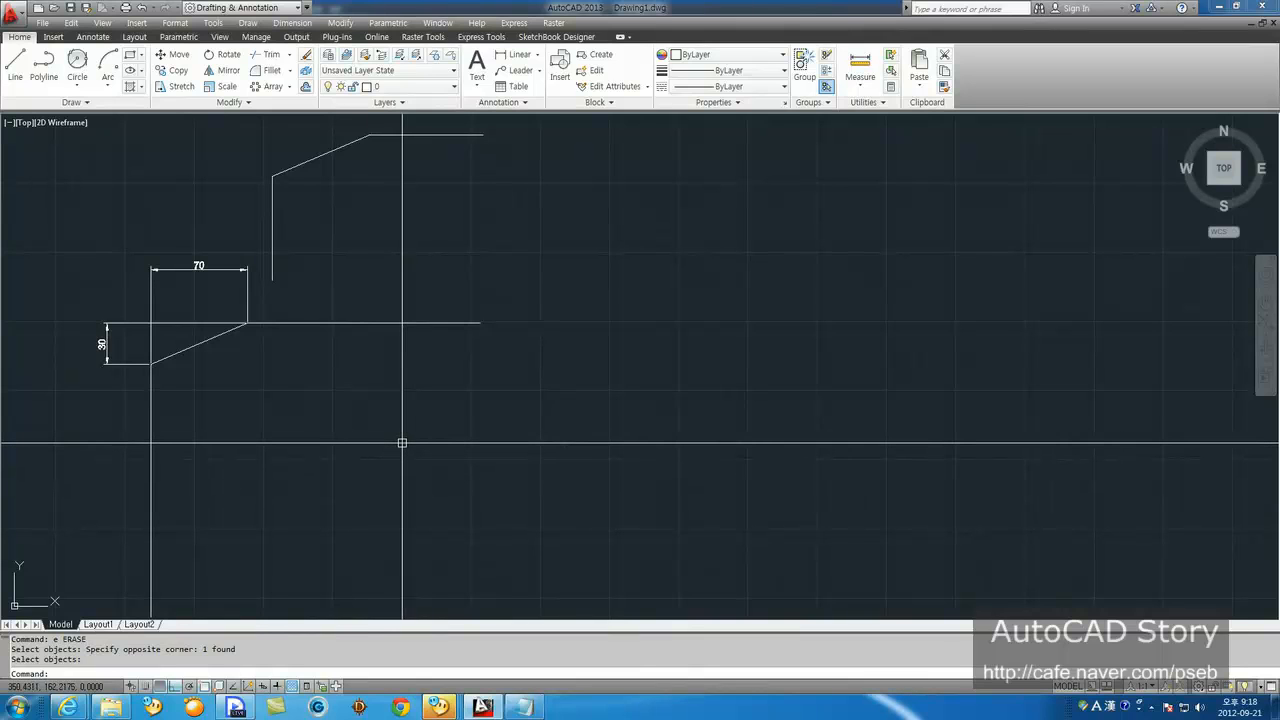
# Step: Erase both chamfered corners and their dimensions, including the leftover line, to empty the drawing
pyautogui.press('space')
pyautogui.click(476, 453)
pyautogui.click(71, 154)
pyautogui.press('space')
pyautogui.press('space')
pyautogui.click(538, 234)
pyautogui.click(349, 120)
pyautogui.press('space')
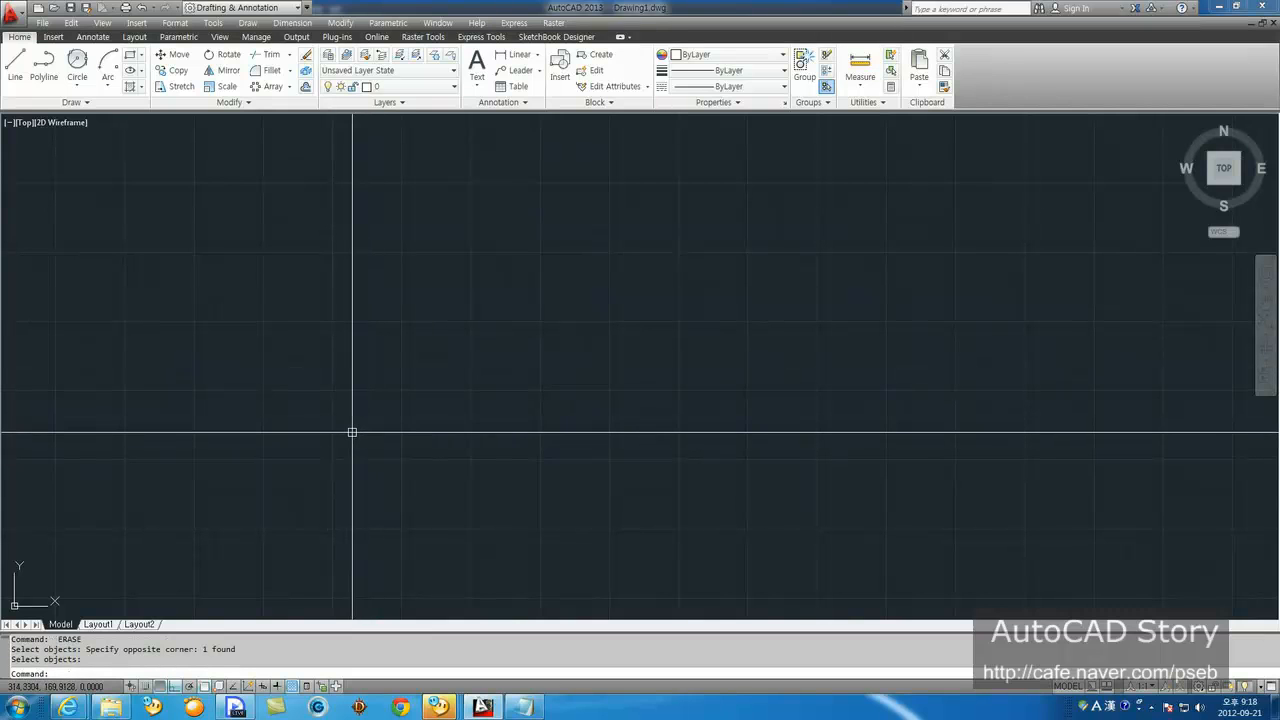
# Step: Switch to the AutoCAD Story cafe page in the browser, review pages 1 and 2 of the AutoCAD 2D lesson list, and return to AutoCAD
pyautogui.moveTo(67, 707)
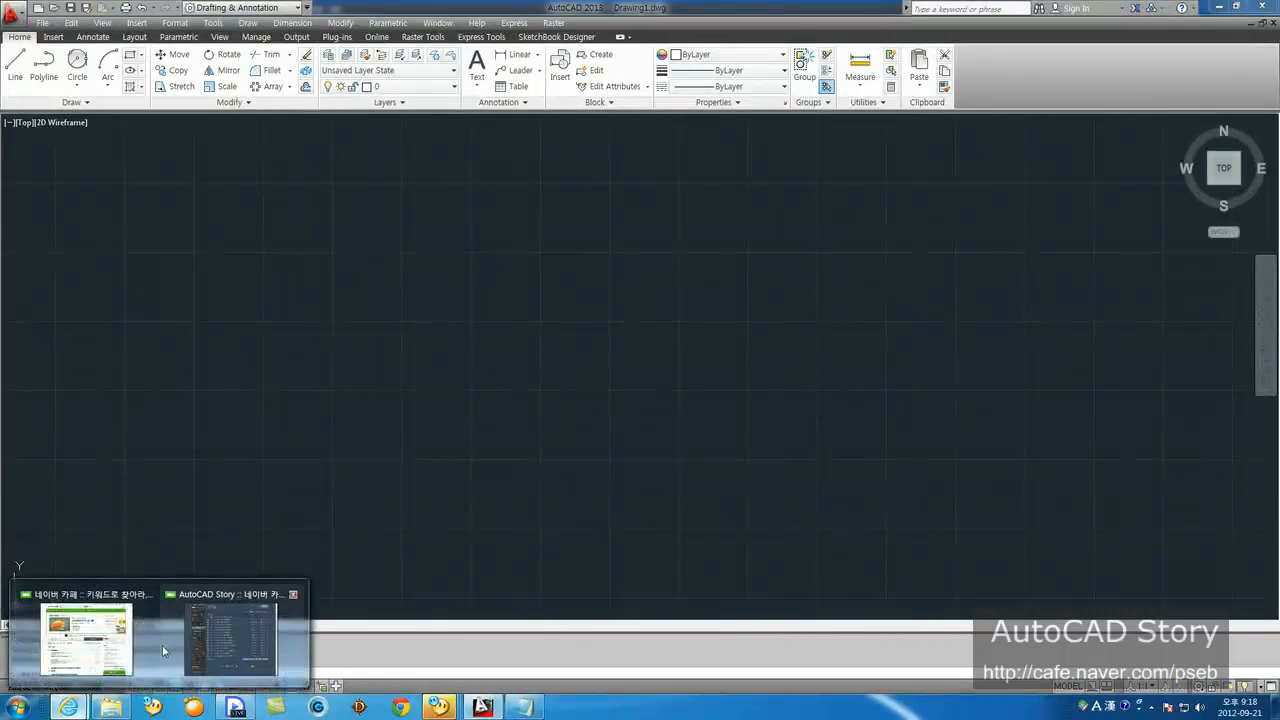
pyautogui.click(240, 640)
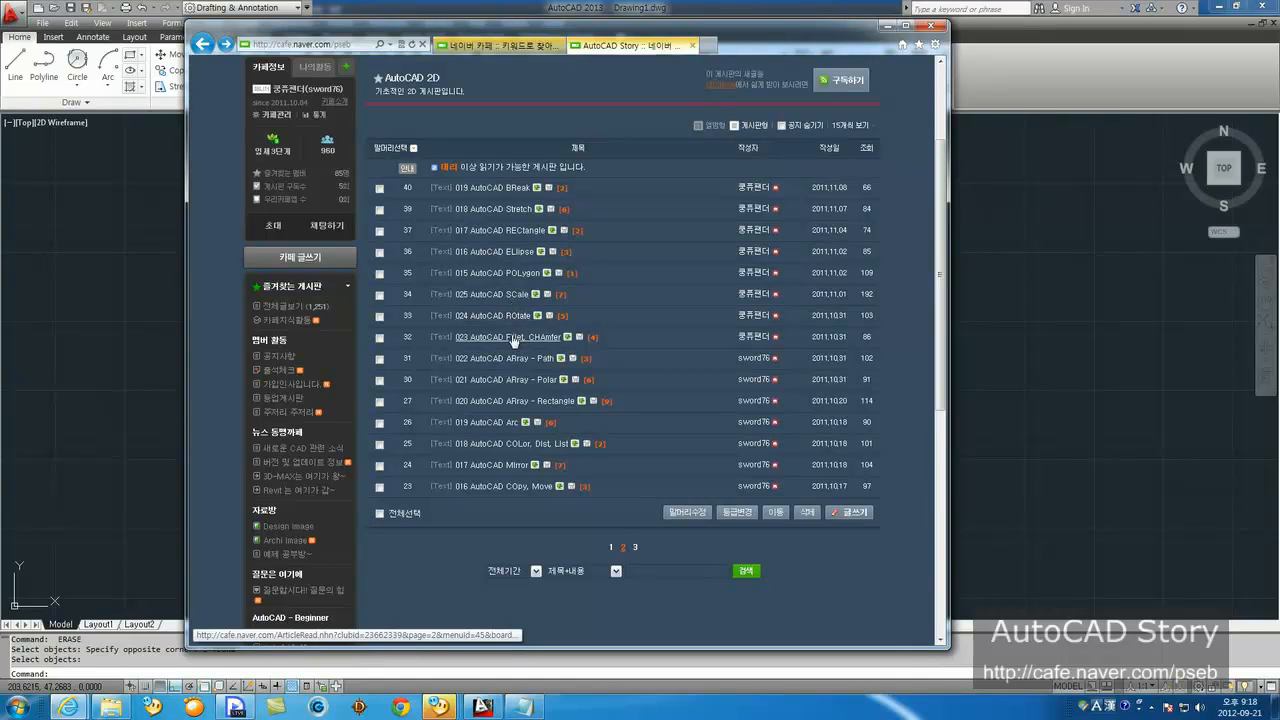
pyautogui.click(610, 547)
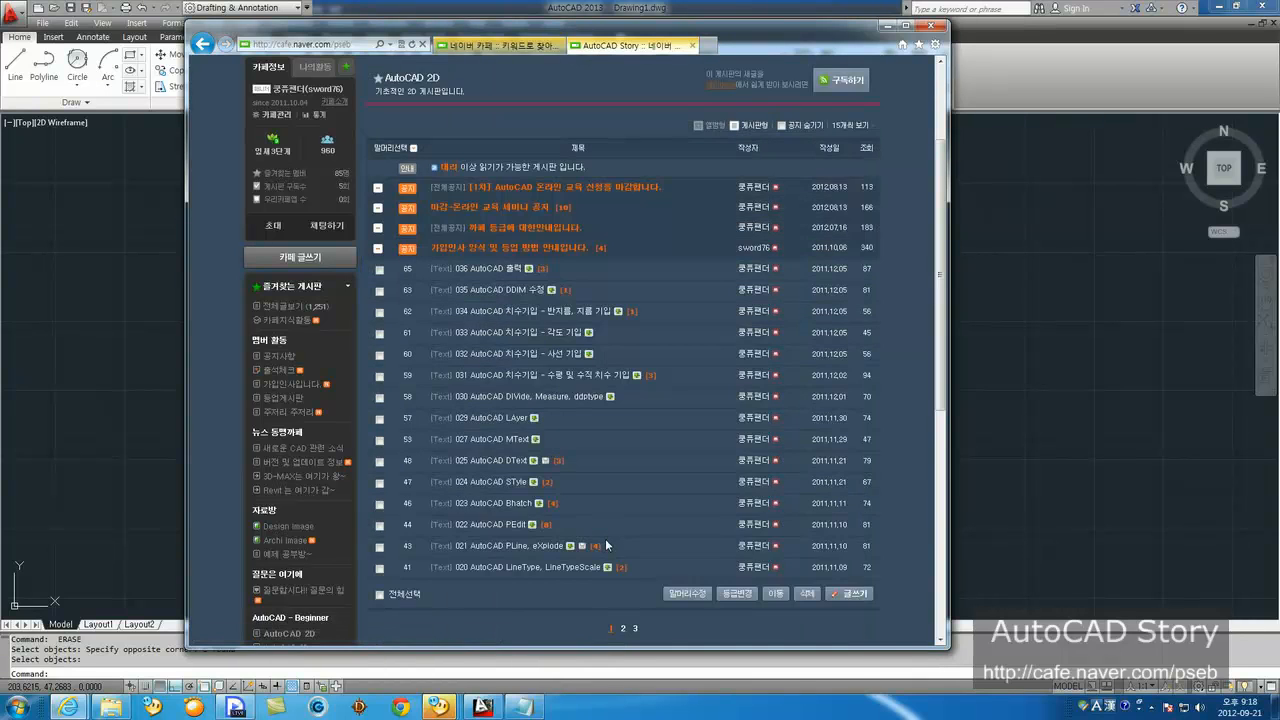
pyautogui.scroll(-1, 600, 537)
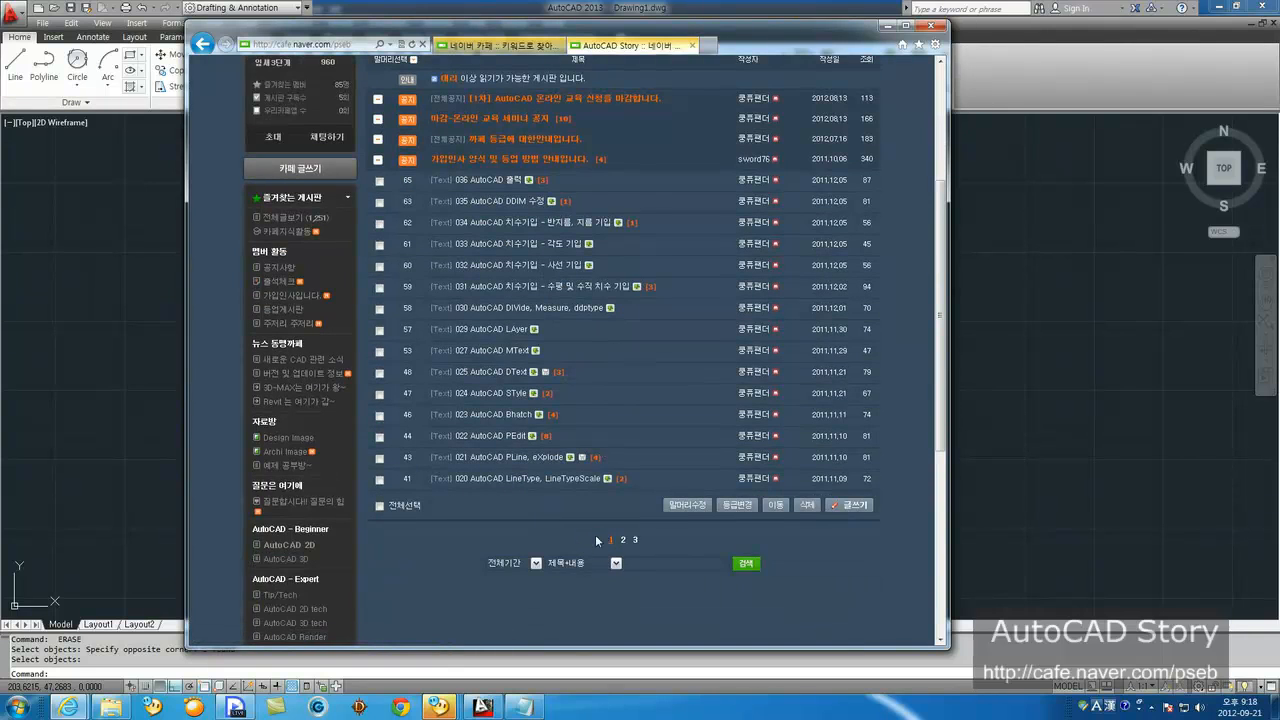
pyautogui.click(622, 540)
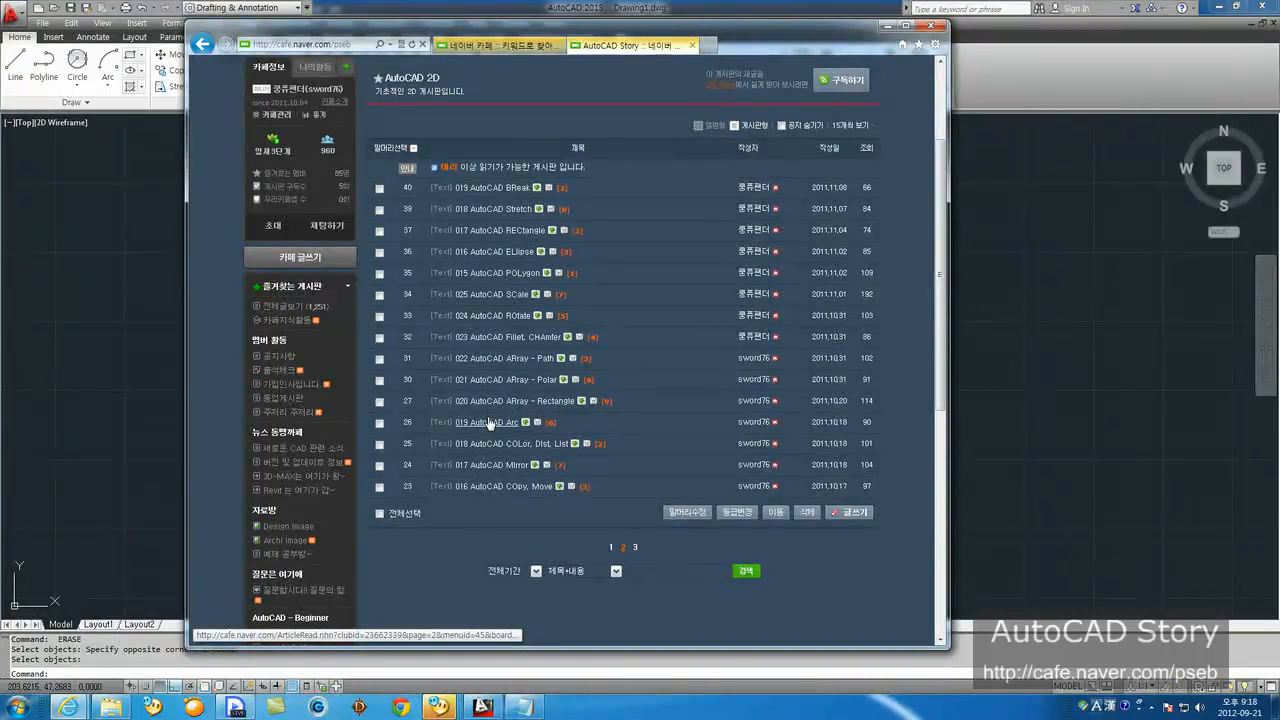
pyautogui.scroll(1, 532, 317)
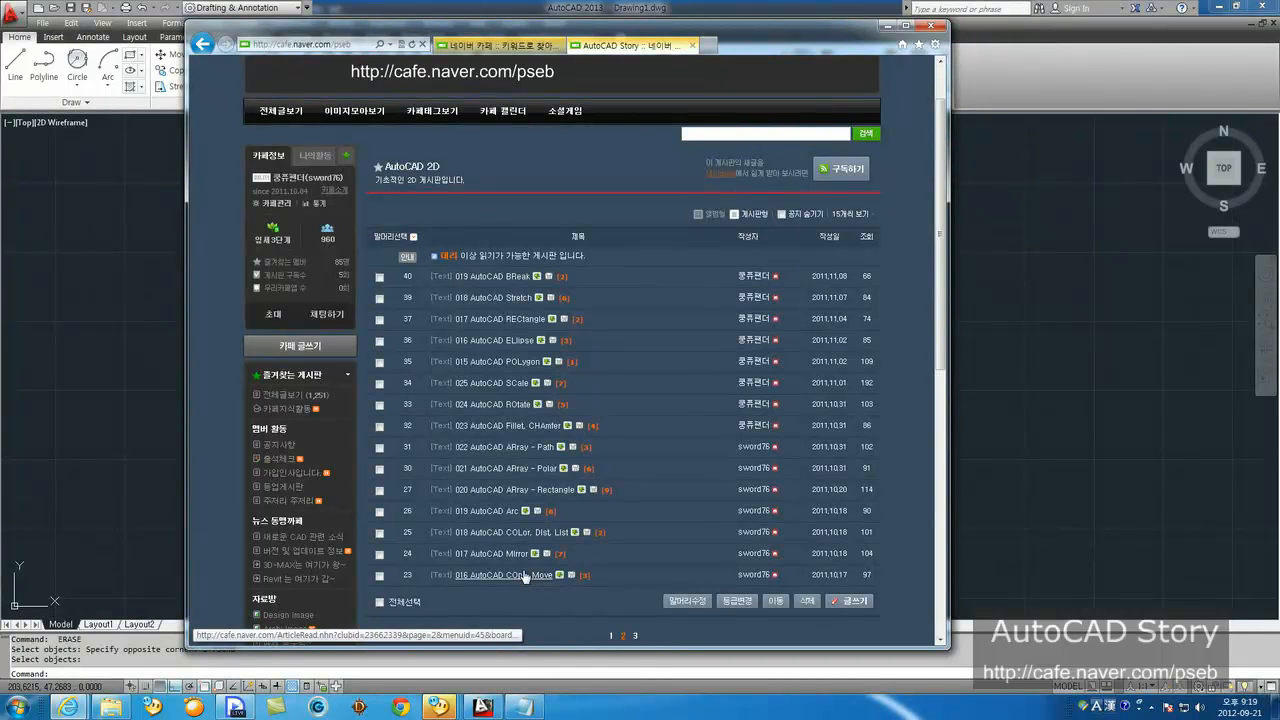
pyautogui.click(1174, 472)
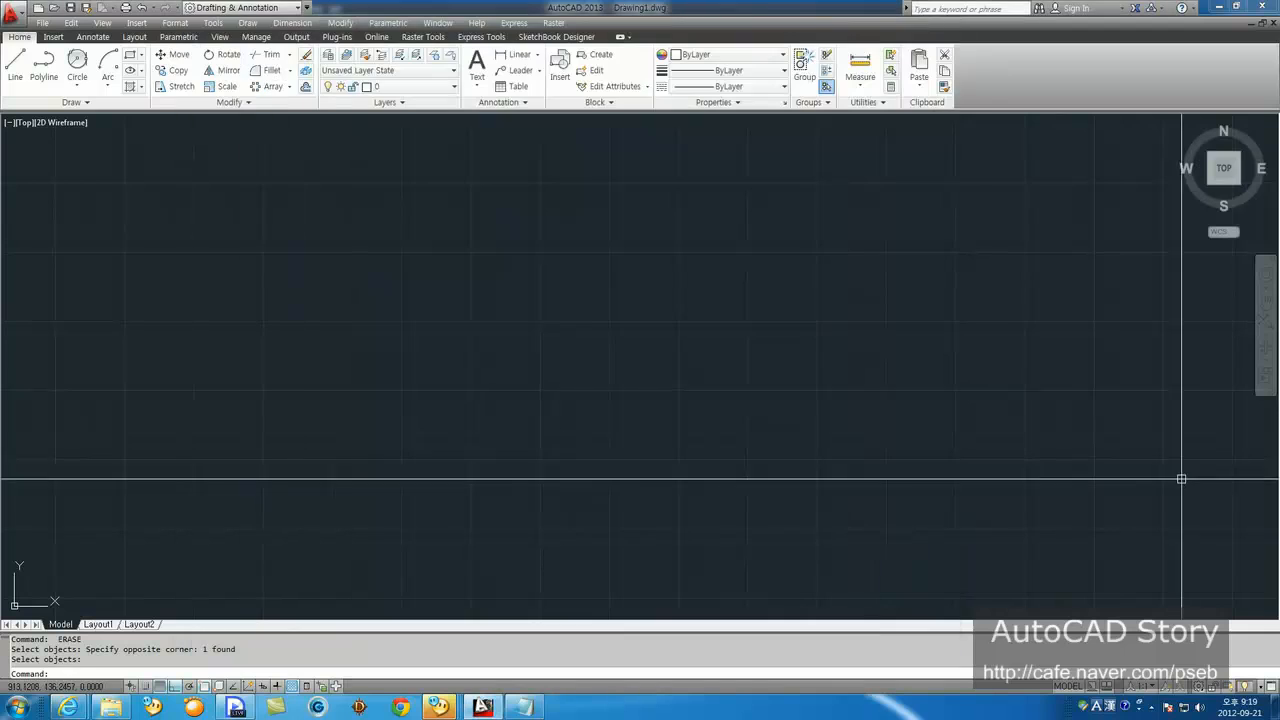
# Step: Draw a rectangle about 129 units wide in the empty drawing and a circle inside it, near its centre
pyautogui.write('rec')
pyautogui.press('Return')
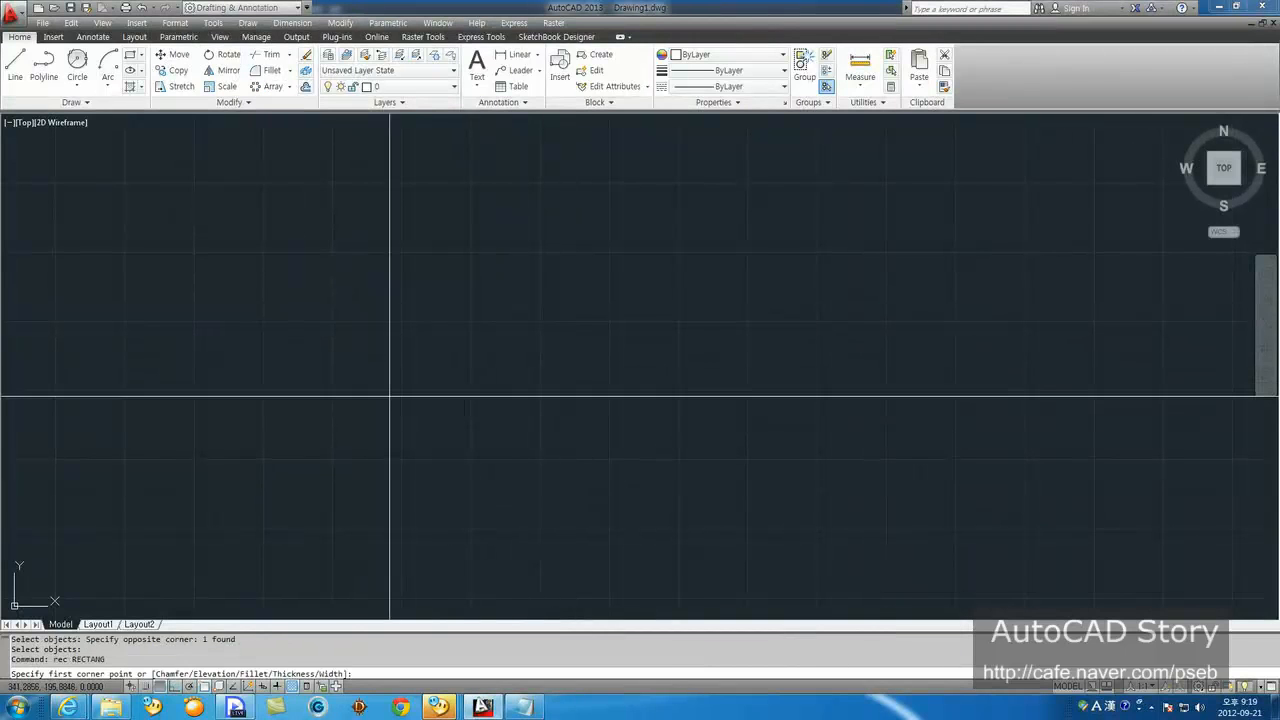
pyautogui.click(424, 446)
pyautogui.click(603, 358)
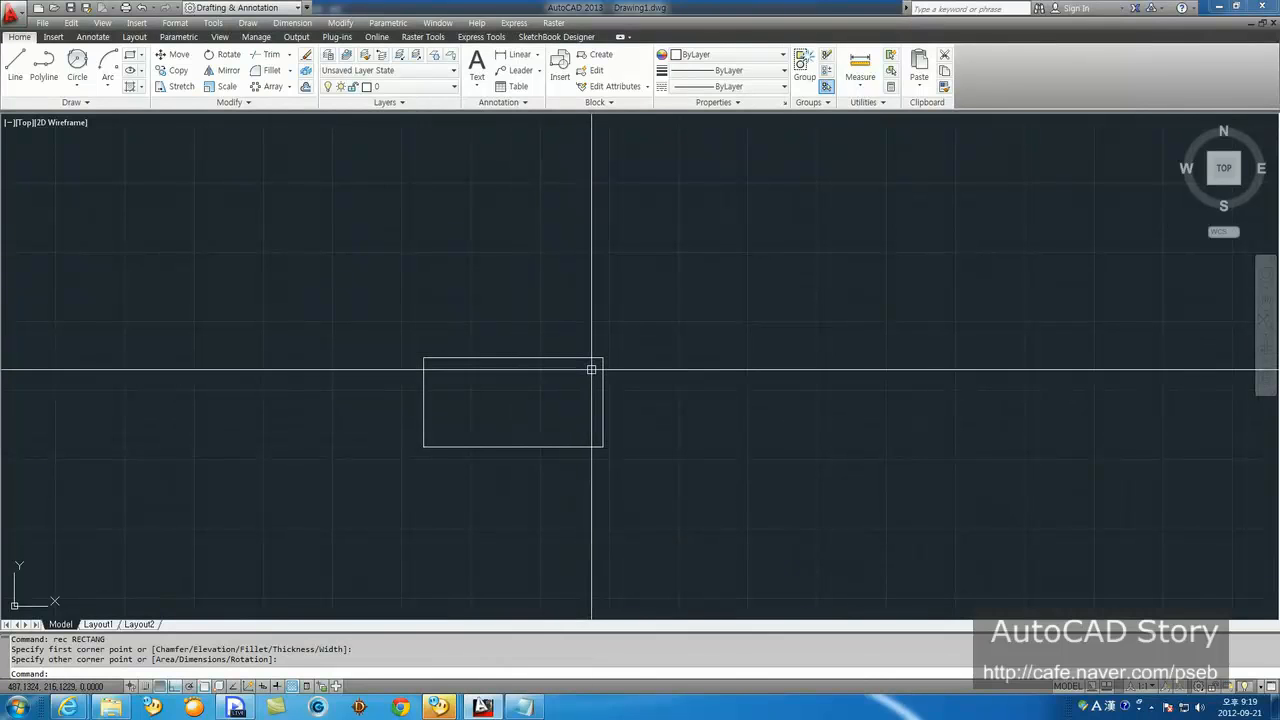
pyautogui.write('c')
pyautogui.press('Return')
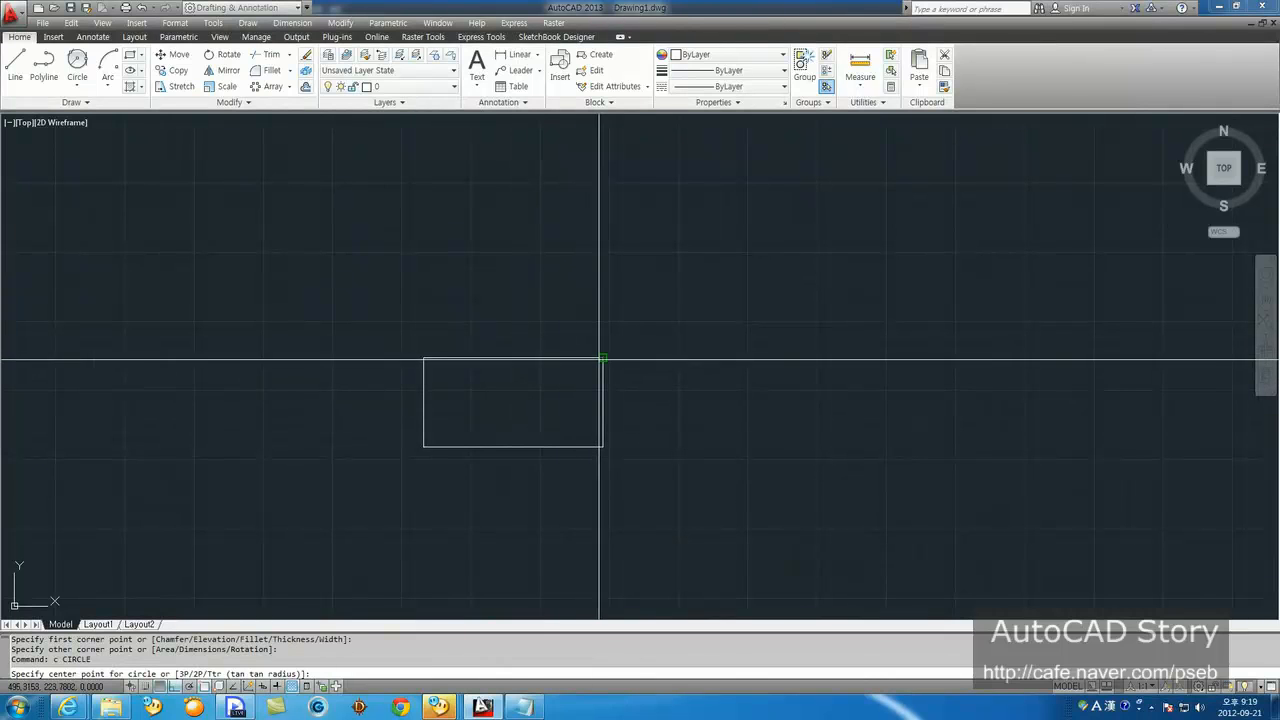
pyautogui.click(511, 400)
pyautogui.click(530, 427)
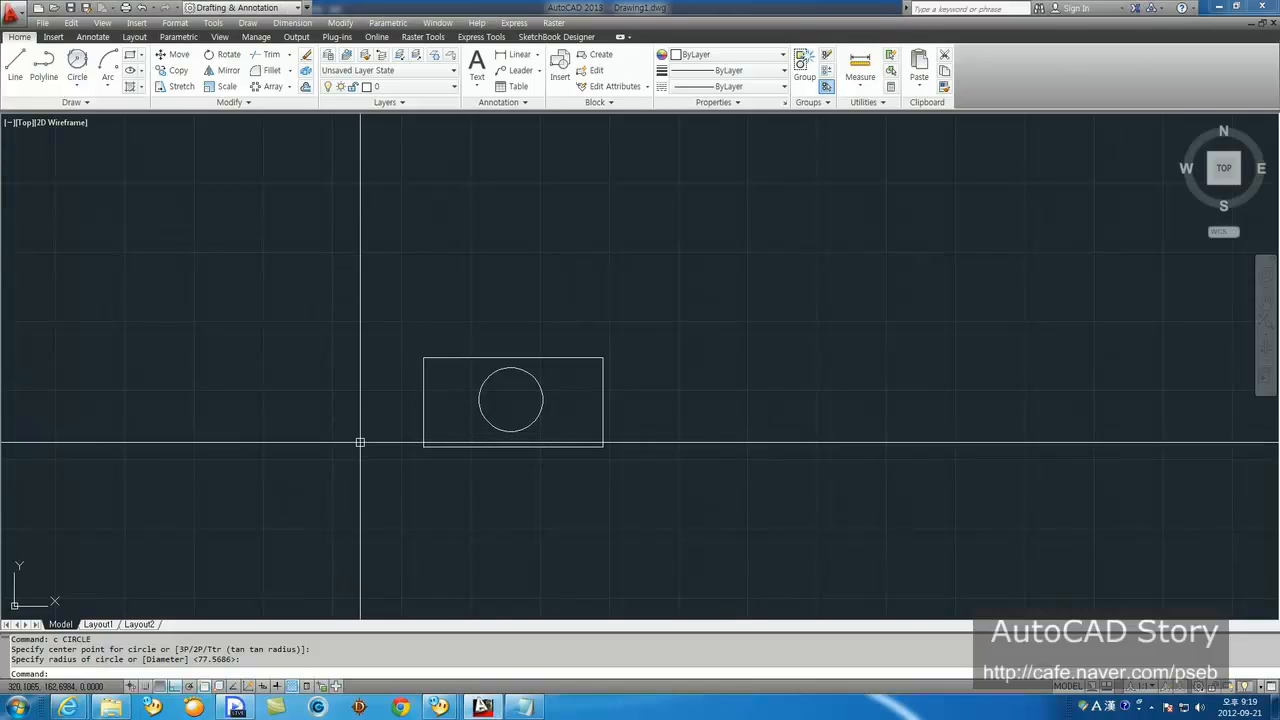
# Step: Scale the rectangle and circle together by a factor of 2, using the circle's centre as base point
pyautogui.press('Return')
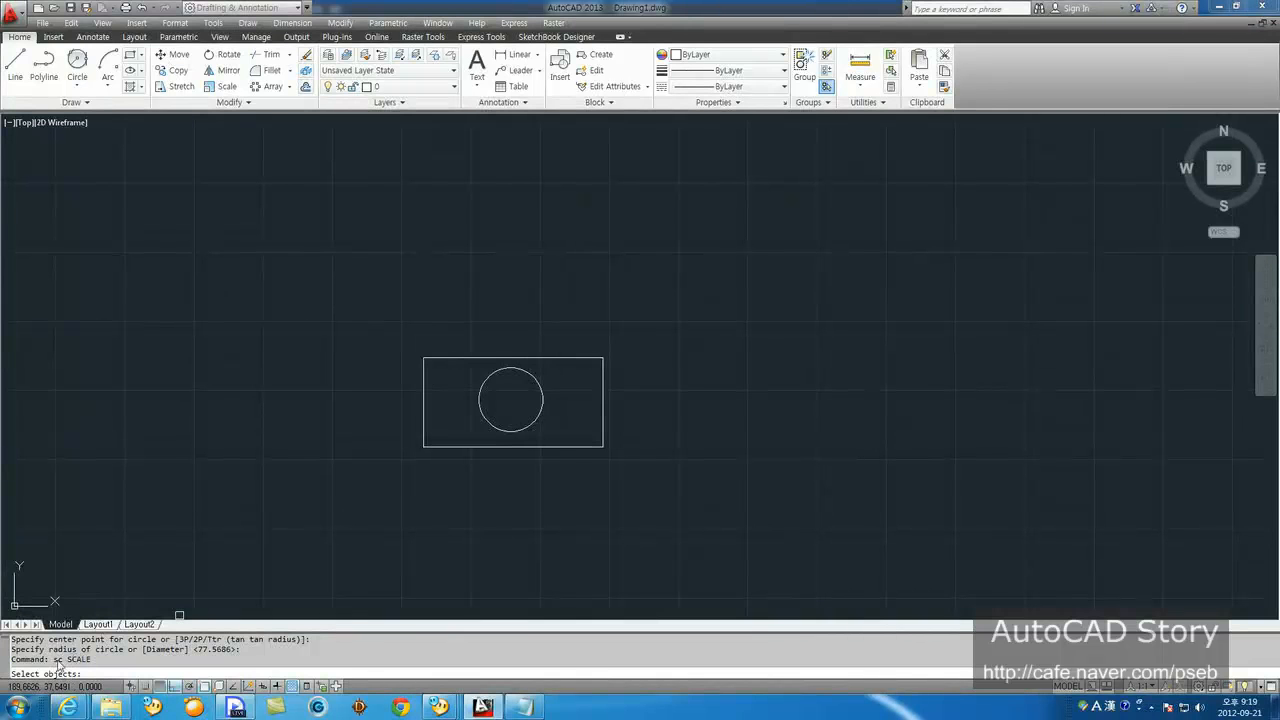
pyautogui.click(529, 471)
pyautogui.click(380, 383)
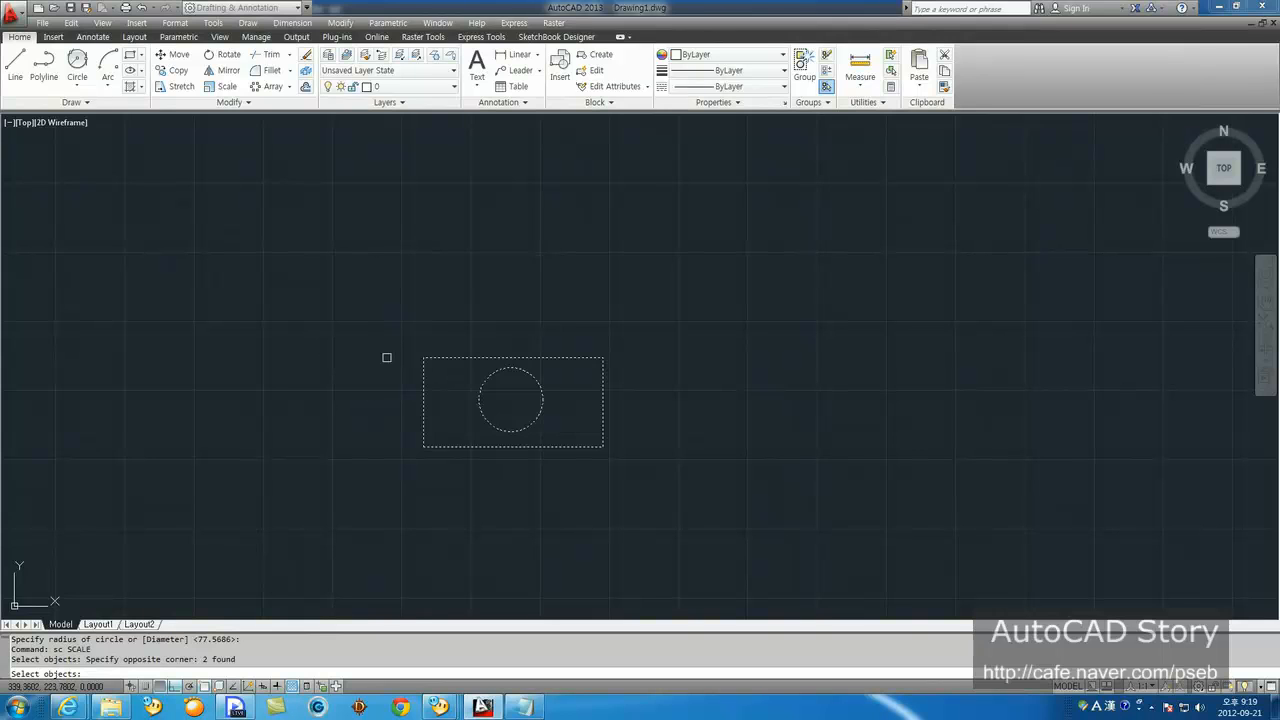
pyautogui.press('Return')
pyautogui.press('F7')
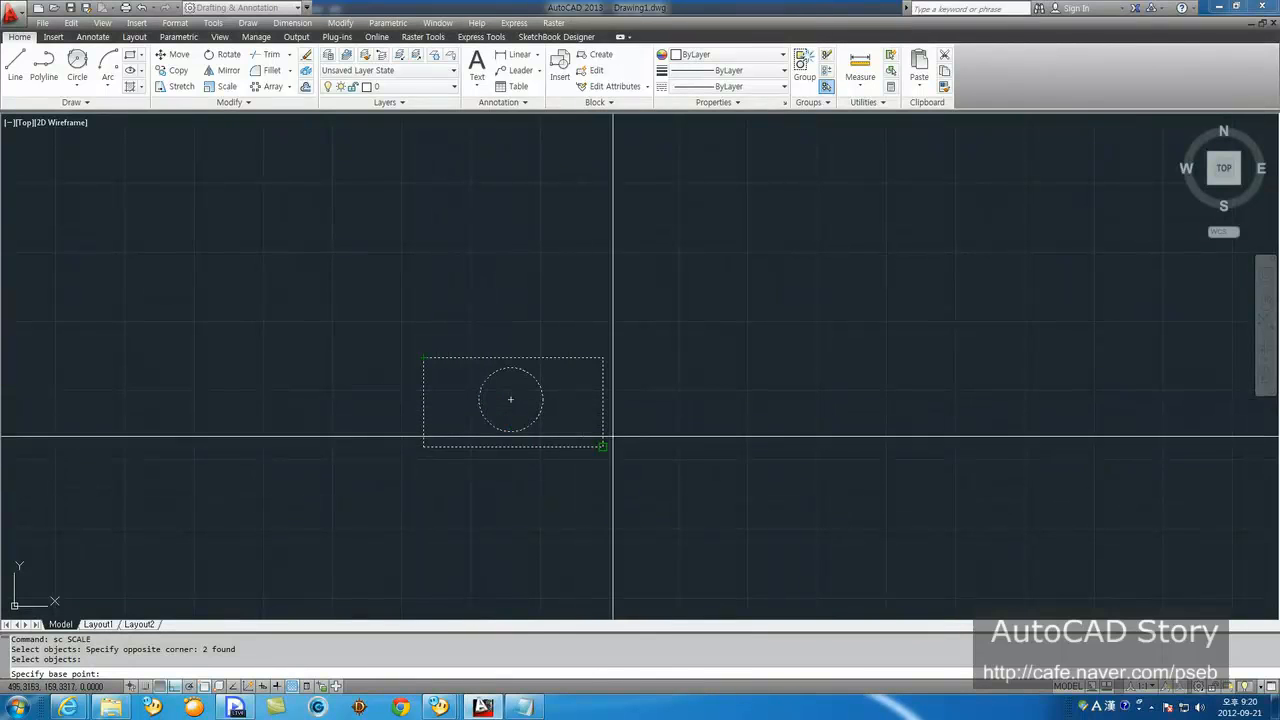
pyautogui.click(510, 400)
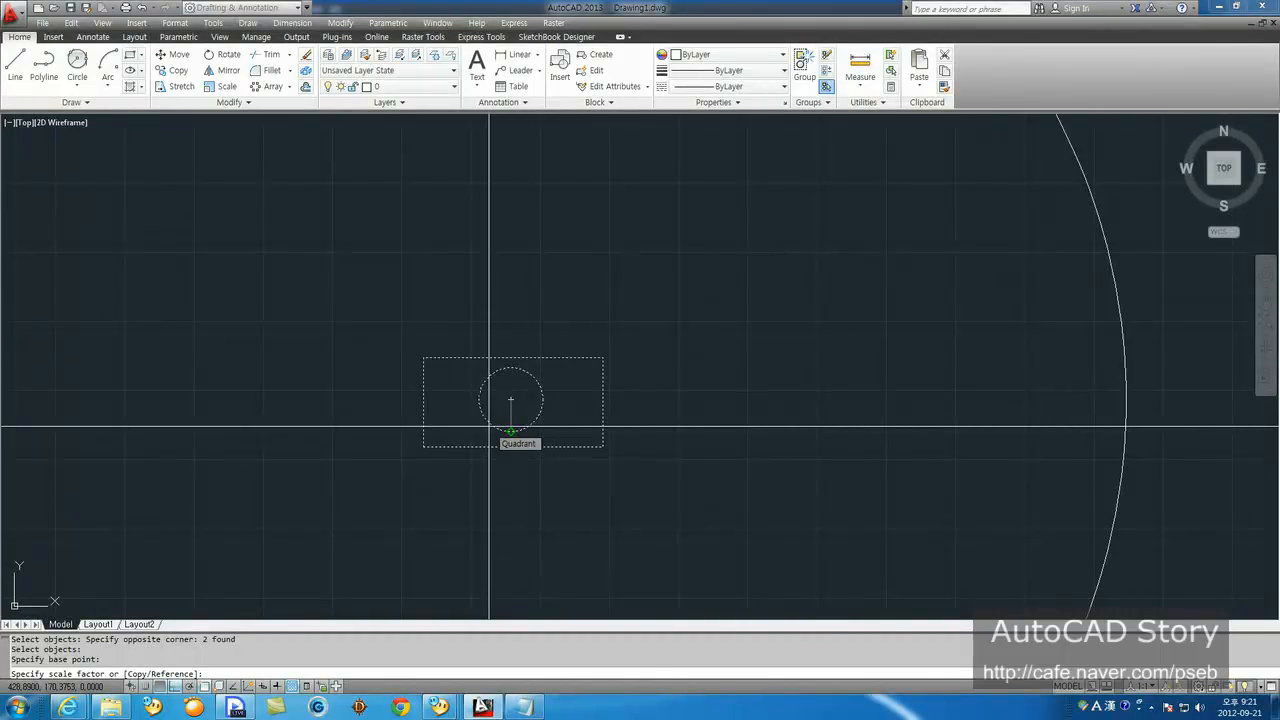
pyautogui.write('2')
pyautogui.press('Return')
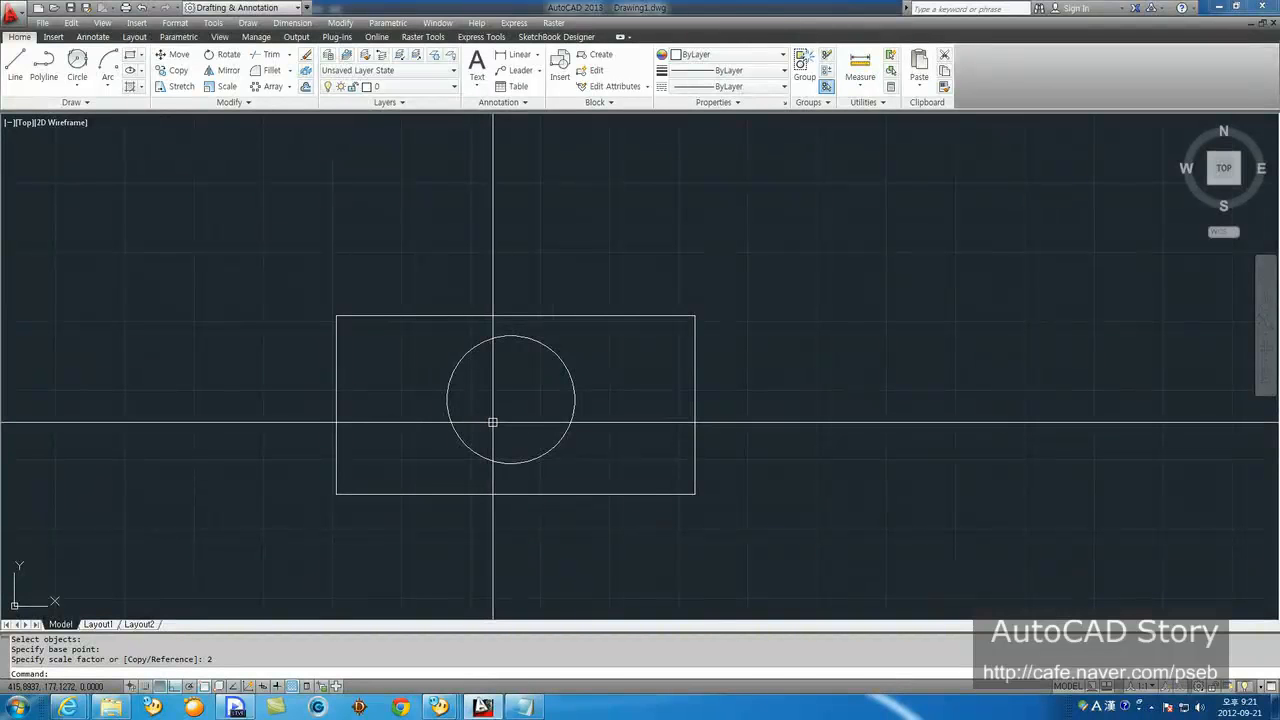
# Step: Scale the enlarged rectangle and circle by a factor of 0.5 about the circle's centre
pyautogui.press('Escape')
pyautogui.write('sc')
pyautogui.press('Return')
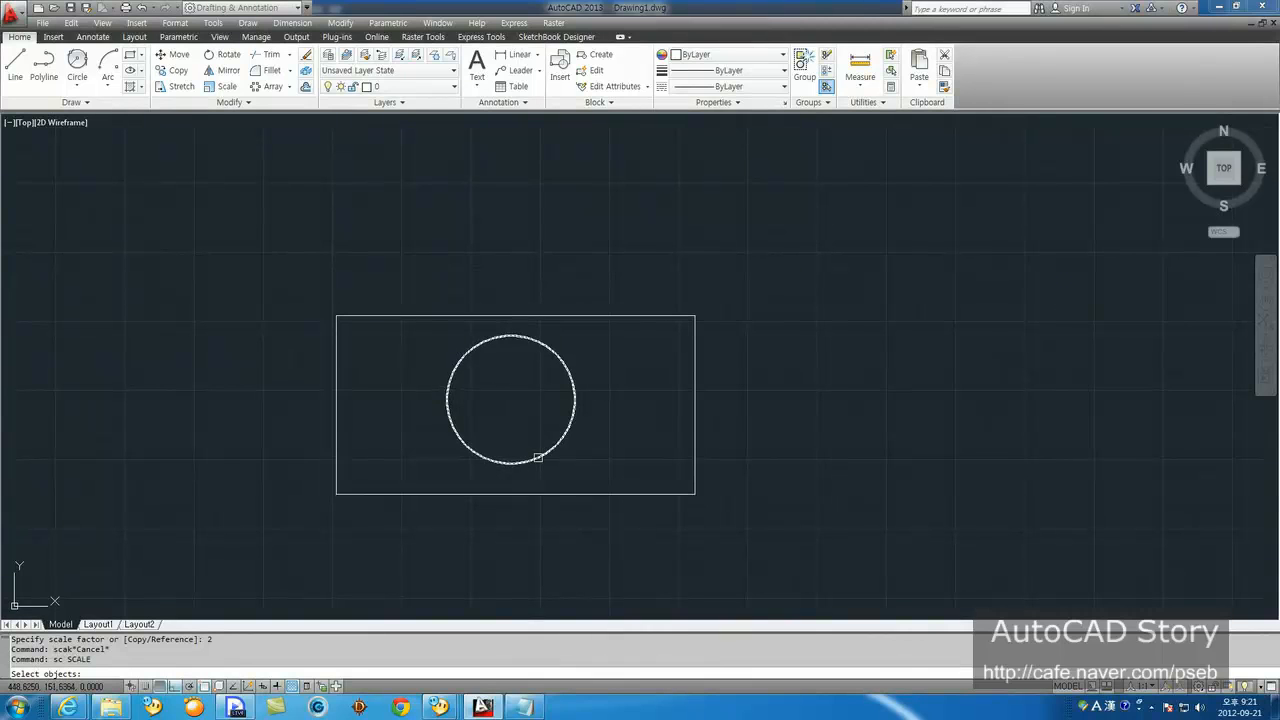
pyautogui.click(597, 537)
pyautogui.click(456, 426)
pyautogui.press('Return')
pyautogui.click(511, 399)
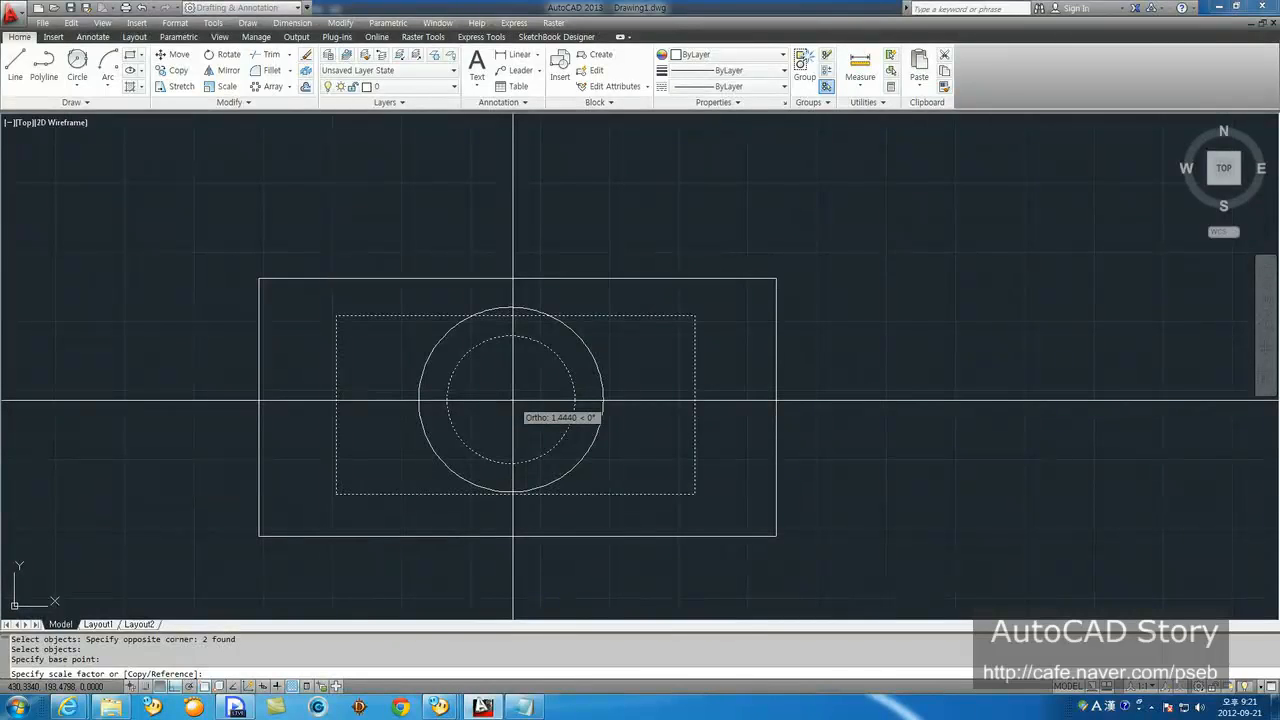
pyautogui.write('0.5')
pyautogui.press('Return')
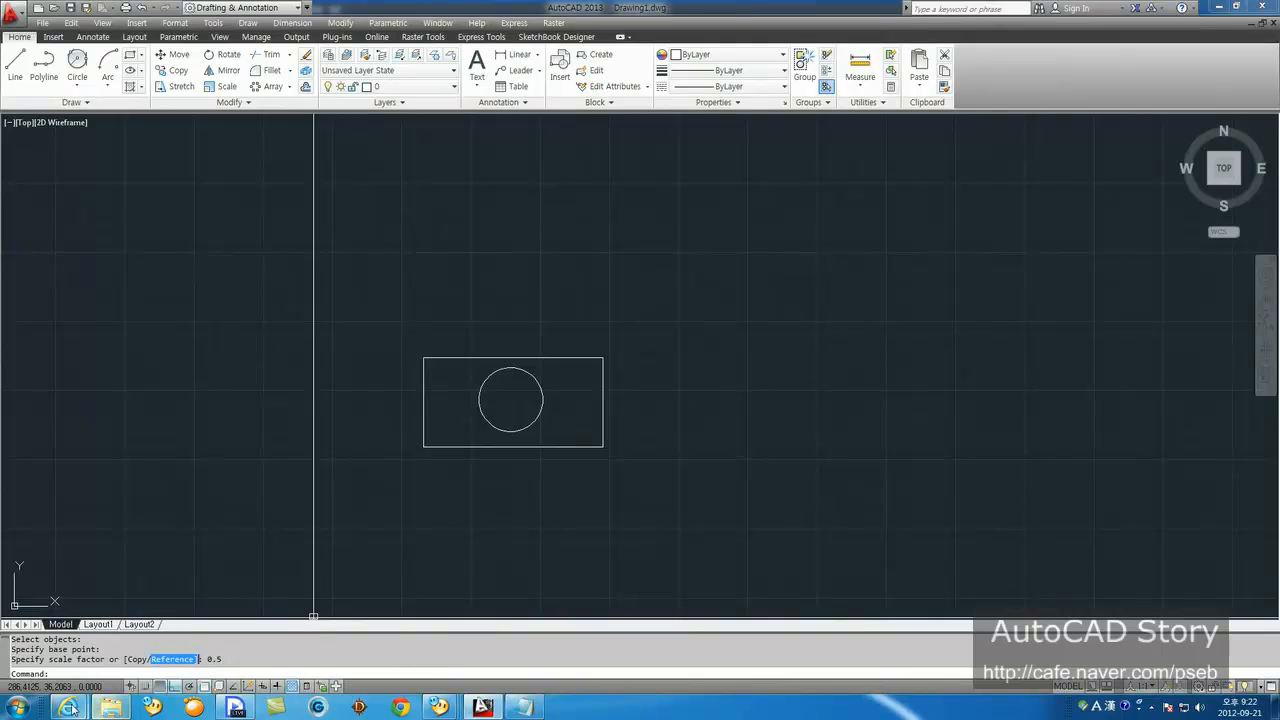
# Step: Open the 025 AutoCAD SCale lesson in the browser's cafe page, review its reference-length scaling example, and return to AutoCAD
pyautogui.moveTo(70, 708)
pyautogui.click(235, 630)
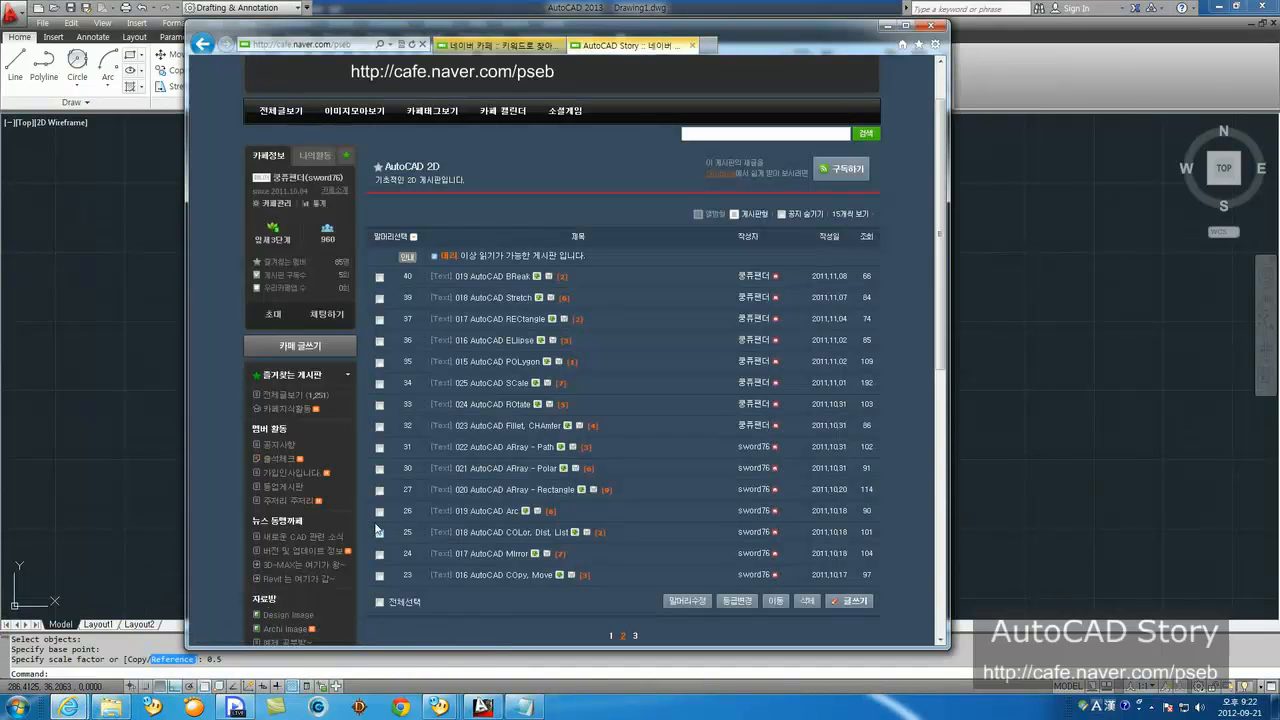
pyautogui.click(503, 383)
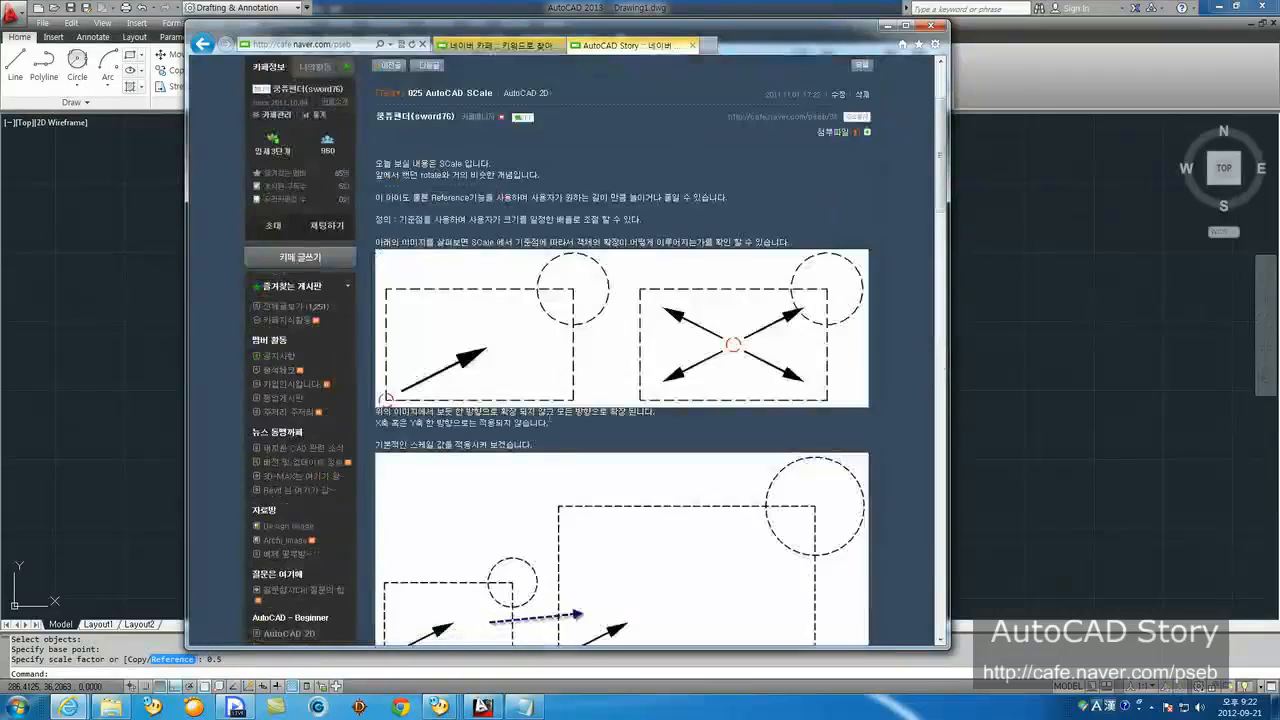
pyautogui.scroll(-12, 545, 420)
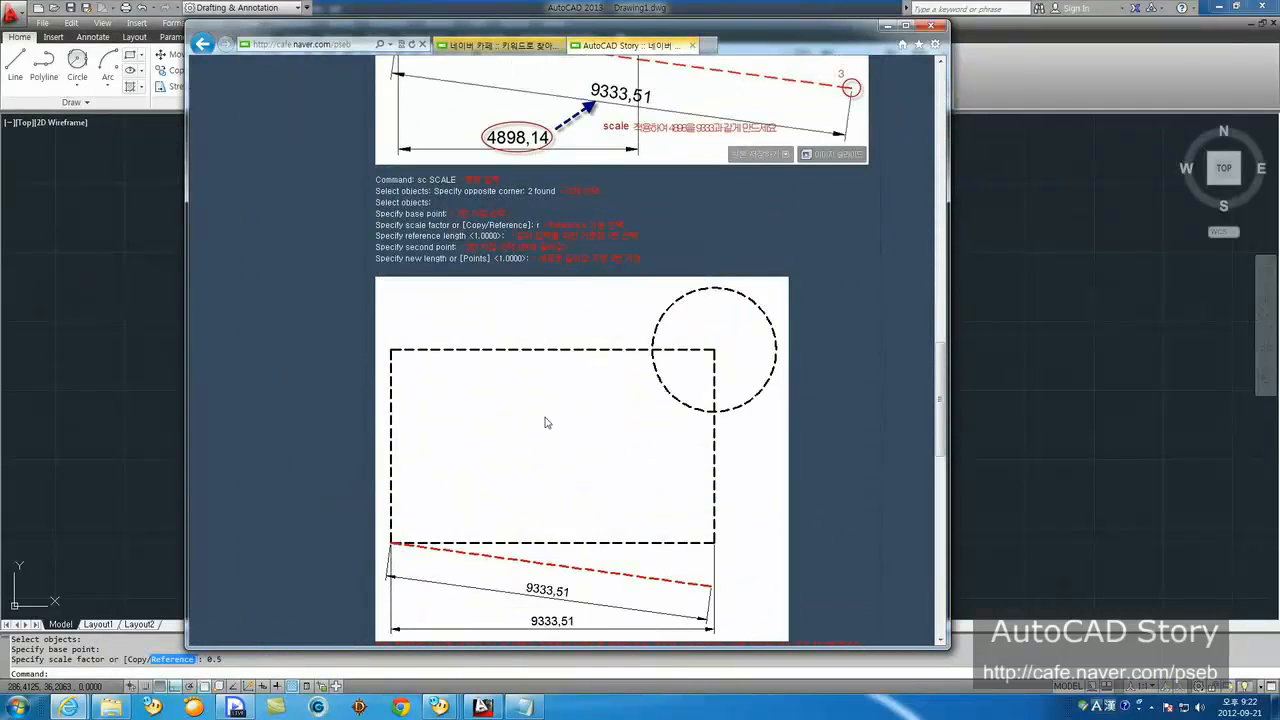
pyautogui.scroll(3, 545, 422)
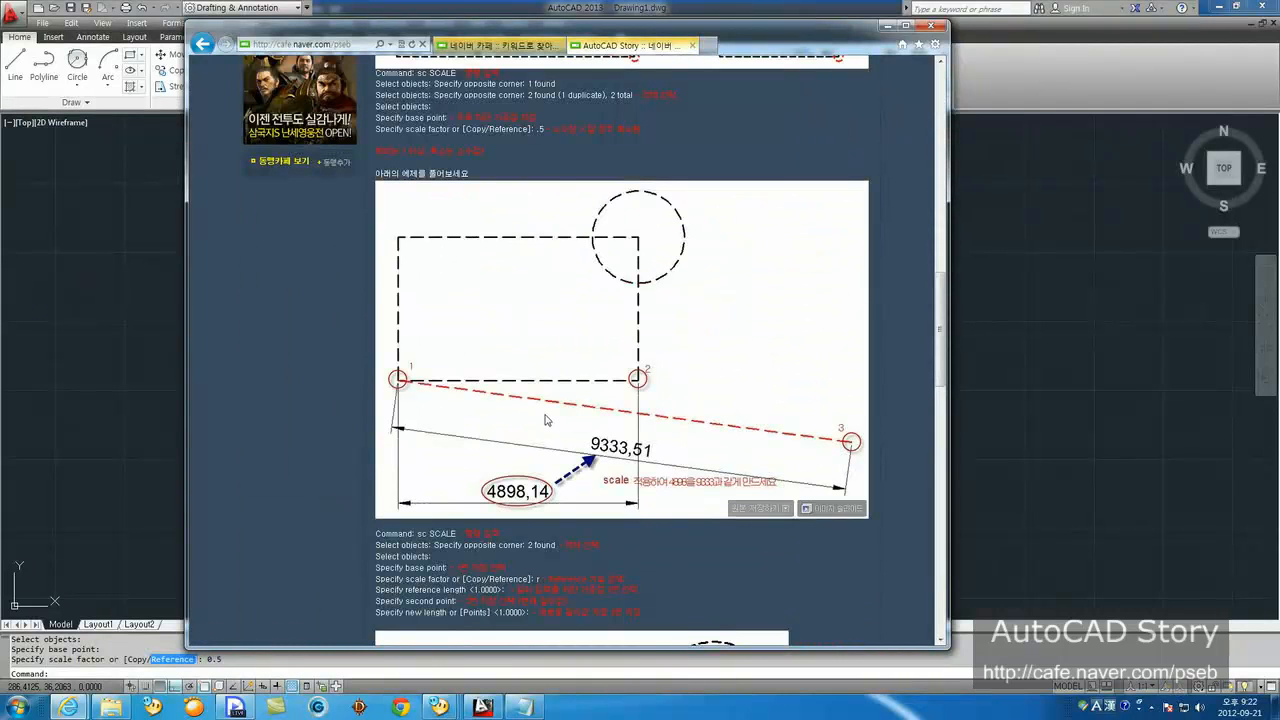
pyautogui.scroll(-10, 545, 420)
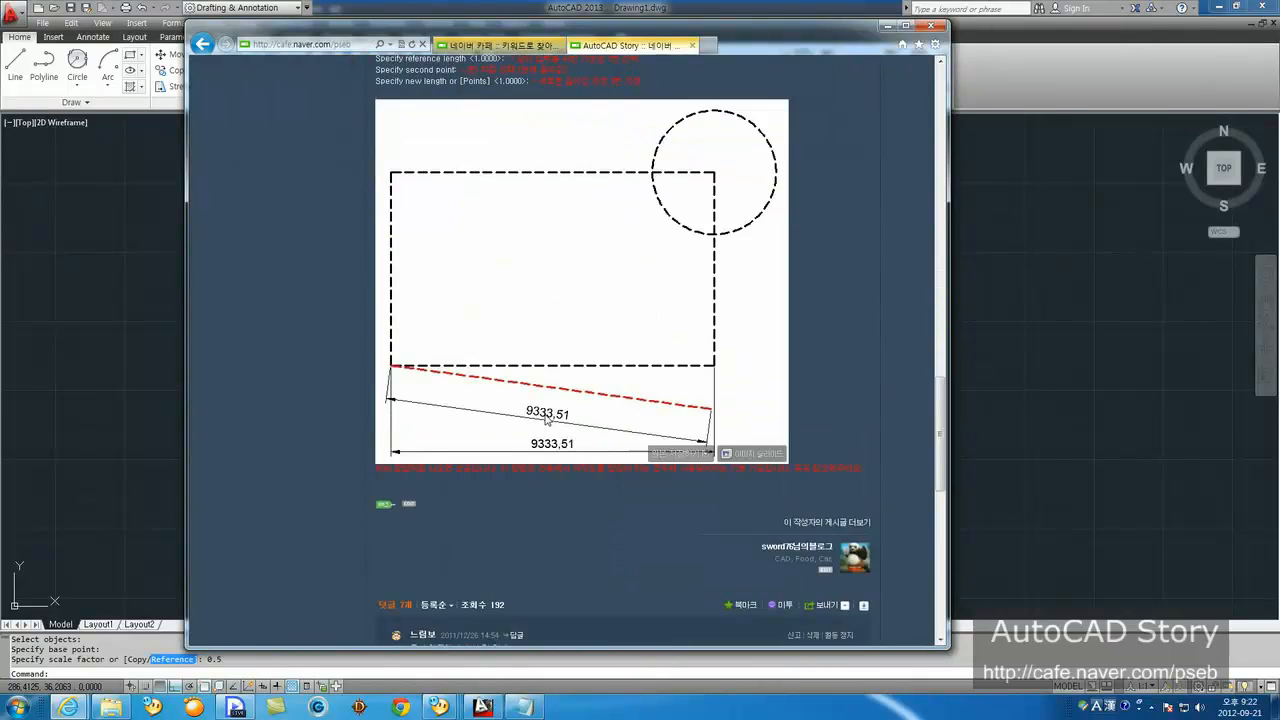
pyautogui.scroll(6, 545, 420)
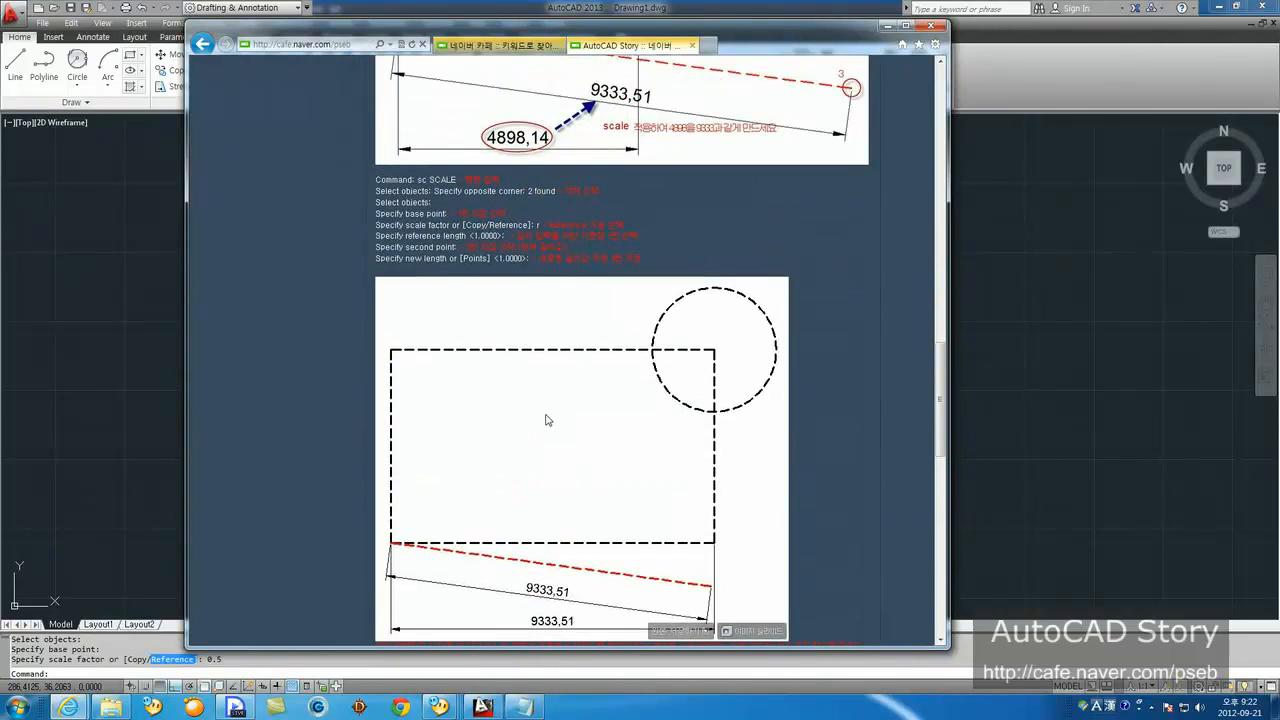
pyautogui.click(1050, 381)
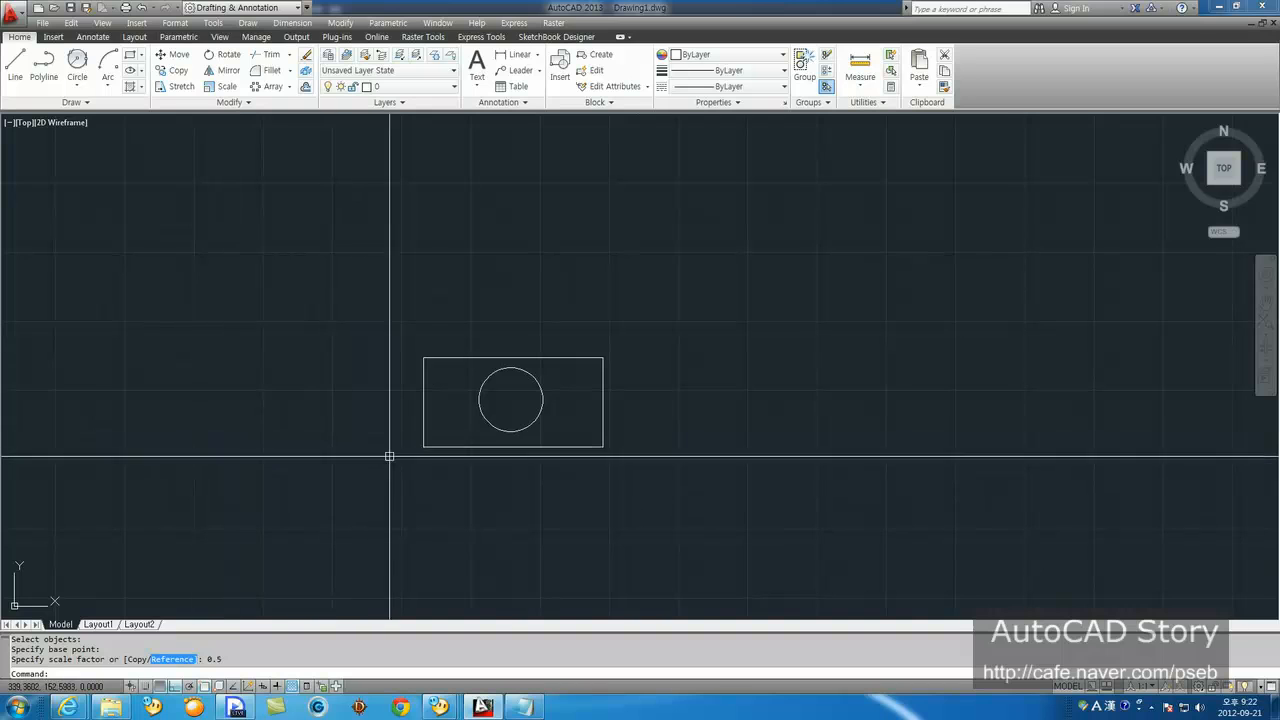
# Step: Add a linear dimension to the rectangle's bottom edge, placing the dimension line below it
pyautogui.click(517, 54)
pyautogui.click(424, 447)
pyautogui.click(603, 447)
pyautogui.click(554, 487)
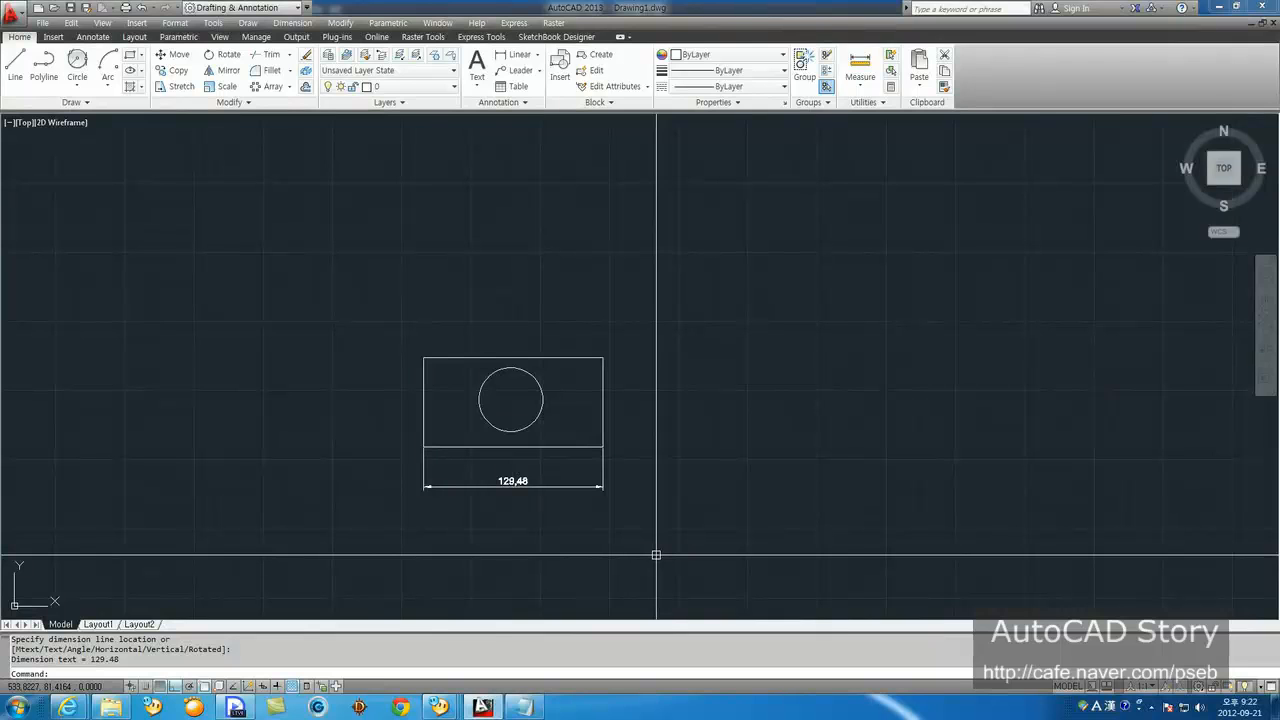
# Step: Scale the rectangle and circle by Reference from the rectangle's lower-left corner, using its bottom edge as reference length and 200 as new length
pyautogui.scroll(6, 611, 520)
pyautogui.scroll(-2, 434, 474)
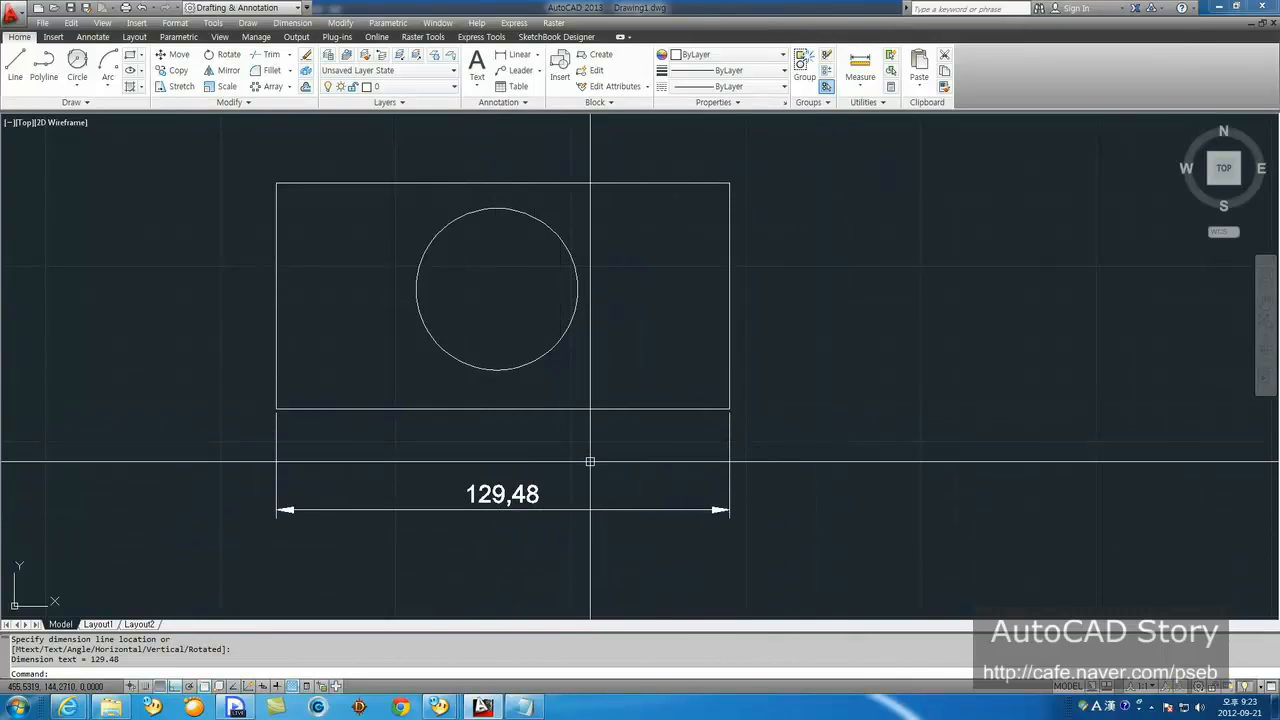
pyautogui.scroll(-2, 567, 495)
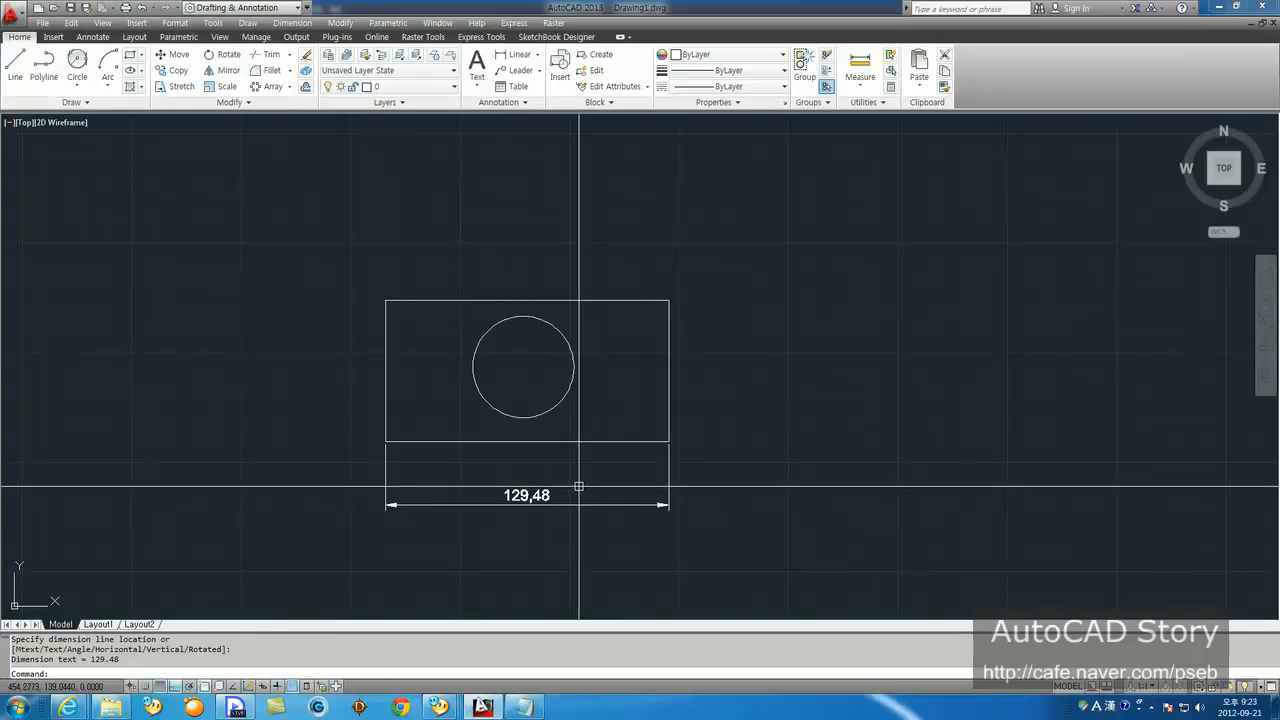
pyautogui.write('sc')
pyautogui.press('Return')
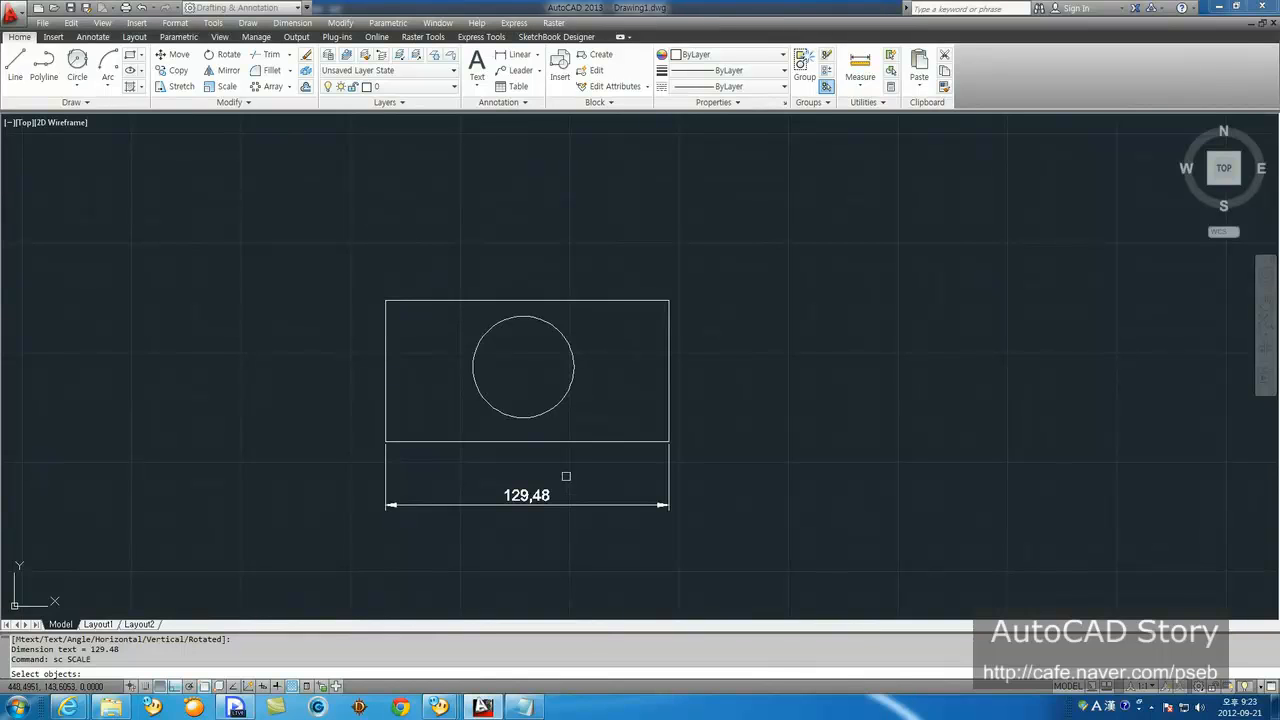
pyautogui.click(590, 257)
pyautogui.click(551, 320)
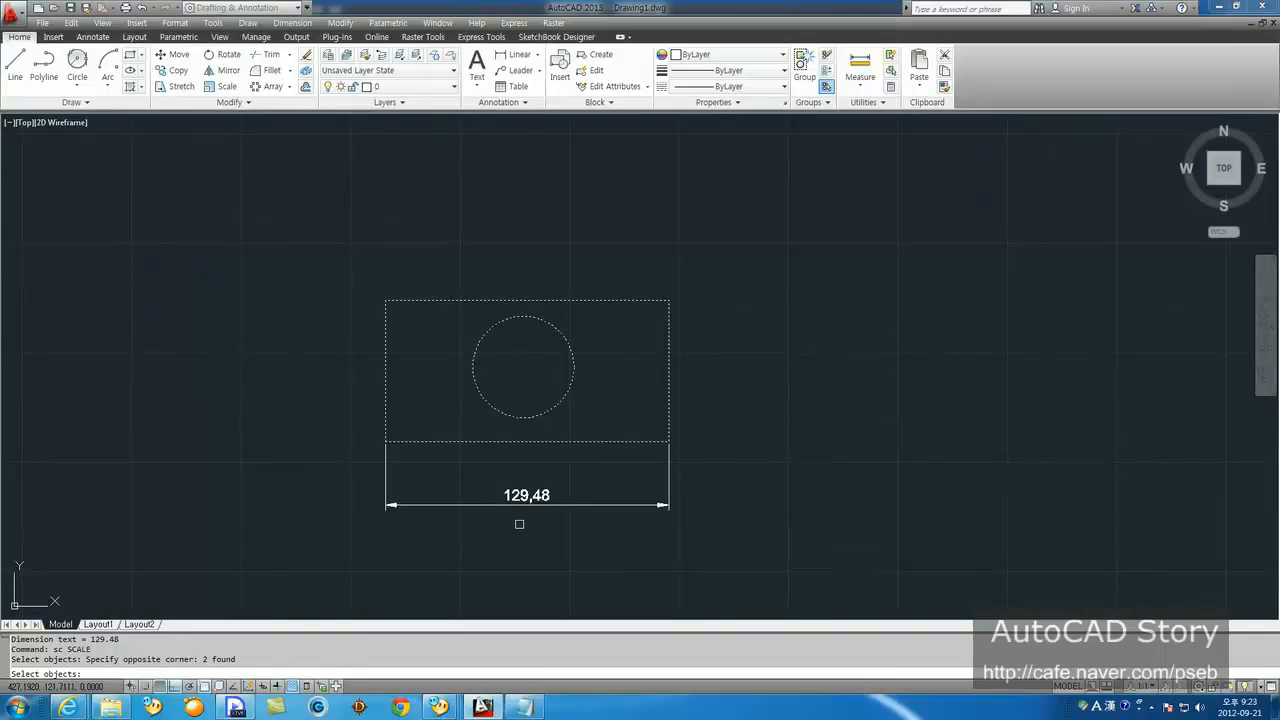
pyautogui.press('Return')
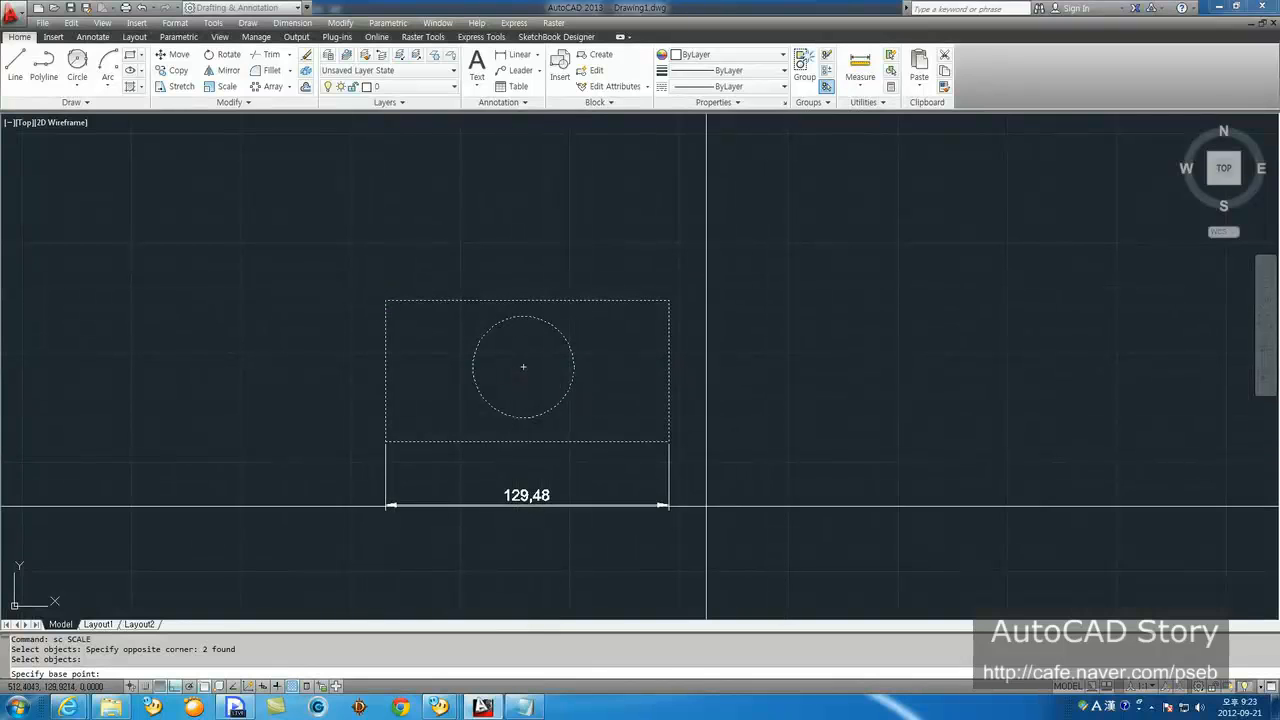
pyautogui.click(385, 441)
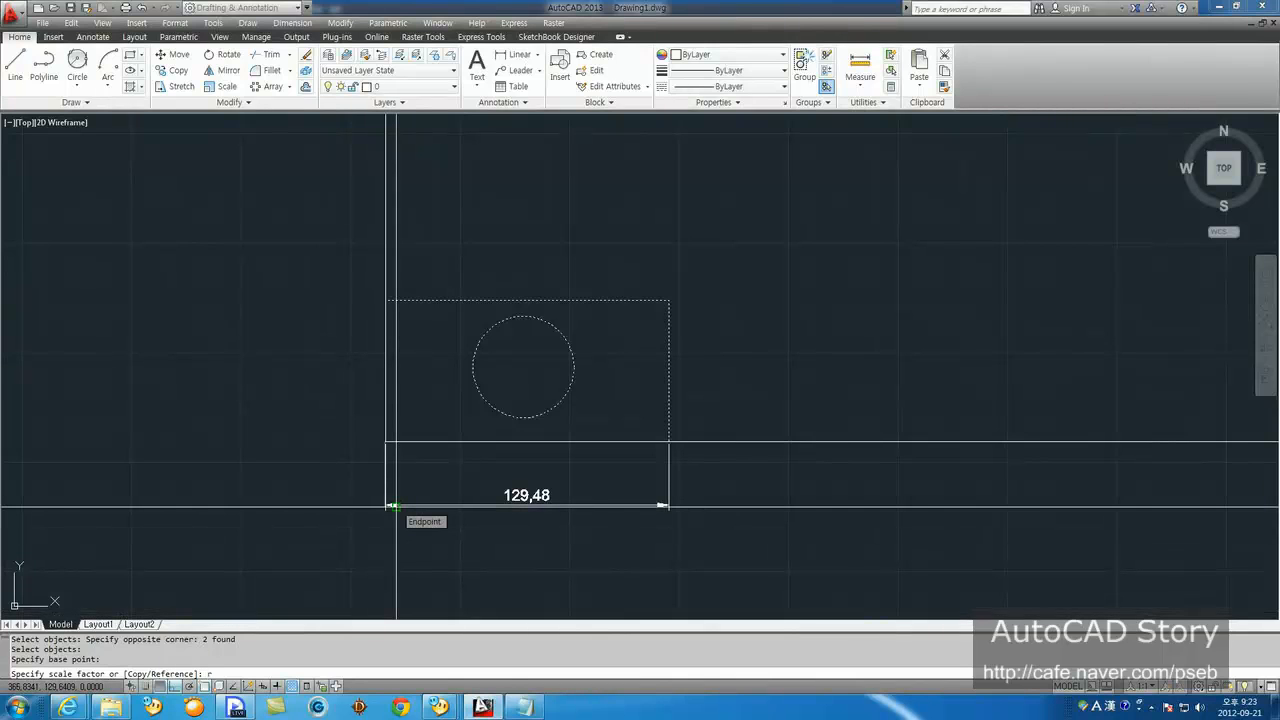
pyautogui.press('Return')
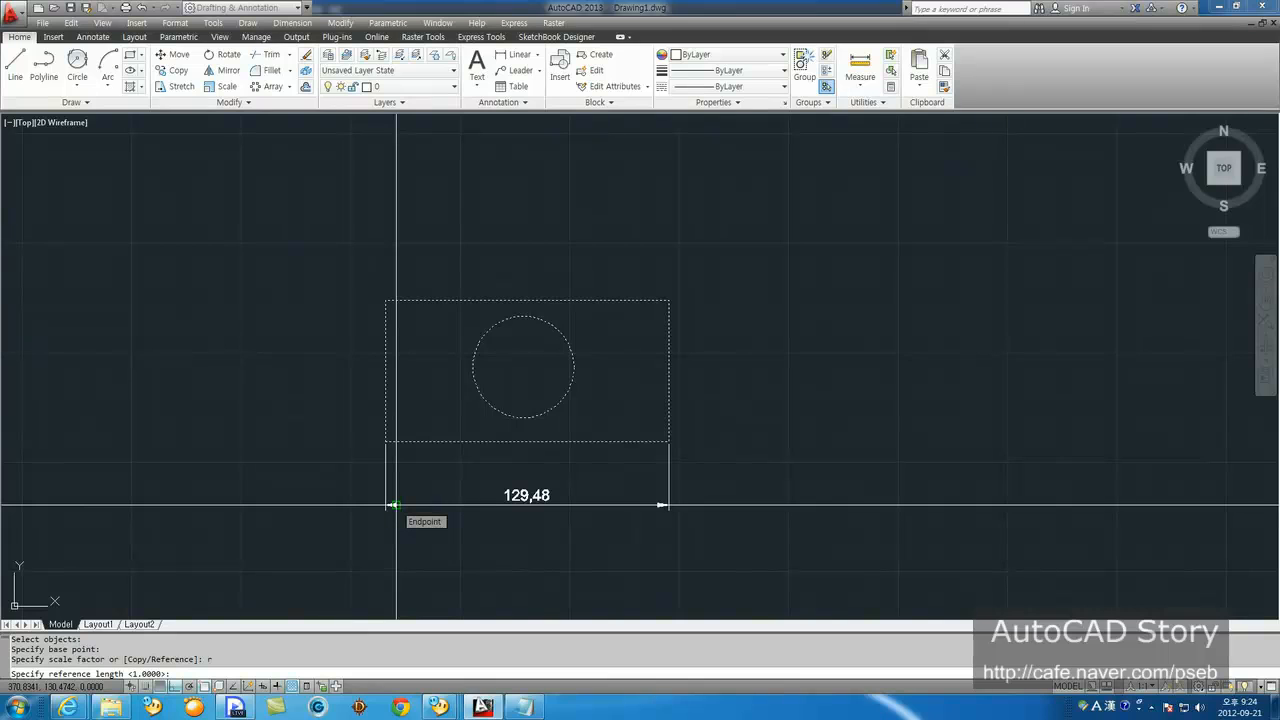
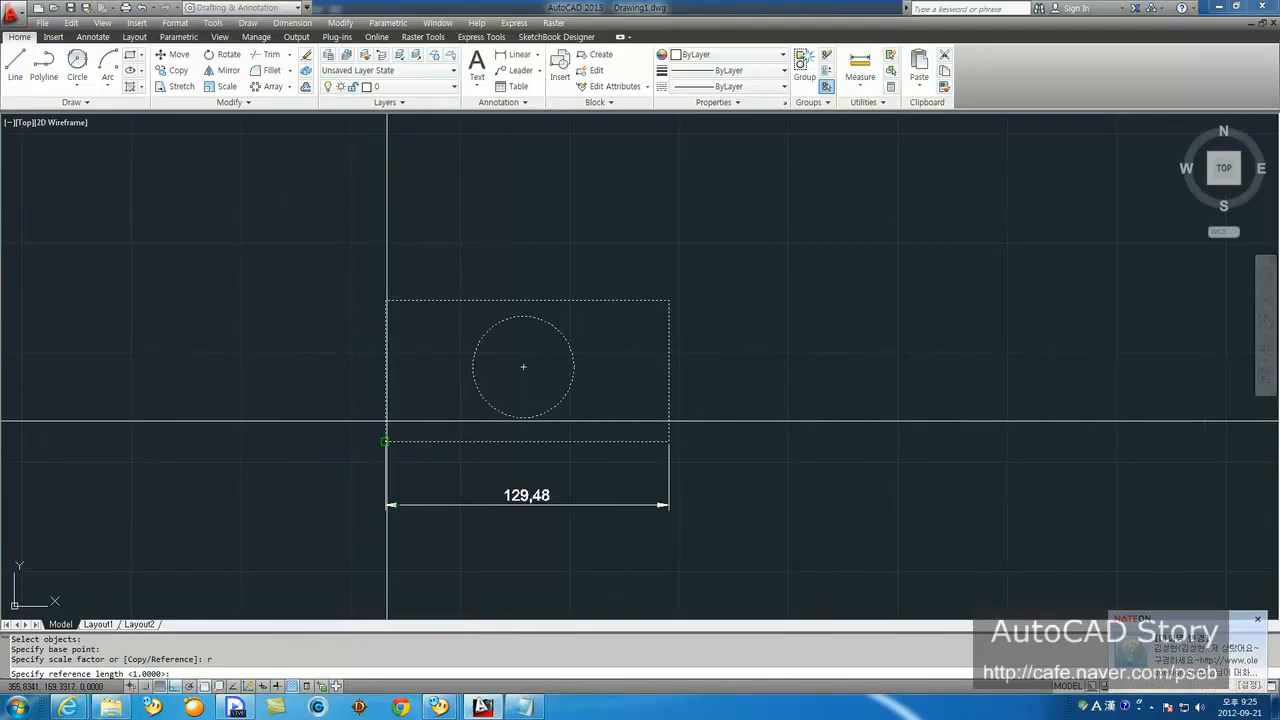
pyautogui.click(386, 441)
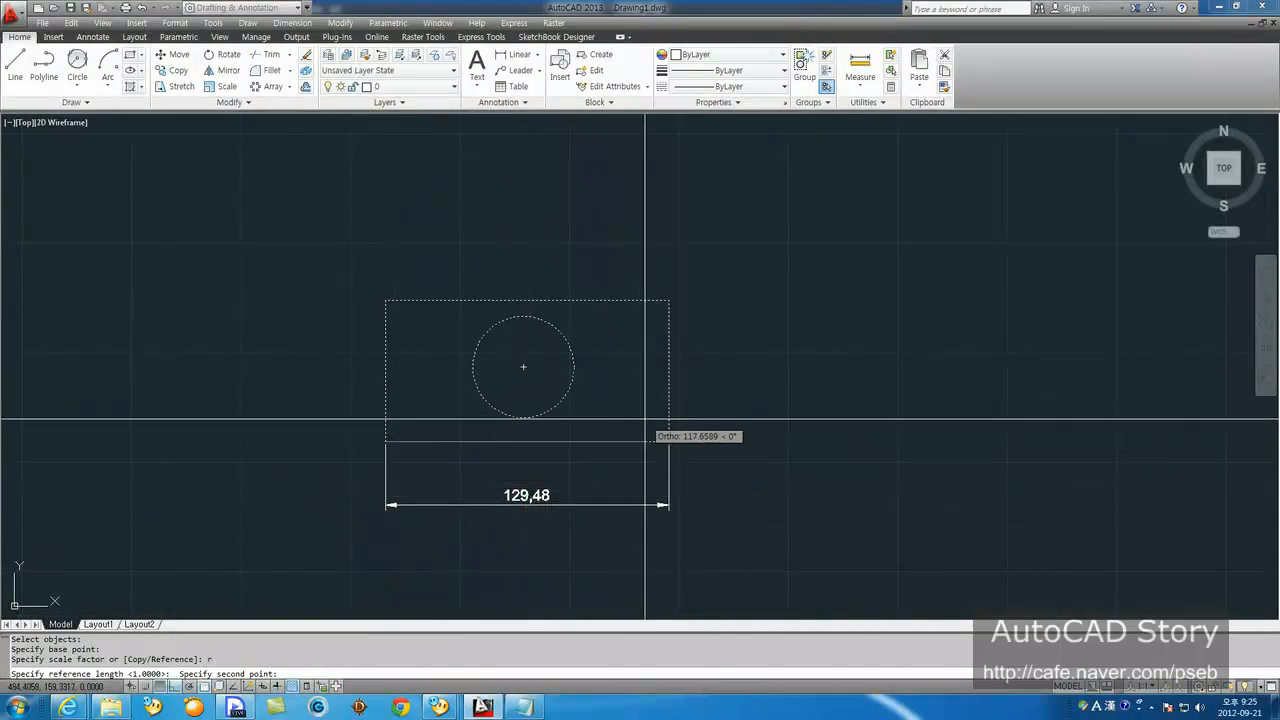
pyautogui.click(669, 441)
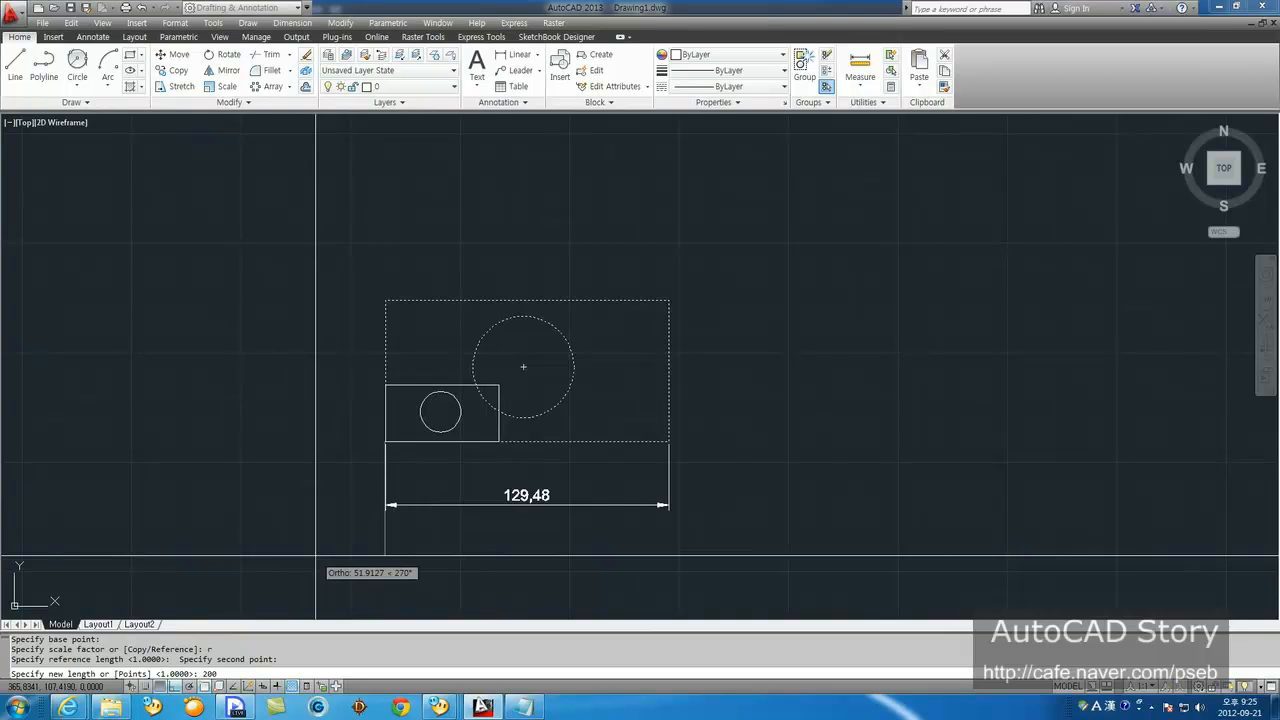
pyautogui.press('Return')
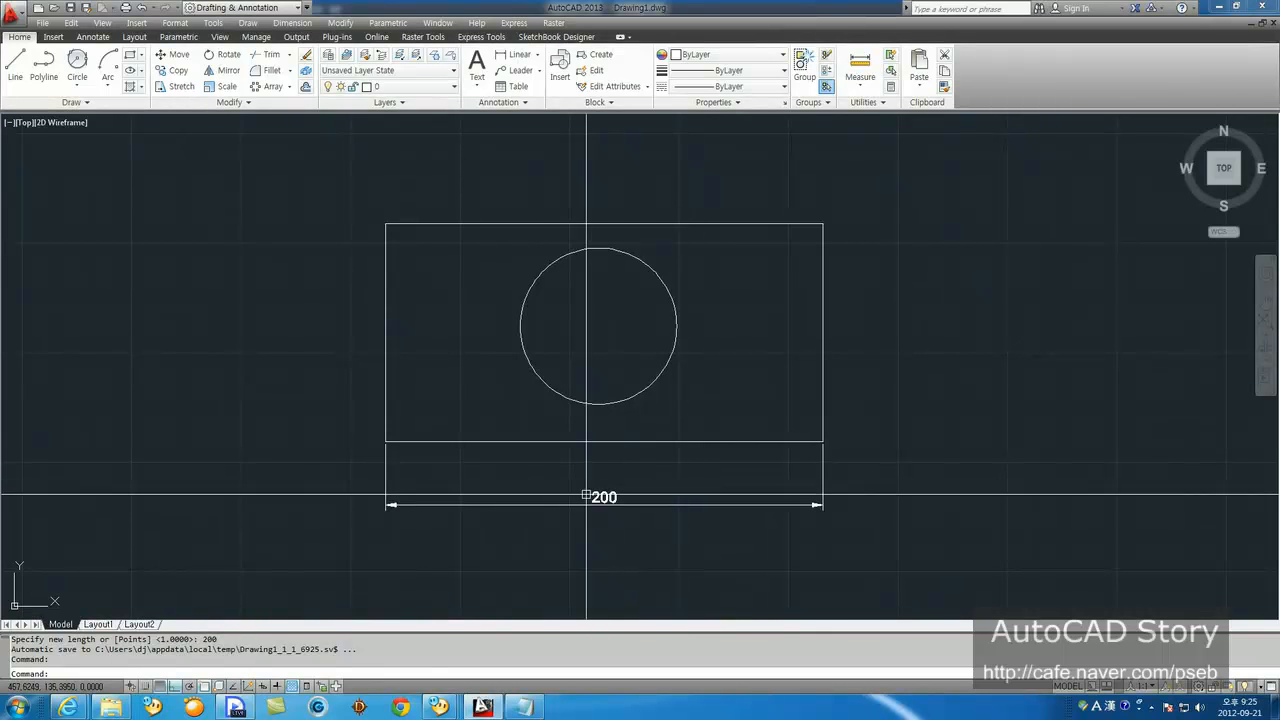
# Step: Scale the rectangle and circle by Reference from the rectangle's lower-left corner, using its bottom edge as reference length and 120 as new length
pyautogui.click(625, 505)
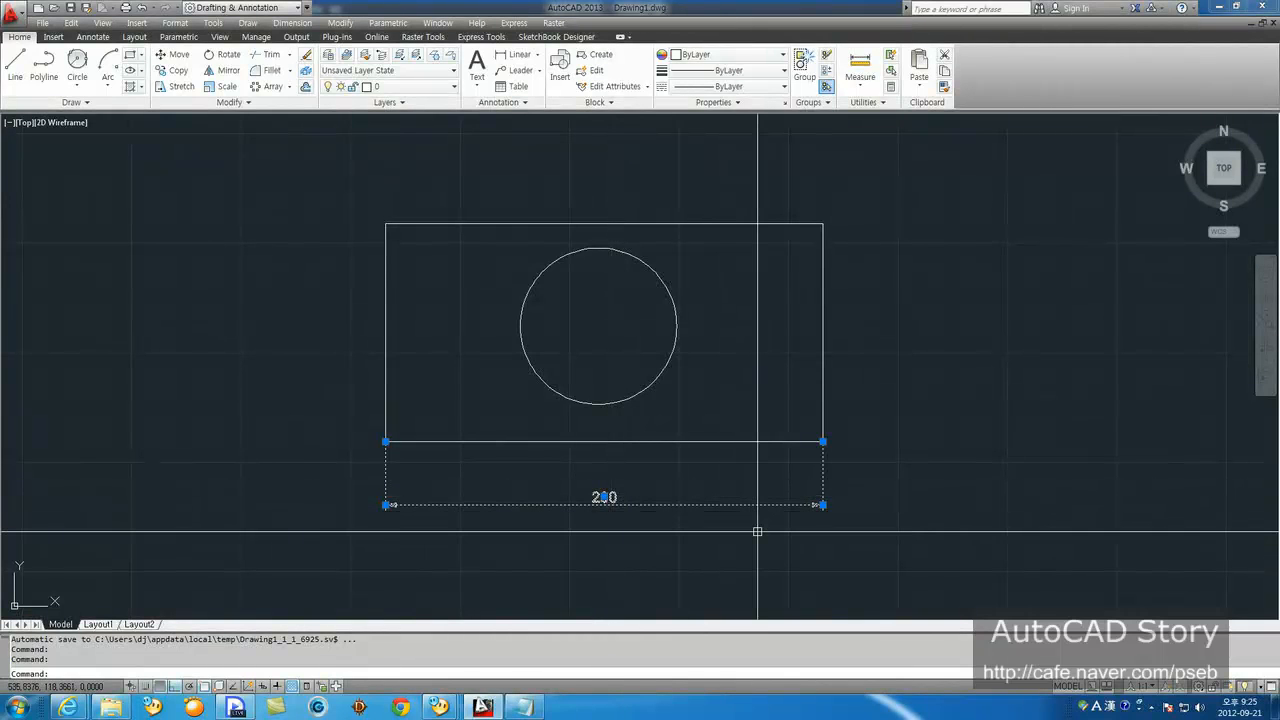
pyautogui.press('Escape')
pyautogui.write('sc')
pyautogui.press('Return')
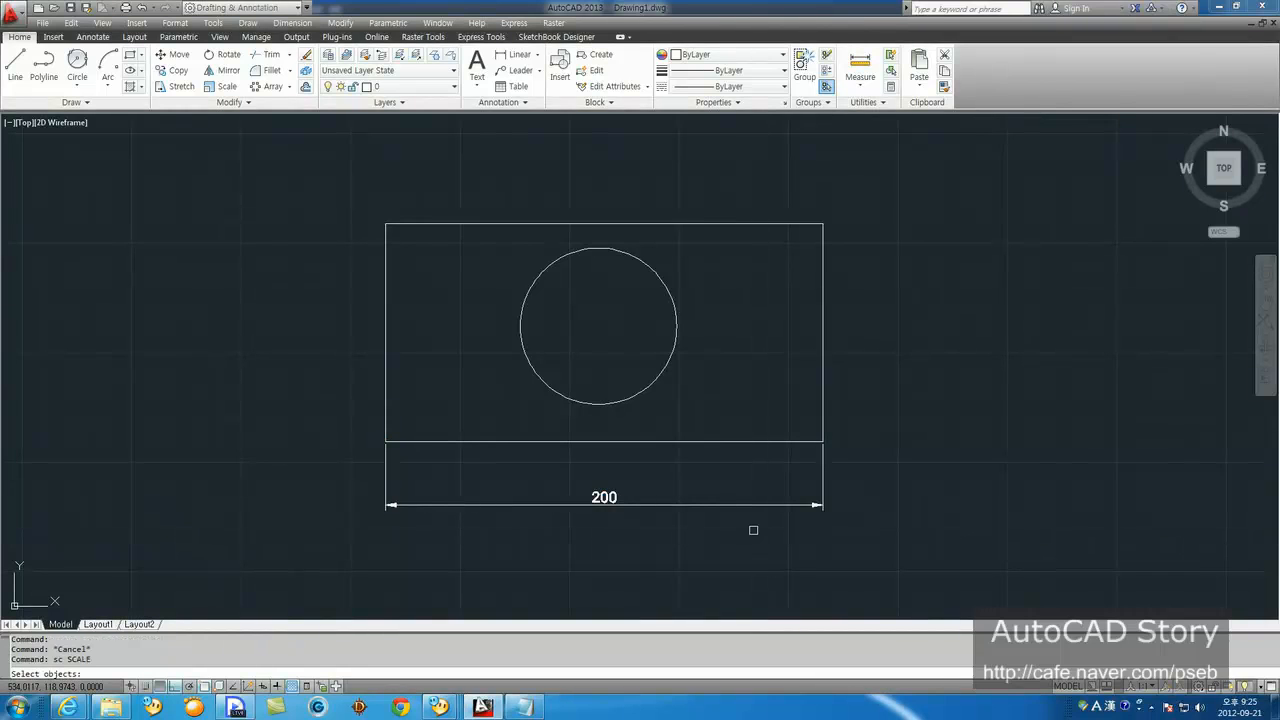
pyautogui.click(680, 465)
pyautogui.click(611, 380)
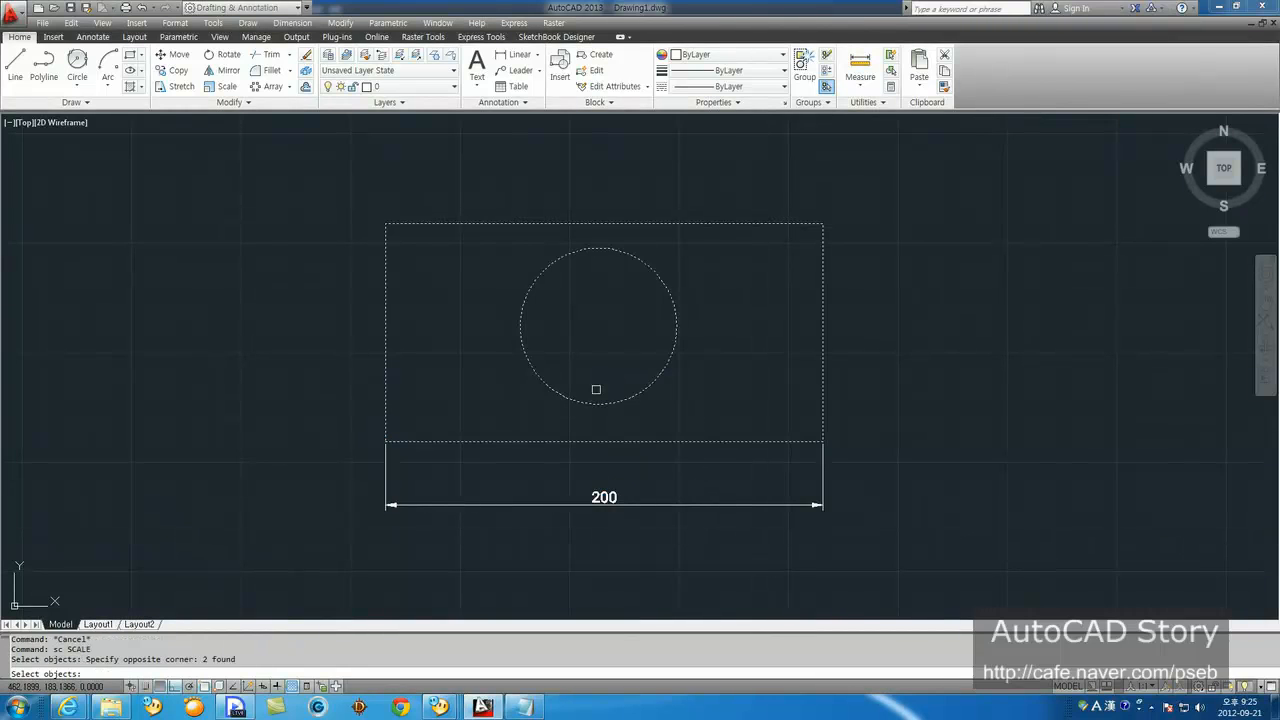
pyautogui.press('Return')
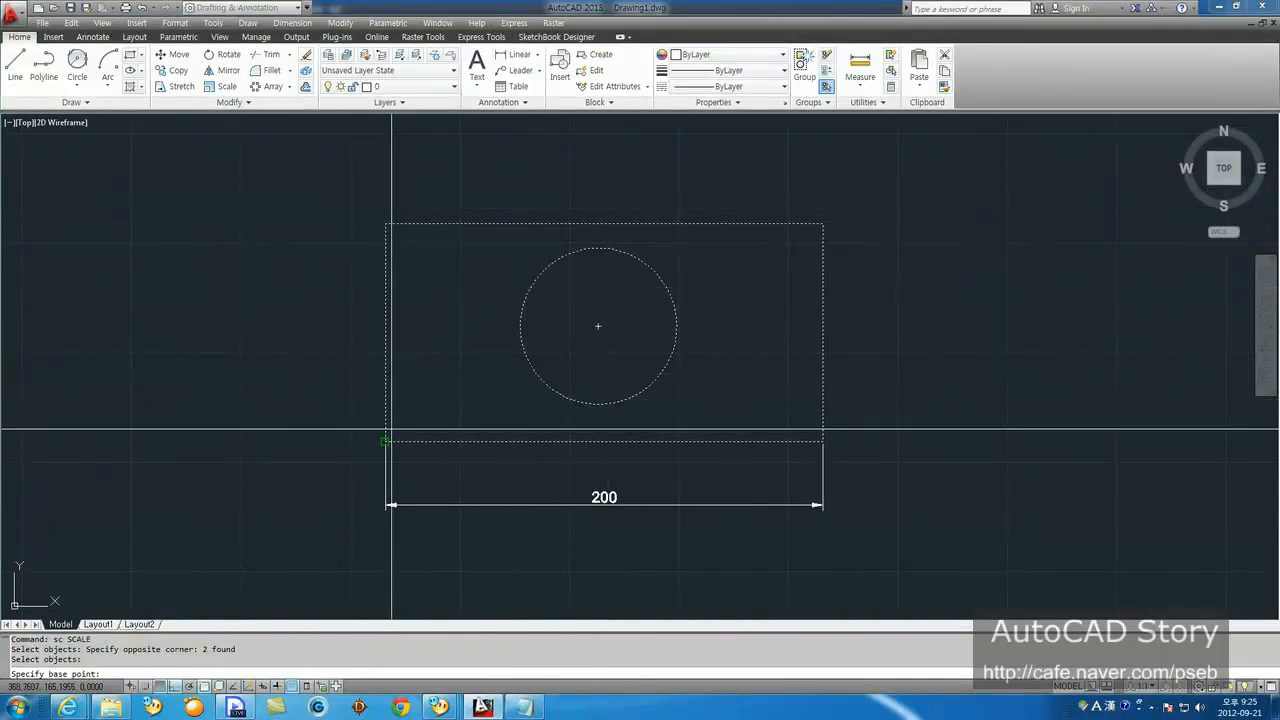
pyautogui.click(386, 438)
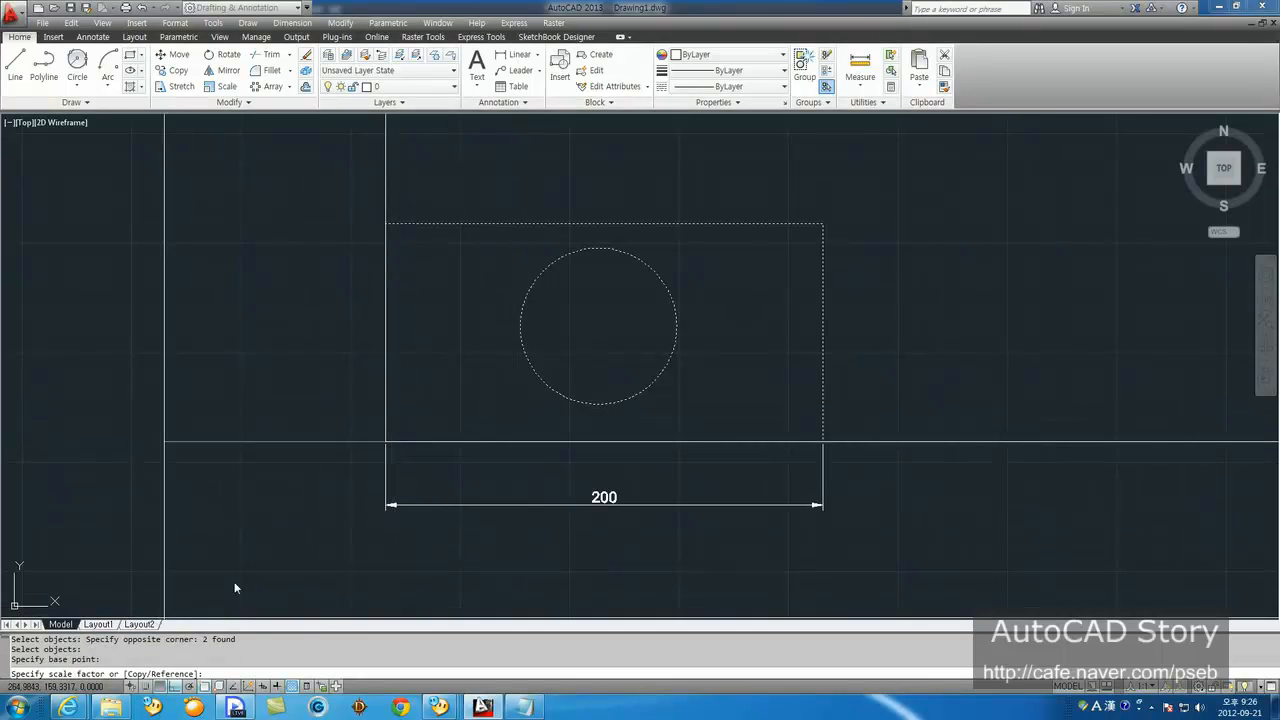
pyautogui.write('r')
pyautogui.press('Return')
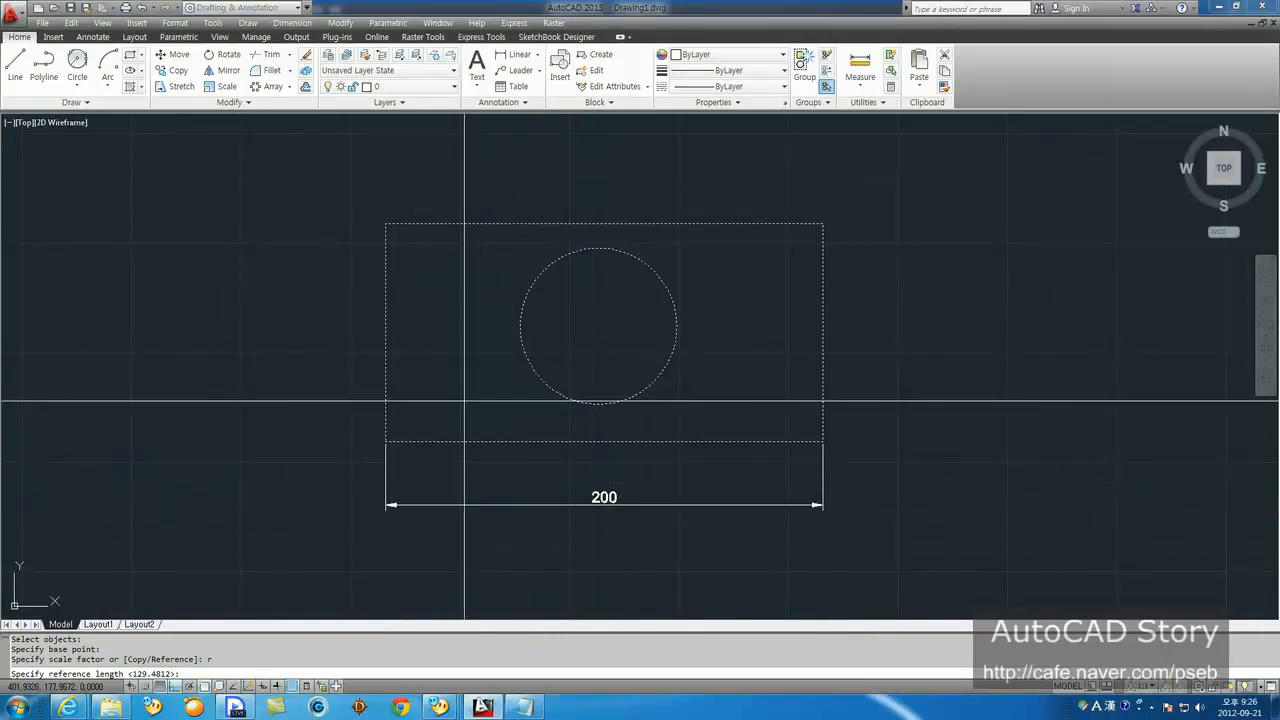
pyautogui.click(386, 441)
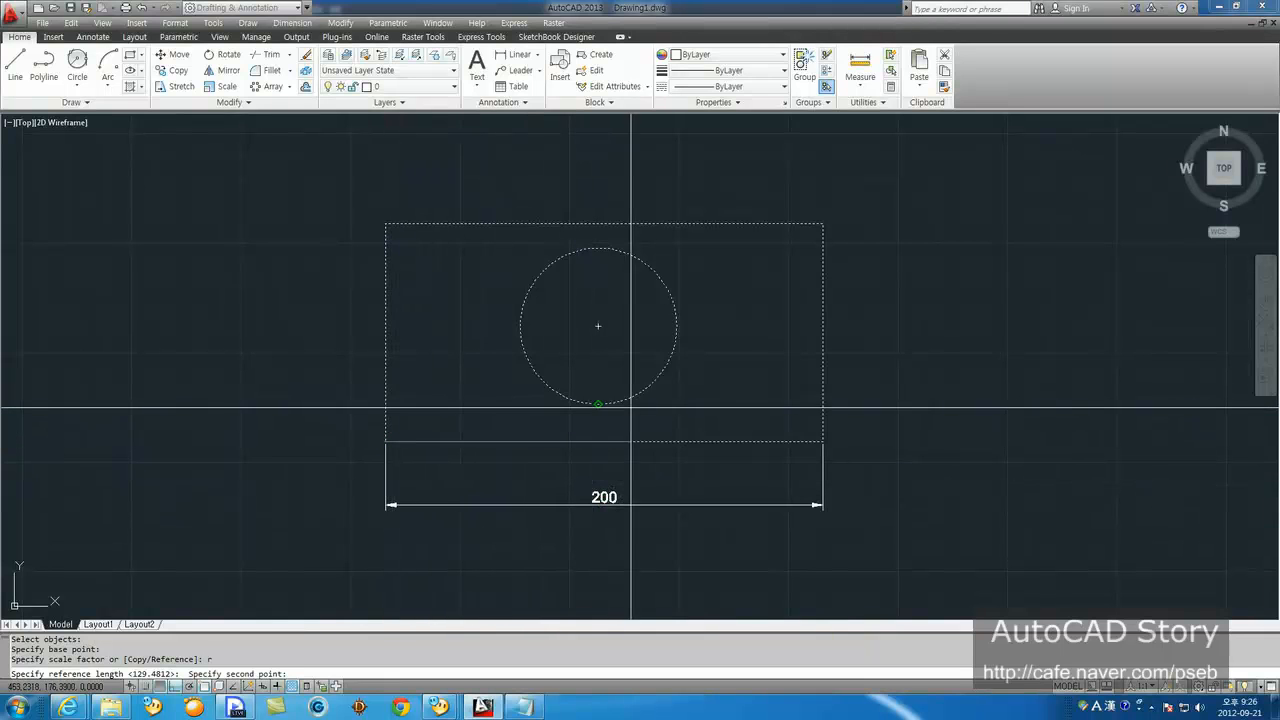
pyautogui.click(822, 441)
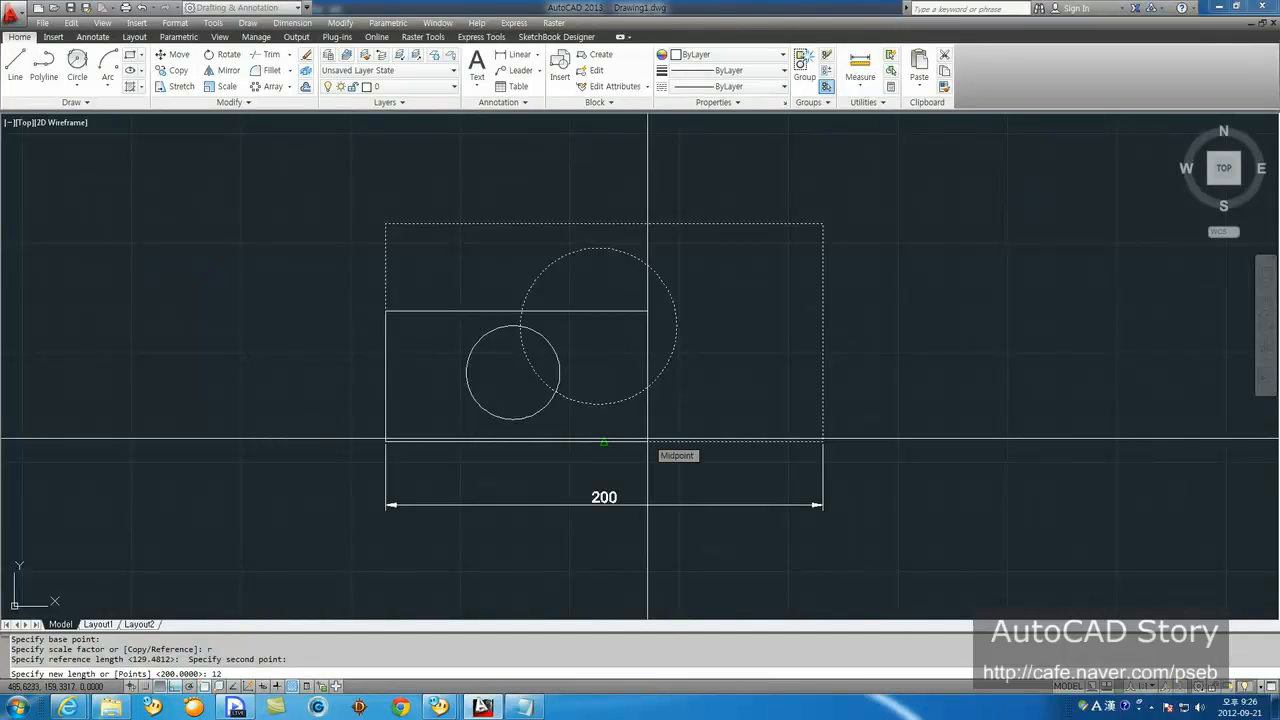
pyautogui.write('120')
pyautogui.press('Return')
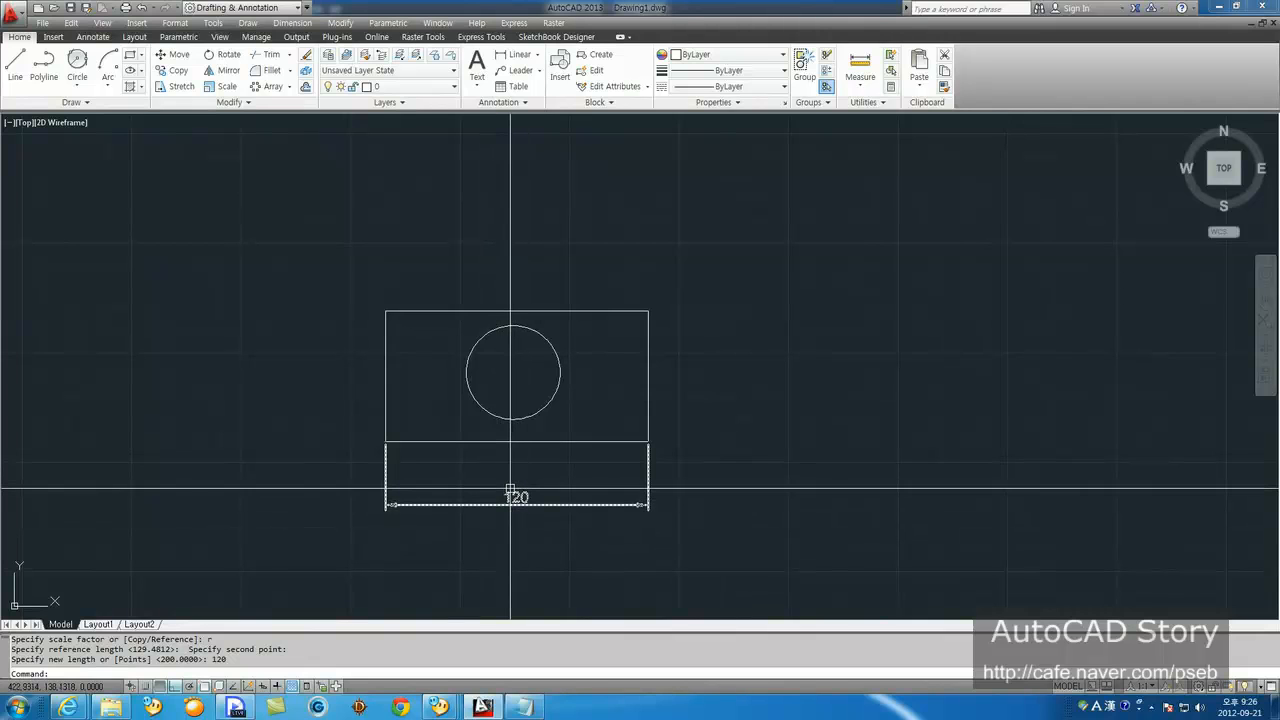
# Step: Erase the rectangle, the circle and the linear dimension together
pyautogui.moveTo(507, 490)
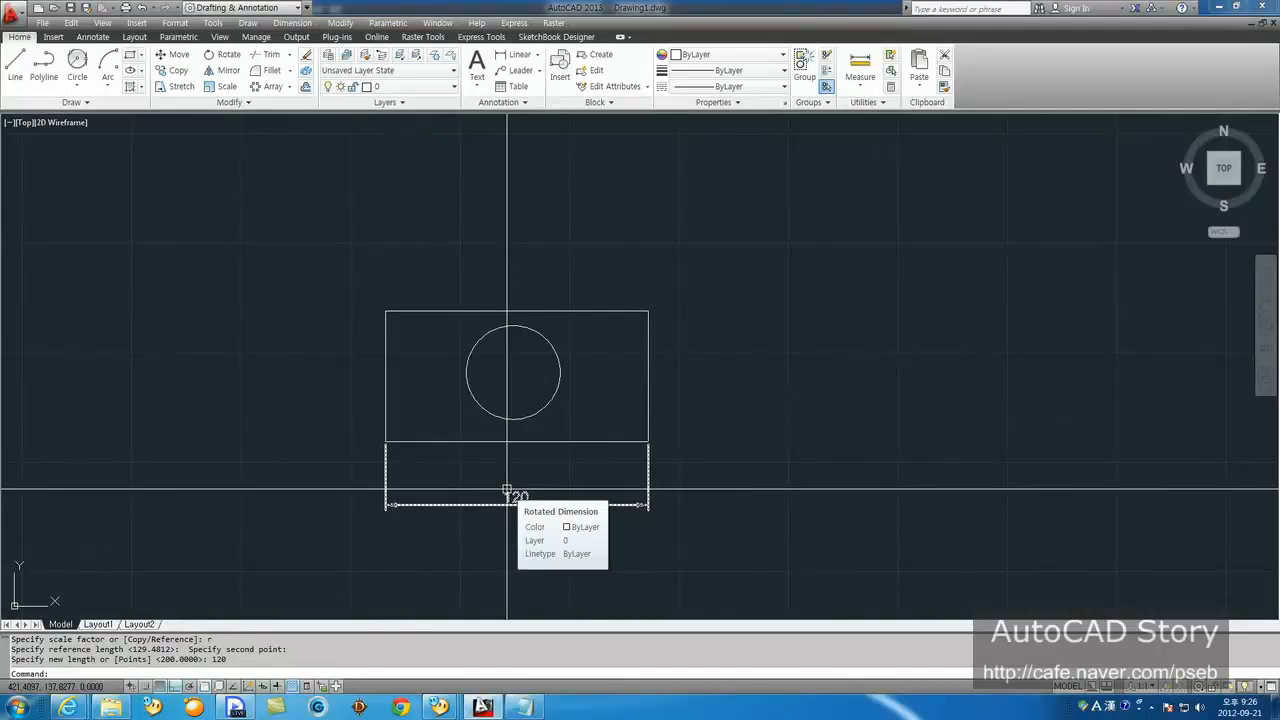
pyautogui.write('e')
pyautogui.press('Return')
pyautogui.click(660, 520)
pyautogui.click(427, 370)
pyautogui.press('Return')
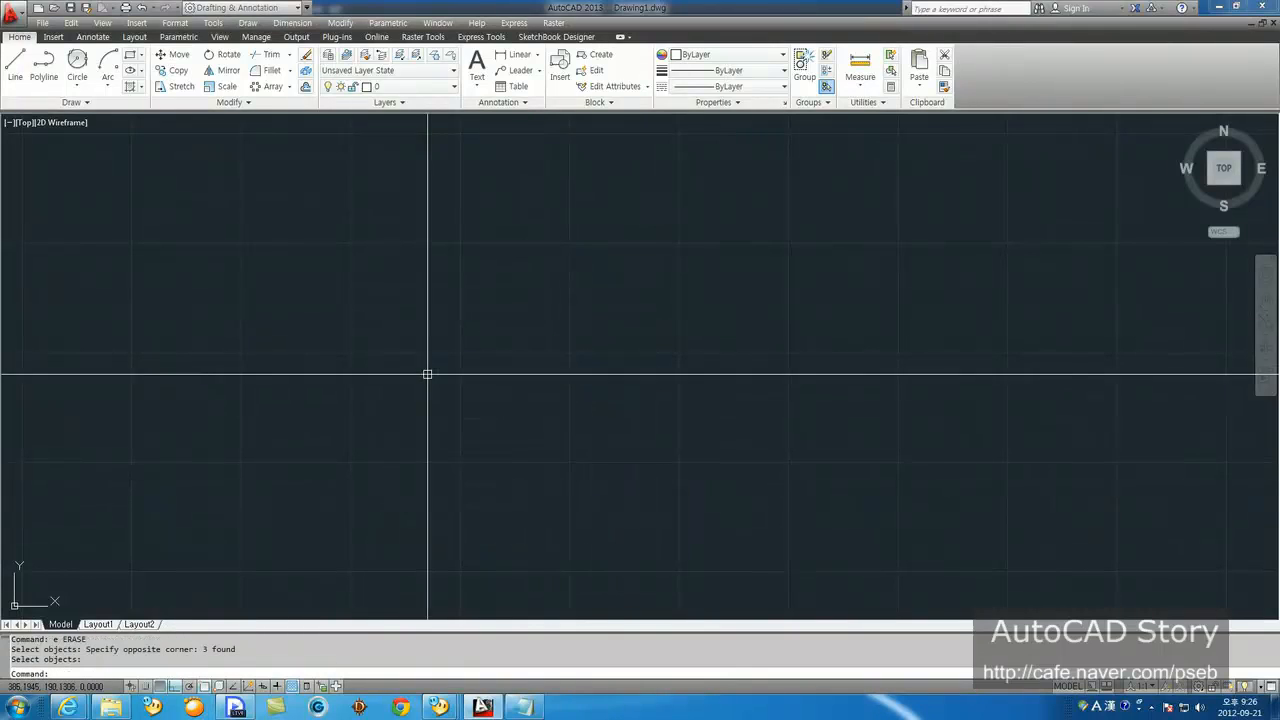
# Step: Switch to the Notepad command notes, add an imageattach line below the CHAmfer entry, and return to AutoCAD
pyautogui.click(524, 699)
pyautogui.press('Return')
pyautogui.press('Return')
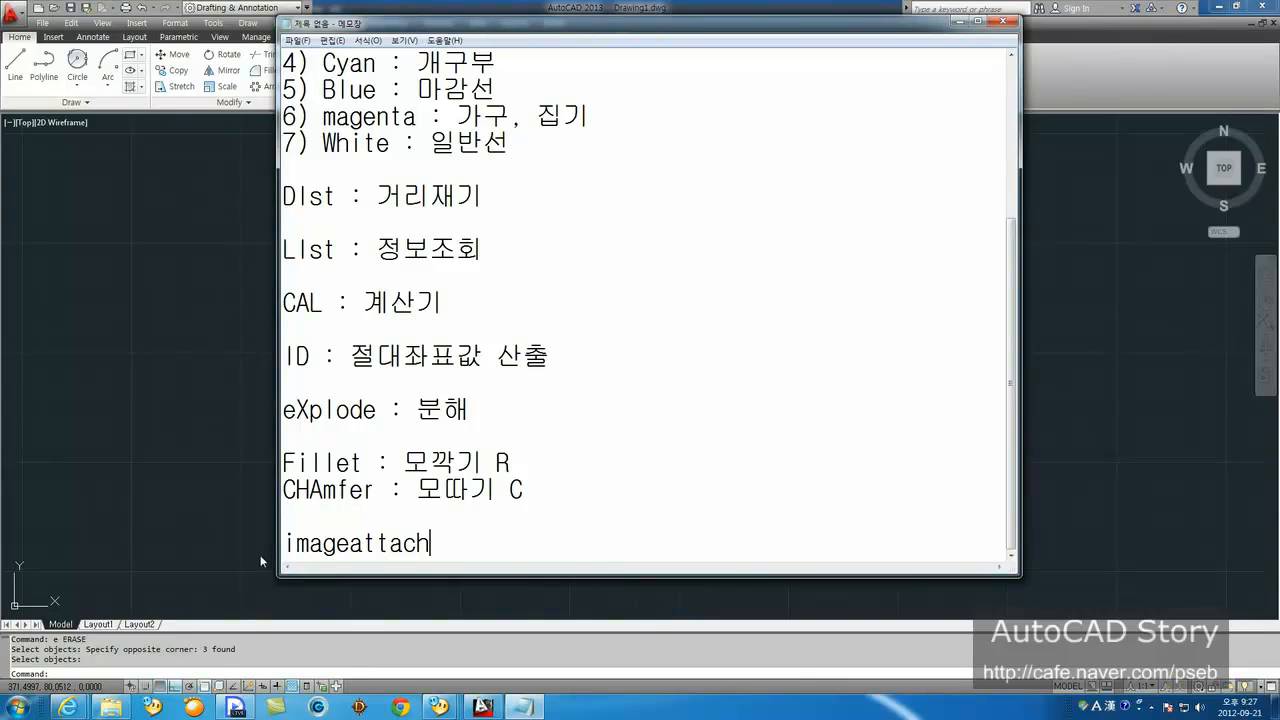
pyautogui.click(268, 502)
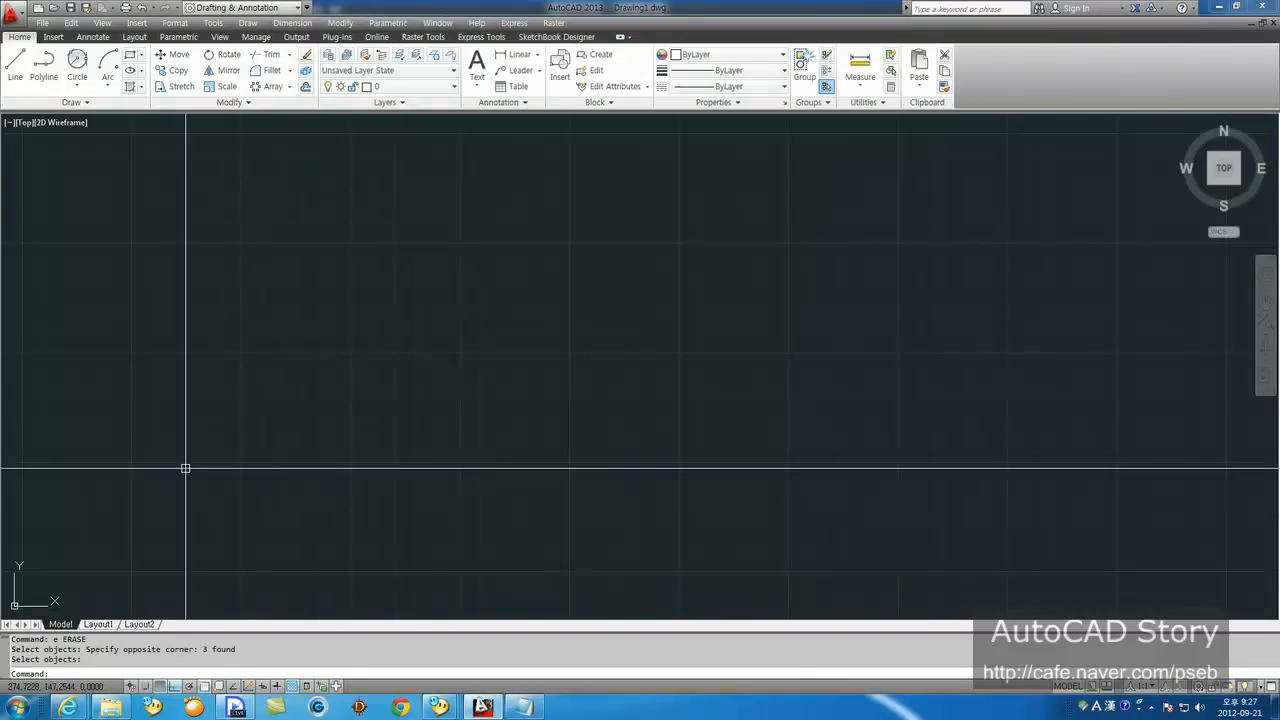
# Step: Switch to the AutoCAD Story cafe page in the browser and look through its Archi Image board for pictures
pyautogui.moveTo(67, 708)
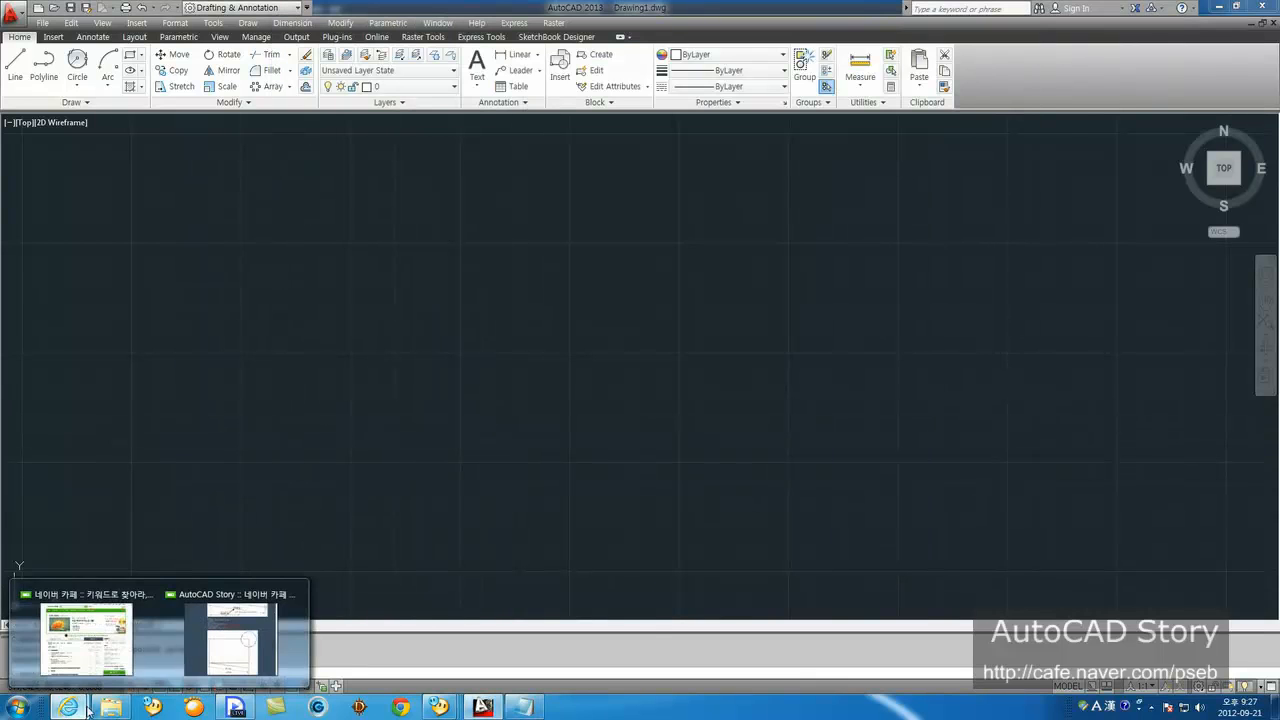
pyautogui.click(237, 640)
pyautogui.scroll(3, 513, 508)
pyautogui.scroll(-3, 513, 508)
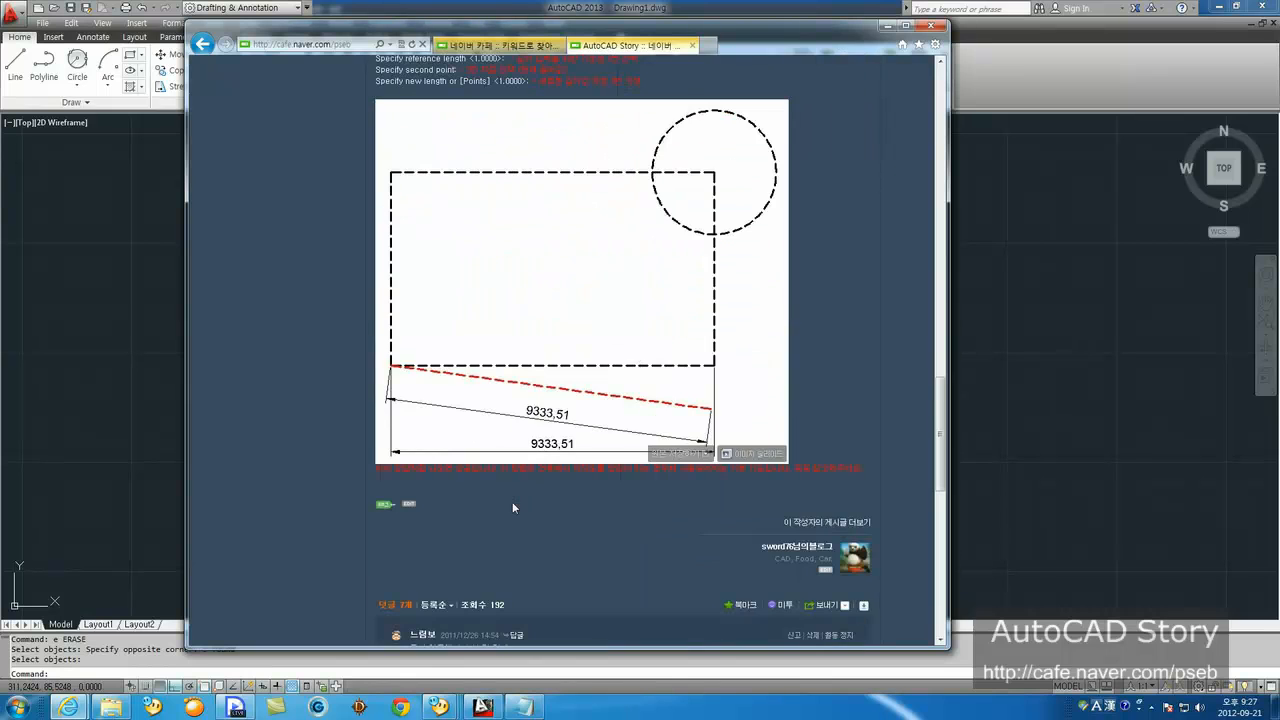
pyautogui.scroll(10, 512, 503)
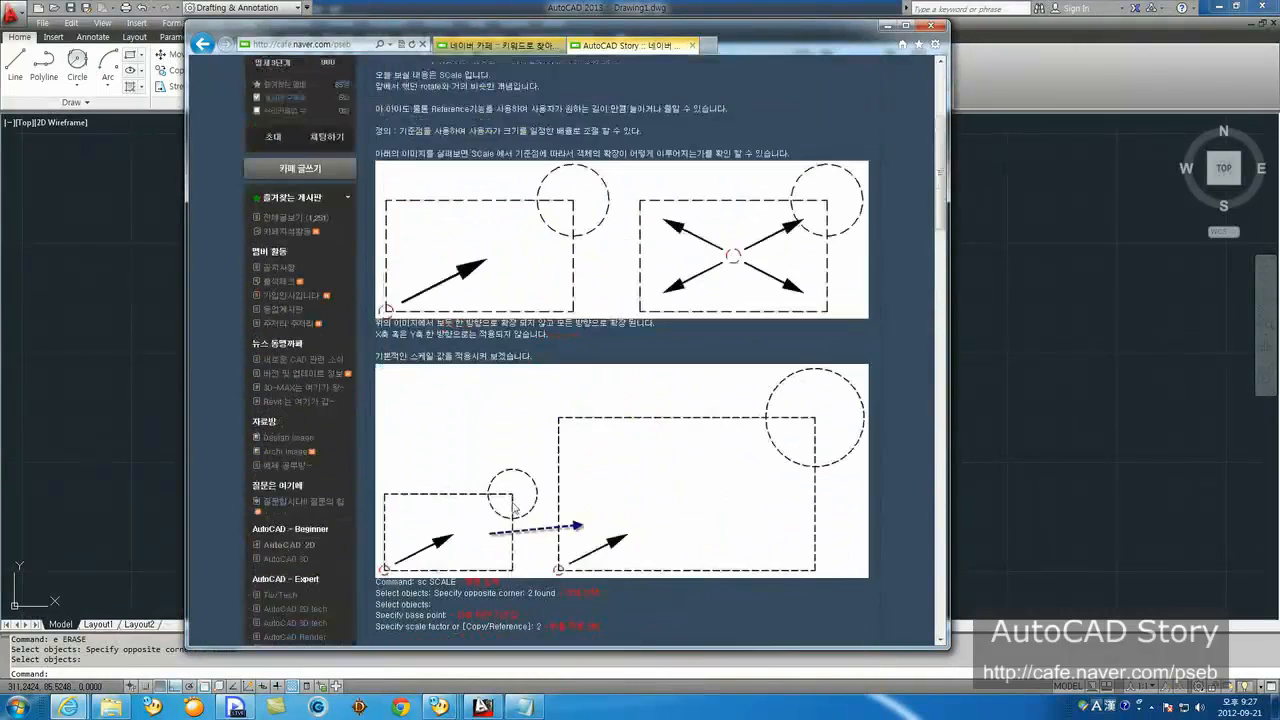
pyautogui.click(286, 452)
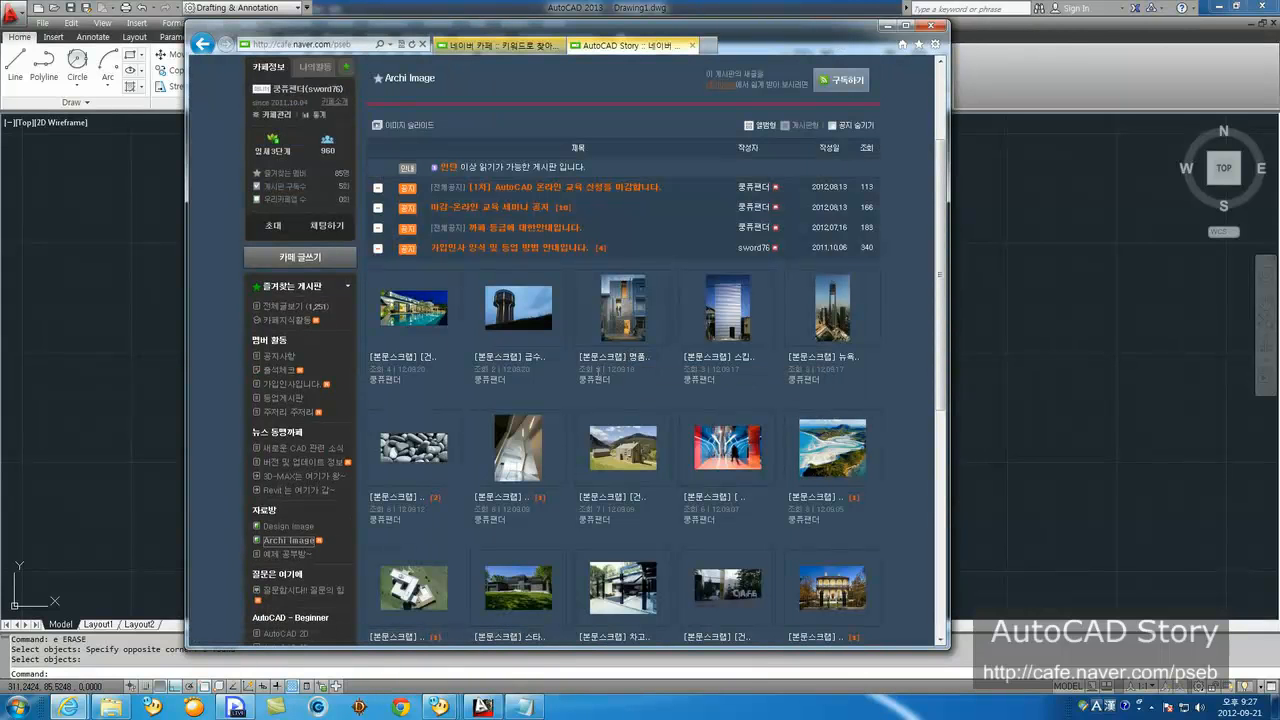
pyautogui.scroll(-1, 597, 372)
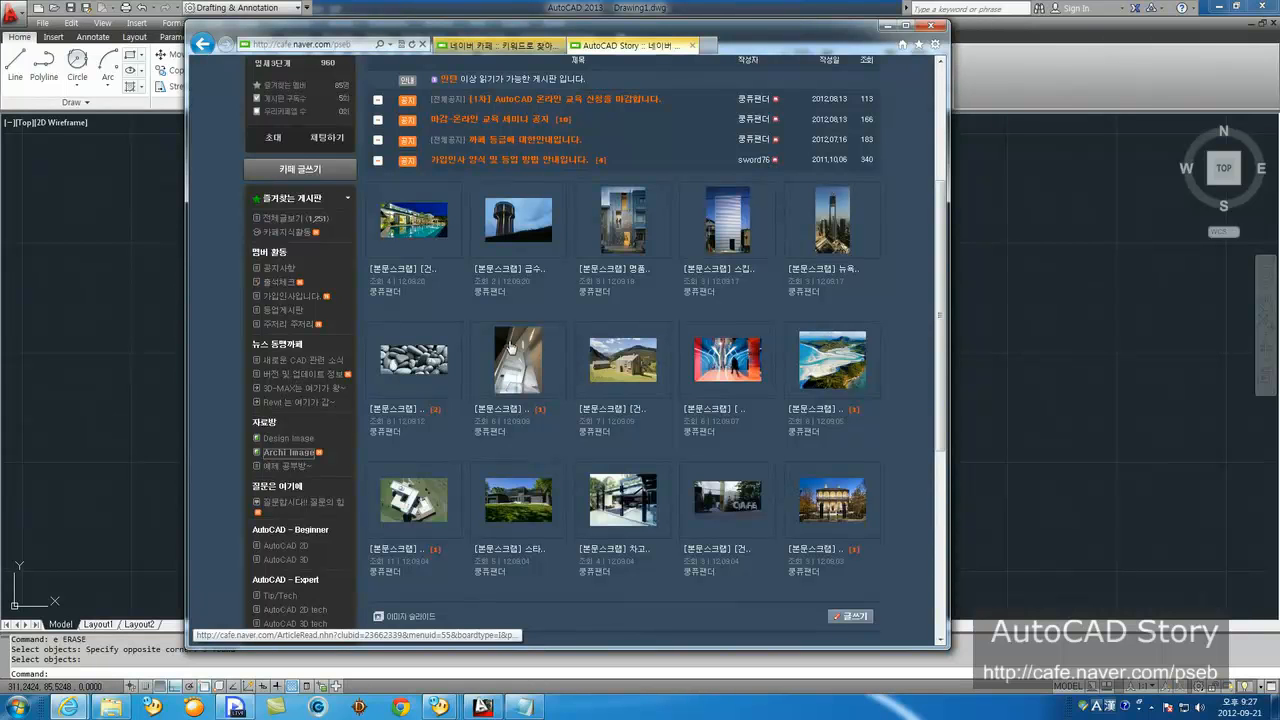
pyautogui.scroll(-1, 448, 349)
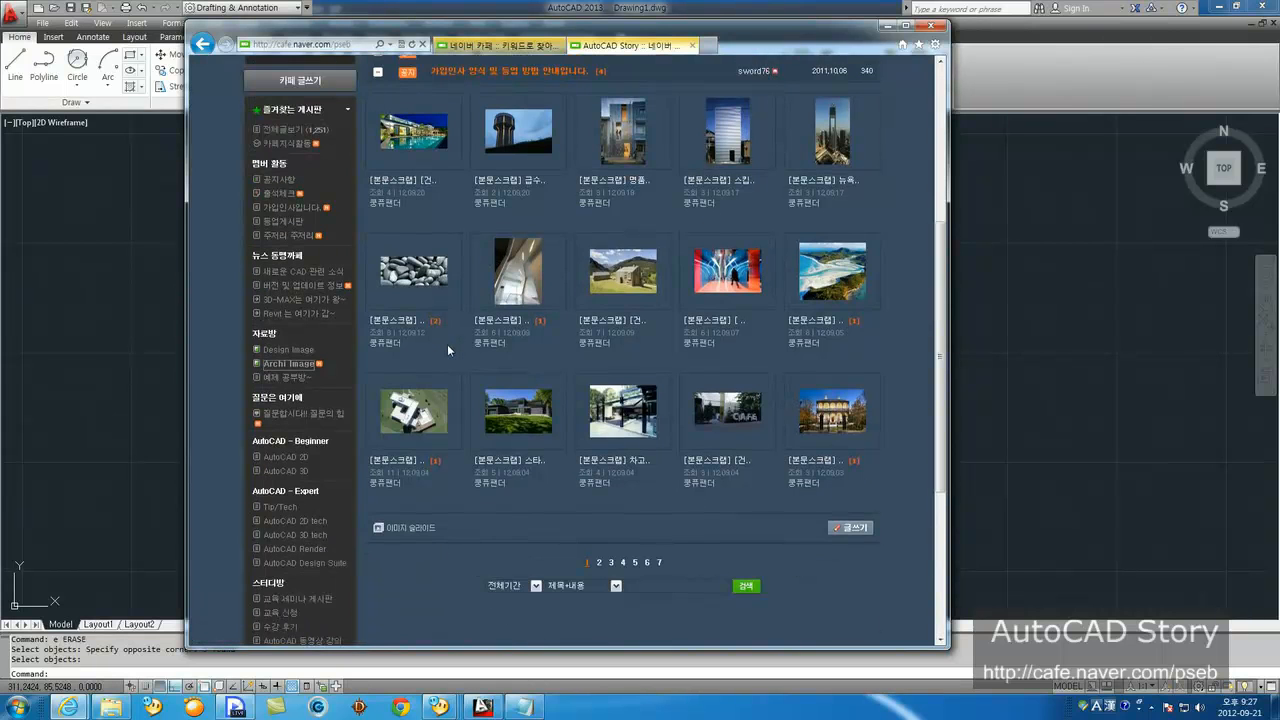
# Step: Open the sofa post on the cafe's Design Image board and examine its photos, sketches and renderings
pyautogui.click(289, 349)
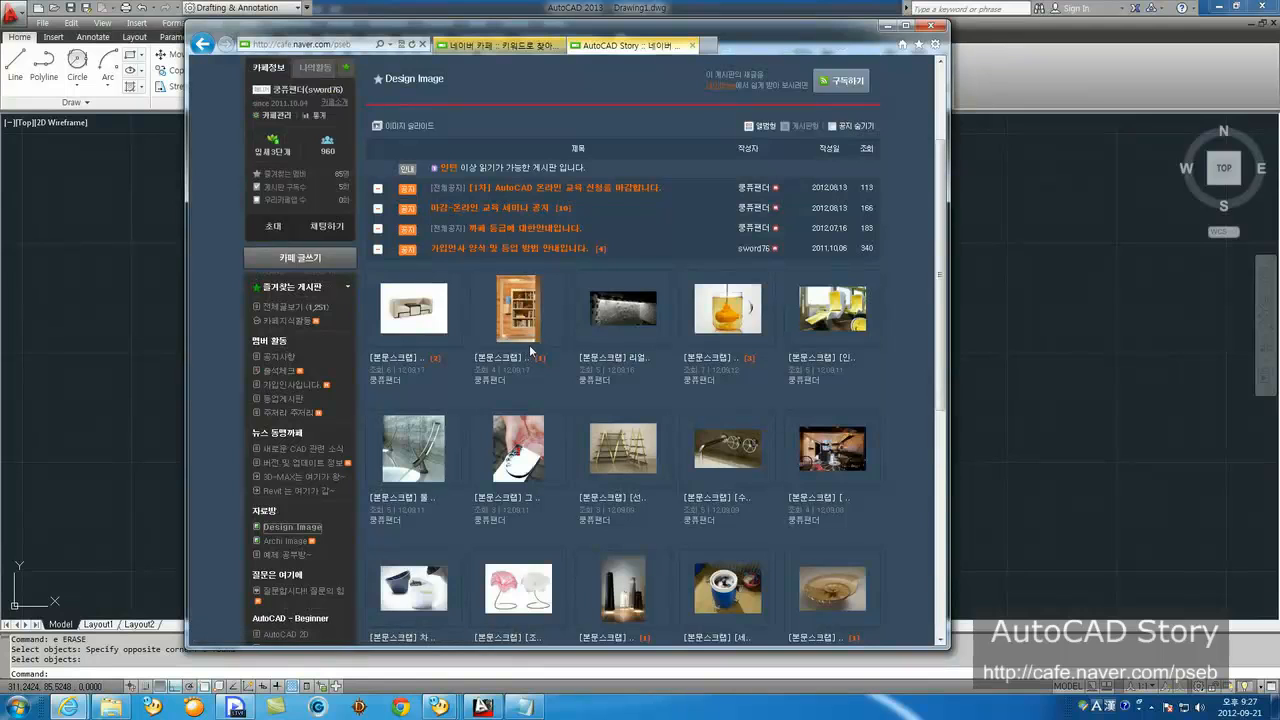
pyautogui.click(421, 315)
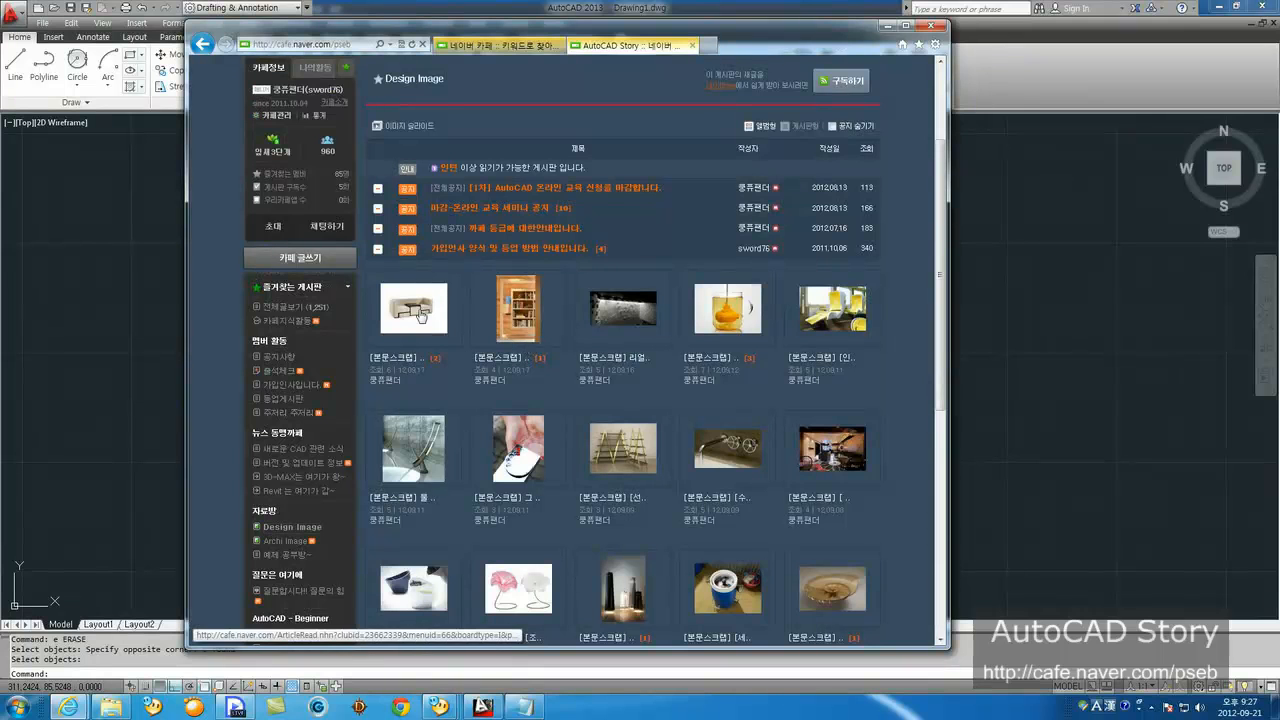
pyautogui.scroll(-4, 666, 399)
pyautogui.scroll(-3, 666, 399)
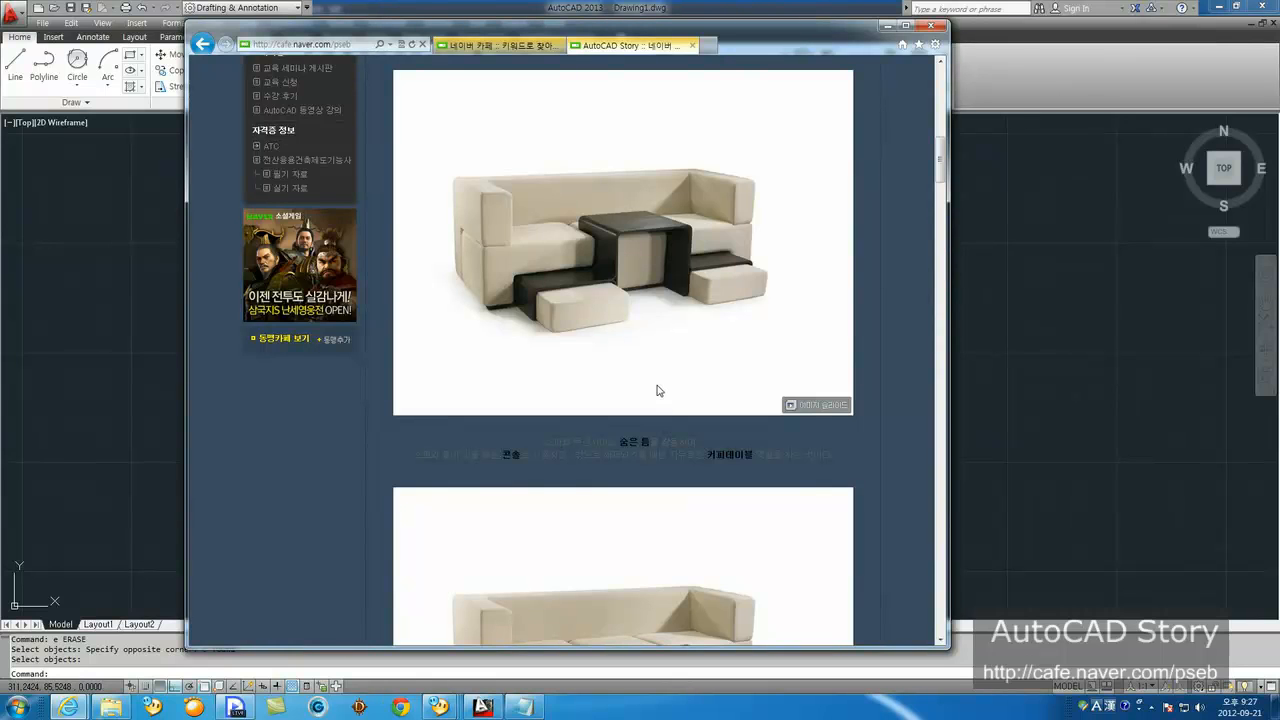
pyautogui.scroll(-5, 659, 390)
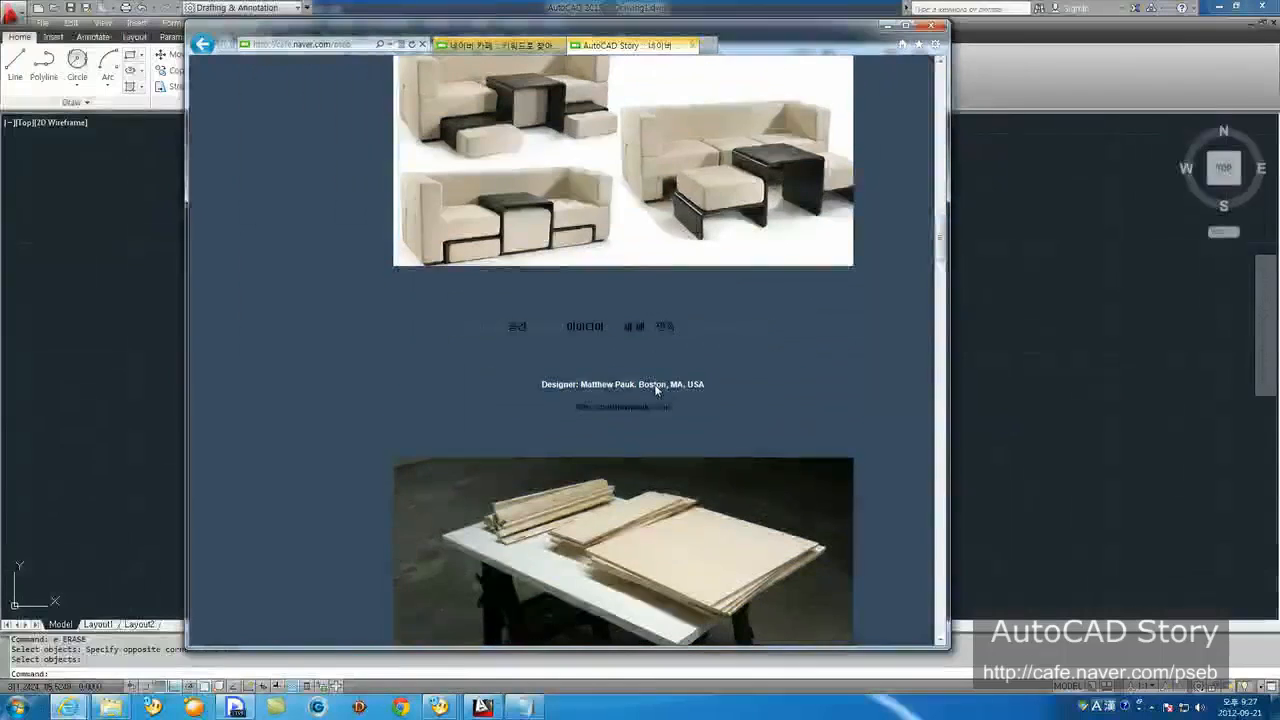
pyautogui.scroll(4, 656, 389)
pyautogui.scroll(4, 655, 389)
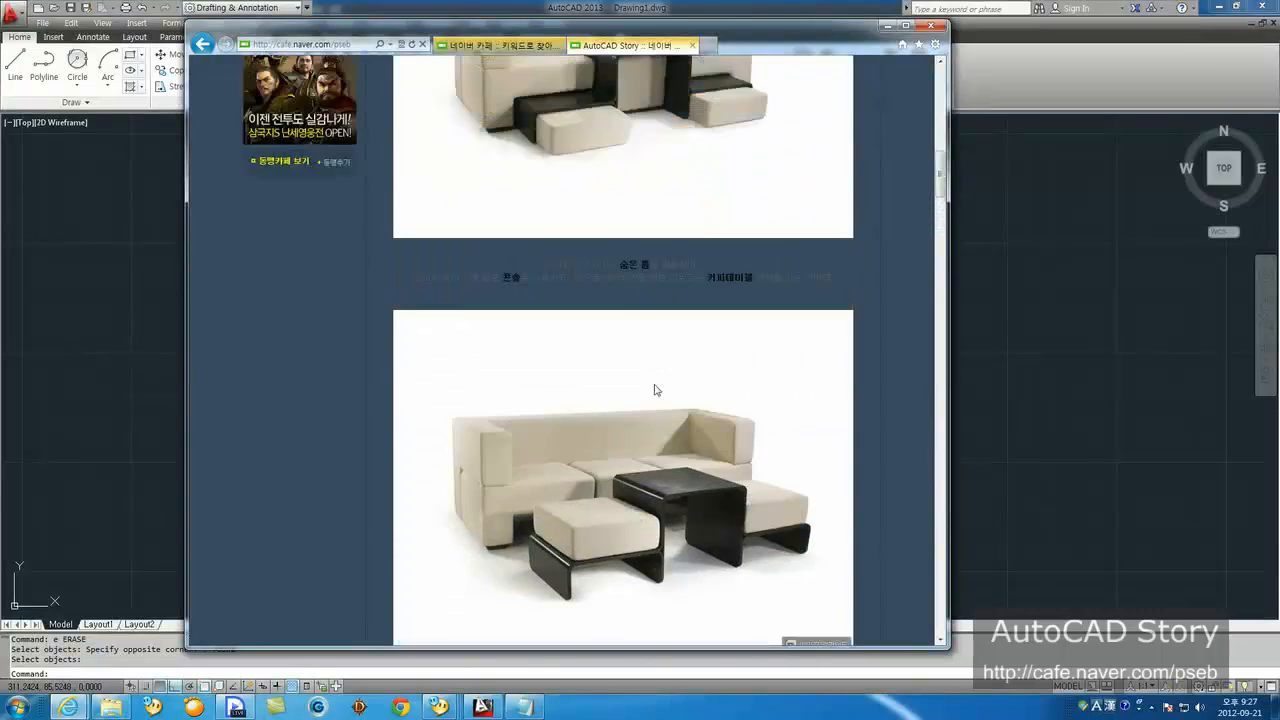
pyautogui.scroll(-1, 655, 389)
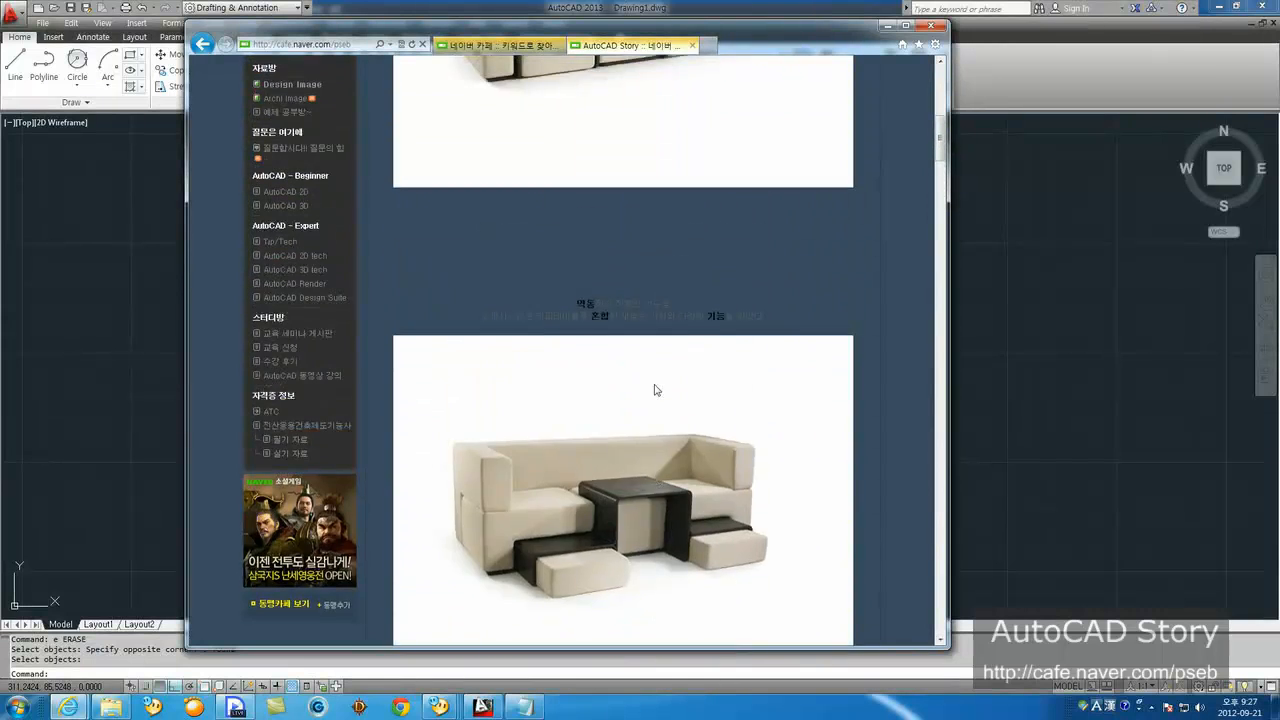
pyautogui.scroll(4, 655, 389)
pyautogui.scroll(-5, 655, 389)
pyautogui.scroll(-18, 655, 389)
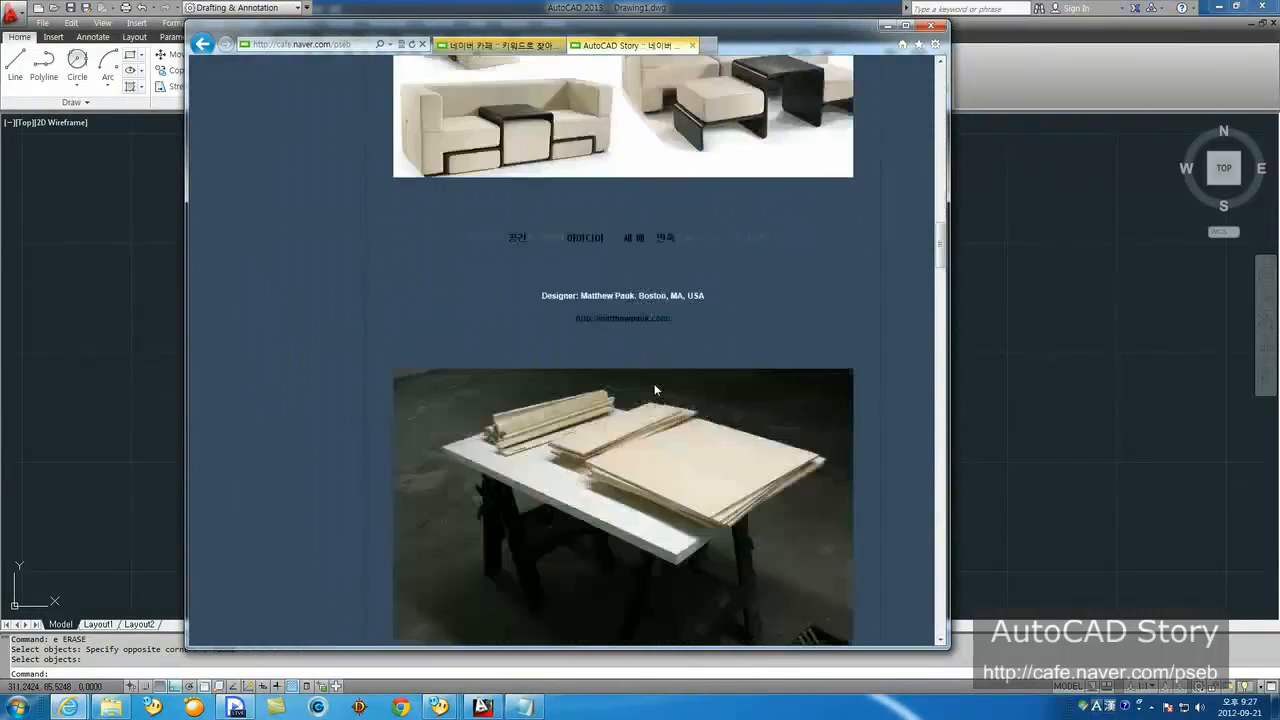
pyautogui.scroll(-5, 655, 392)
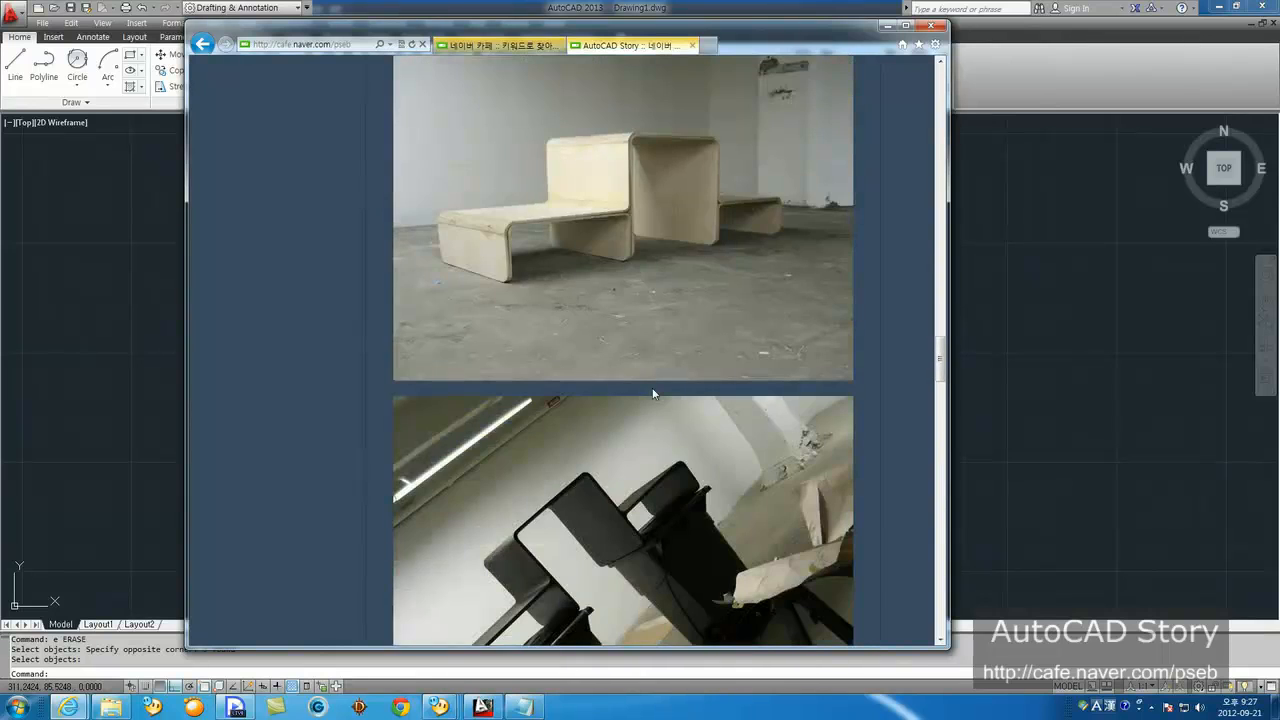
pyautogui.scroll(-10, 653, 393)
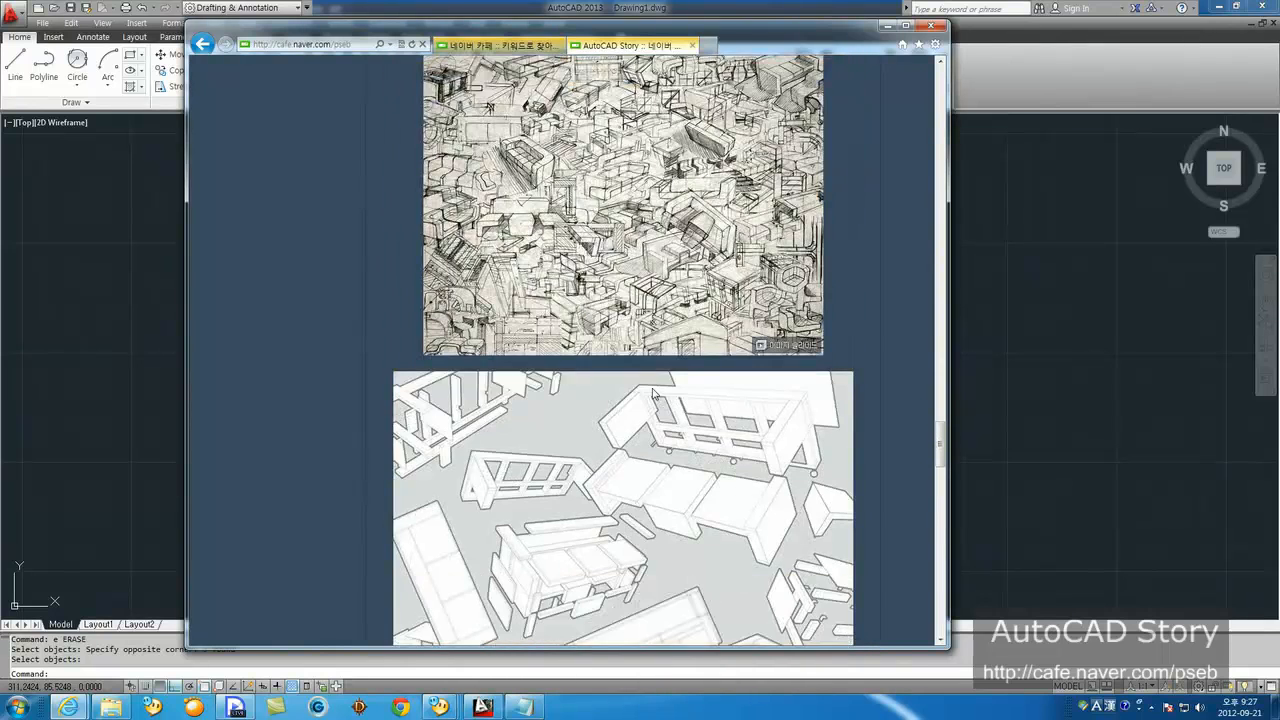
pyautogui.scroll(-12, 652, 392)
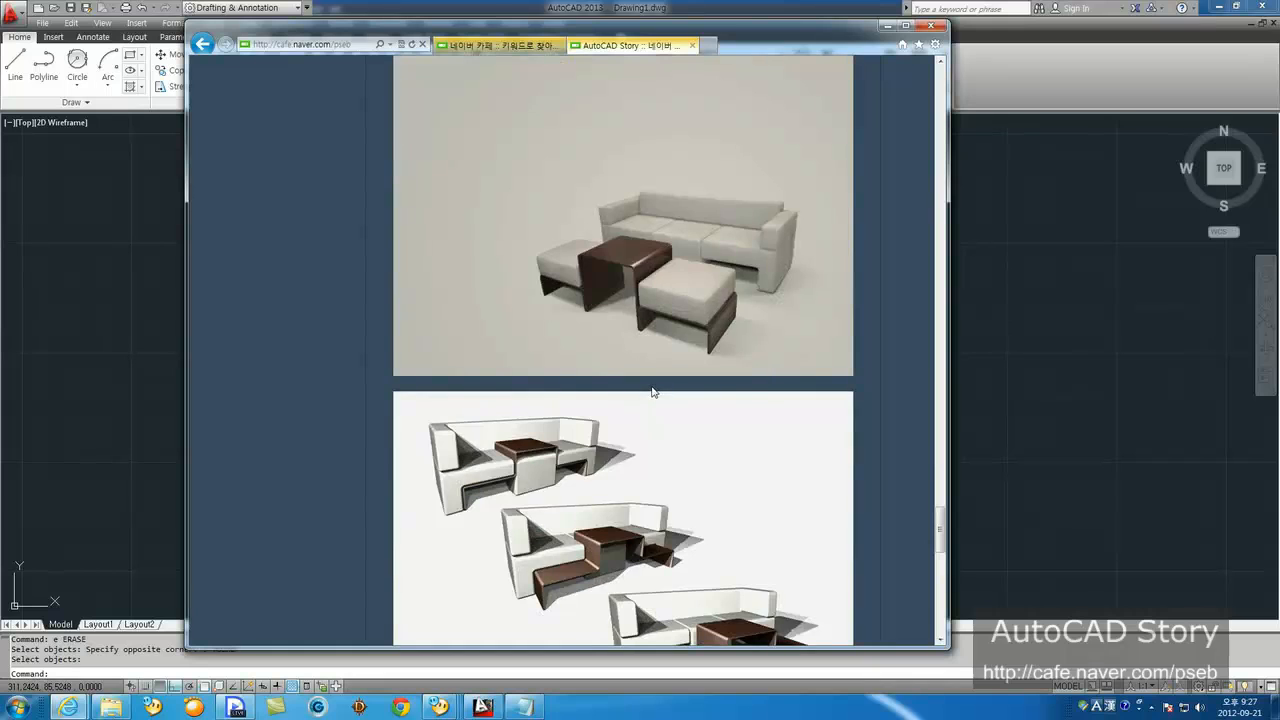
pyautogui.scroll(-7, 652, 391)
pyautogui.scroll(5, 652, 391)
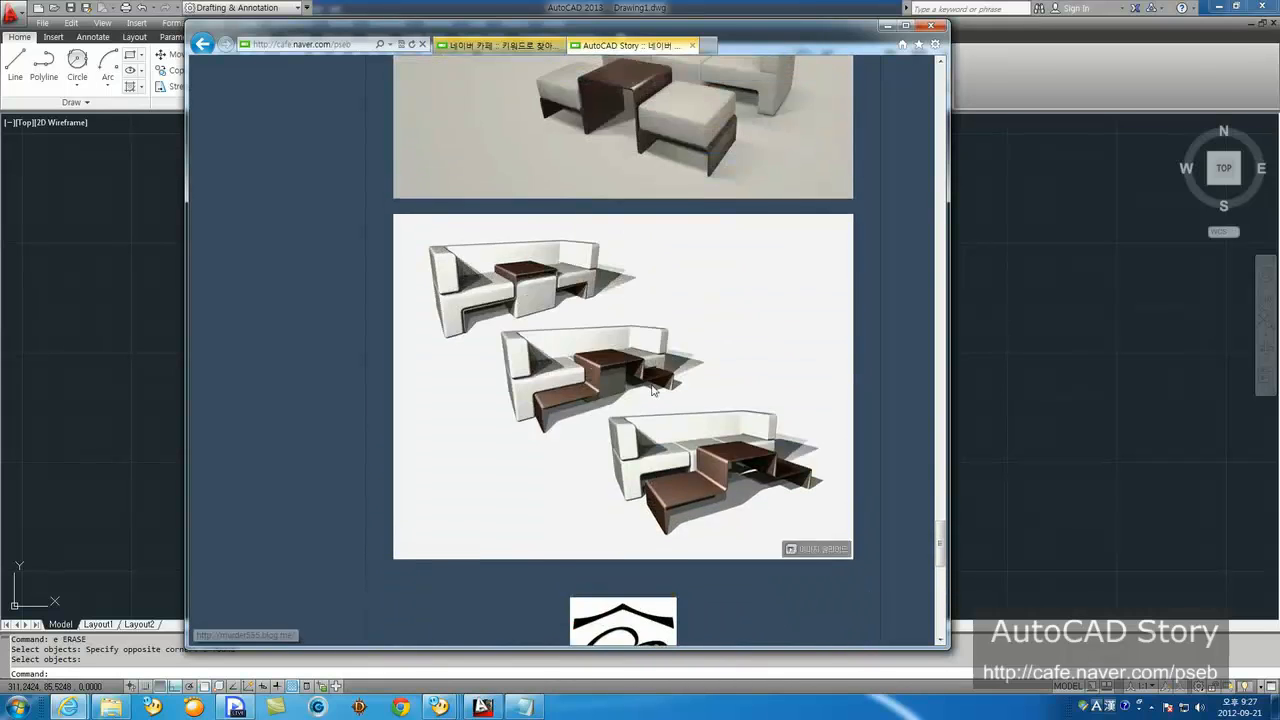
# Step: View the rendering of the three sofa arrangements enlarged in the photo viewer, and close the viewer
pyautogui.click(653, 390)
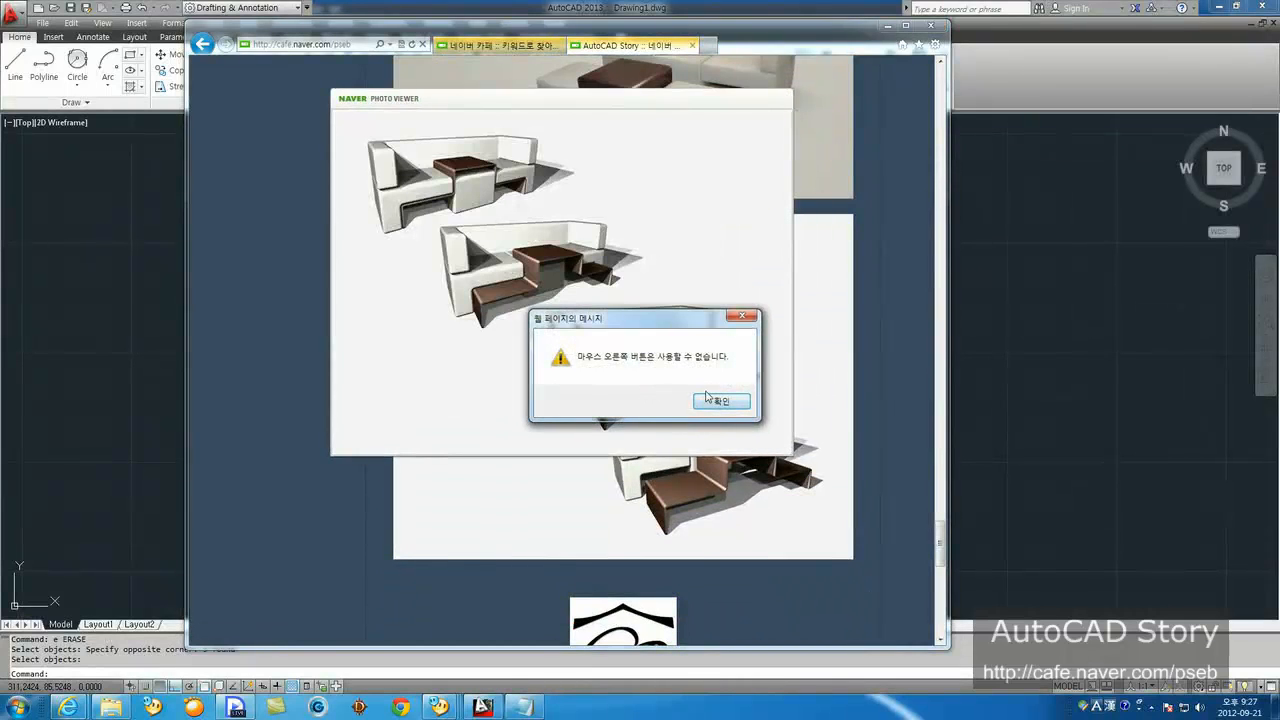
pyautogui.click(712, 398)
pyautogui.scroll(1, 707, 361)
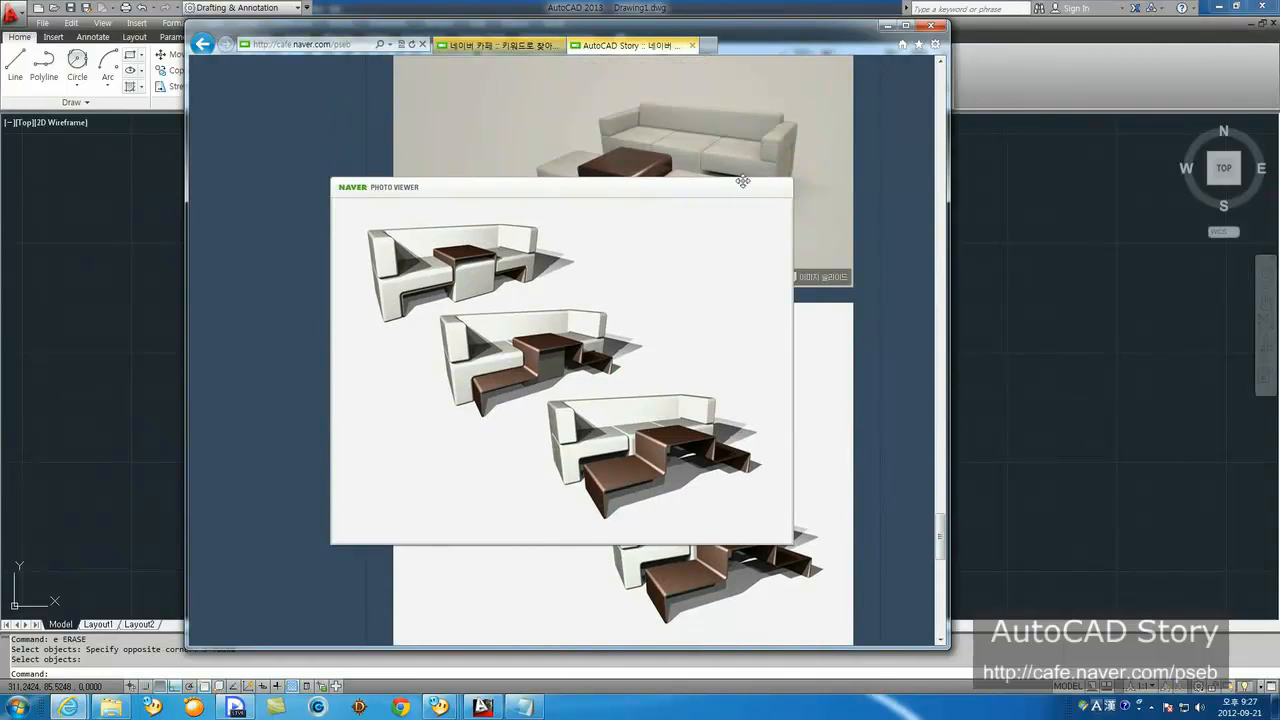
pyautogui.click(735, 295)
# Step: Close the browser's other Naver cafe tab and open the Naver home page in a new tab
pyautogui.click(556, 45)
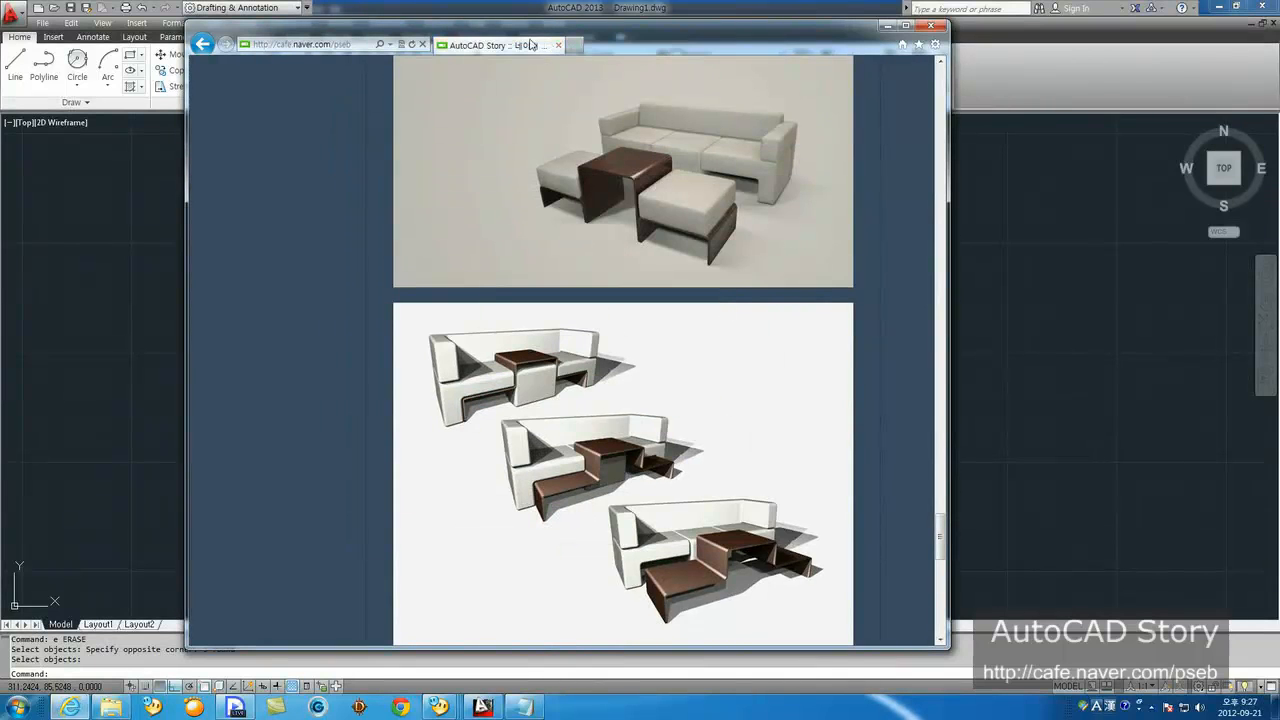
pyautogui.click(570, 45)
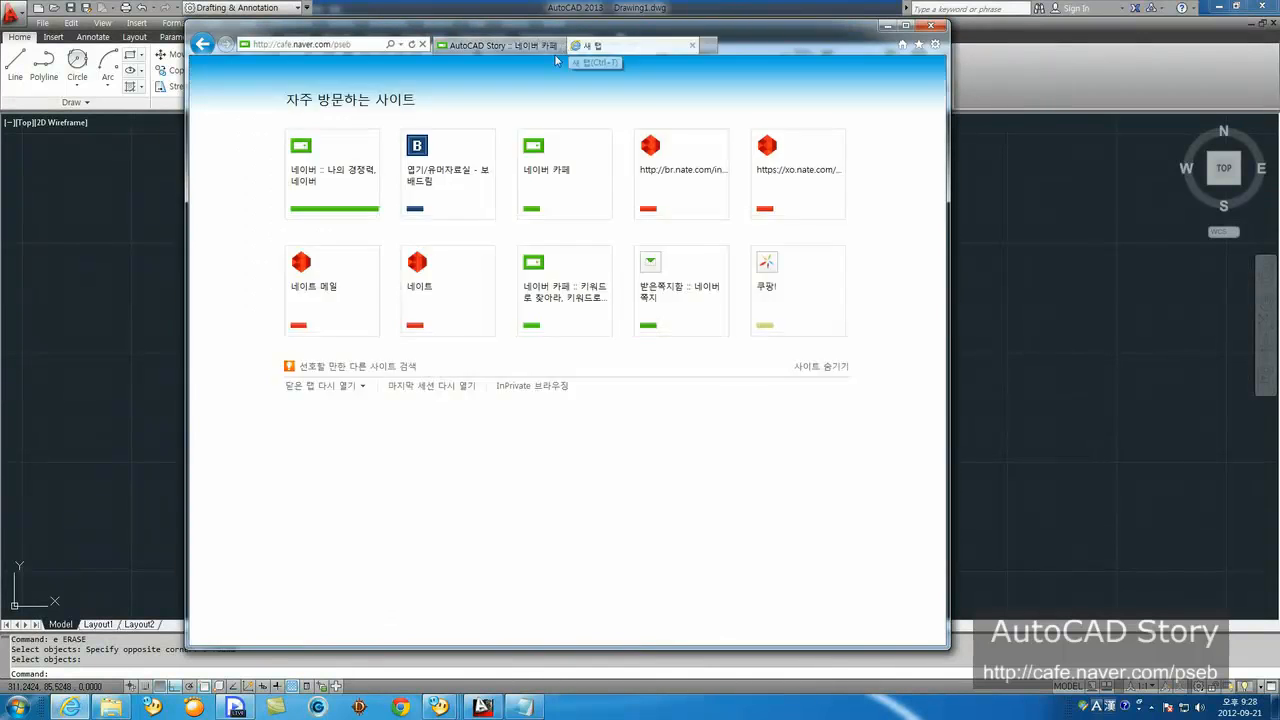
pyautogui.click(330, 168)
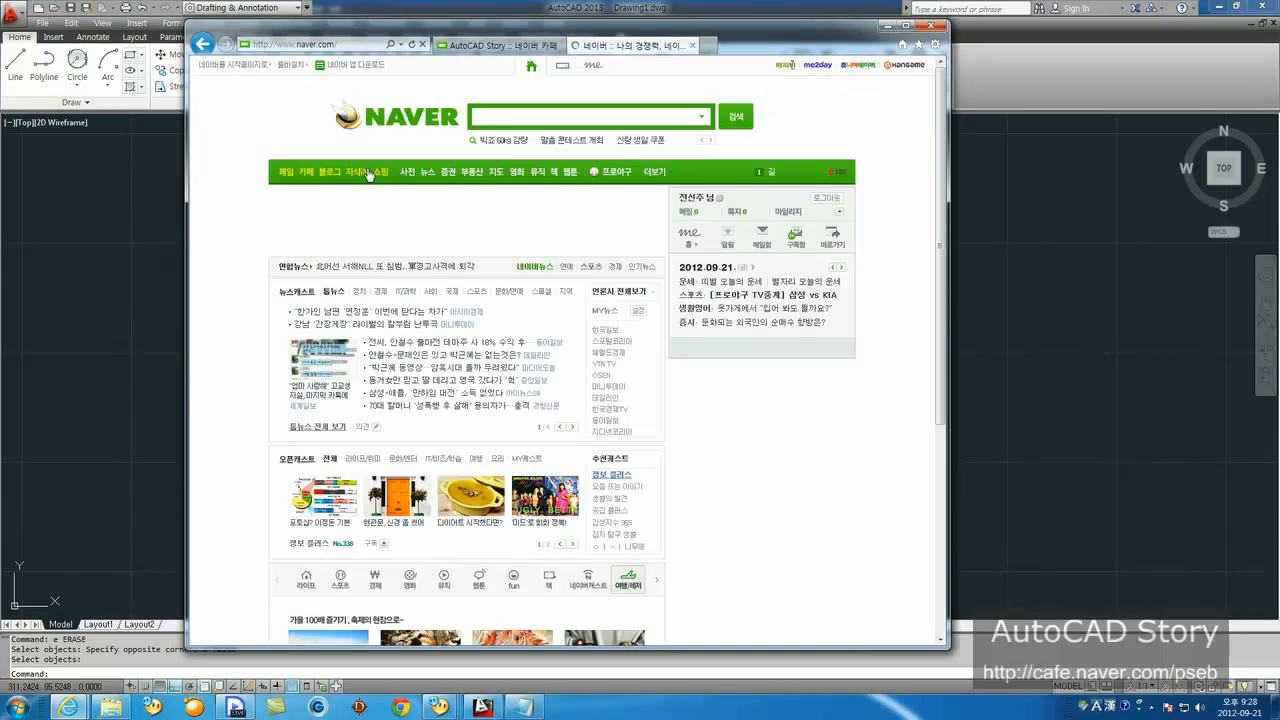
# Step: Search Naver for 지적도, show the image results, and open the cadastral map with the red dashed site boundary
pyautogui.click(512, 116)
pyautogui.write('지적')
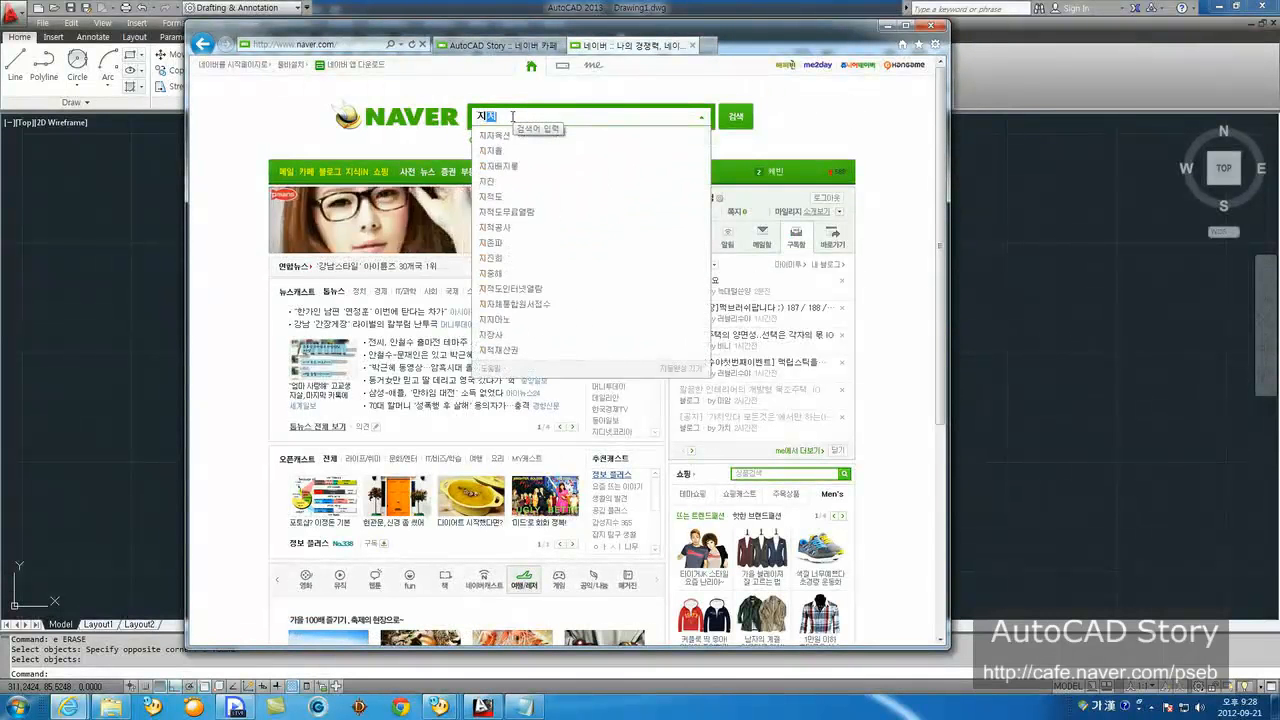
pyautogui.write('도')
pyautogui.press('Return')
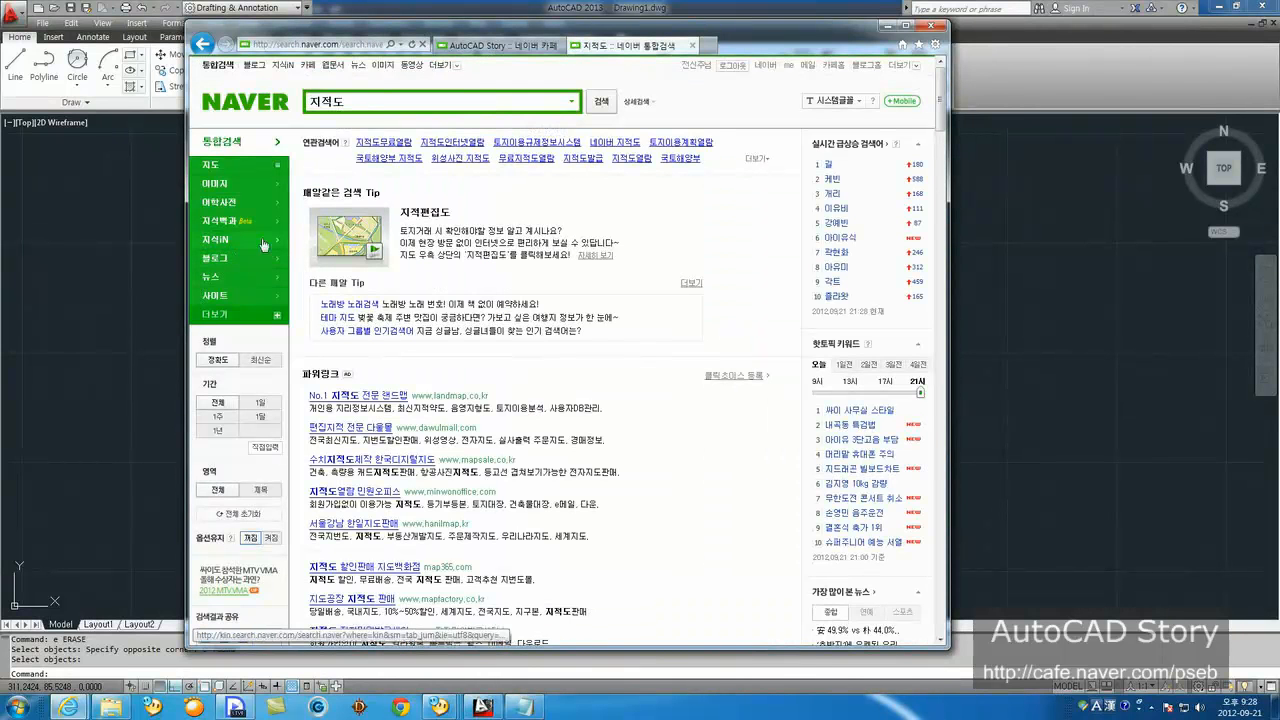
pyautogui.click(214, 184)
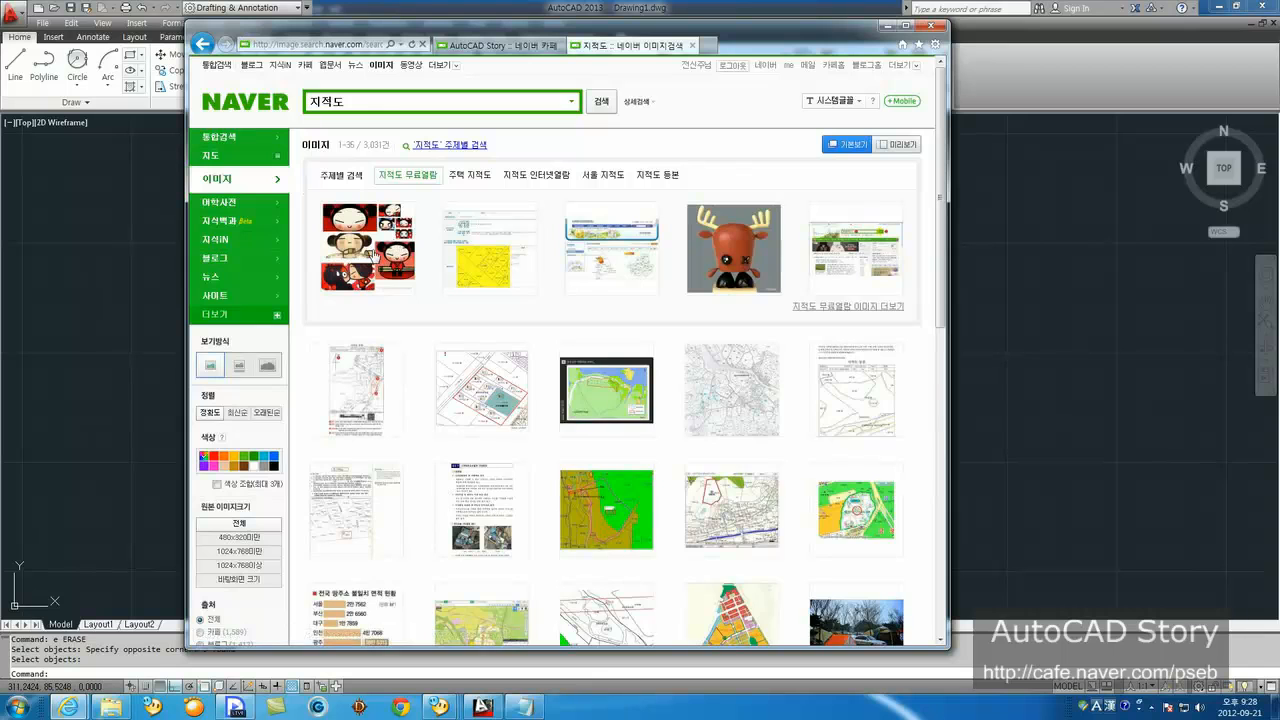
pyautogui.click(458, 393)
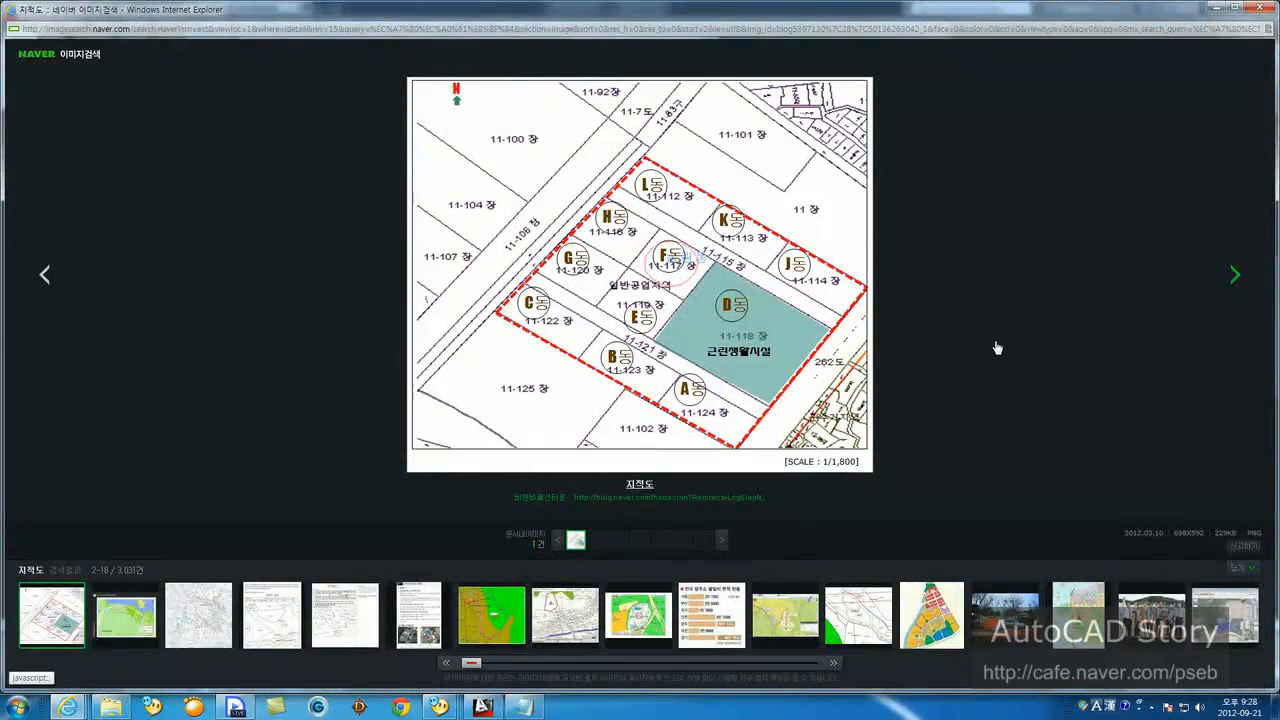
# Step: Take a screen capture of the cadastral map image, save it as a JPG file, and close the capture editor
pyautogui.press('Print')
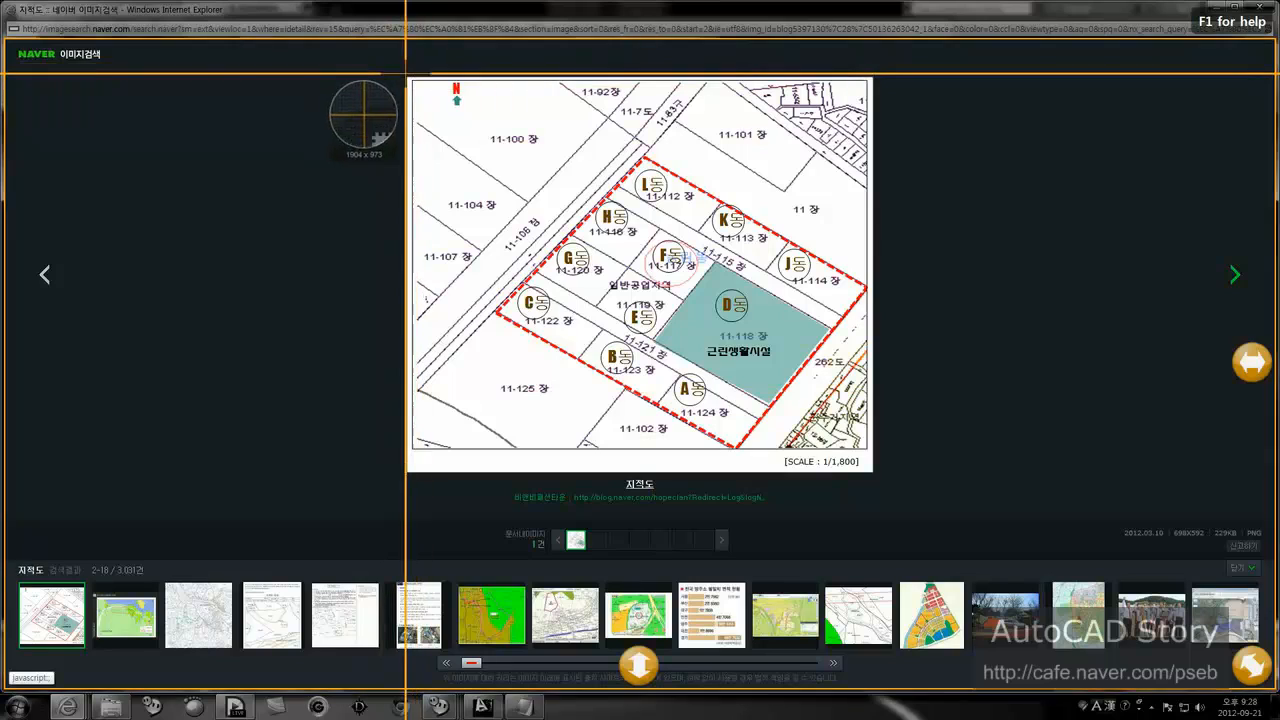
pyautogui.moveTo(406, 72); pyautogui.dragTo(874, 473)
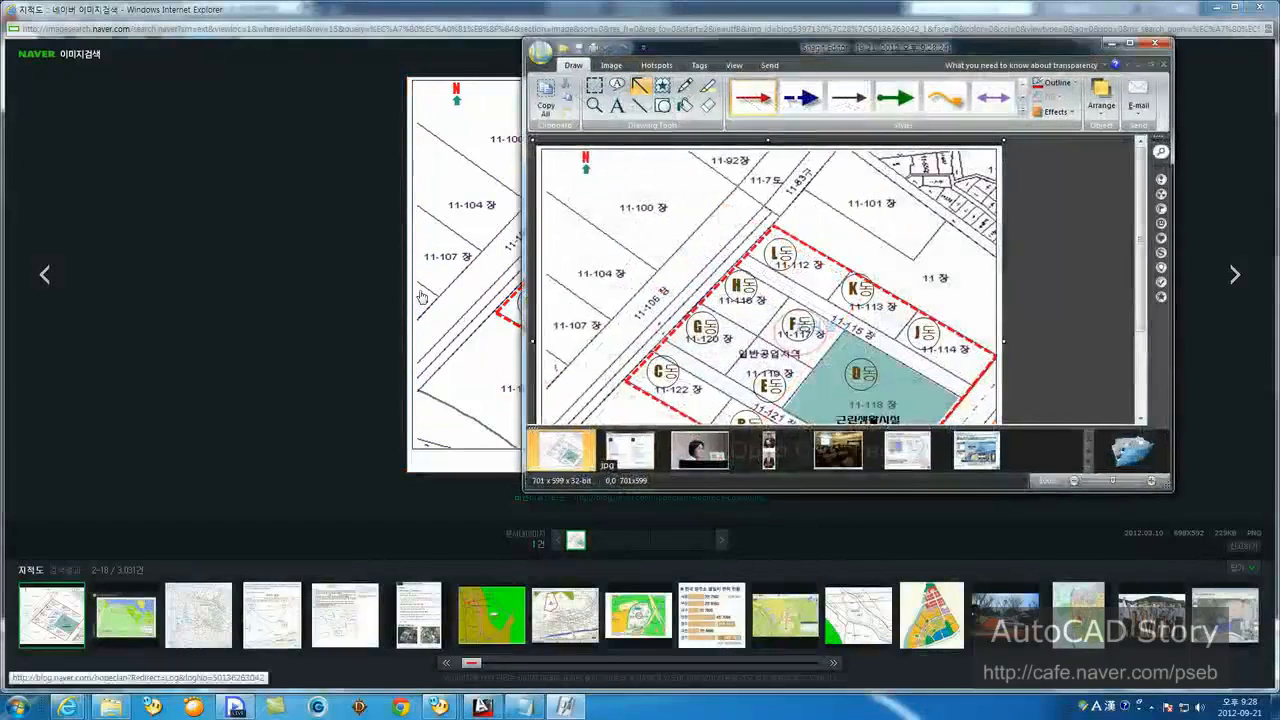
pyautogui.click(577, 47)
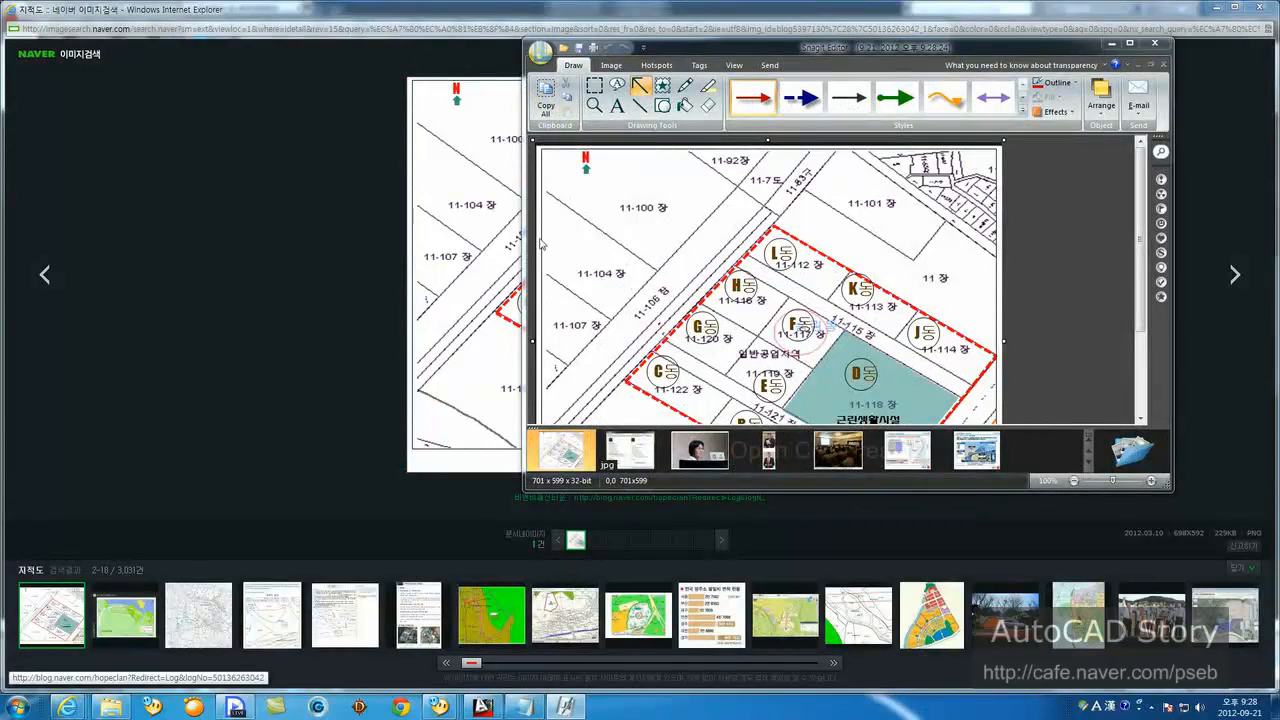
pyautogui.click(580, 222)
pyautogui.click(1058, 389)
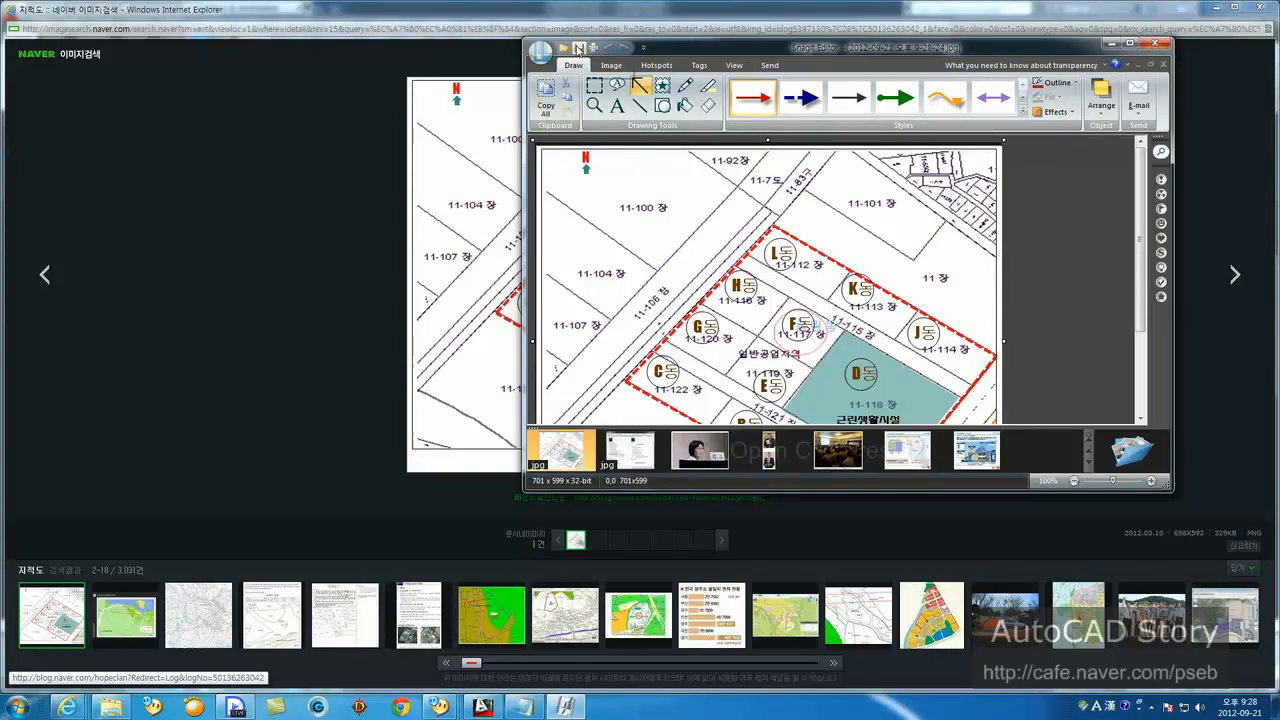
pyautogui.click(1151, 42)
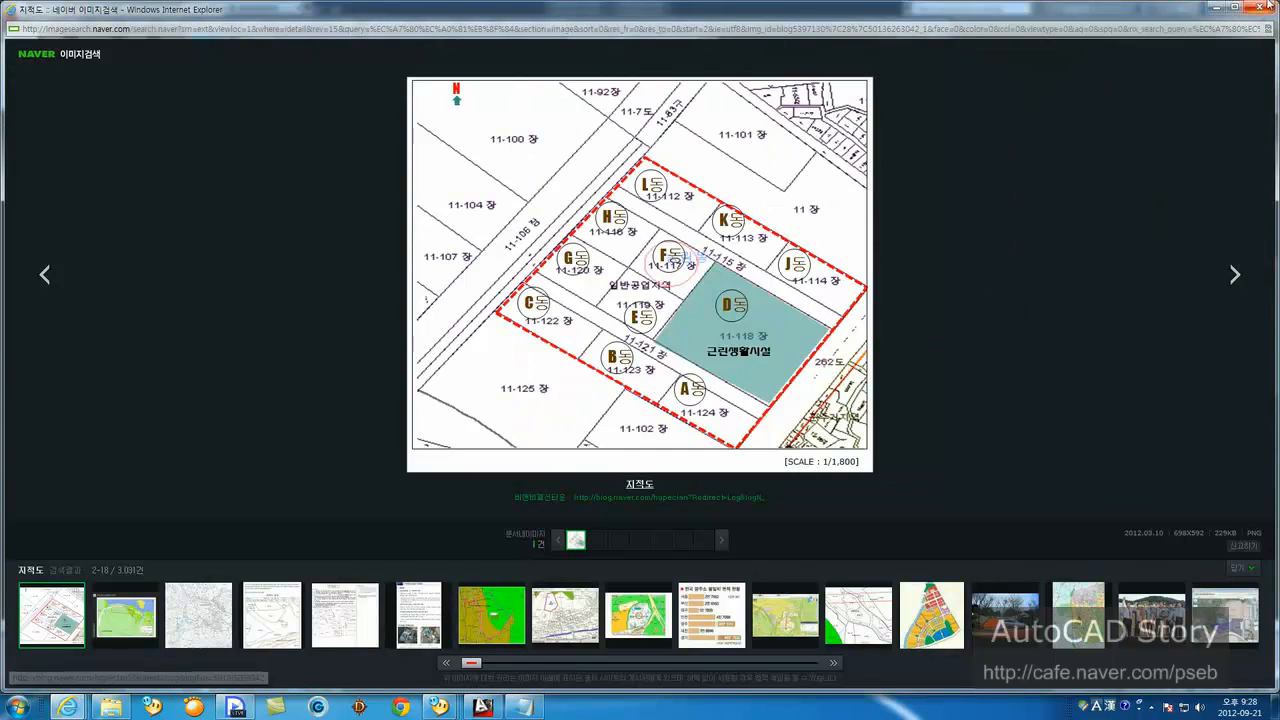
# Step: Switch back to AutoCAD and attach the captured map from the desktop with IMAGEATTACH, picking its insertion point and scale in the drawing
pyautogui.click(1271, 6)
pyautogui.click(887, 26)
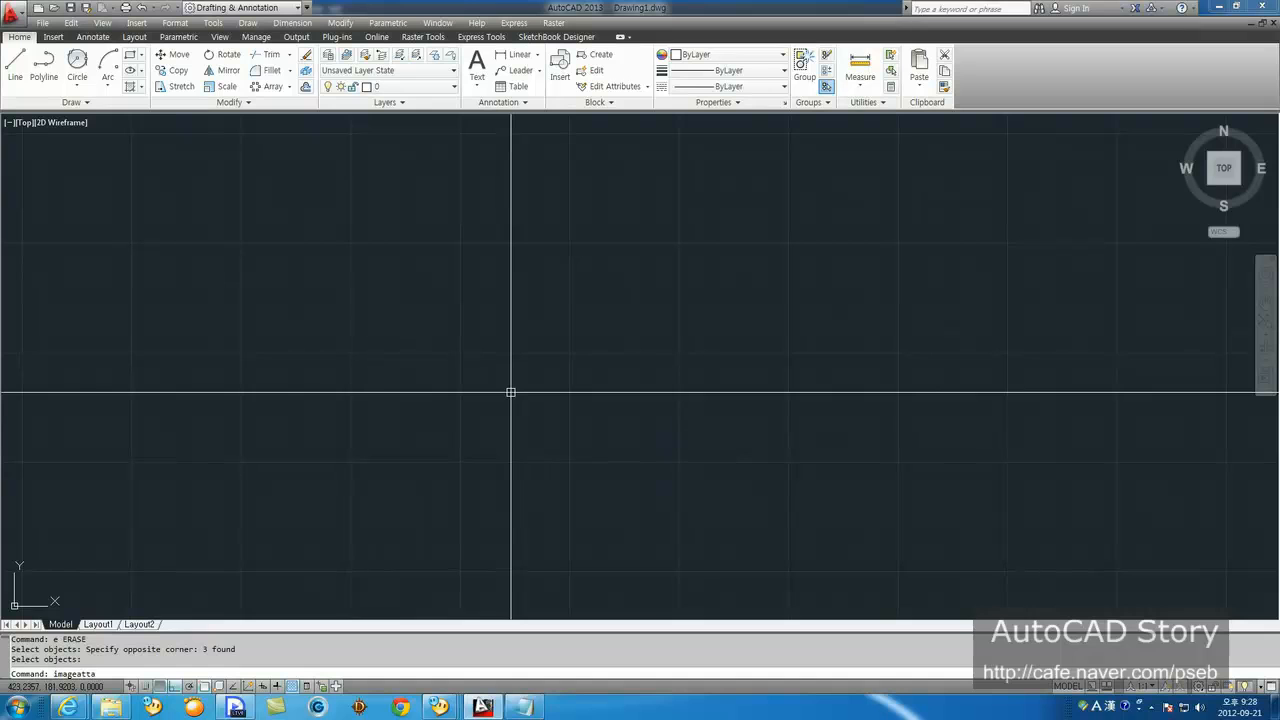
pyautogui.write('ch')
pyautogui.press('Return')
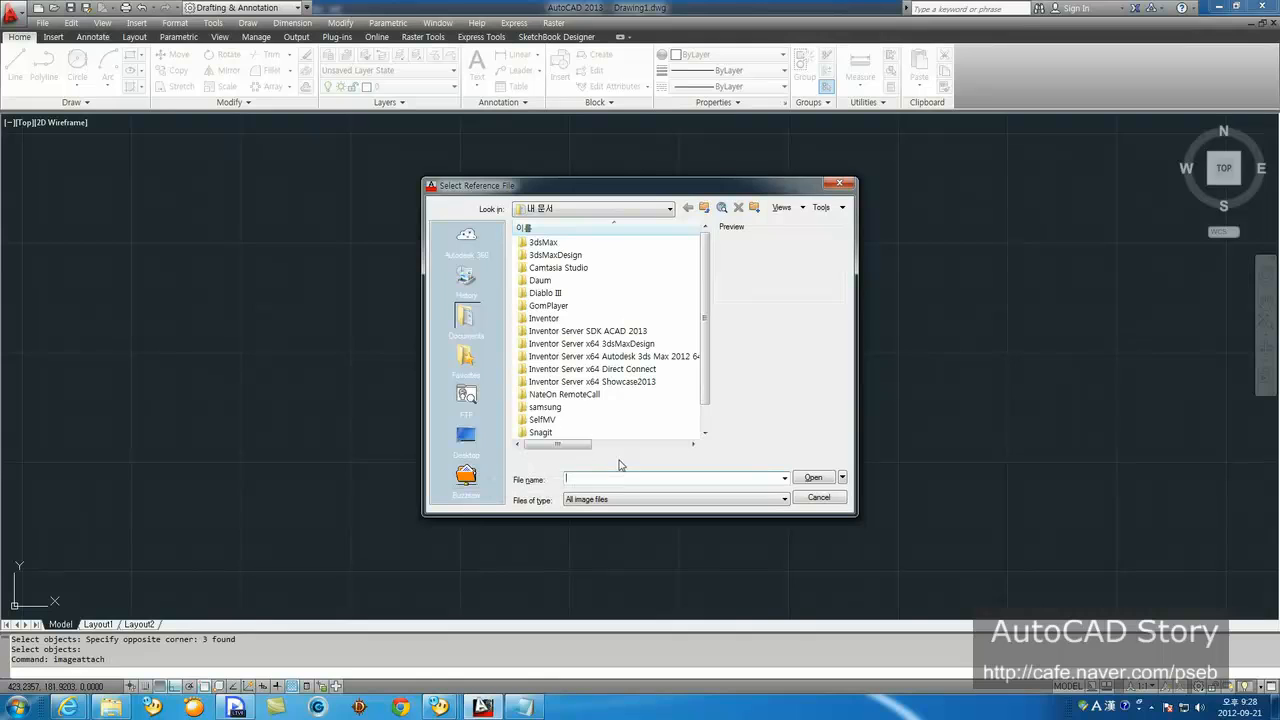
pyautogui.click(478, 434)
pyautogui.click(571, 331)
pyautogui.click(812, 477)
pyautogui.click(650, 452)
pyautogui.click(280, 557)
pyautogui.click(685, 557)
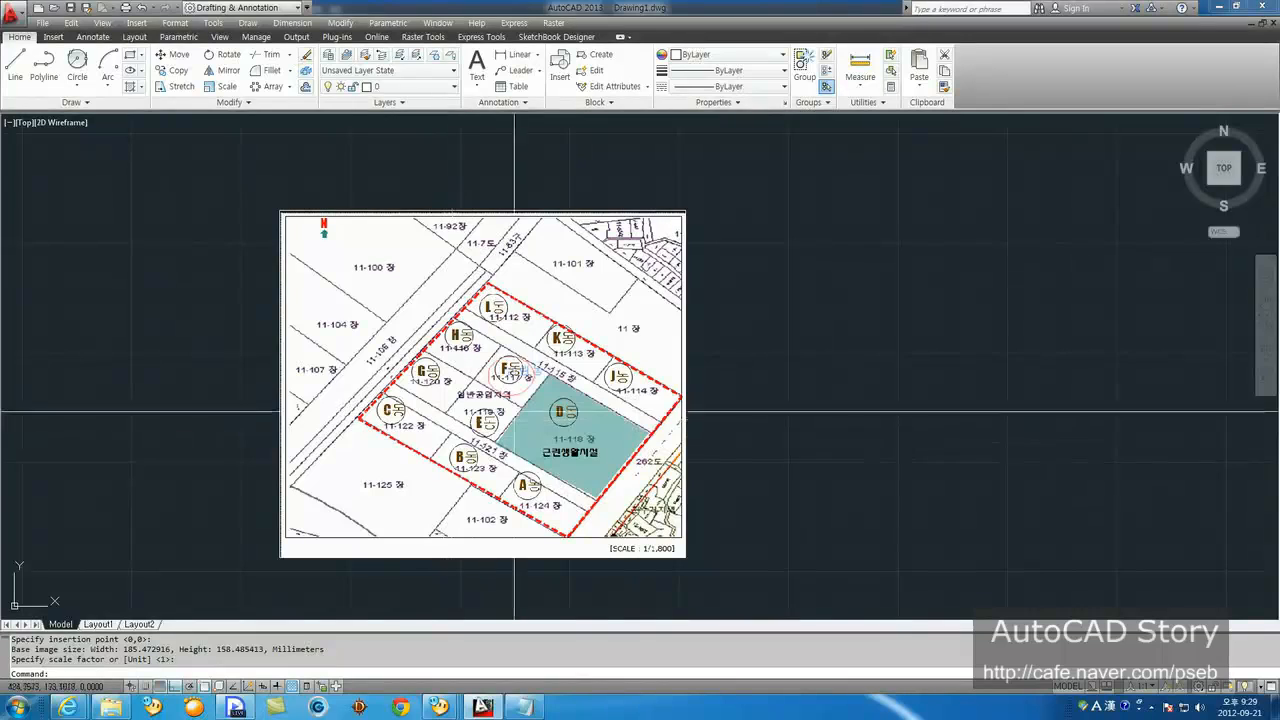
# Step: Measure the width of the attached map image with the DIST command
pyautogui.scroll(3, 425, 410)
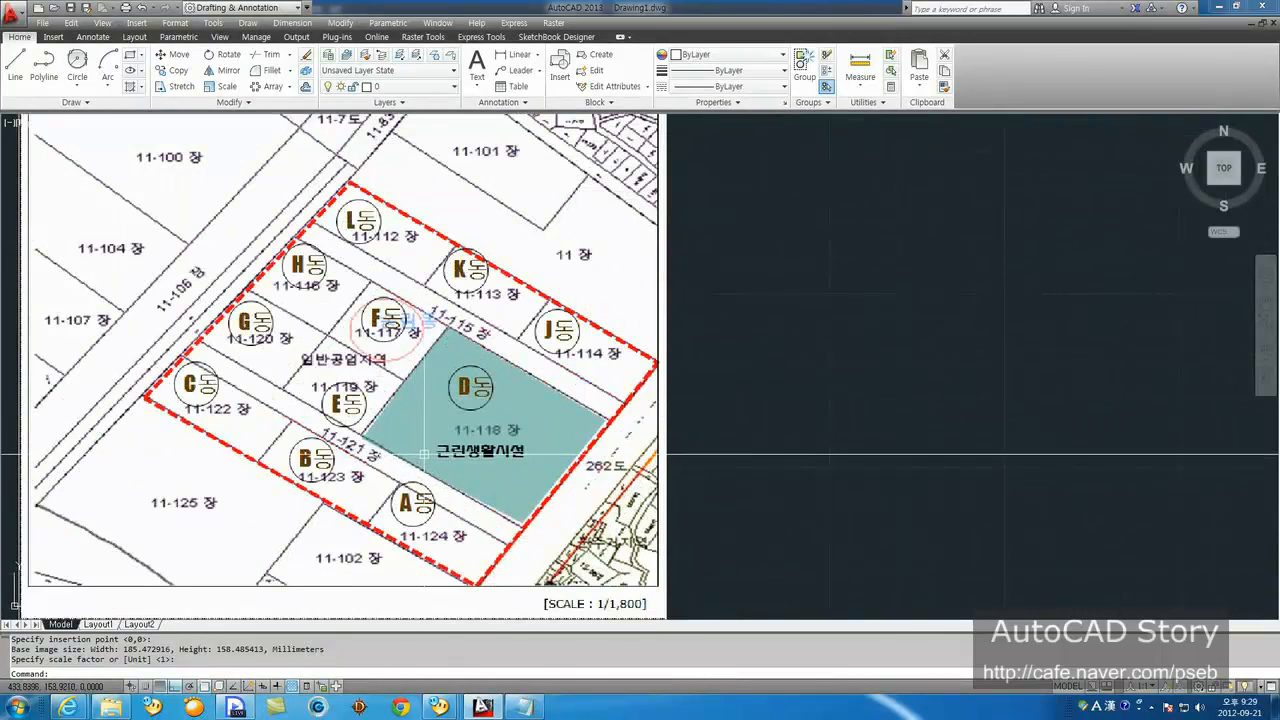
pyautogui.scroll(2, 520, 458)
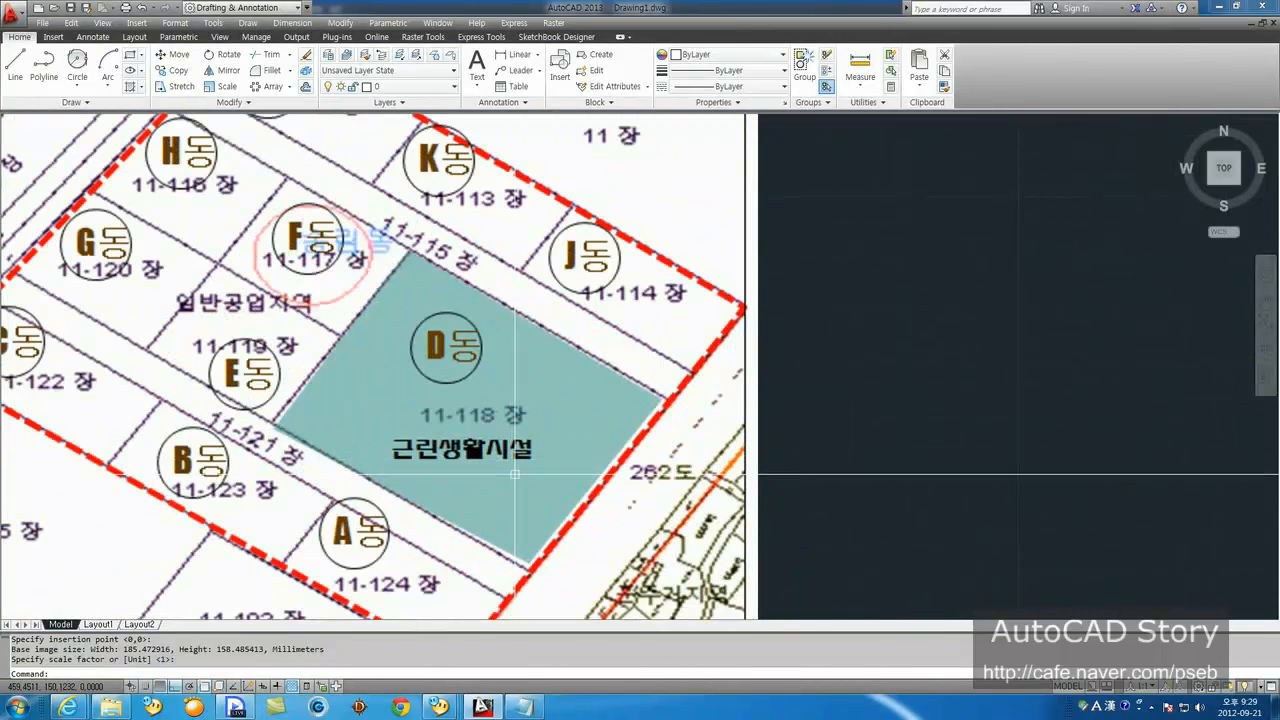
pyautogui.moveTo(514, 474); pyautogui.dragTo(663, 474, button='middle')
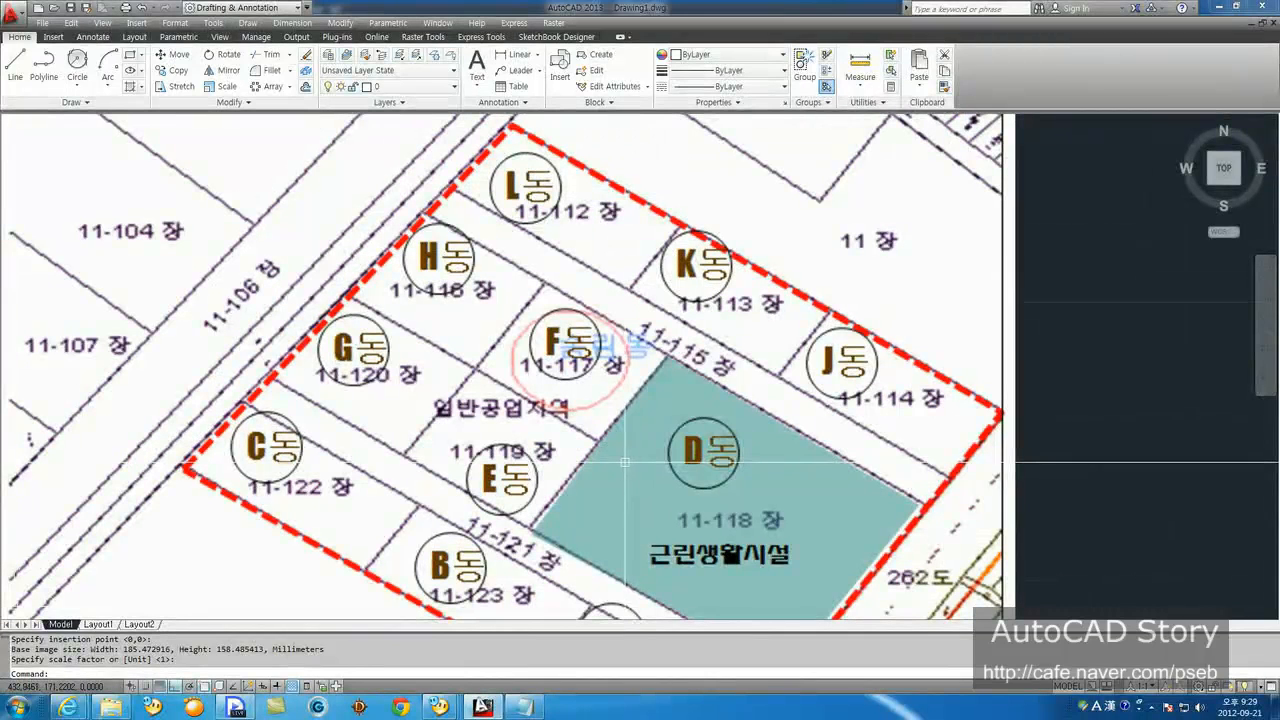
pyautogui.scroll(-4, 624, 462)
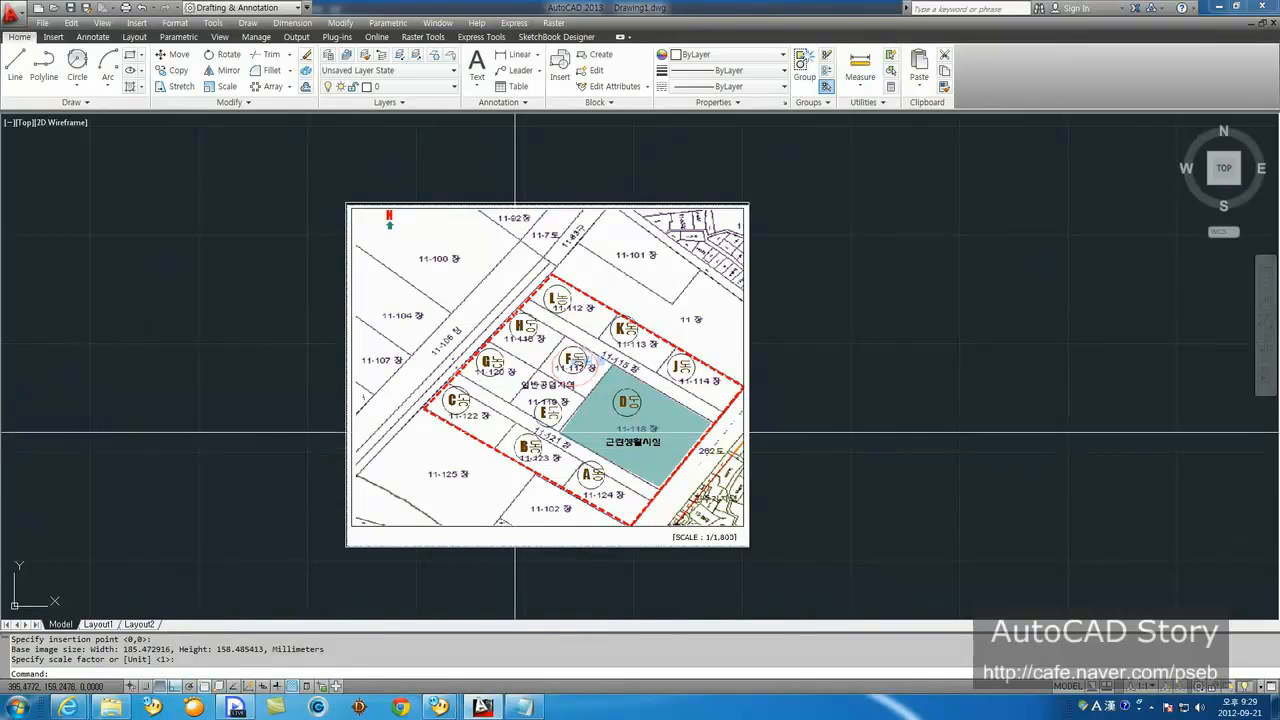
pyautogui.write('di DIST')
pyautogui.press('Return')
pyautogui.click(377, 575)
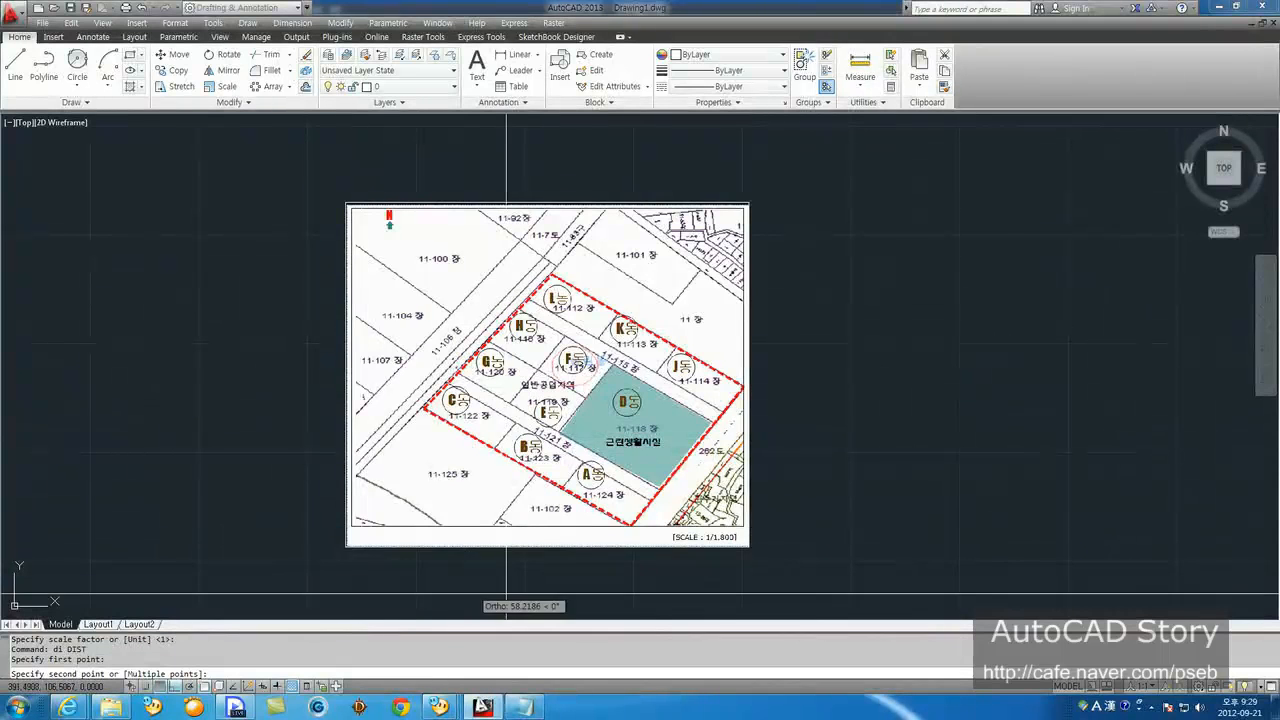
pyautogui.click(752, 575)
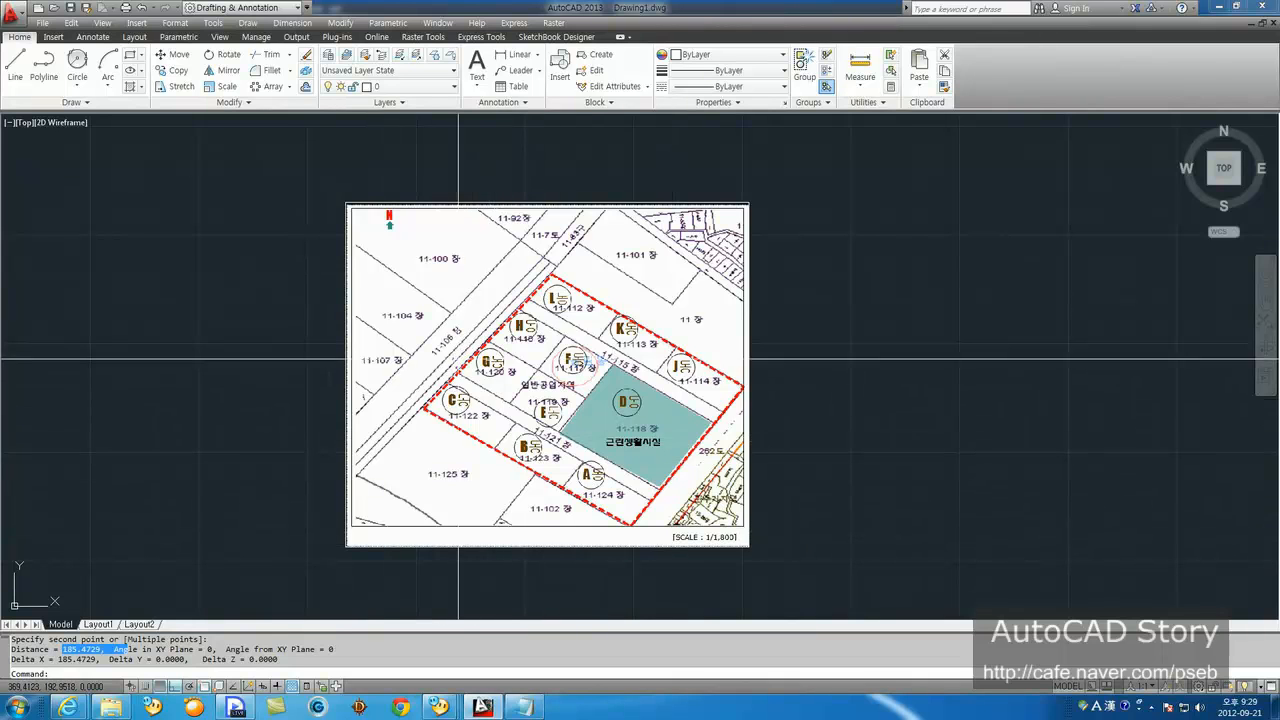
# Step: Examine the roads, parcels and red dashed site boundary on the attached map up close
pyautogui.moveTo(497, 323); pyautogui.dragTo(498, 380, button='middle')
pyautogui.scroll(2, 540, 372)
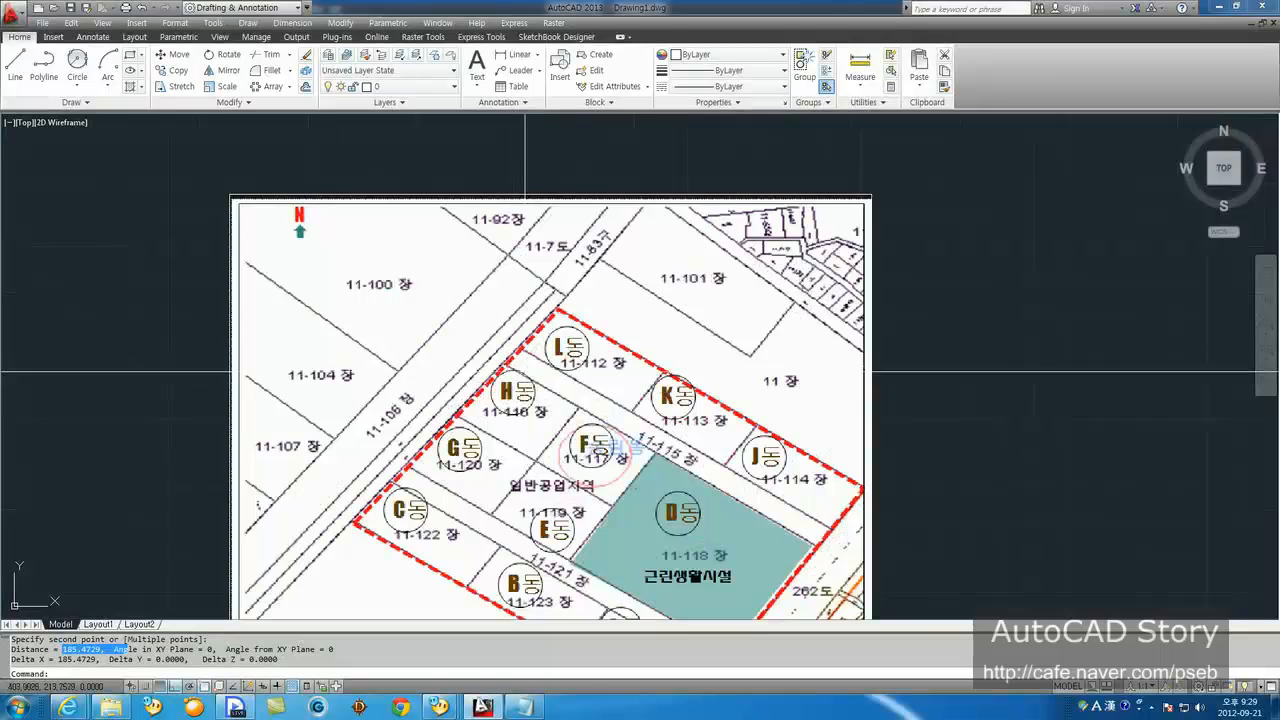
pyautogui.scroll(2, 399, 378)
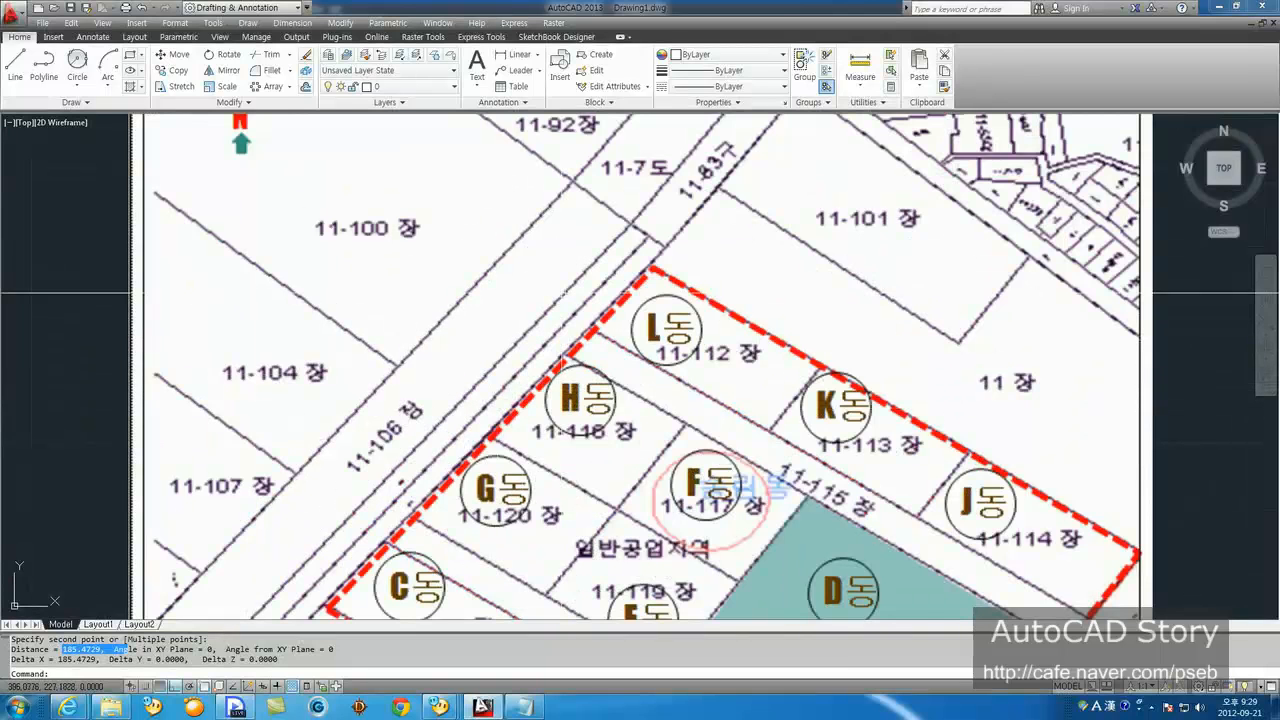
pyautogui.scroll(-4, 488, 385)
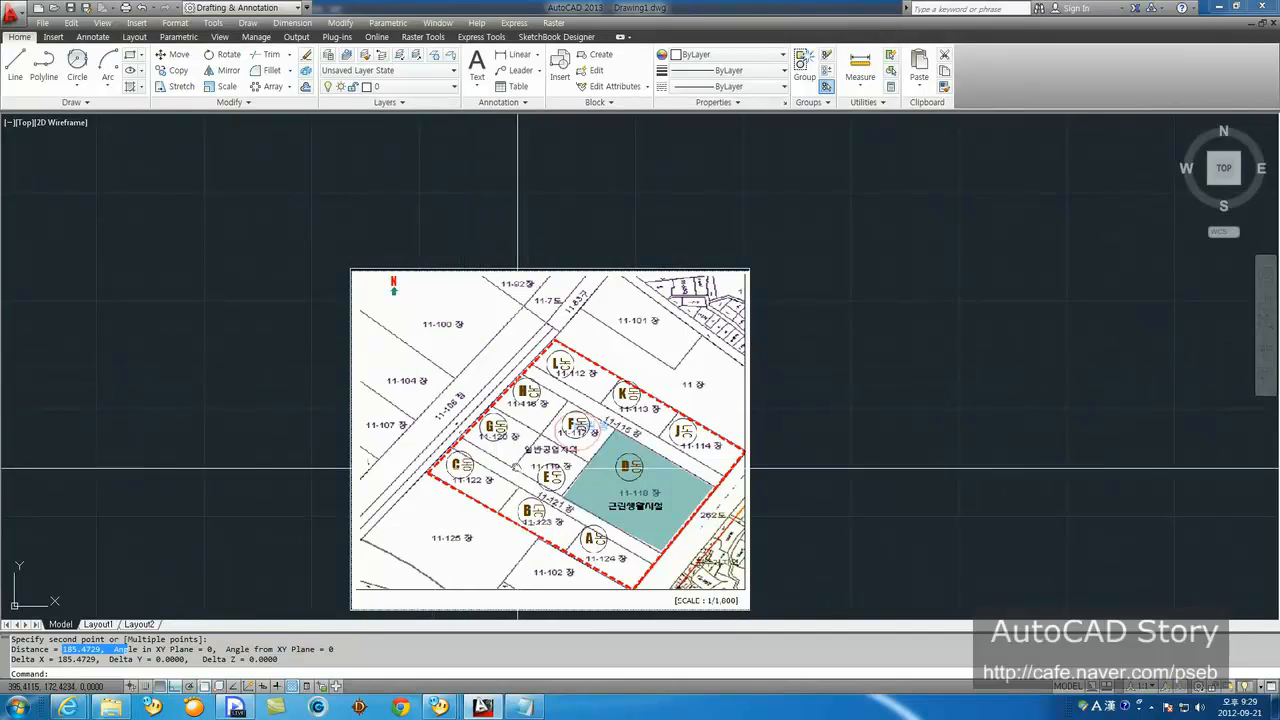
pyautogui.moveTo(518, 470); pyautogui.dragTo(472, 390, button='middle')
pyautogui.scroll(6, 479, 407)
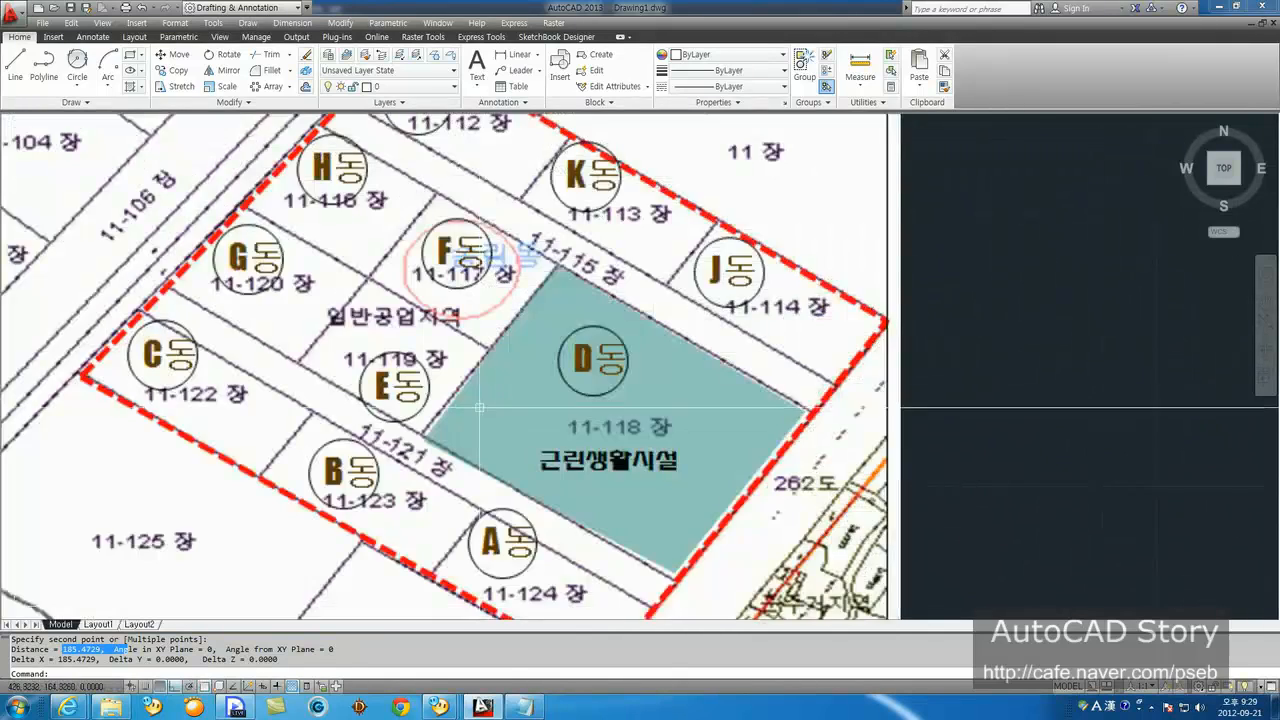
pyautogui.scroll(-4, 479, 407)
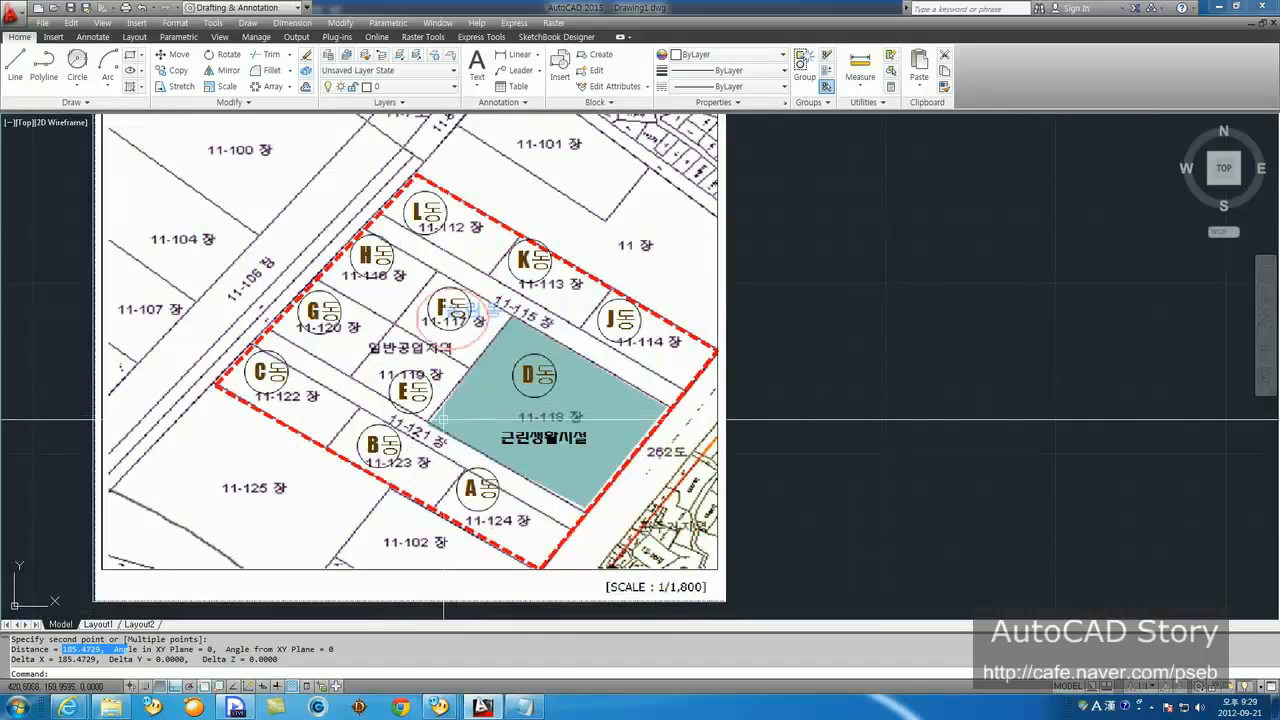
pyautogui.moveTo(345, 445); pyautogui.dragTo(413, 389, button='middle')
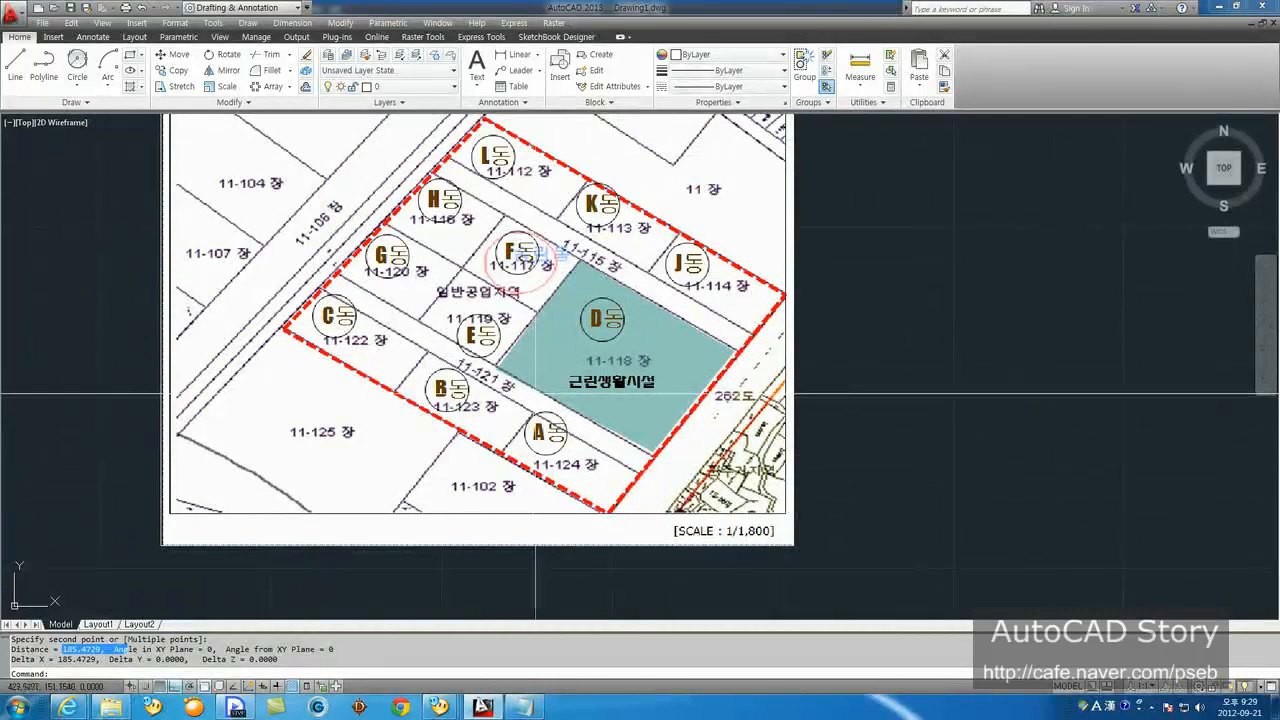
# Step: With Ortho off, draw a line along the red boundary's northwest edge, from the corner by lot C to the corner by lot L
pyautogui.press('Return')
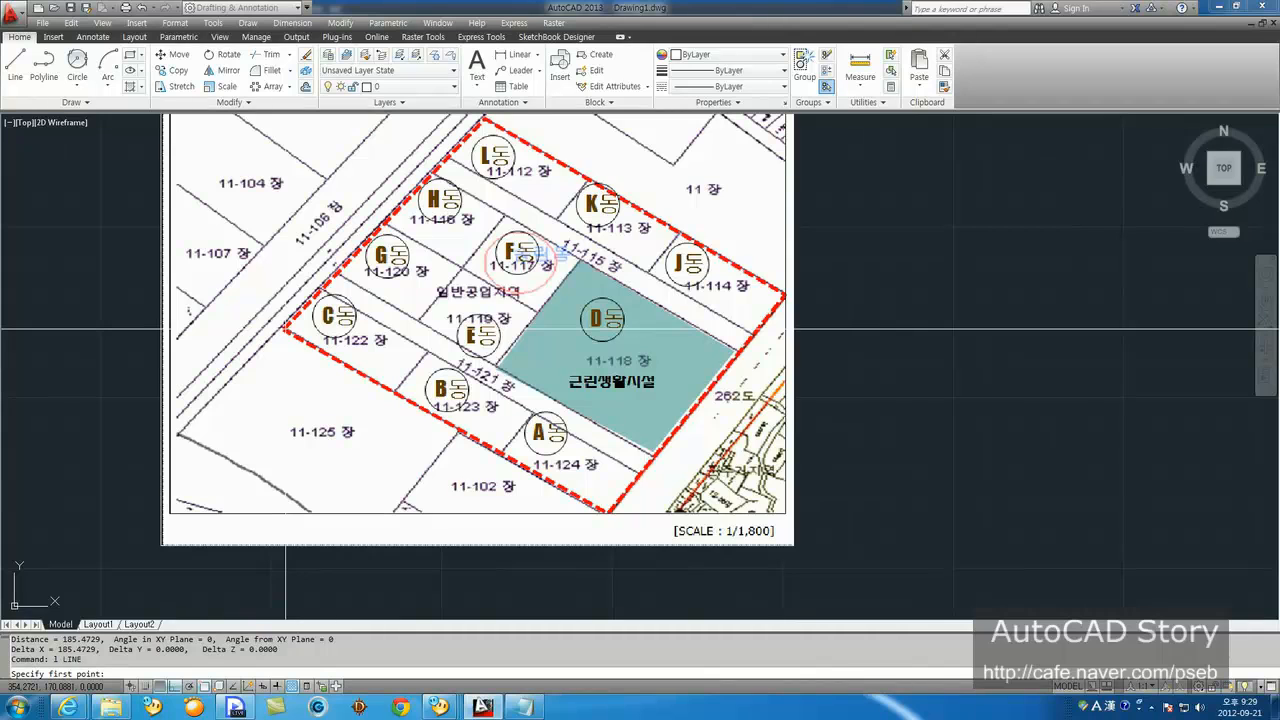
pyautogui.click(286, 328)
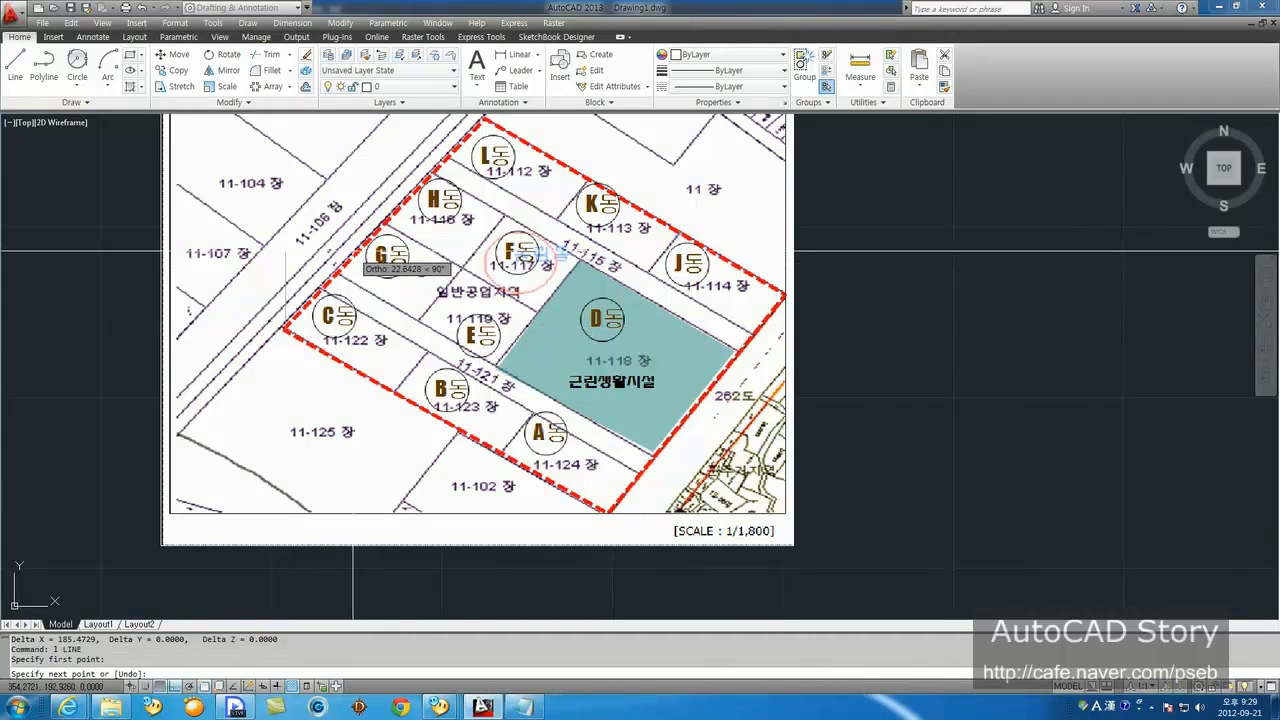
pyautogui.press('F8')
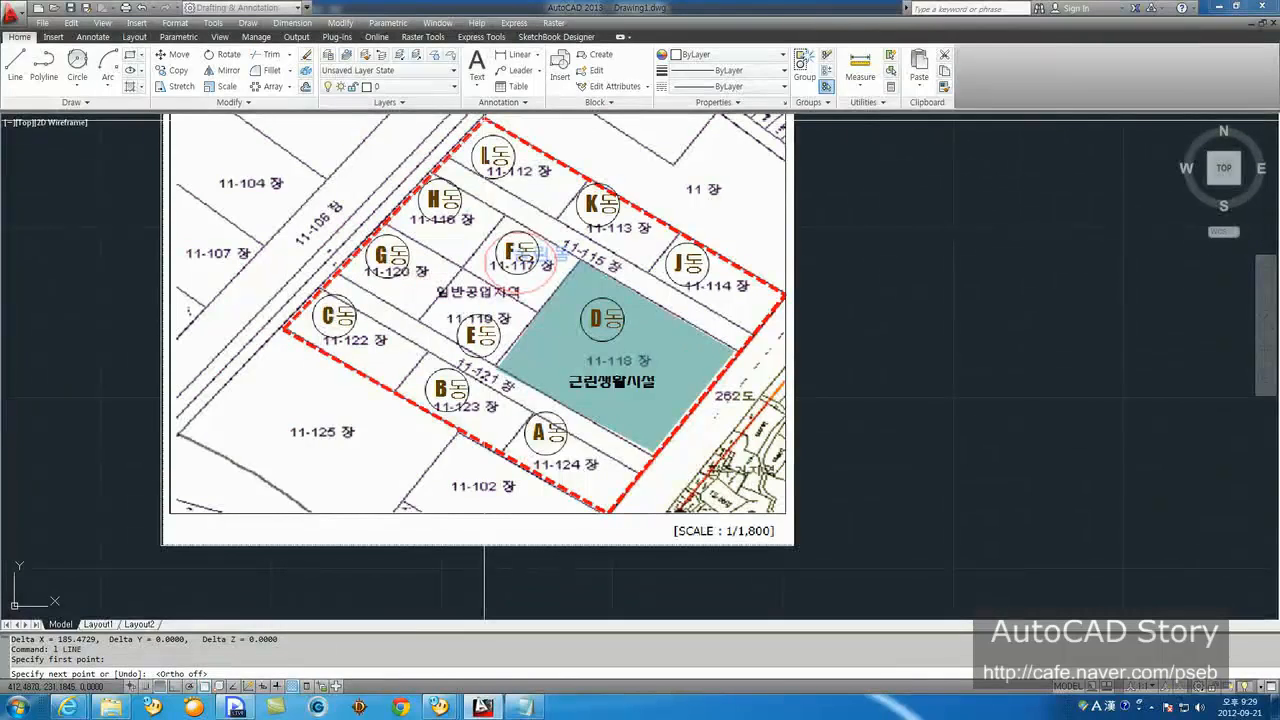
pyautogui.click(486, 132)
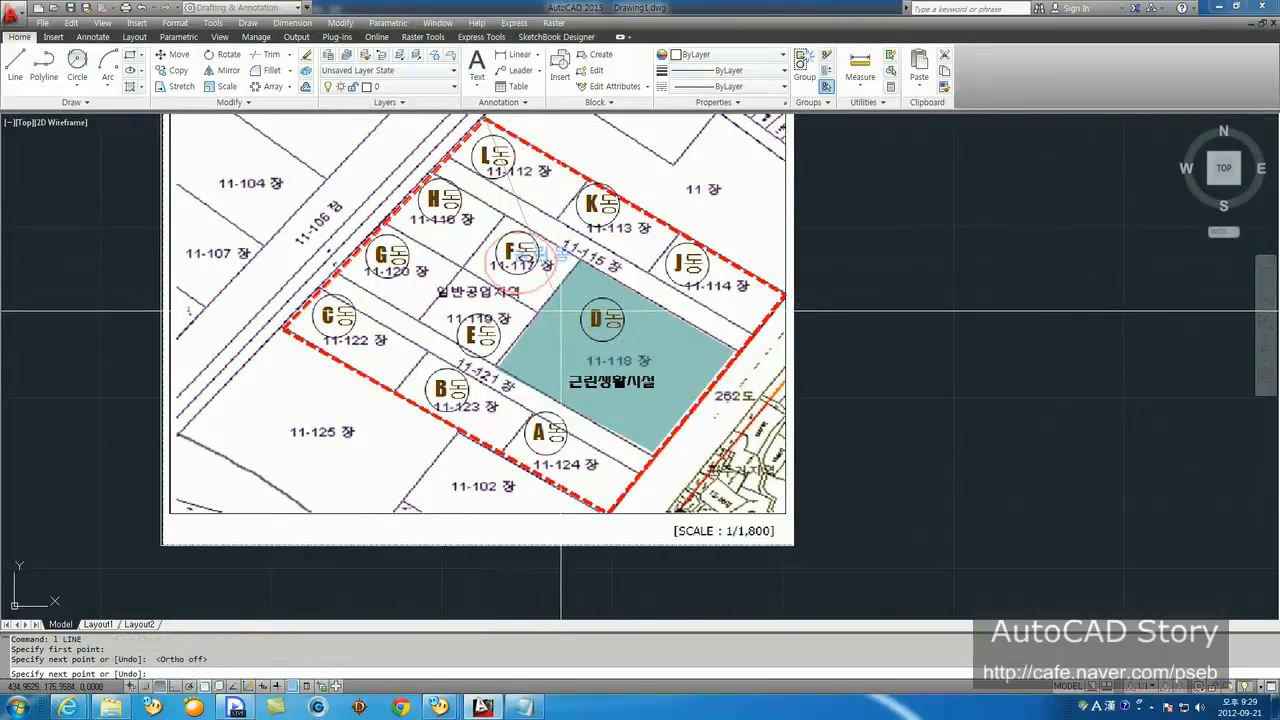
pyautogui.press('Return')
# Step: Scale the map image and traced line about the corner by lot C, using the line's two ends as reference length and 12000 as new length
pyautogui.moveTo(561, 296); pyautogui.dragTo(577, 385, button='middle')
pyautogui.moveTo(441, 323)
pyautogui.mouseDown(button='middle')
pyautogui.moveTo(464, 355)
pyautogui.moveTo(503, 326)
pyautogui.moveTo(445, 366)
pyautogui.mouseUp(button='middle')
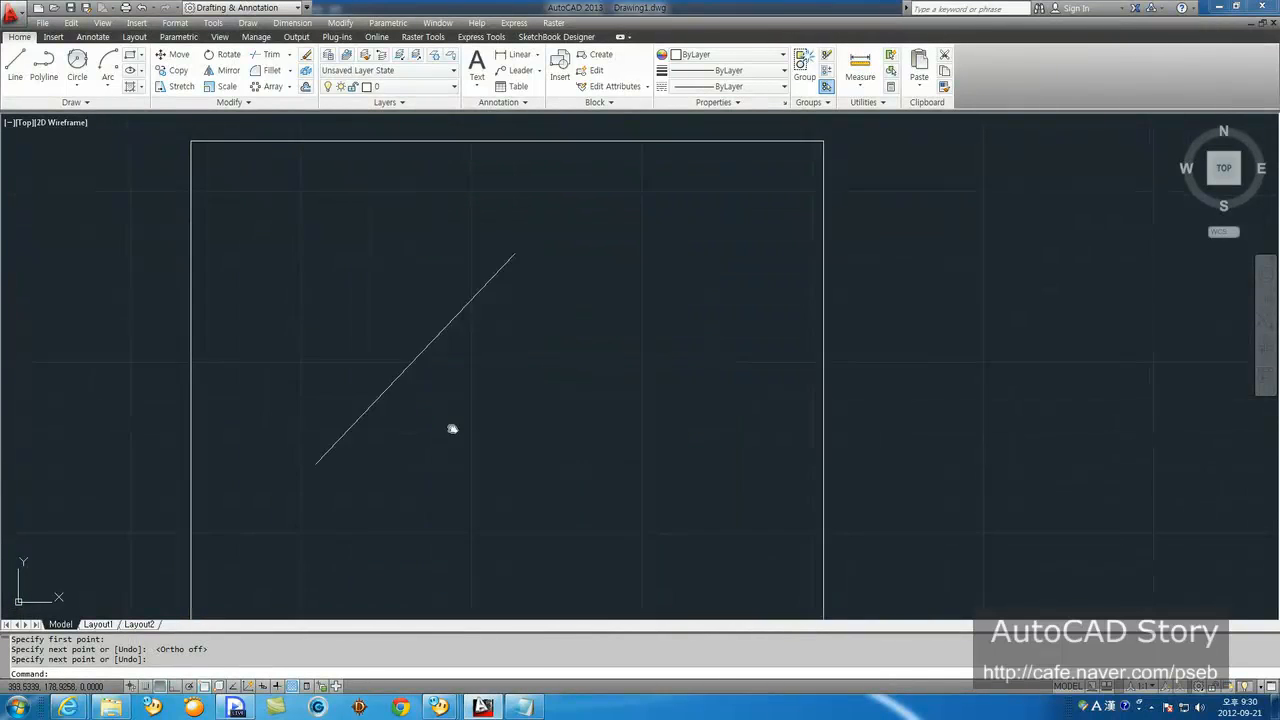
pyautogui.moveTo(451, 429); pyautogui.dragTo(467, 412, button='middle')
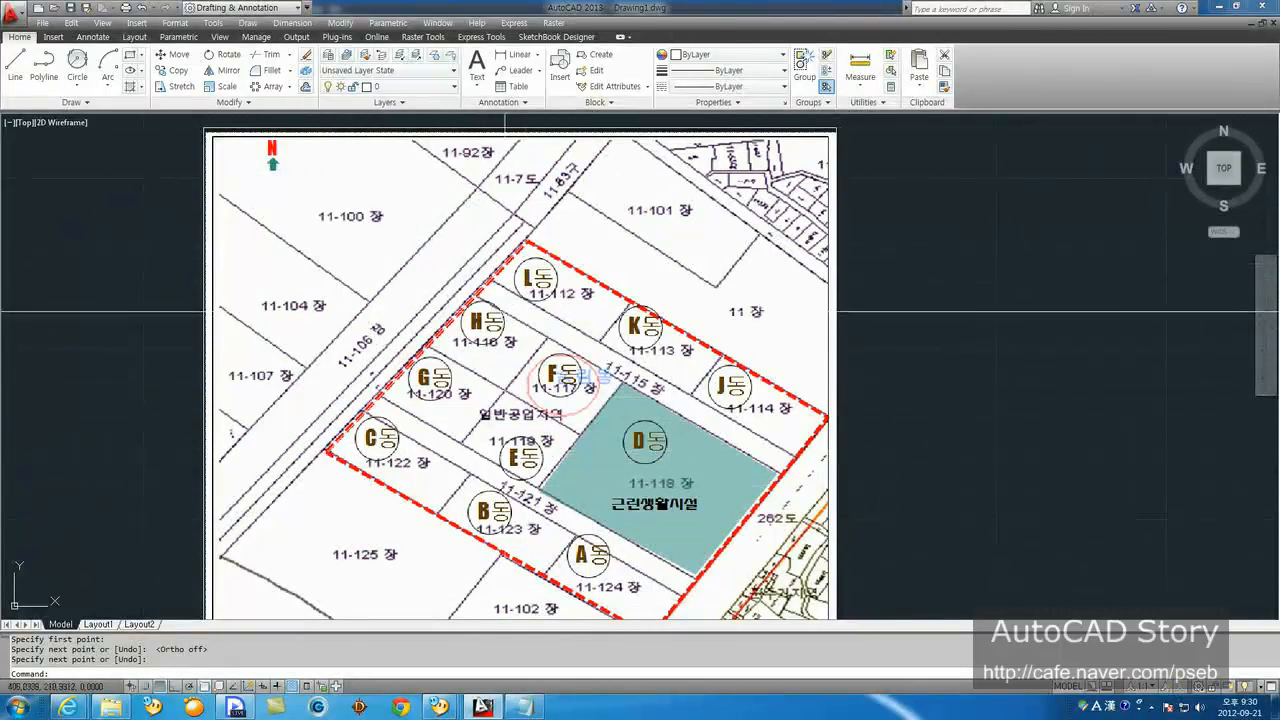
pyautogui.write('sc SCALE')
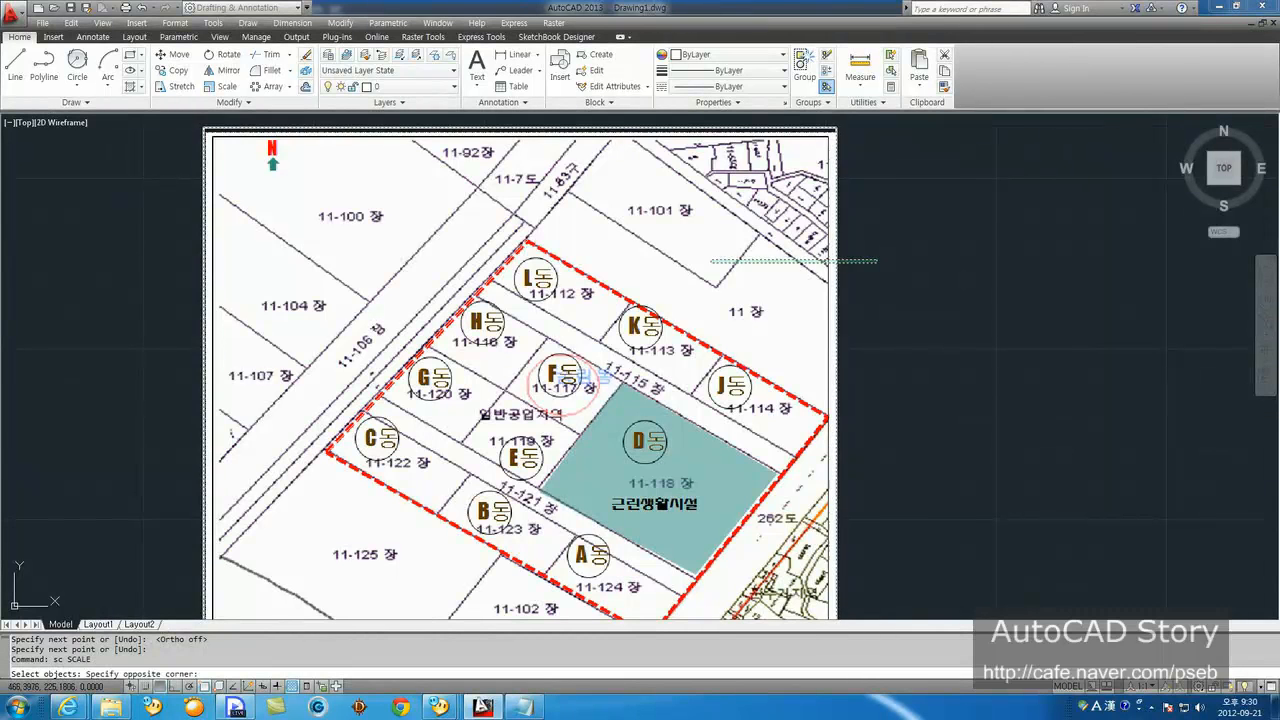
pyautogui.click(163, 468)
pyautogui.scroll(-6, 322, 446)
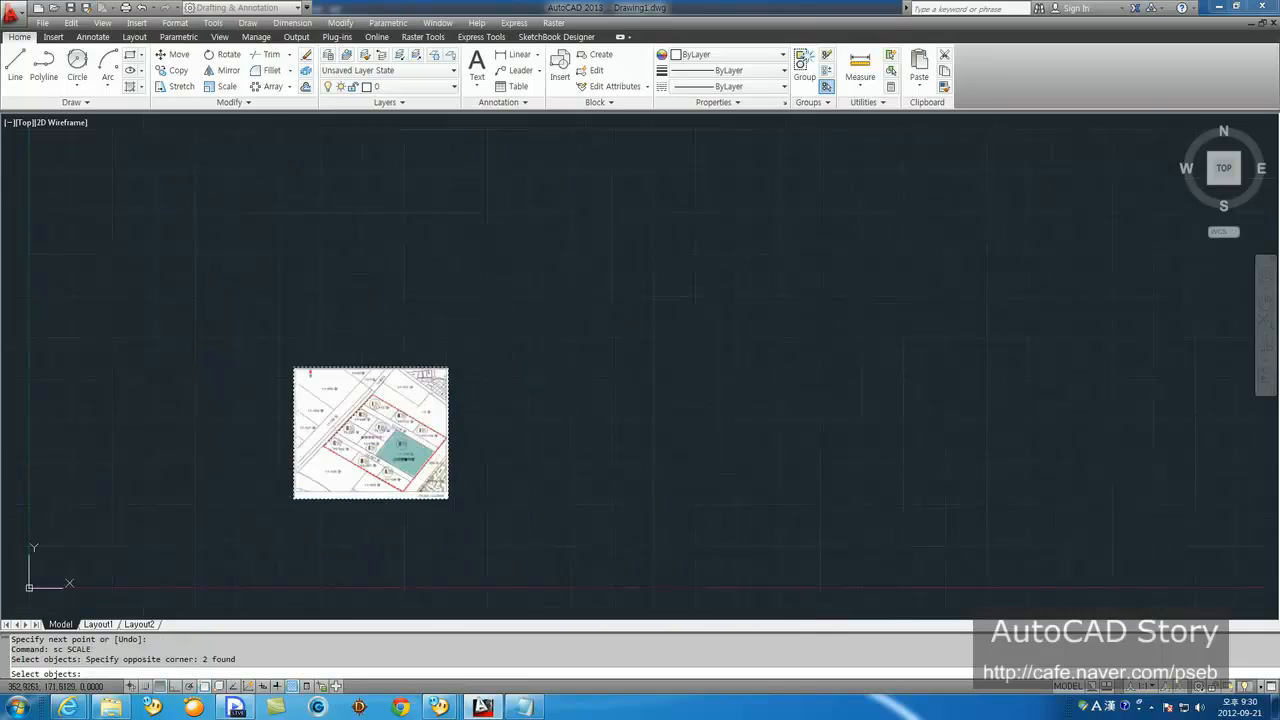
pyautogui.click(520, 346)
pyautogui.click(152, 564)
pyautogui.scroll(10, 280, 452)
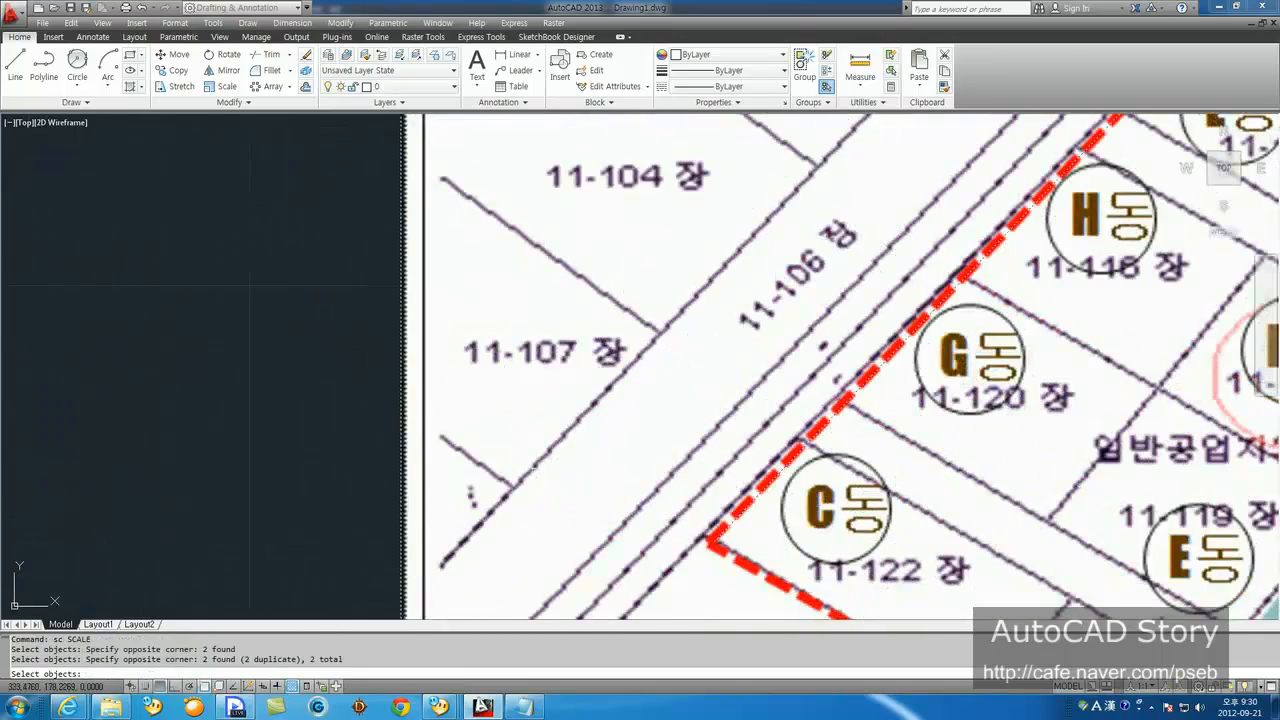
pyautogui.scroll(-4, 427, 479)
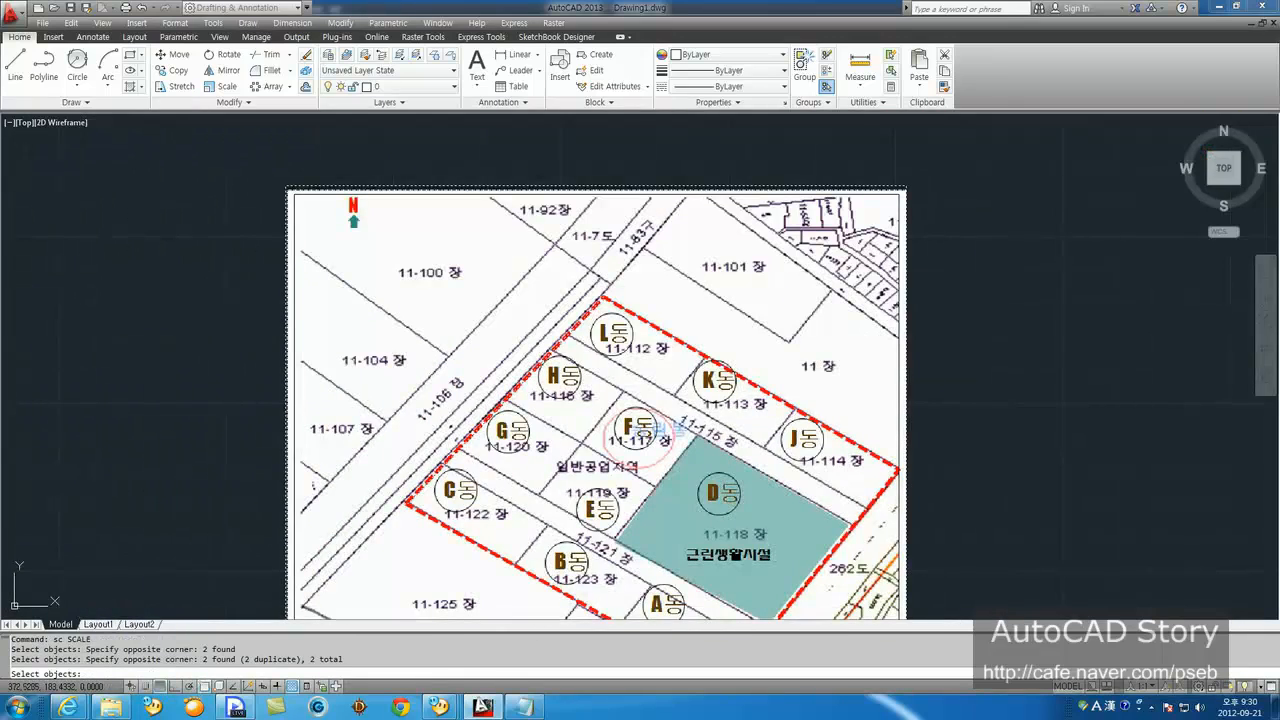
pyautogui.press('Return')
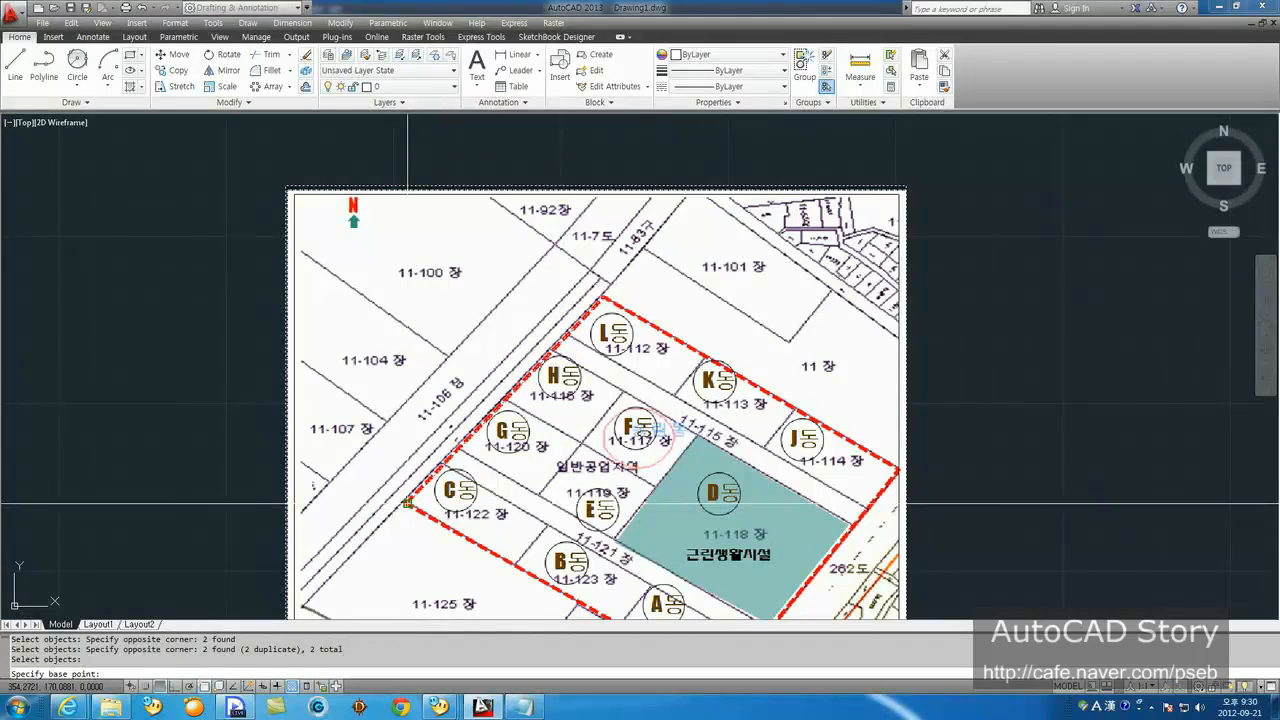
pyautogui.click(408, 502)
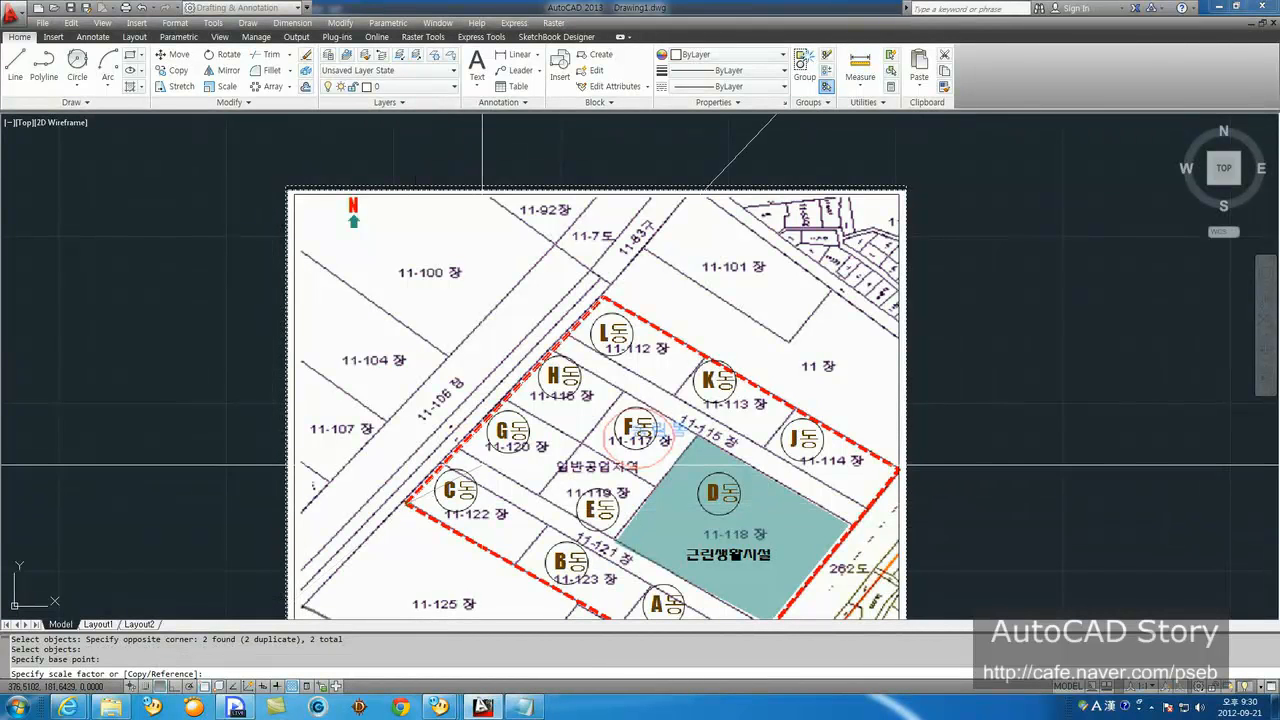
pyautogui.write('r')
pyautogui.press('Return')
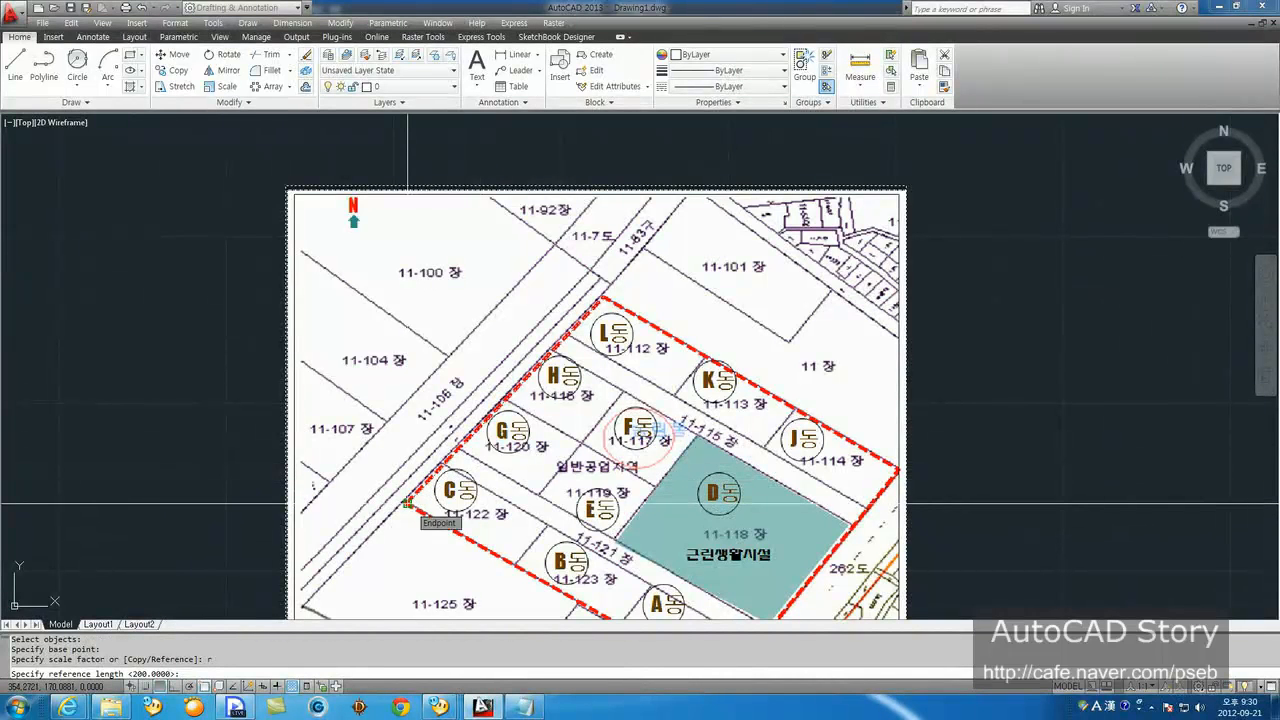
pyautogui.click(408, 503)
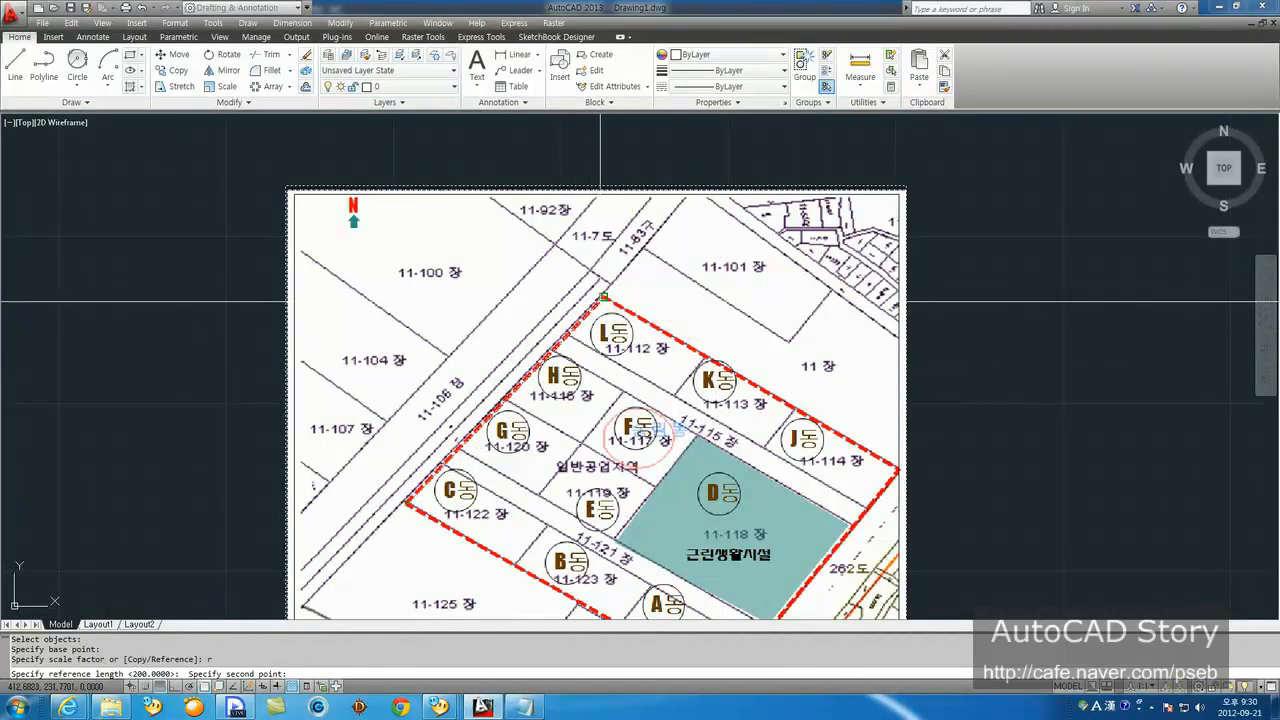
pyautogui.click(604, 297)
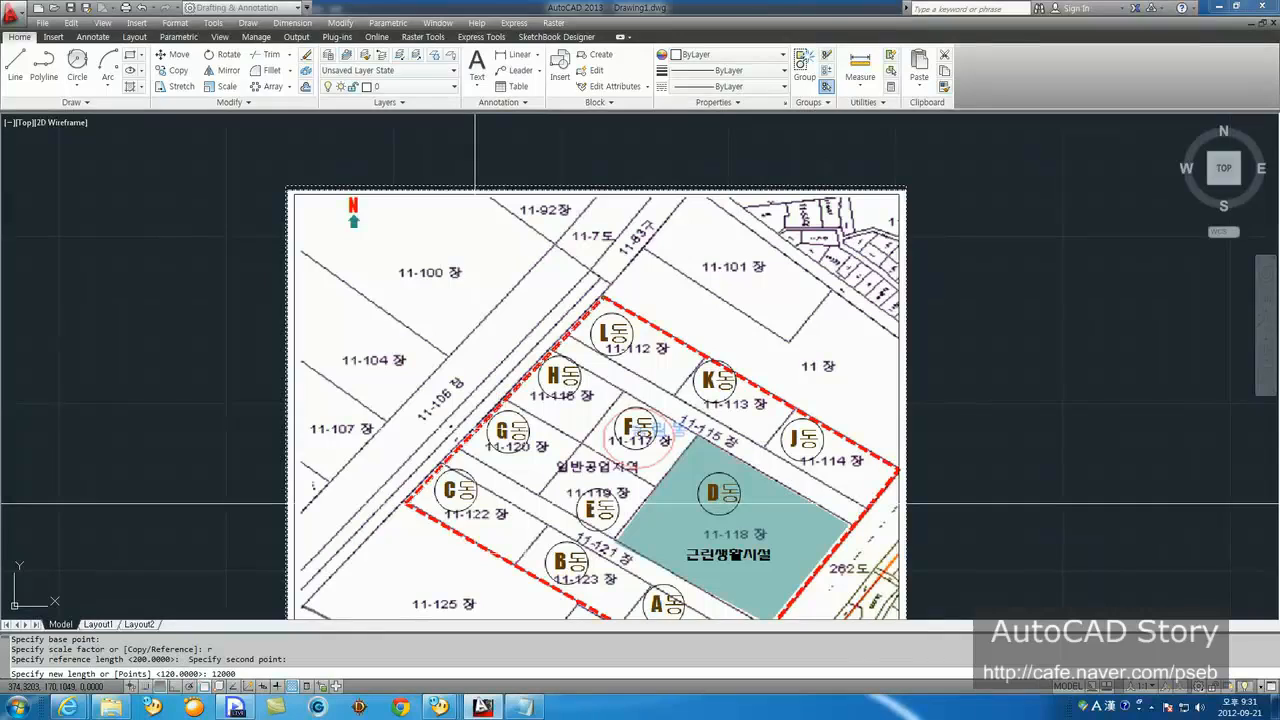
pyautogui.press('Return')
# Step: Measure the red boundary's southwest edge with DIST, from the corner by lot C to the southernmost corner below lot A
pyautogui.write('z')
pyautogui.press('Return')
pyautogui.write('a')
pyautogui.press('Return')
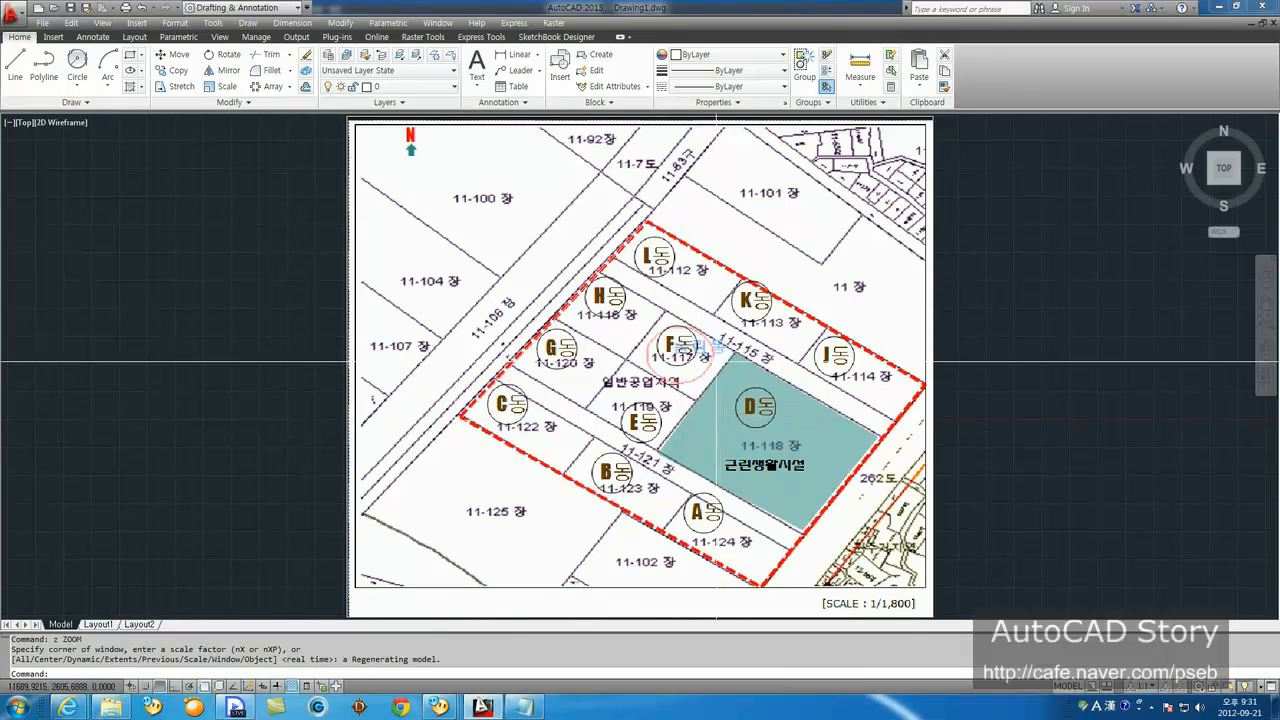
pyautogui.write('di')
pyautogui.press('Return')
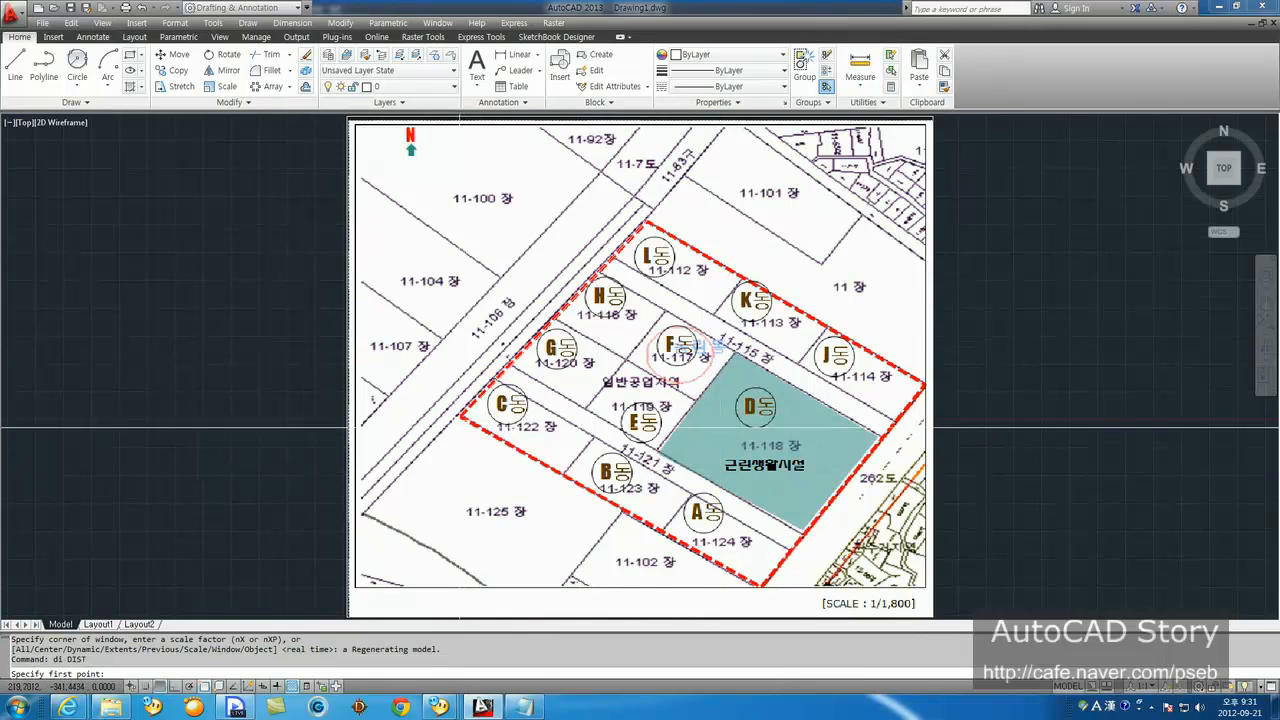
pyautogui.click(462, 414)
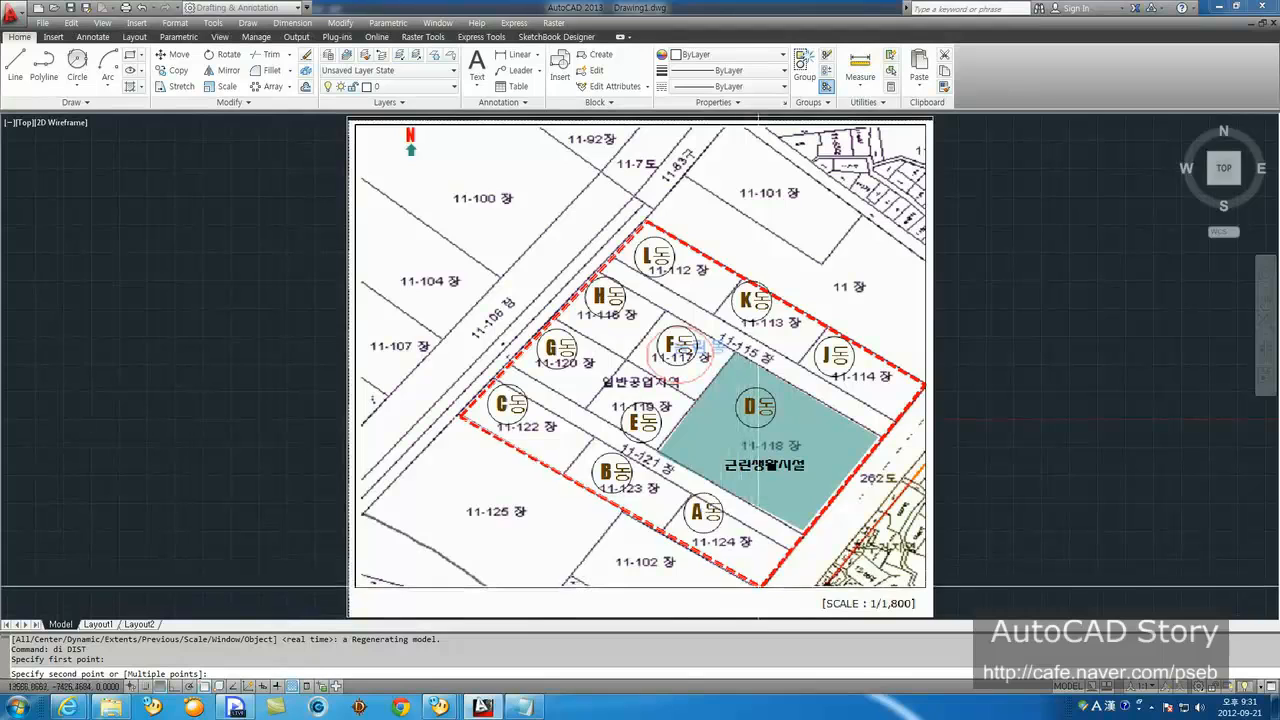
pyautogui.click(763, 586)
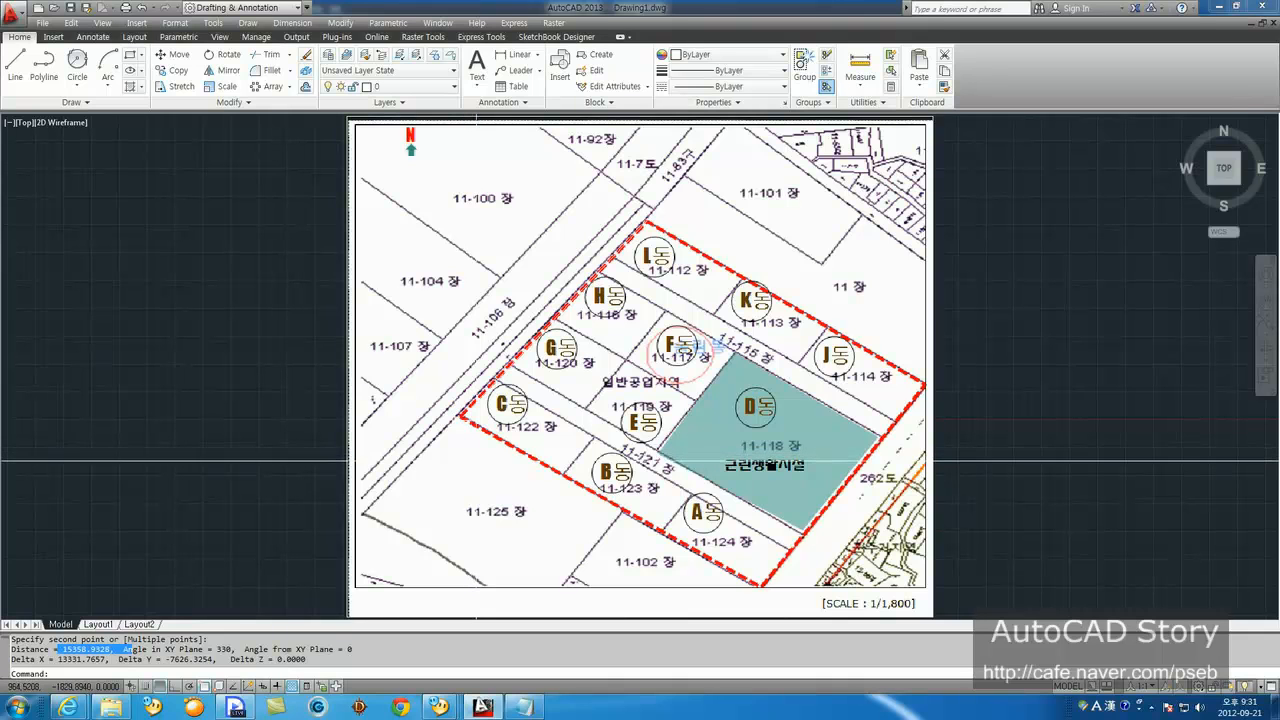
# Step: Erase the attached map image and the traced boundary line from the drawing
pyautogui.scroll(-2, 438, 460)
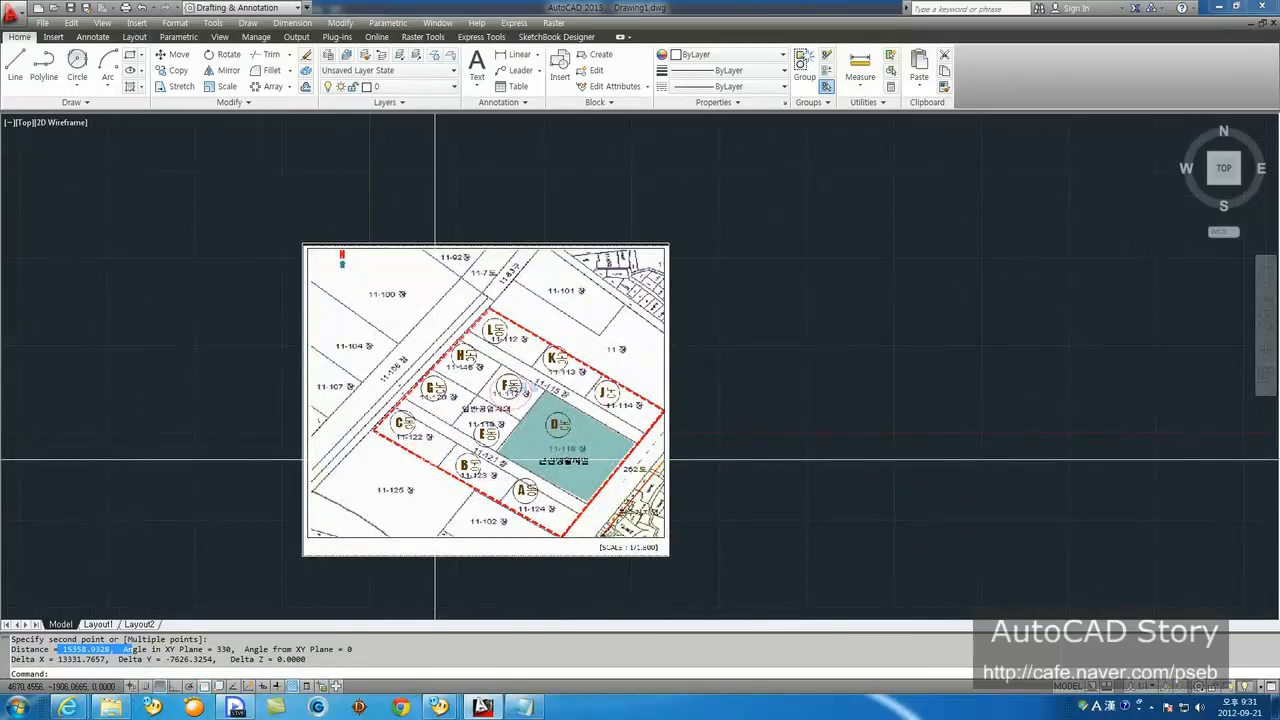
pyautogui.write('e')
pyautogui.press('Return')
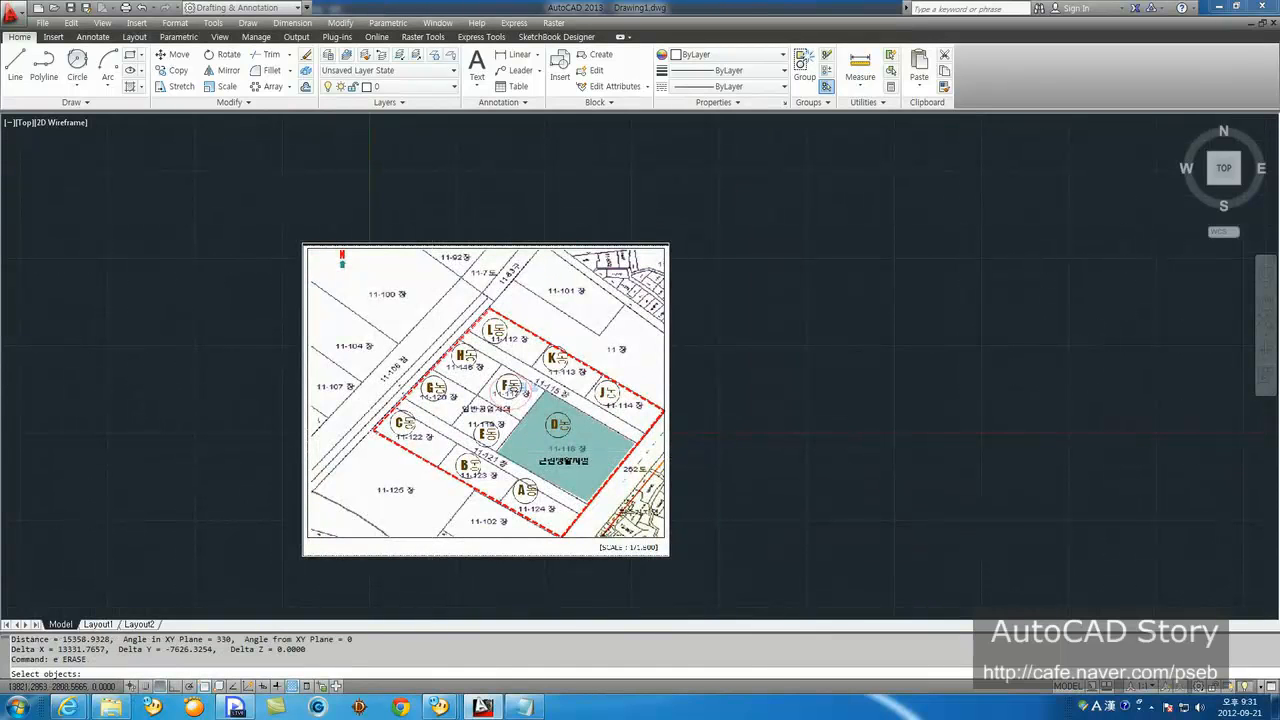
pyautogui.click(739, 279)
pyautogui.click(594, 338)
pyautogui.press('Return')
pyautogui.click(640, 375)
pyautogui.press('Escape')
pyautogui.press('Escape')
pyautogui.press('Escape')
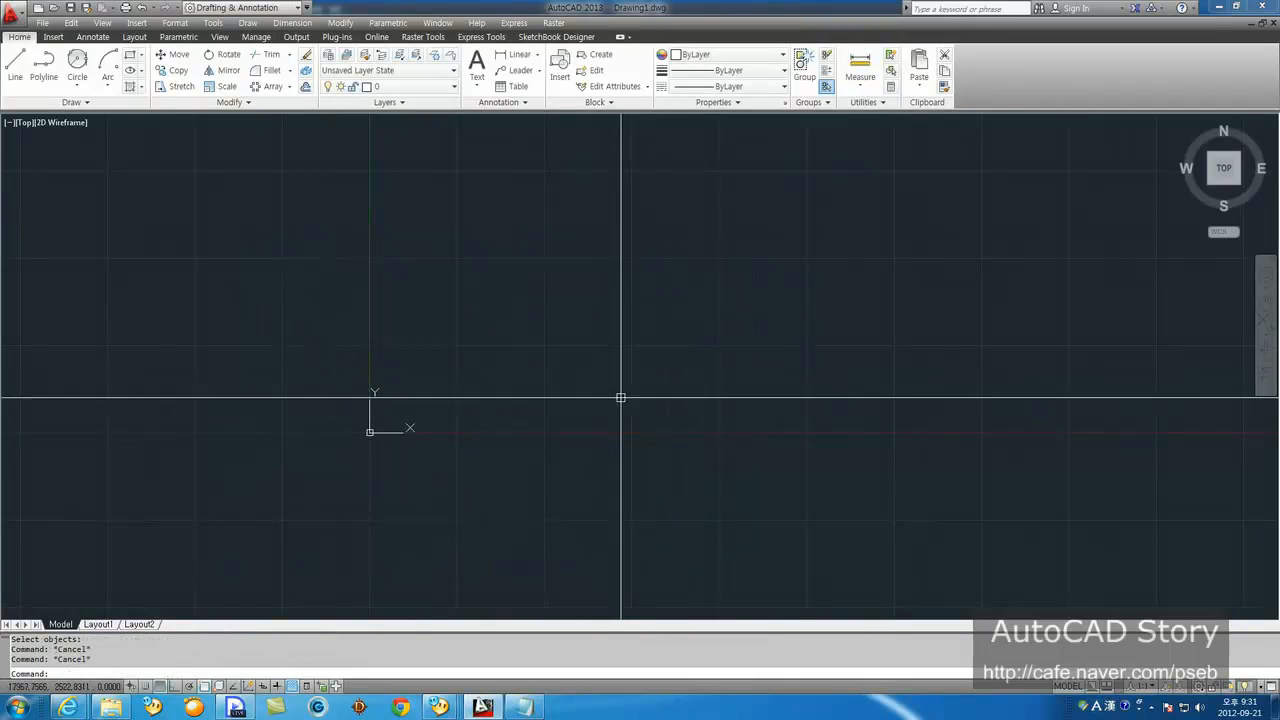
# Step: Draw a wide horizontal rectangle in the middle of the empty drawing area
pyautogui.write('z')
pyautogui.press('Return')
pyautogui.write('a')
pyautogui.press('Return')
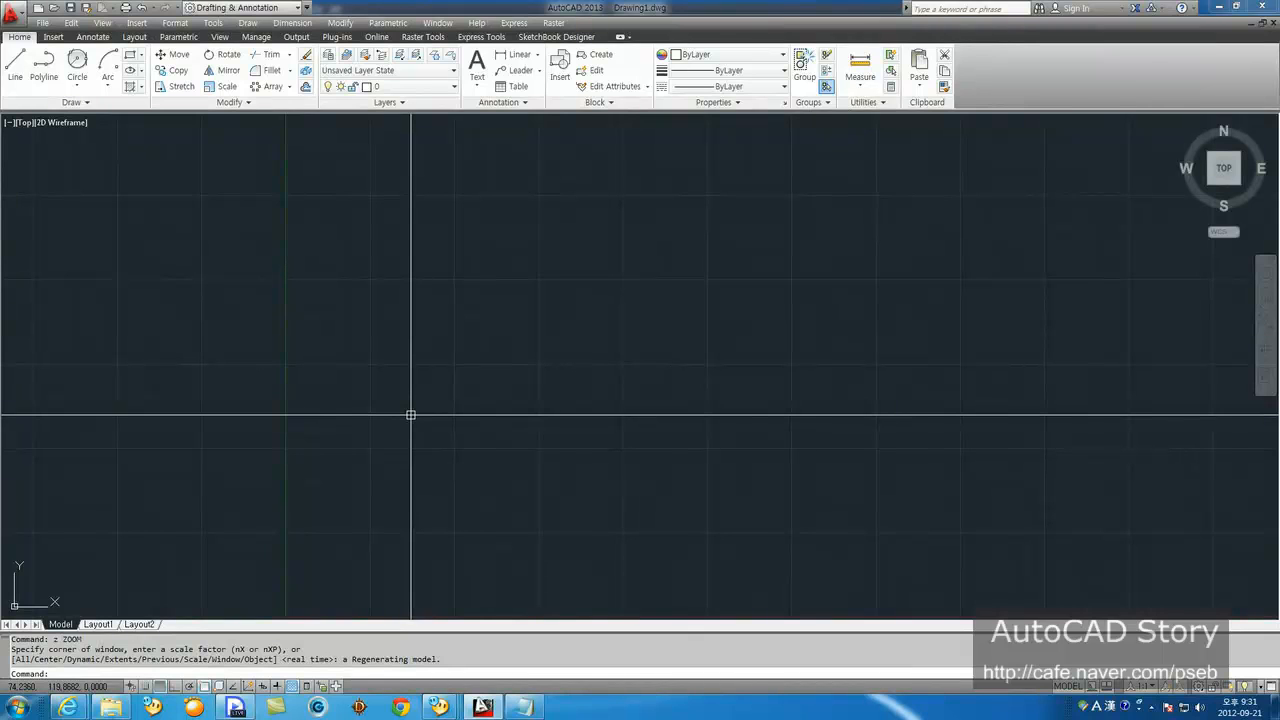
pyautogui.write('rec')
pyautogui.press('Return')
pyautogui.click(424, 366)
pyautogui.click(802, 459)
# Step: Draw a small circle centred on the rectangle's upper right corner
pyautogui.write('c')
pyautogui.press('Return')
pyautogui.click(802, 366)
pyautogui.click(830, 396)
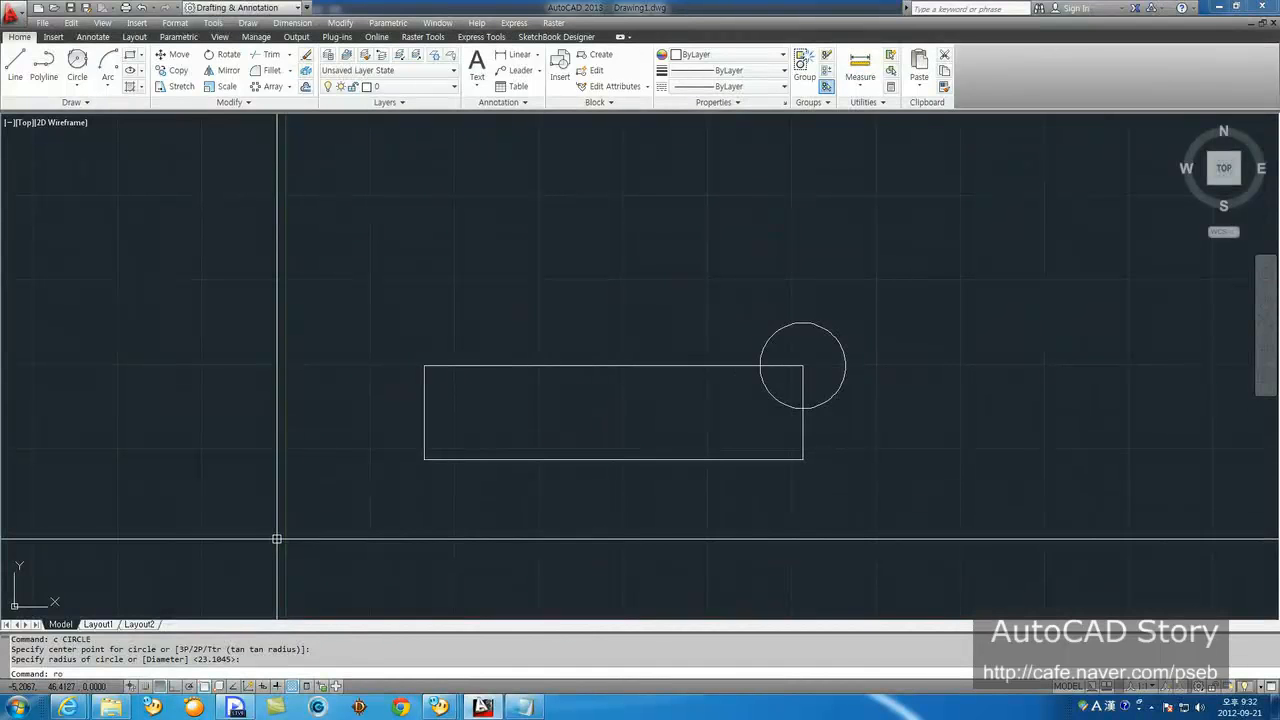
pyautogui.press('Return')
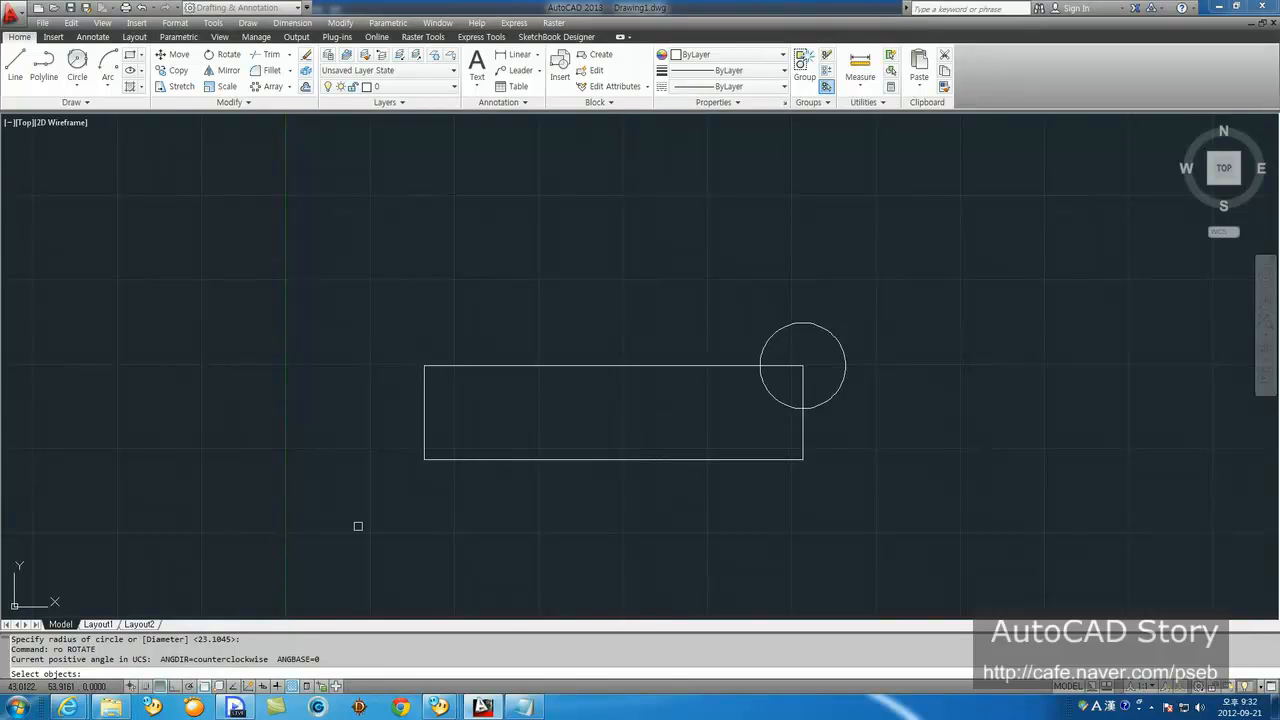
pyautogui.click(872, 500)
pyautogui.click(494, 299)
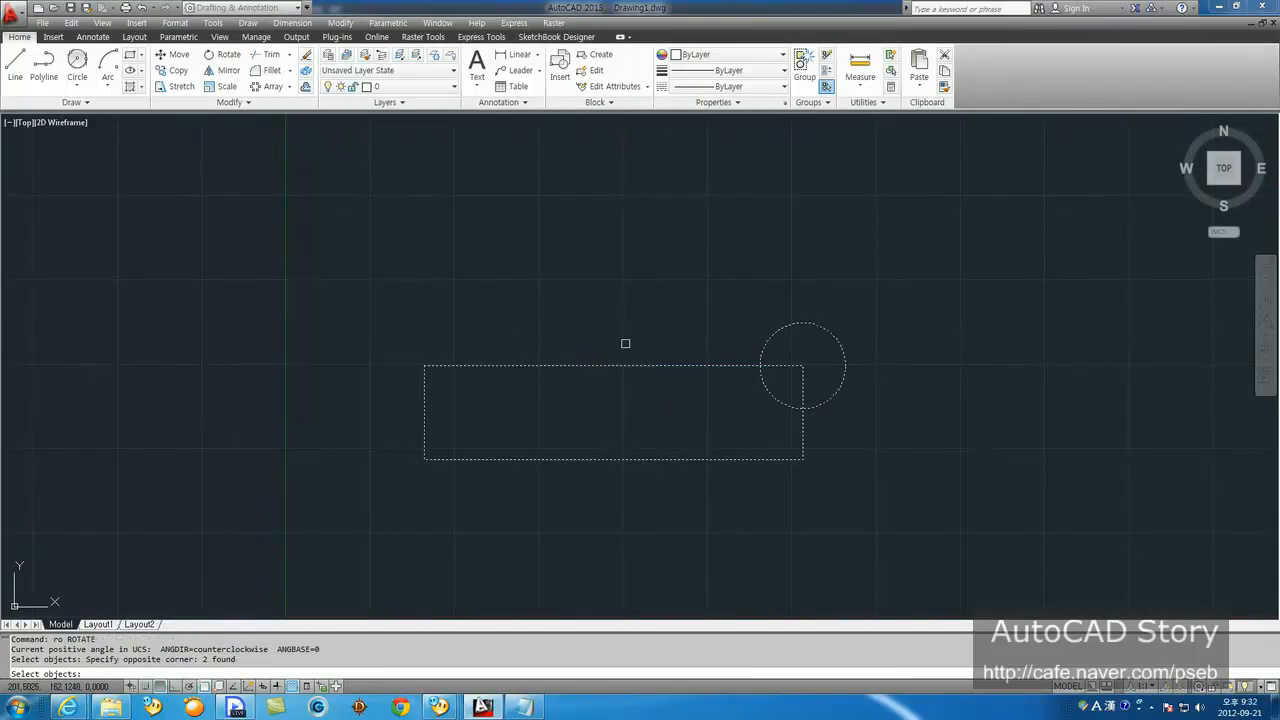
pyautogui.press('Return')
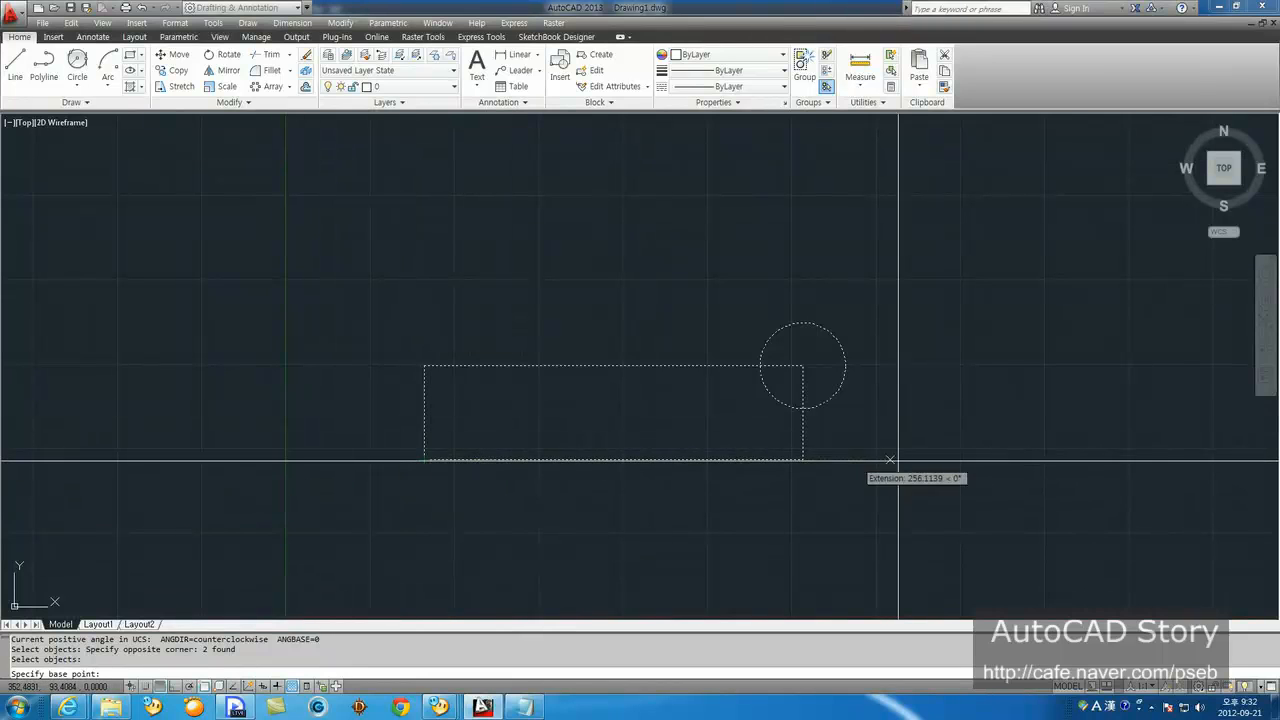
pyautogui.click(424, 460)
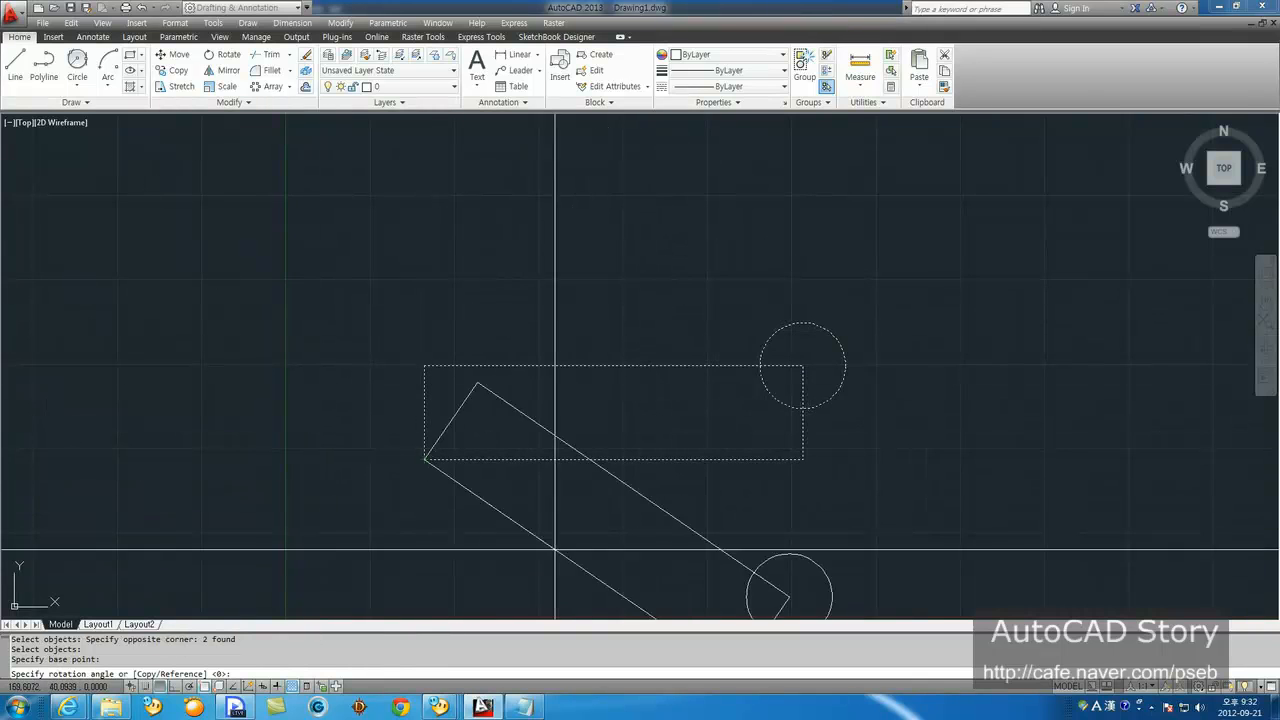
pyautogui.press('Escape')
# Step: Rotate the rectangle and circle together about a base point near the middle of the rectangle
pyautogui.press('space')
pyautogui.click(938, 486)
pyautogui.click(649, 343)
pyautogui.press('space')
pyautogui.click(619, 416)
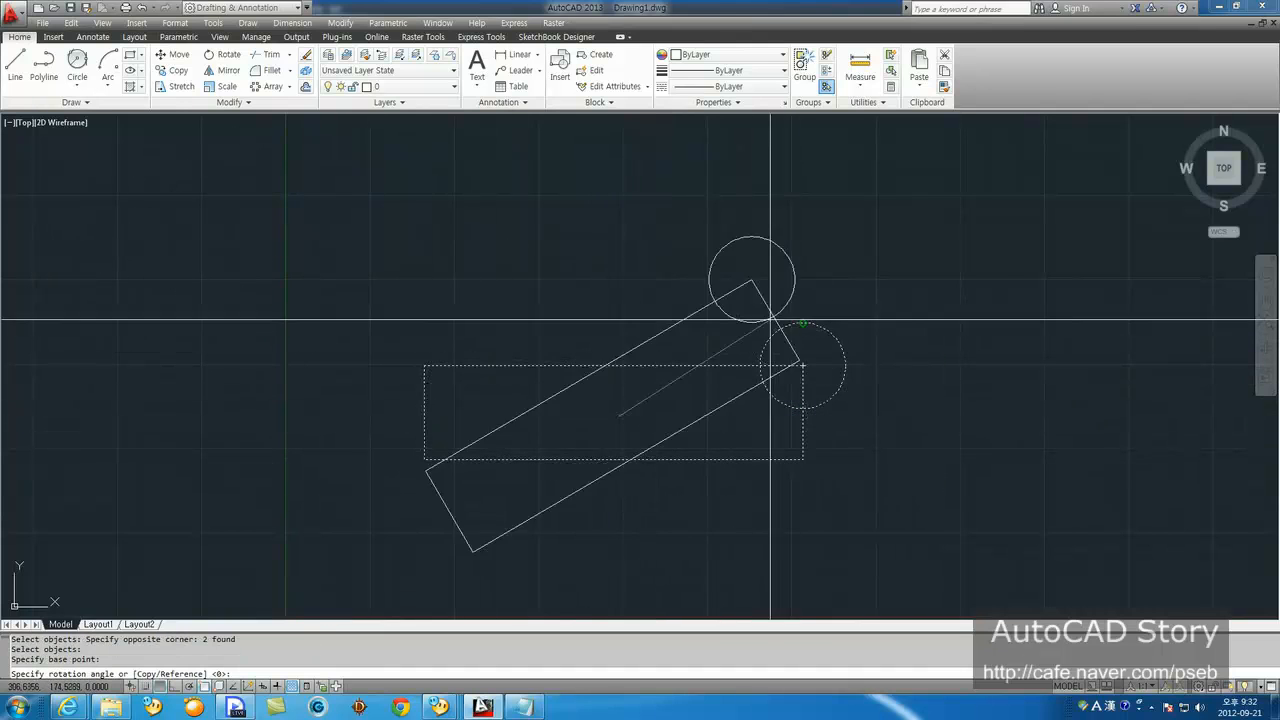